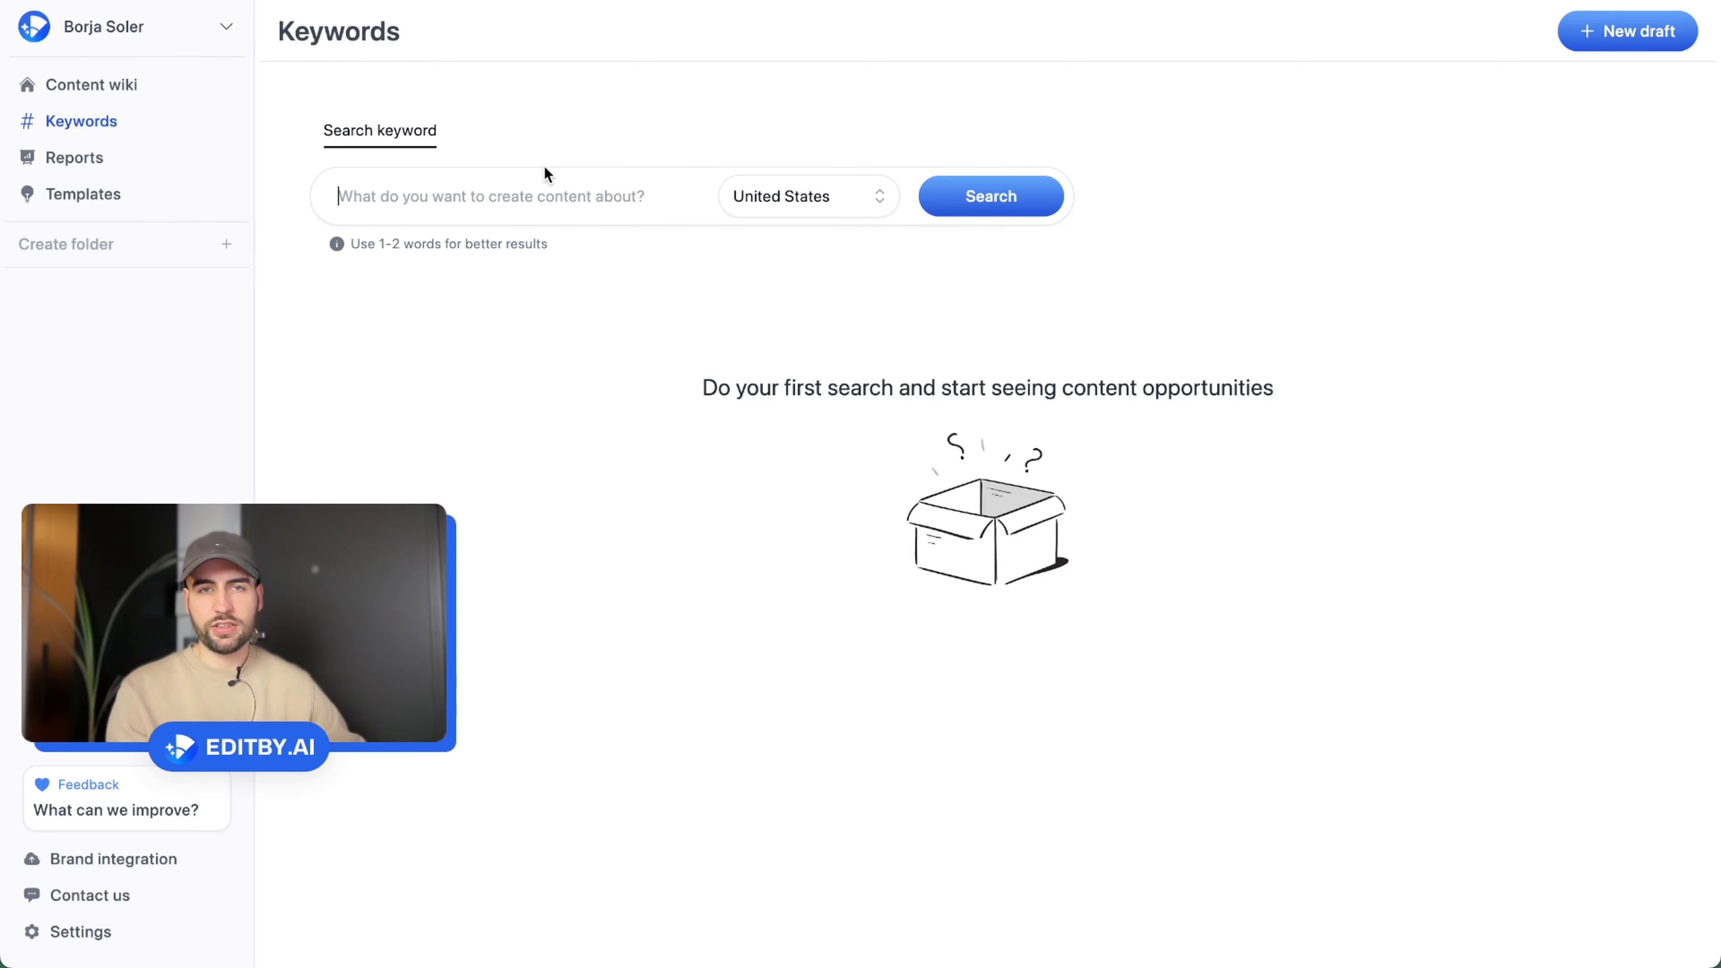
# Search for keyword opportunities on "Seo content" in the United States and filter them to Easy difficulty
pyautogui.write('SE')
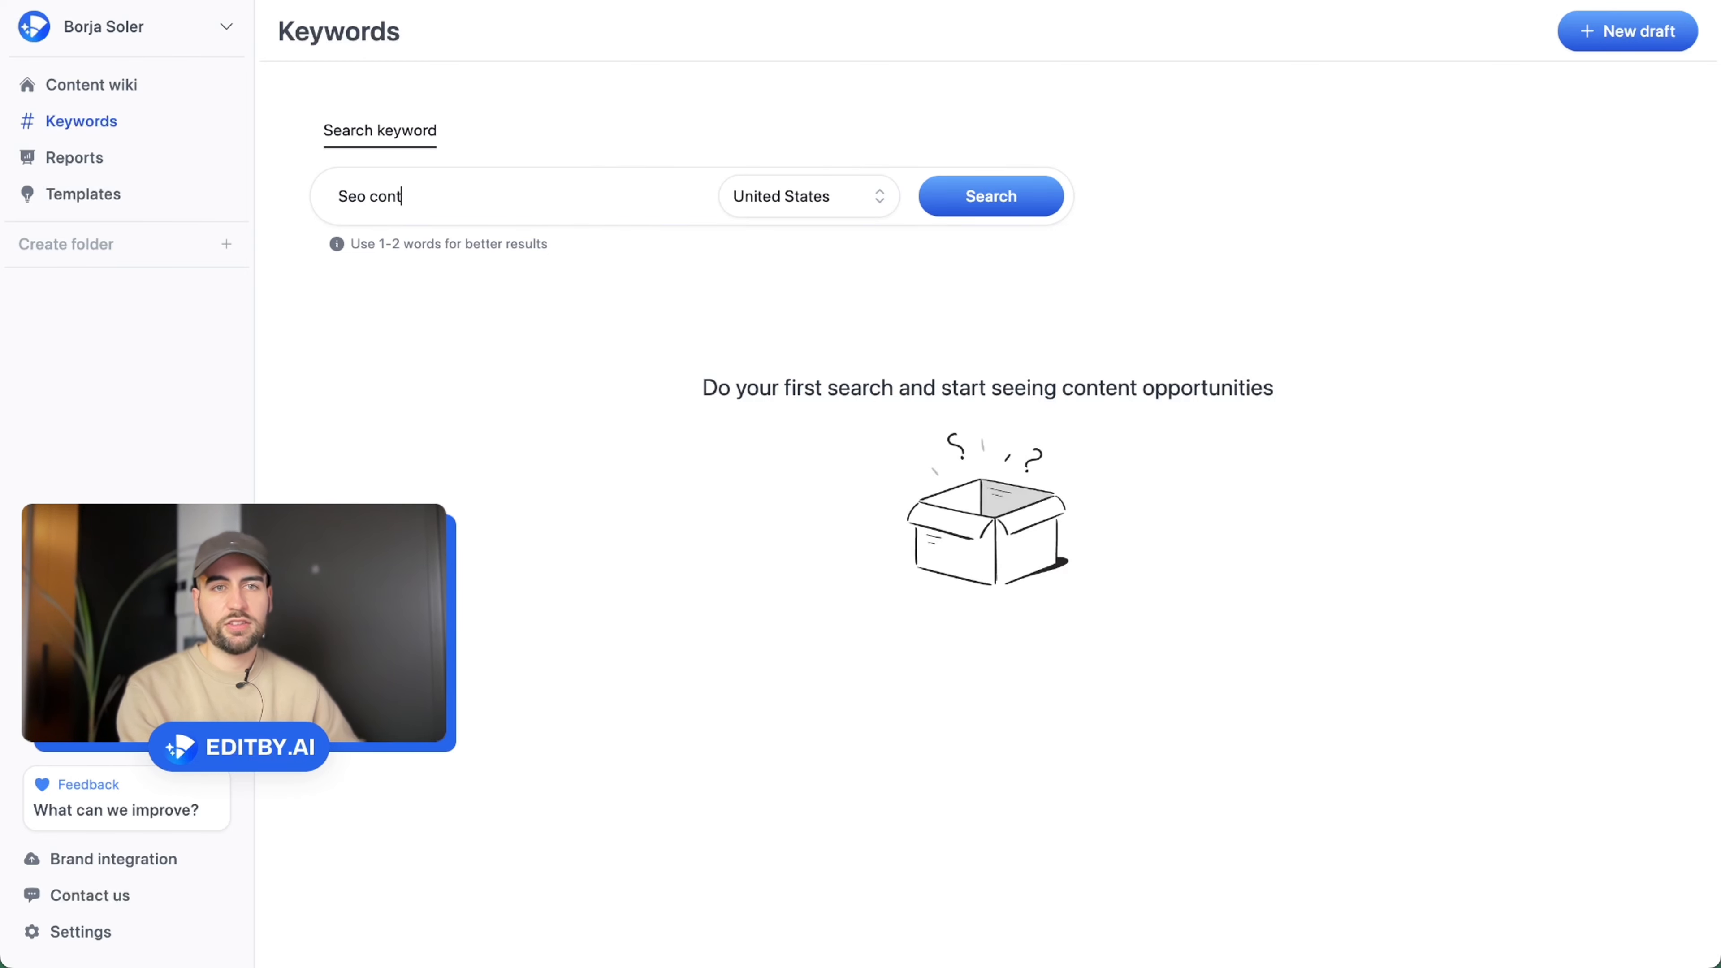
pyautogui.click(989, 201)
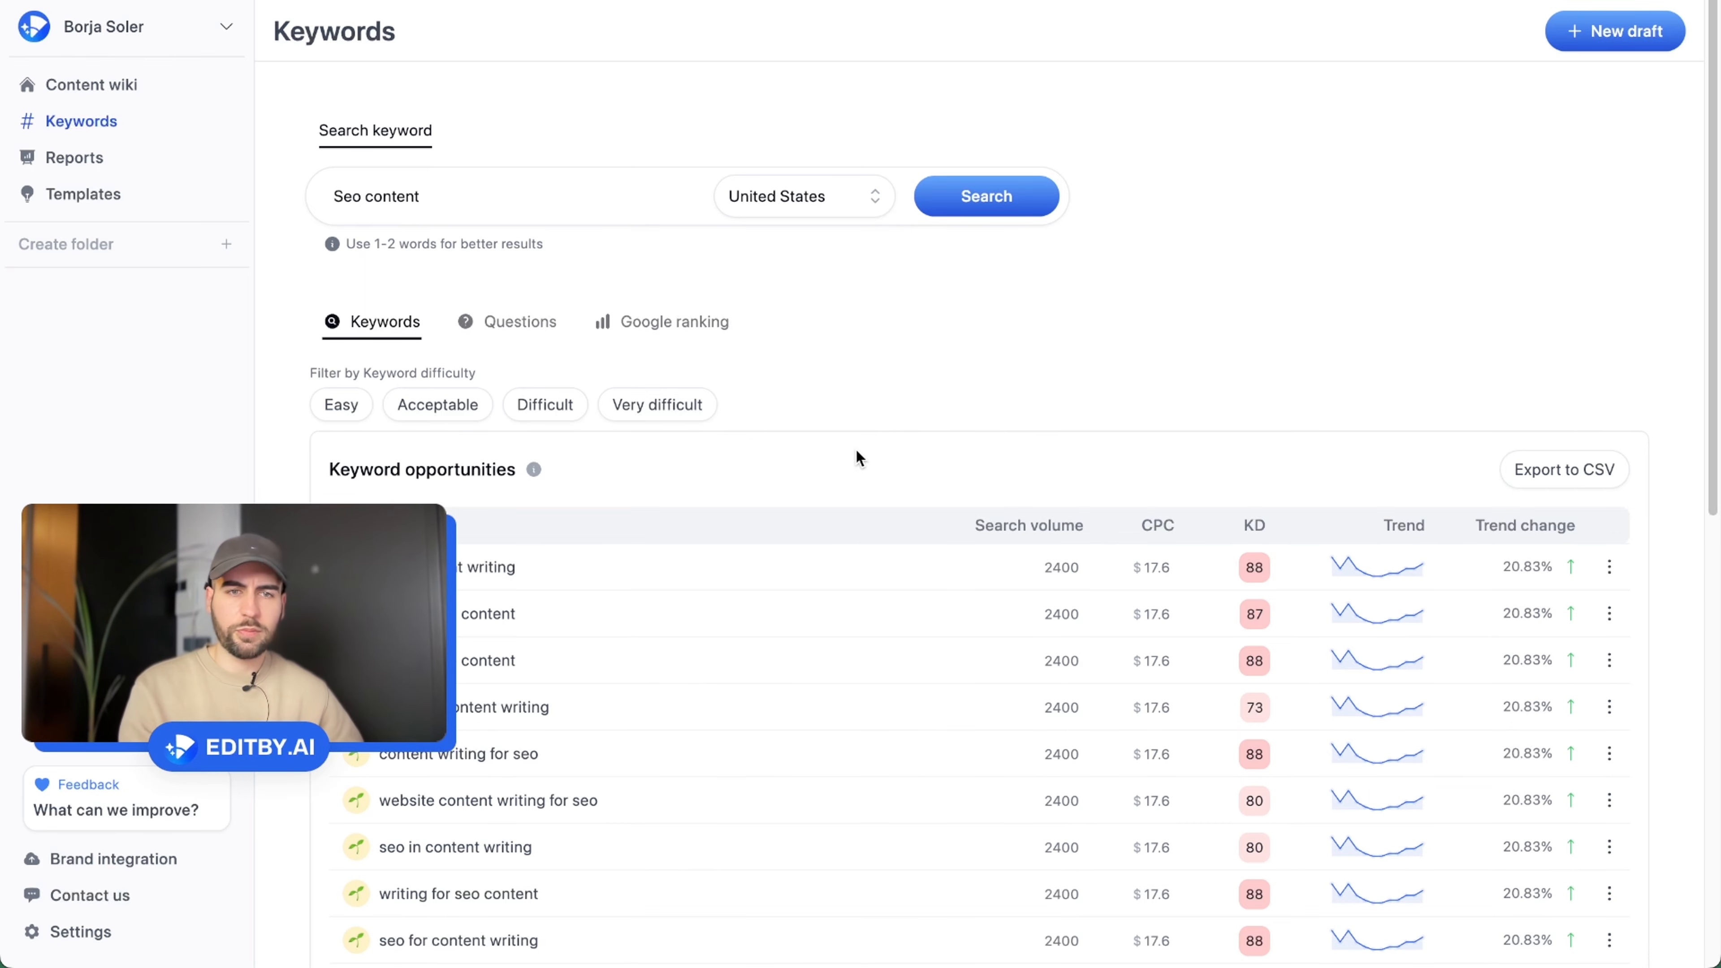
pyautogui.scroll(-3, 915, 468)
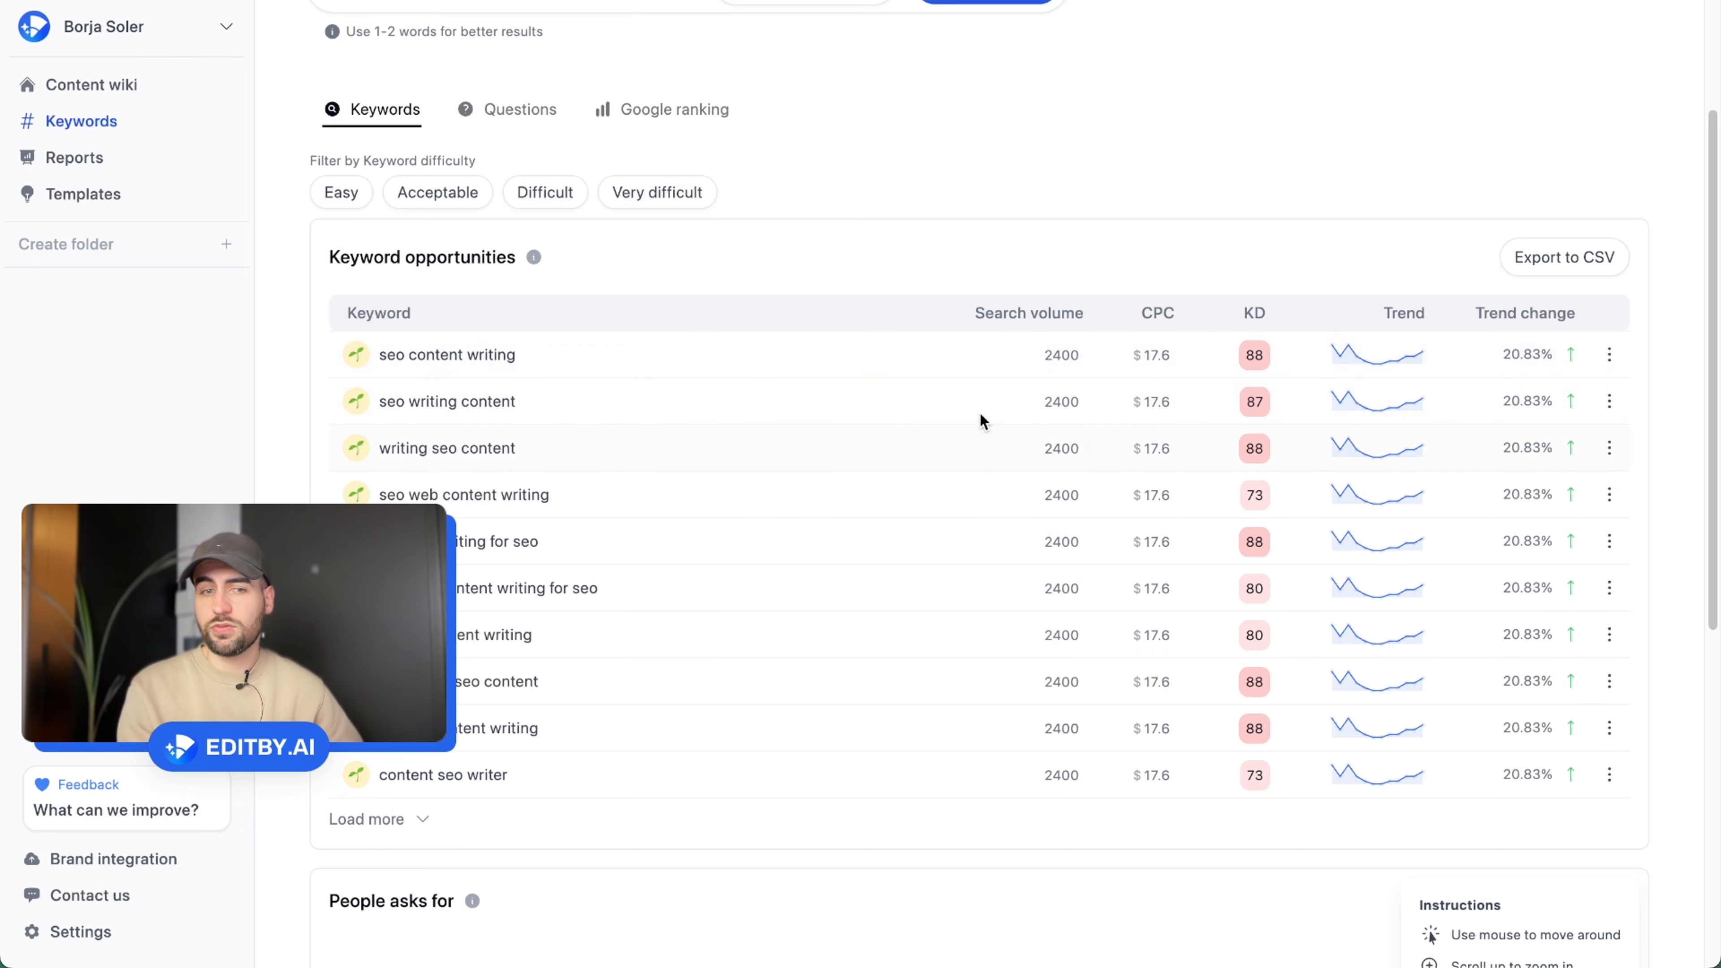
pyautogui.click(344, 202)
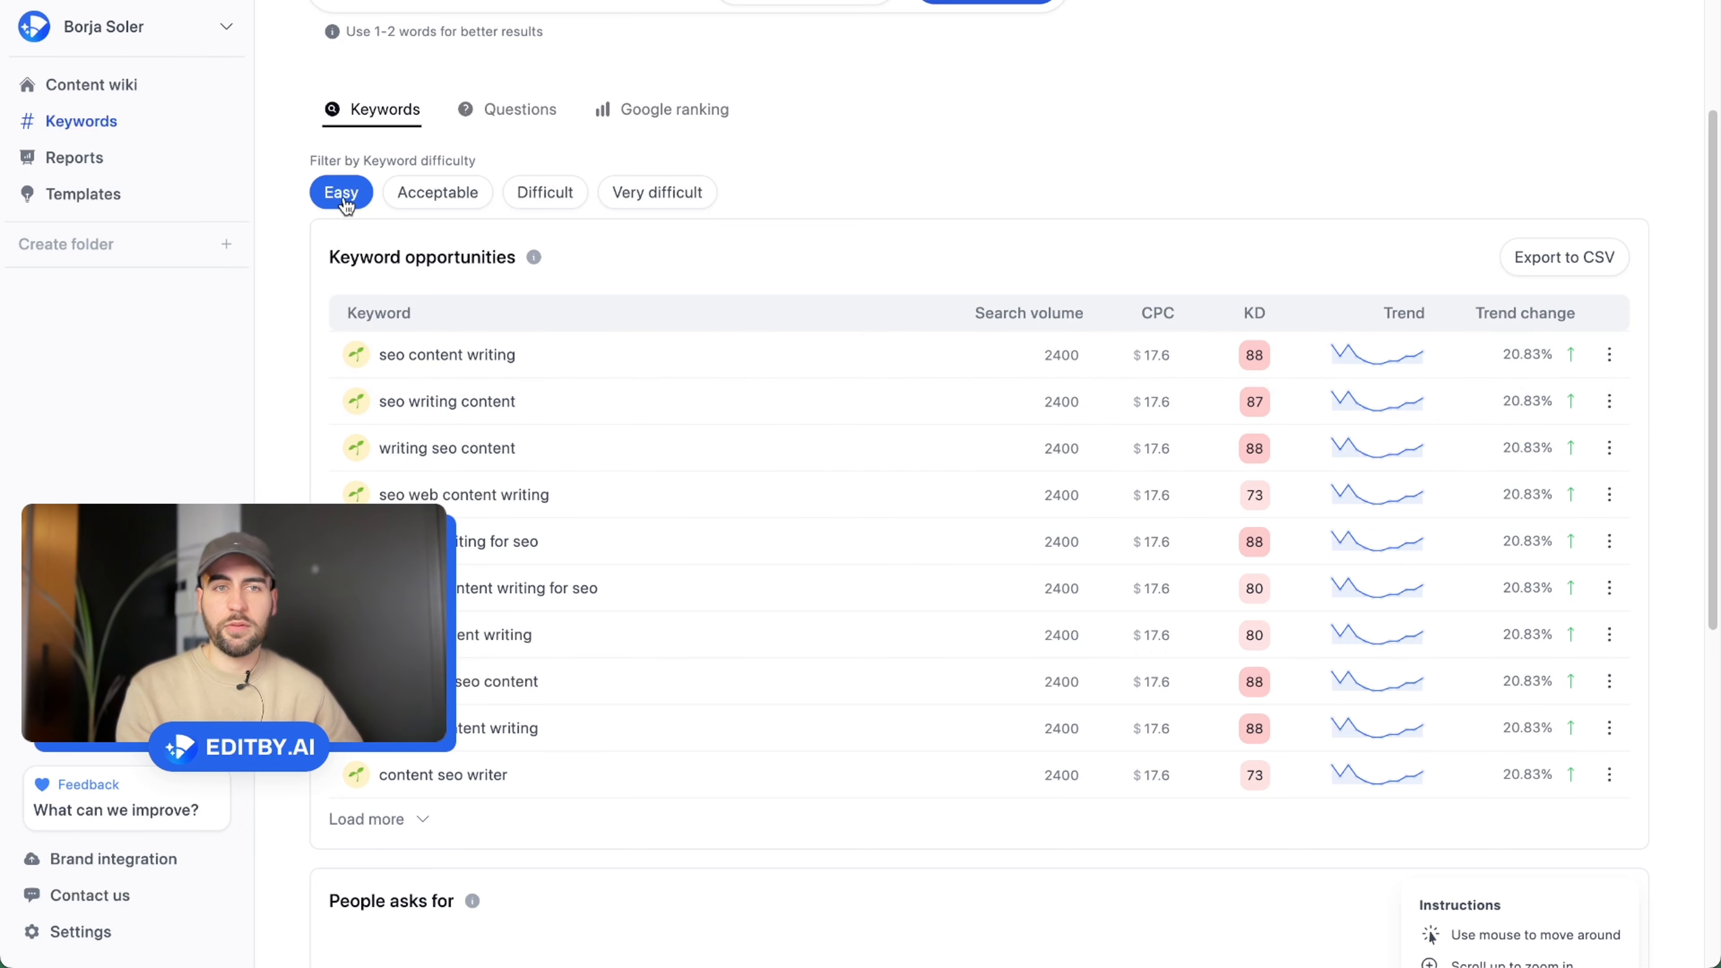
pyautogui.scroll(-2, 1003, 440)
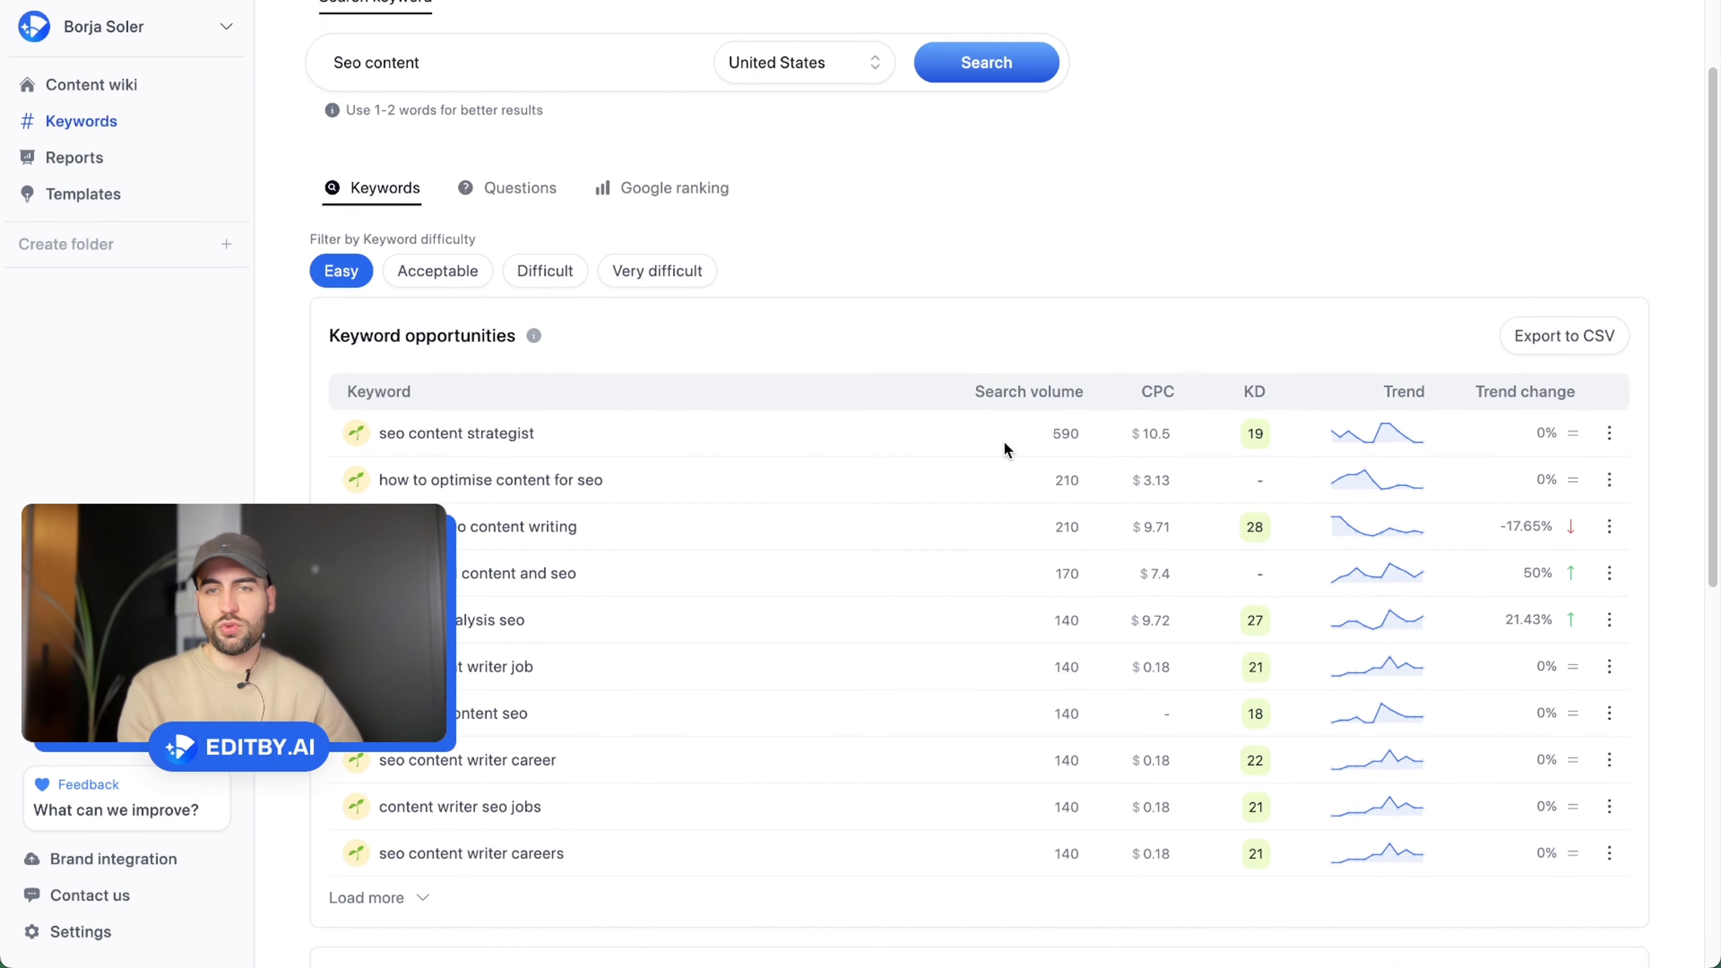
pyautogui.scroll(-1, 1005, 441)
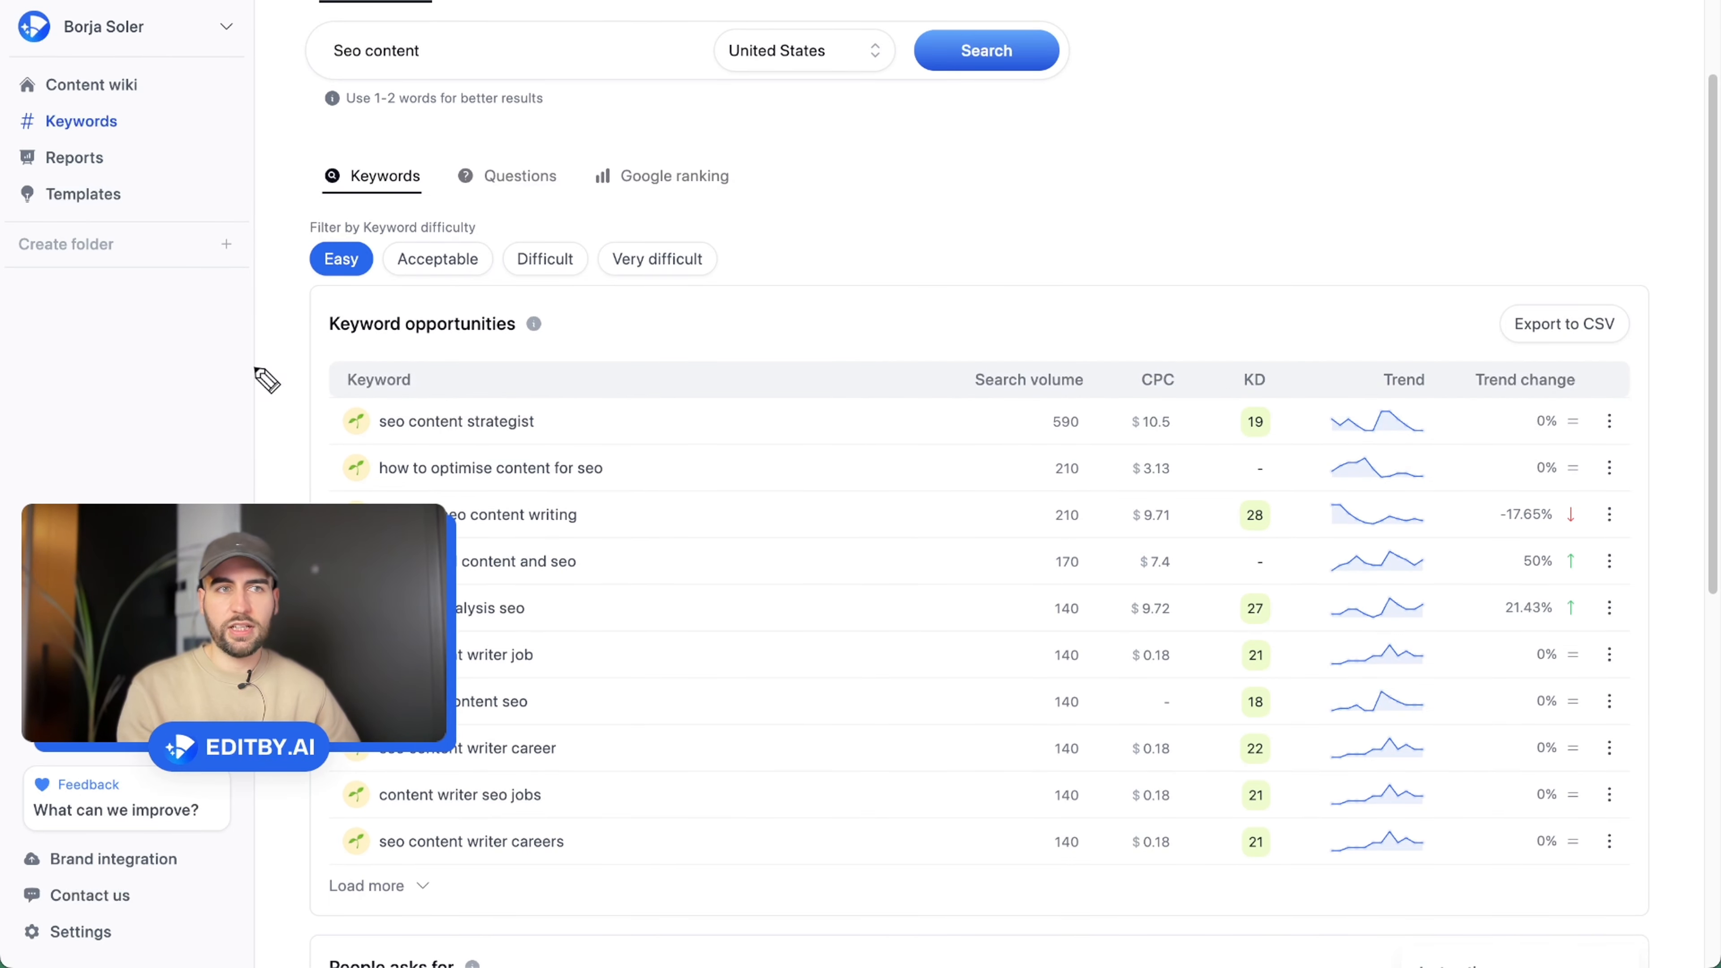
# Examine the keyword "seo content strategist": mark its KD score and search volume, view its search volume trend, and check its further options
pyautogui.moveTo(1237, 453)
pyautogui.mouseDown()
pyautogui.moveTo(1286, 448)
pyautogui.moveTo(1291, 370)
pyautogui.moveTo(1224, 363)
pyautogui.moveTo(1228, 435)
pyautogui.mouseUp()
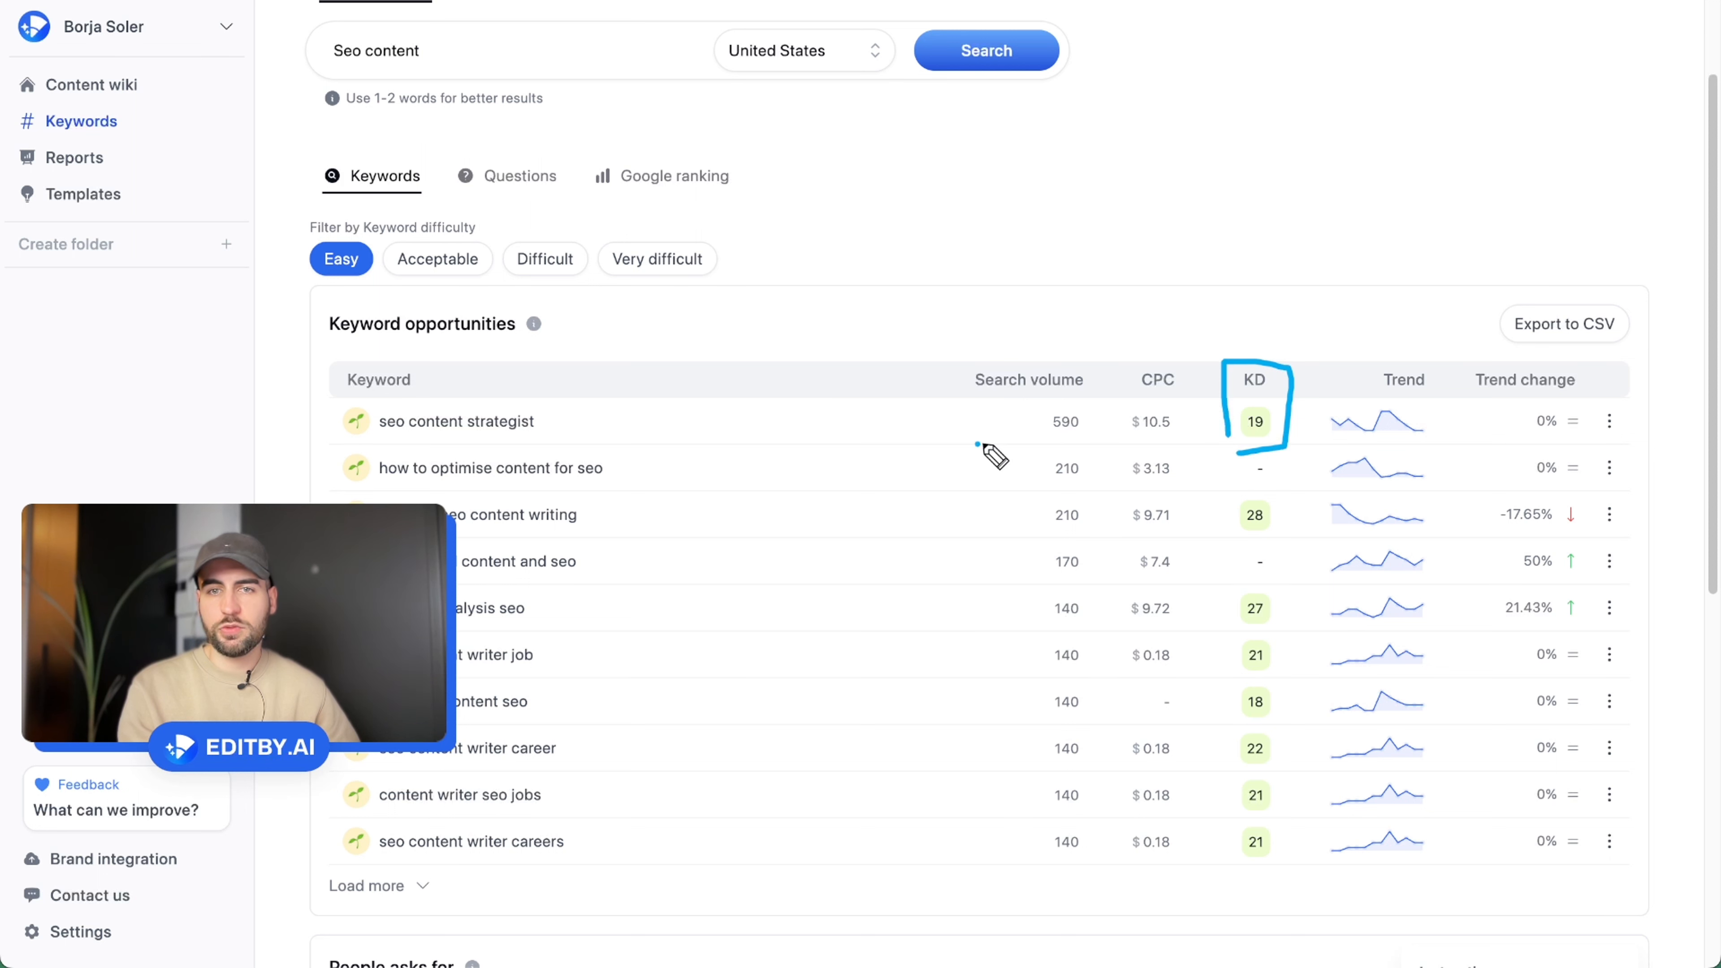
pyautogui.moveTo(978, 445); pyautogui.dragTo(1126, 442)
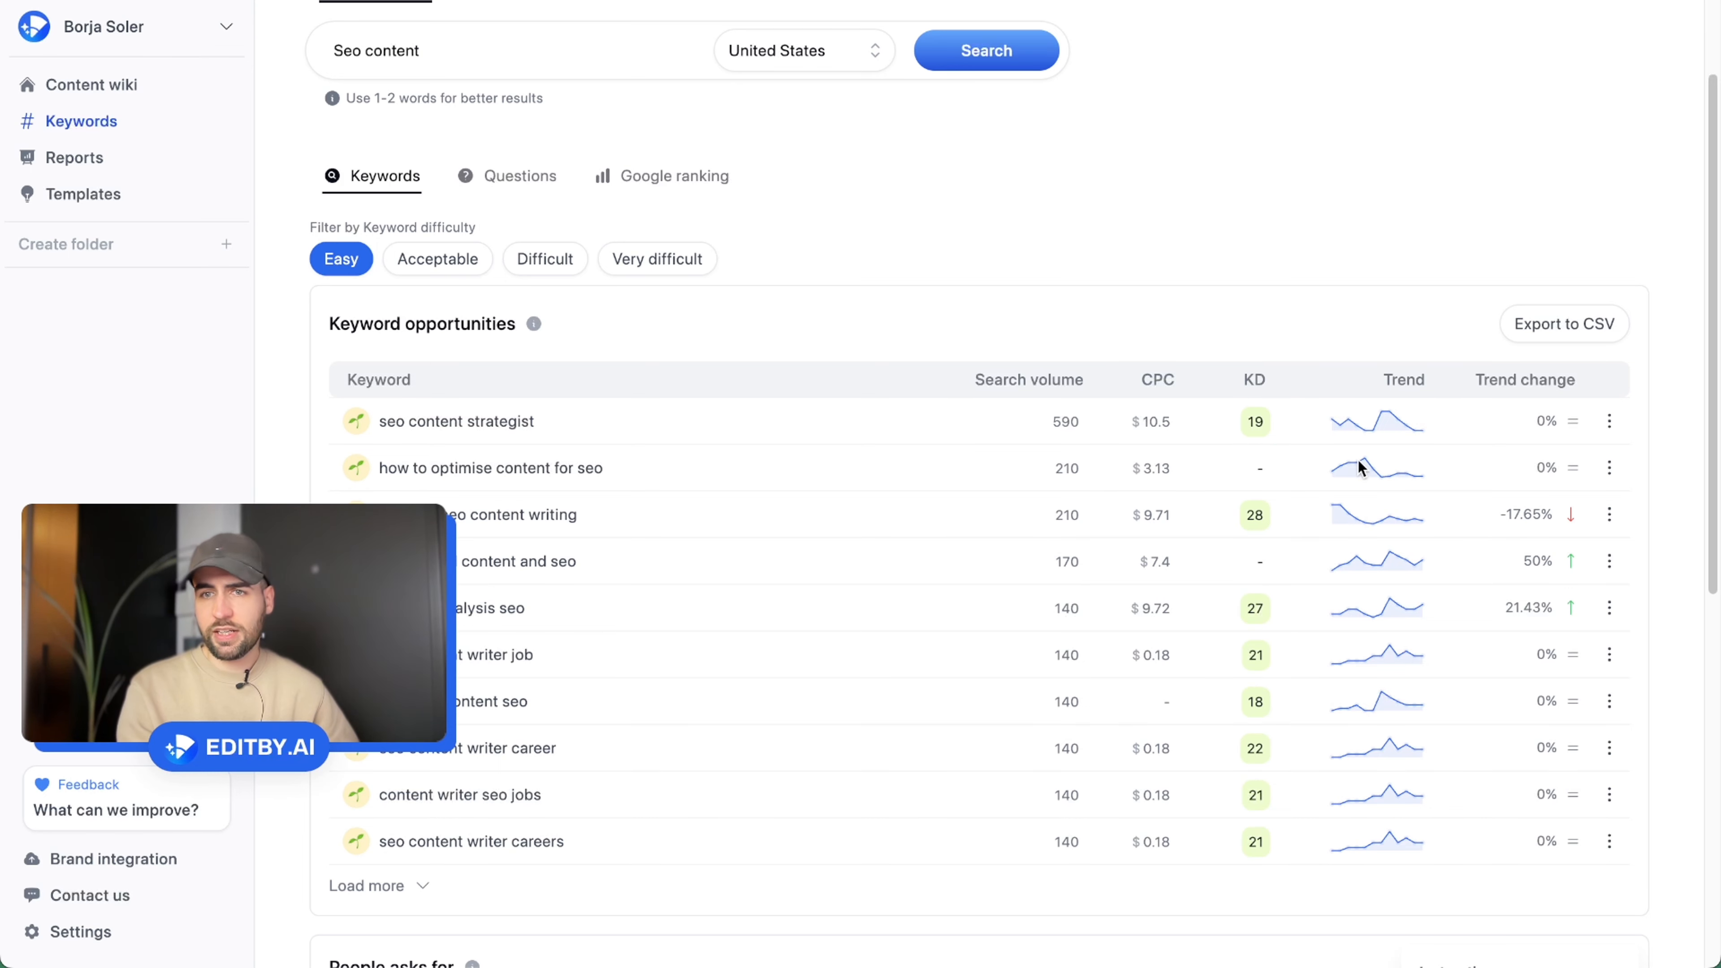
pyautogui.click(1382, 425)
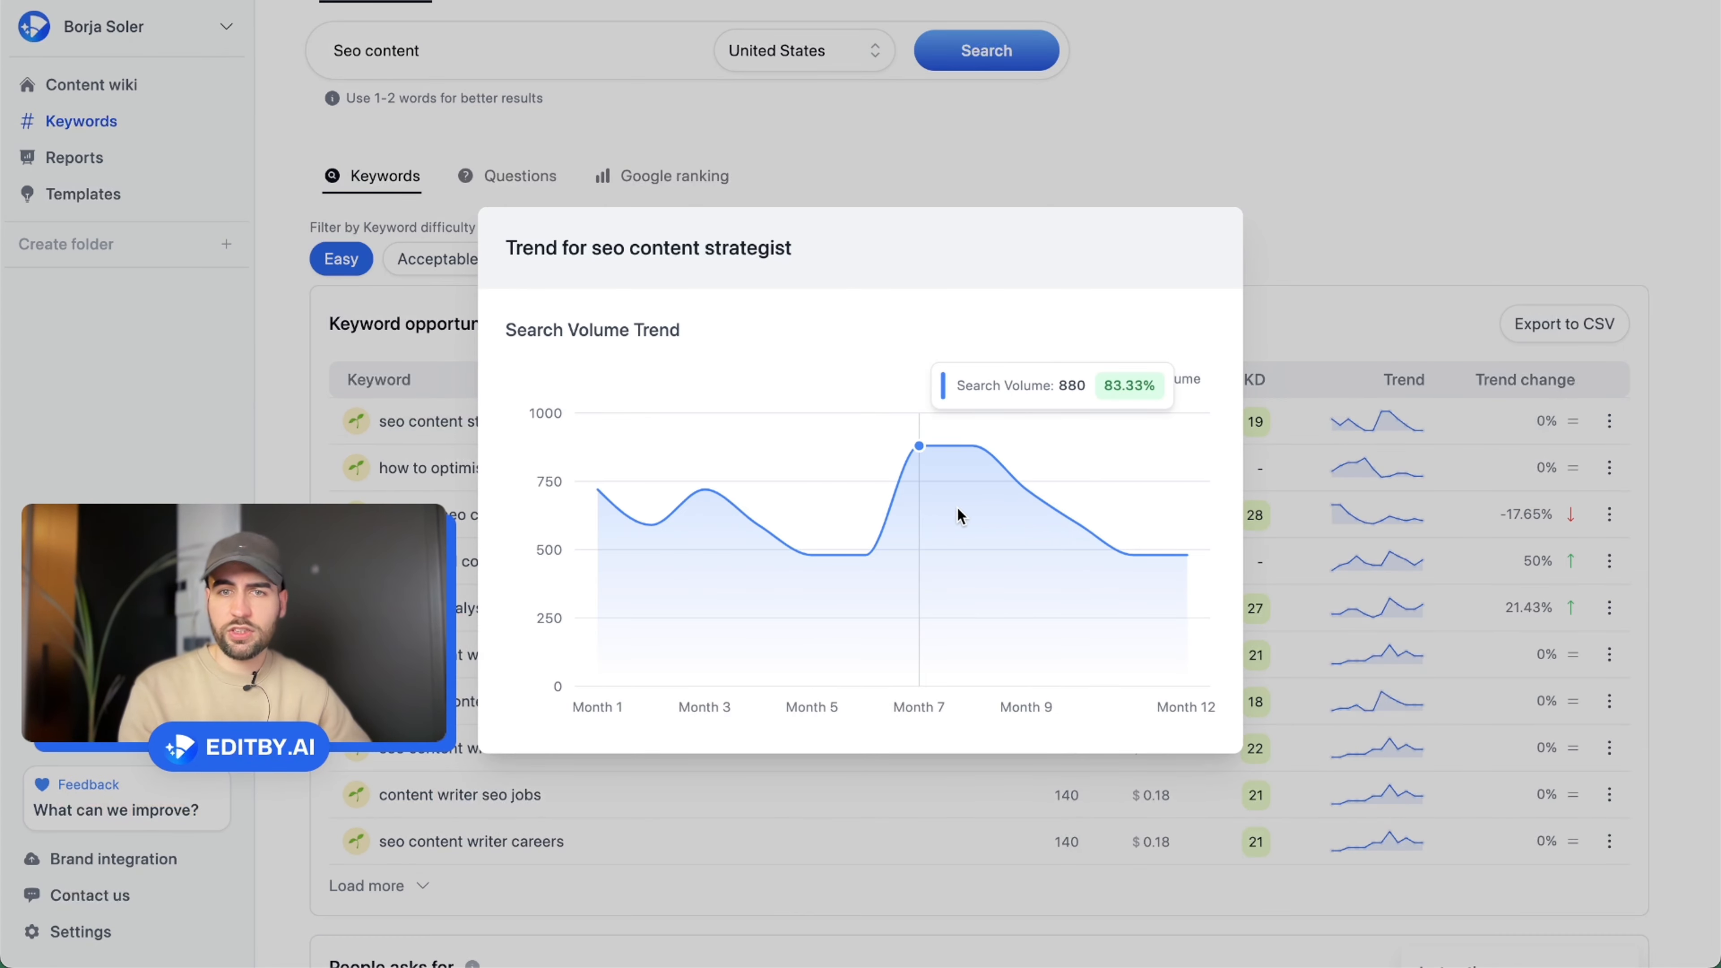
pyautogui.click(1498, 418)
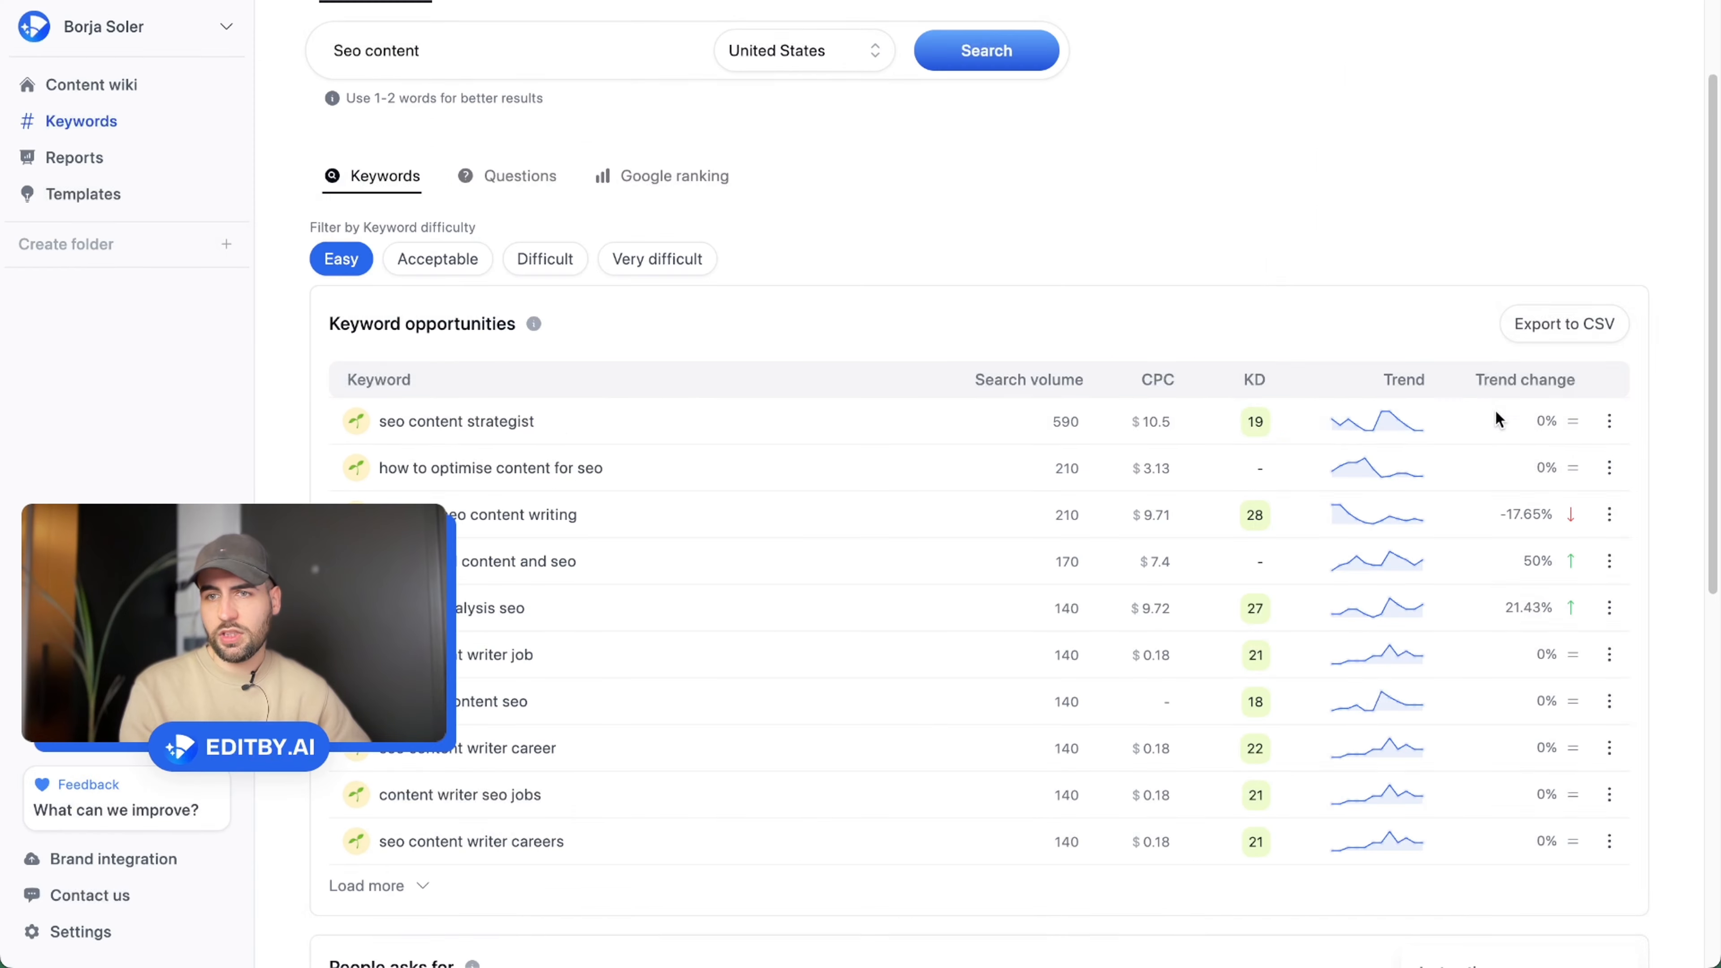
pyautogui.click(1610, 423)
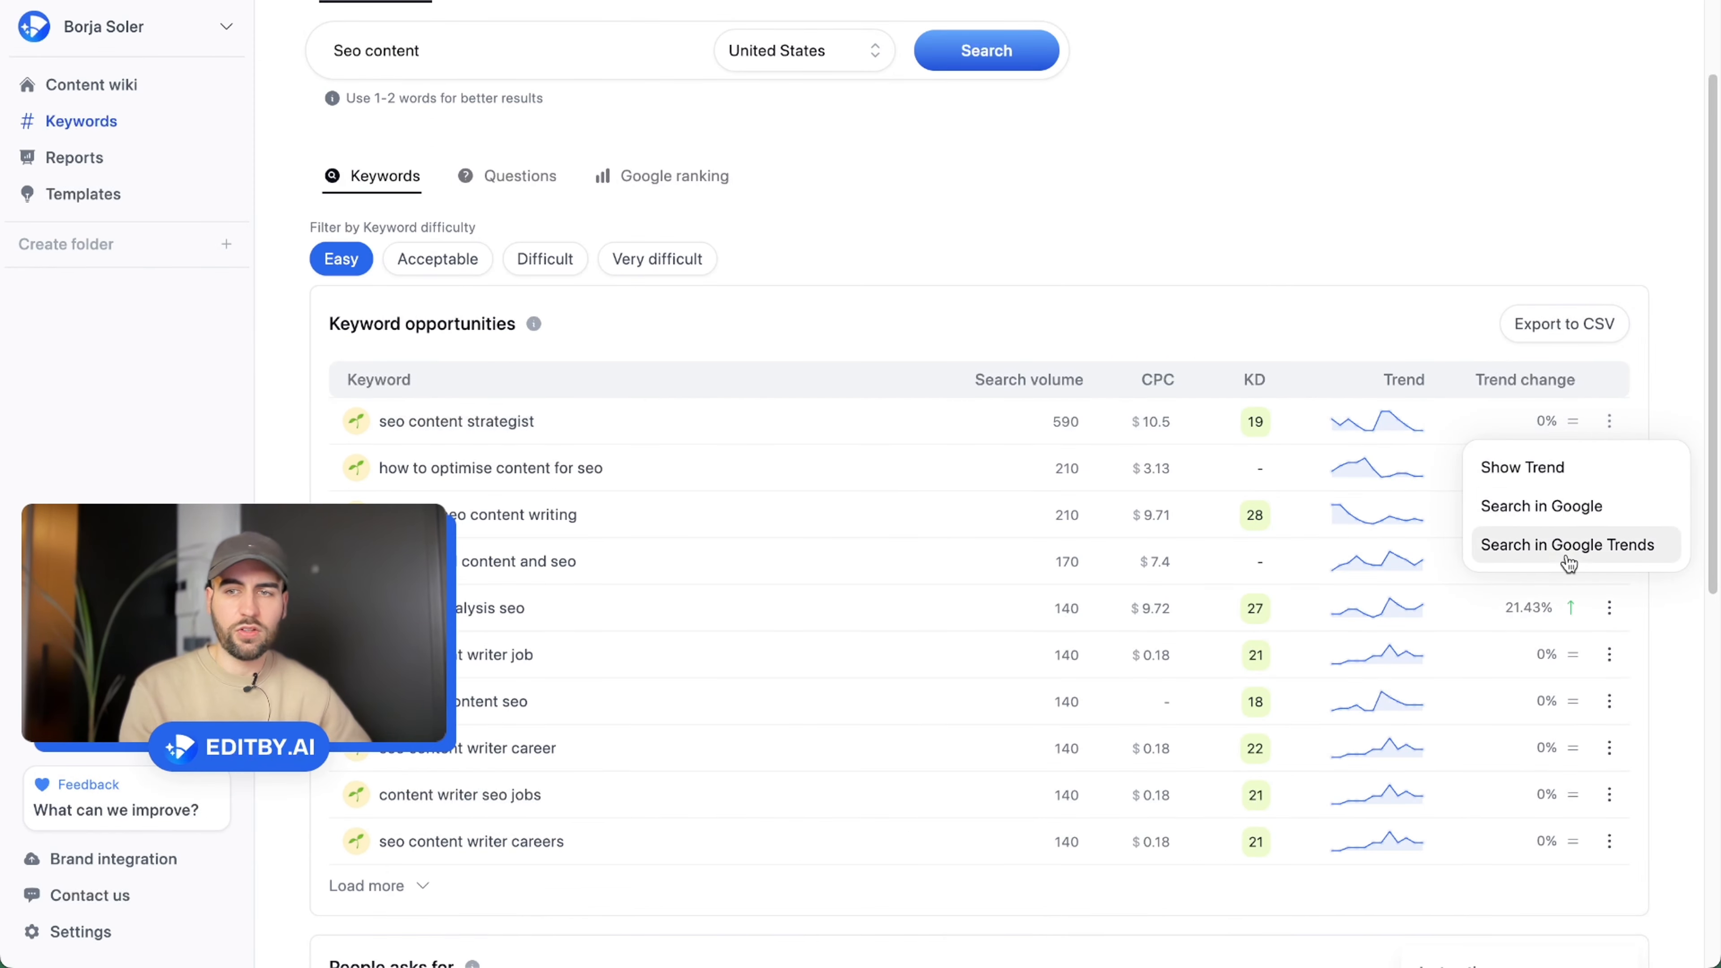
pyautogui.click(1462, 319)
# Examine the question branches of the "People asks for" idea tree, from "What is the SEO content?" to "What kind of content is best for SEO?"
pyautogui.scroll(-10, 854, 417)
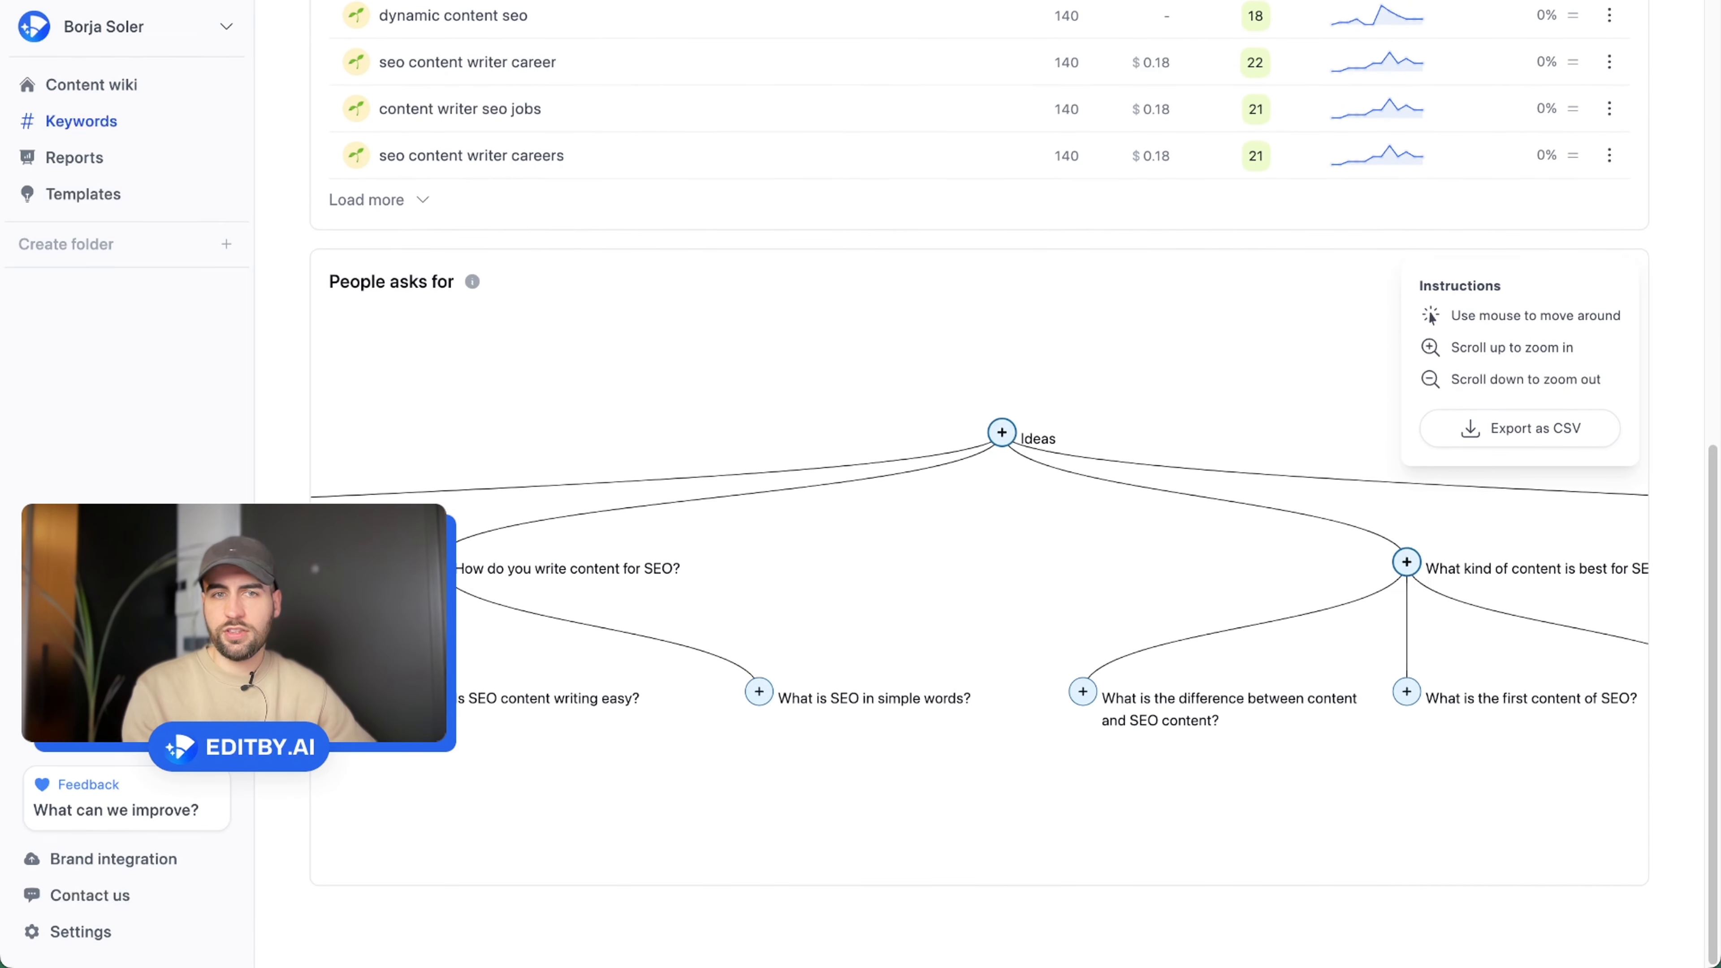
pyautogui.moveTo(434, 603); pyautogui.dragTo(435, 613)
pyautogui.moveTo(987, 594); pyautogui.dragTo(937, 599)
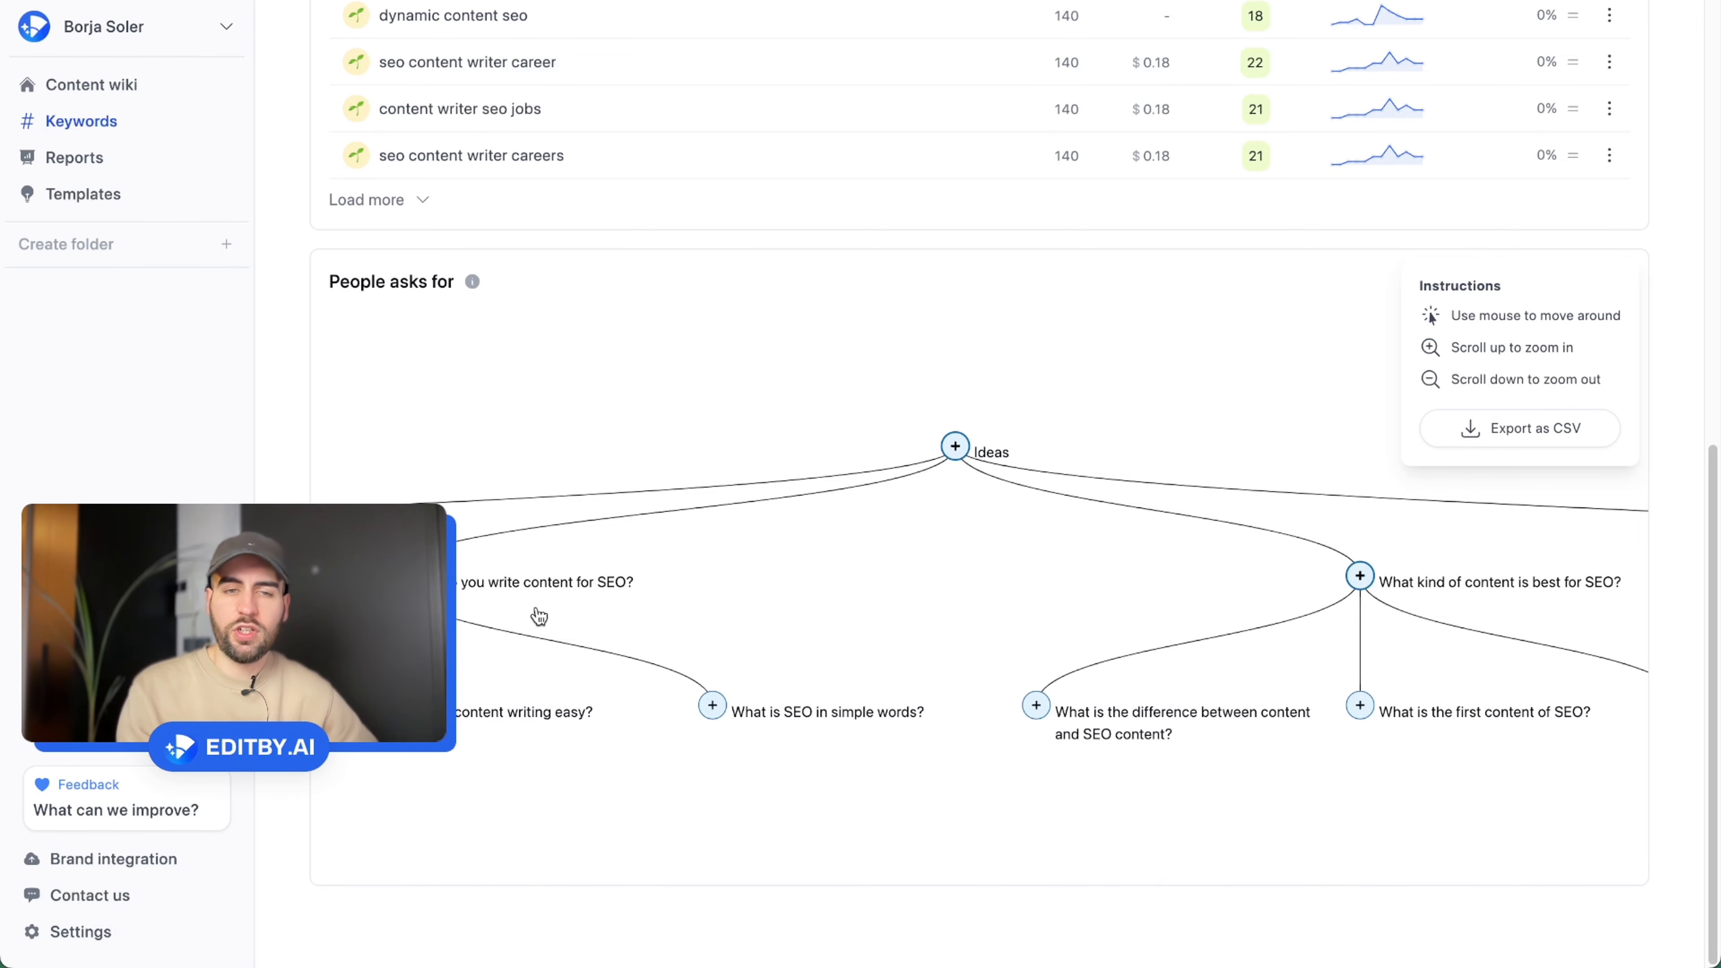
pyautogui.moveTo(585, 630); pyautogui.dragTo(1405, 655)
pyautogui.moveTo(947, 664); pyautogui.dragTo(379, 631)
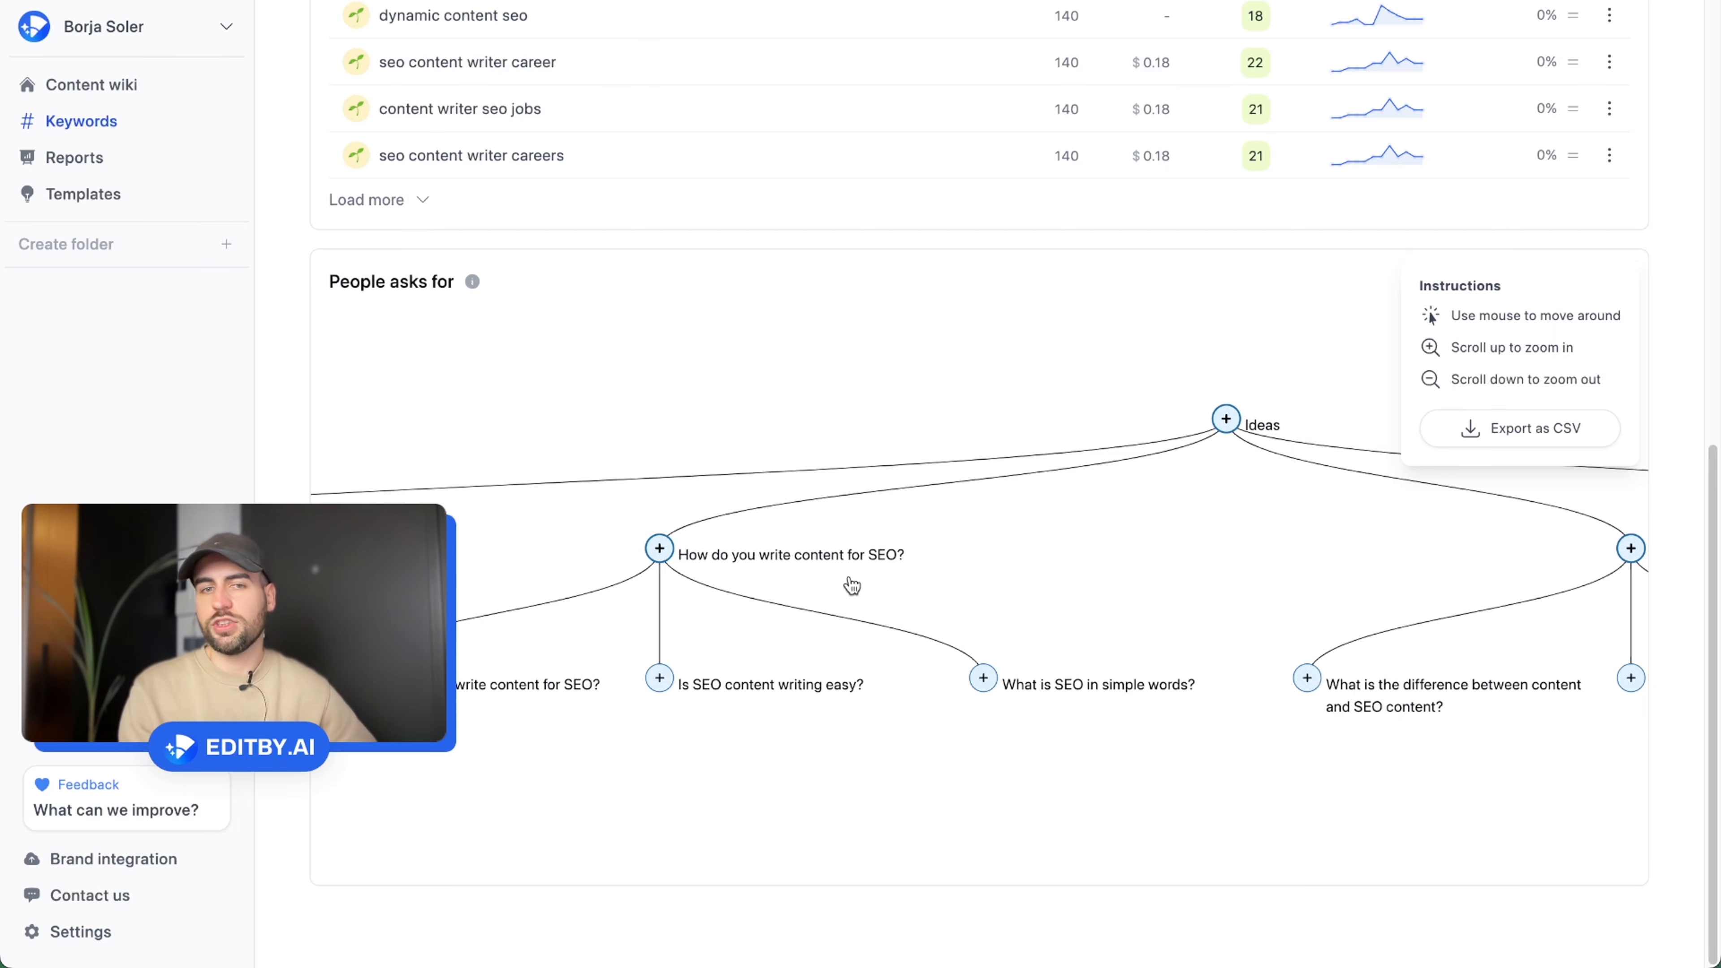
pyautogui.moveTo(569, 575); pyautogui.dragTo(1307, 562)
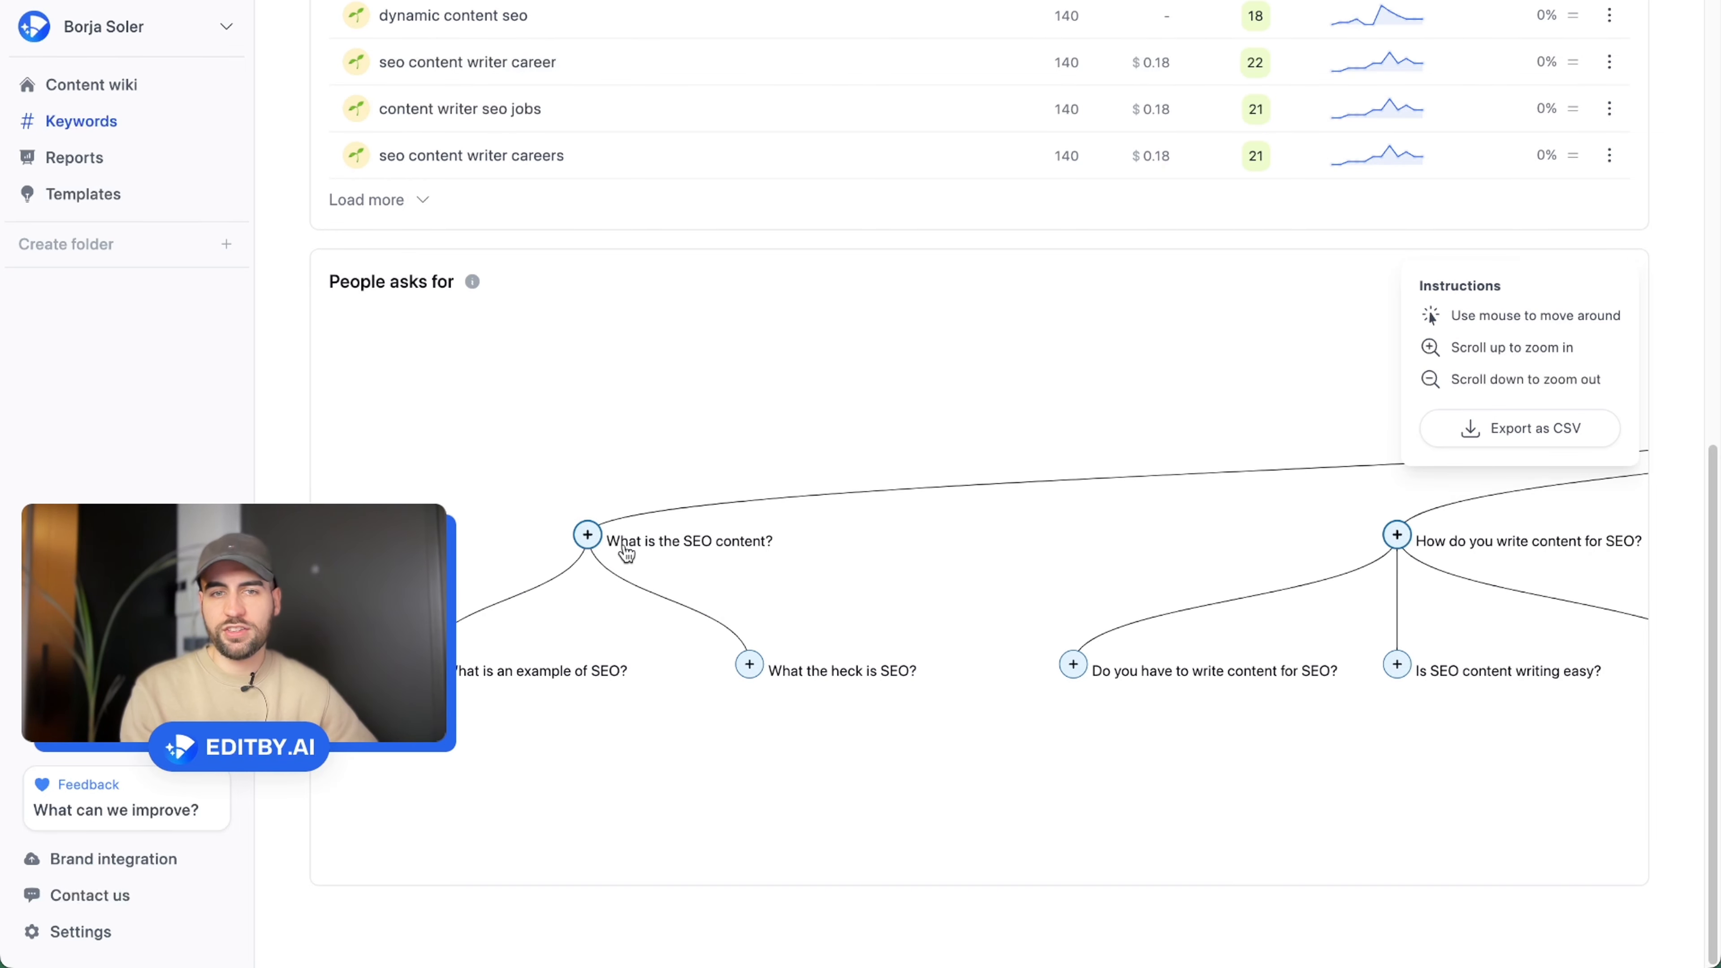
pyautogui.moveTo(1164, 553); pyautogui.dragTo(749, 572)
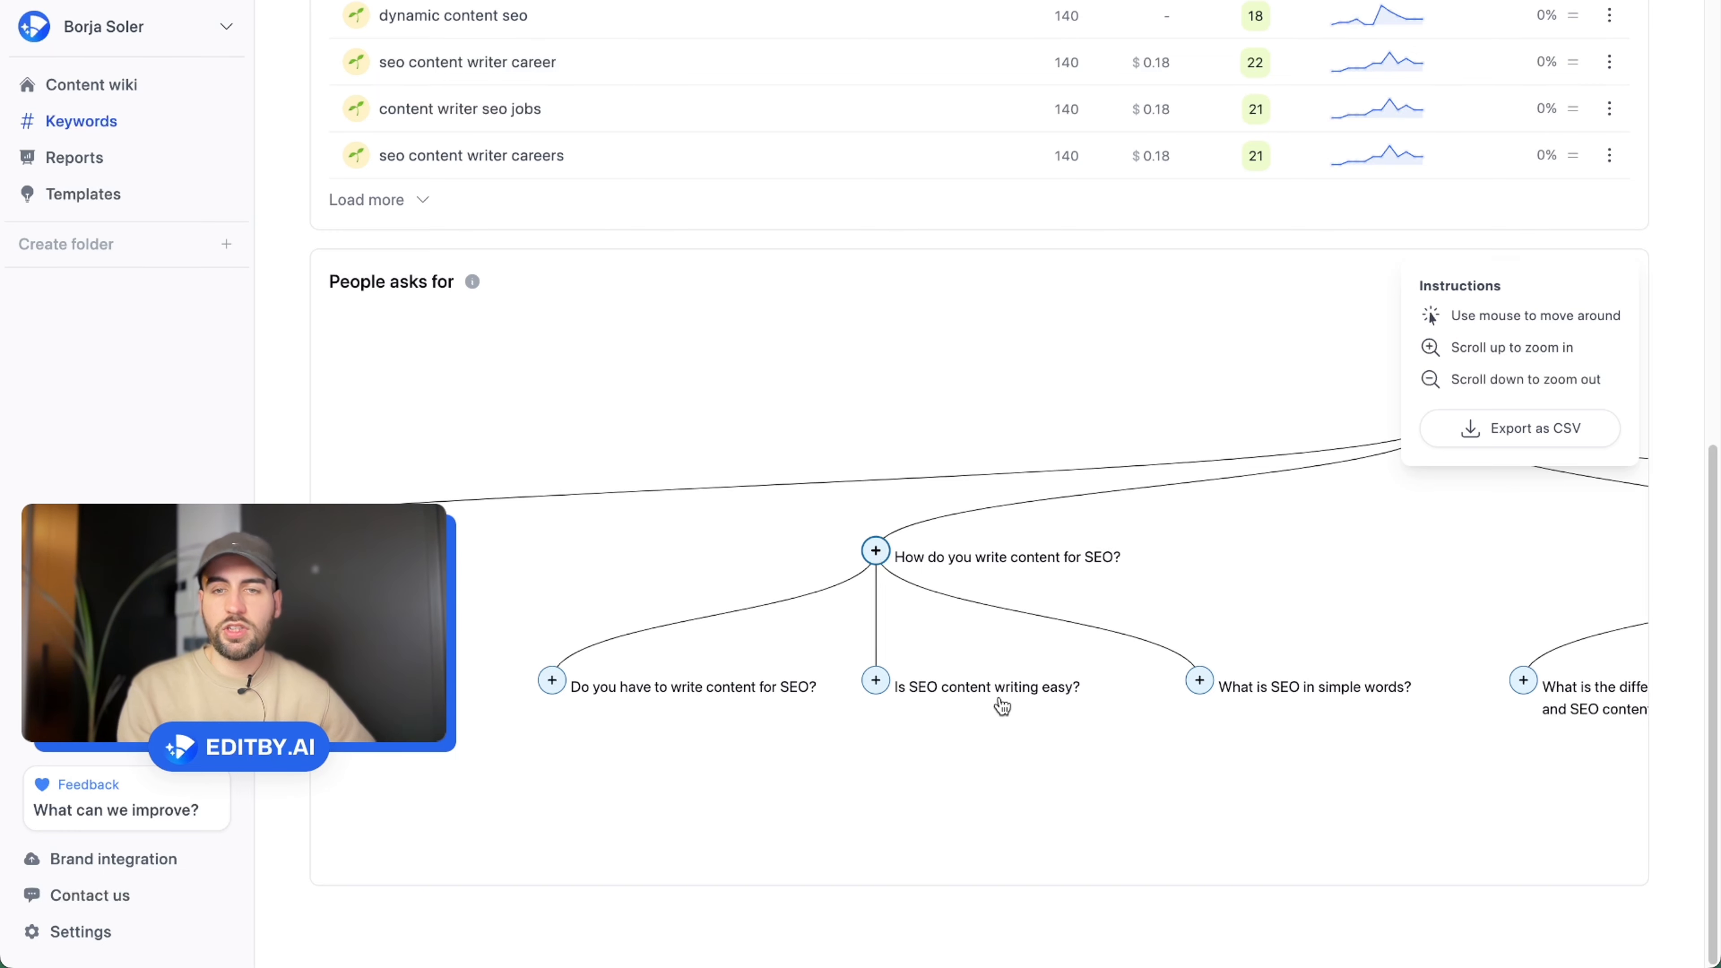
pyautogui.moveTo(1116, 612); pyautogui.dragTo(684, 615)
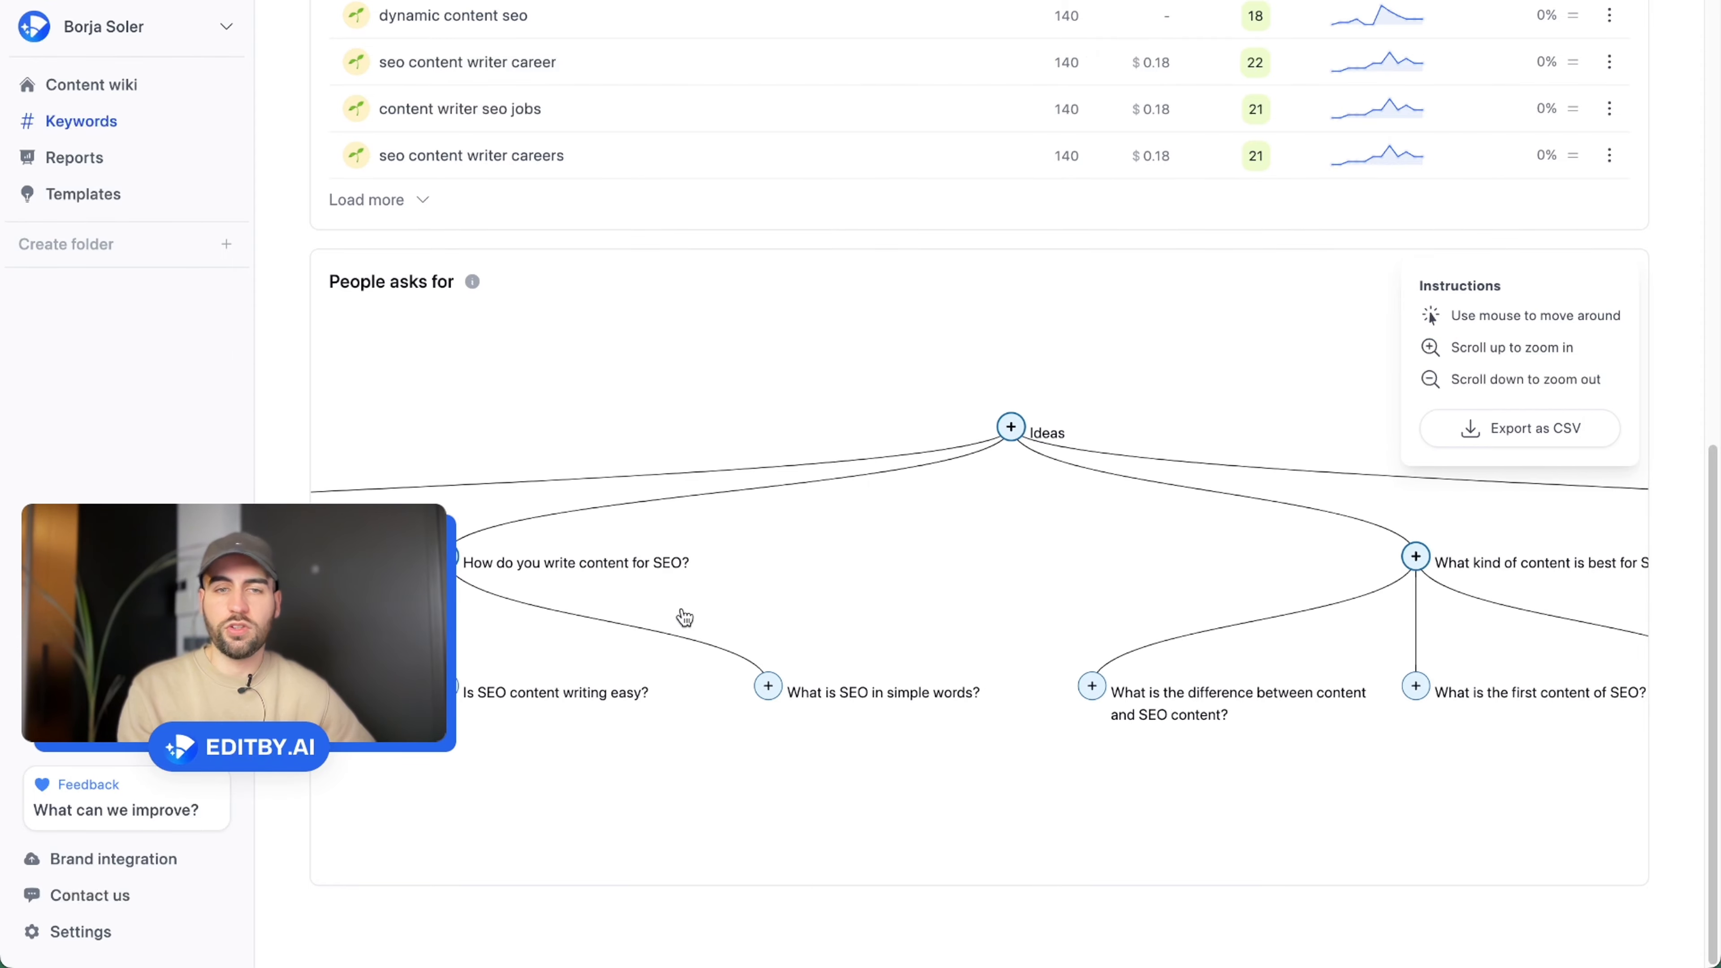
pyautogui.moveTo(1132, 566); pyautogui.dragTo(1063, 562)
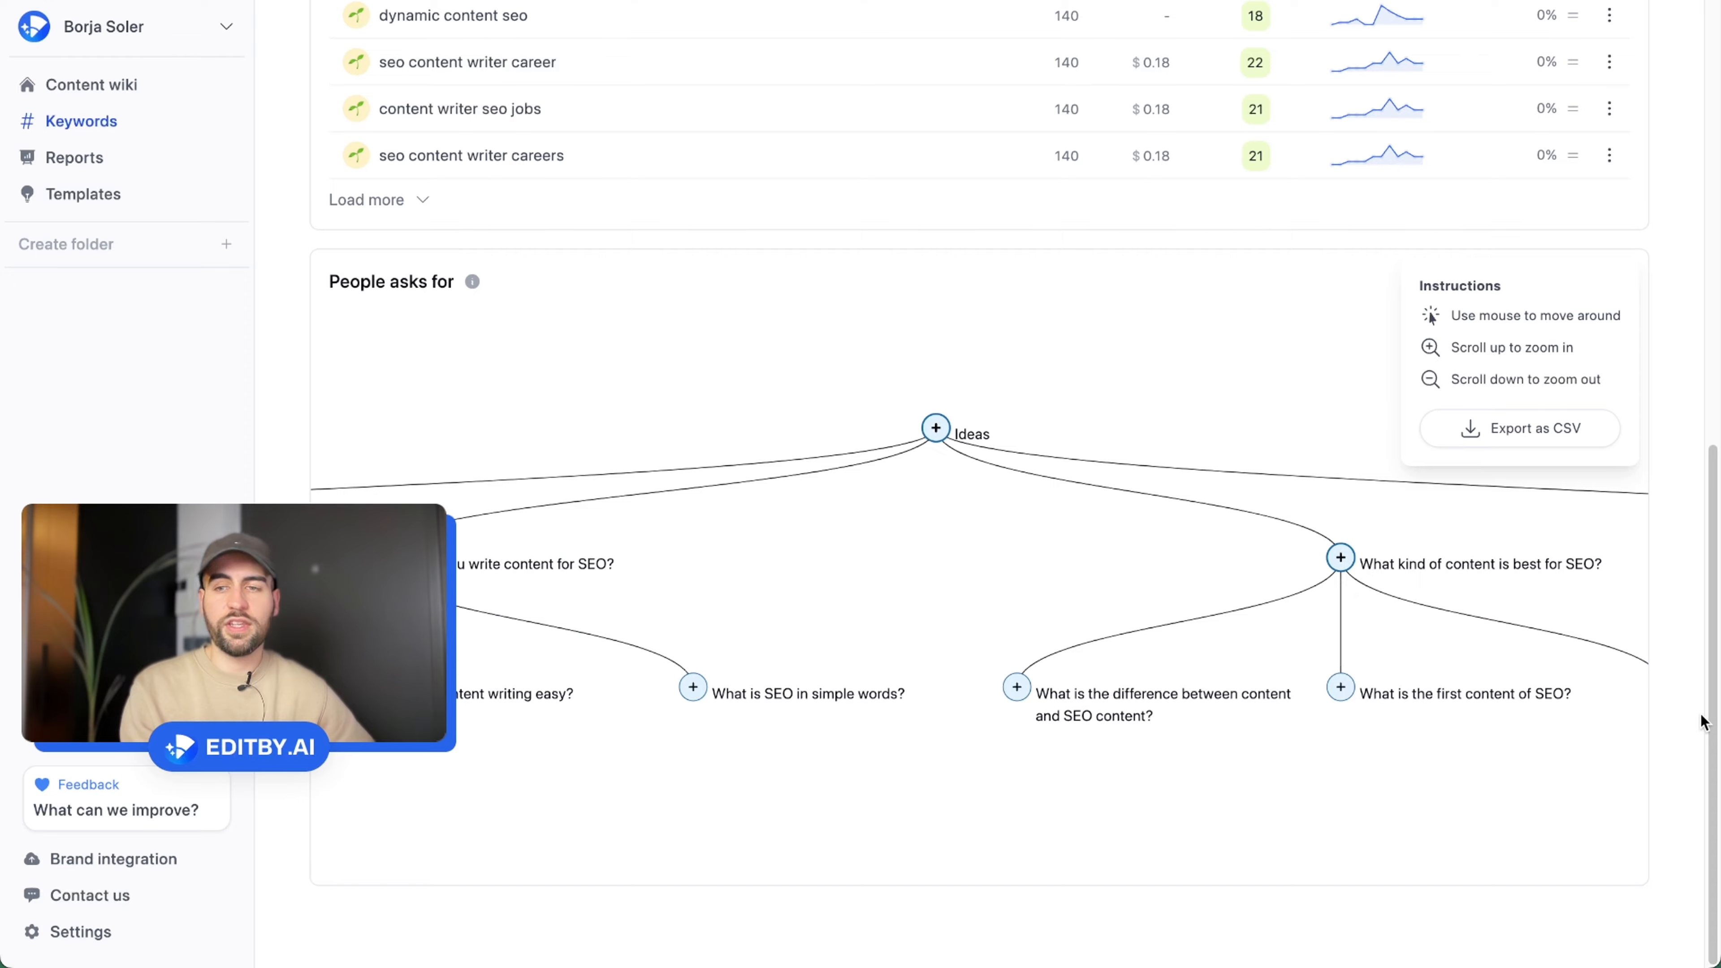
# Show the Google Questions list for the "Seo content" search
pyautogui.scroll(10, 1702, 722)
pyautogui.scroll(-3, 1702, 722)
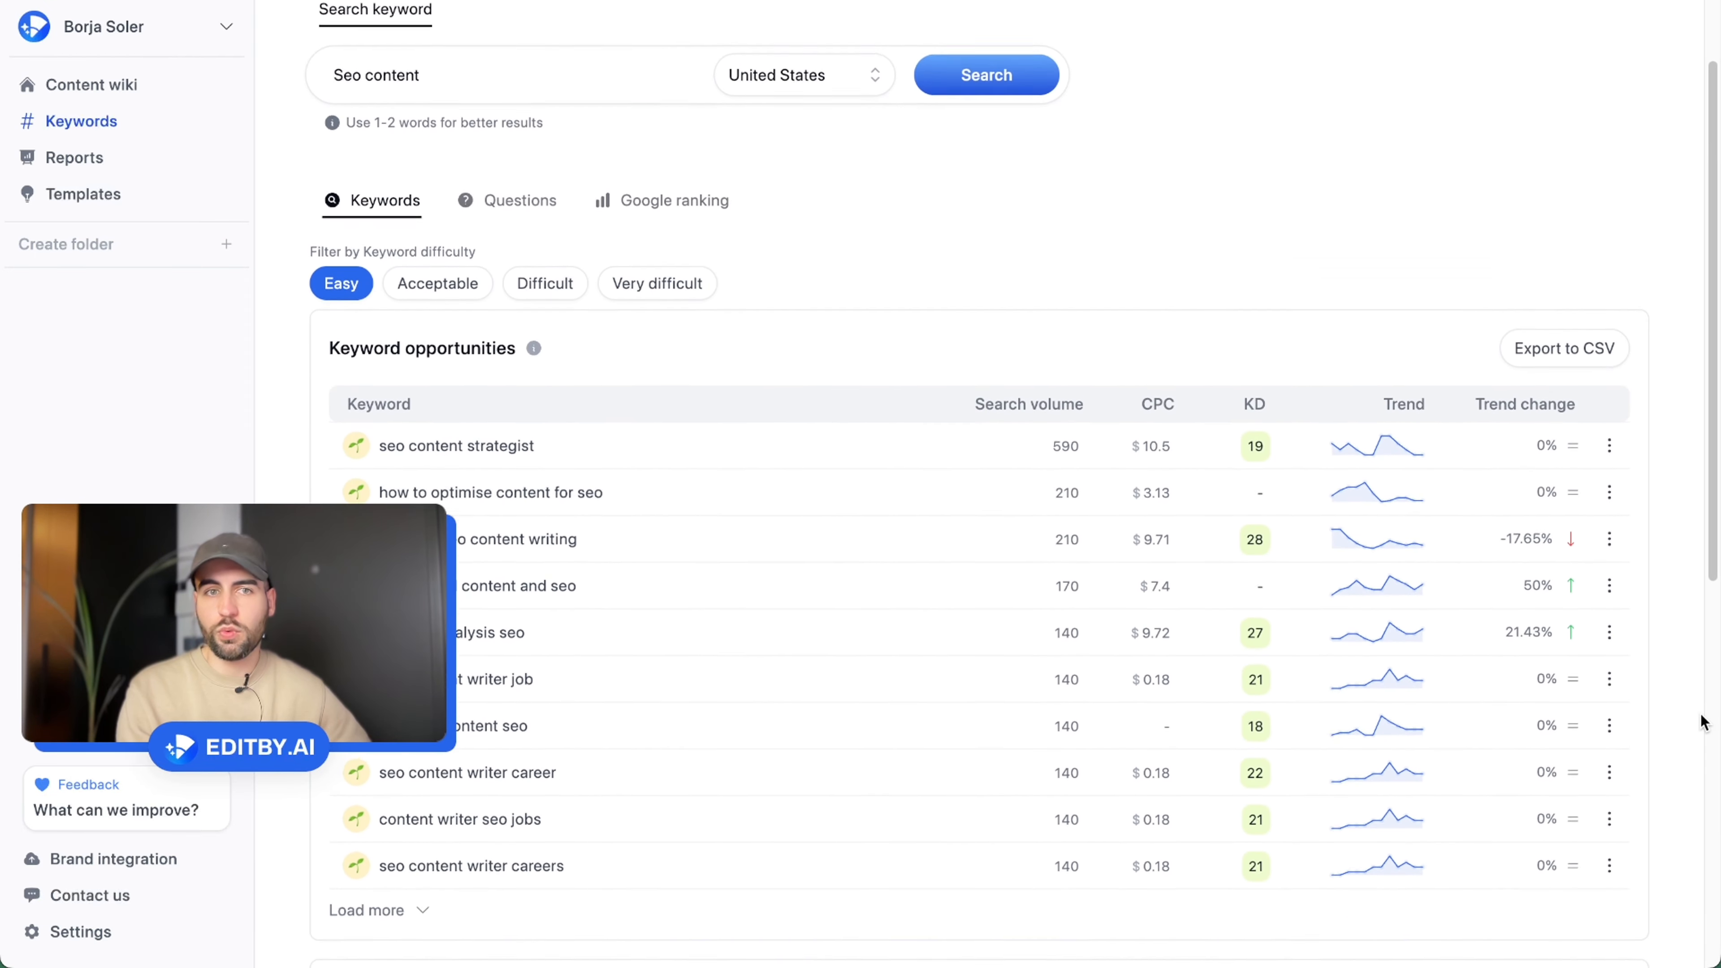
pyautogui.scroll(1, 1701, 723)
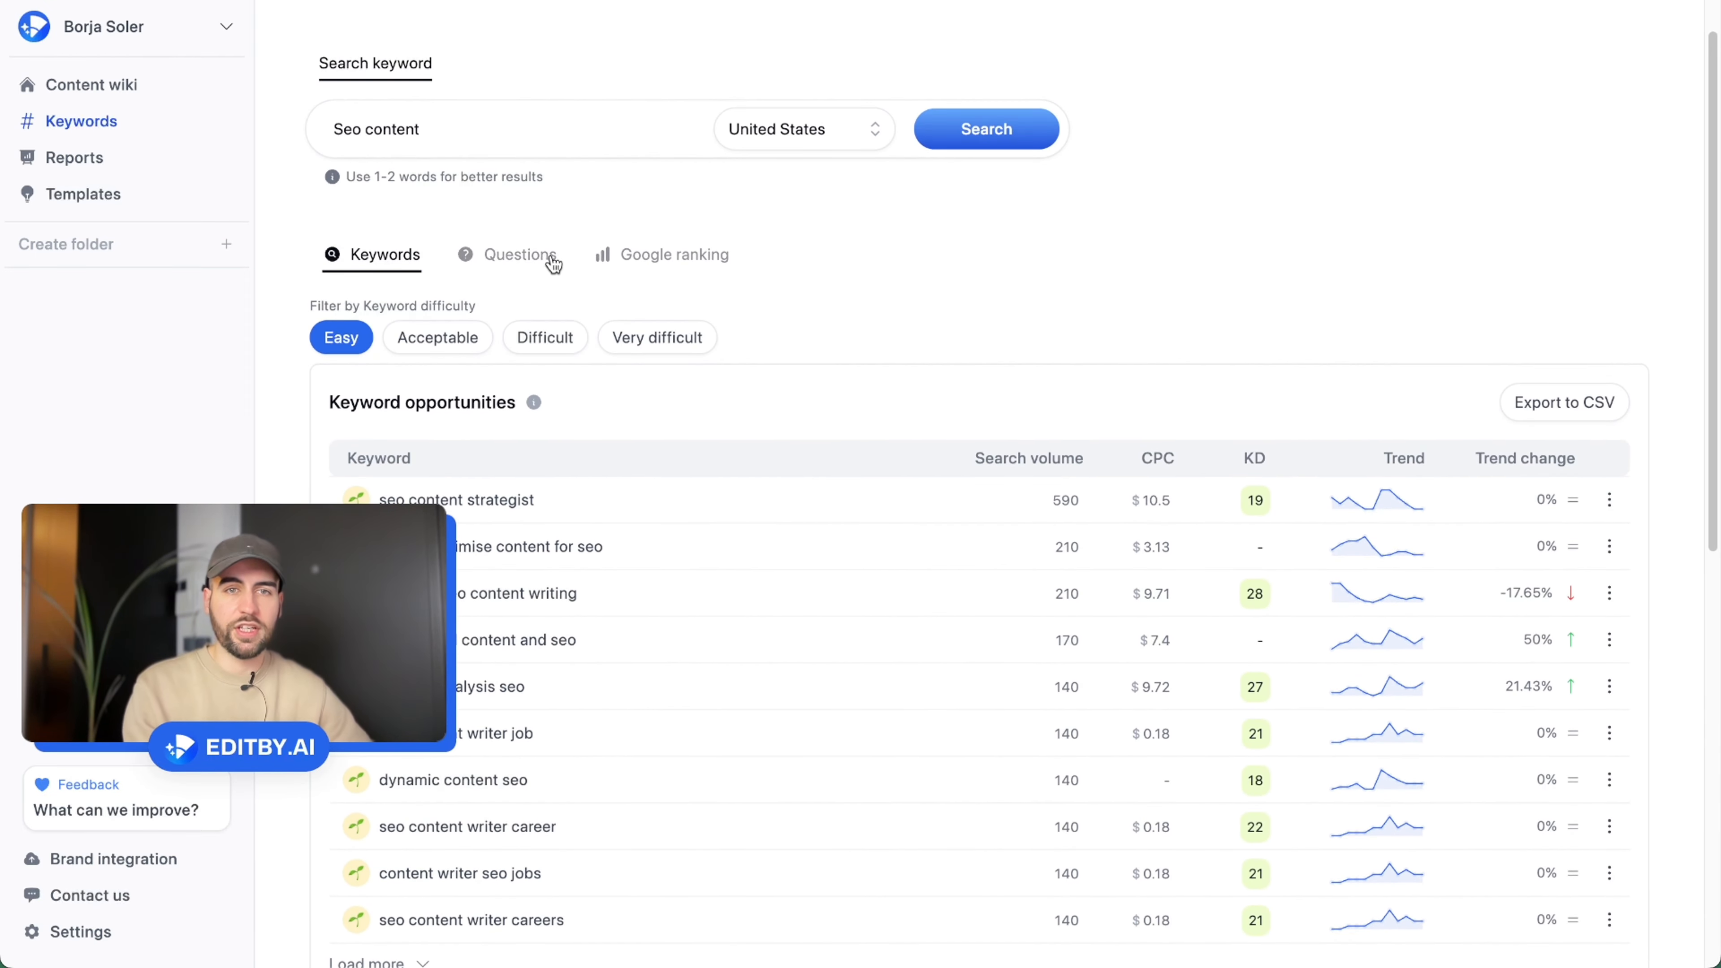
pyautogui.click(528, 257)
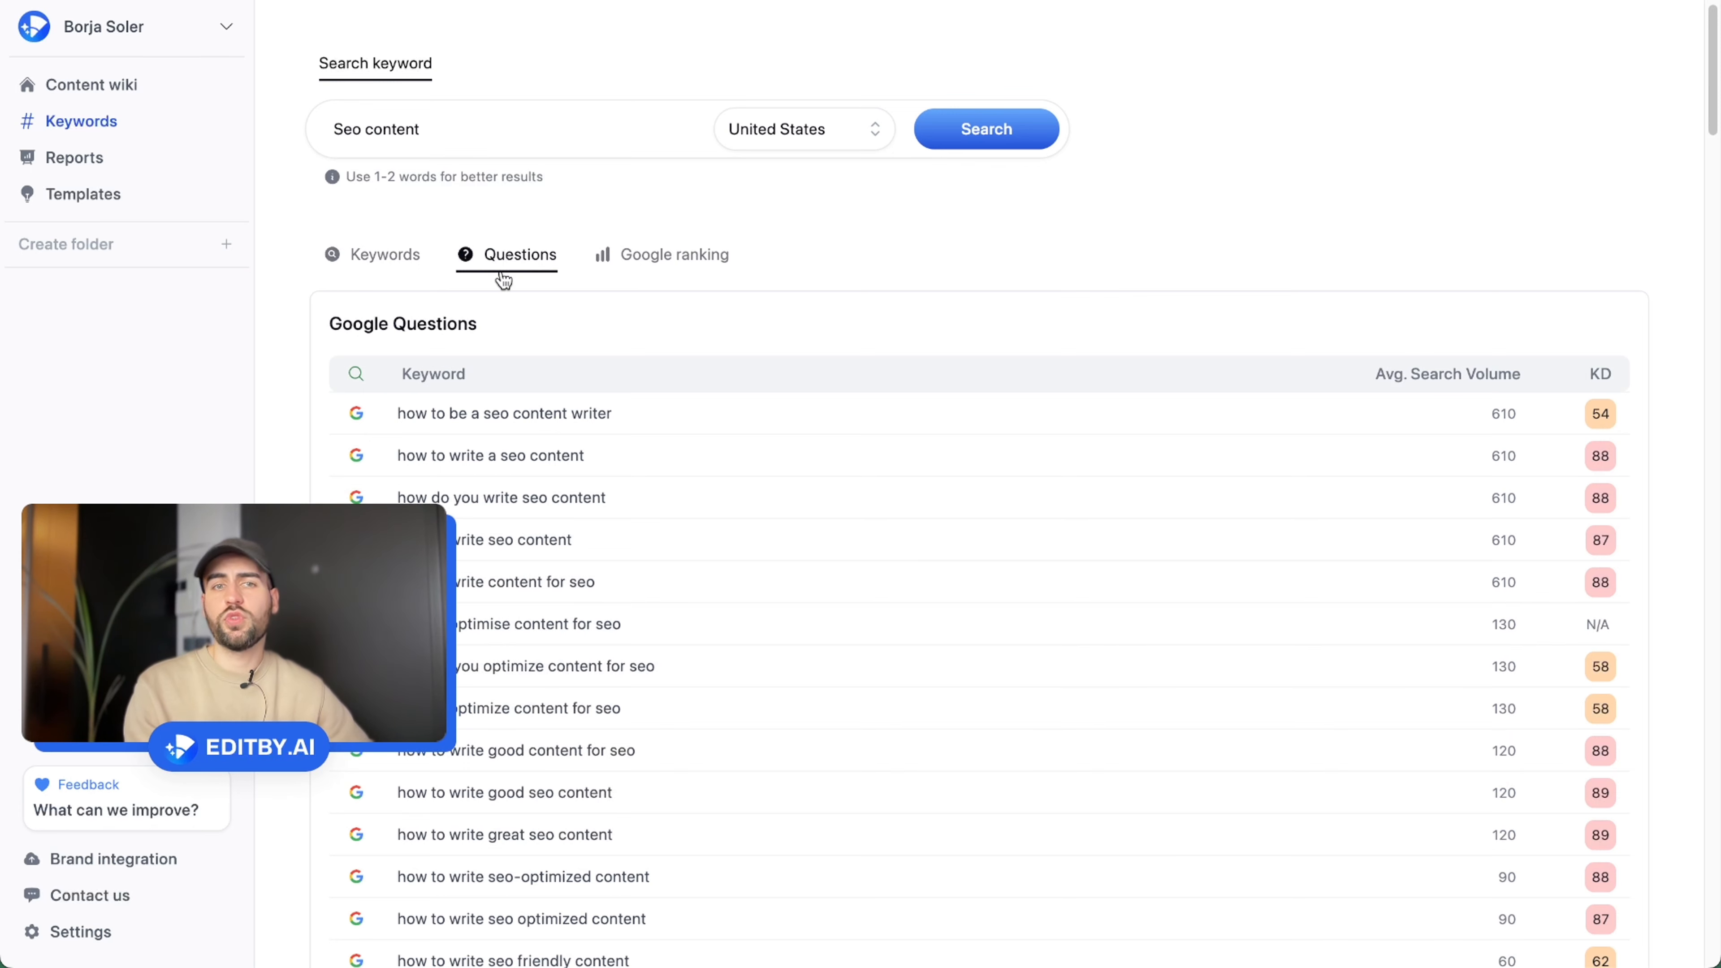
# Search Google for the question "how to be a seo content writer", review the results page, and return to the questions list
pyautogui.tripleClick(679, 420)
pyautogui.click(679, 420)
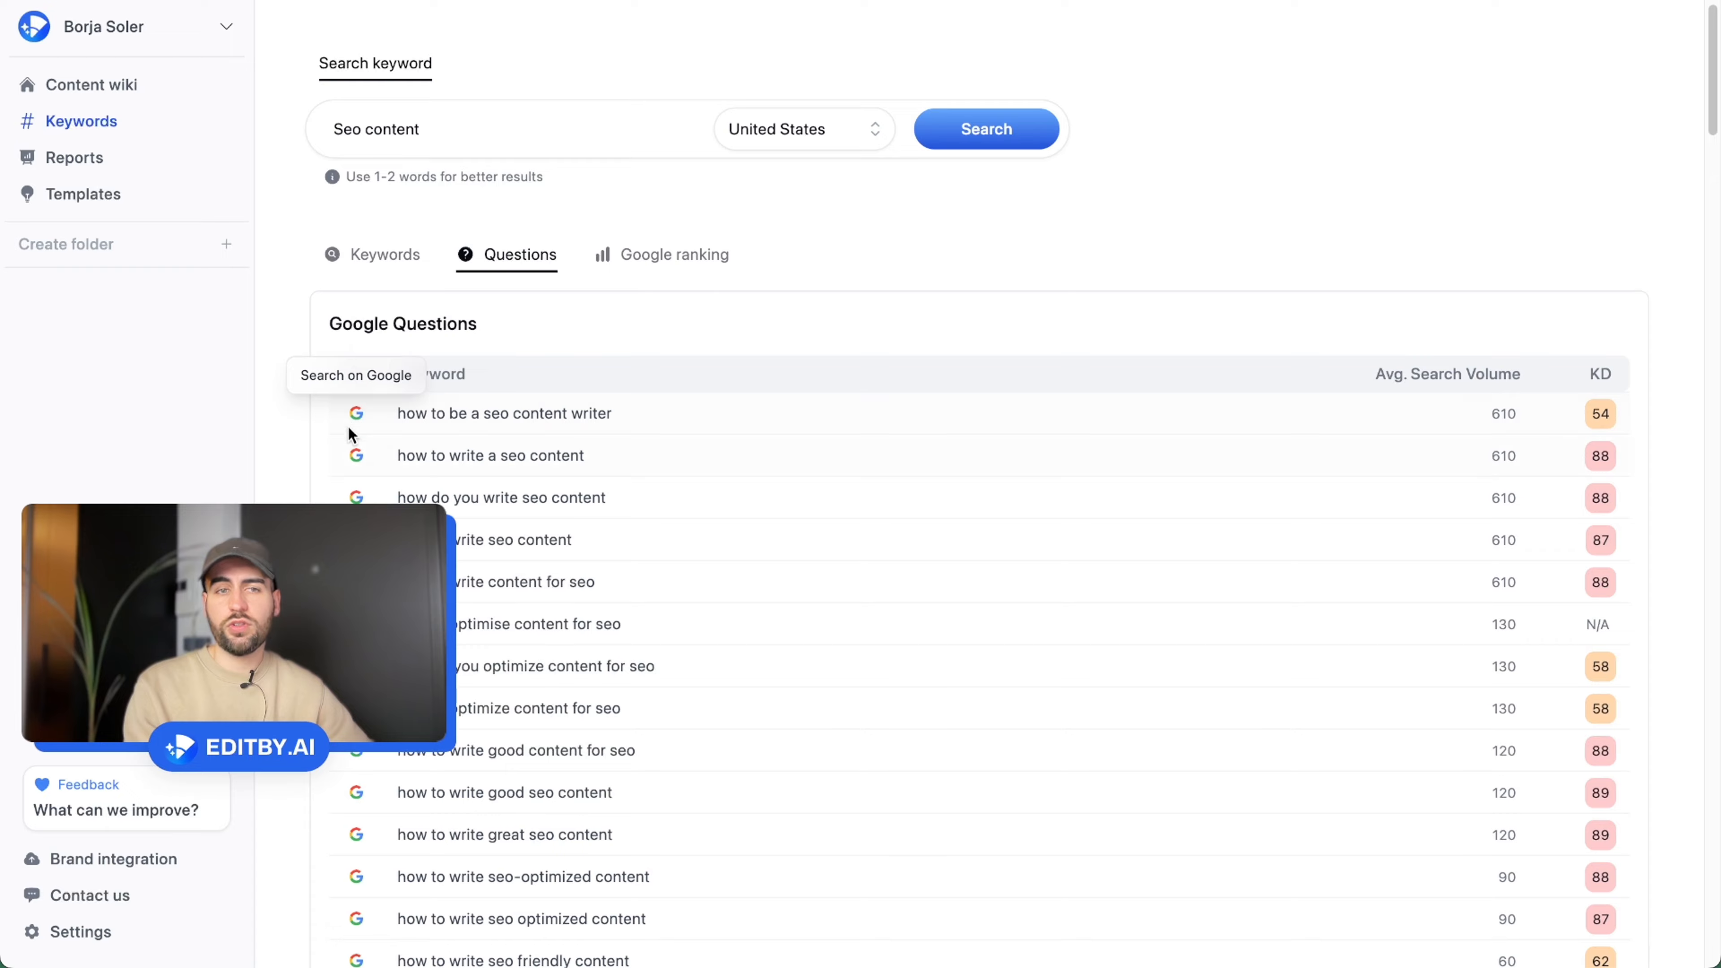
pyautogui.click(356, 414)
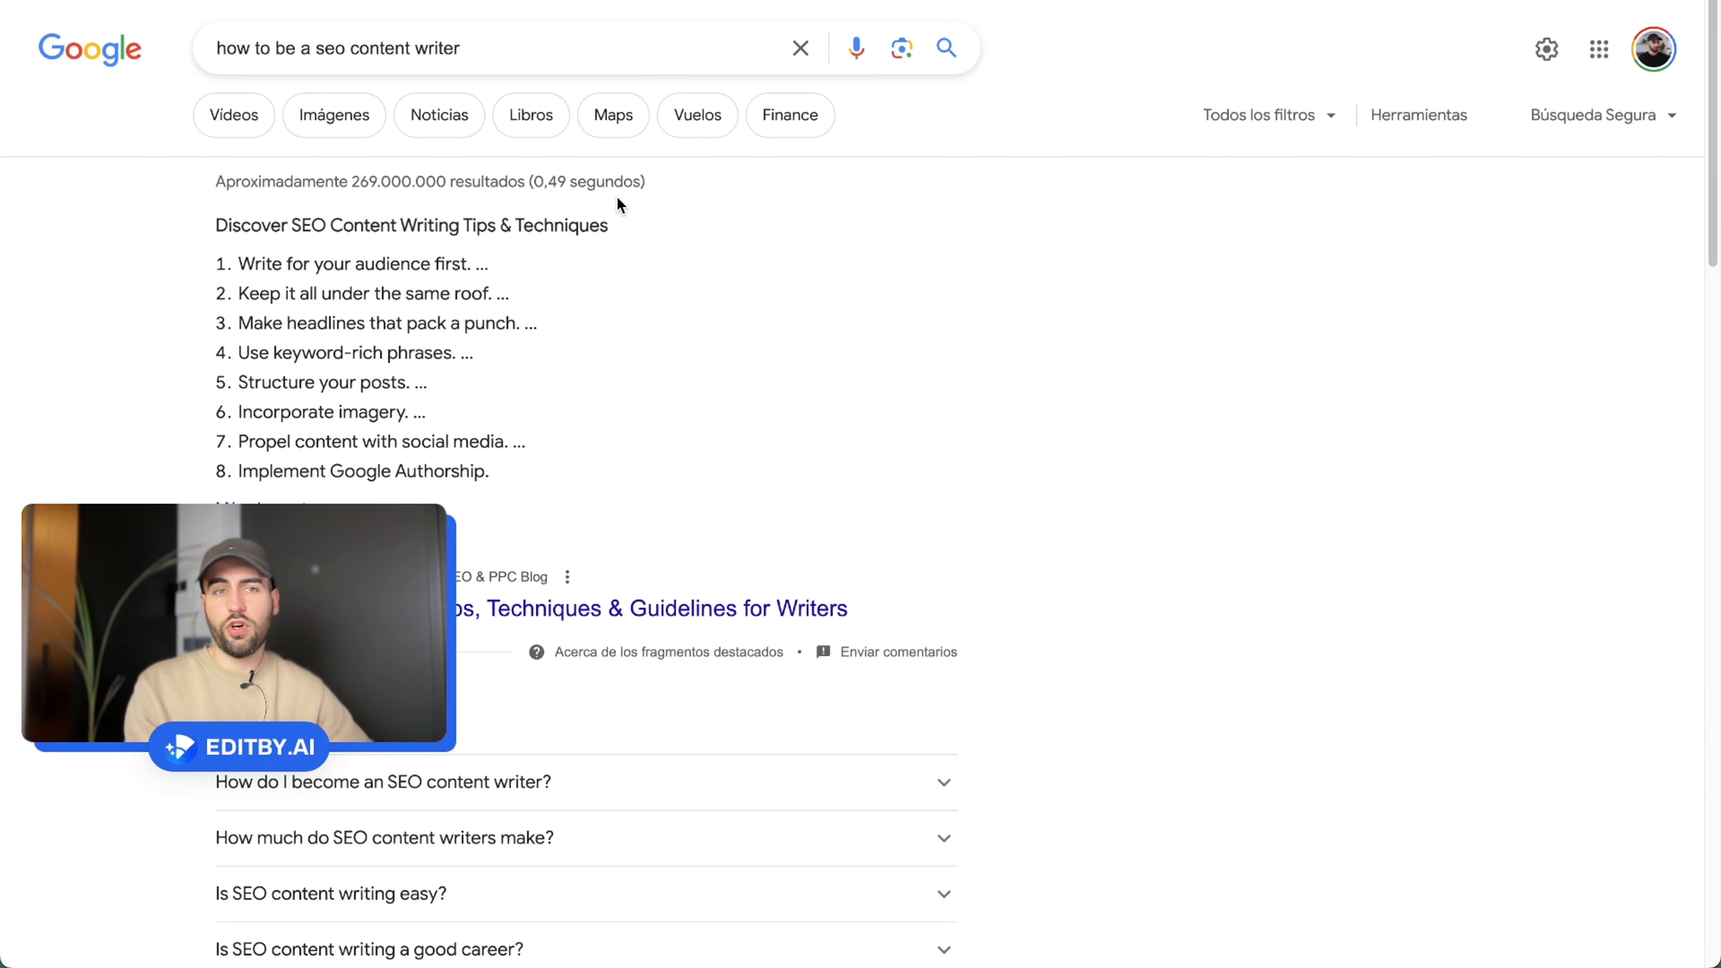
pyautogui.scroll(-10, 1321, 743)
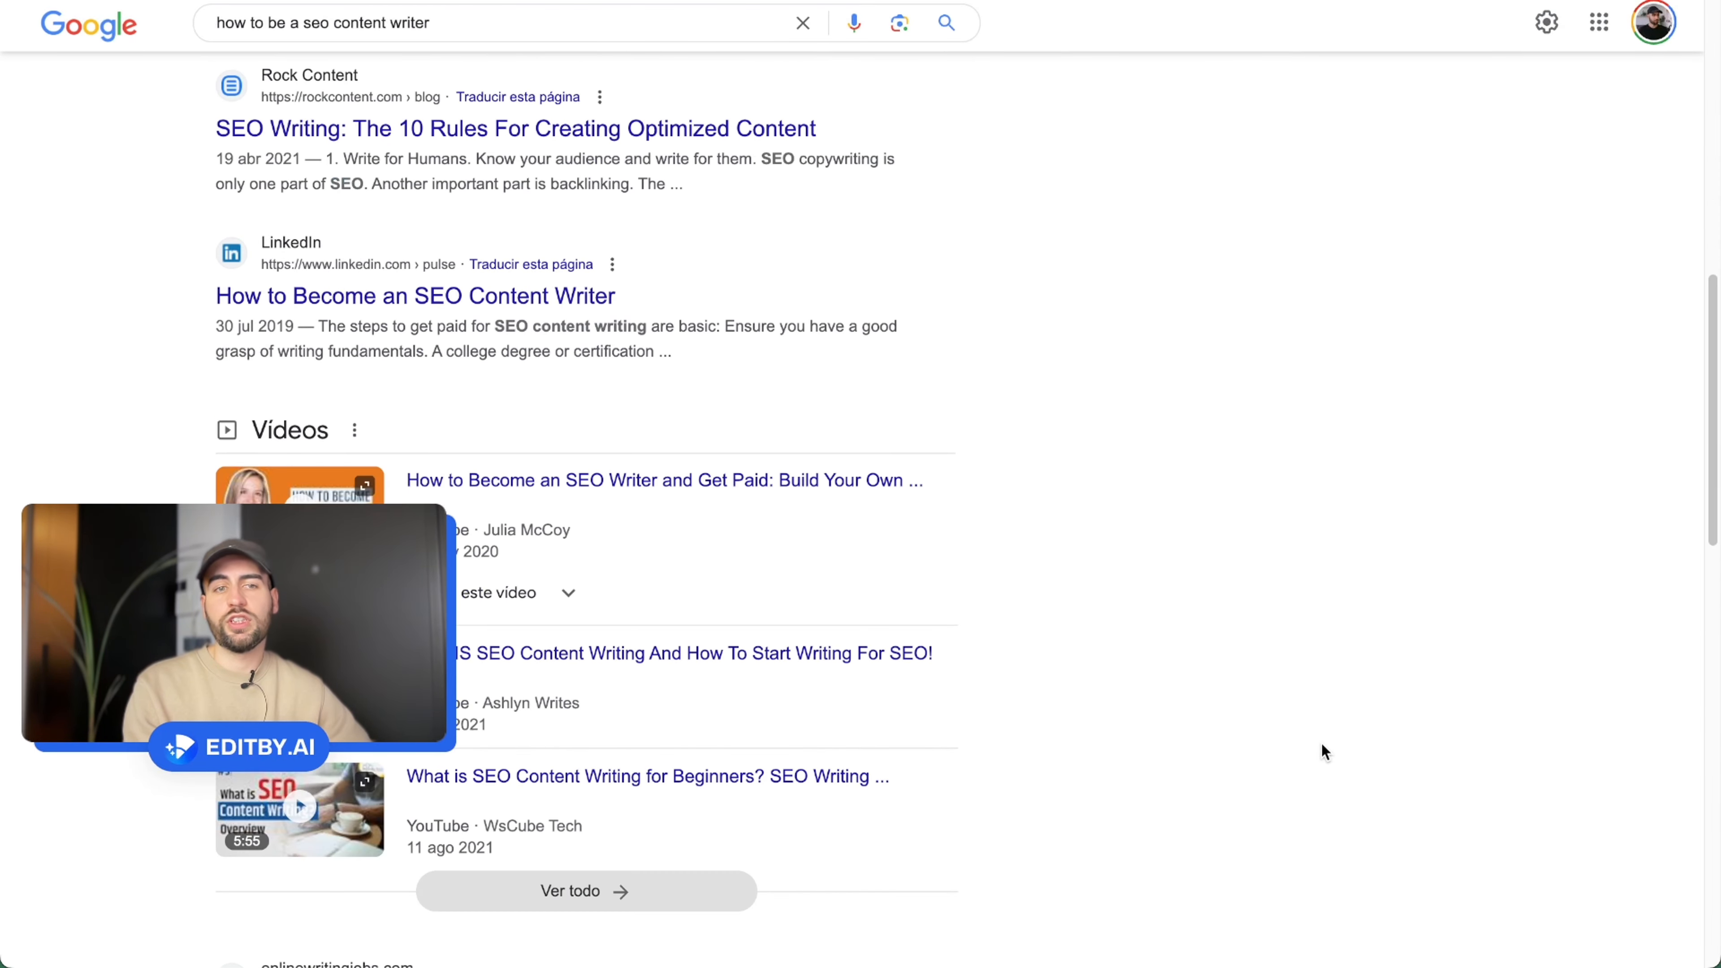
pyautogui.scroll(-5, 1326, 751)
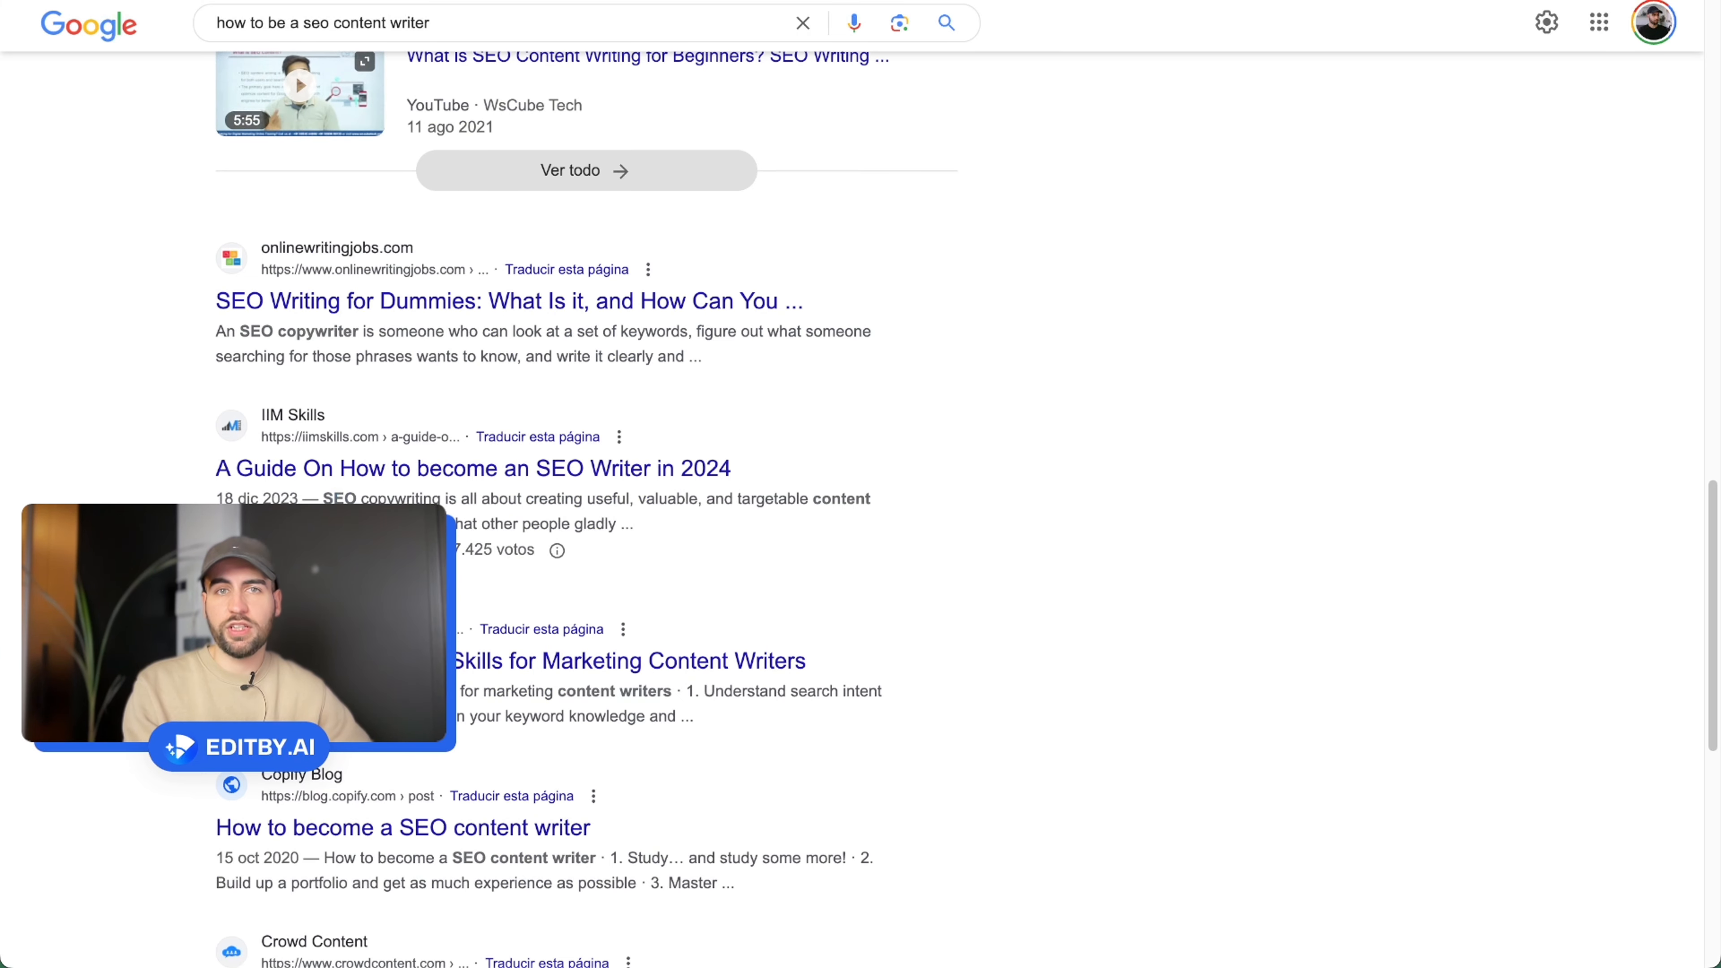
pyautogui.click(407, 1)
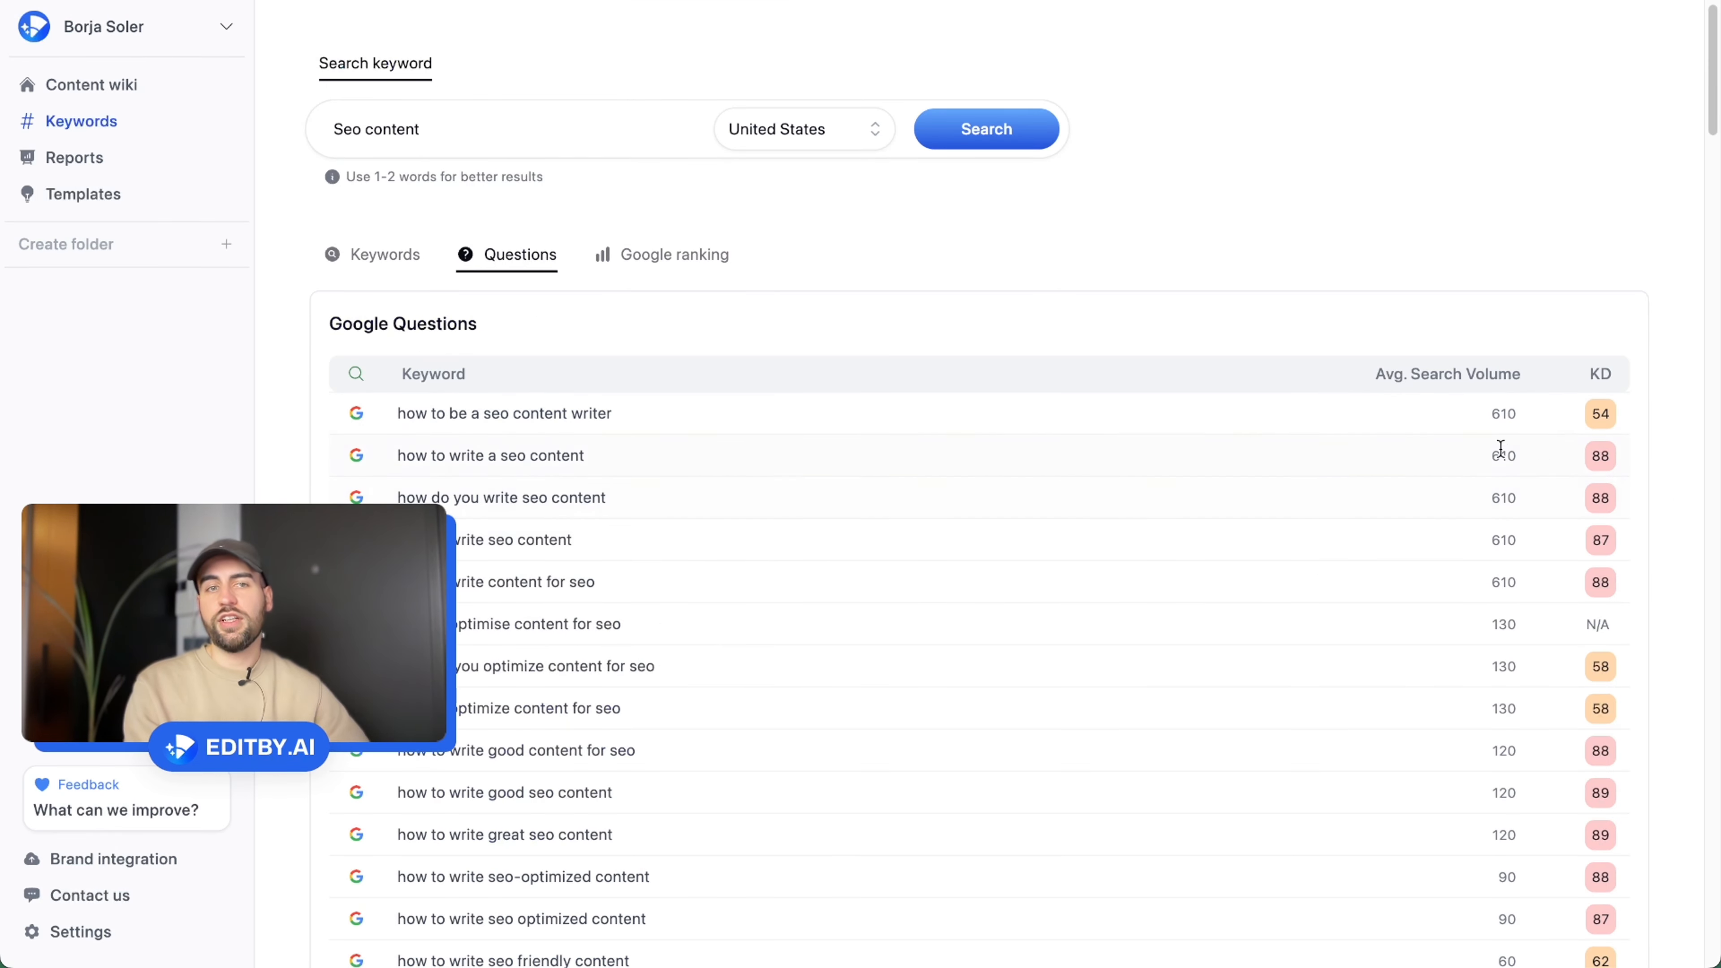
# Box the KD score of "how content marketing helps seo", draw arrows to it and to "how to write seo optimized content", and clear the annotations
pyautogui.scroll(-7, 1612, 417)
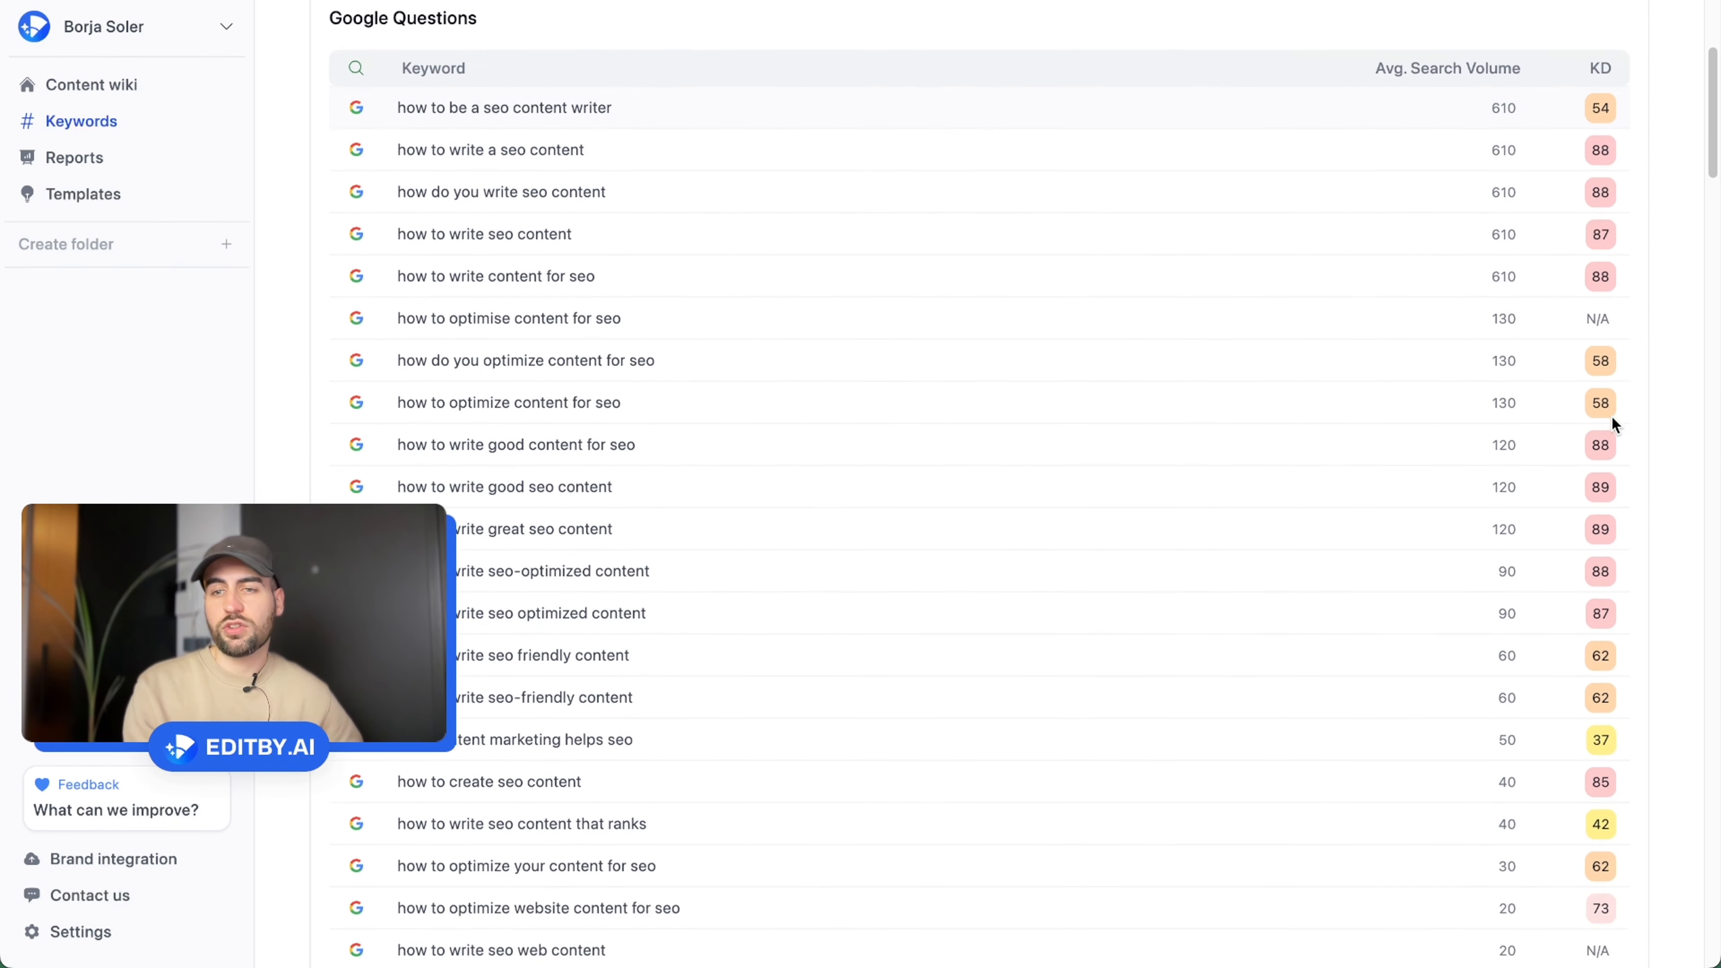
pyautogui.scroll(-2, 1613, 425)
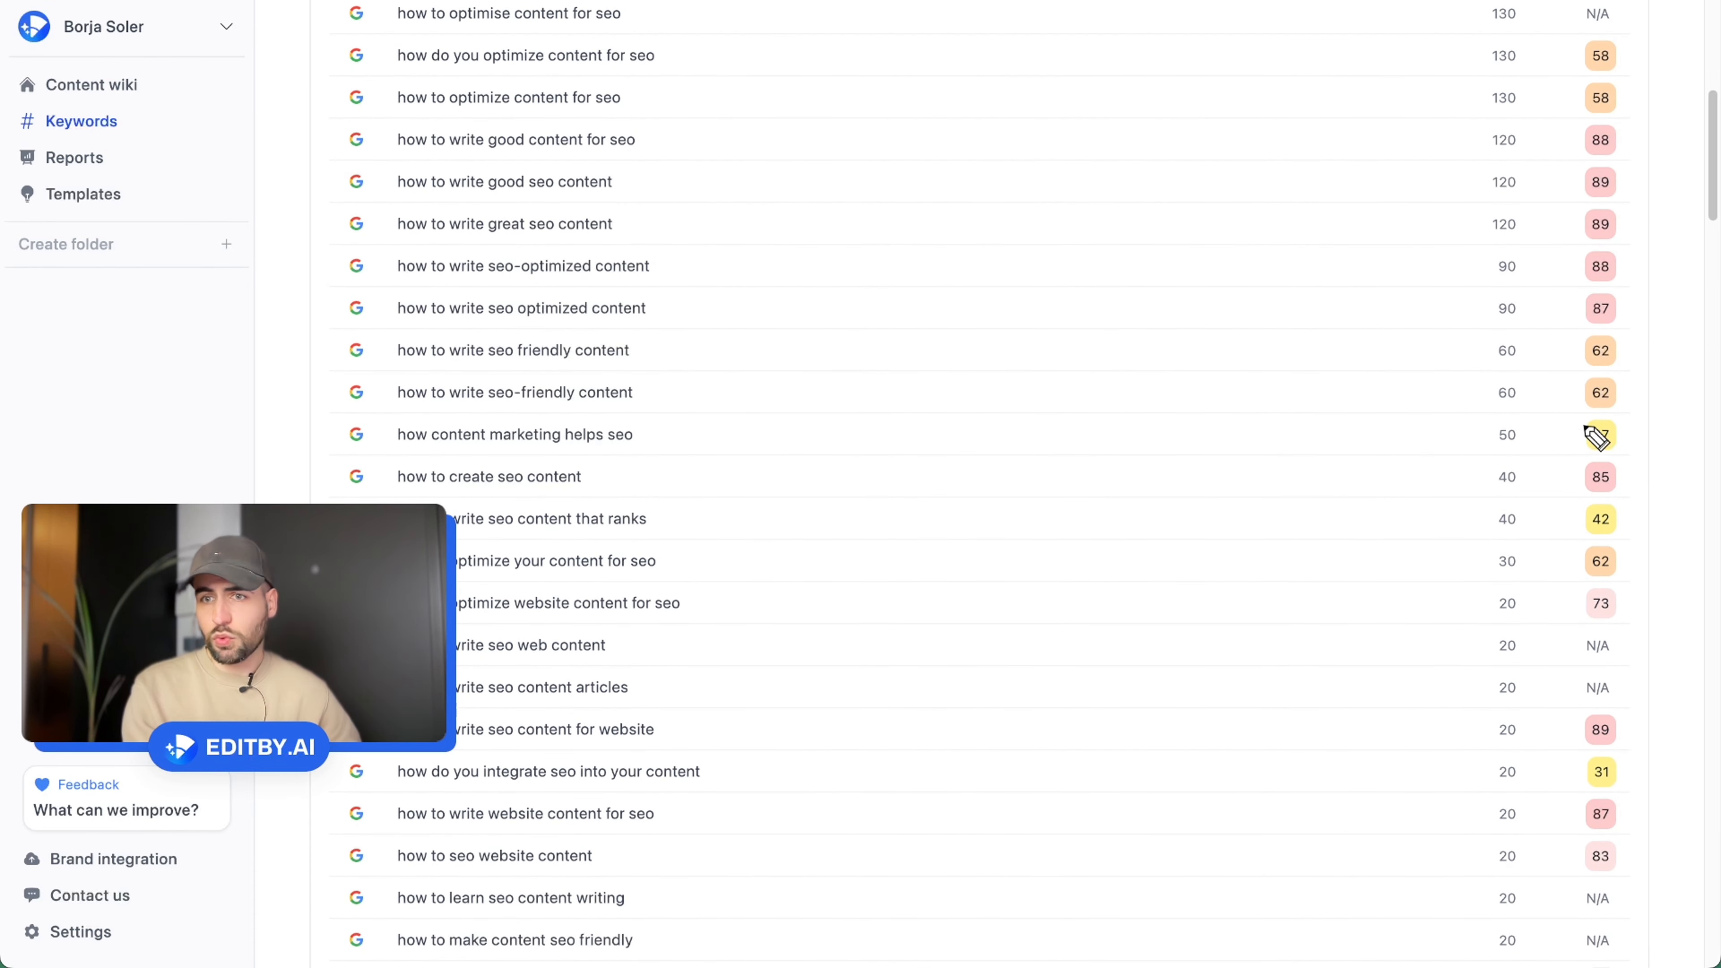
pyautogui.moveTo(1570, 418)
pyautogui.mouseDown()
pyautogui.moveTo(1571, 469)
pyautogui.moveTo(1637, 461)
pyautogui.moveTo(1617, 409)
pyautogui.moveTo(1581, 409)
pyautogui.mouseUp()
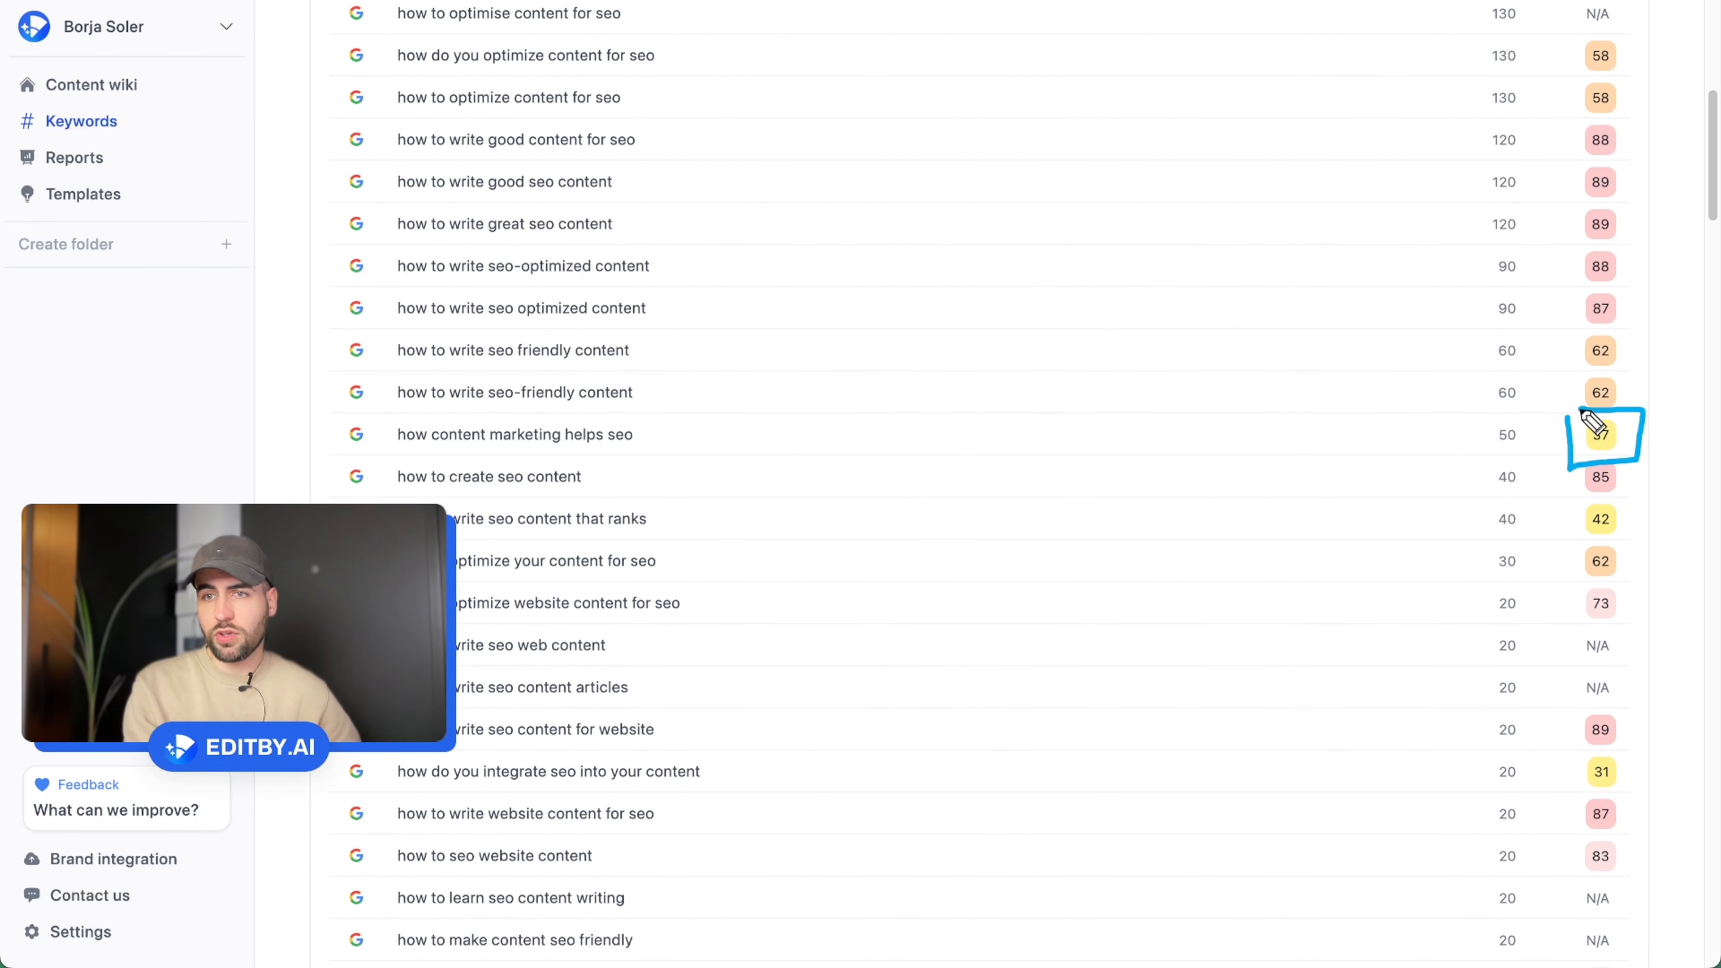
pyautogui.moveTo(1396, 439)
pyautogui.mouseDown()
pyautogui.moveTo(1554, 434)
pyautogui.moveTo(1534, 444)
pyautogui.mouseUp()
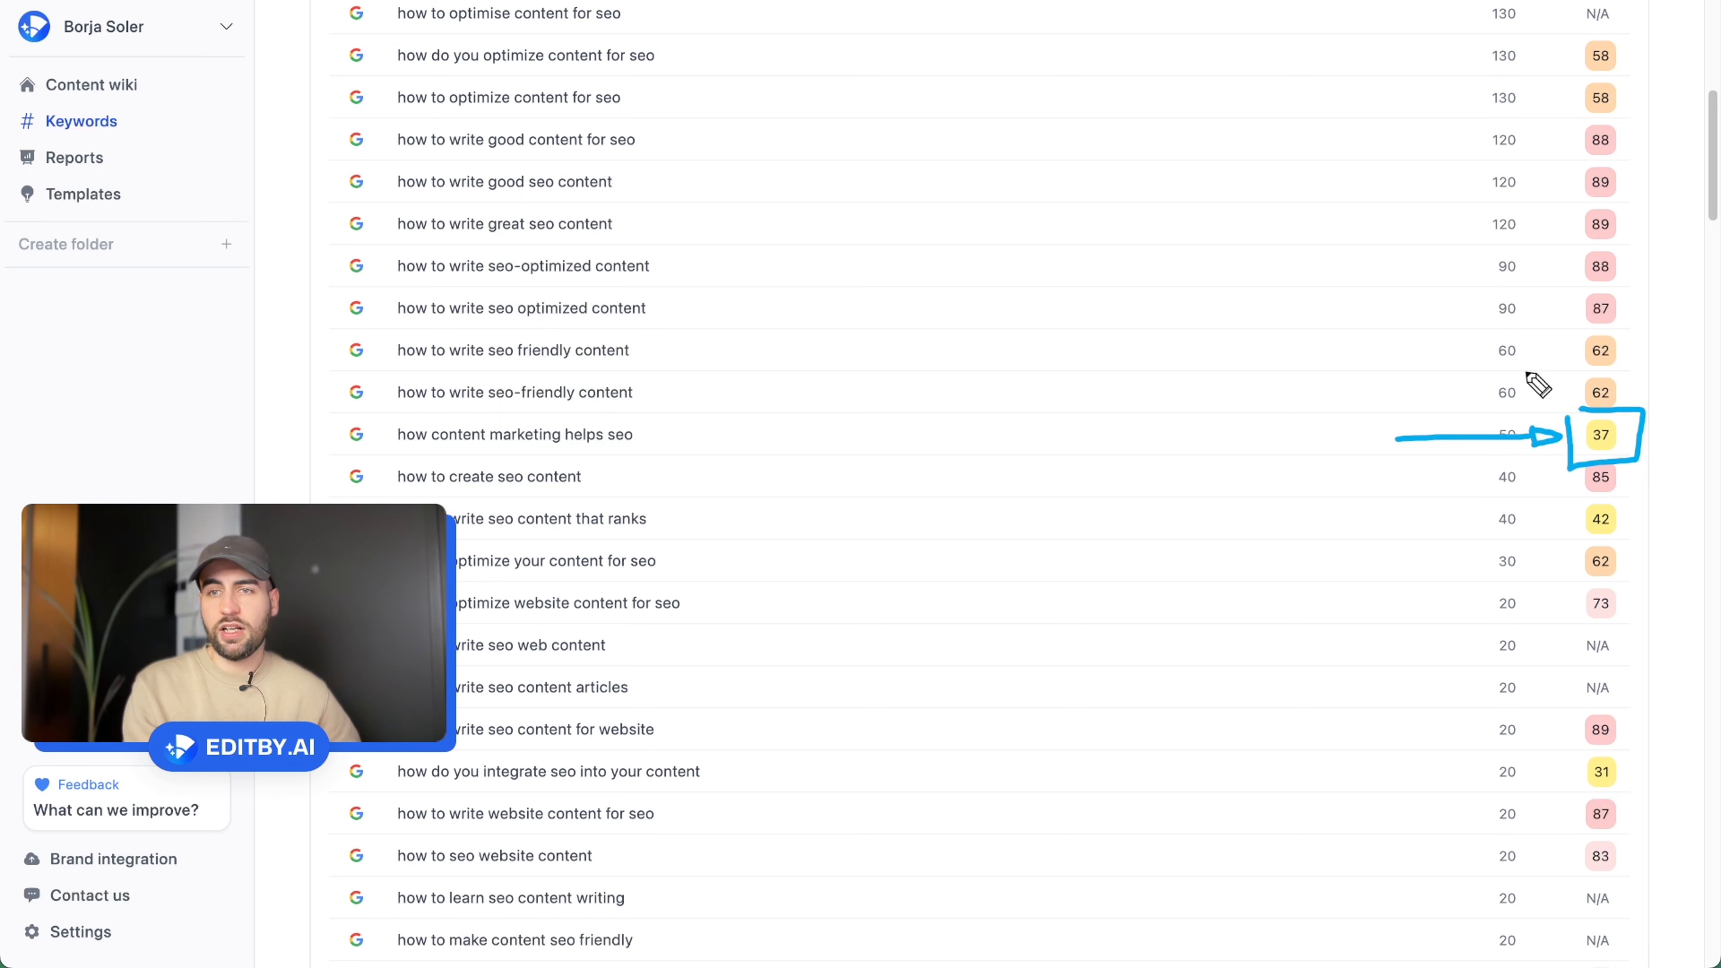
pyautogui.moveTo(1428, 328)
pyautogui.mouseDown()
pyautogui.moveTo(1594, 312)
pyautogui.moveTo(1581, 329)
pyautogui.mouseUp()
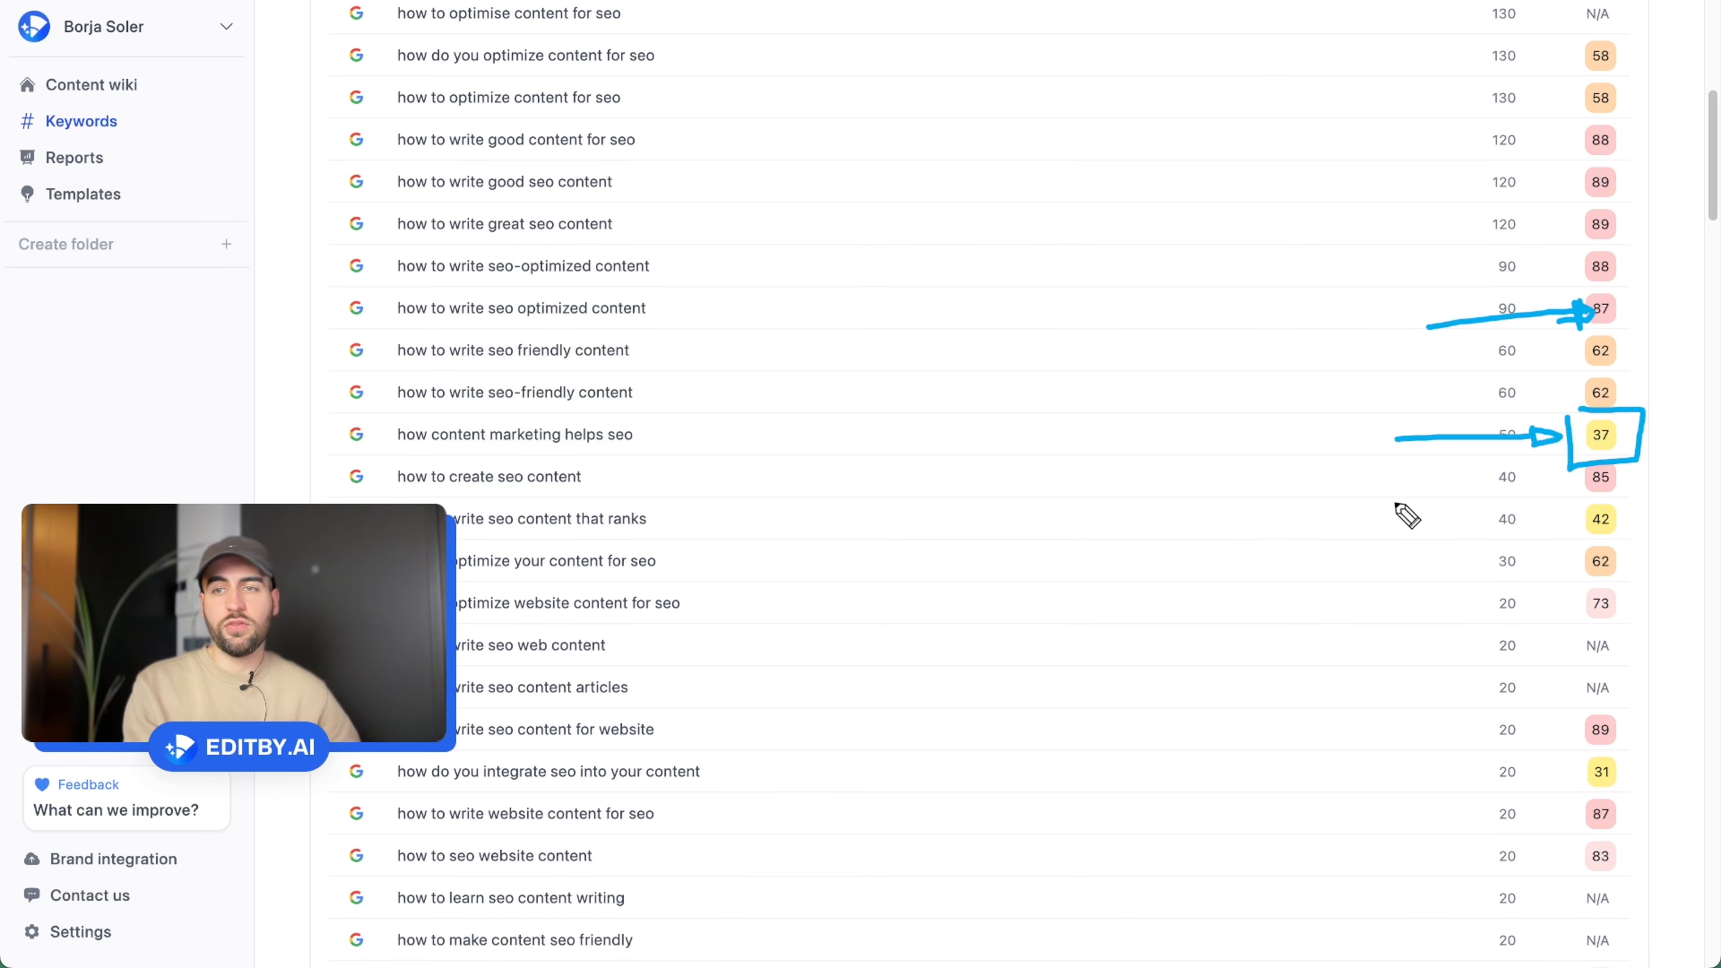
pyautogui.moveTo(1384, 508)
pyautogui.mouseDown()
pyautogui.moveTo(1550, 464)
pyautogui.moveTo(1537, 449)
pyautogui.moveTo(1546, 478)
pyautogui.moveTo(1546, 459)
pyautogui.mouseUp()
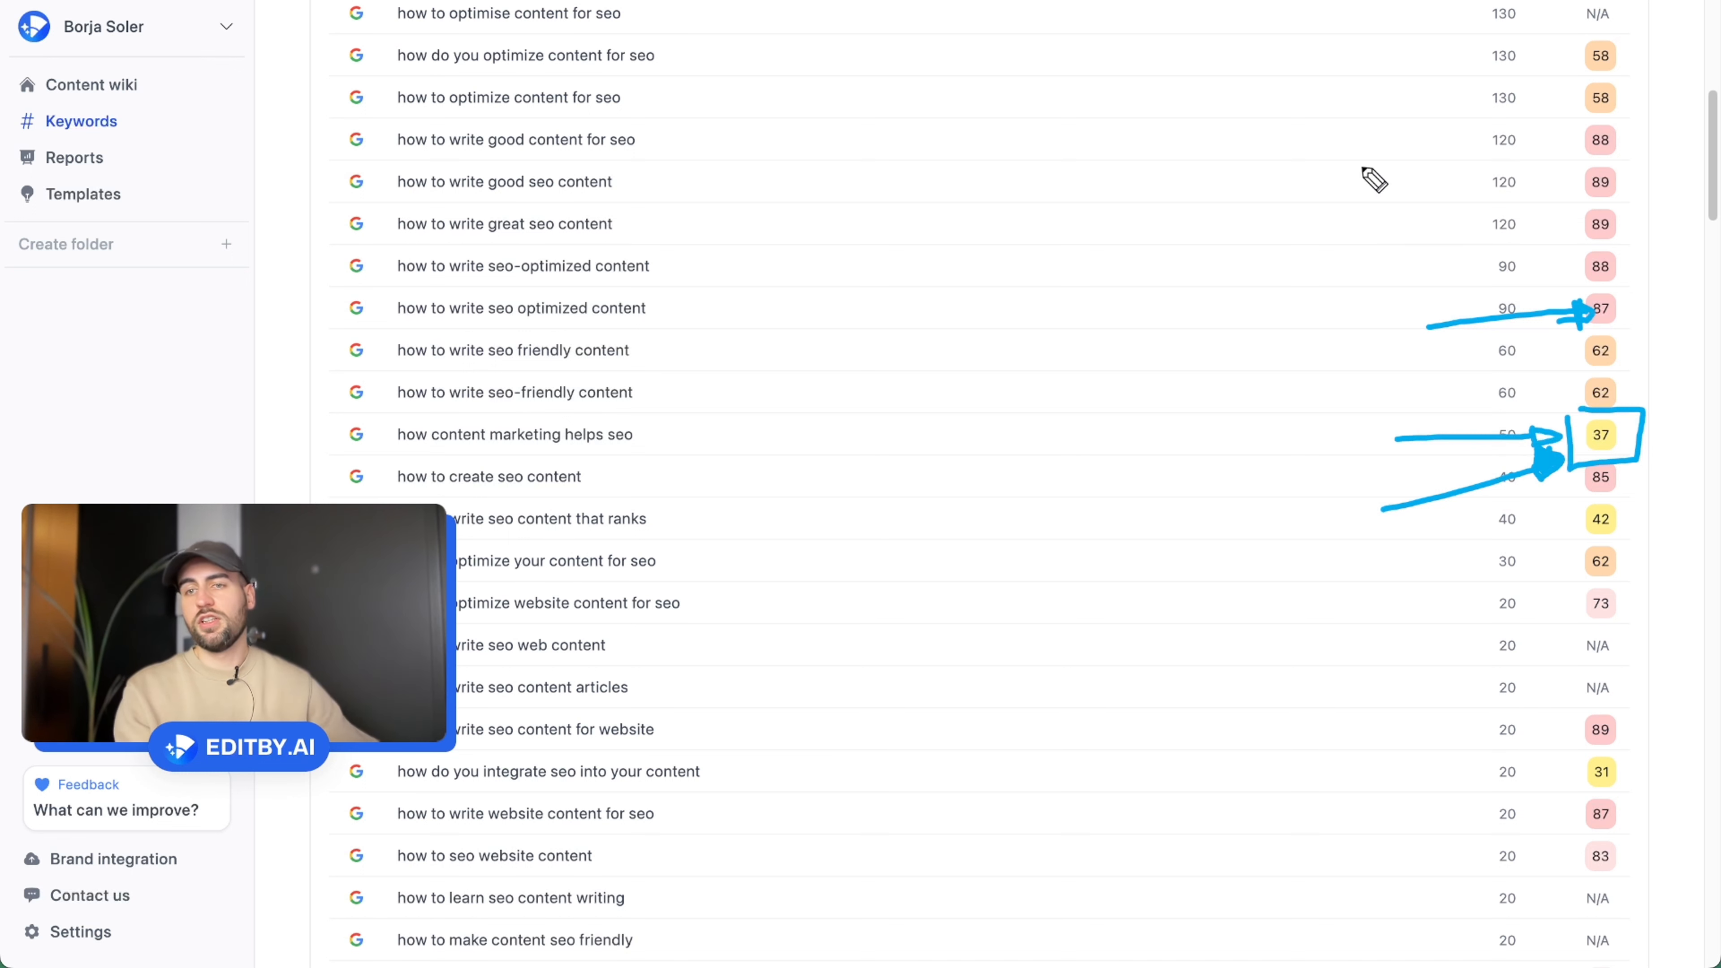
pyautogui.press('Escape')
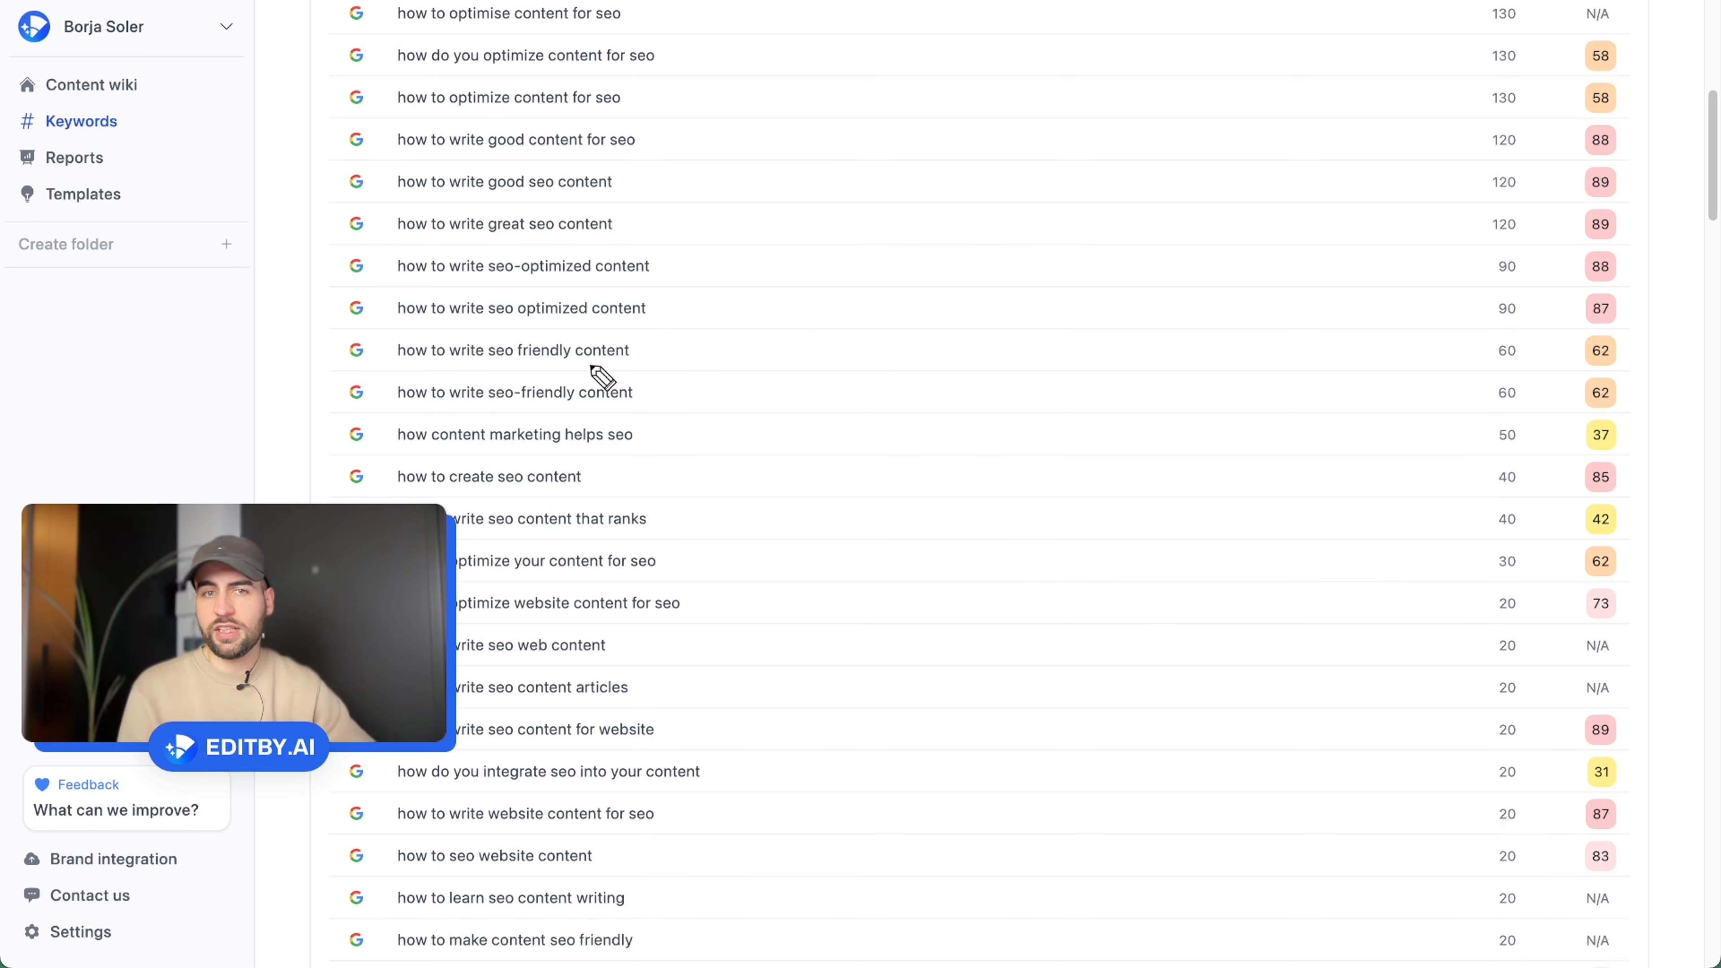
# Handwrite the annotation "1m monthly searches" across the middle of the questions list
pyautogui.moveTo(469, 388)
pyautogui.mouseDown()
pyautogui.moveTo(543, 364)
pyautogui.moveTo(584, 390)
pyautogui.mouseUp()
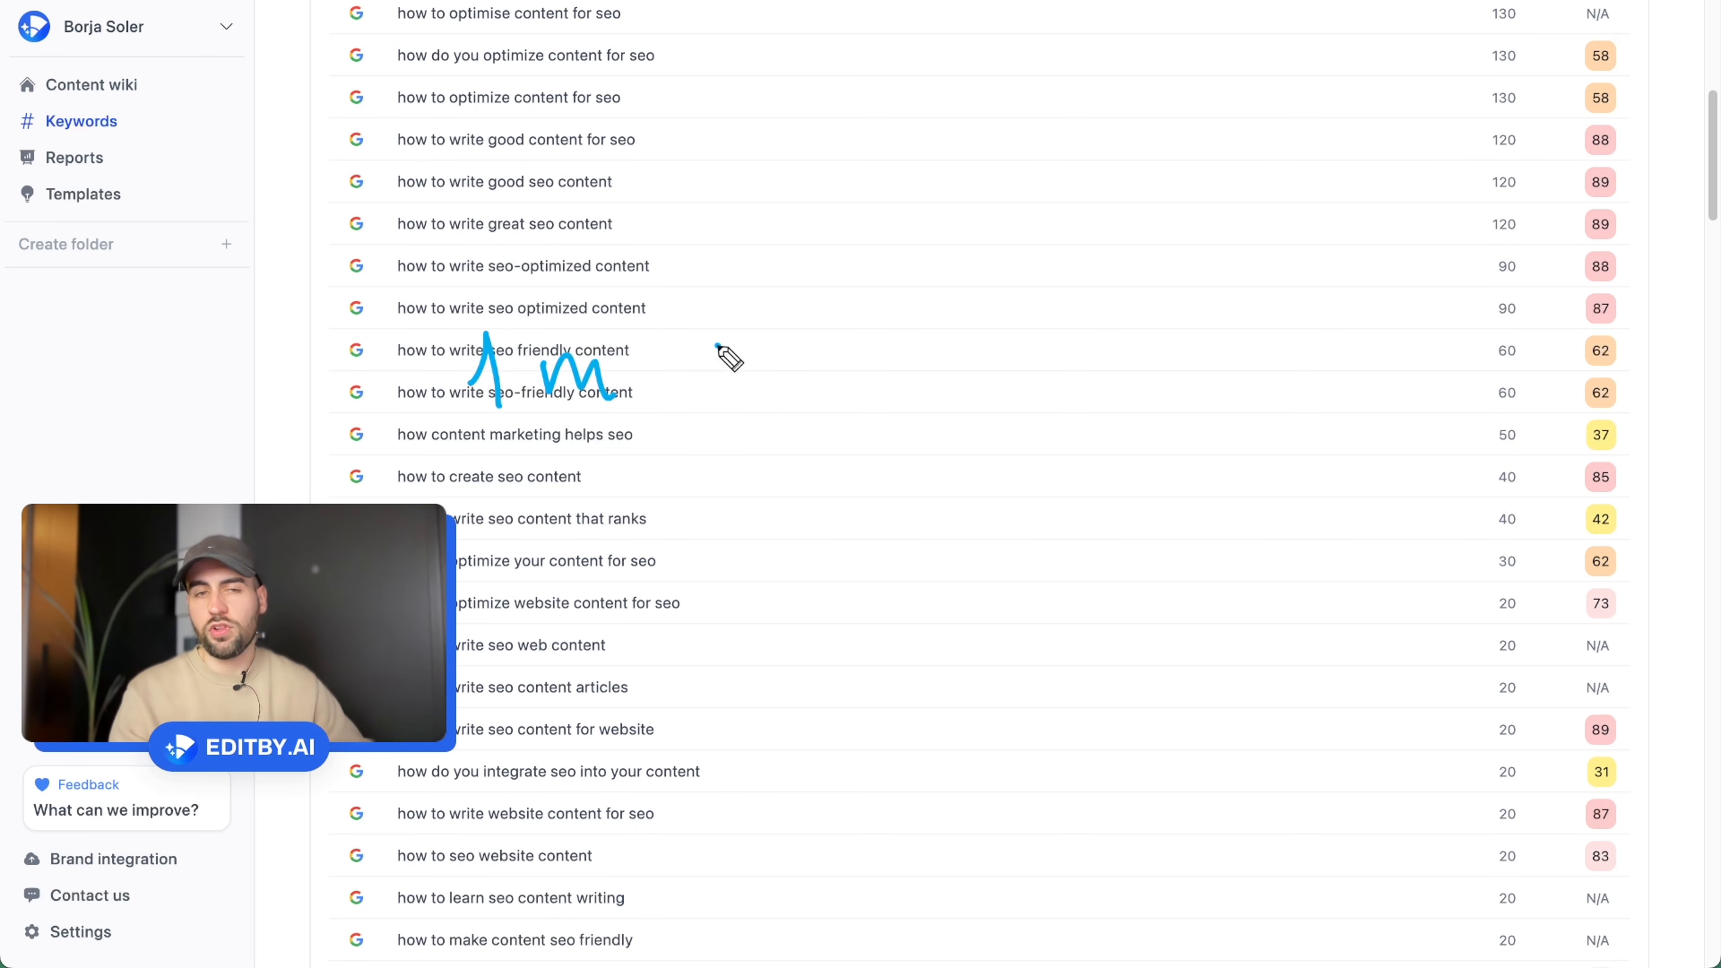
pyautogui.moveTo(717, 346)
pyautogui.mouseDown()
pyautogui.moveTo(842, 366)
pyautogui.moveTo(887, 338)
pyautogui.moveTo(1017, 366)
pyautogui.moveTo(993, 437)
pyautogui.mouseUp()
pyautogui.moveTo(1152, 339)
pyautogui.mouseDown()
pyautogui.moveTo(1181, 381)
pyautogui.moveTo(1259, 368)
pyautogui.moveTo(1331, 392)
pyautogui.moveTo(1402, 348)
pyautogui.moveTo(1431, 384)
pyautogui.mouseUp()
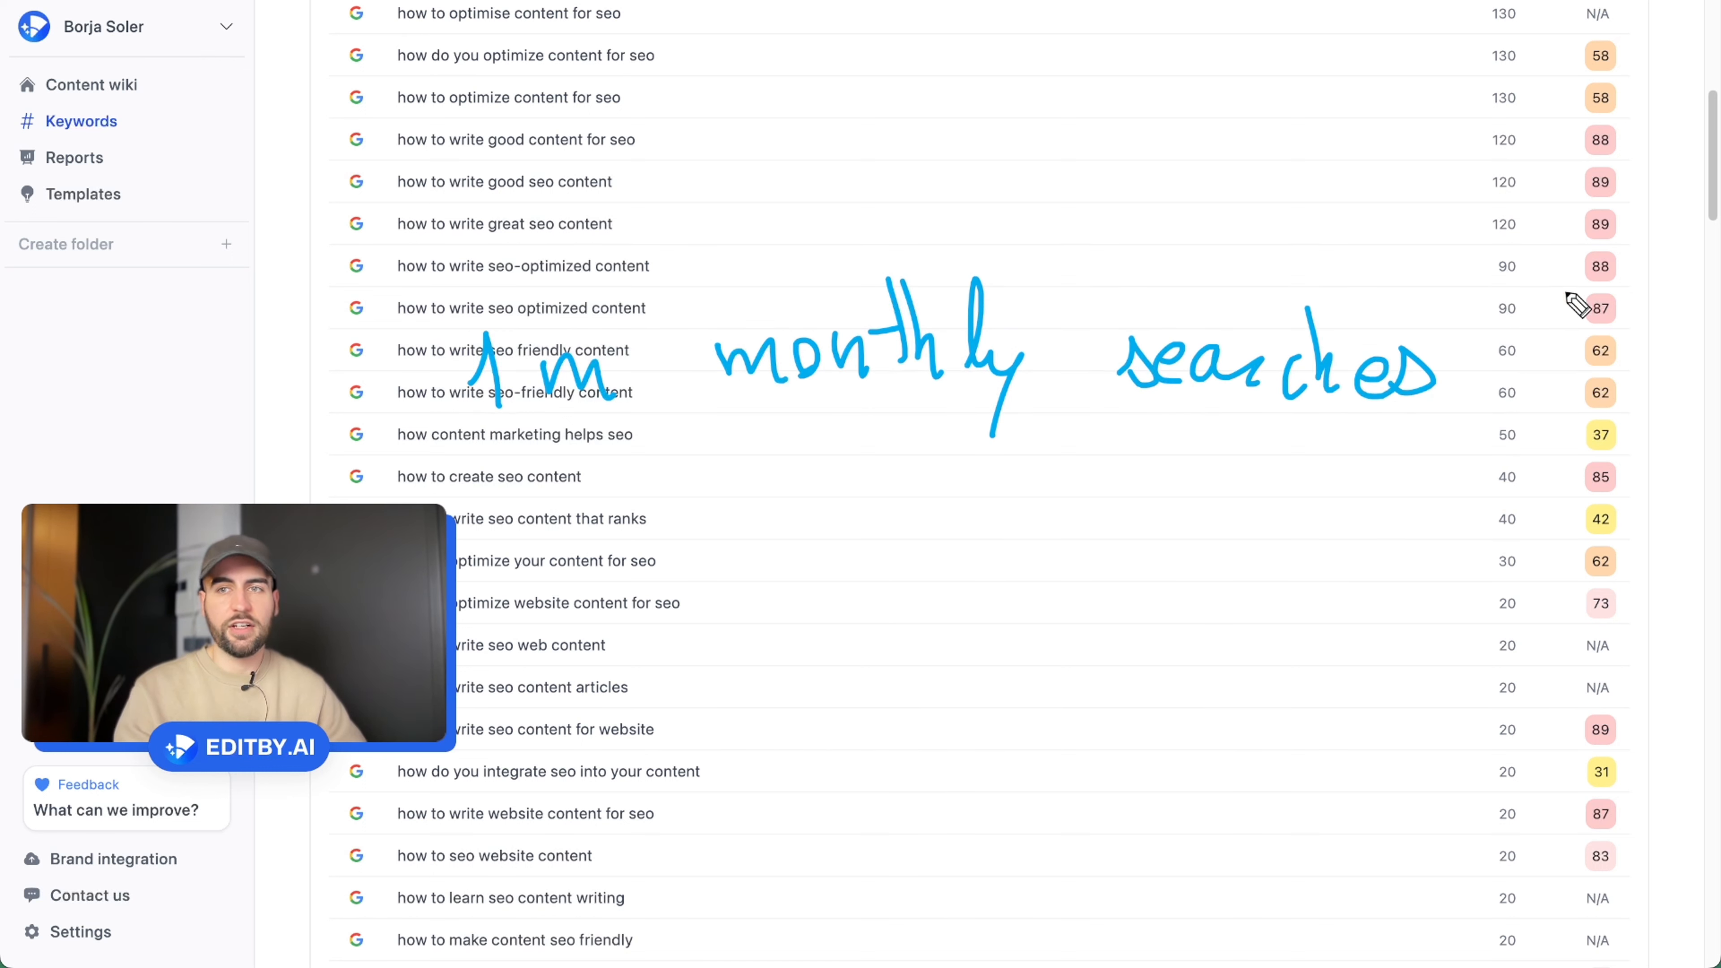
# Handwrite "Domain Authority" over the list, draw arrows to the KD scores of "how to write great seo content" and "how to write seo content that ranks", and clear the annotations
pyautogui.moveTo(1480, 279)
pyautogui.mouseDown()
pyautogui.moveTo(1576, 229)
pyautogui.moveTo(1535, 268)
pyautogui.mouseUp()
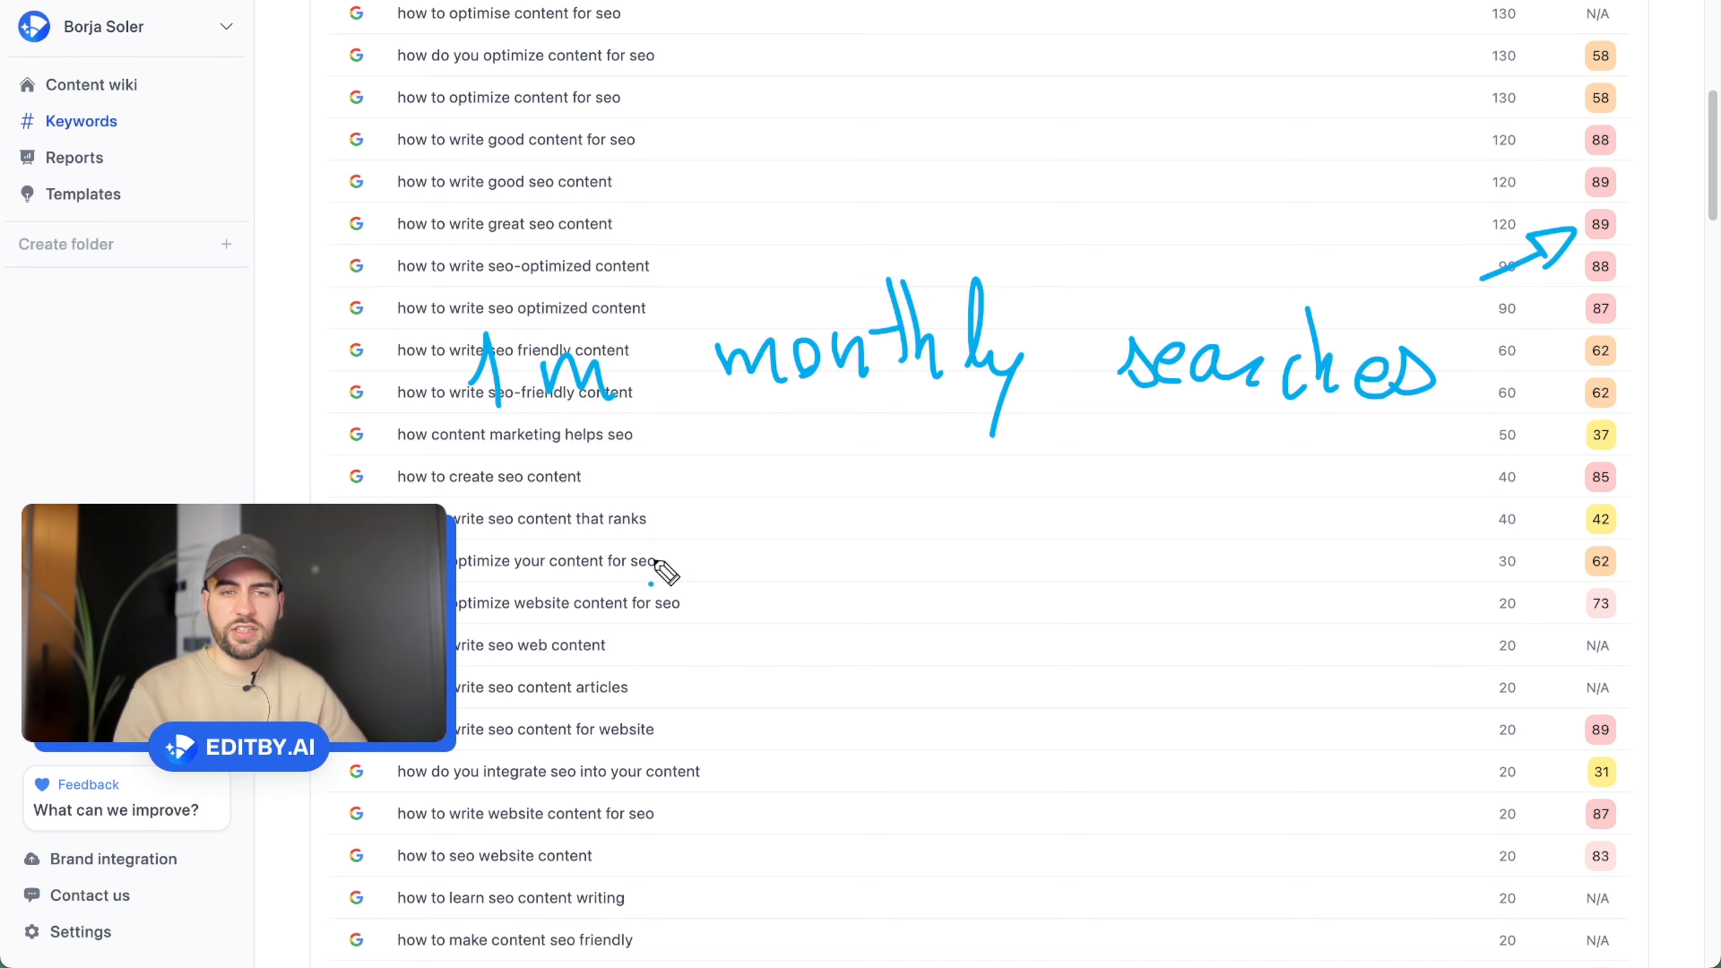
pyautogui.moveTo(656, 562)
pyautogui.mouseDown()
pyautogui.moveTo(677, 624)
pyautogui.moveTo(731, 578)
pyautogui.moveTo(878, 601)
pyautogui.moveTo(926, 610)
pyautogui.mouseUp()
pyautogui.moveTo(1054, 510)
pyautogui.mouseDown()
pyautogui.moveTo(1031, 618)
pyautogui.moveTo(1103, 569)
pyautogui.moveTo(1134, 518)
pyautogui.moveTo(1157, 584)
pyautogui.moveTo(1257, 577)
pyautogui.moveTo(1298, 539)
pyautogui.moveTo(1345, 596)
pyautogui.moveTo(1322, 702)
pyautogui.mouseUp()
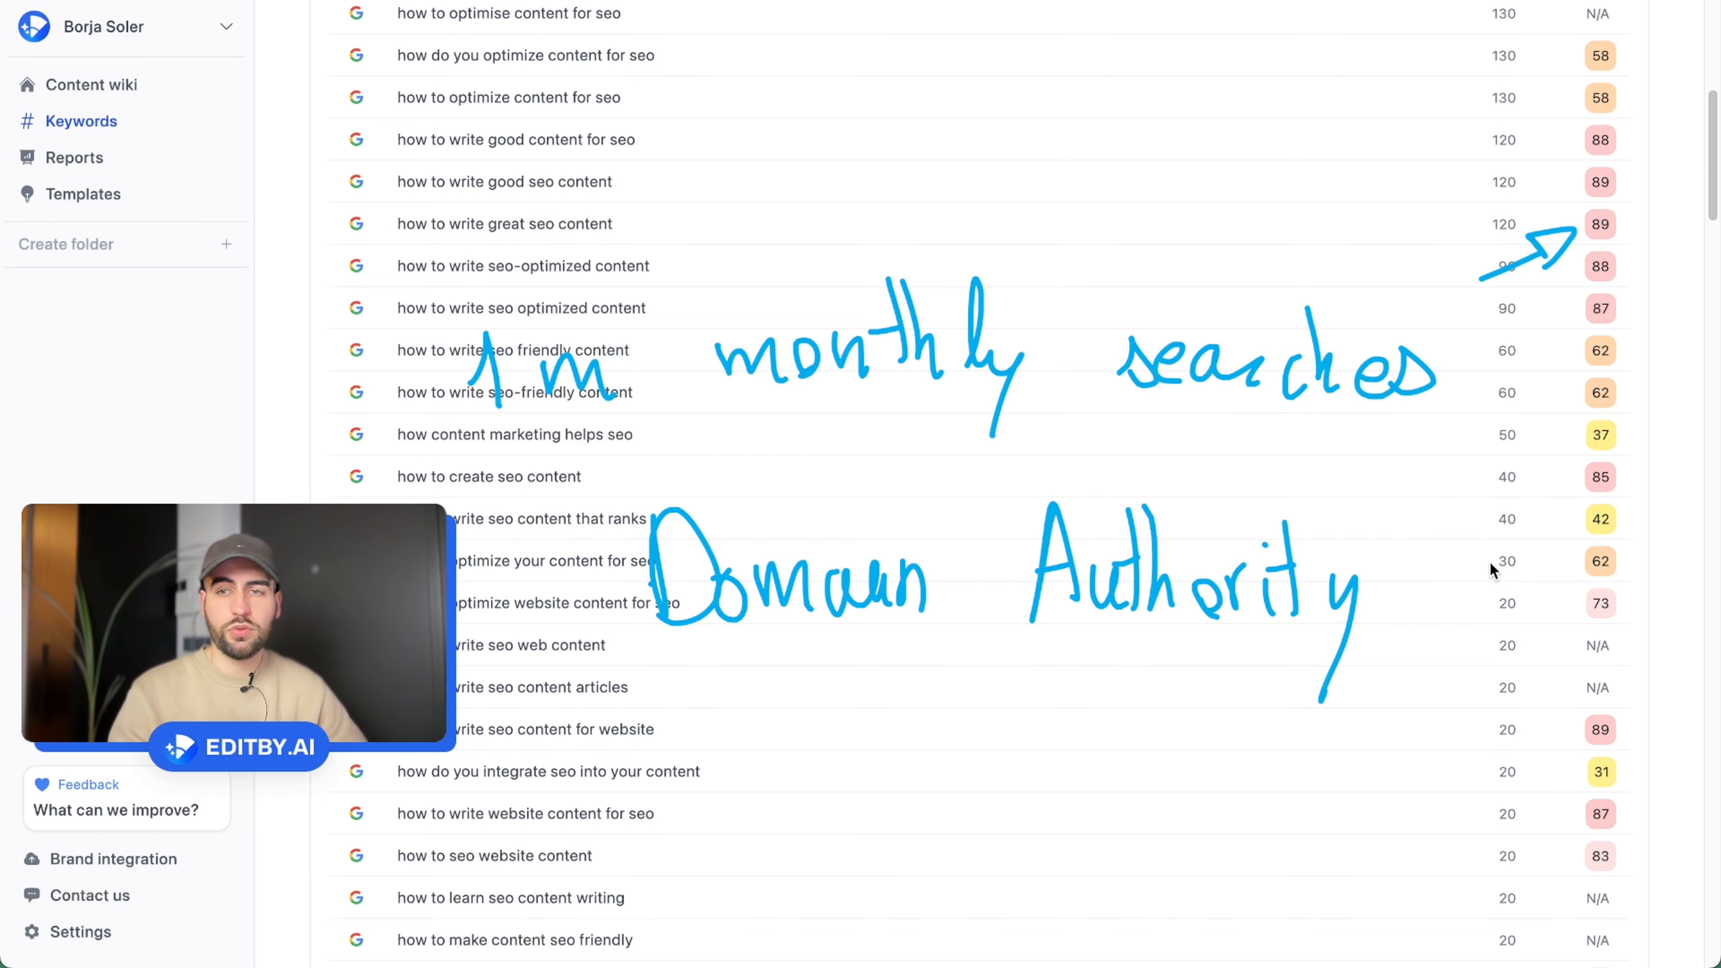
pyautogui.moveTo(1435, 593)
pyautogui.mouseDown()
pyautogui.moveTo(1571, 536)
pyautogui.moveTo(1556, 524)
pyautogui.moveTo(1574, 533)
pyautogui.mouseUp()
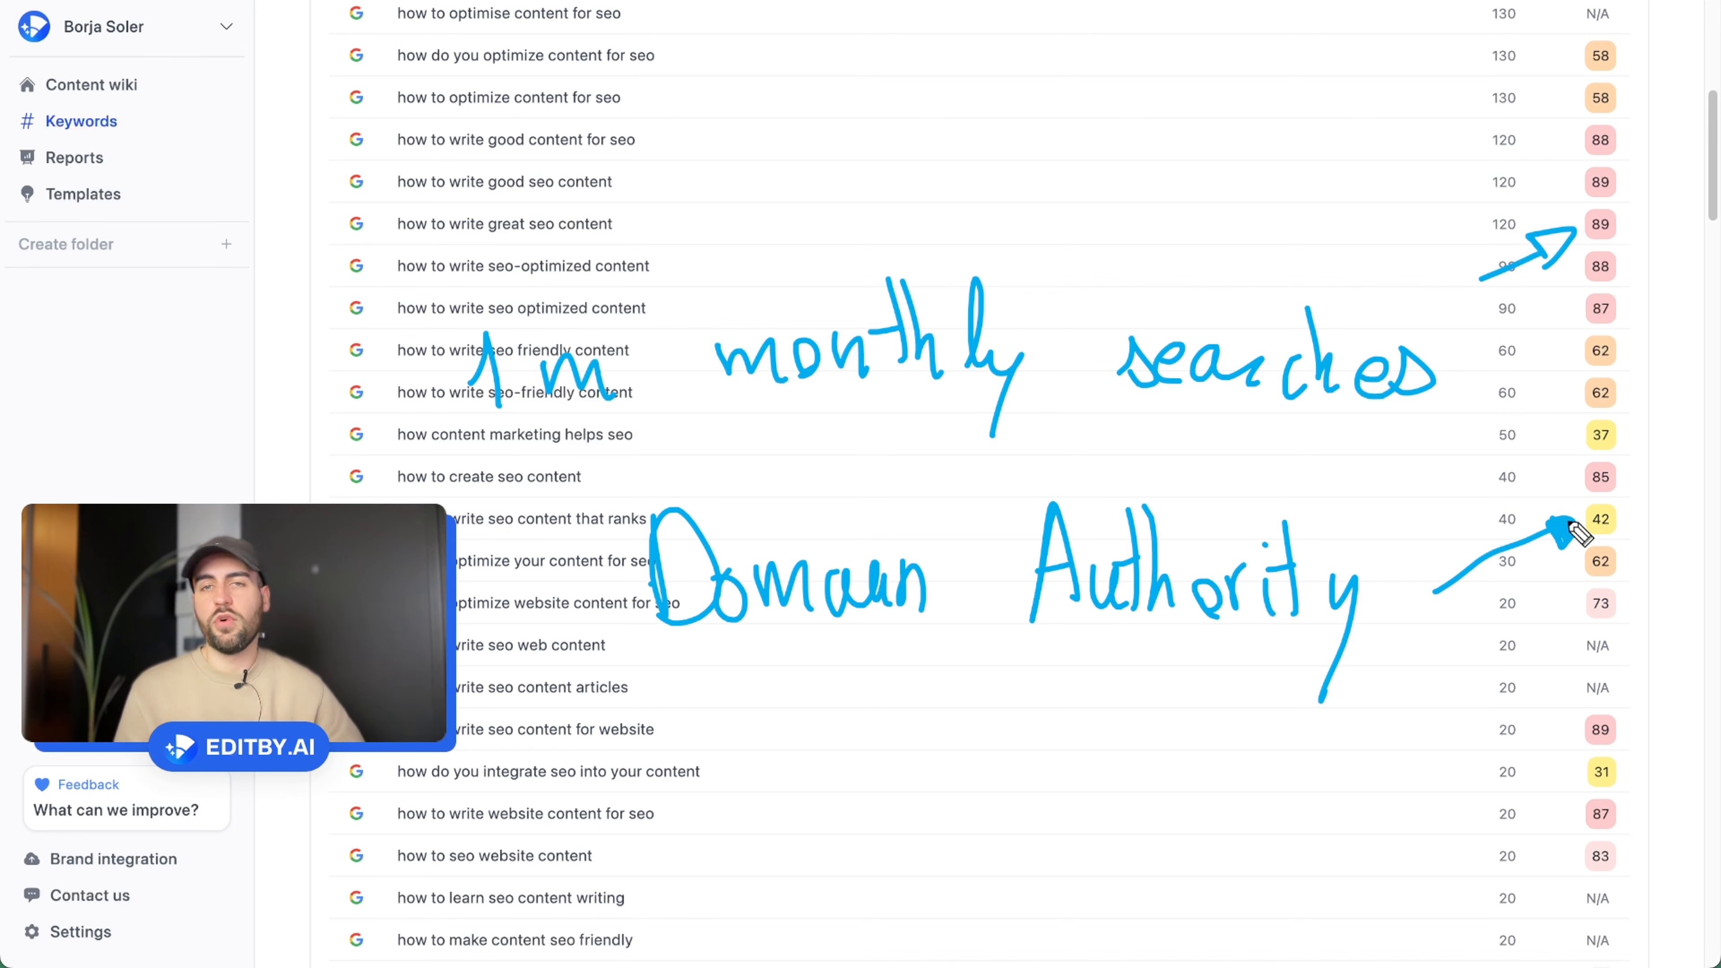
pyautogui.press('Escape')
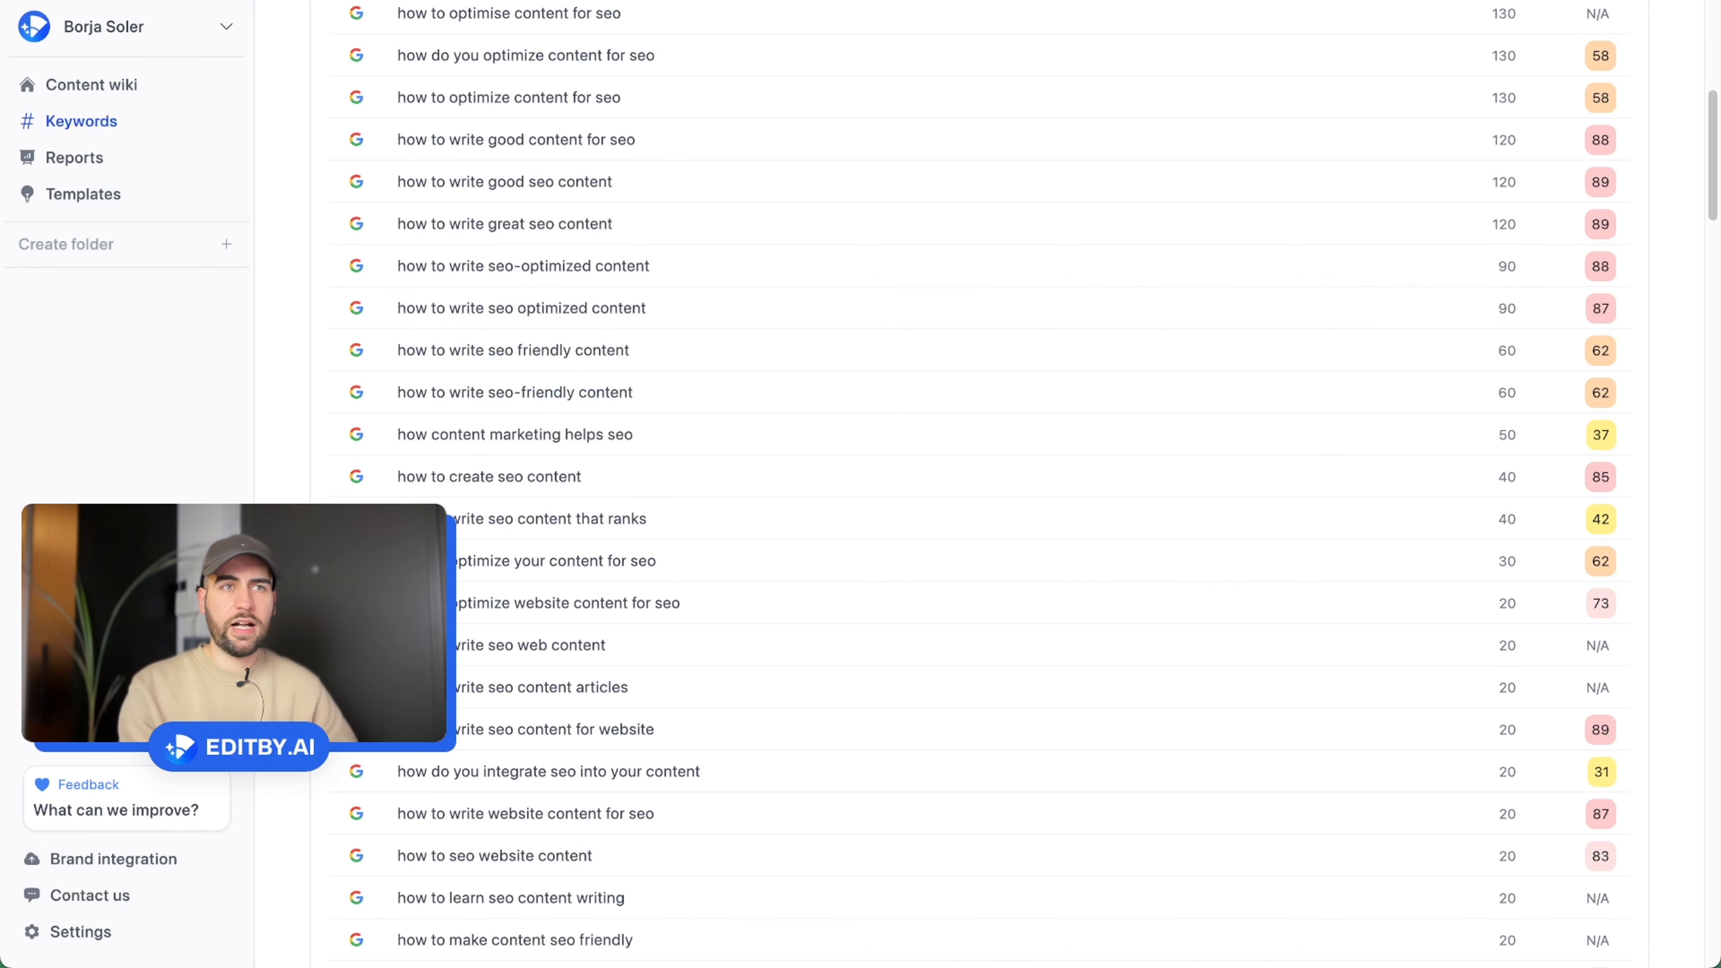
# Show the Google ranking for the "Seo content" search and look through the top 20 results
pyautogui.scroll(15, 962, 512)
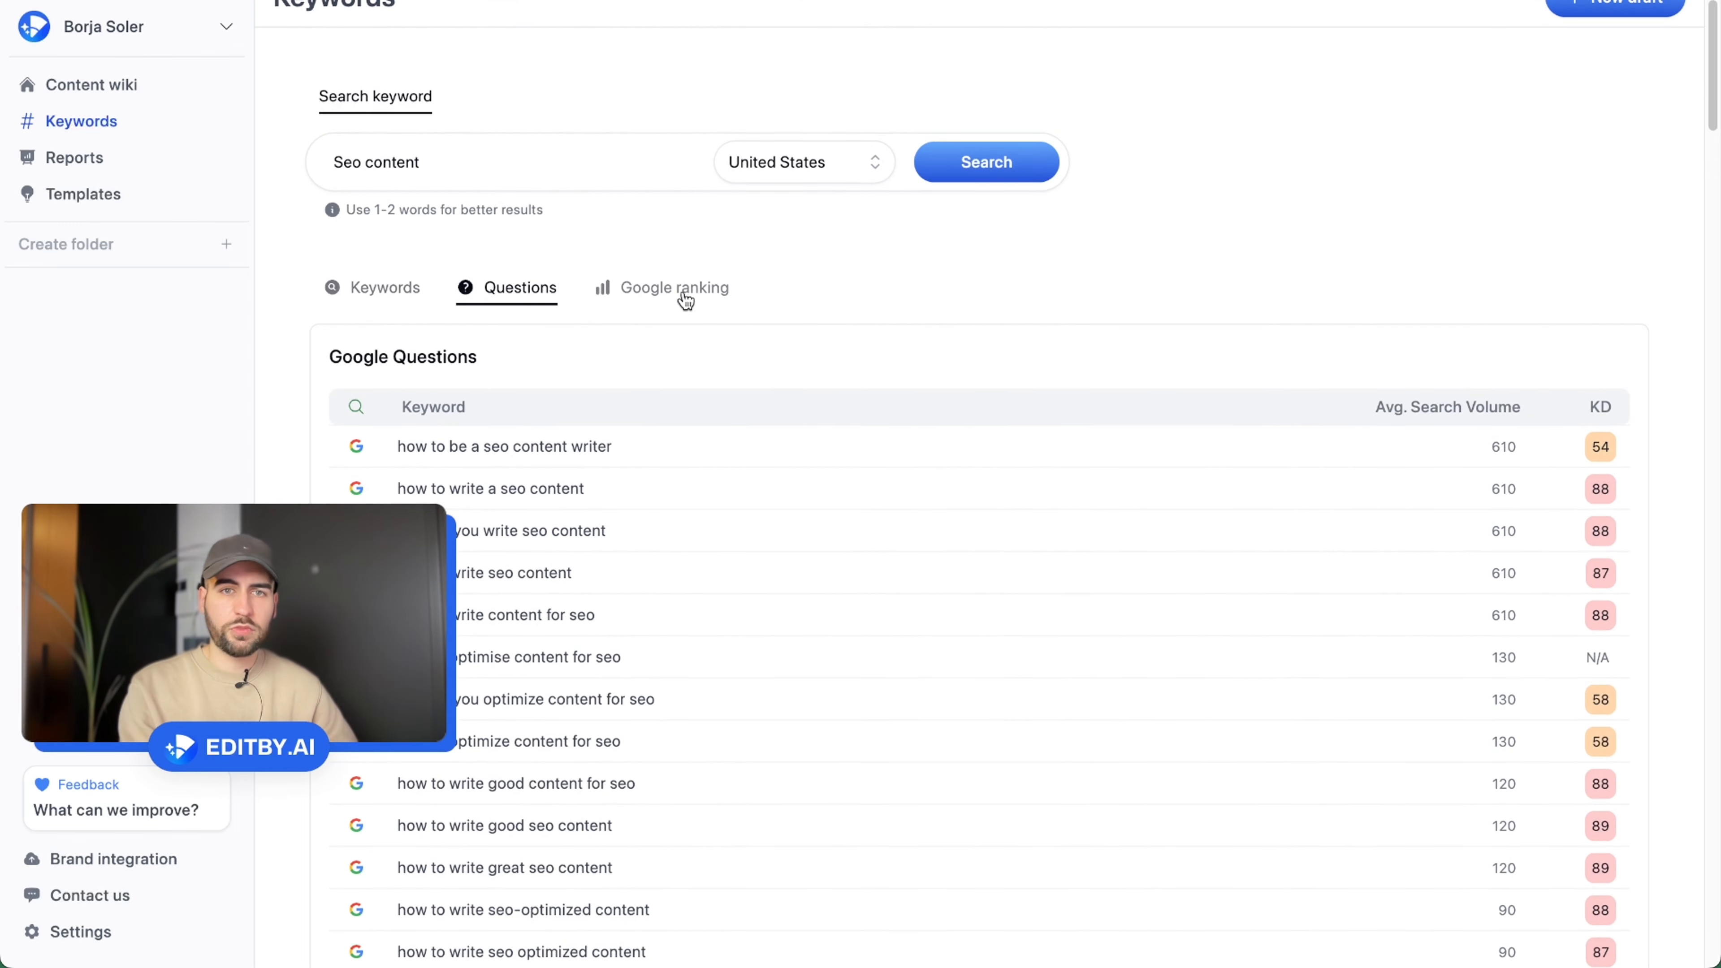
pyautogui.click(710, 294)
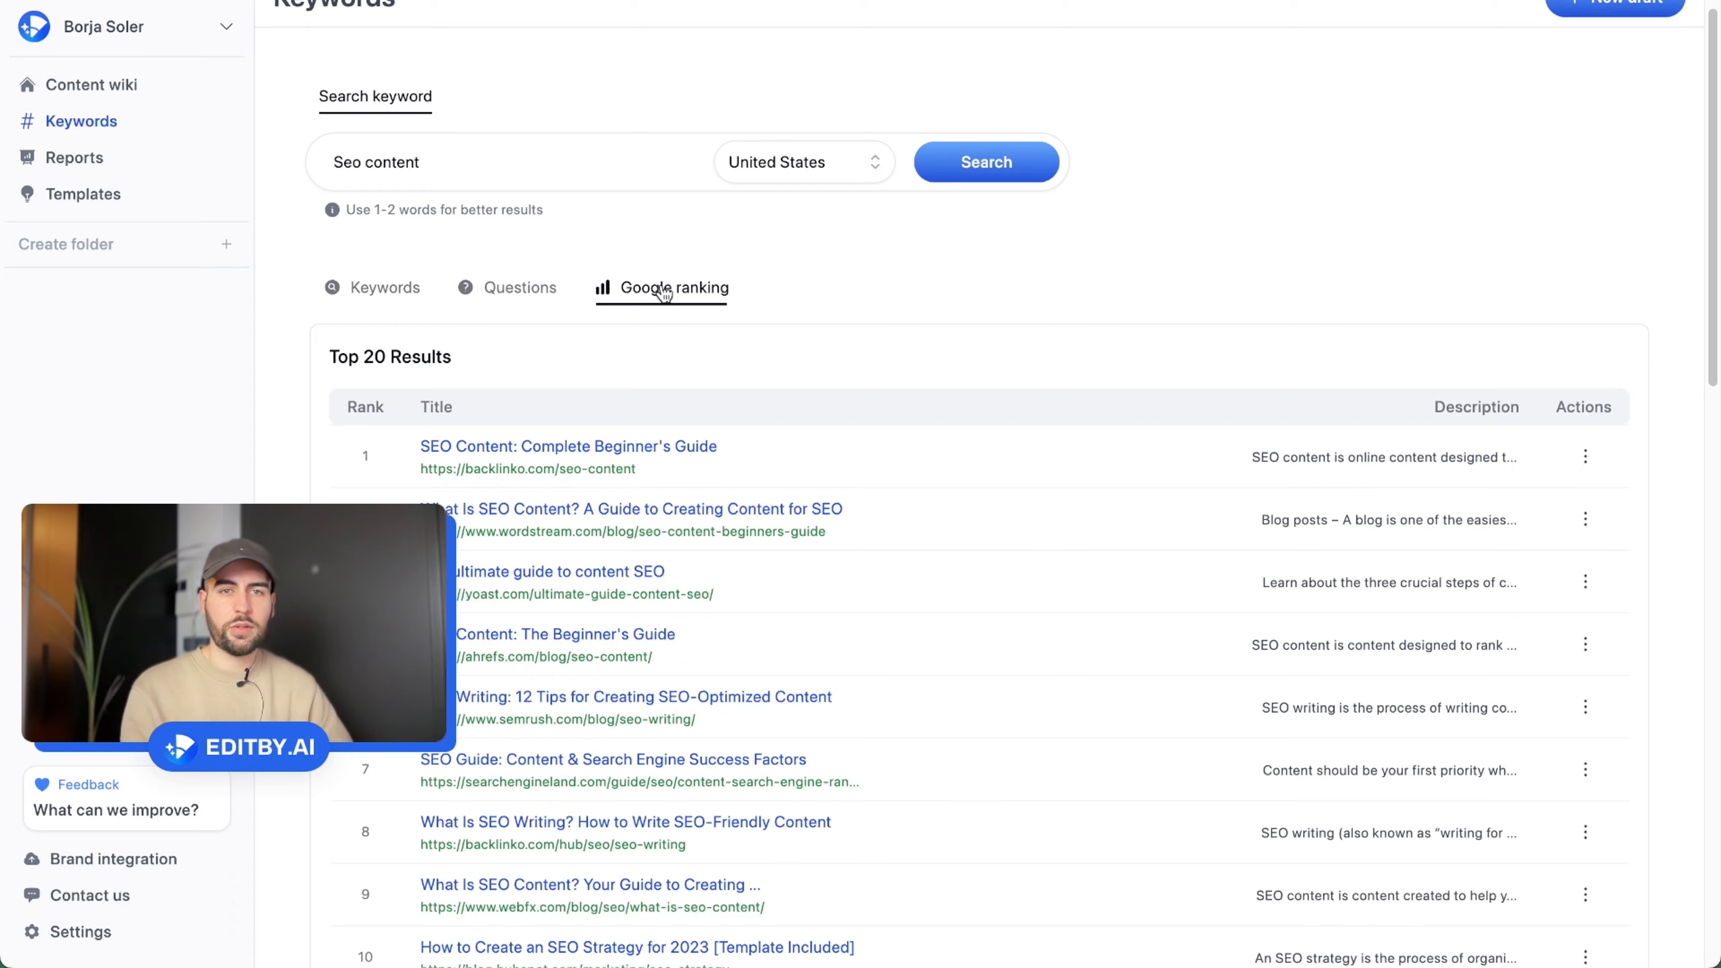
pyautogui.scroll(-12, 1010, 481)
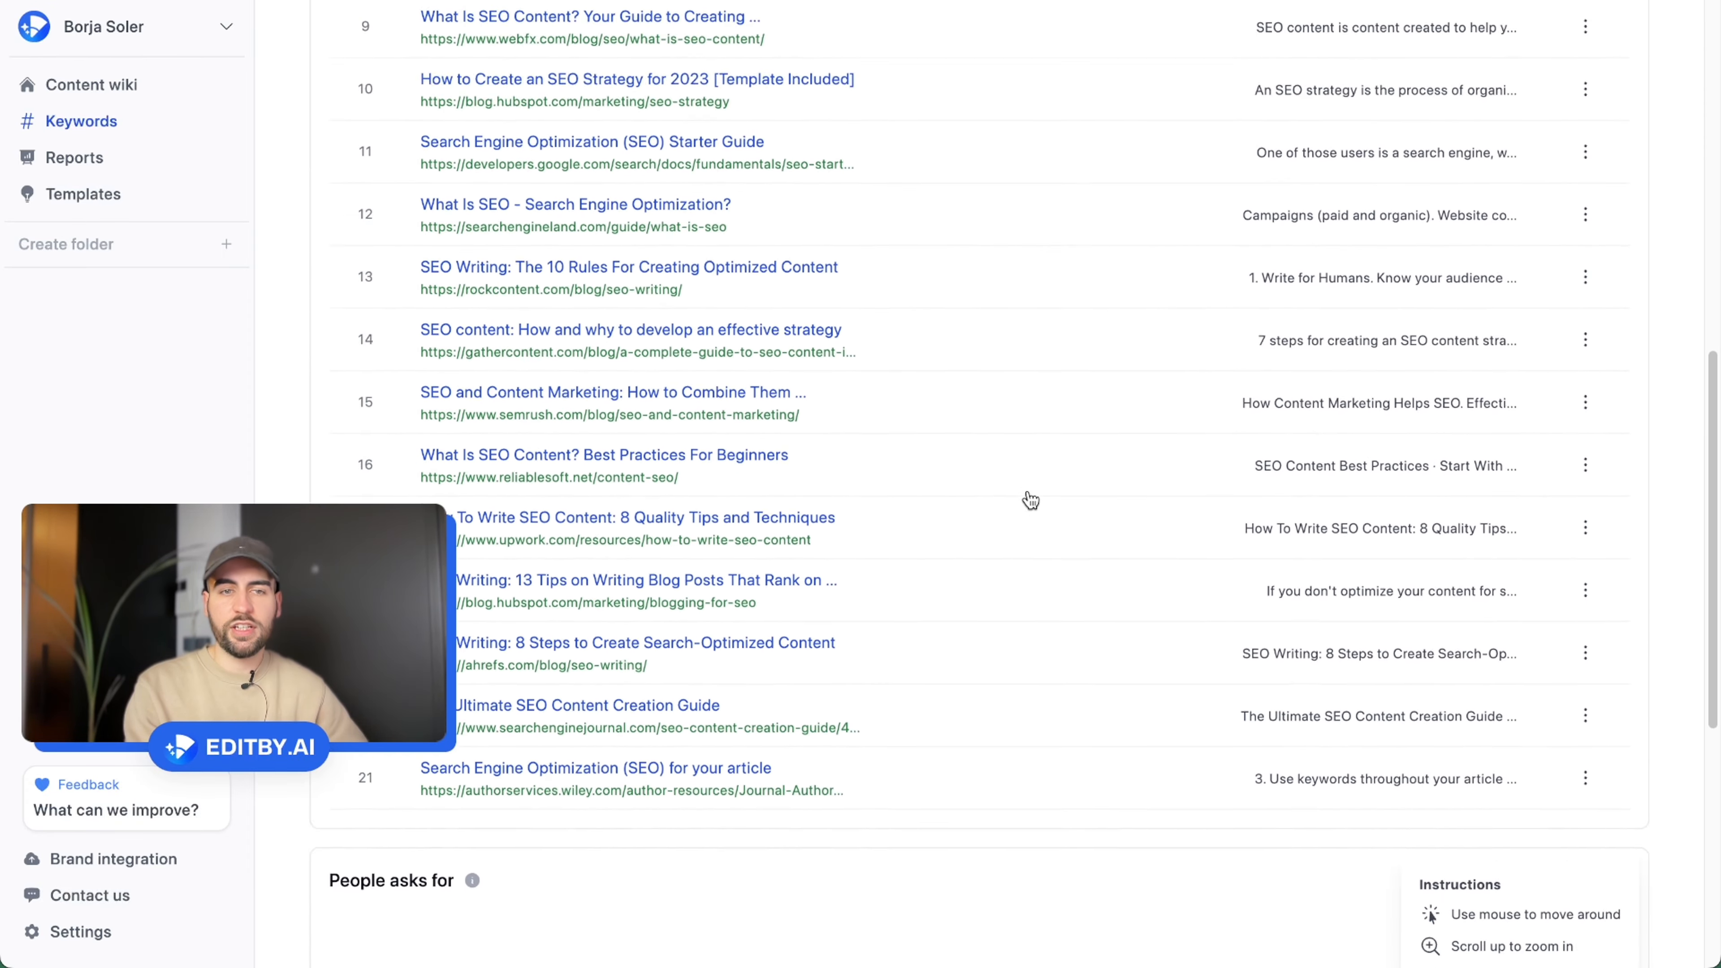
pyautogui.scroll(12, 1031, 500)
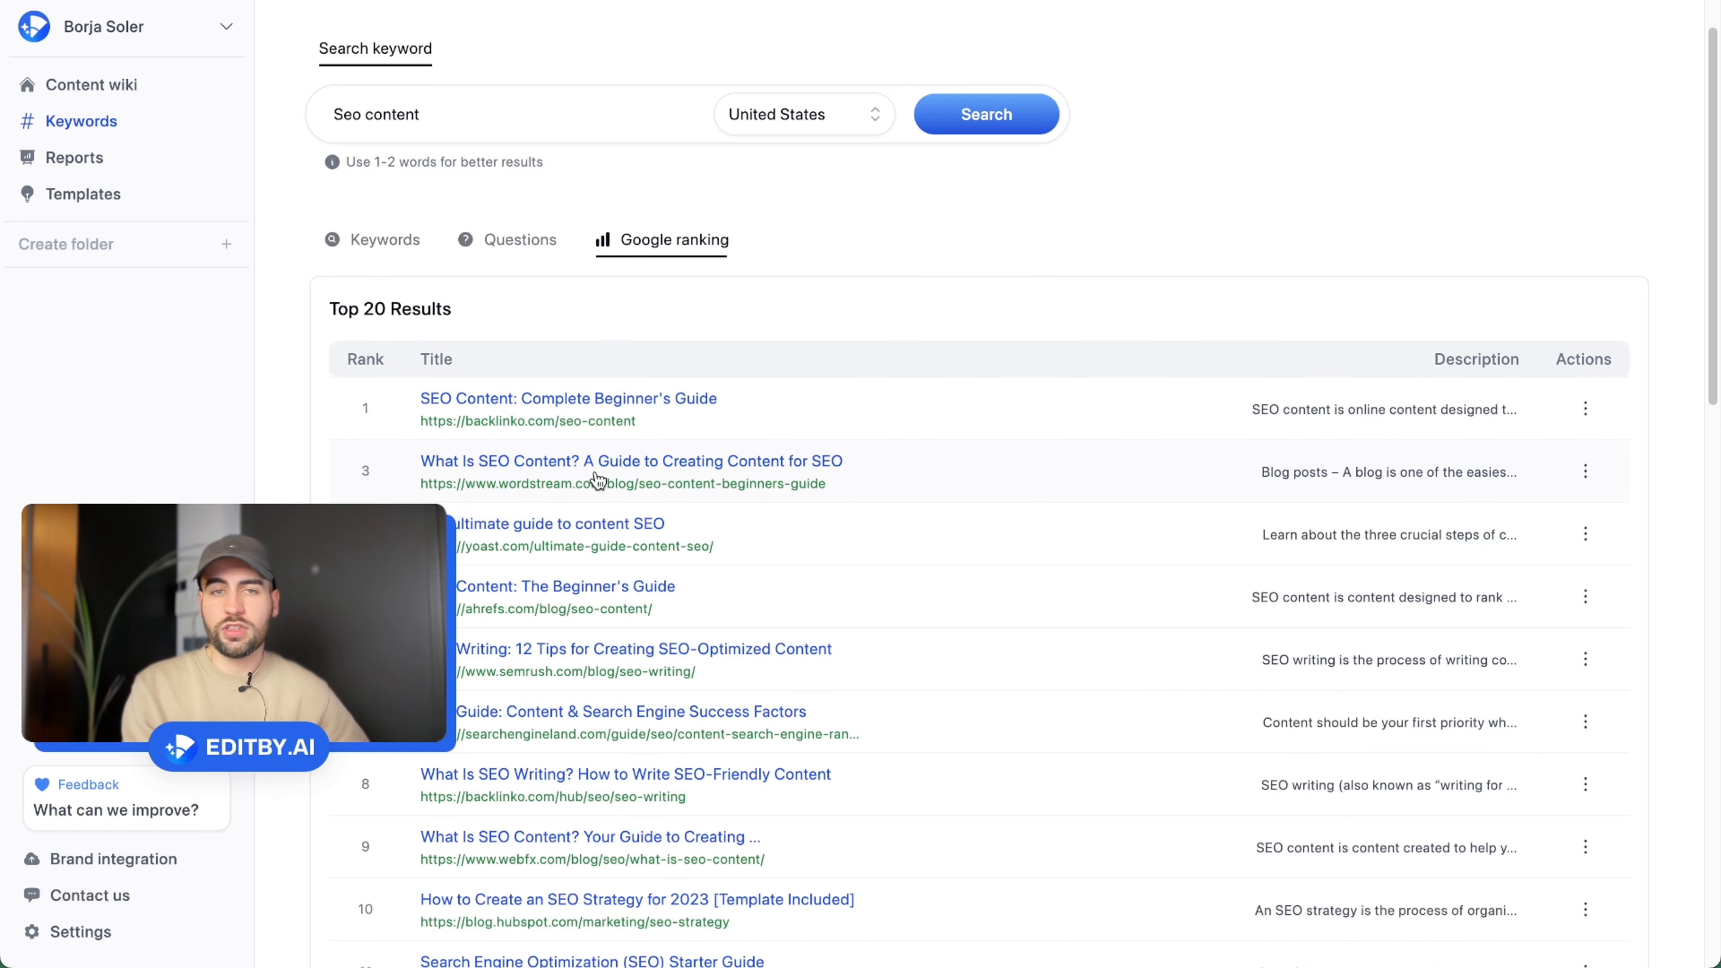
# Extract the keywords of the wordstream.com article "What Is SEO Content? A Guide to Creating Content for SEO", review the list, and close it
pyautogui.click(1586, 475)
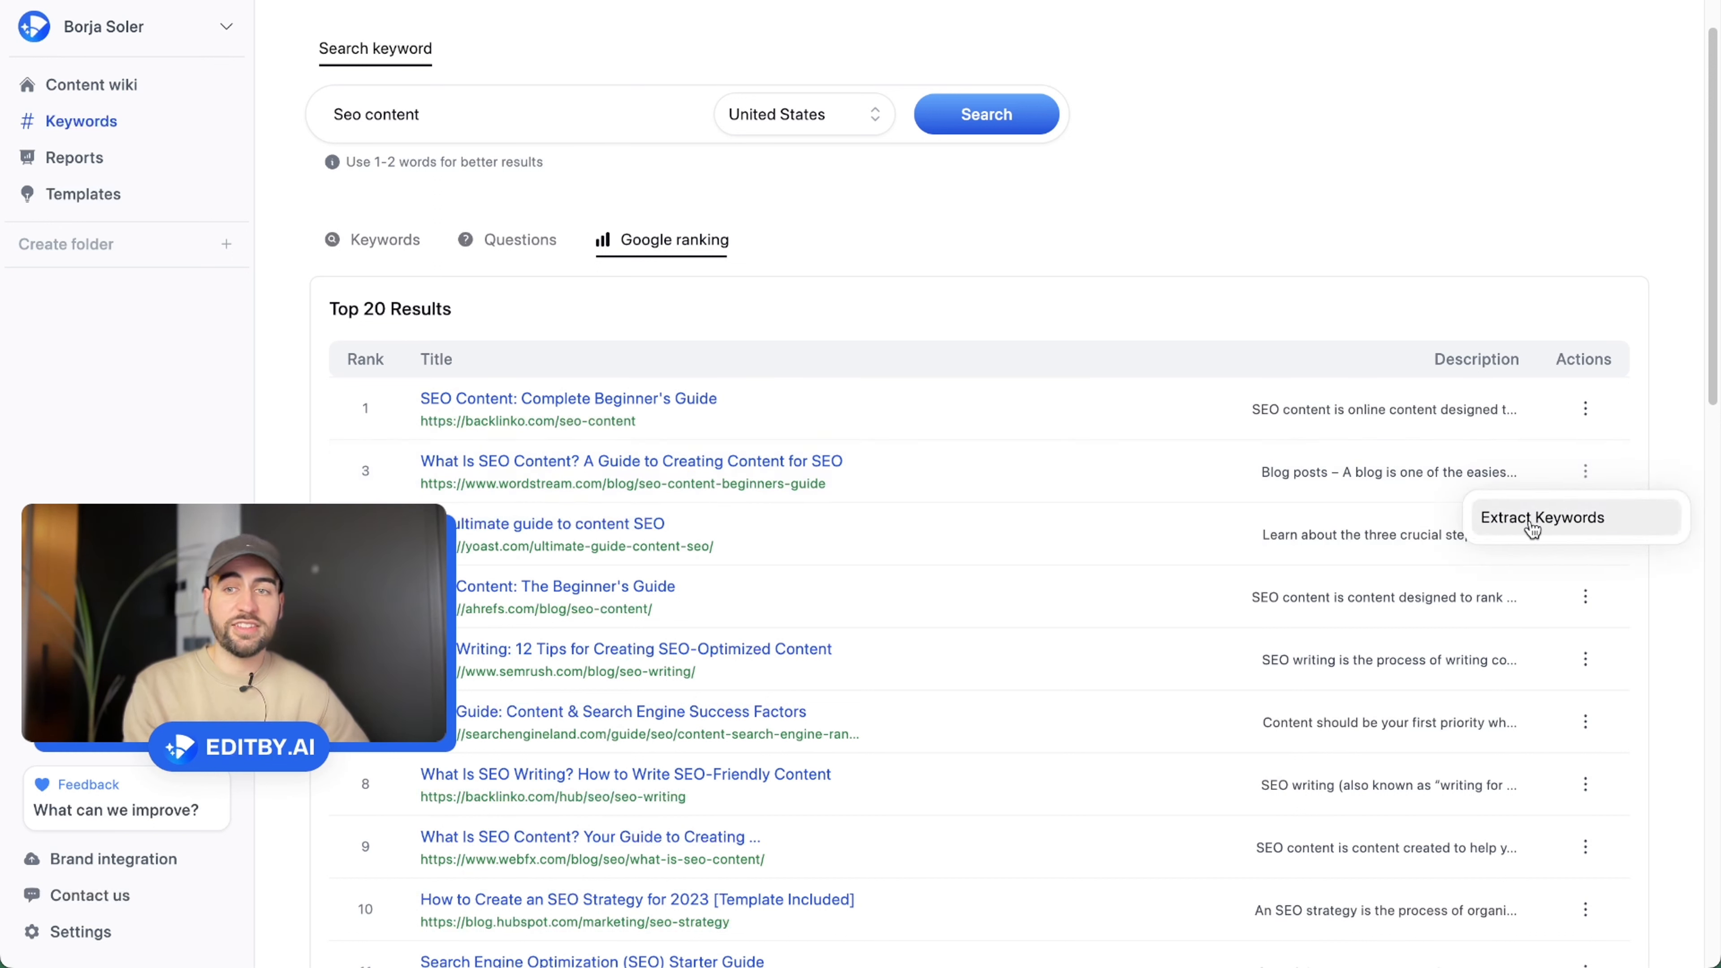
pyautogui.click(1566, 523)
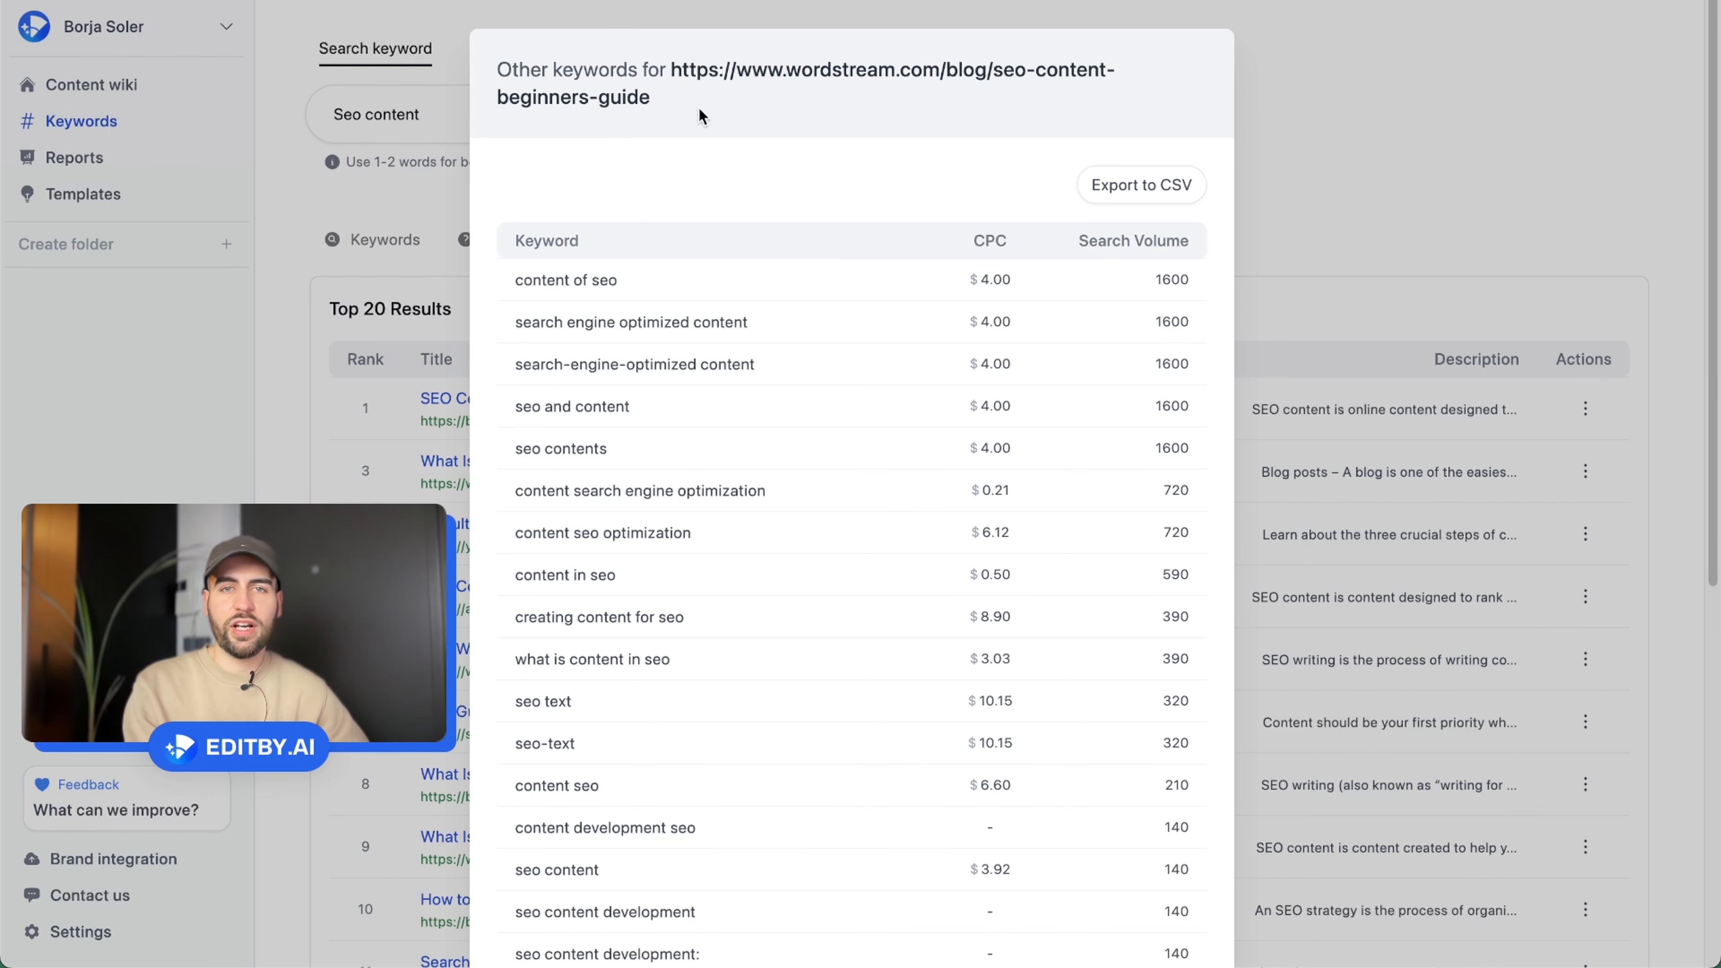
pyautogui.moveTo(700, 115); pyautogui.dragTo(673, 59)
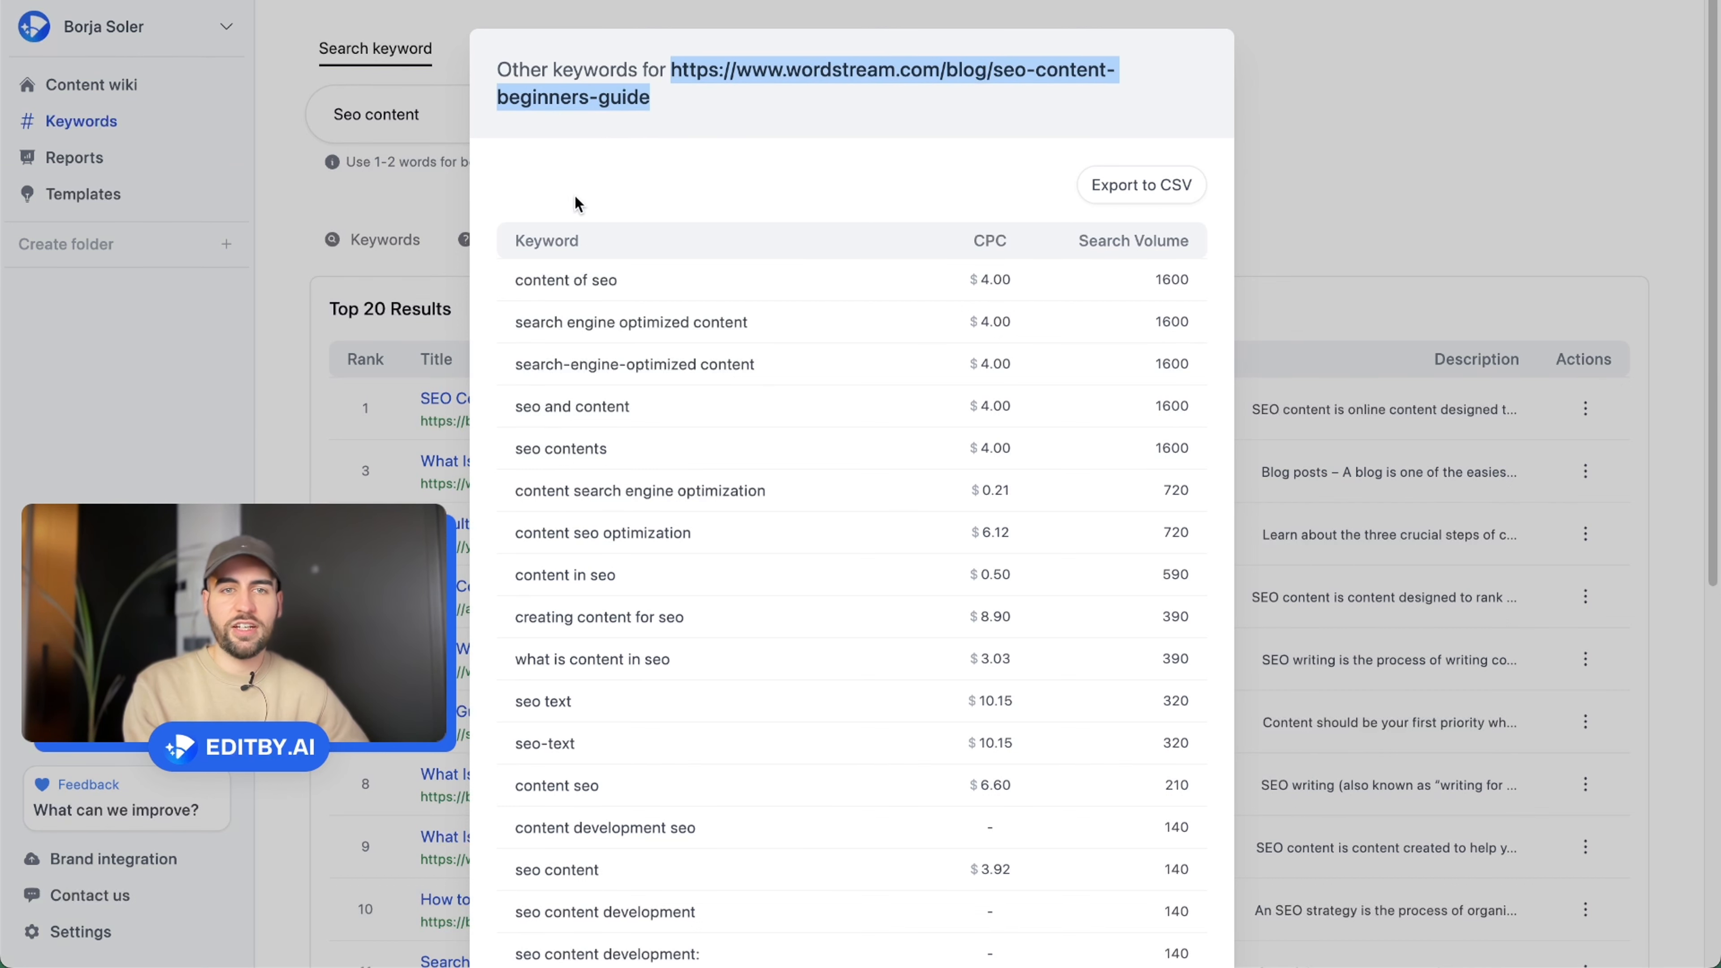
pyautogui.scroll(-2, 571, 238)
pyautogui.scroll(-10, 572, 238)
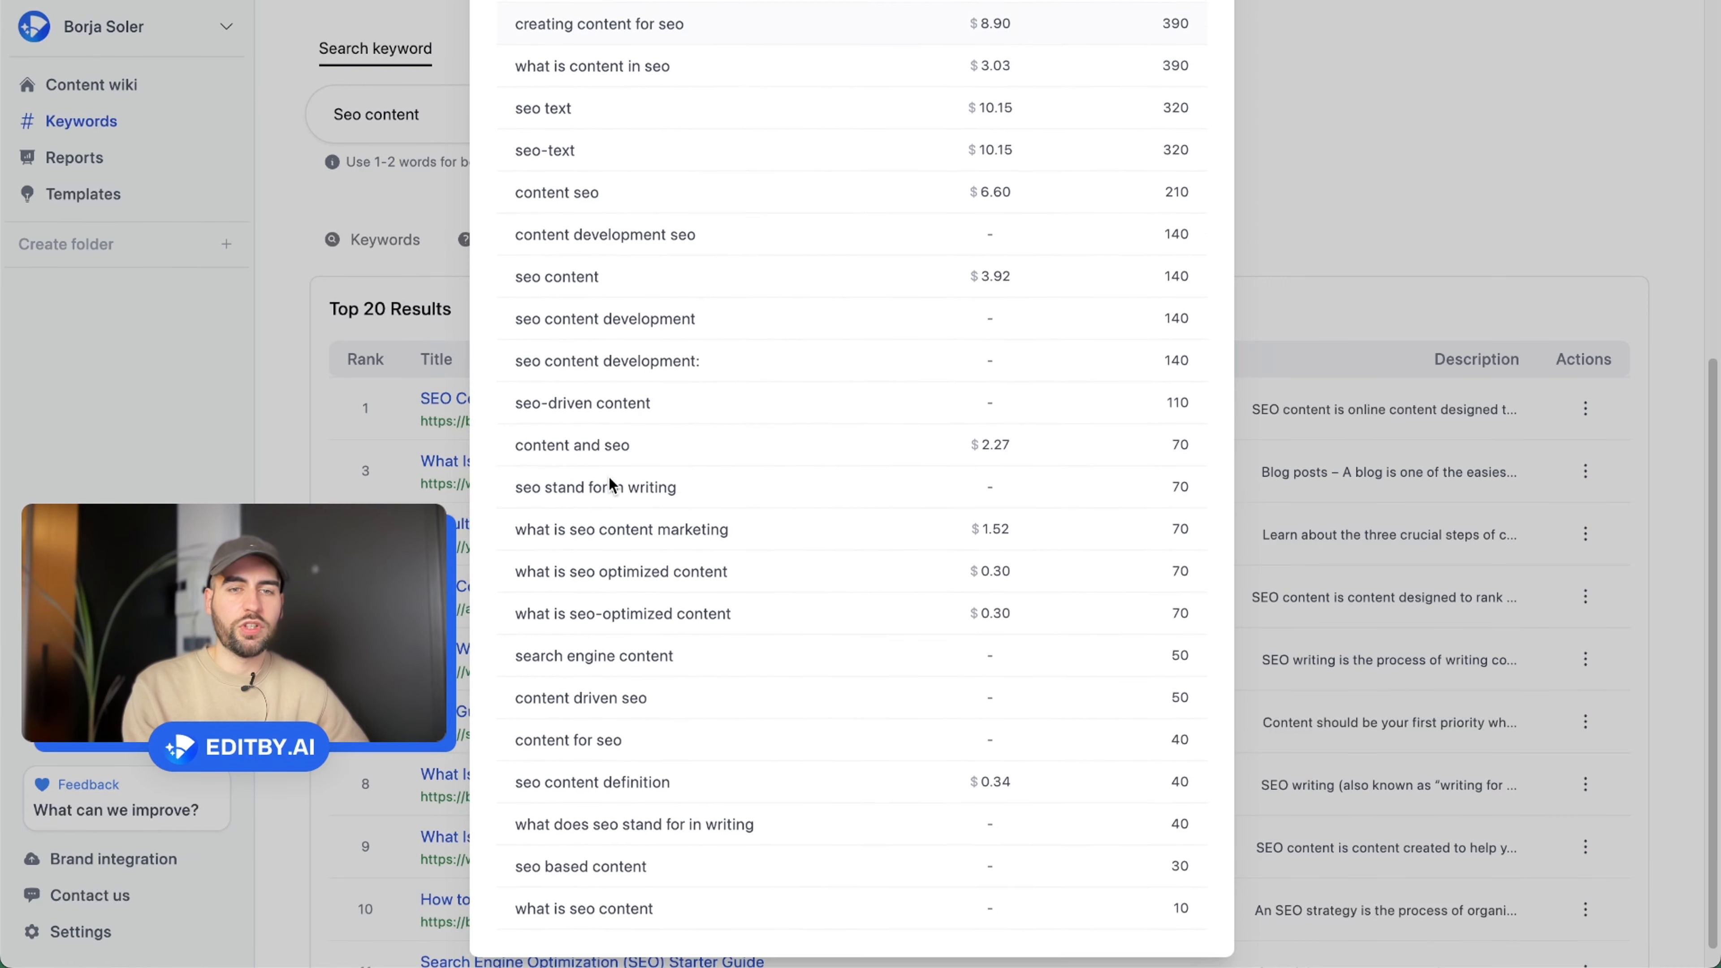
pyautogui.scroll(13, 556, 284)
pyautogui.click(542, 270)
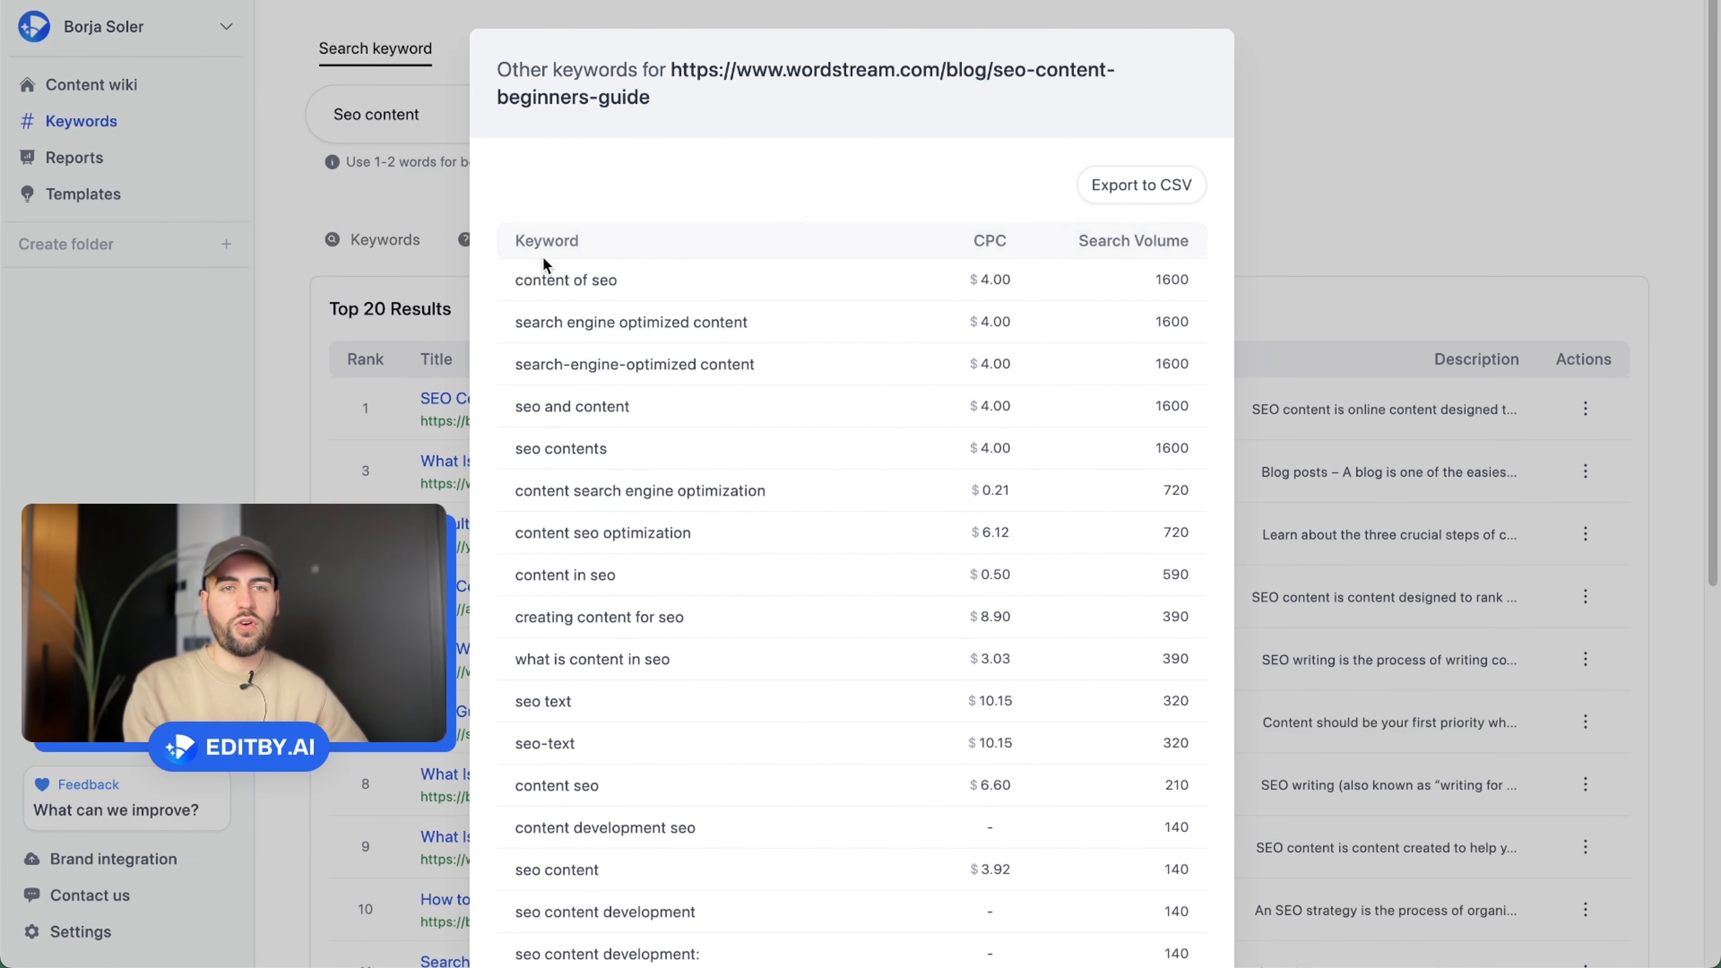
pyautogui.moveTo(514, 275); pyautogui.dragTo(744, 638)
pyautogui.click(796, 661)
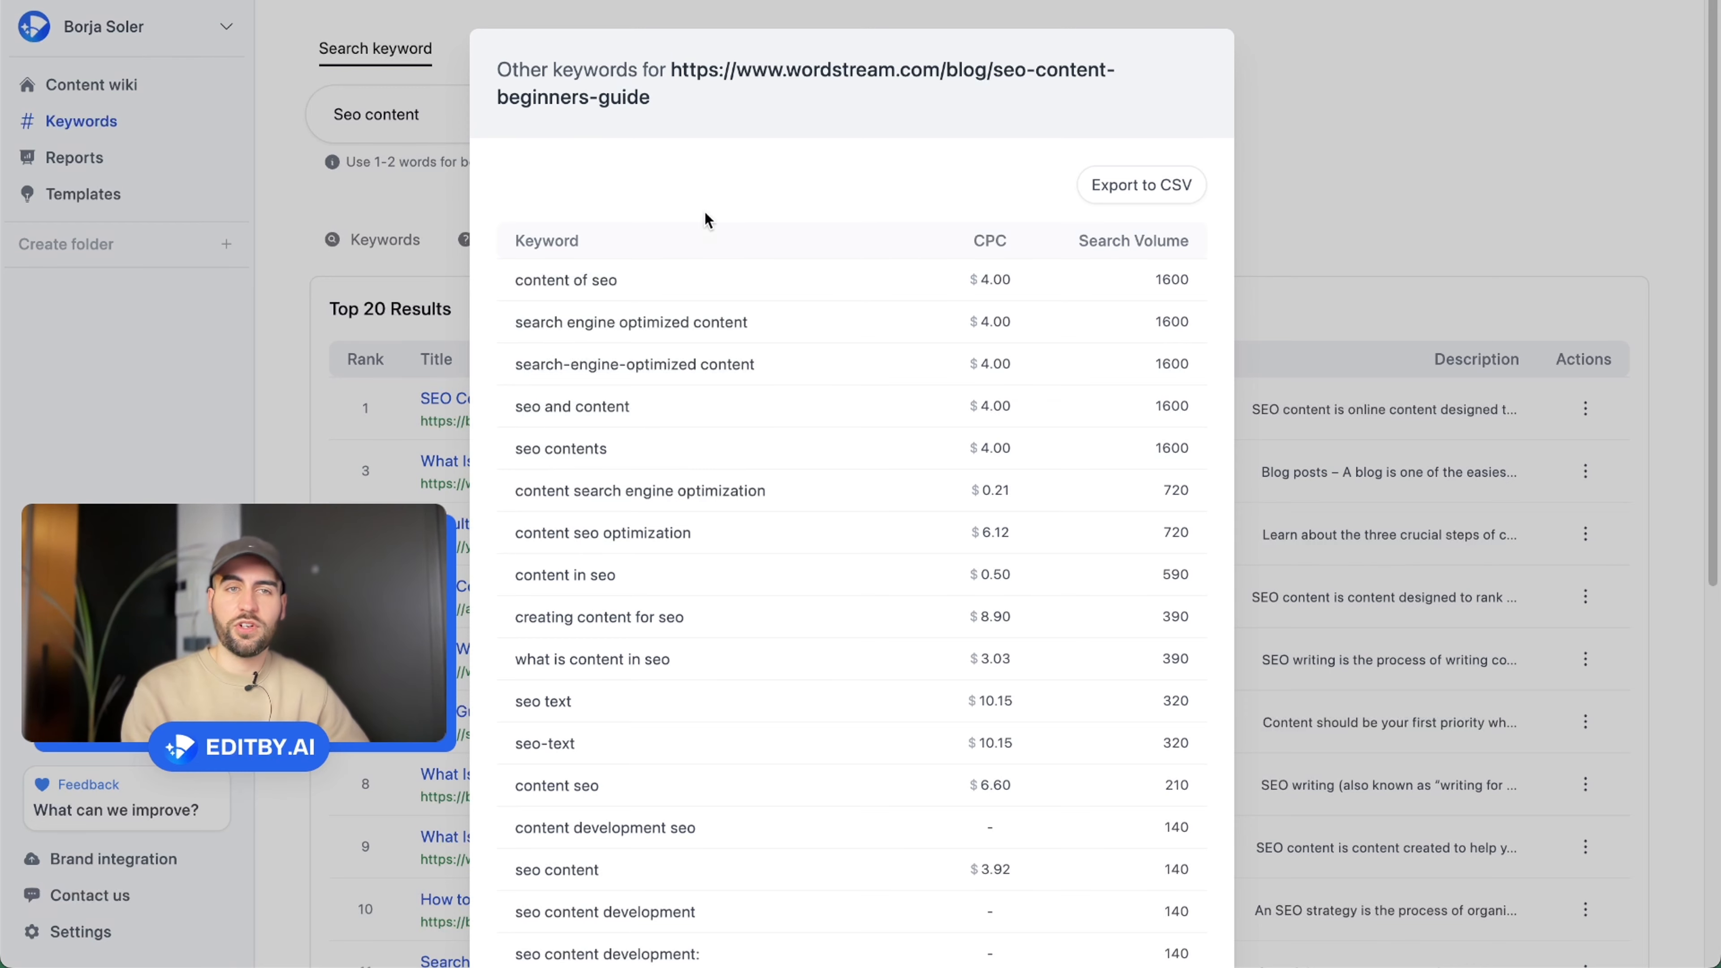
pyautogui.click(1394, 175)
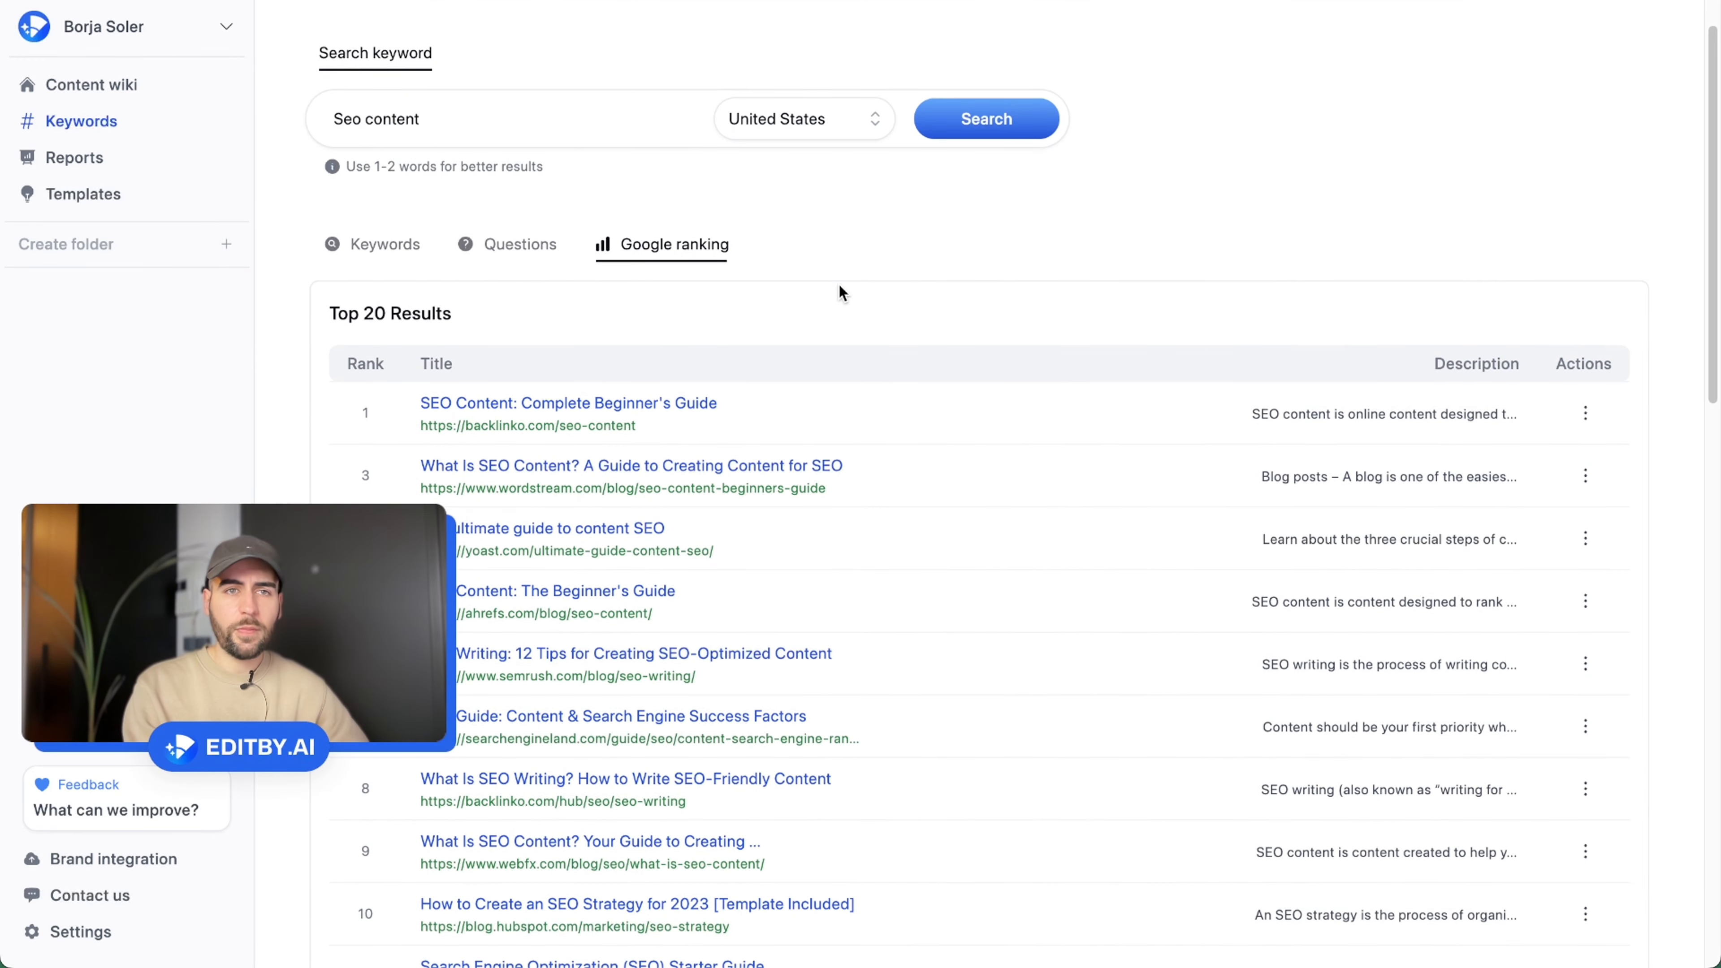
# Open the content templates and browse the available Blog and Linkedin templates
pyautogui.scroll(2, 839, 286)
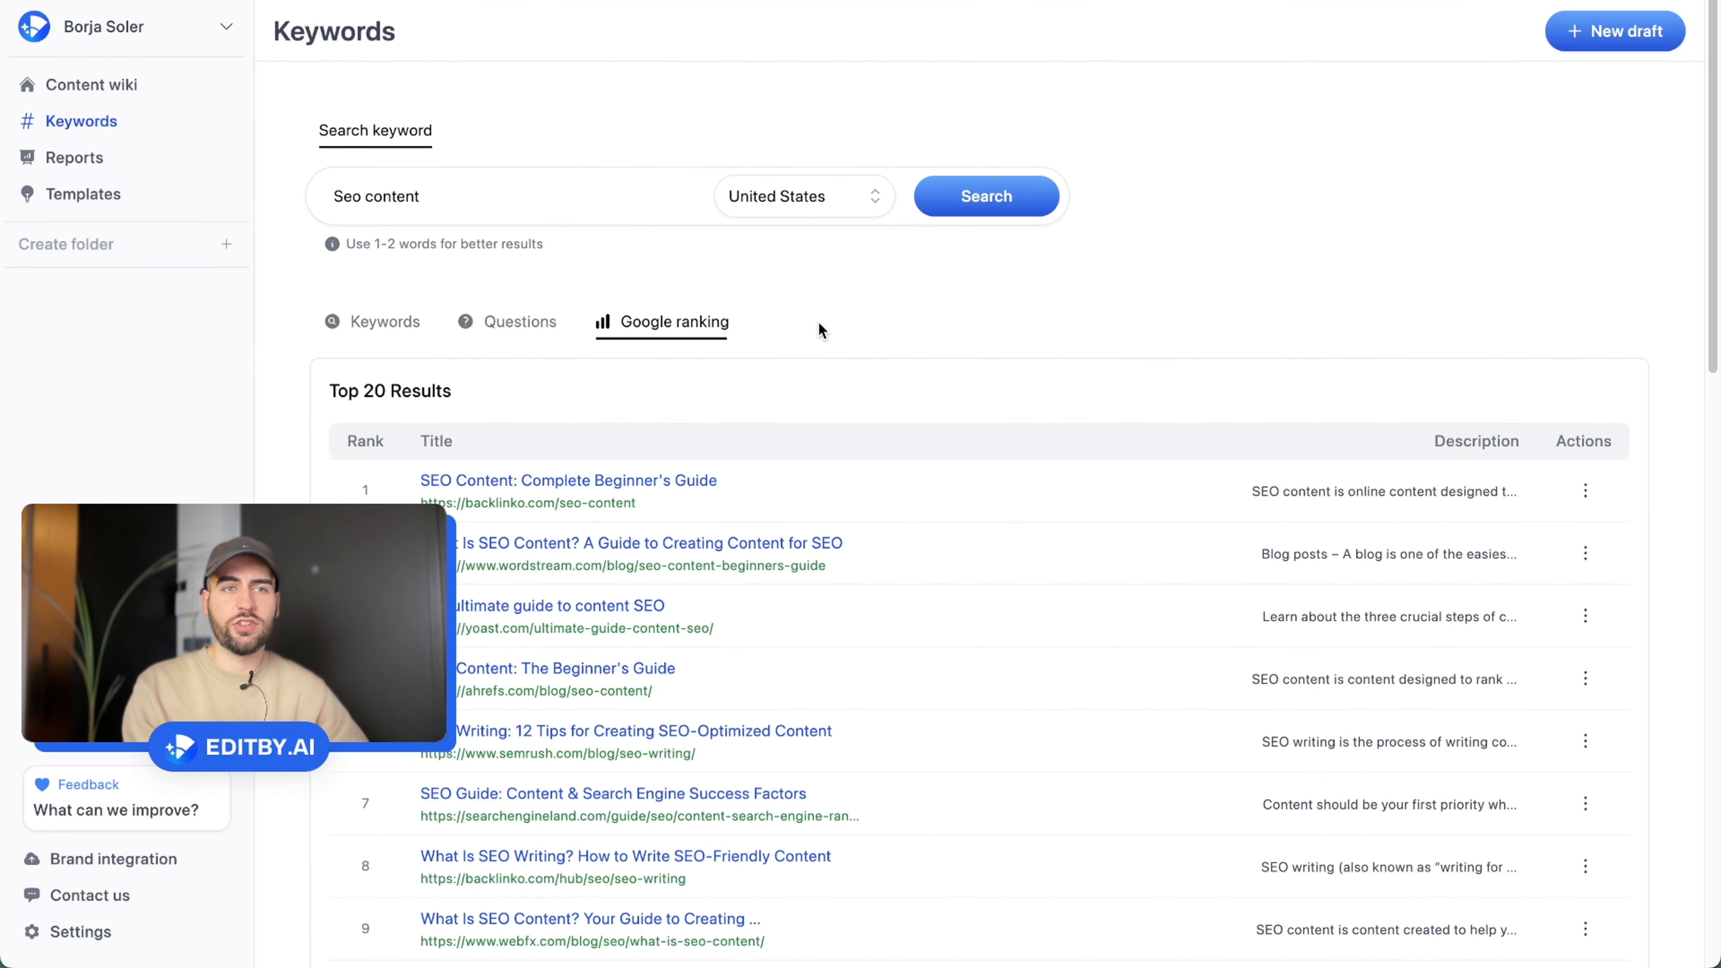
pyautogui.click(164, 214)
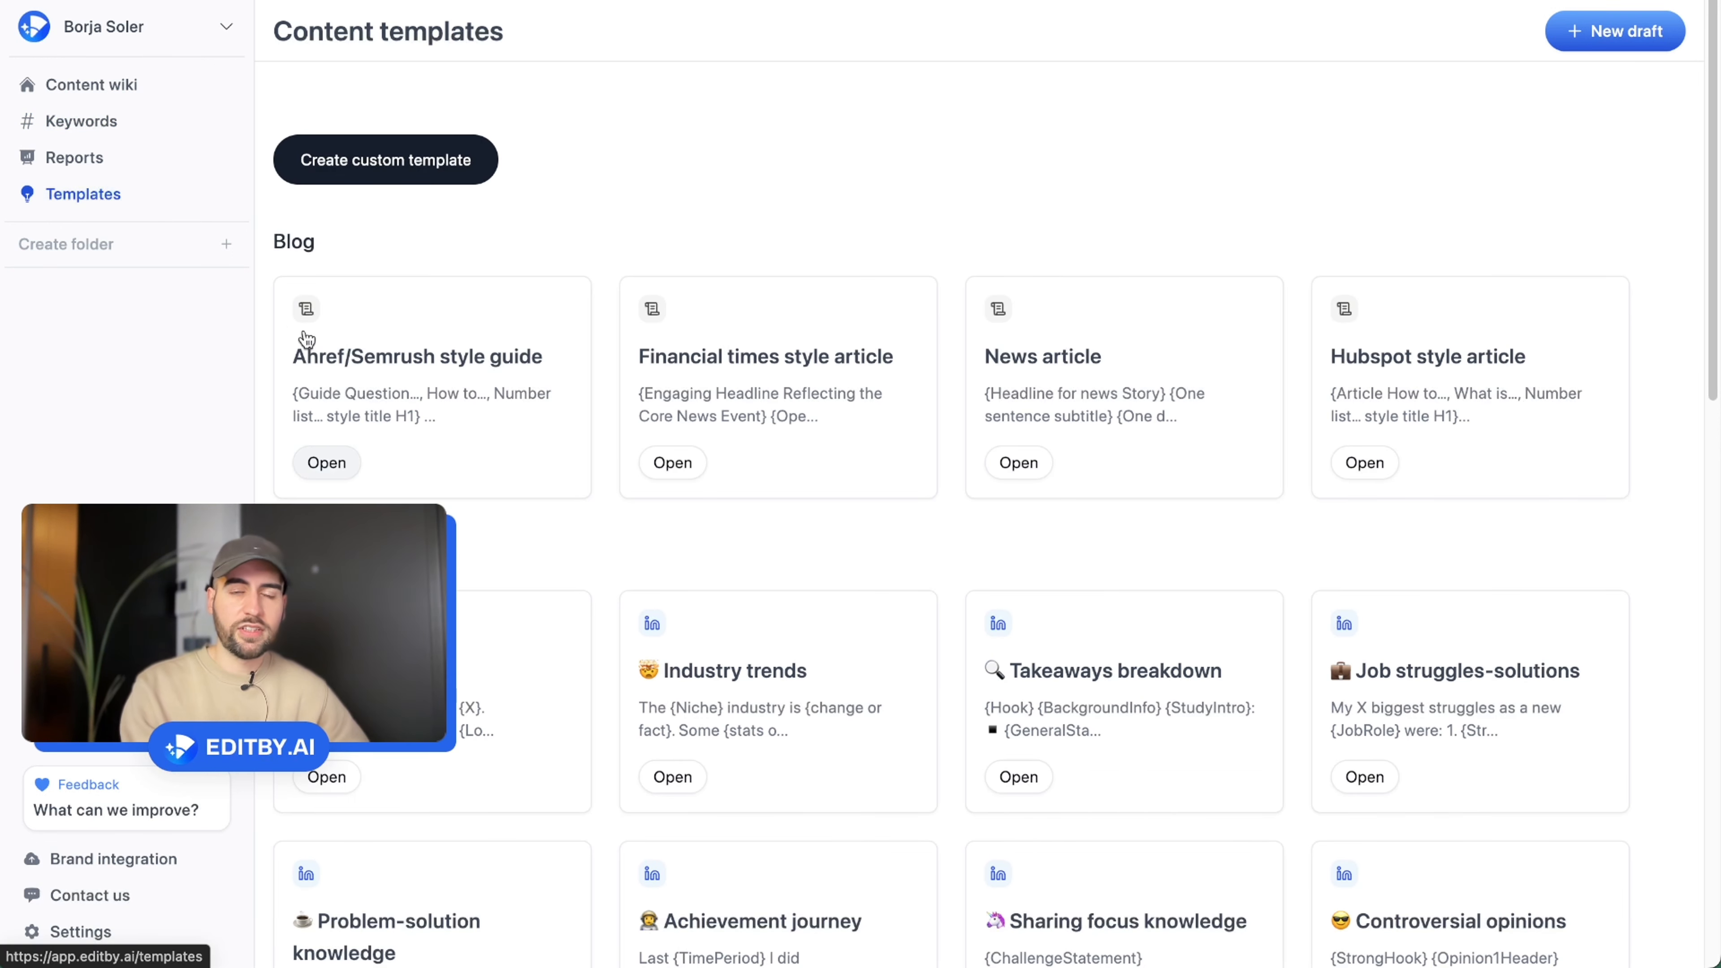
pyautogui.scroll(-3, 604, 288)
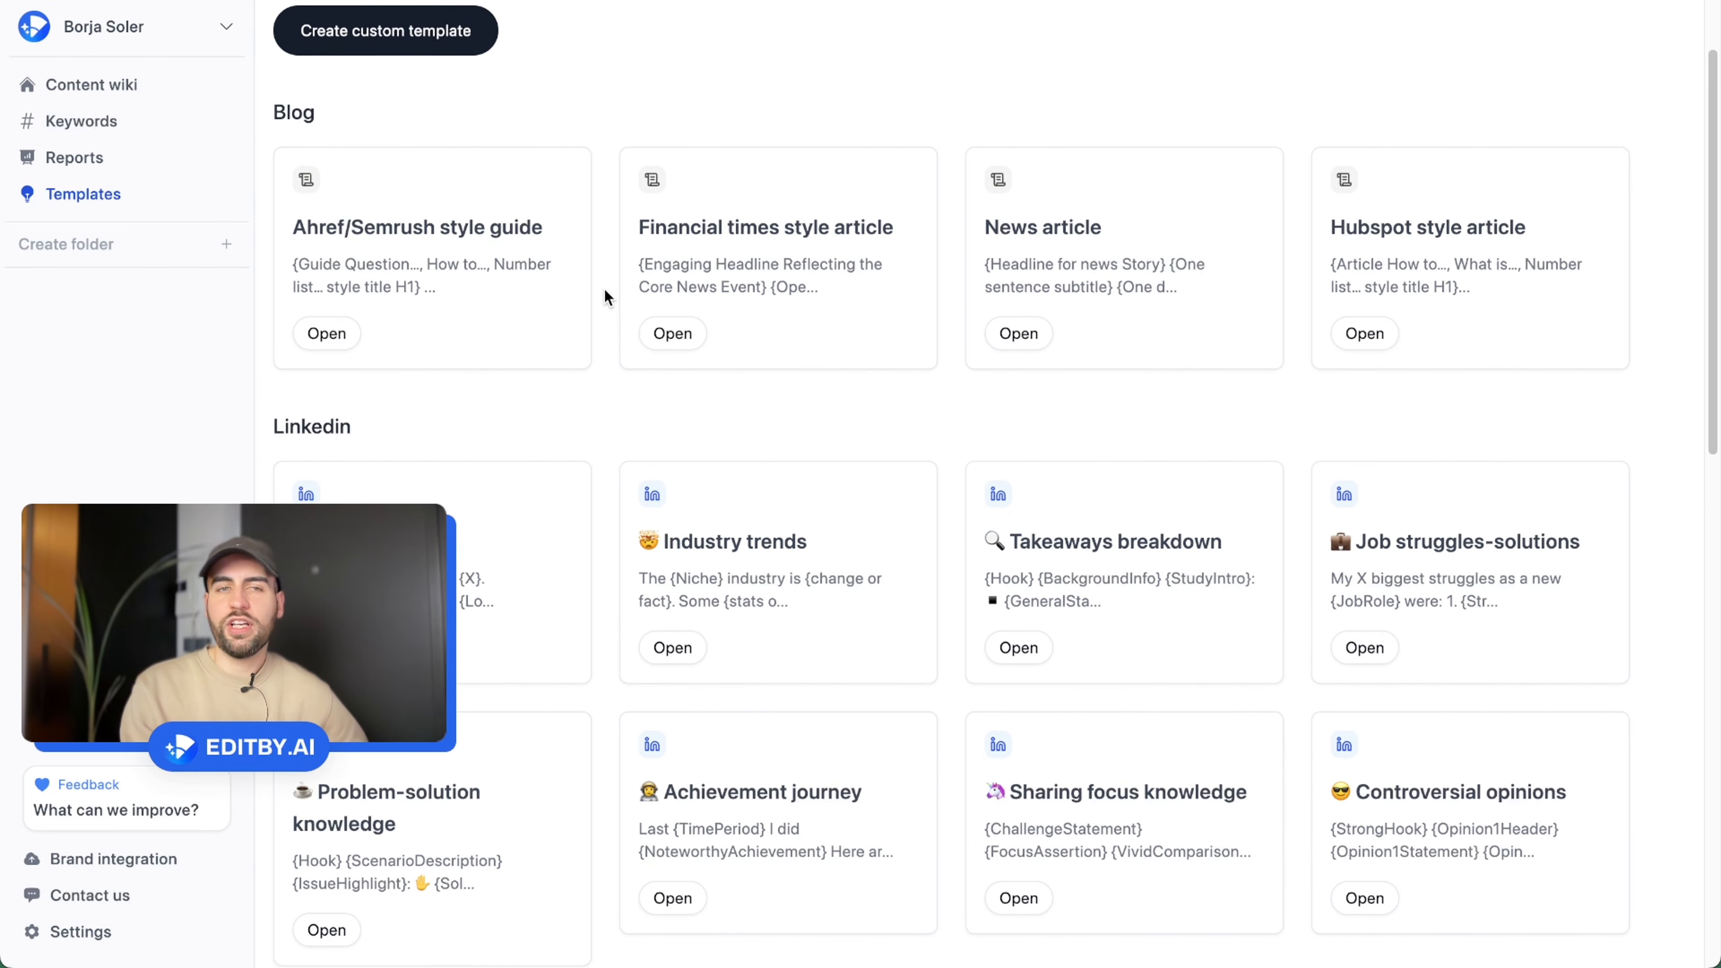
pyautogui.scroll(-5, 604, 288)
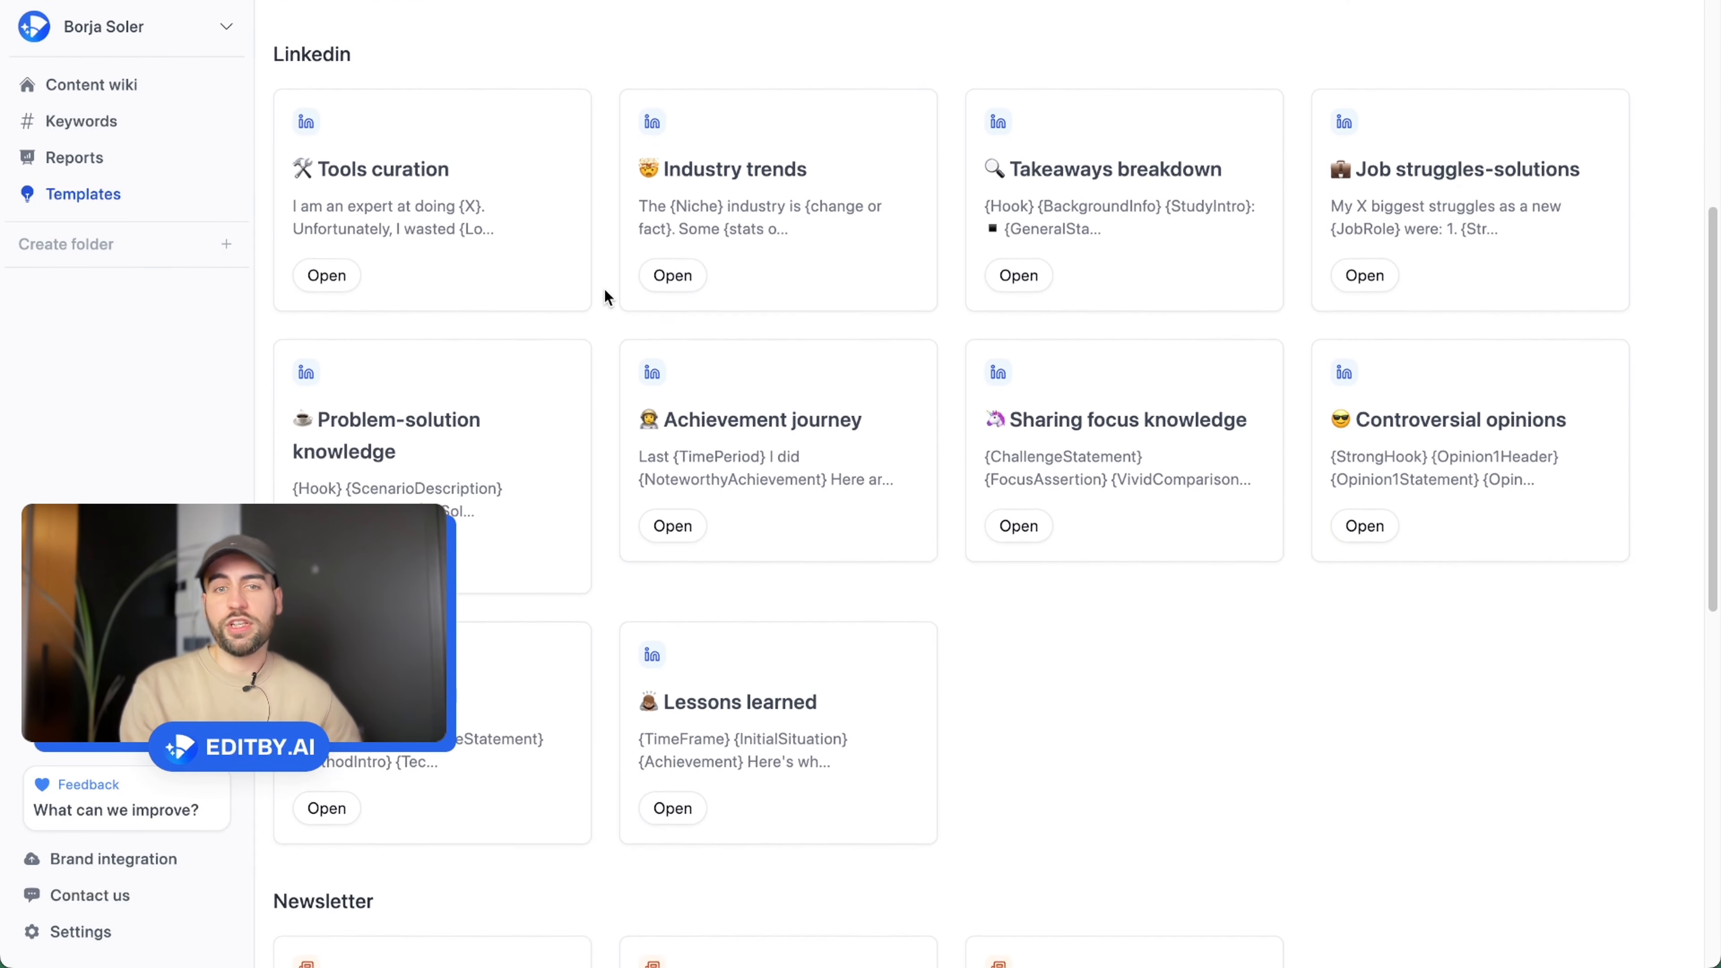
pyautogui.scroll(10, 604, 288)
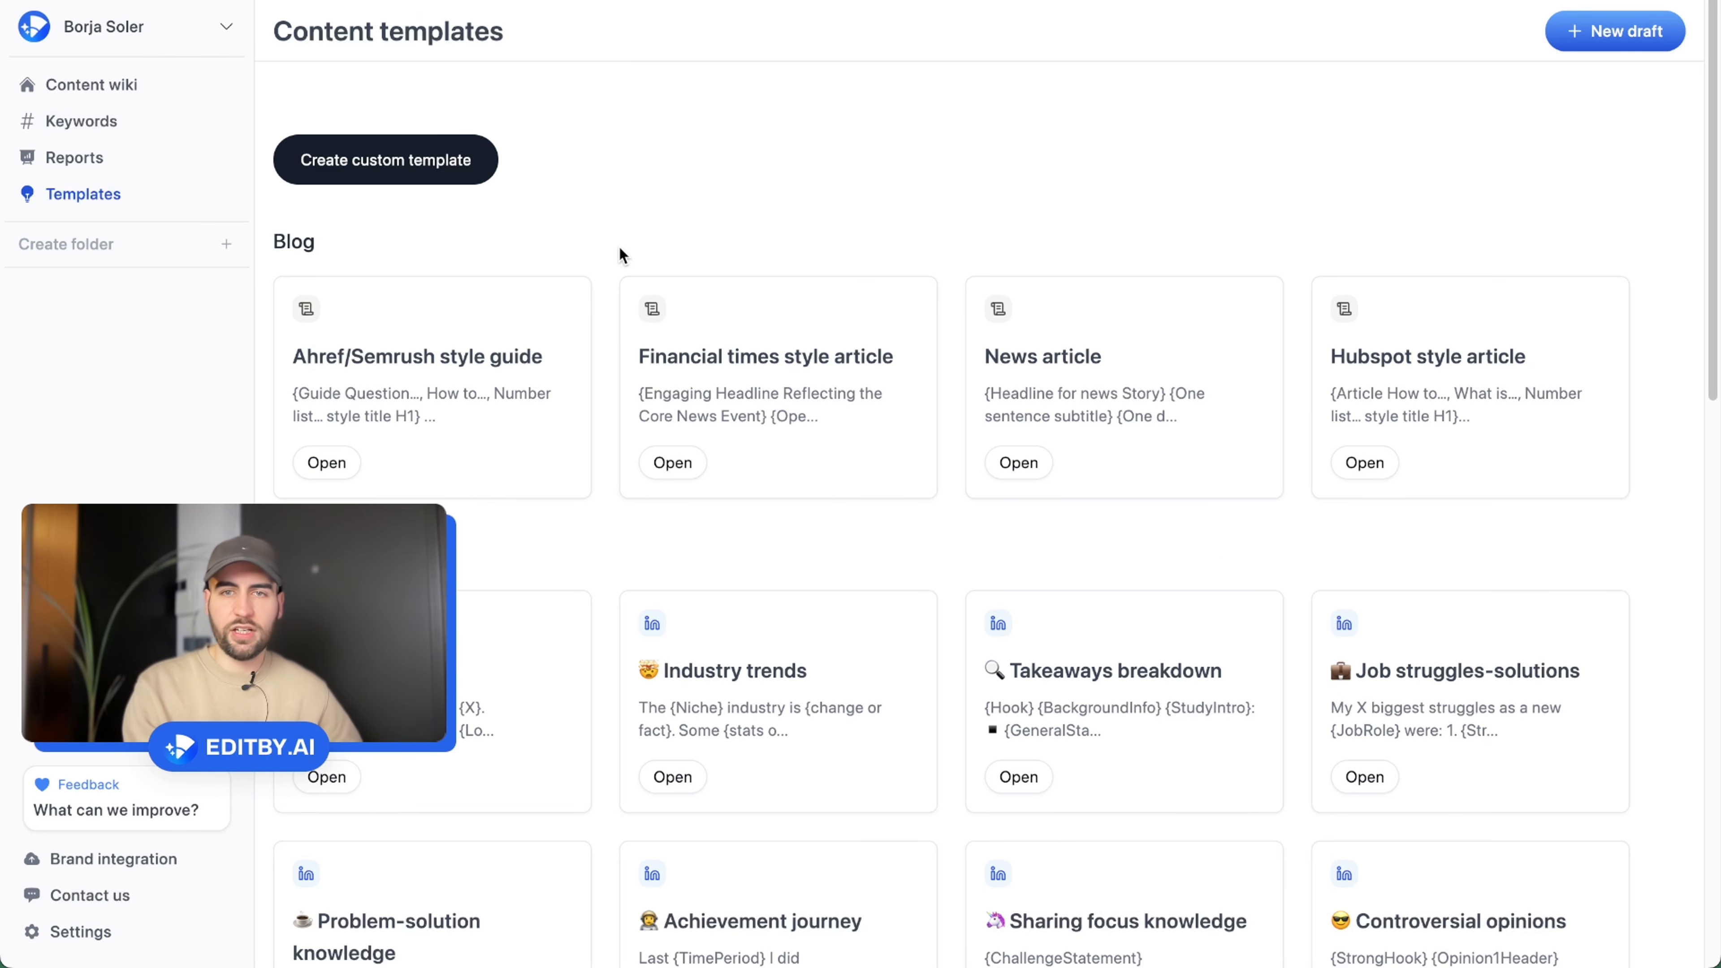
pyautogui.scroll(-4, 619, 251)
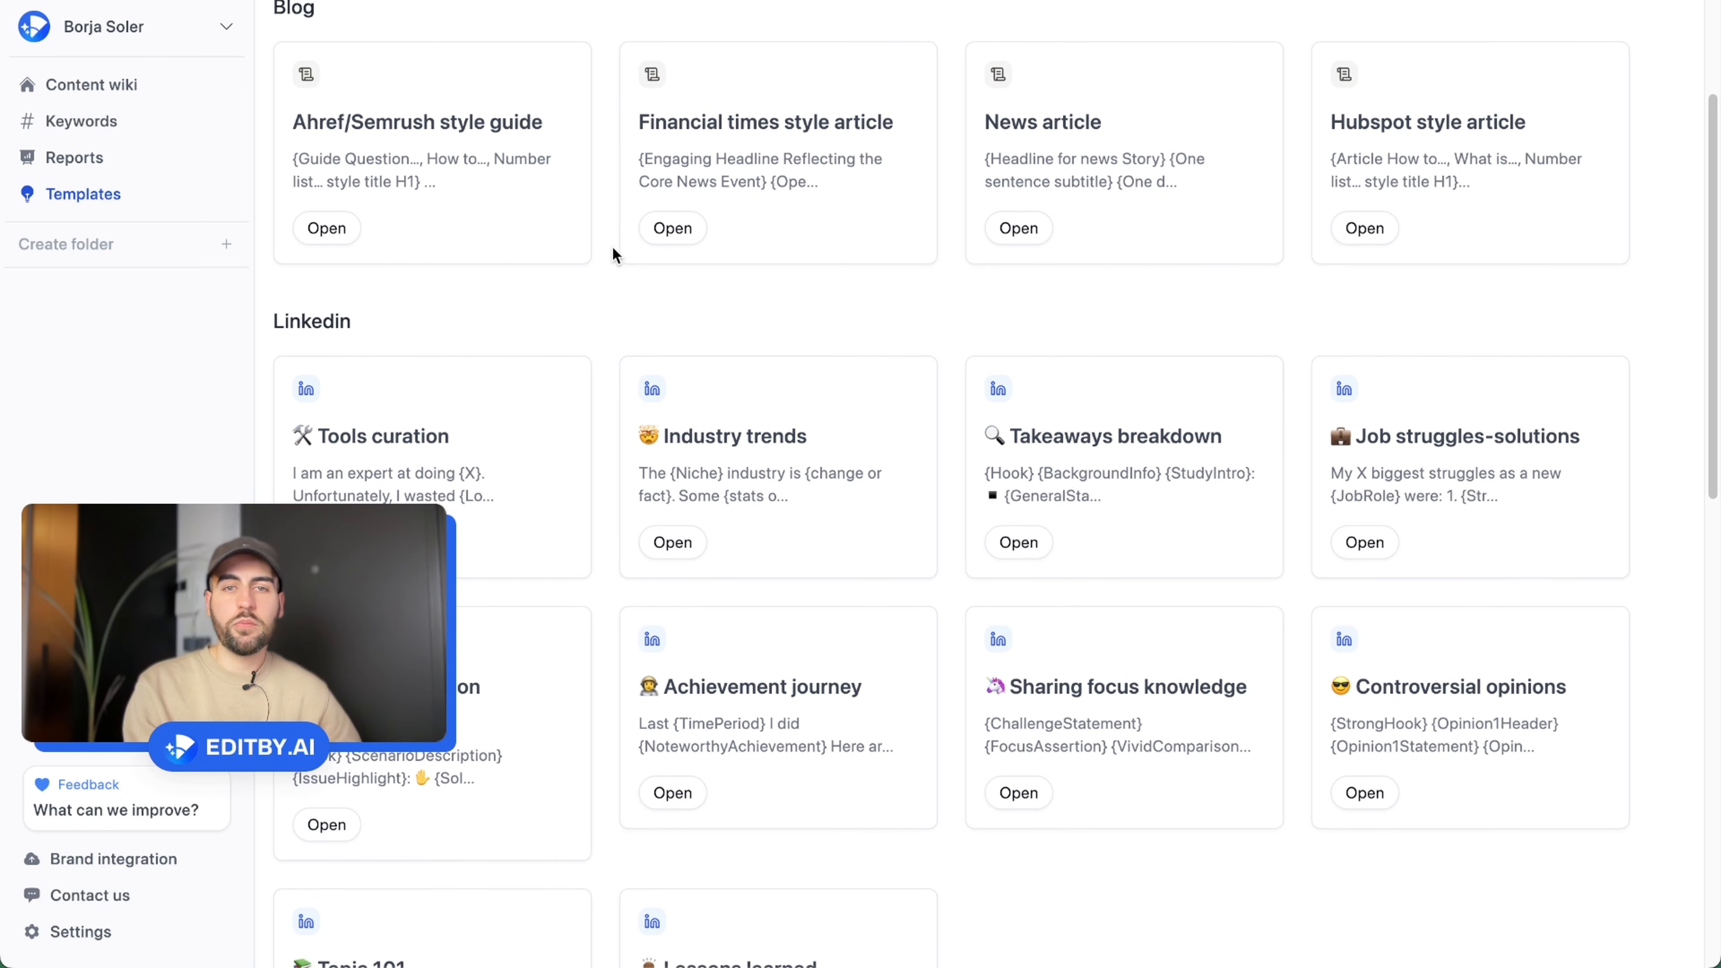
pyautogui.scroll(-2, 614, 254)
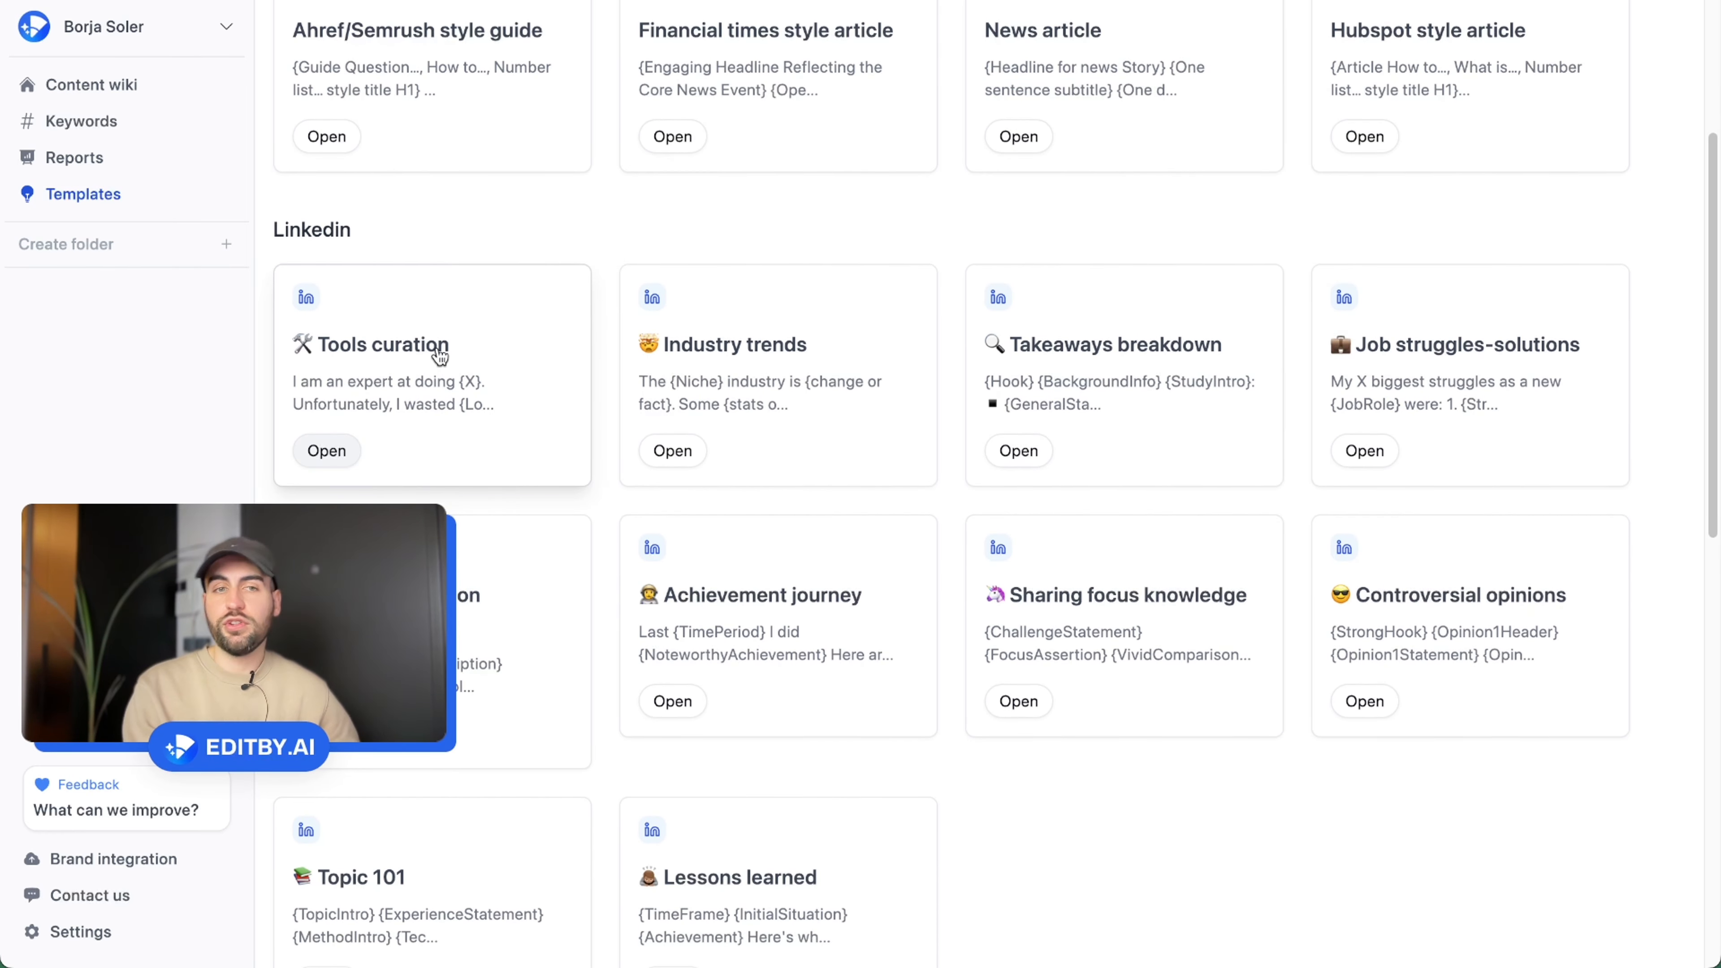
# Open the Linkedin template "Tools curation", examine its structure and its tool and description placeholders, and close it
pyautogui.click(439, 354)
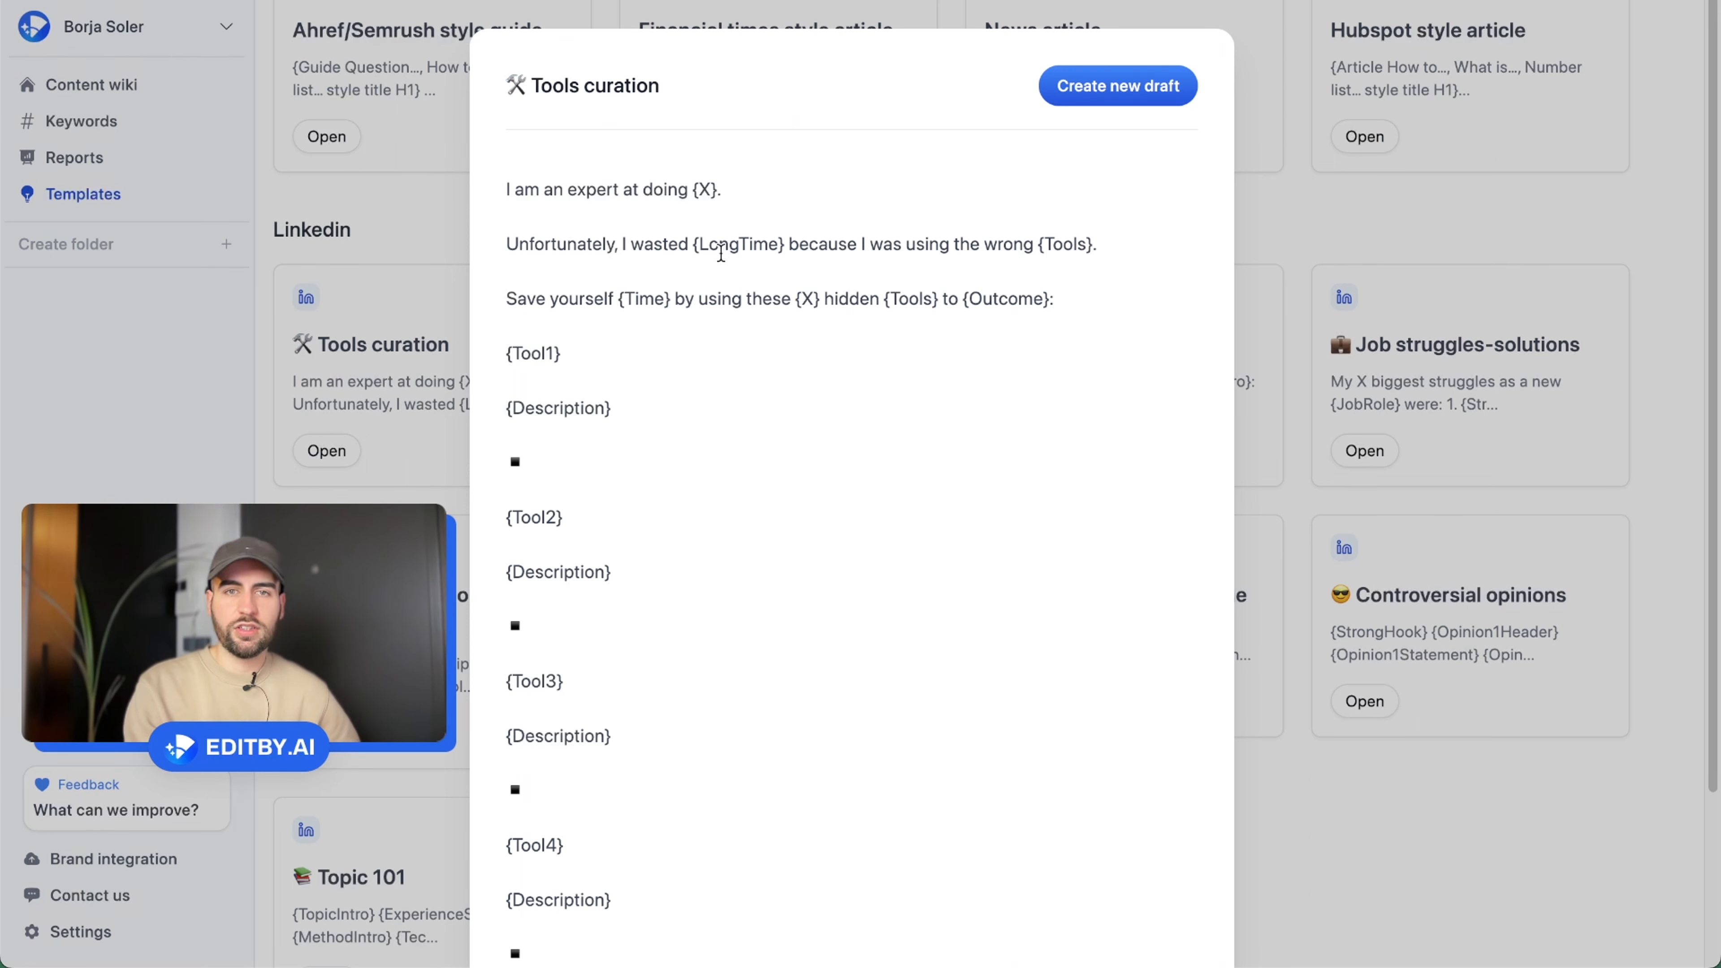
pyautogui.moveTo(507, 354); pyautogui.dragTo(649, 368)
pyautogui.moveTo(503, 414); pyautogui.dragTo(625, 418)
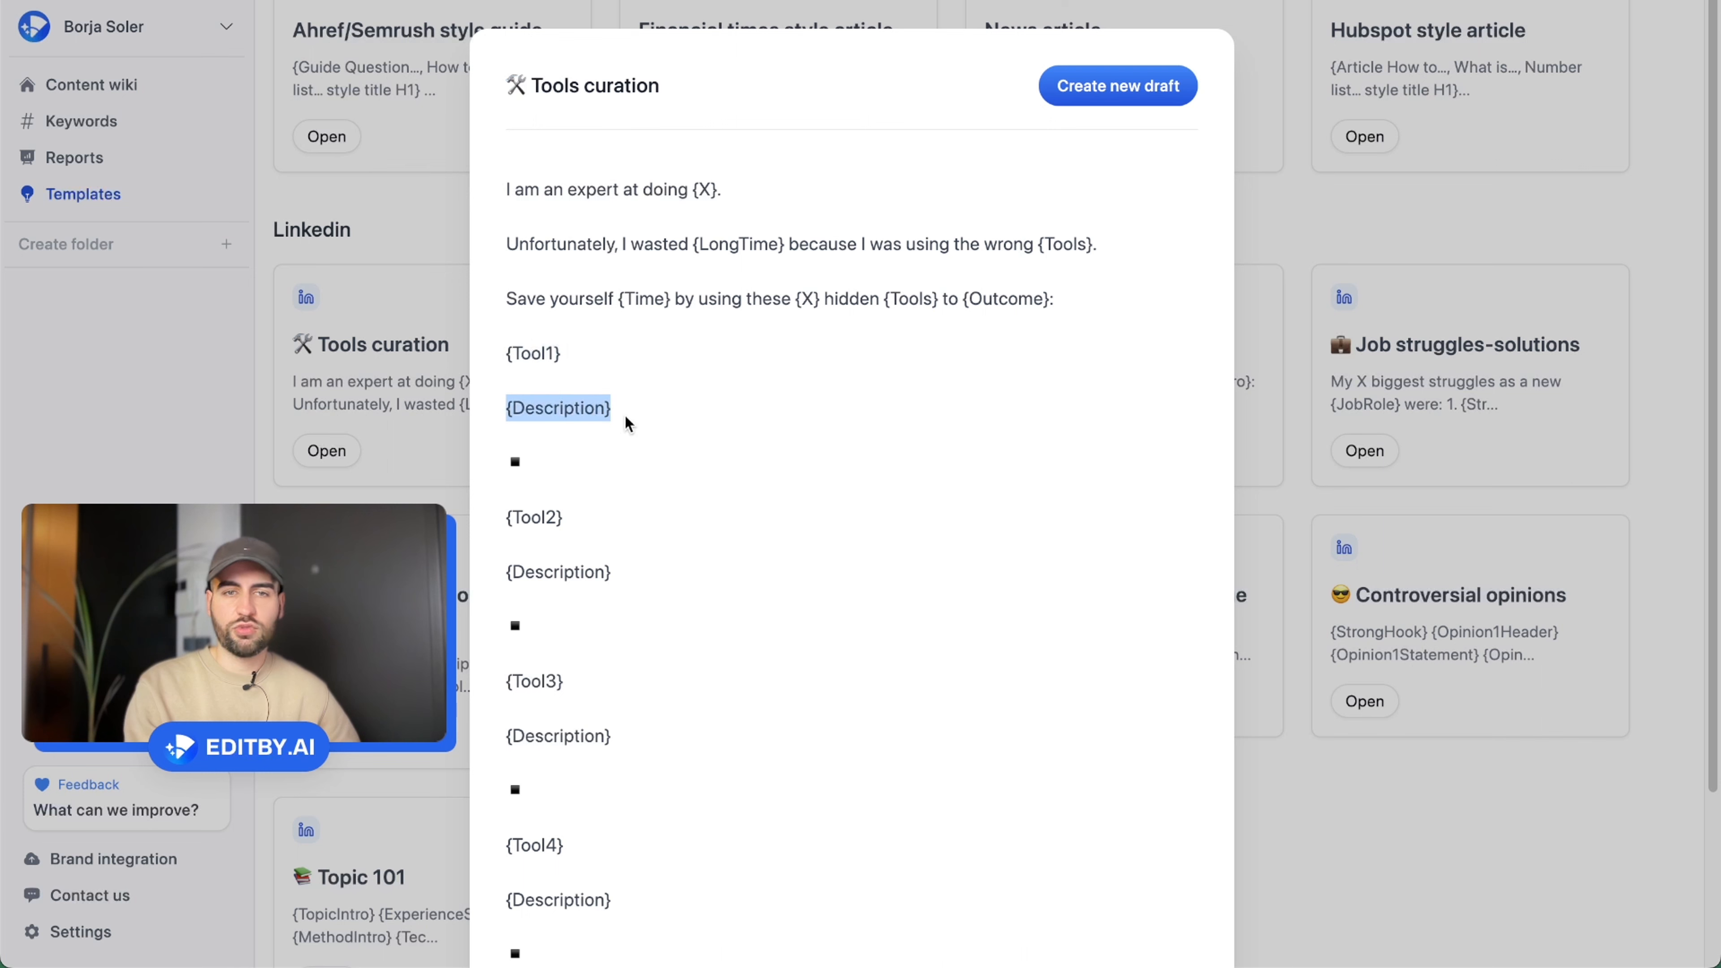
pyautogui.moveTo(508, 505); pyautogui.dragTo(668, 550)
pyautogui.click(503, 563)
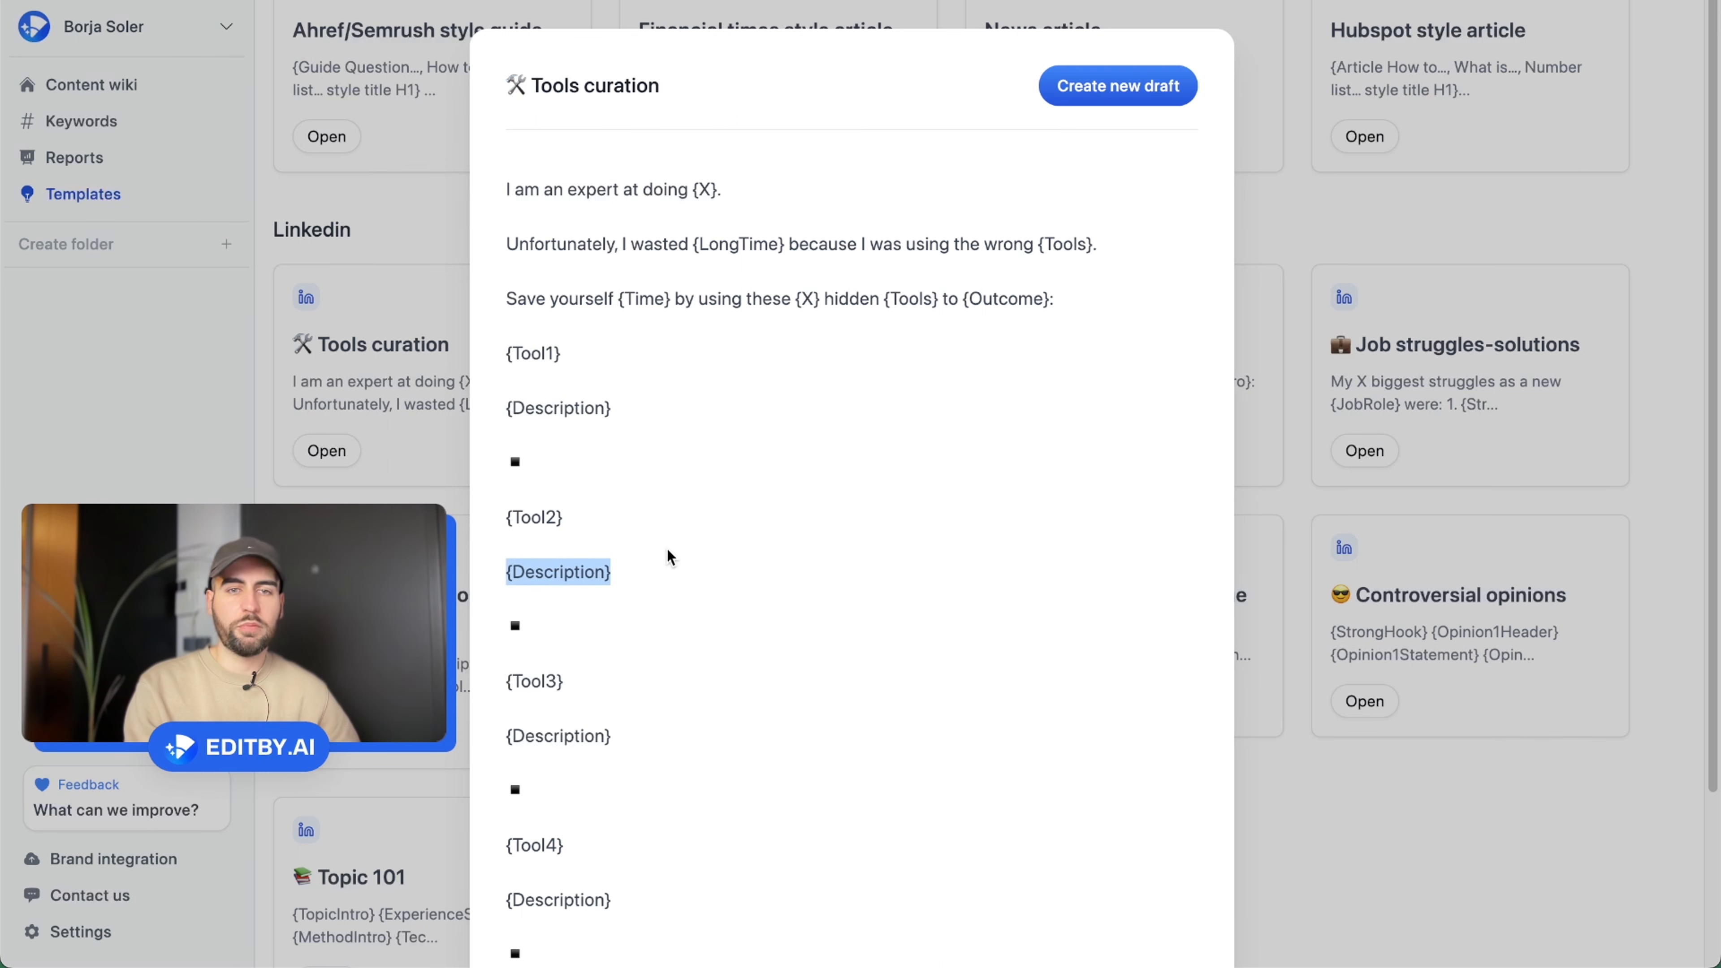
pyautogui.click(693, 571)
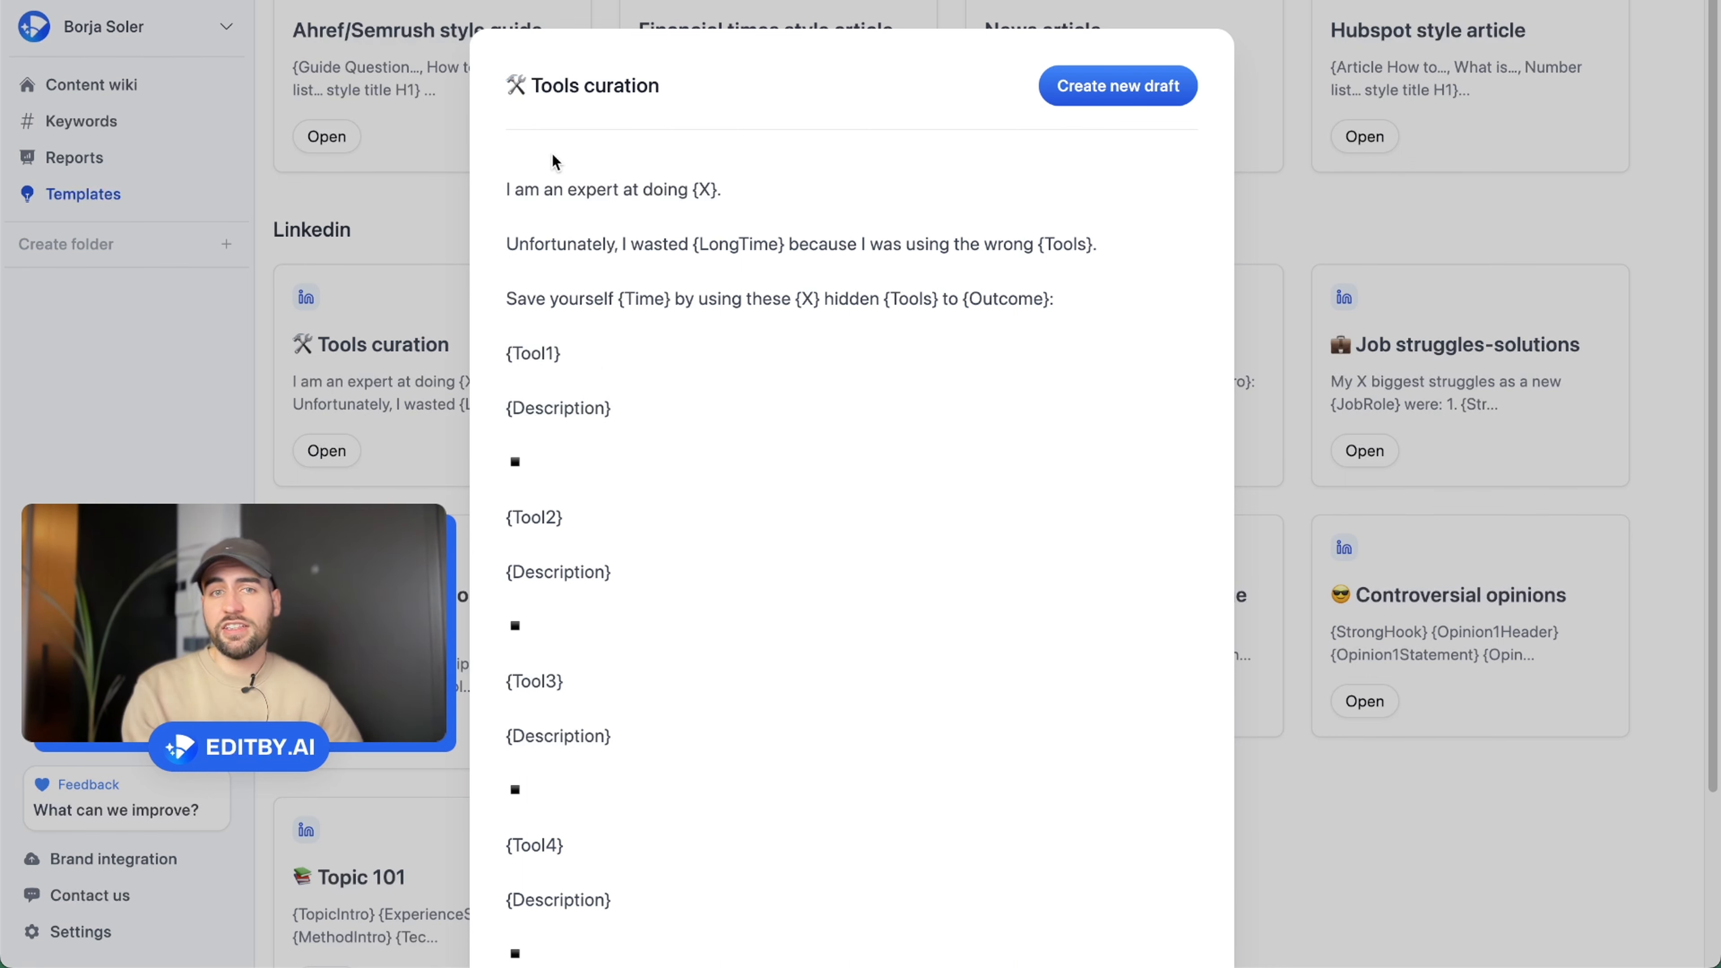
pyautogui.moveTo(551, 152); pyautogui.dragTo(754, 845)
pyautogui.click(724, 777)
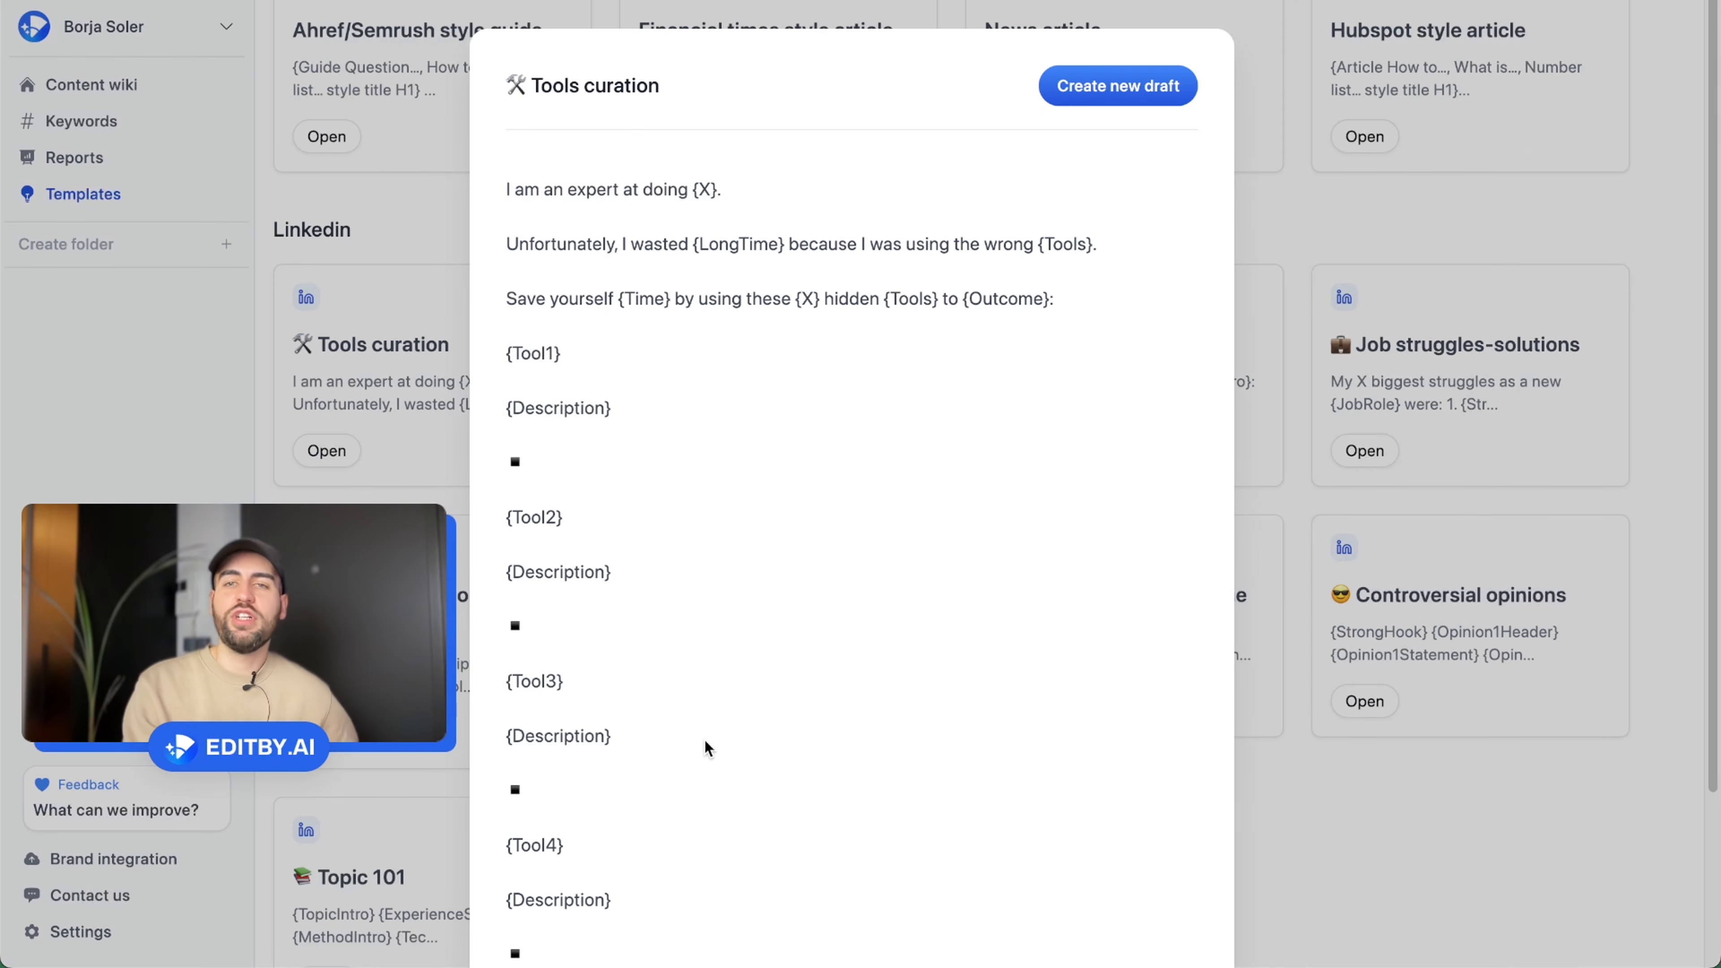
pyautogui.click(1308, 513)
# Start a custom template named "Seo content style article" and choose Blog as its tool
pyautogui.scroll(5, 1303, 507)
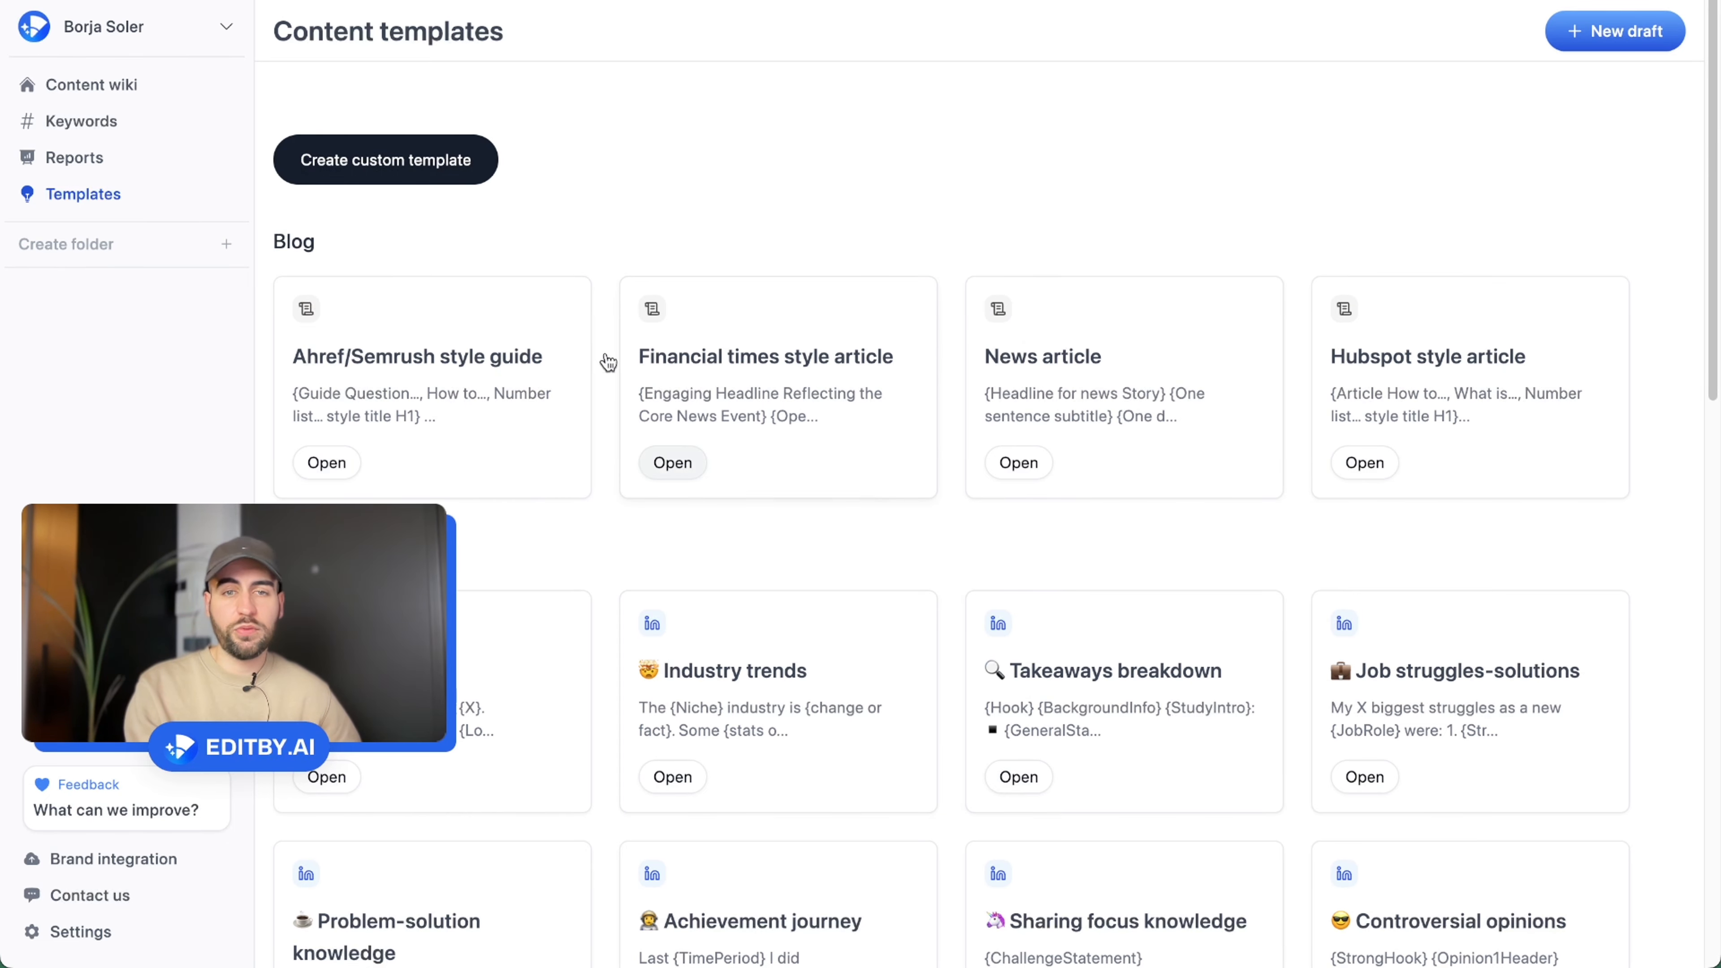
pyautogui.click(451, 152)
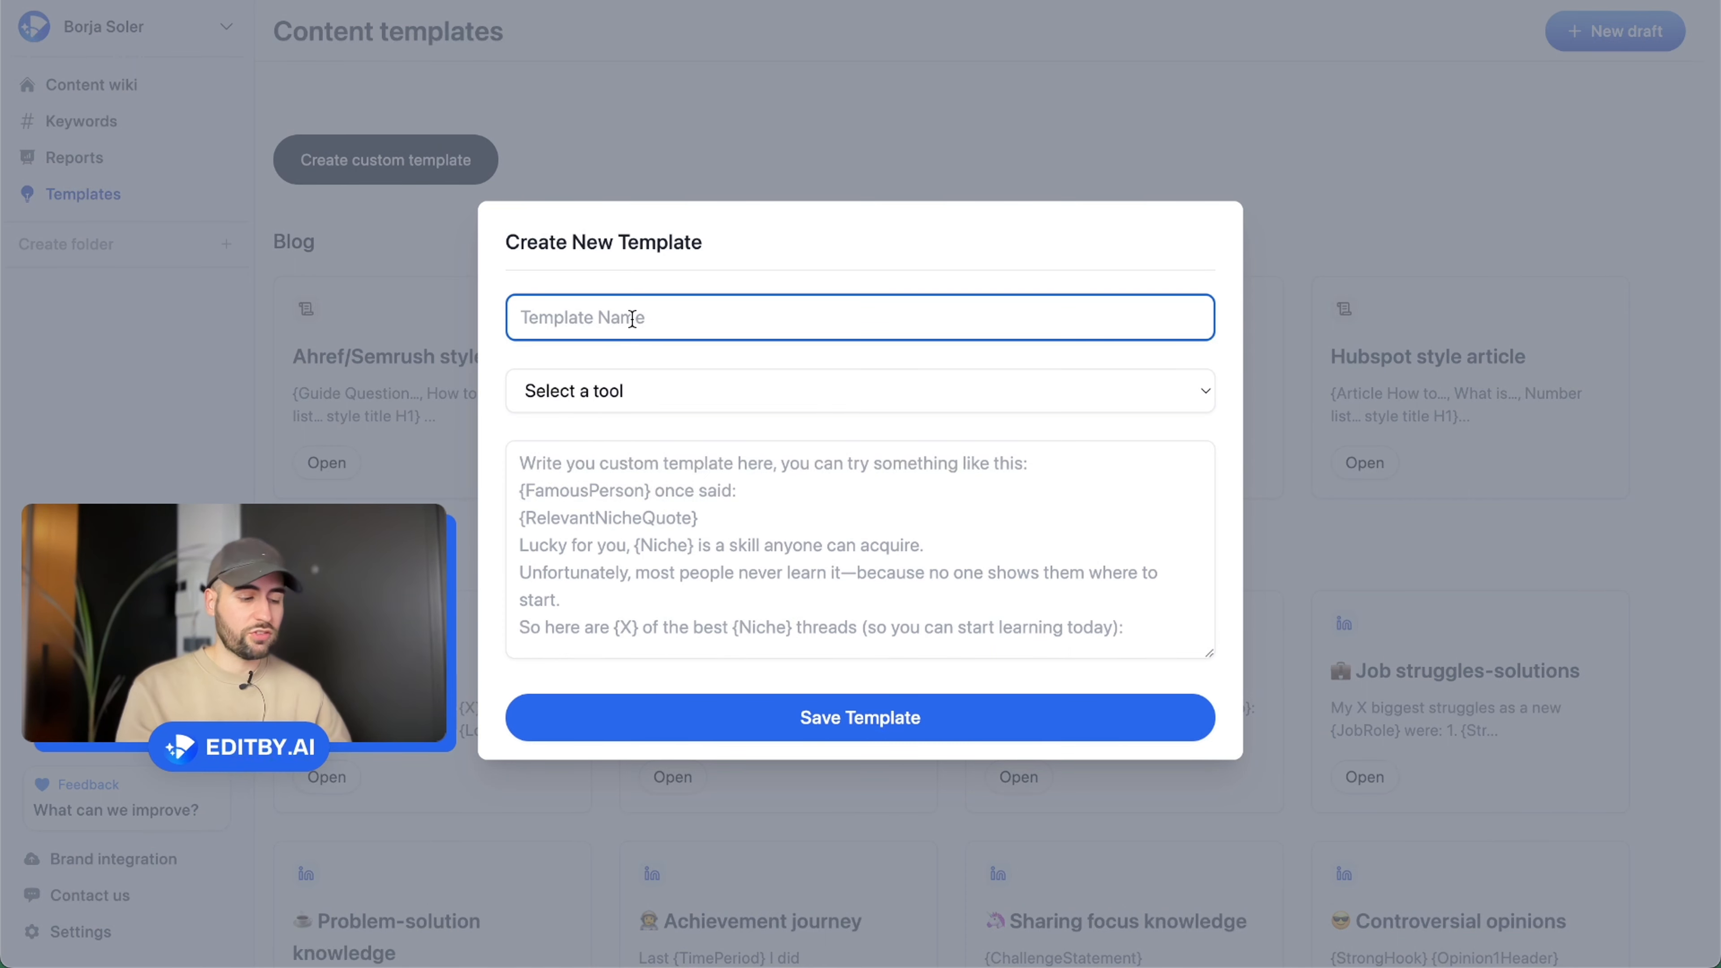
pyautogui.write('SE')
pyautogui.press('BackSpace')
pyautogui.write('eo')
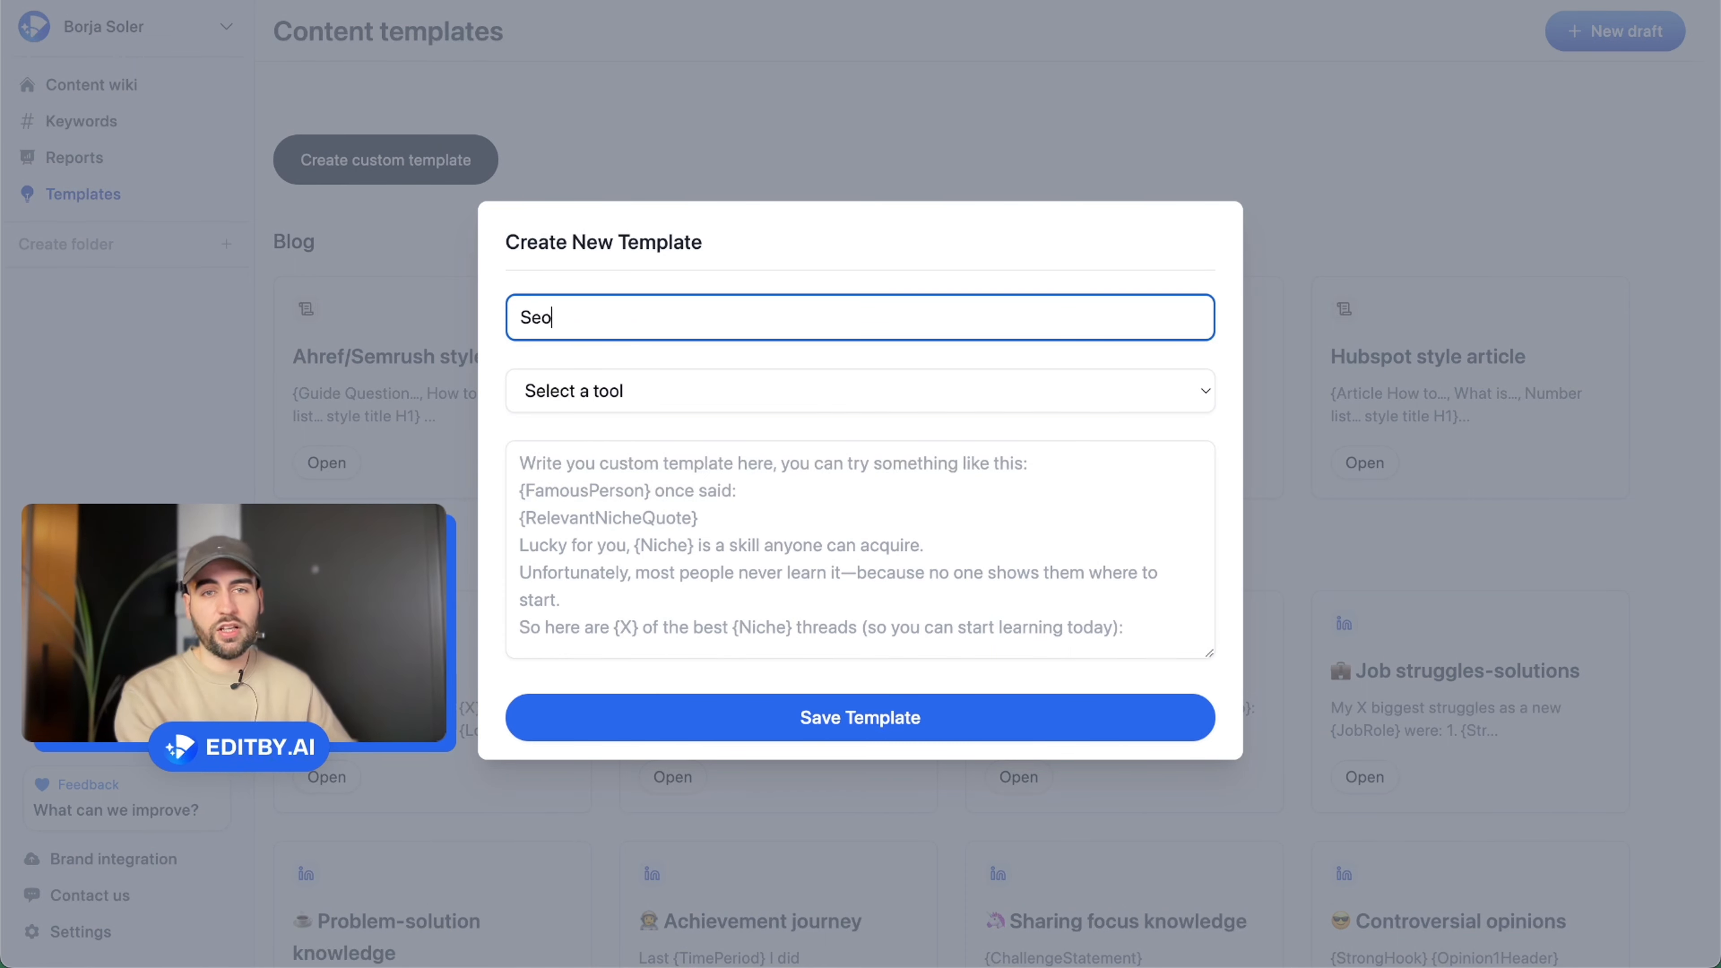
pyautogui.write(' content style ')
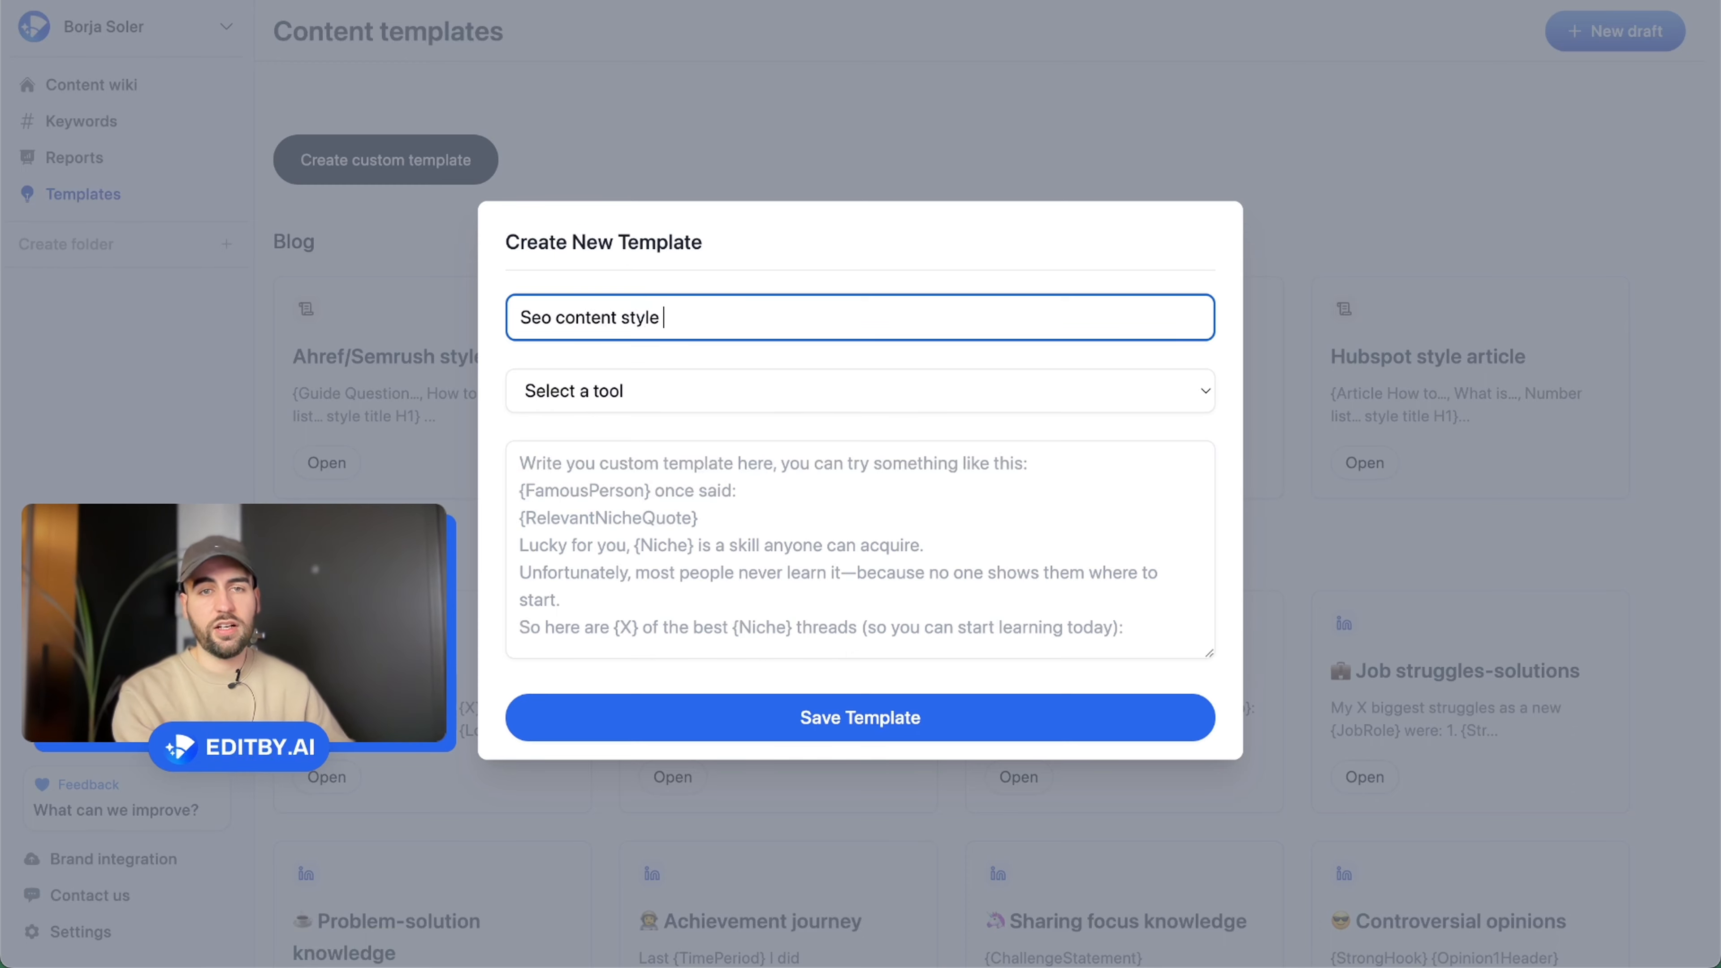
pyautogui.write('article')
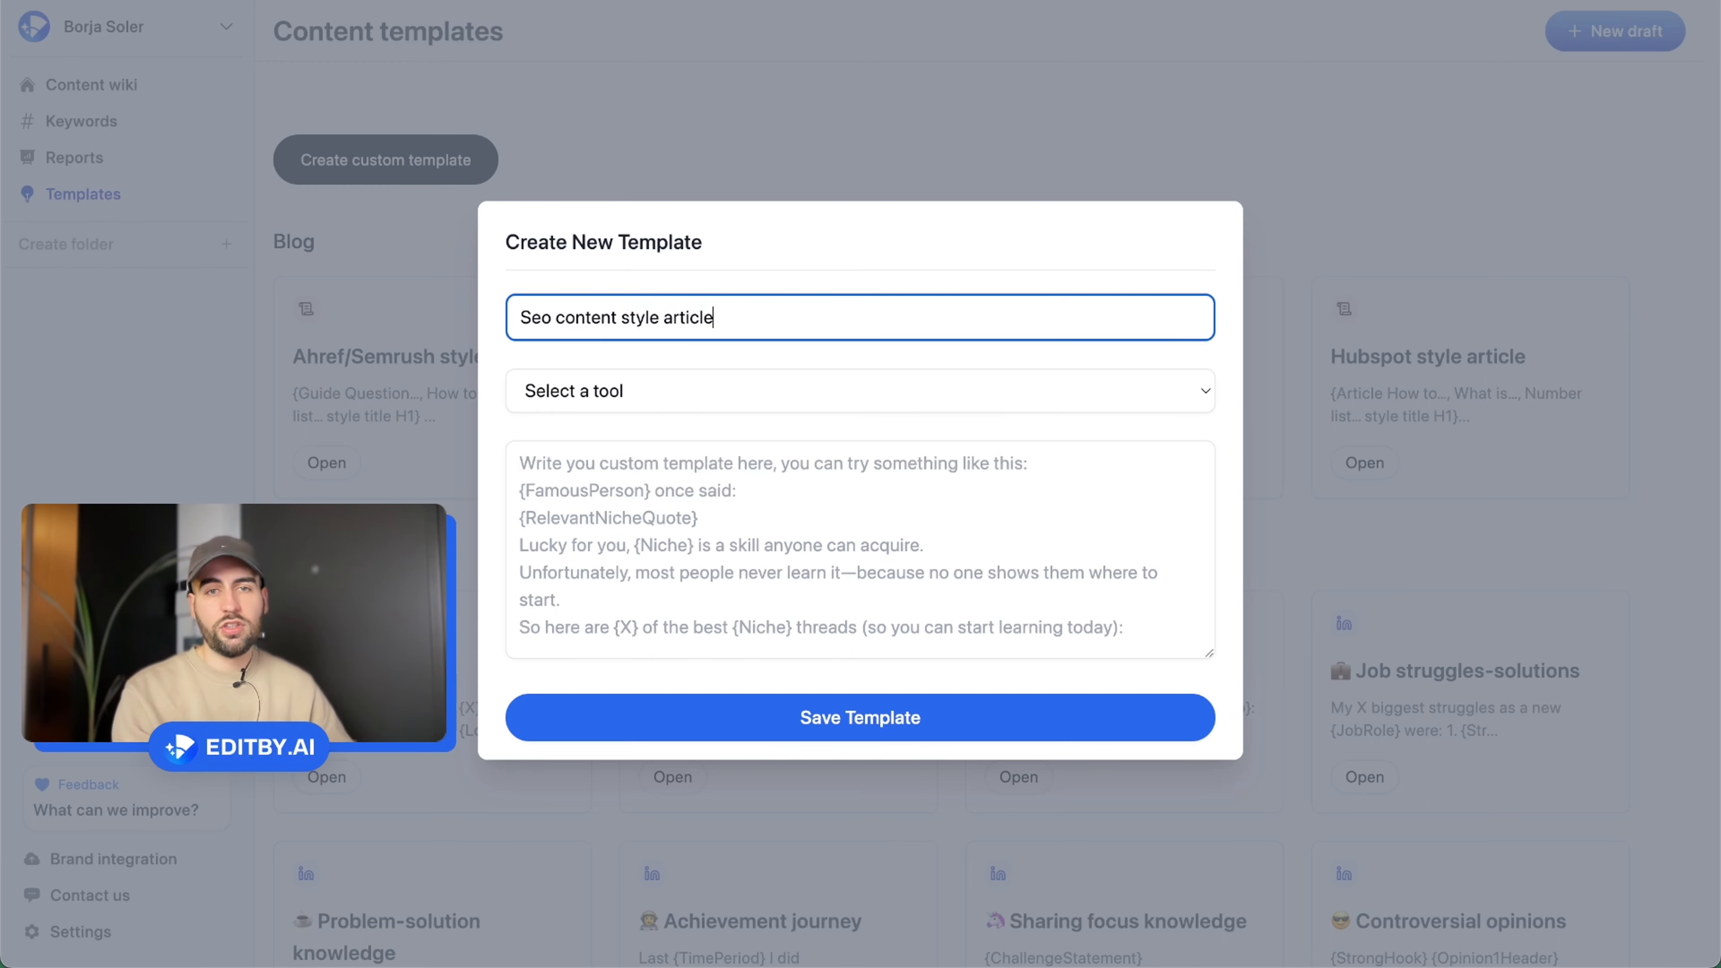
pyautogui.click(638, 390)
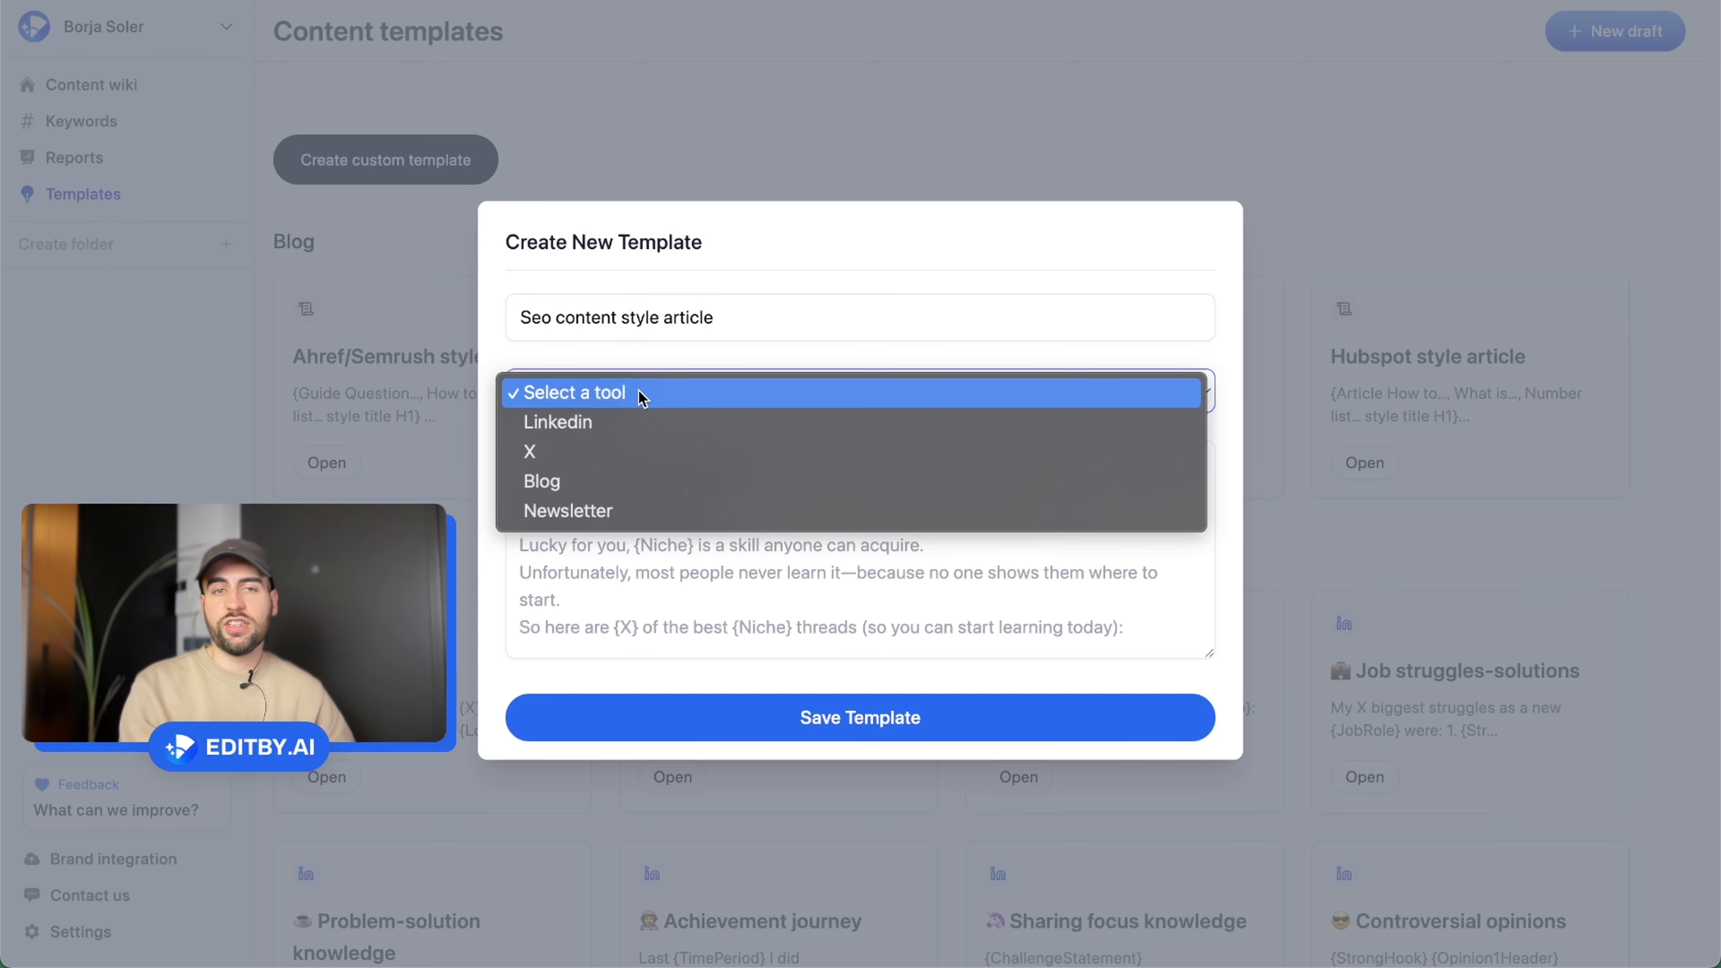
pyautogui.click(581, 482)
# Write the placeholder "{Header with 60 words with a strong hook}" as the first line of the new template's body
pyautogui.click(619, 517)
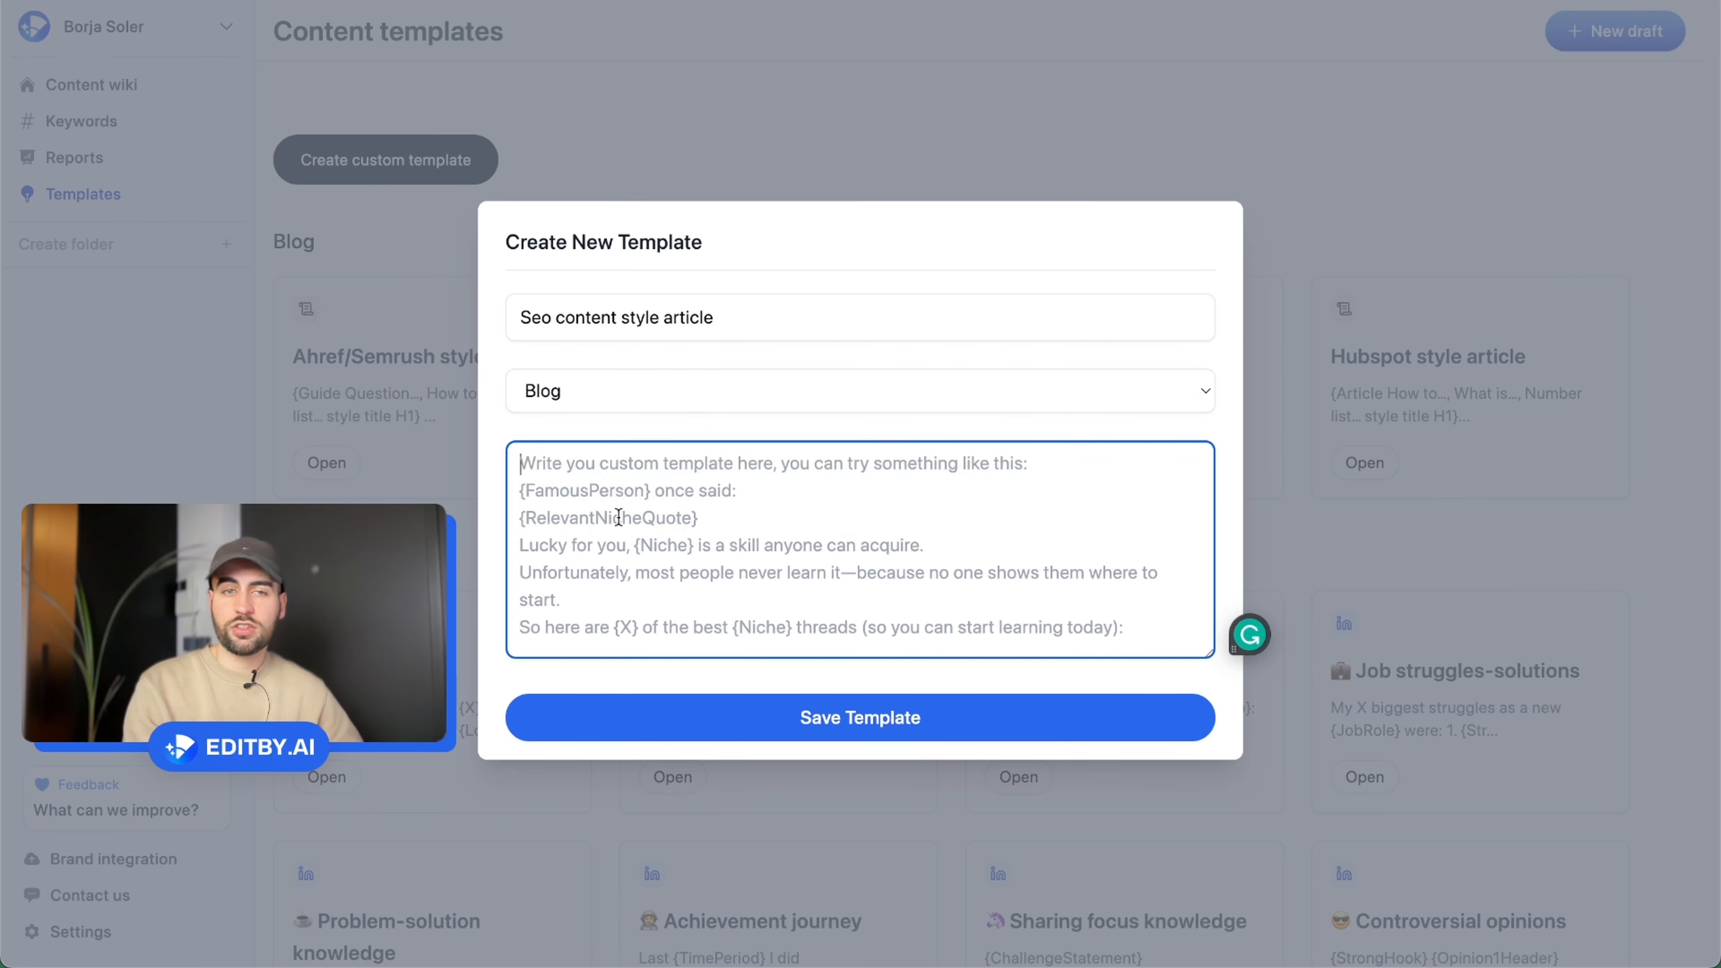
pyautogui.write('{}')
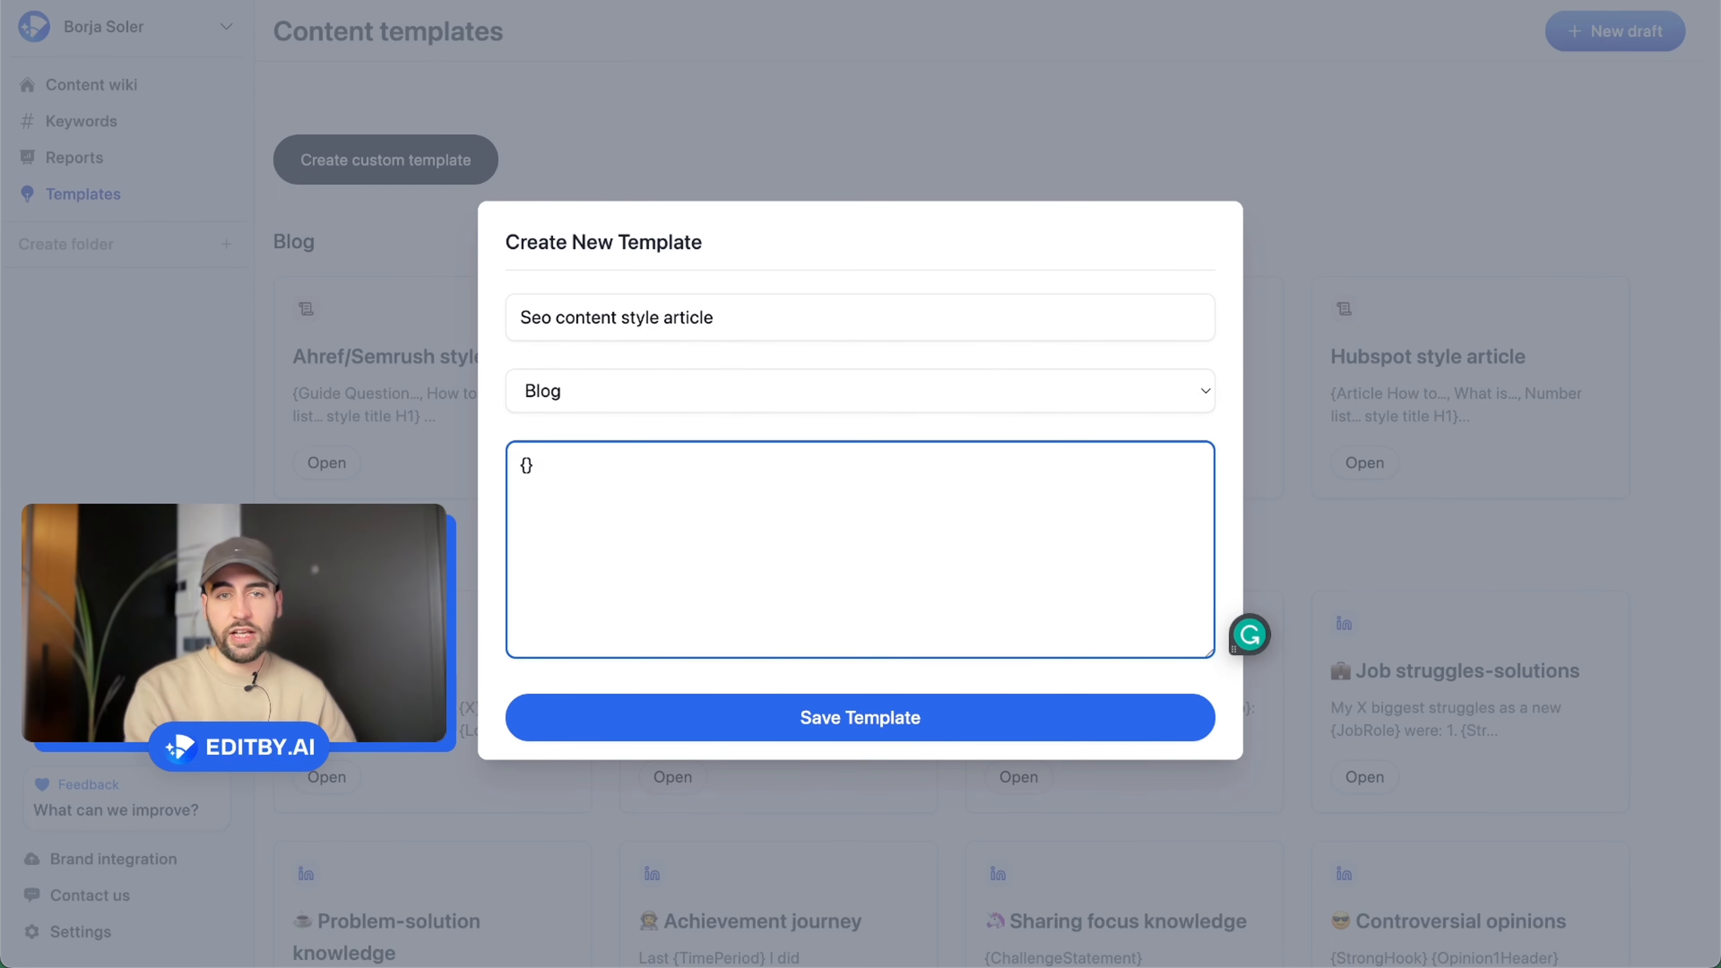
pyautogui.write('Header')
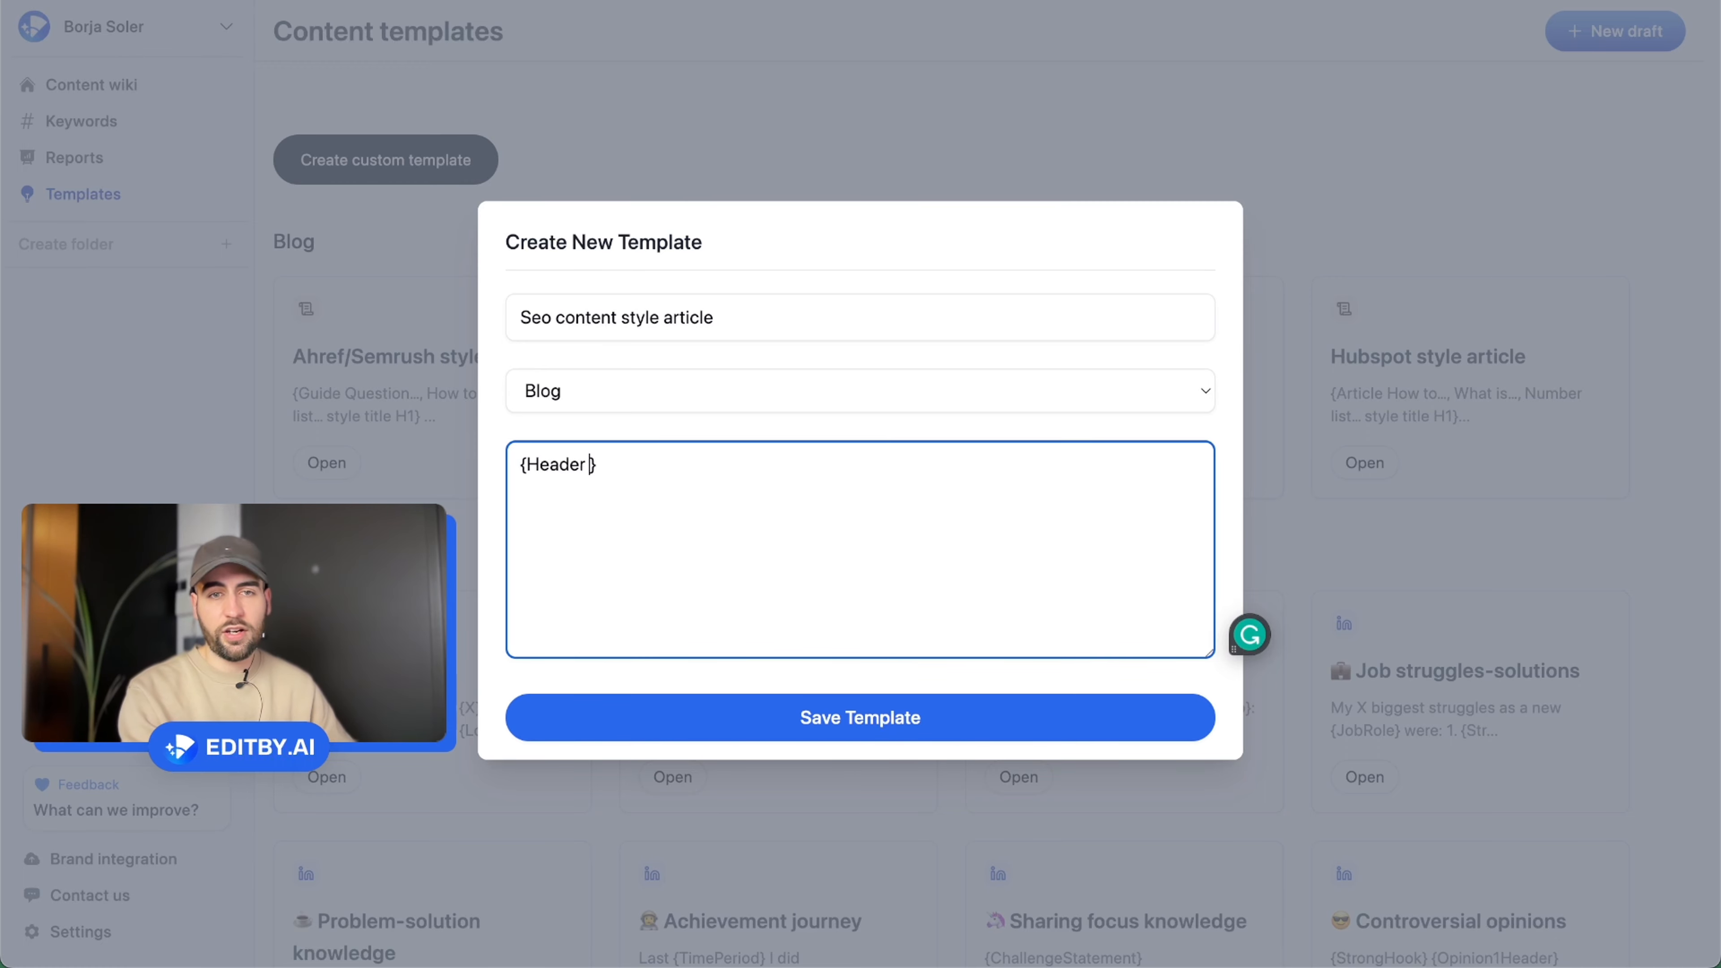
pyautogui.write(' with ')
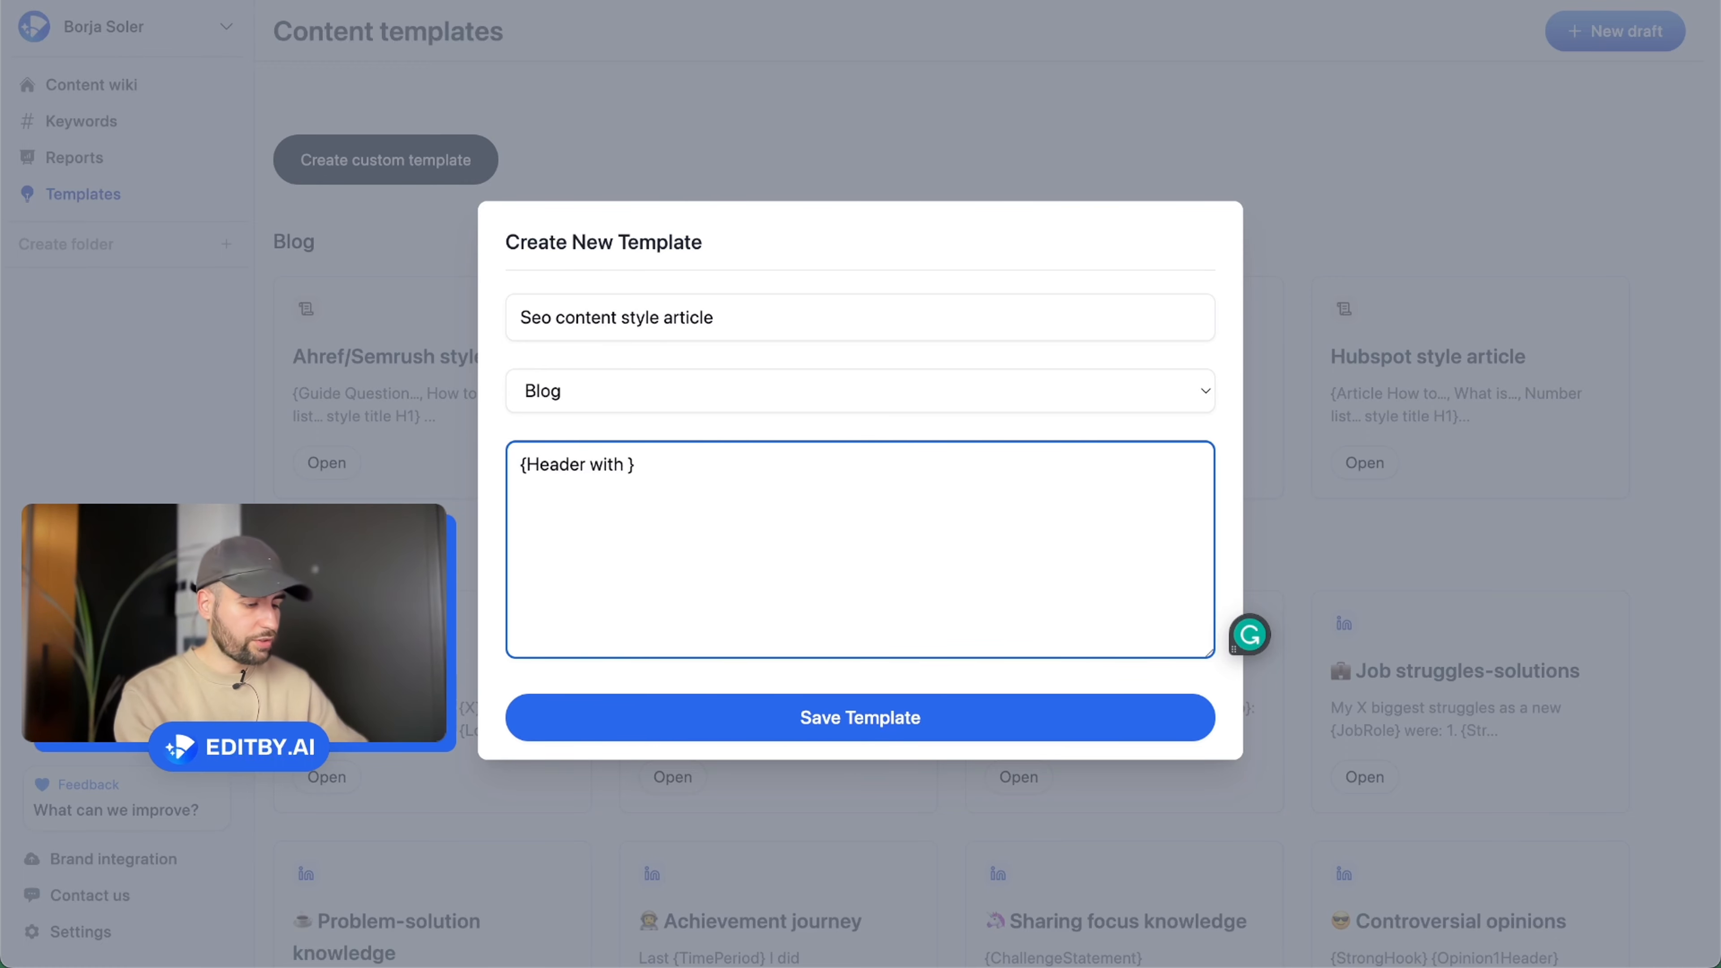
pyautogui.write('60 words')
pyautogui.write(' with a strong h')
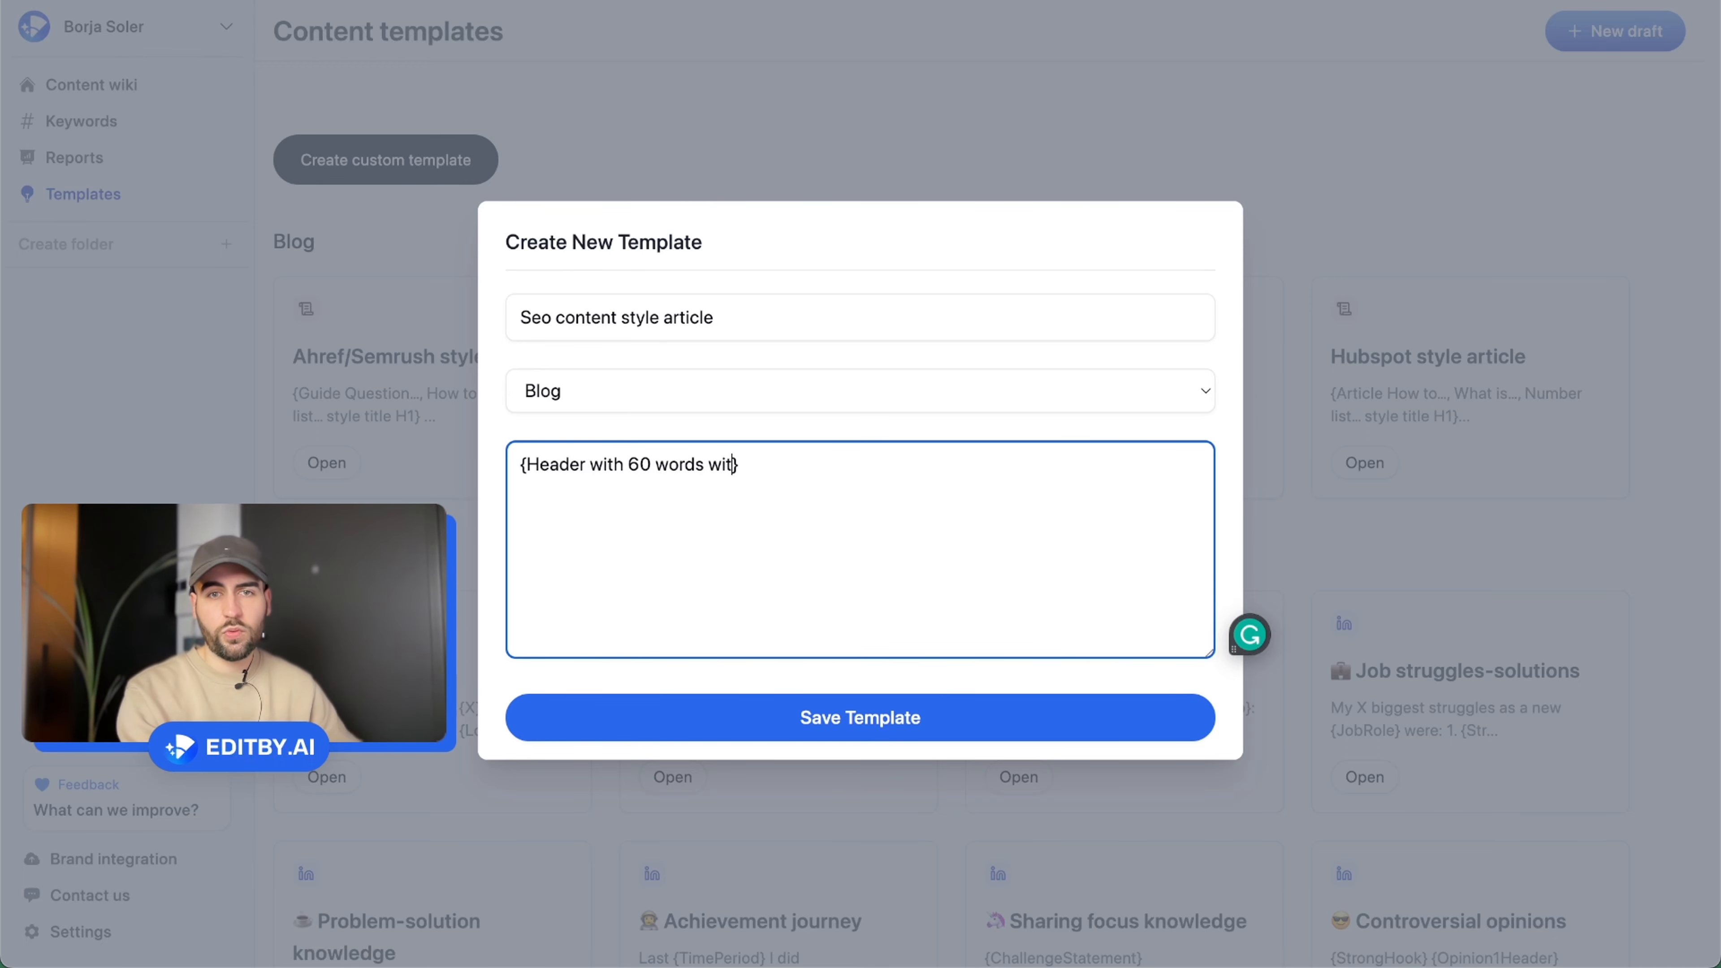
pyautogui.write('ook')
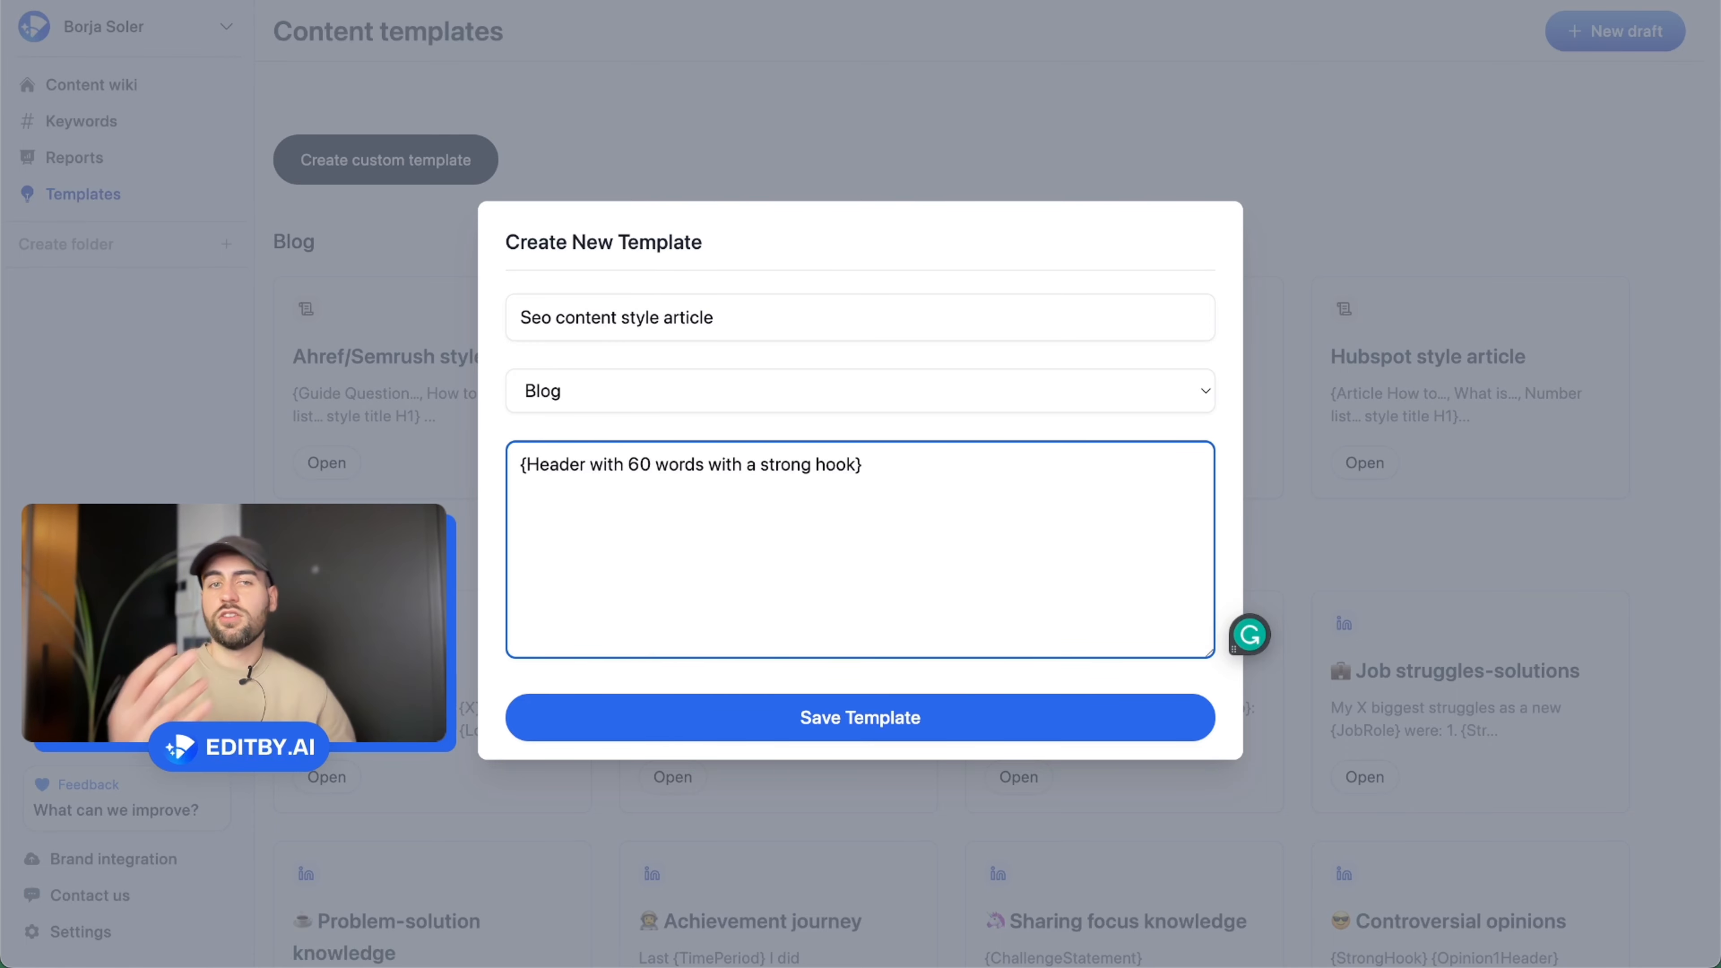
# Add the placeholder "{paragraph 1 with key insights and TLDR}" below the header, leaving a blank line between, and close the template without saving
pyautogui.press('Return')
pyautogui.press('Return')
pyautogui.write('{para')
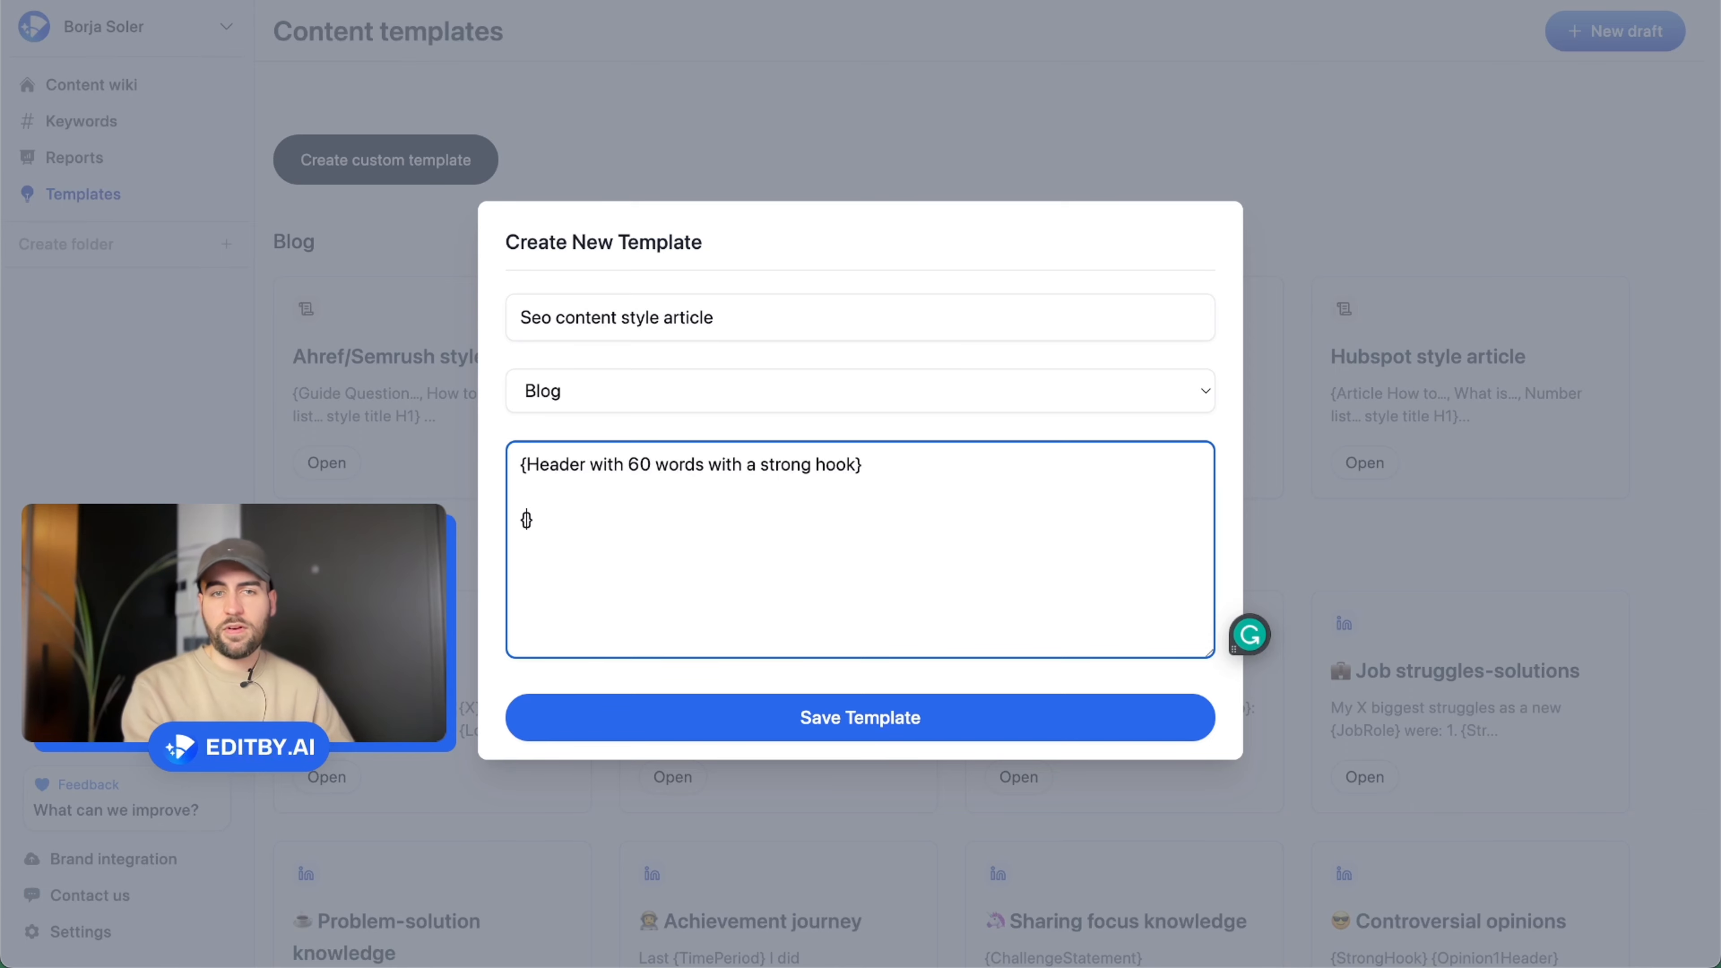
pyautogui.write('graph ')
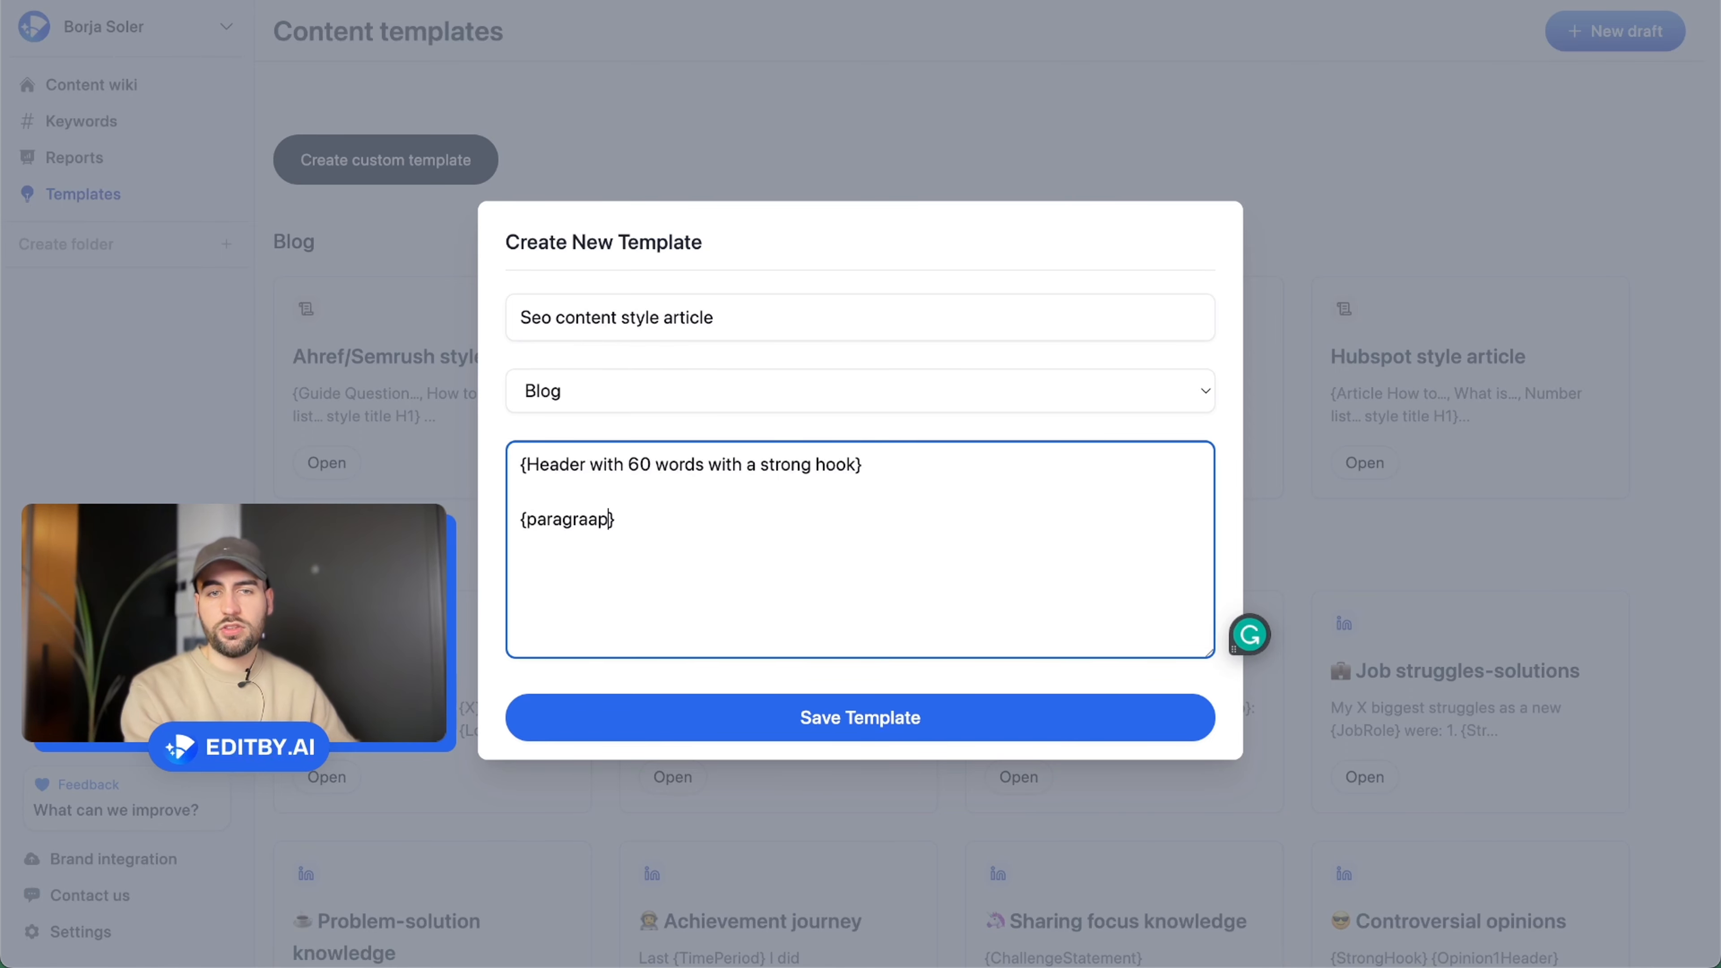
pyautogui.write('1 ')
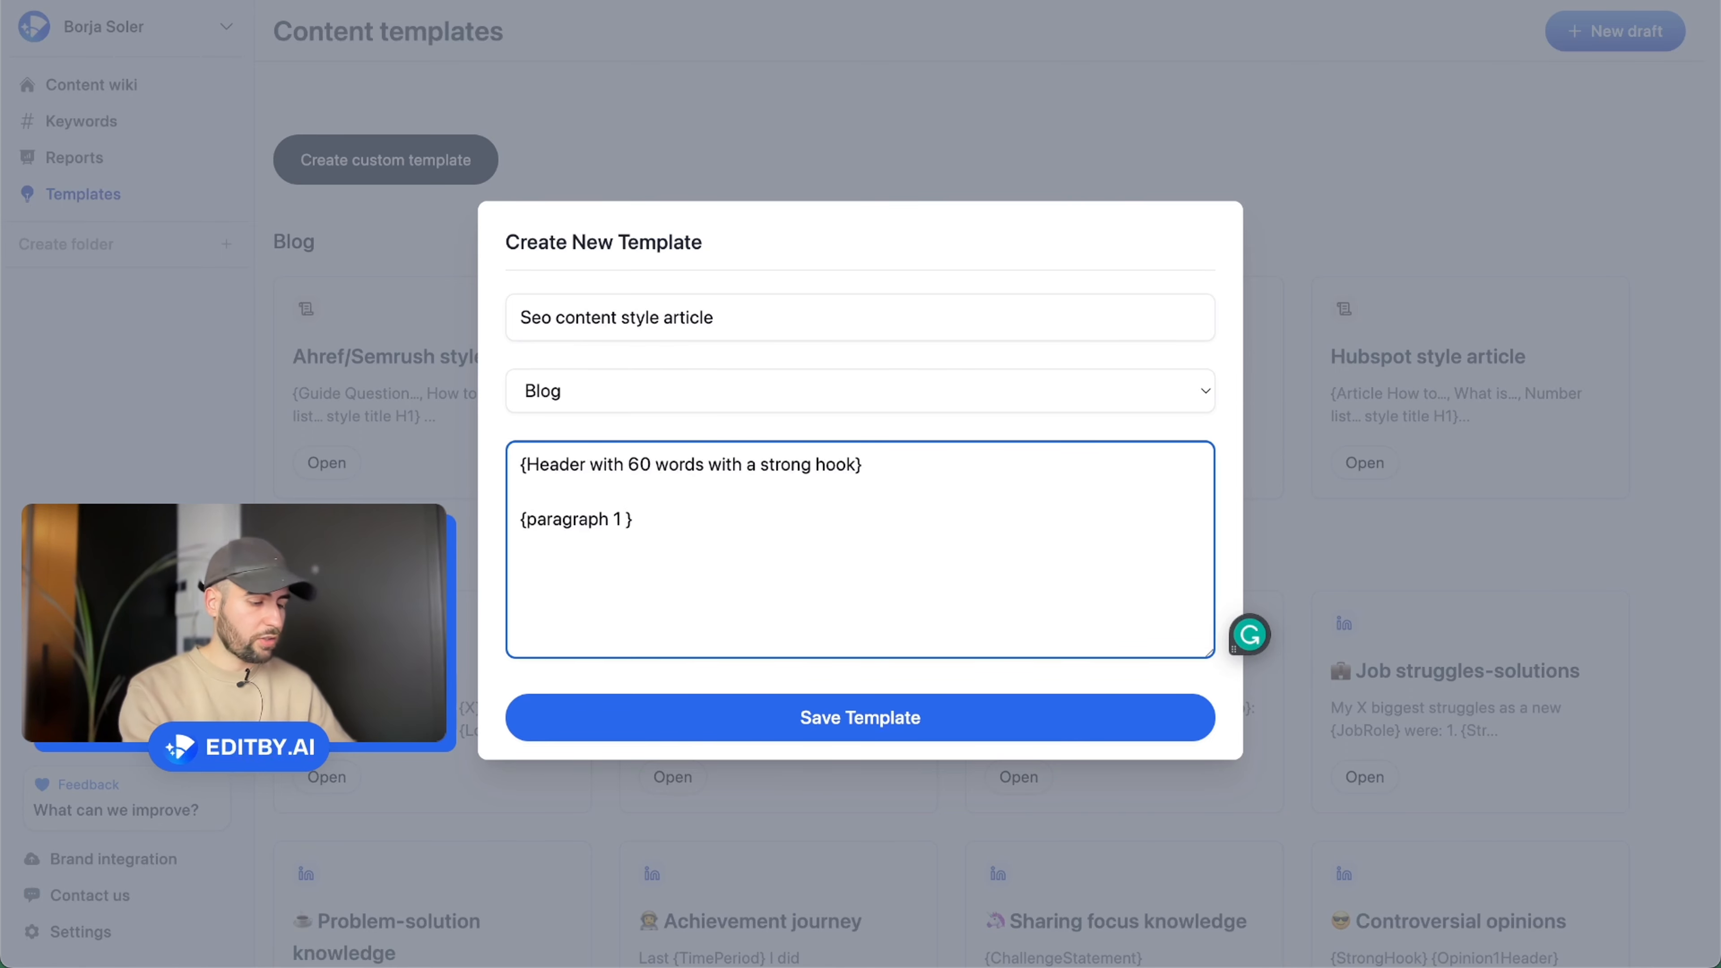
pyautogui.write('with key insi')
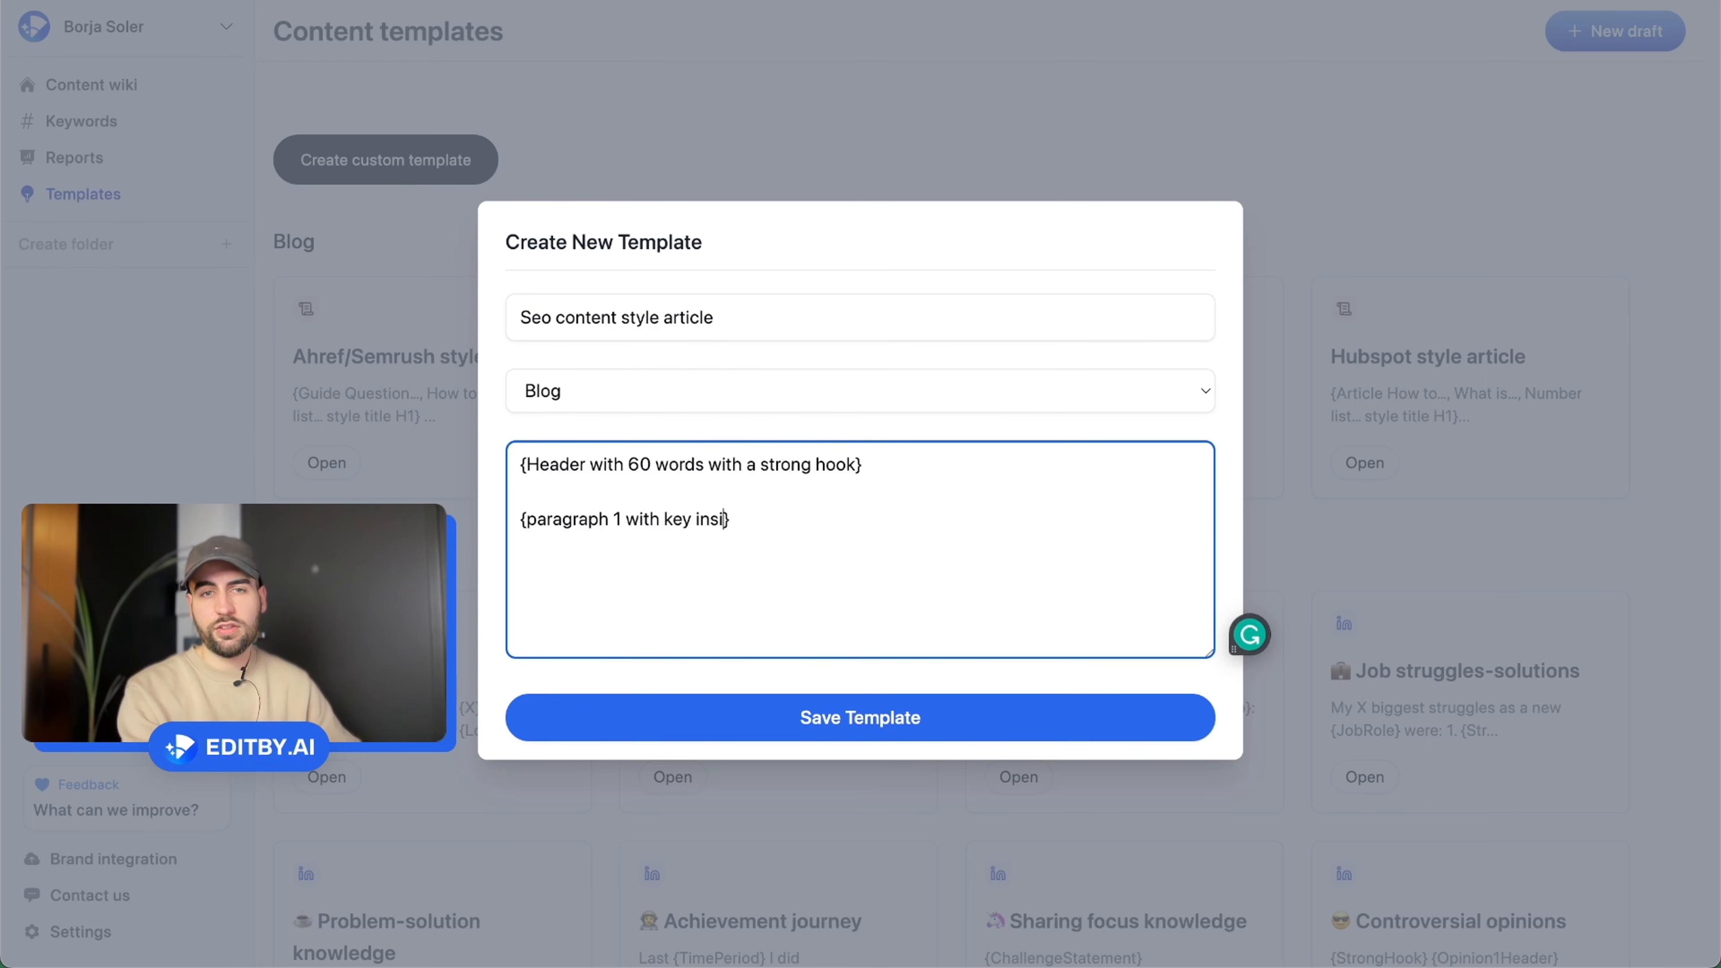
pyautogui.write('ghts and T')
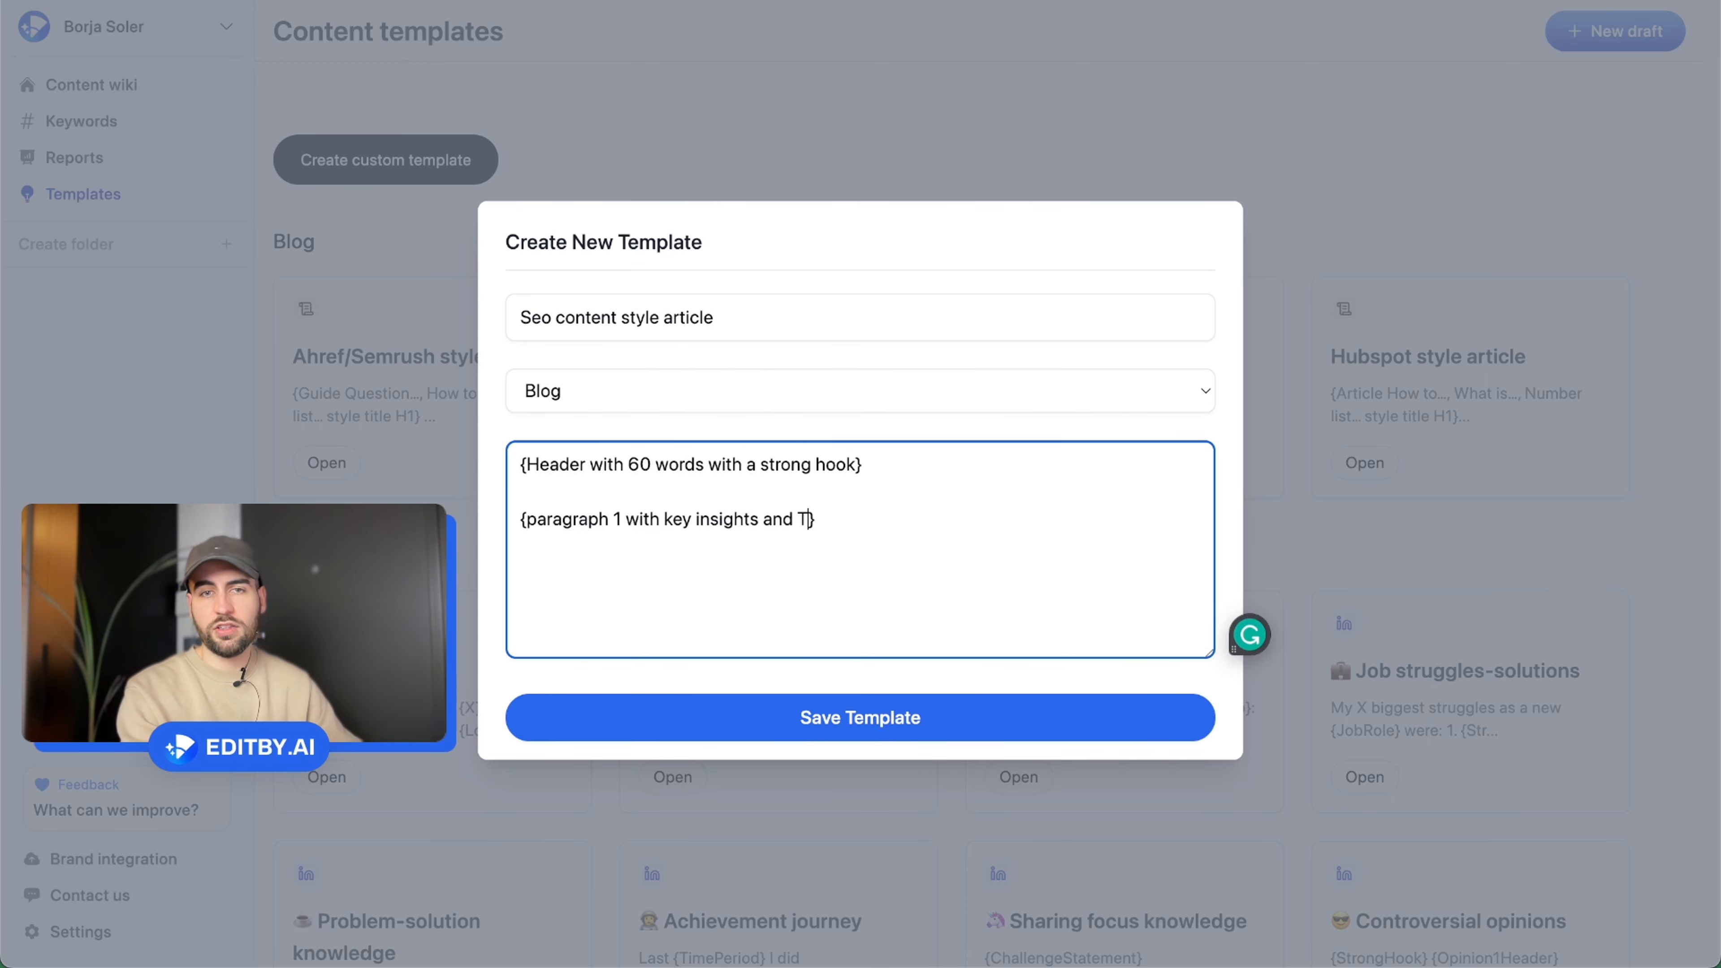
pyautogui.write('LDR')
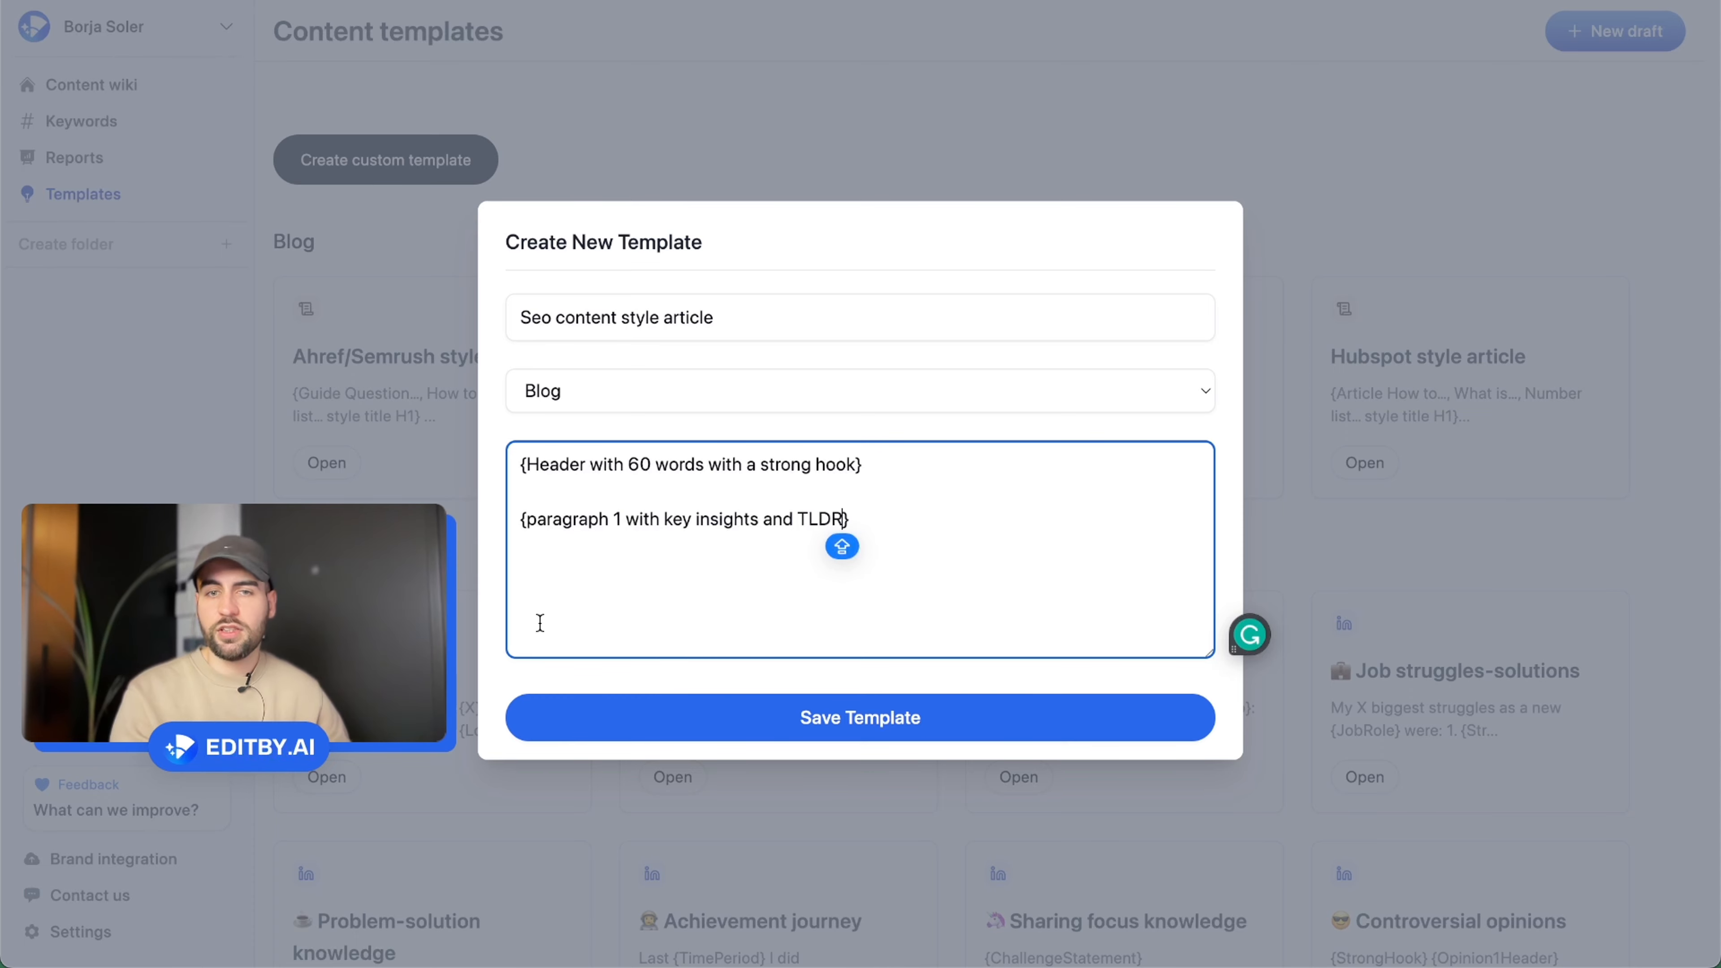
pyautogui.click(622, 596)
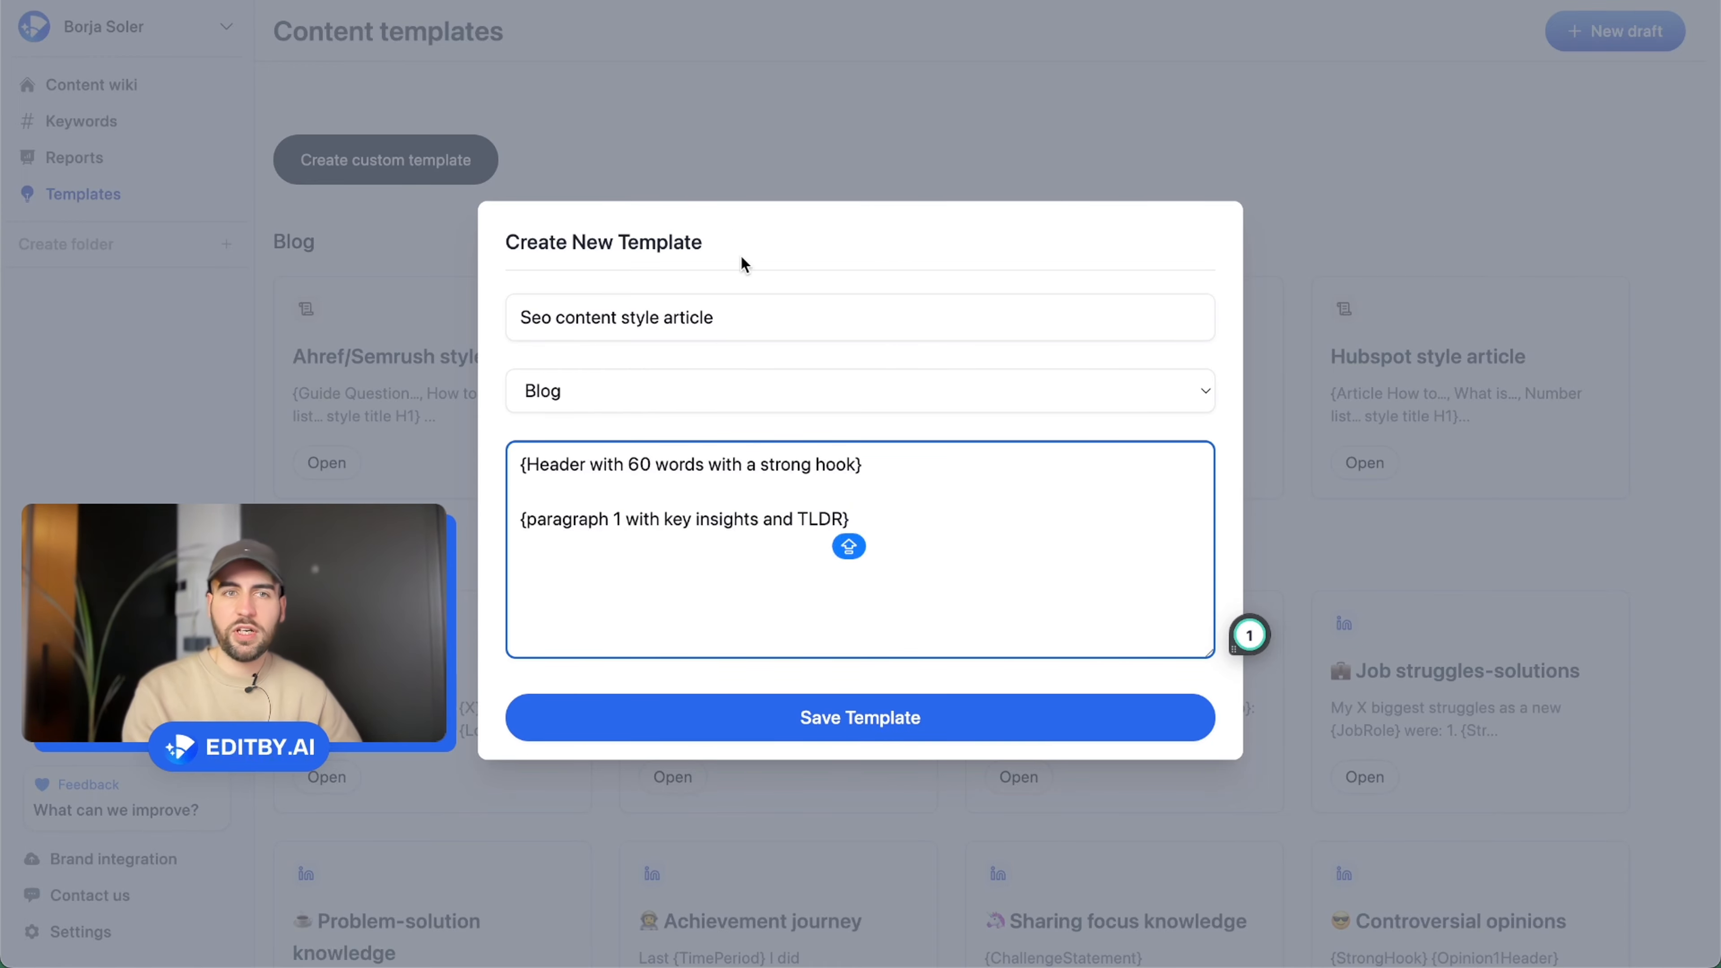
pyautogui.click(686, 139)
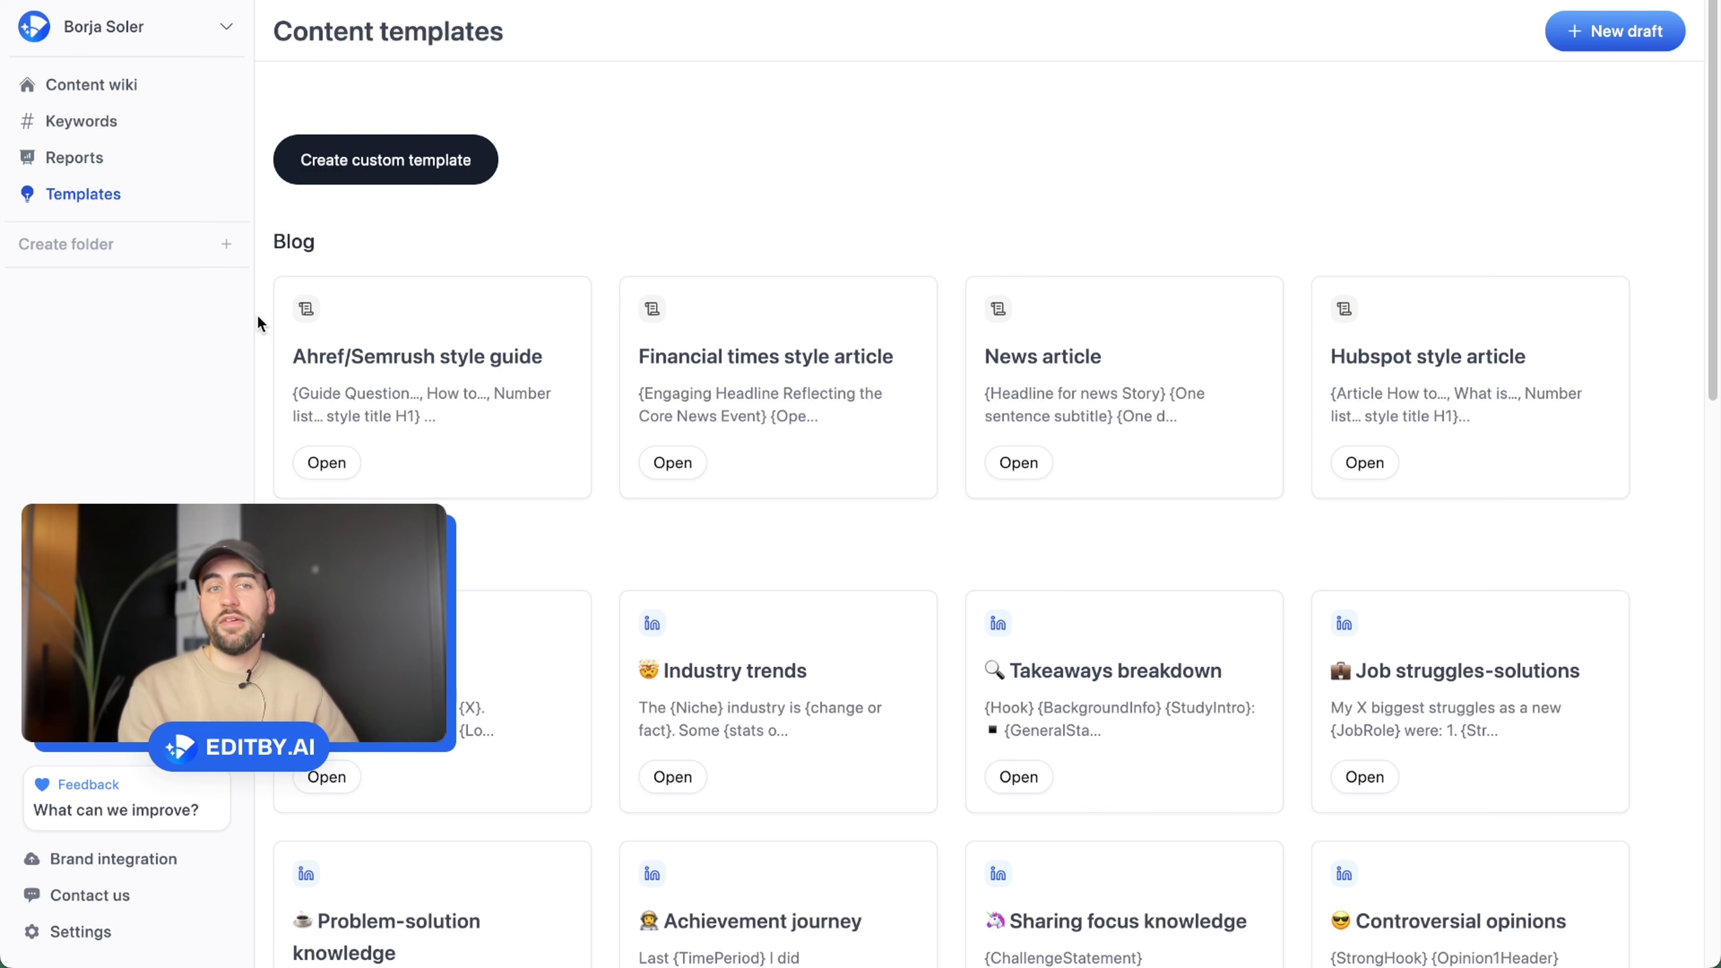
# Open the company settings and examine the company name, URL and main keywords fields
pyautogui.click(114, 934)
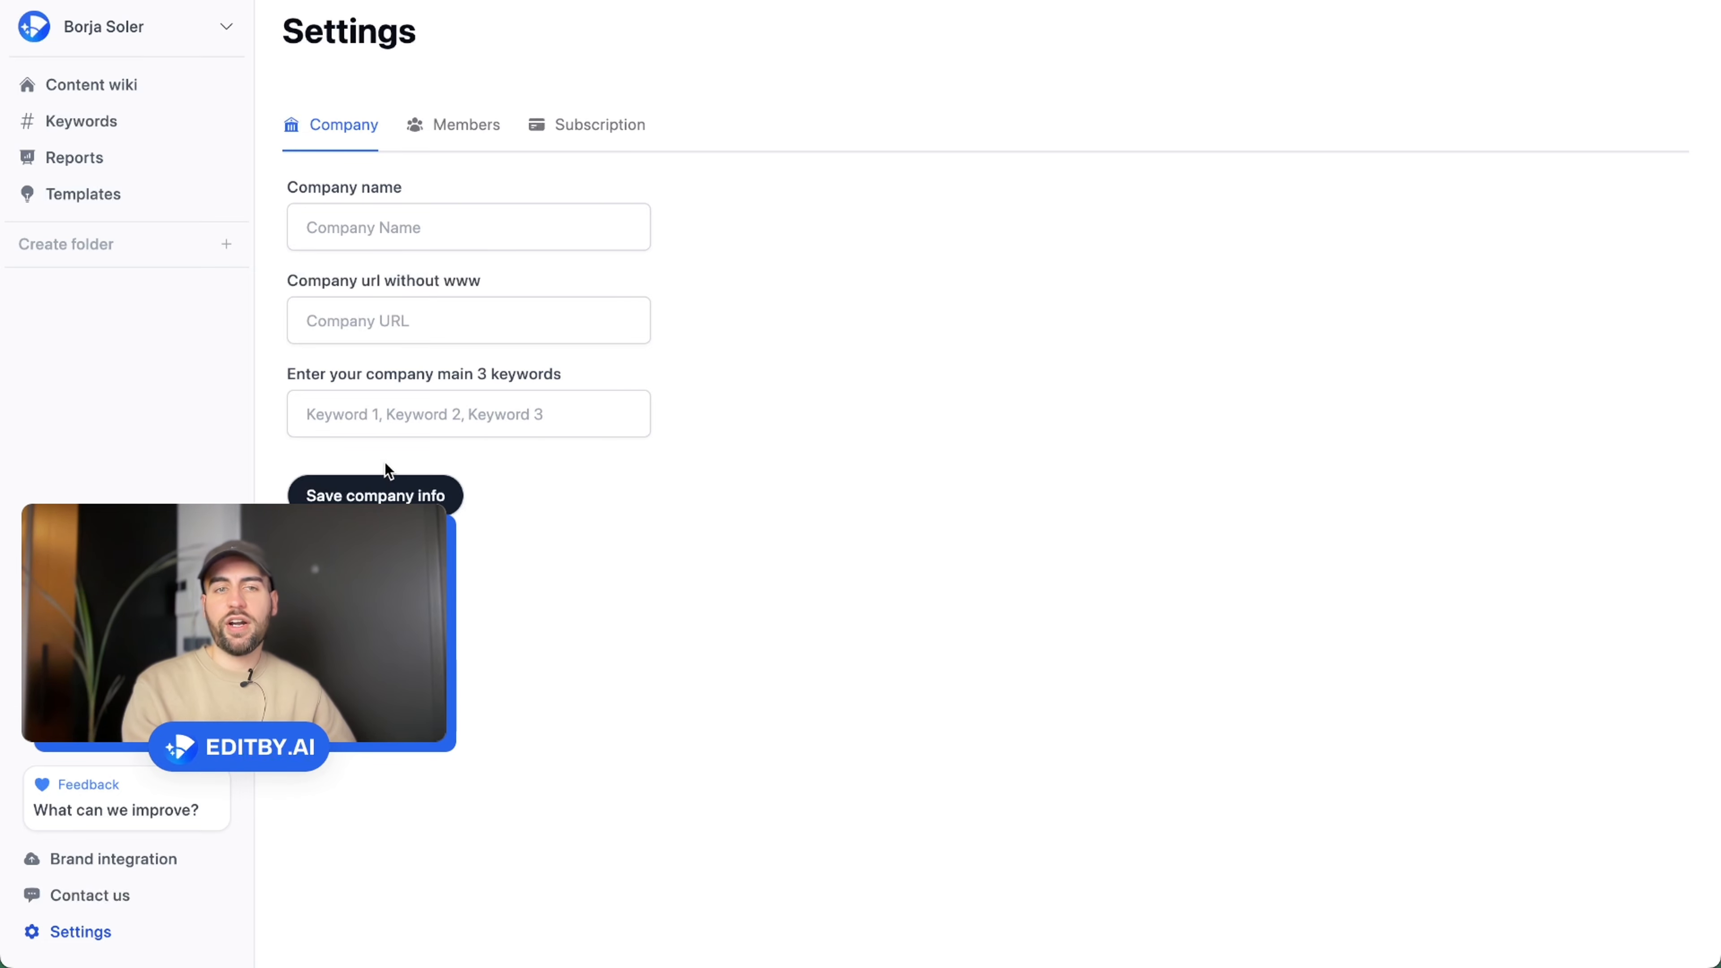
pyautogui.click(450, 422)
pyautogui.click(509, 473)
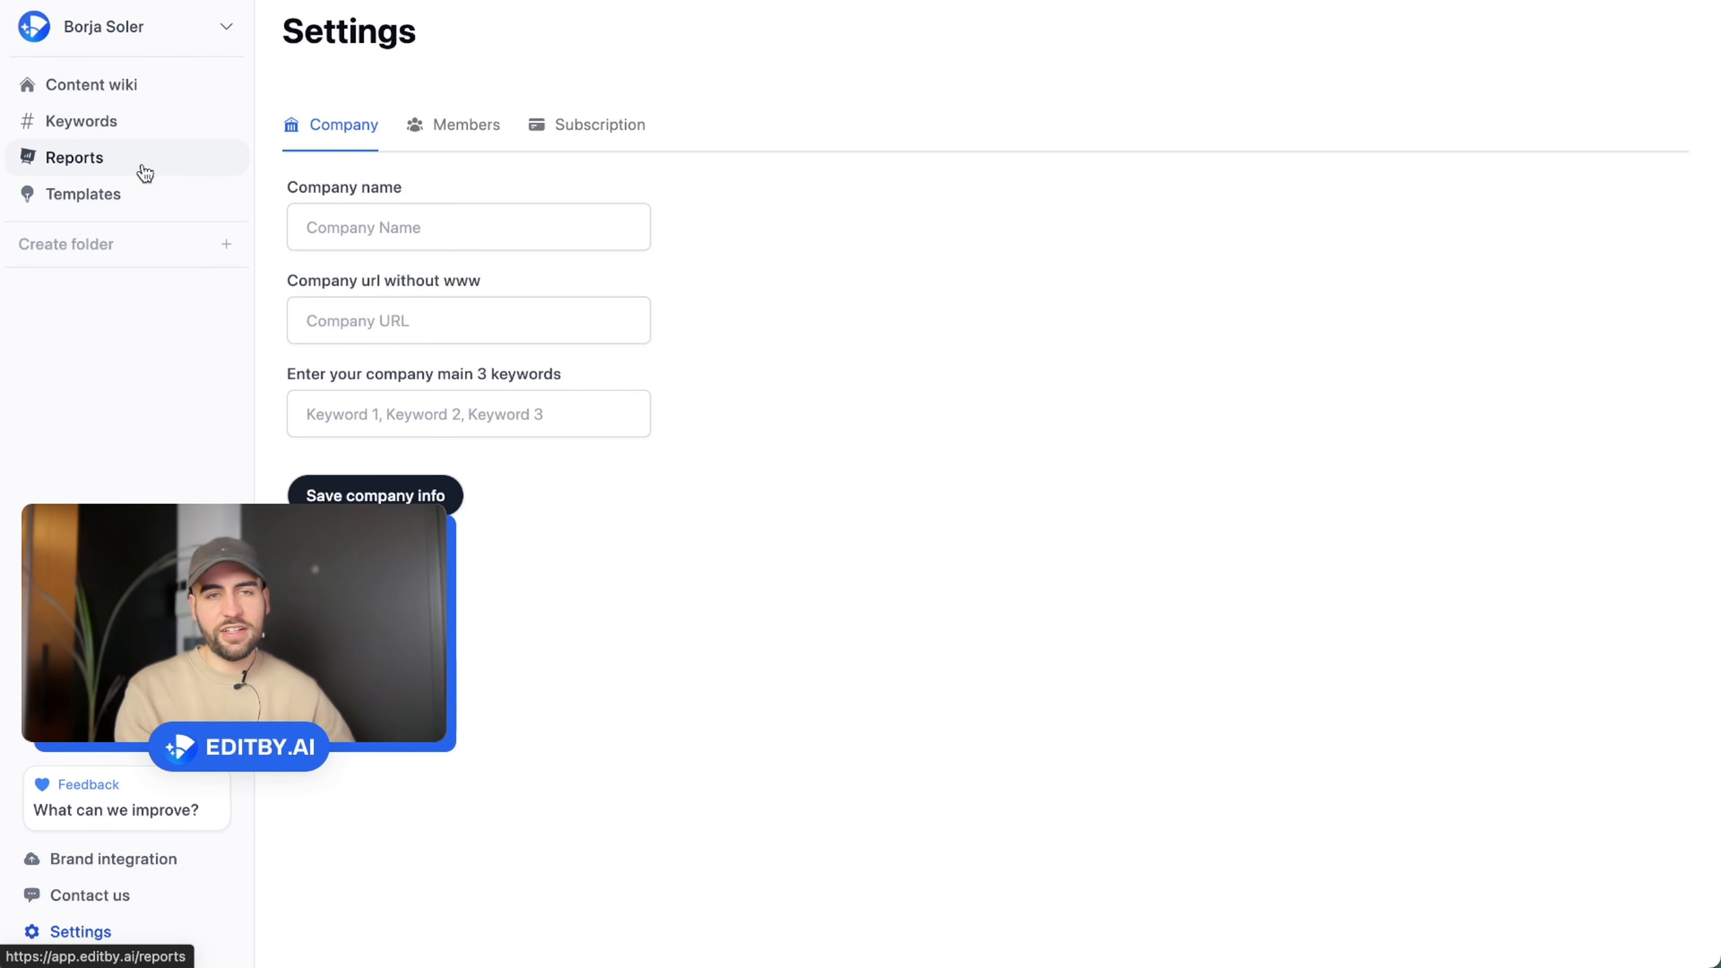
pyautogui.click(298, 227)
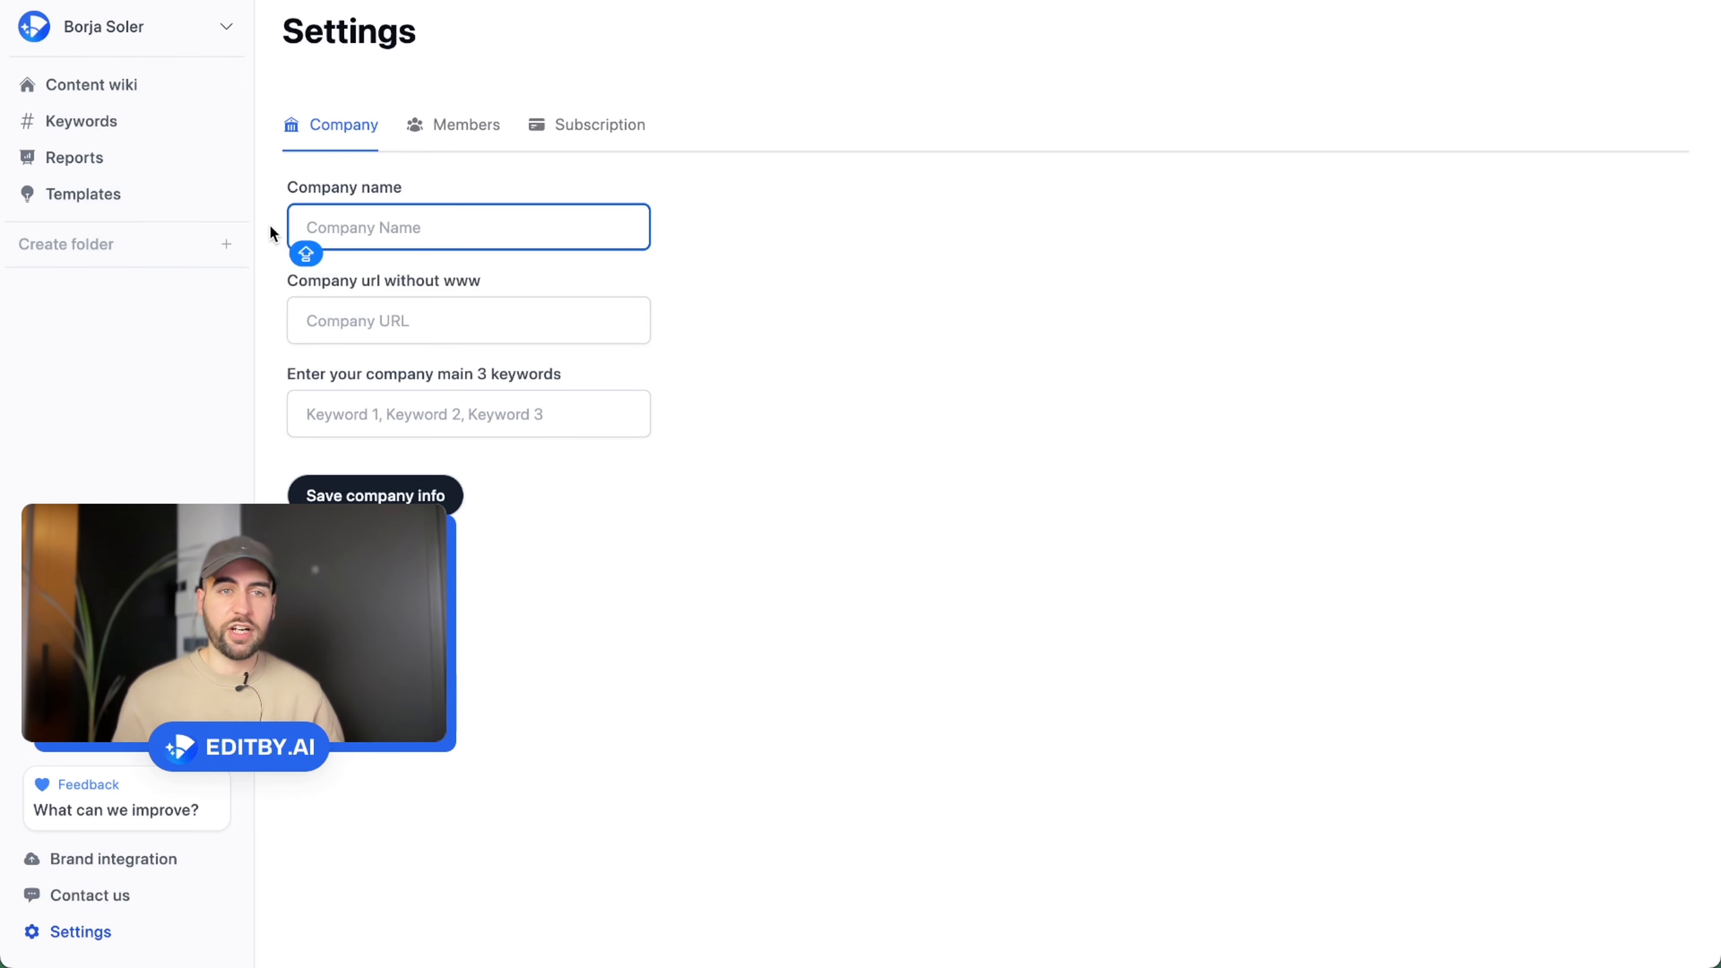
pyautogui.click(845, 153)
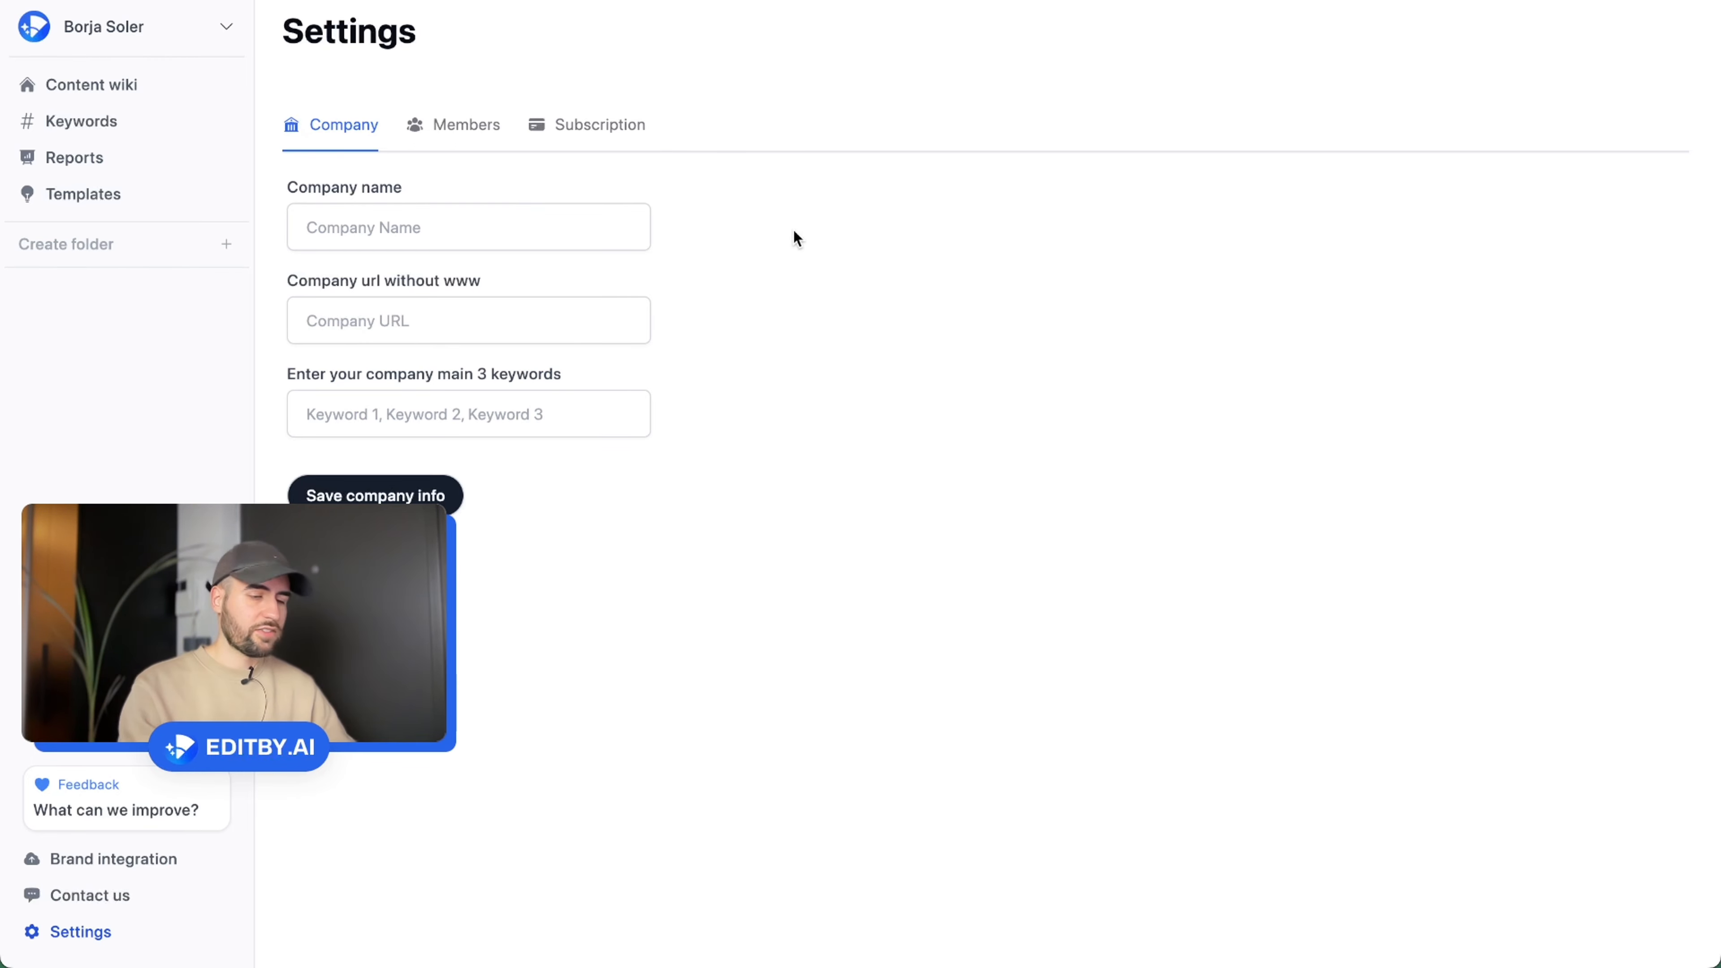
# Look up the Apollo website in a new browser tab to get its address, and return to the settings
pyautogui.press('super+t')
pyautogui.write('apo')
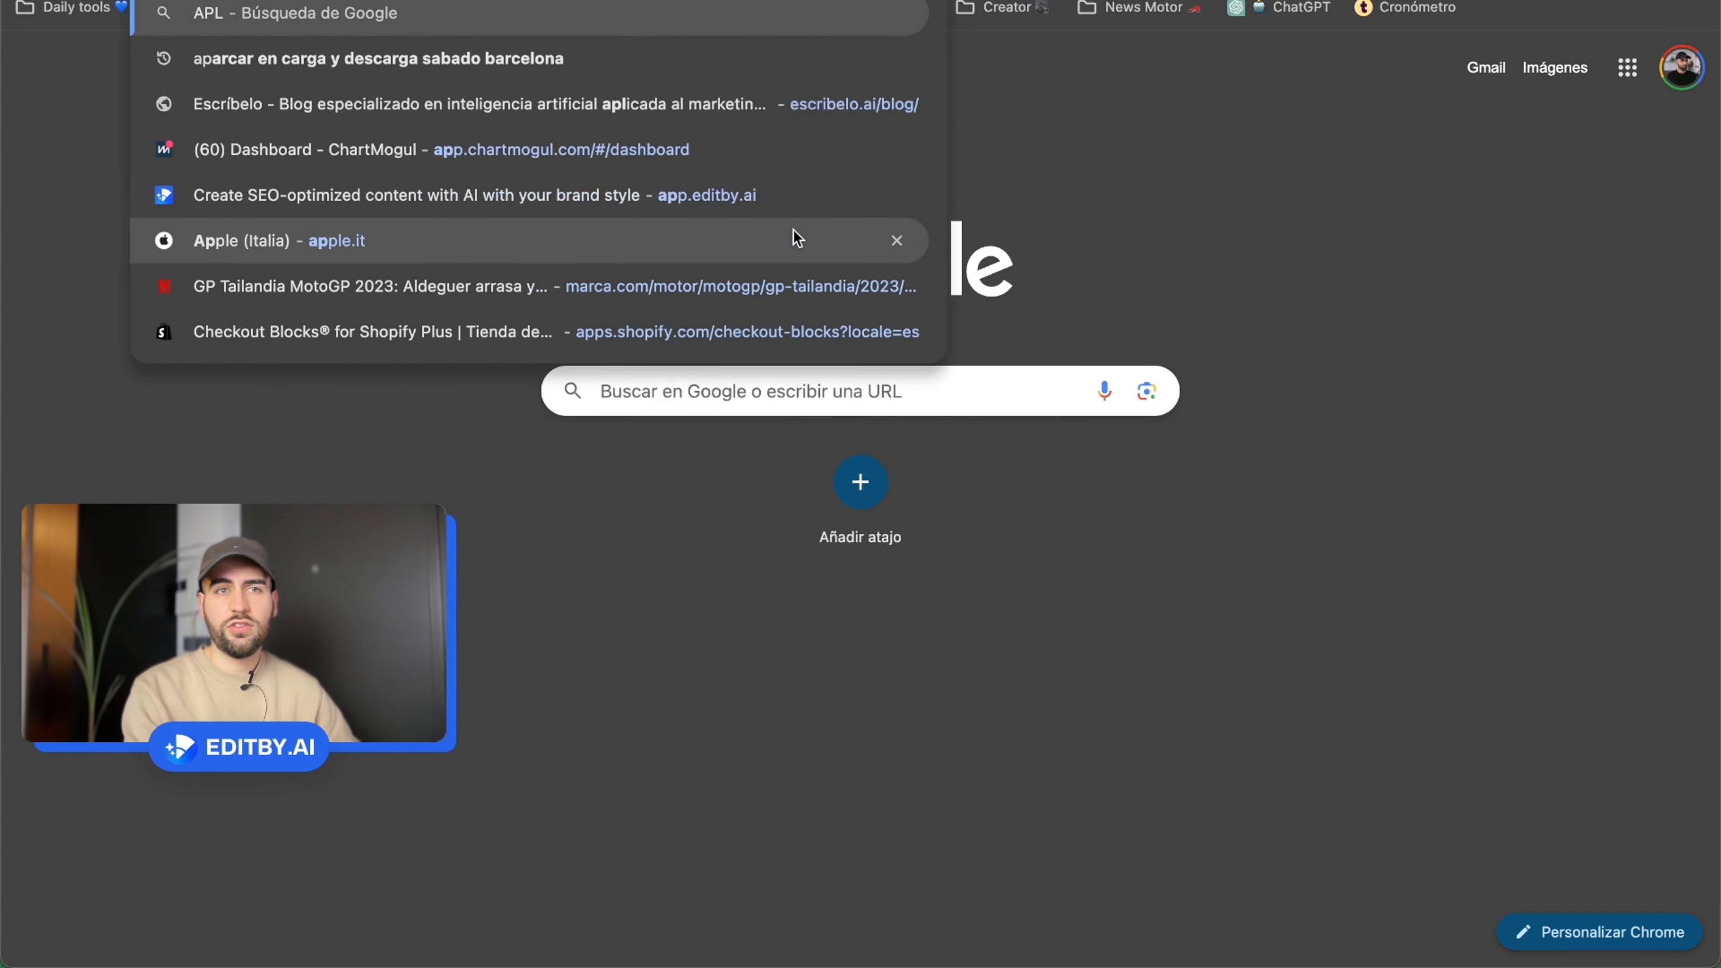
pyautogui.press('Return')
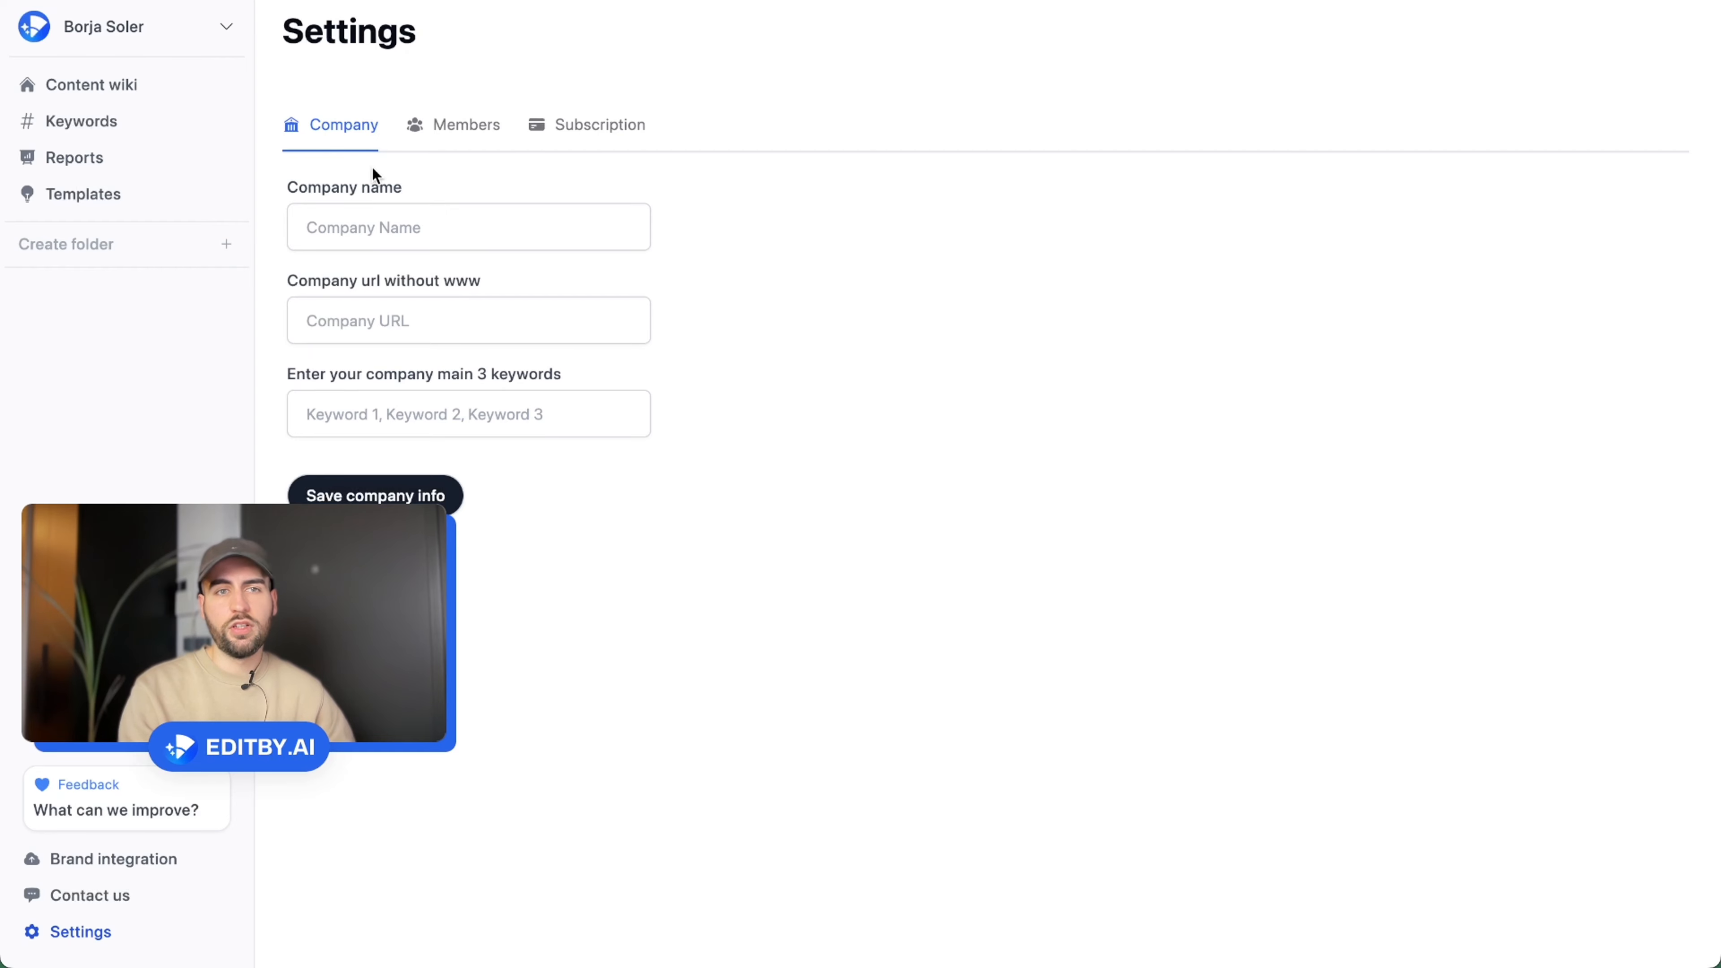
# Enter "Apollo" as the company name
pyautogui.click(379, 246)
pyautogui.write('aPOLL')
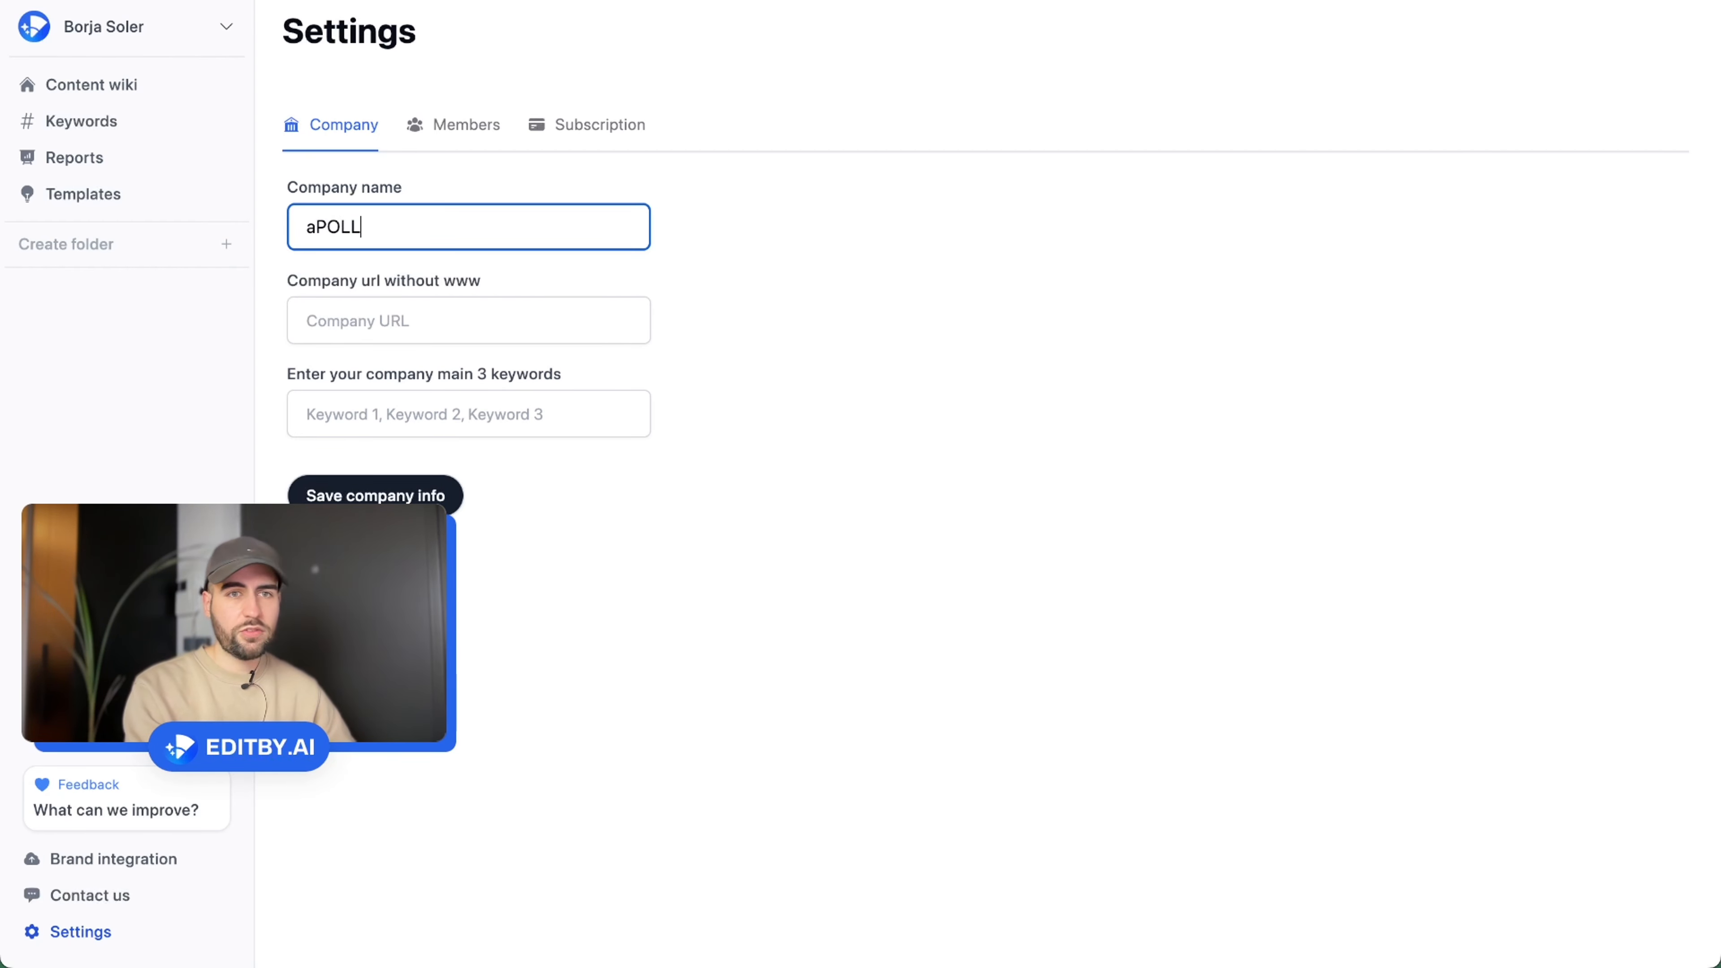
pyautogui.press('BackSpace')
pyautogui.press('BackSpace')
pyautogui.press('BackSpace')
pyautogui.press('BackSpace')
pyautogui.write('Apollo')
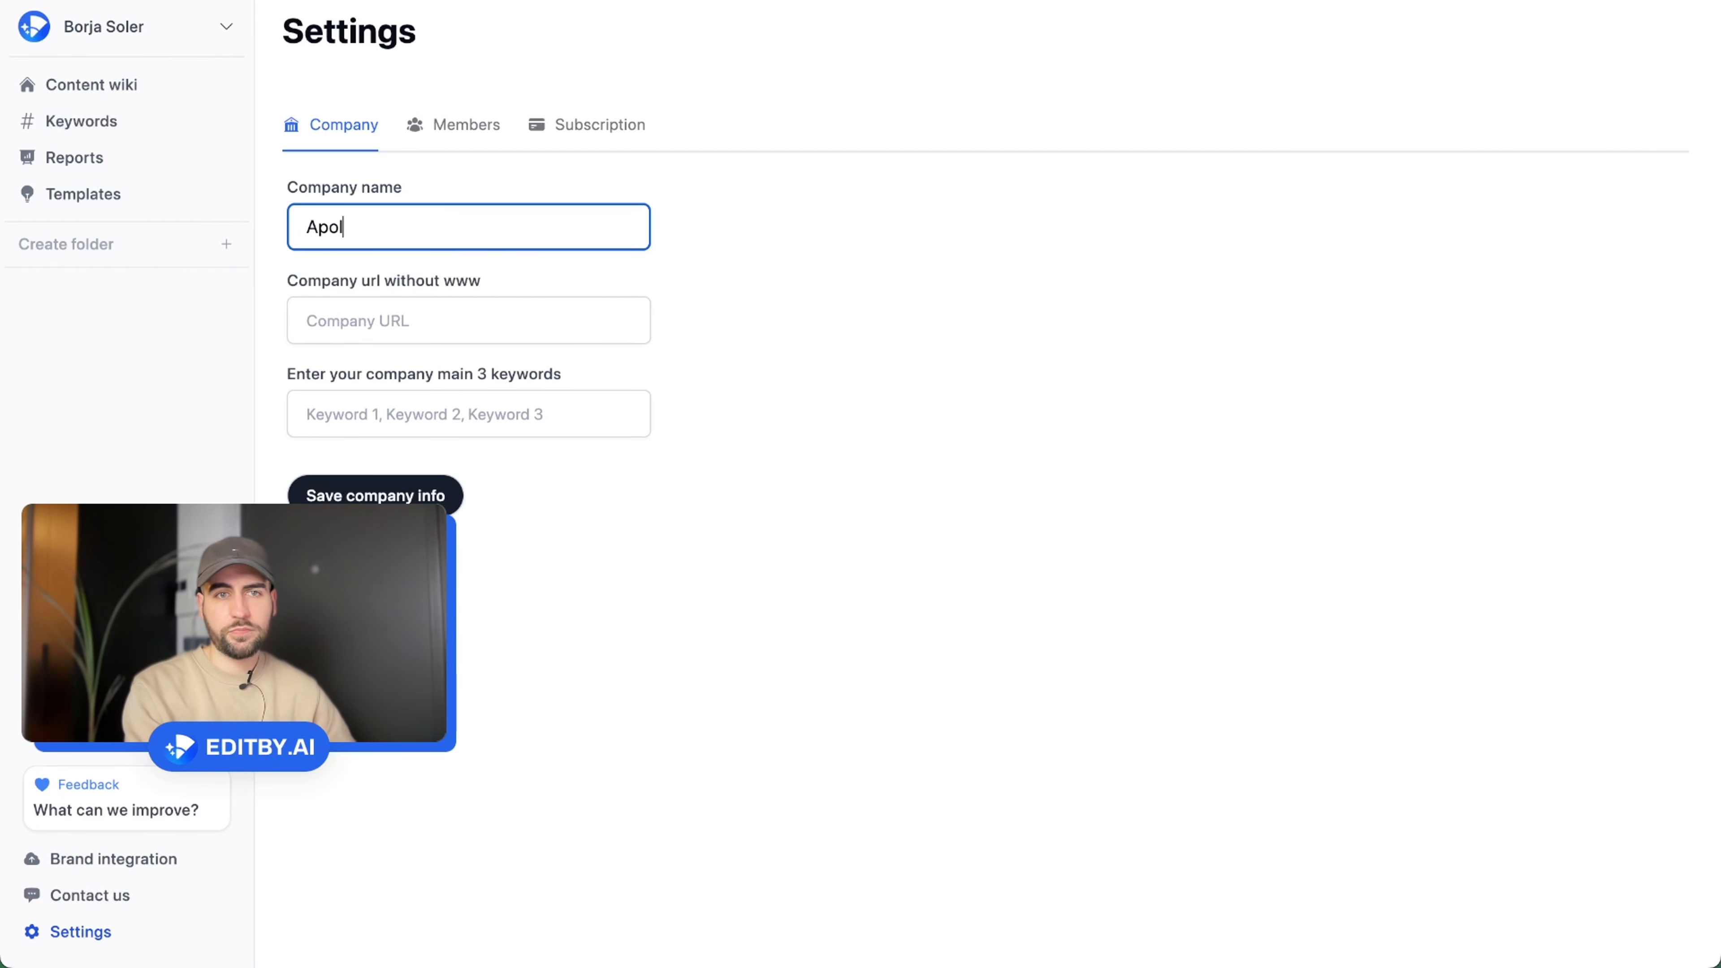
pyautogui.press('Tab')
pyautogui.write('https://www.apollo.io/')
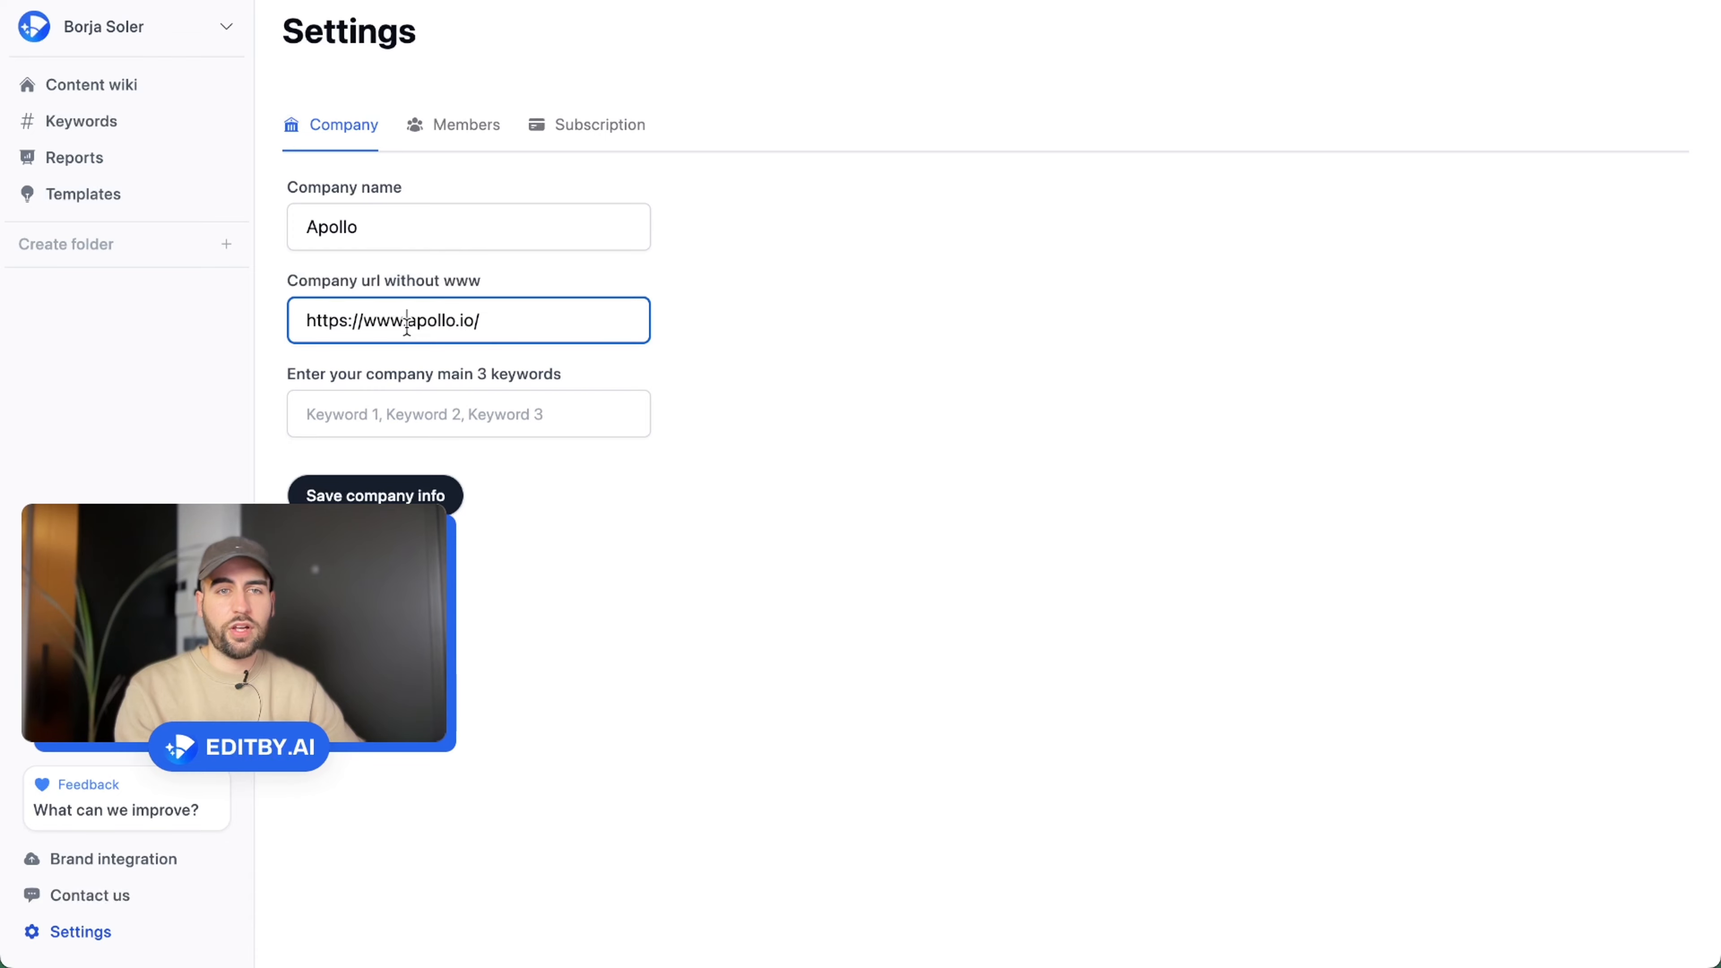
pyautogui.moveTo(409, 324); pyautogui.dragTo(302, 326)
pyautogui.press('BackSpace')
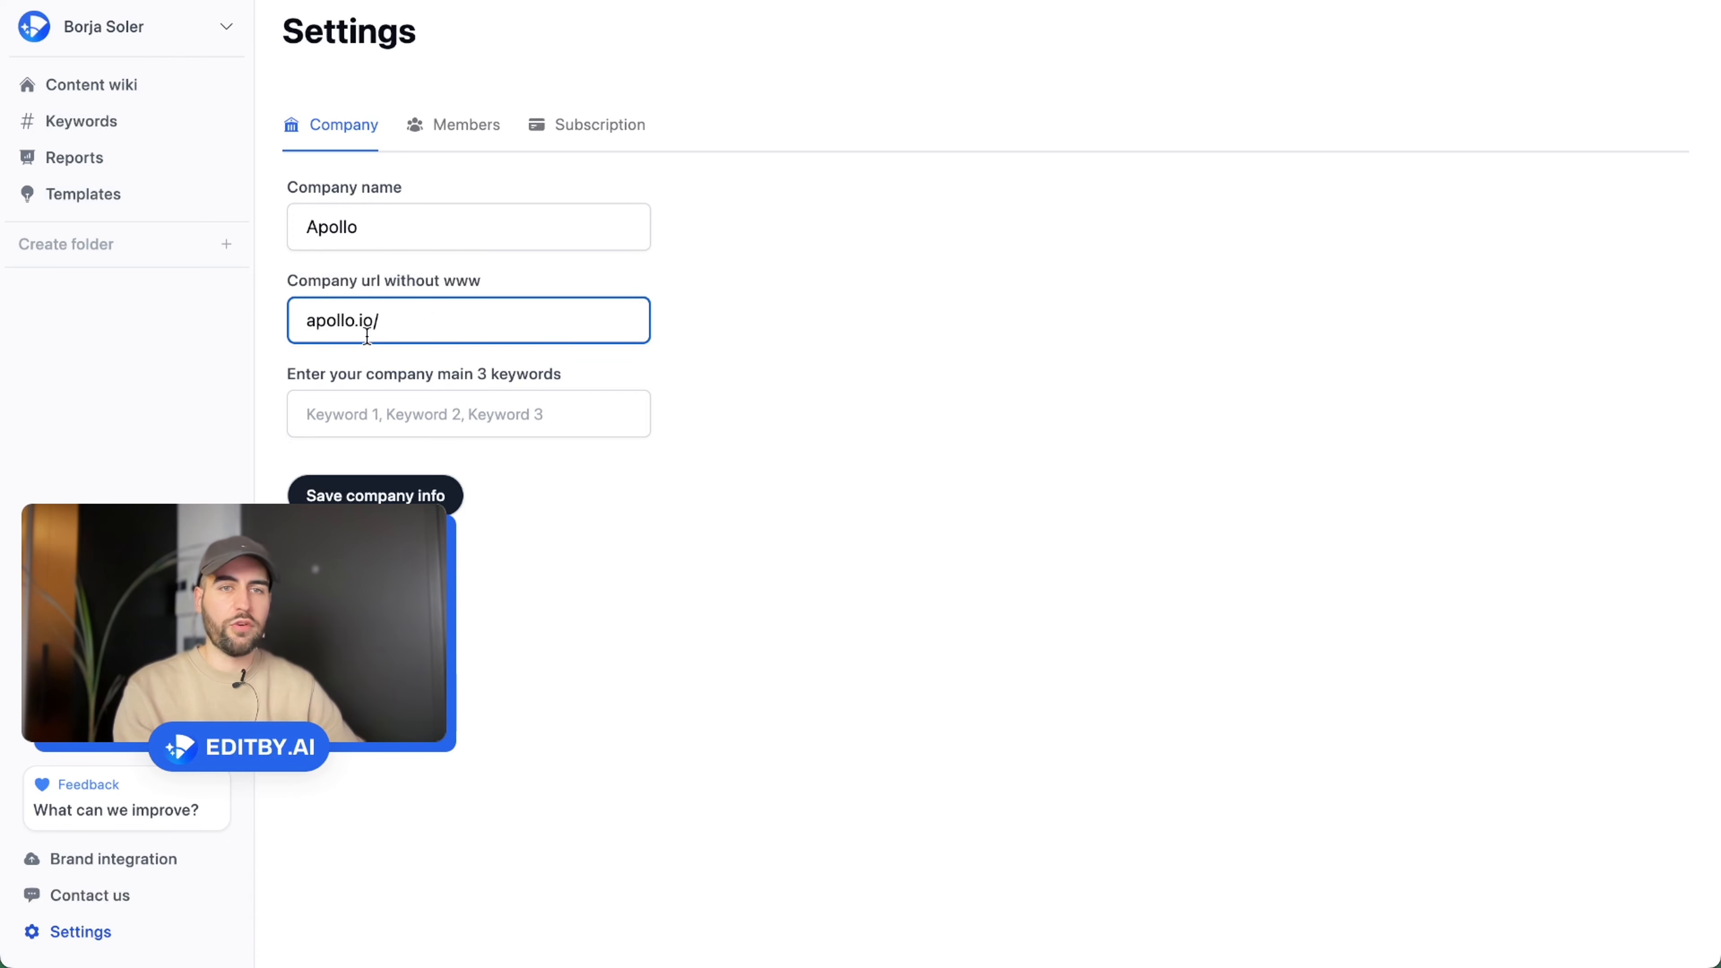
pyautogui.press('BackSpace')
# Enter "b2b sales, sales, email sales" as the company's three main keywords and save the company info
pyautogui.click(364, 424)
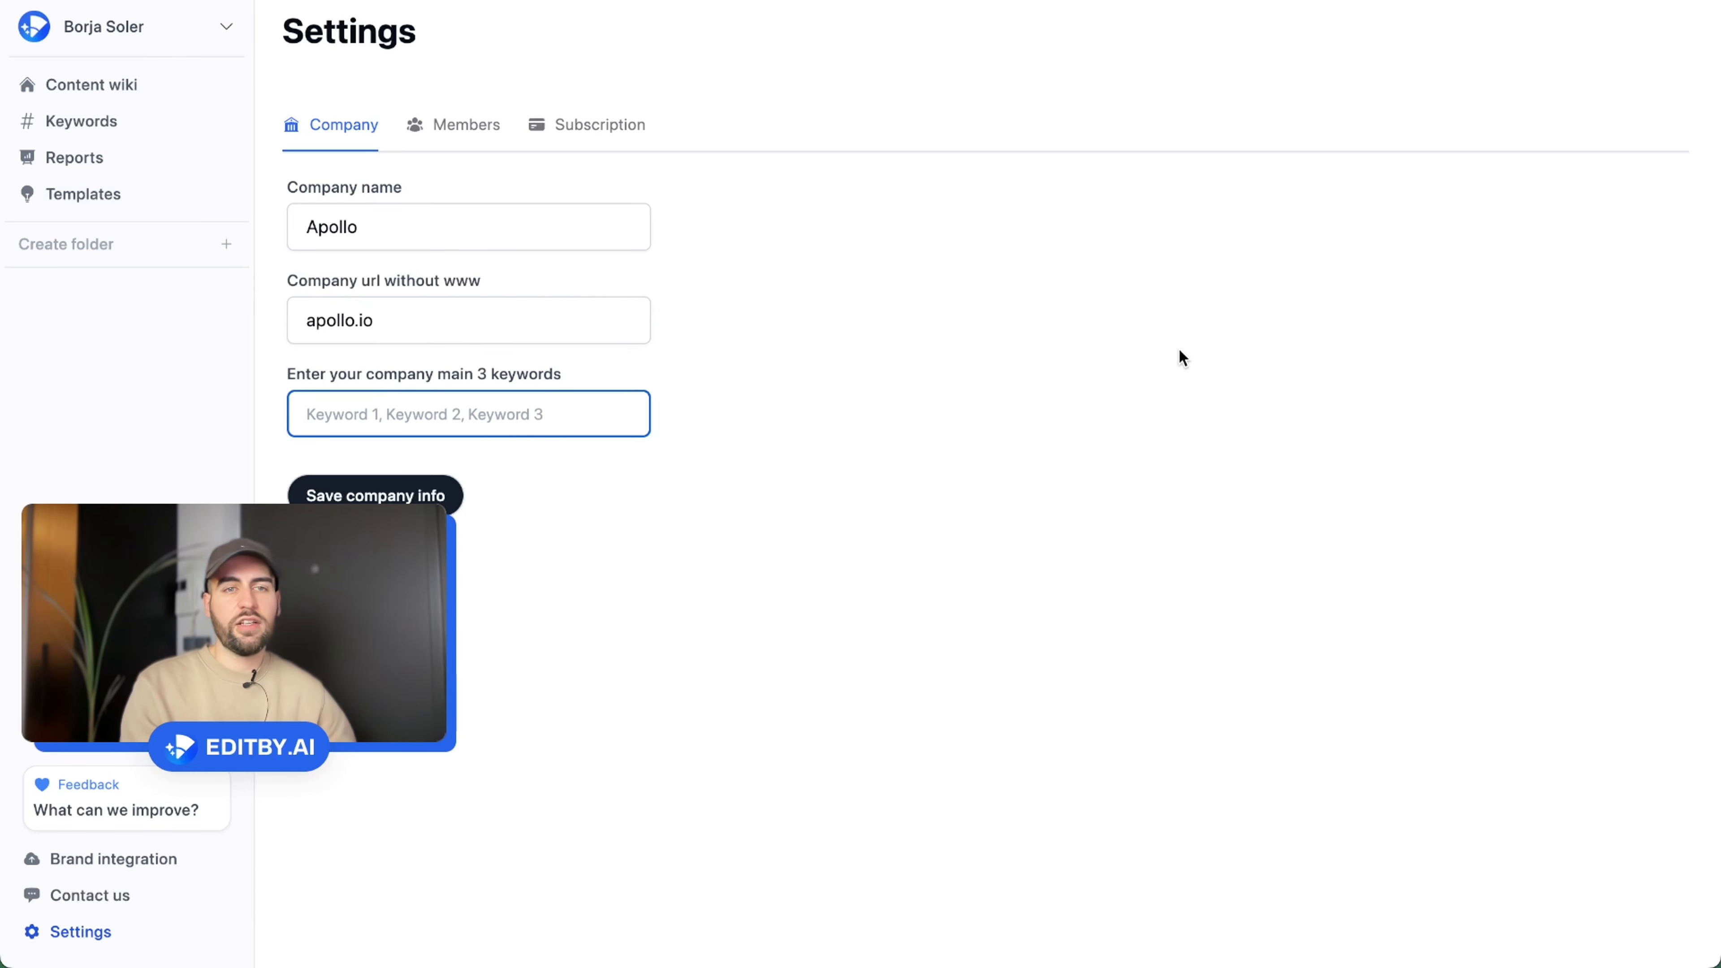
pyautogui.write('b2b ')
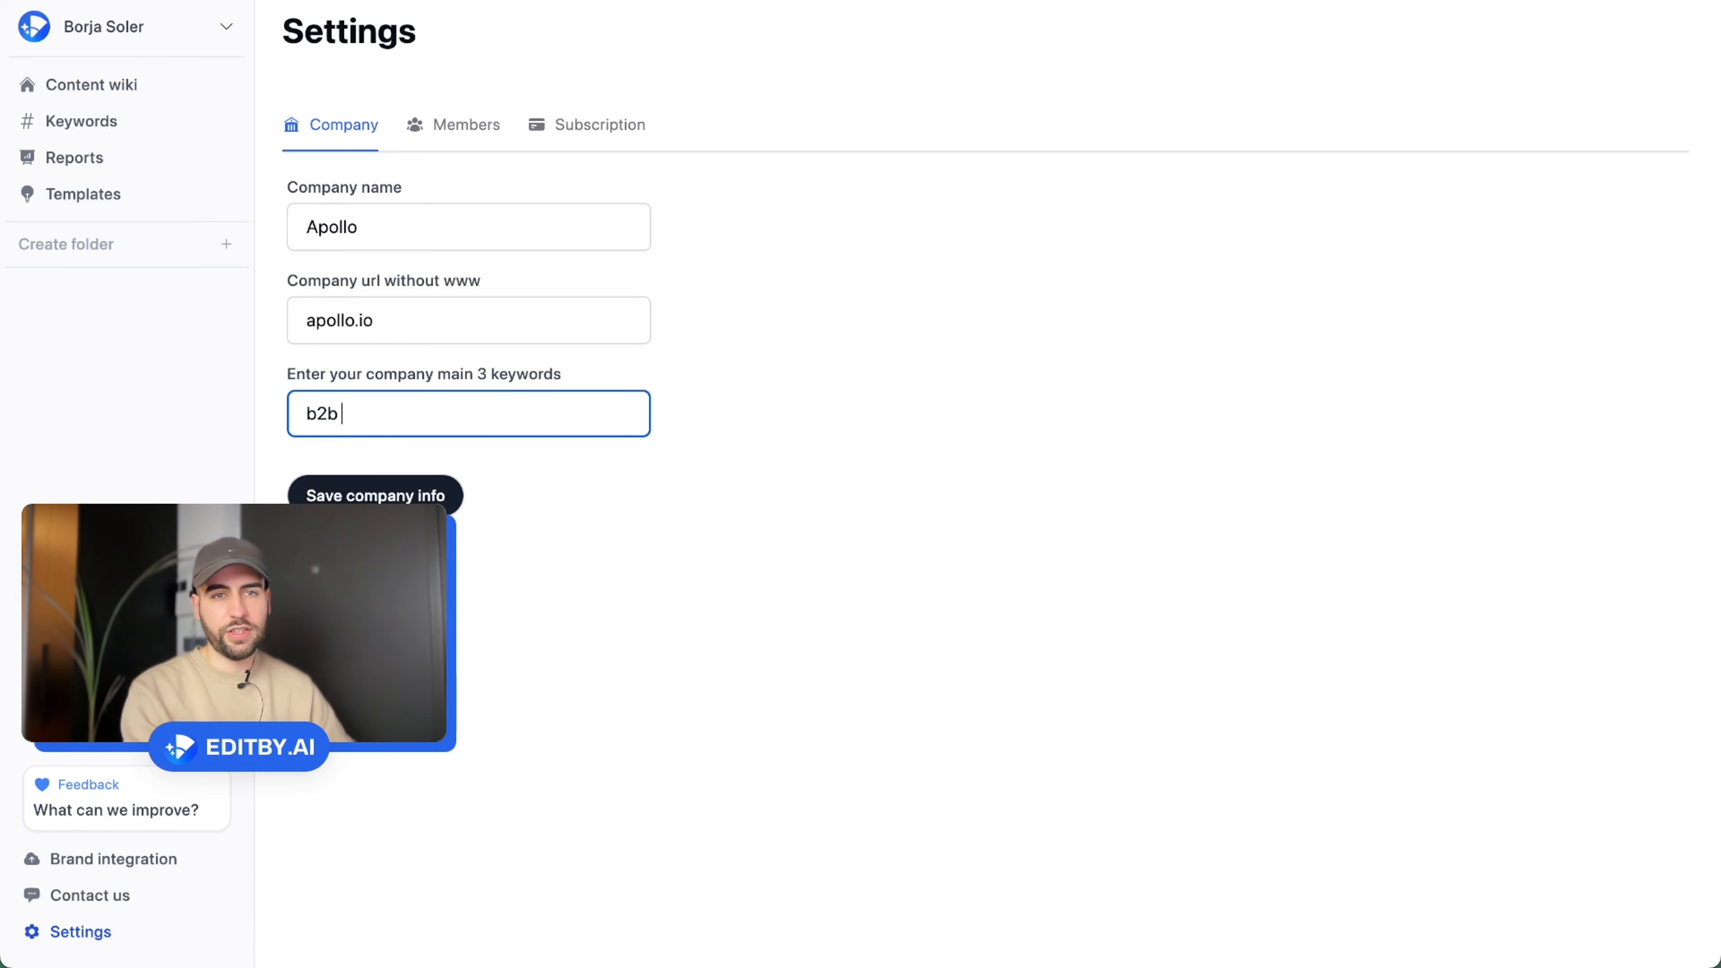
pyautogui.write('sales, sales')
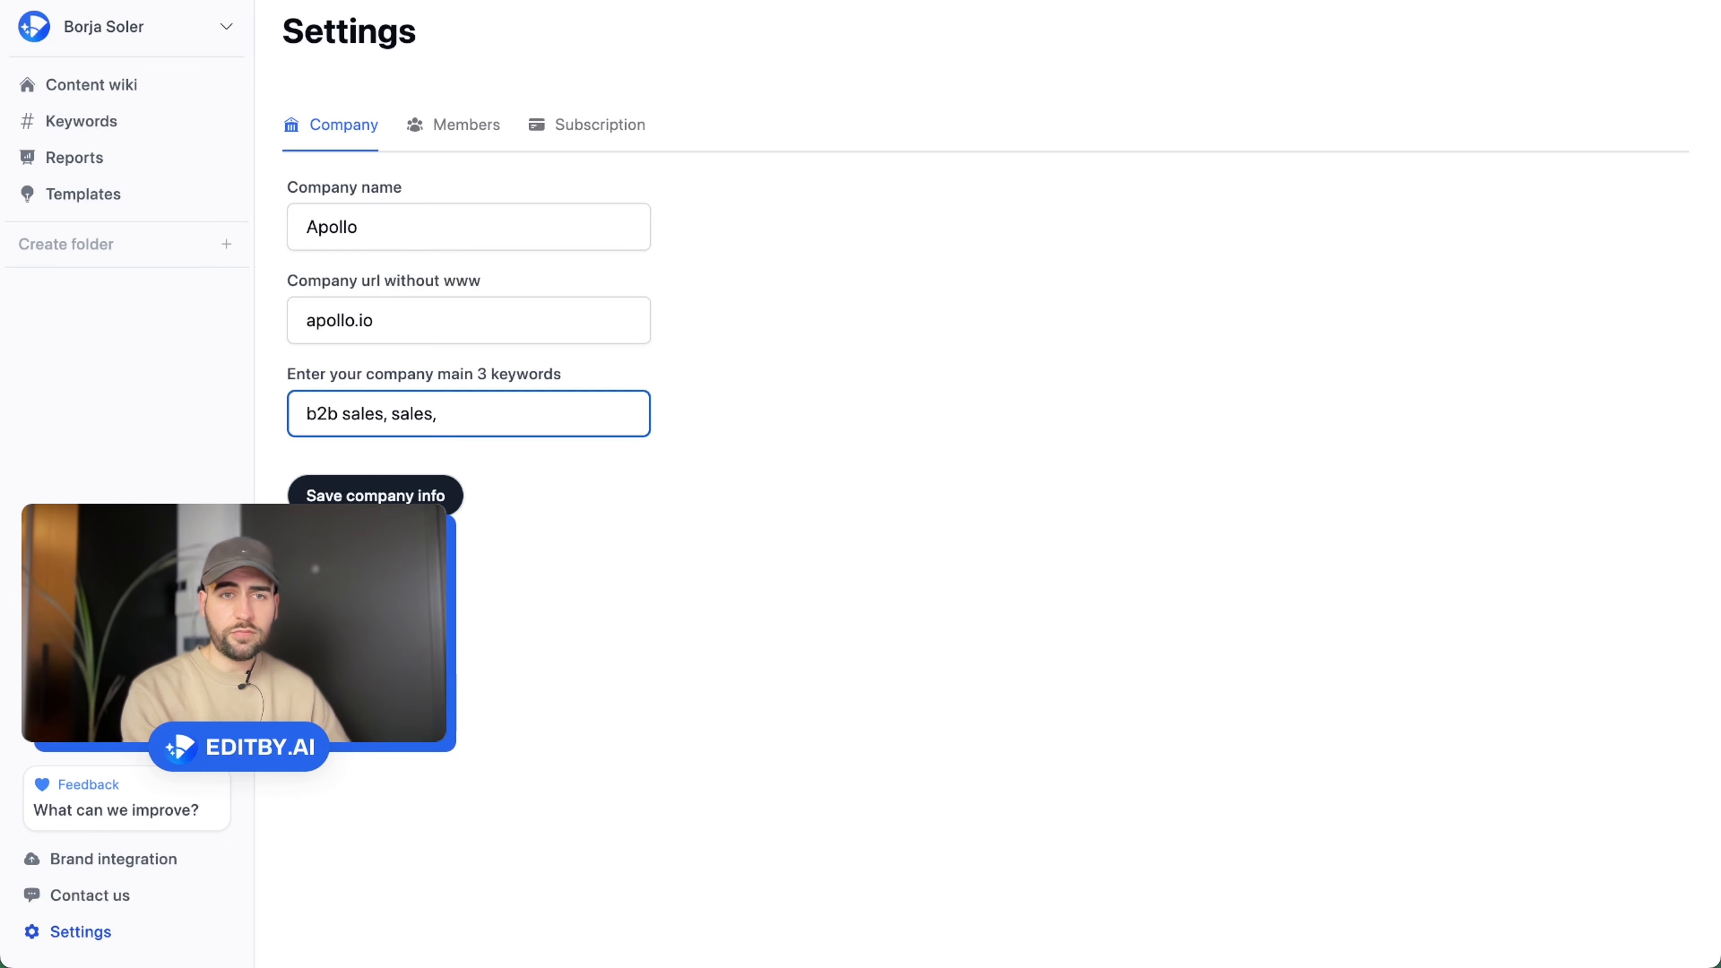
pyautogui.write(', ema')
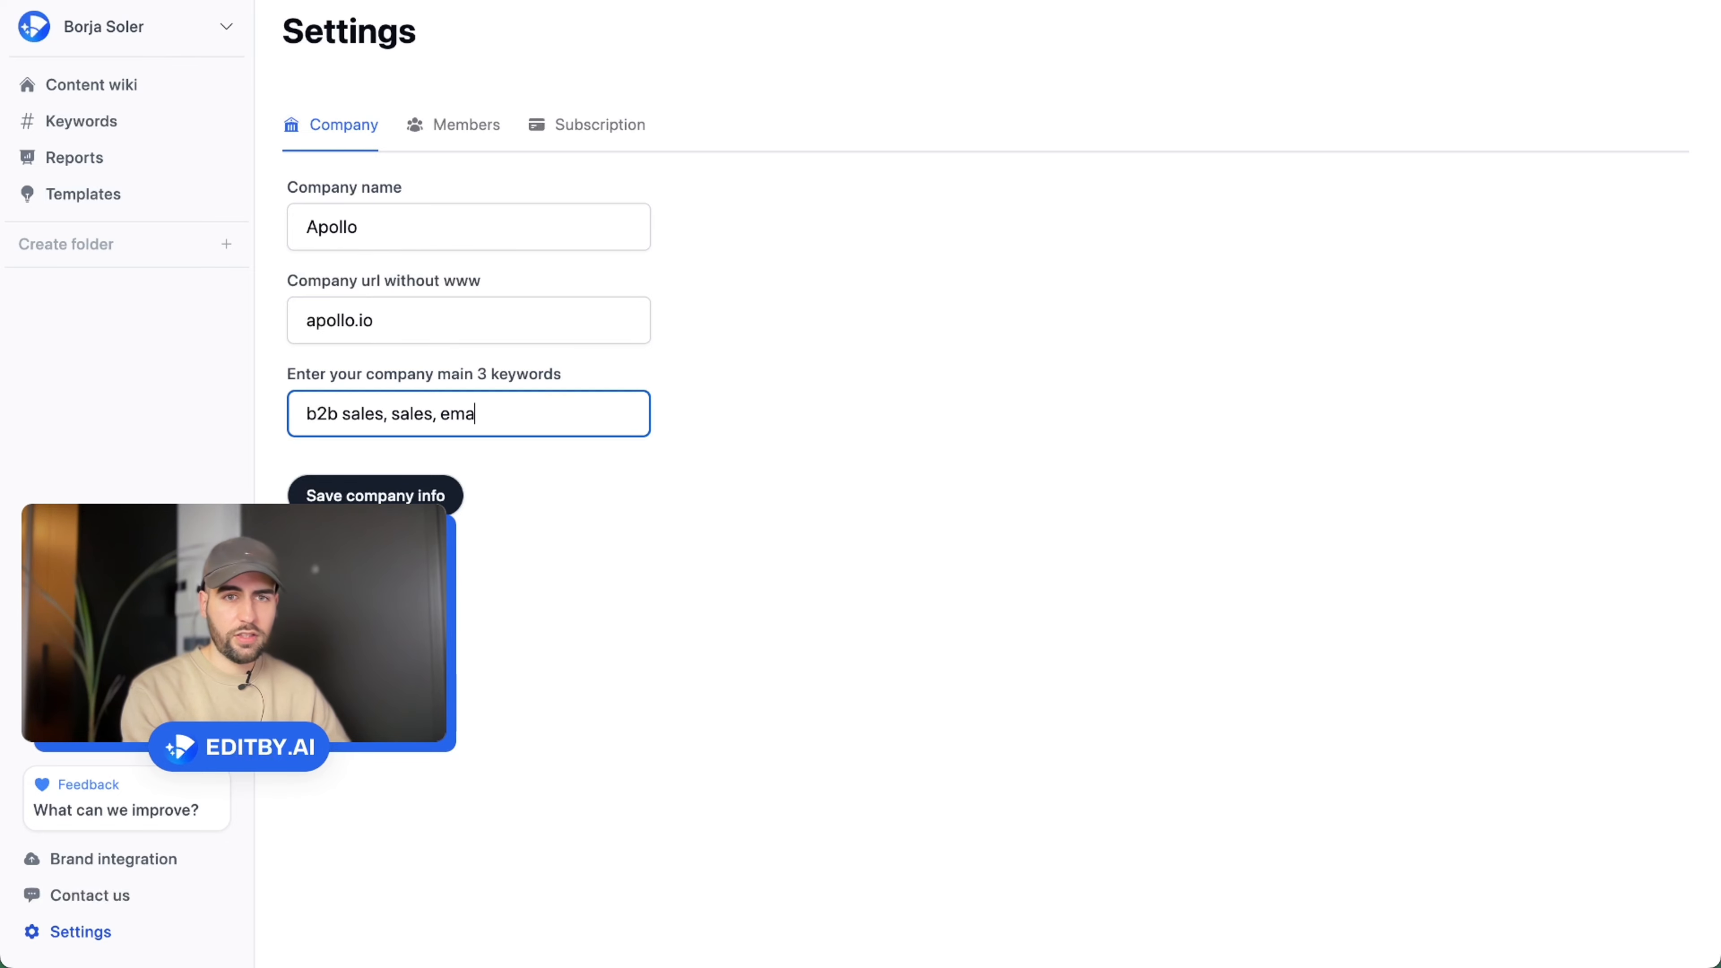
pyautogui.write('il sales')
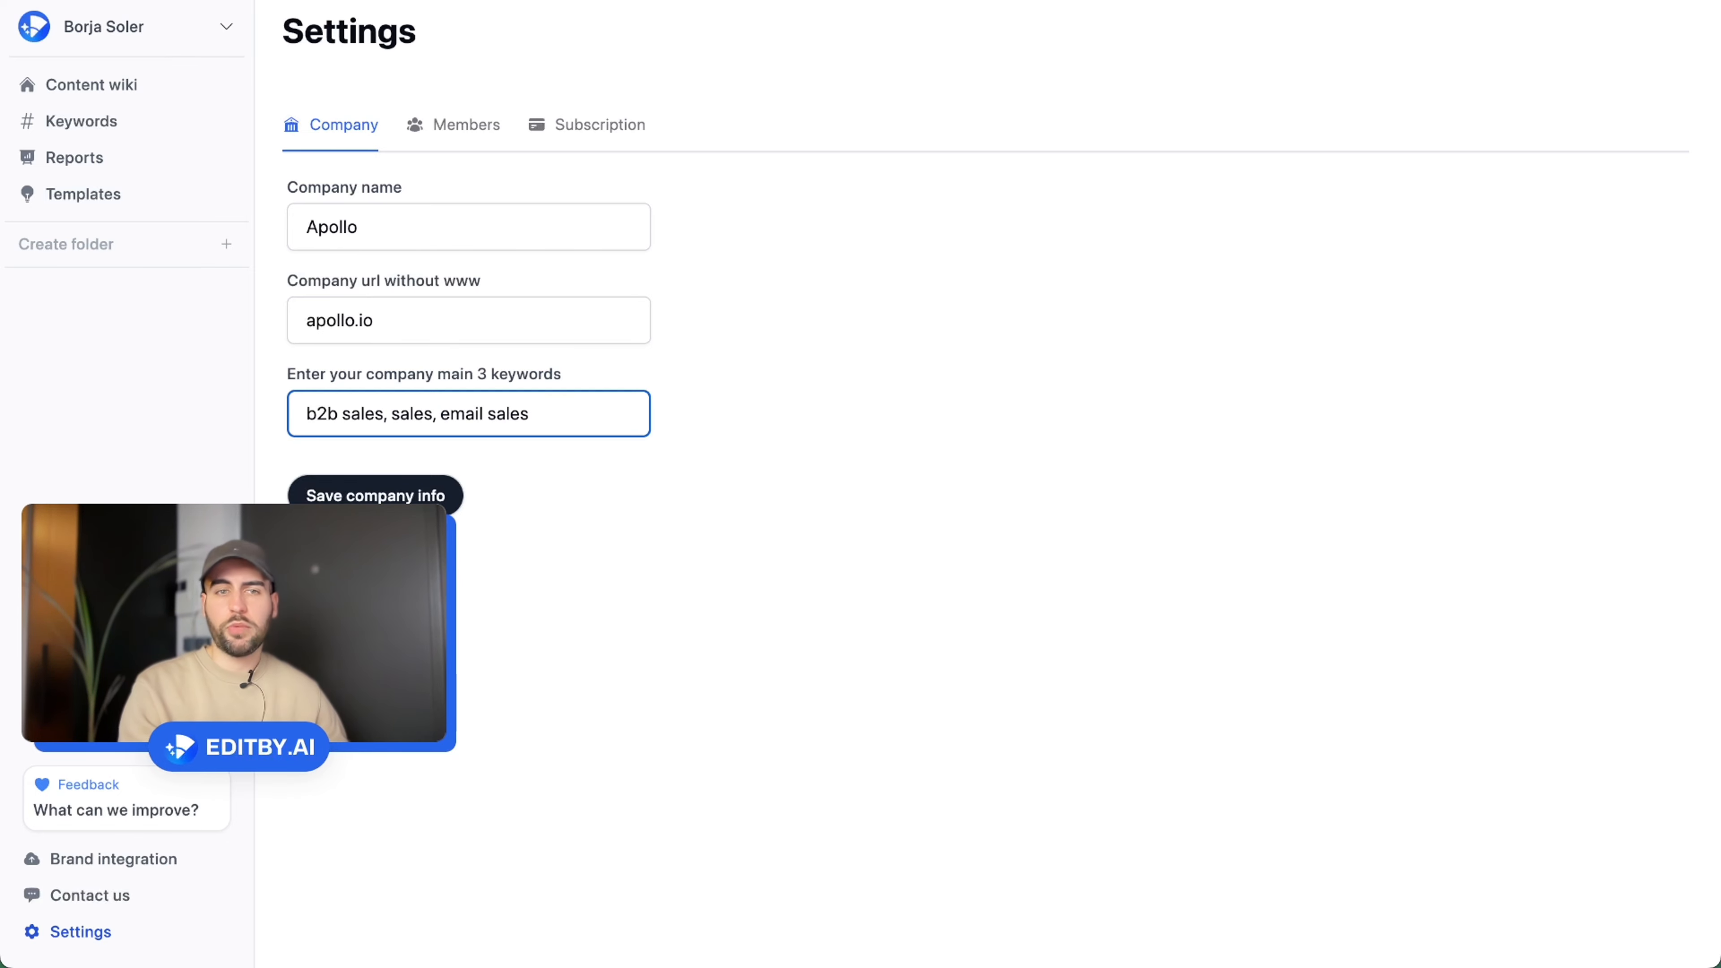
pyautogui.click(421, 496)
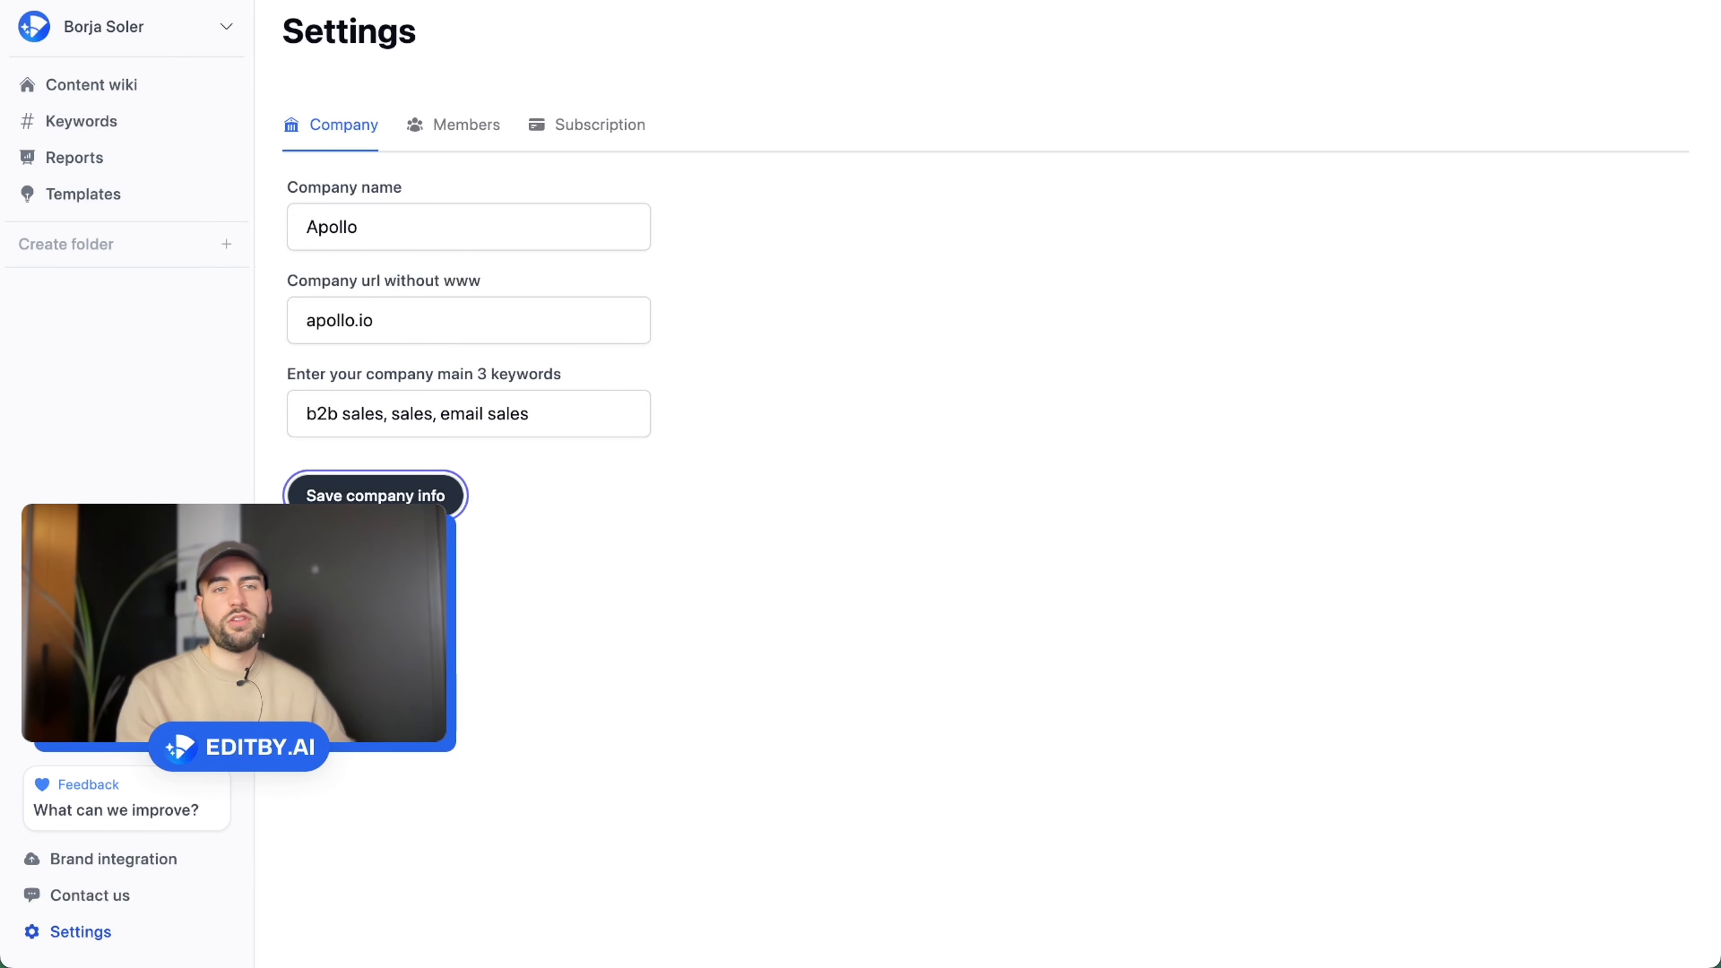
pyautogui.click(593, 560)
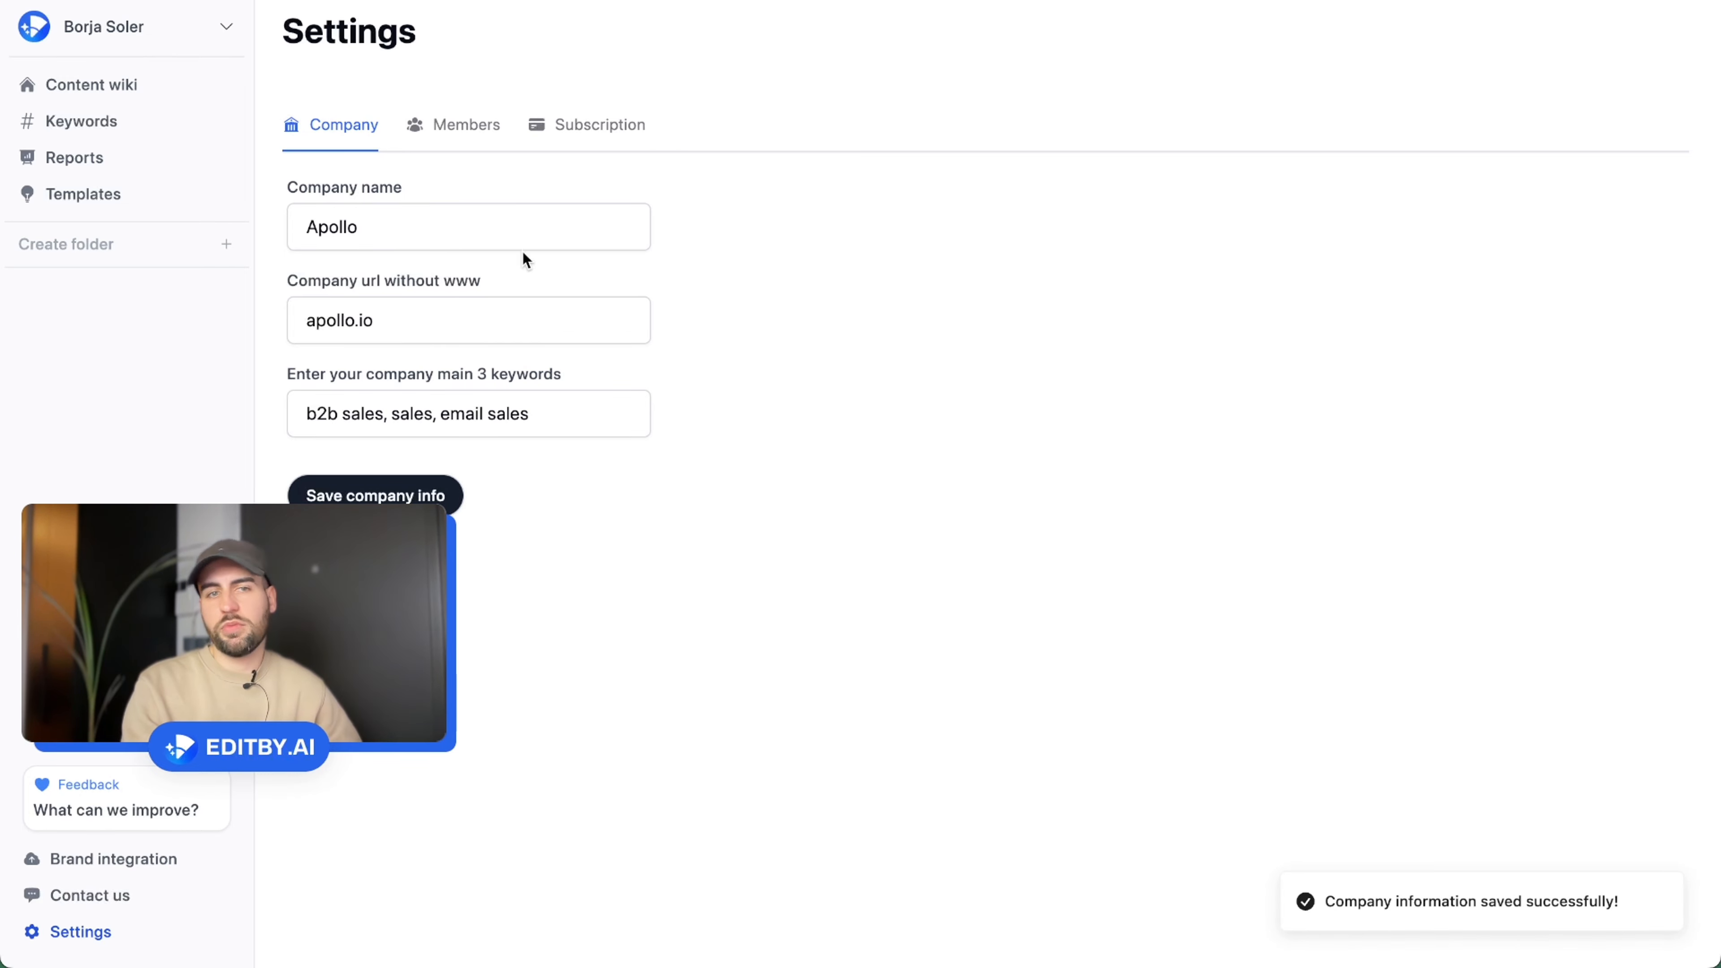
# Read the Reports page notice about when daily reports start, and open the Content wiki
pyautogui.click(103, 160)
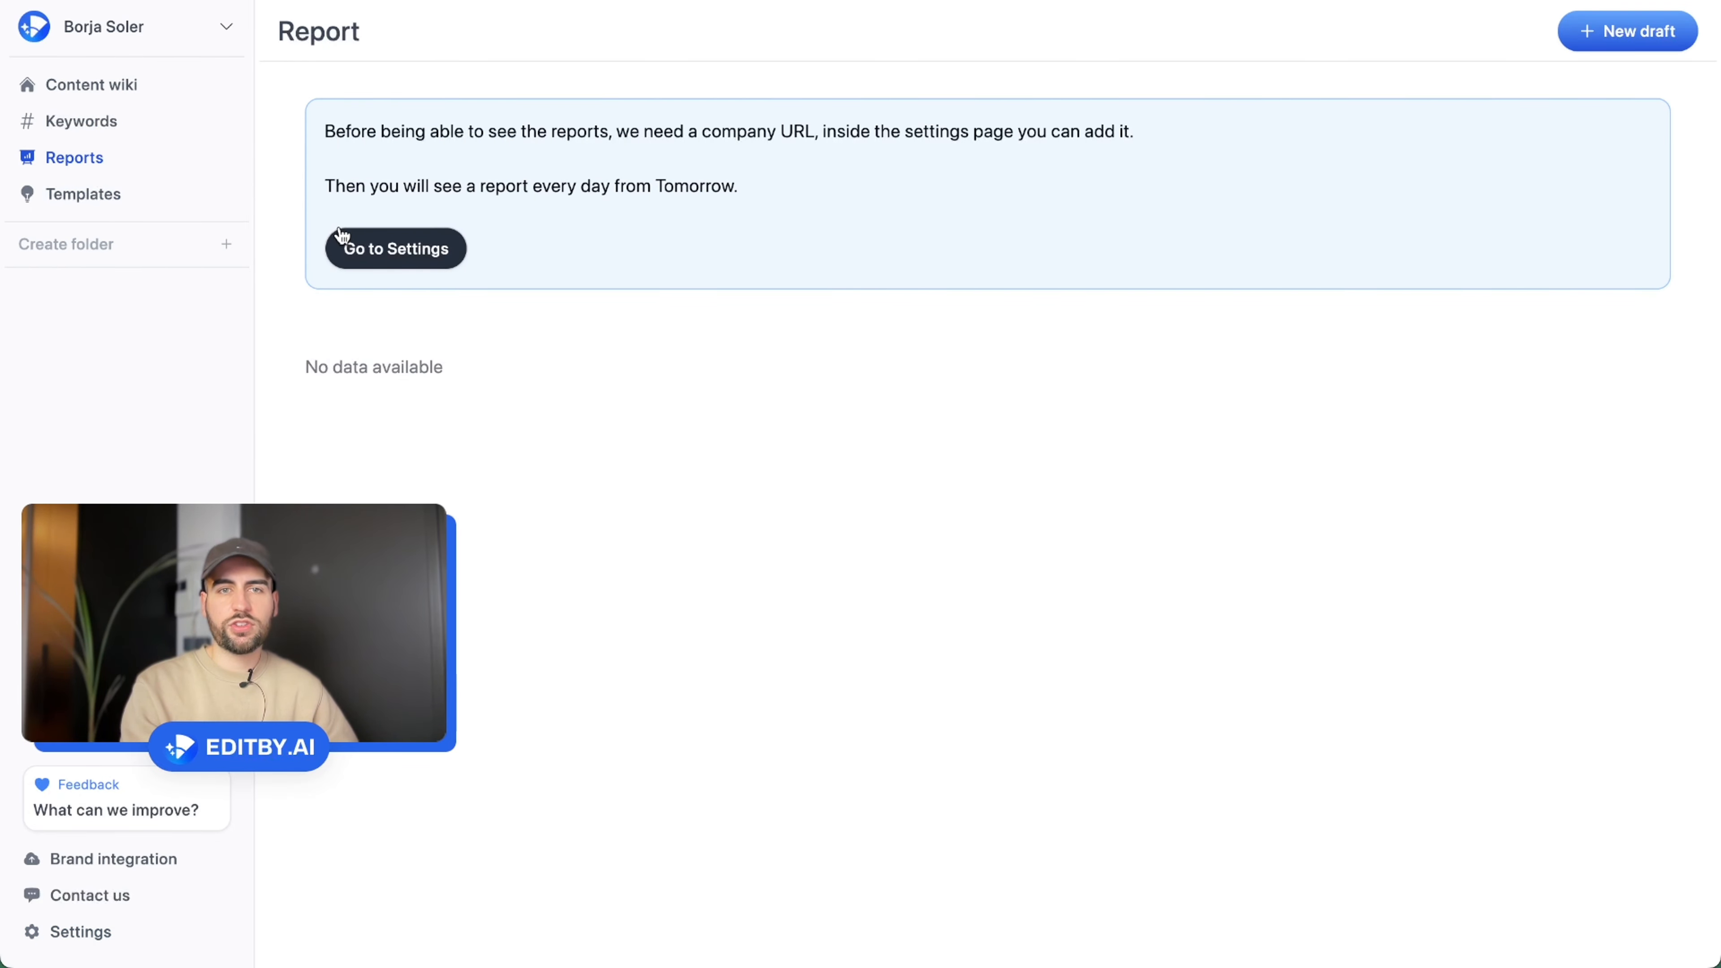
pyautogui.moveTo(404, 187); pyautogui.dragTo(765, 203)
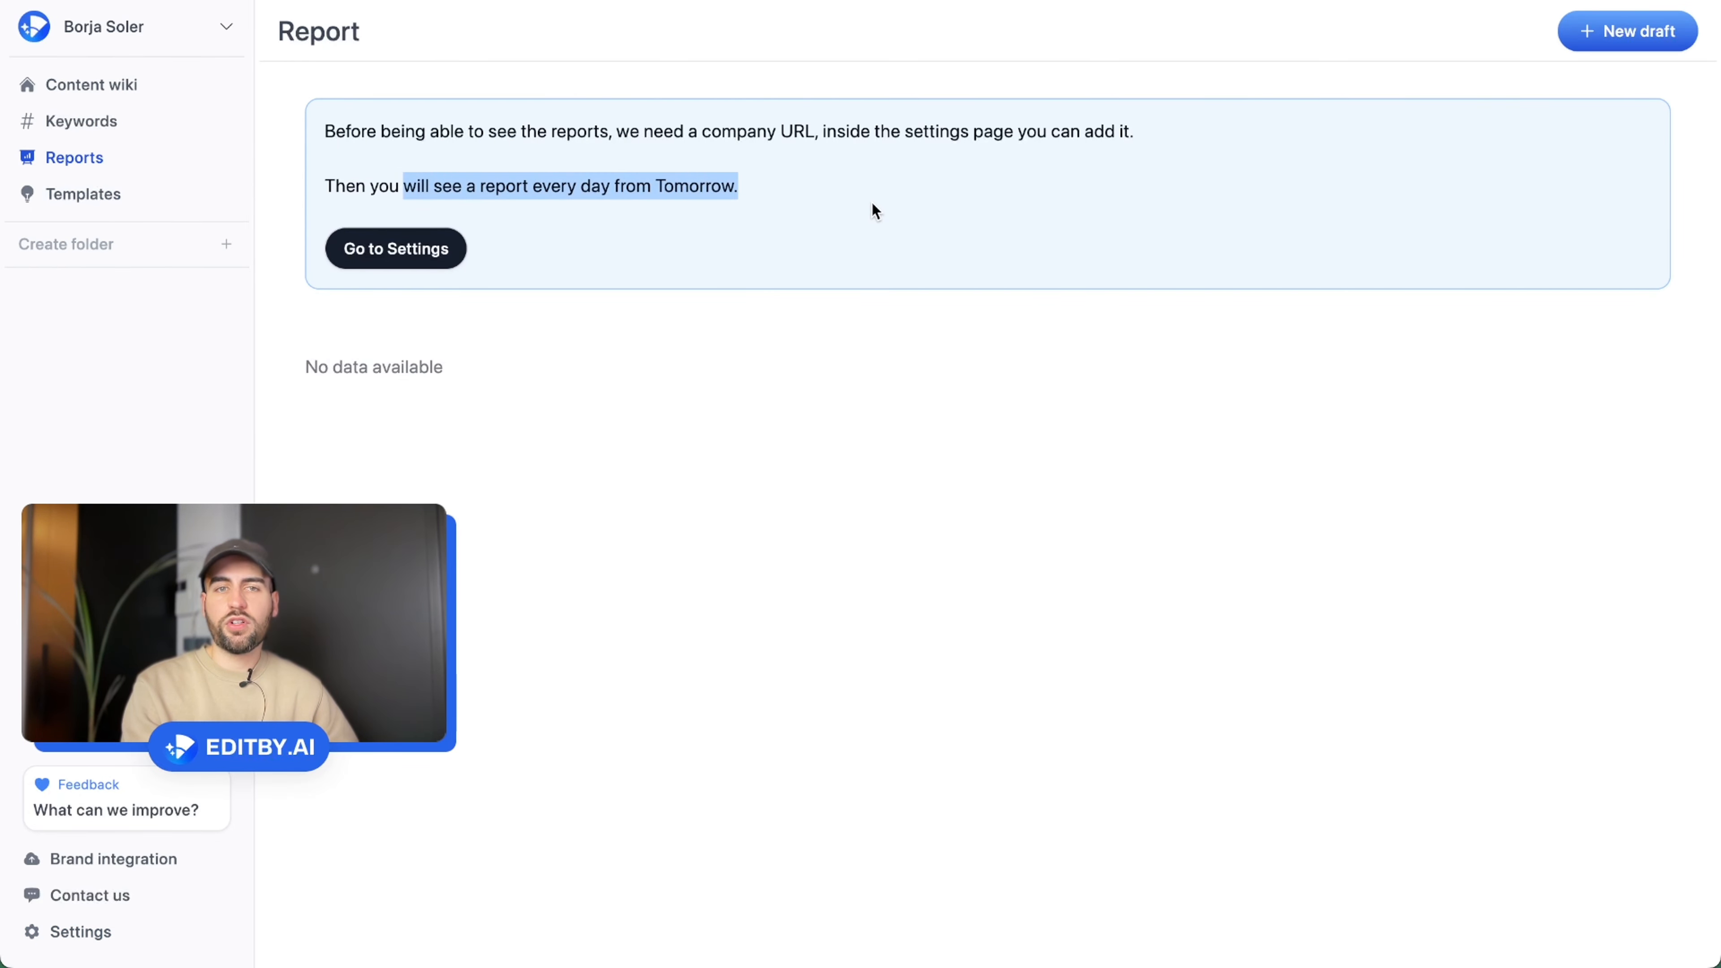
pyautogui.click(762, 192)
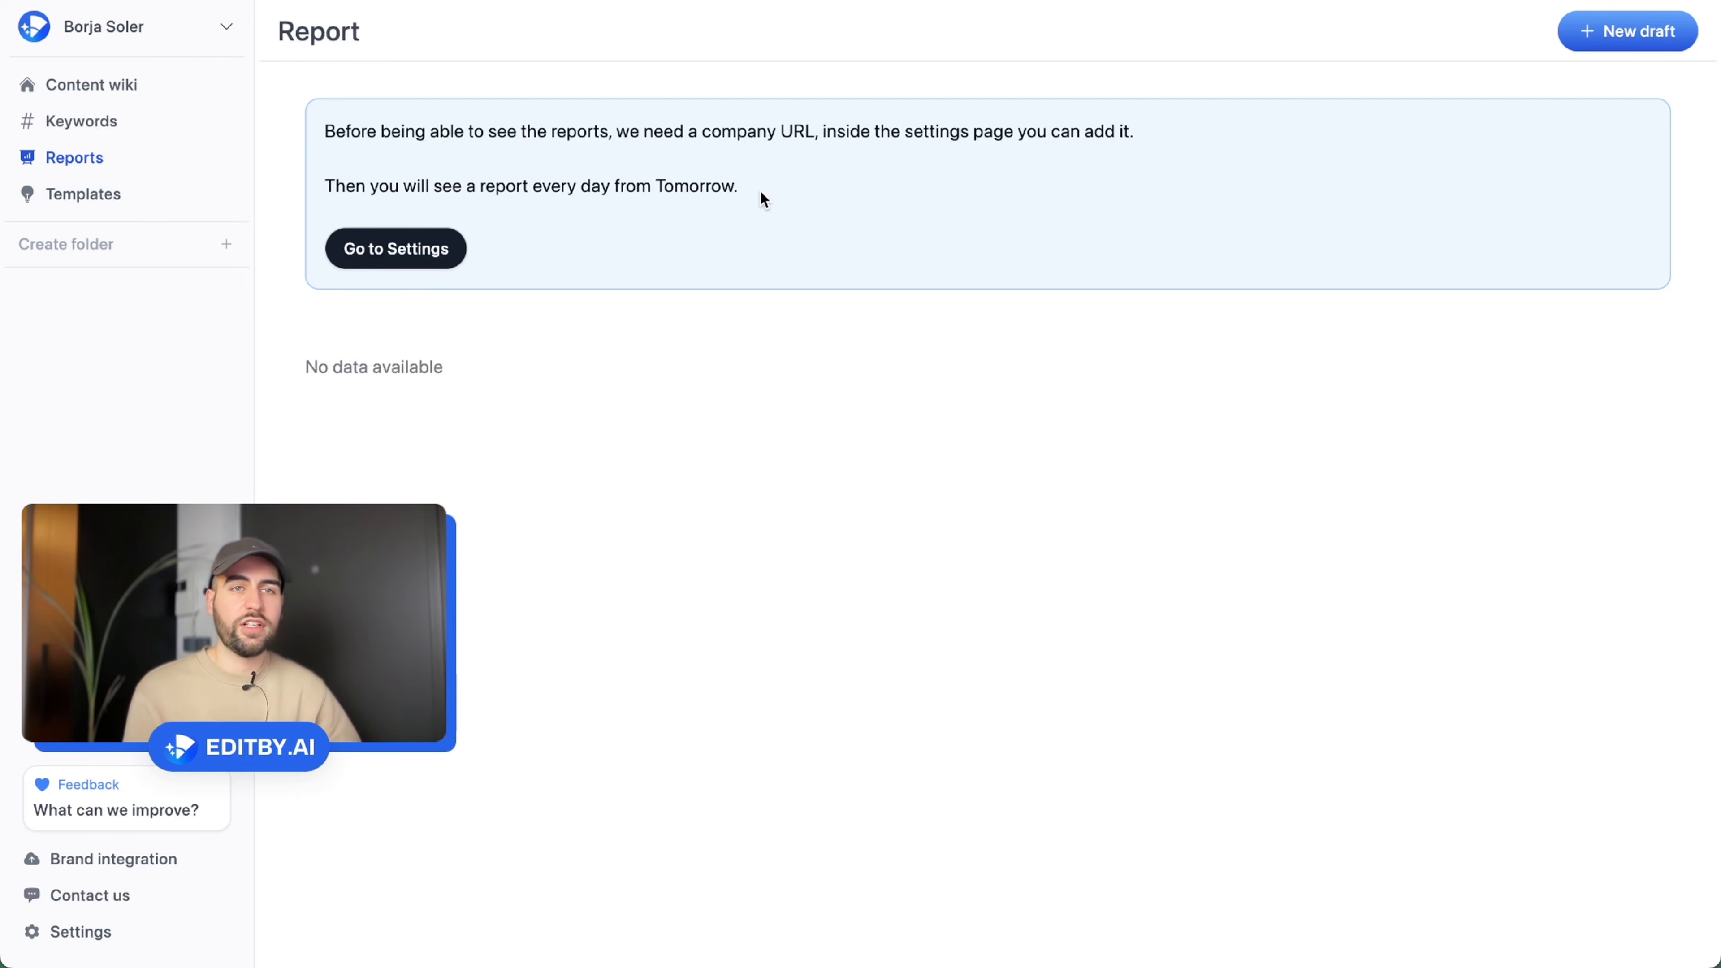
pyautogui.click(158, 98)
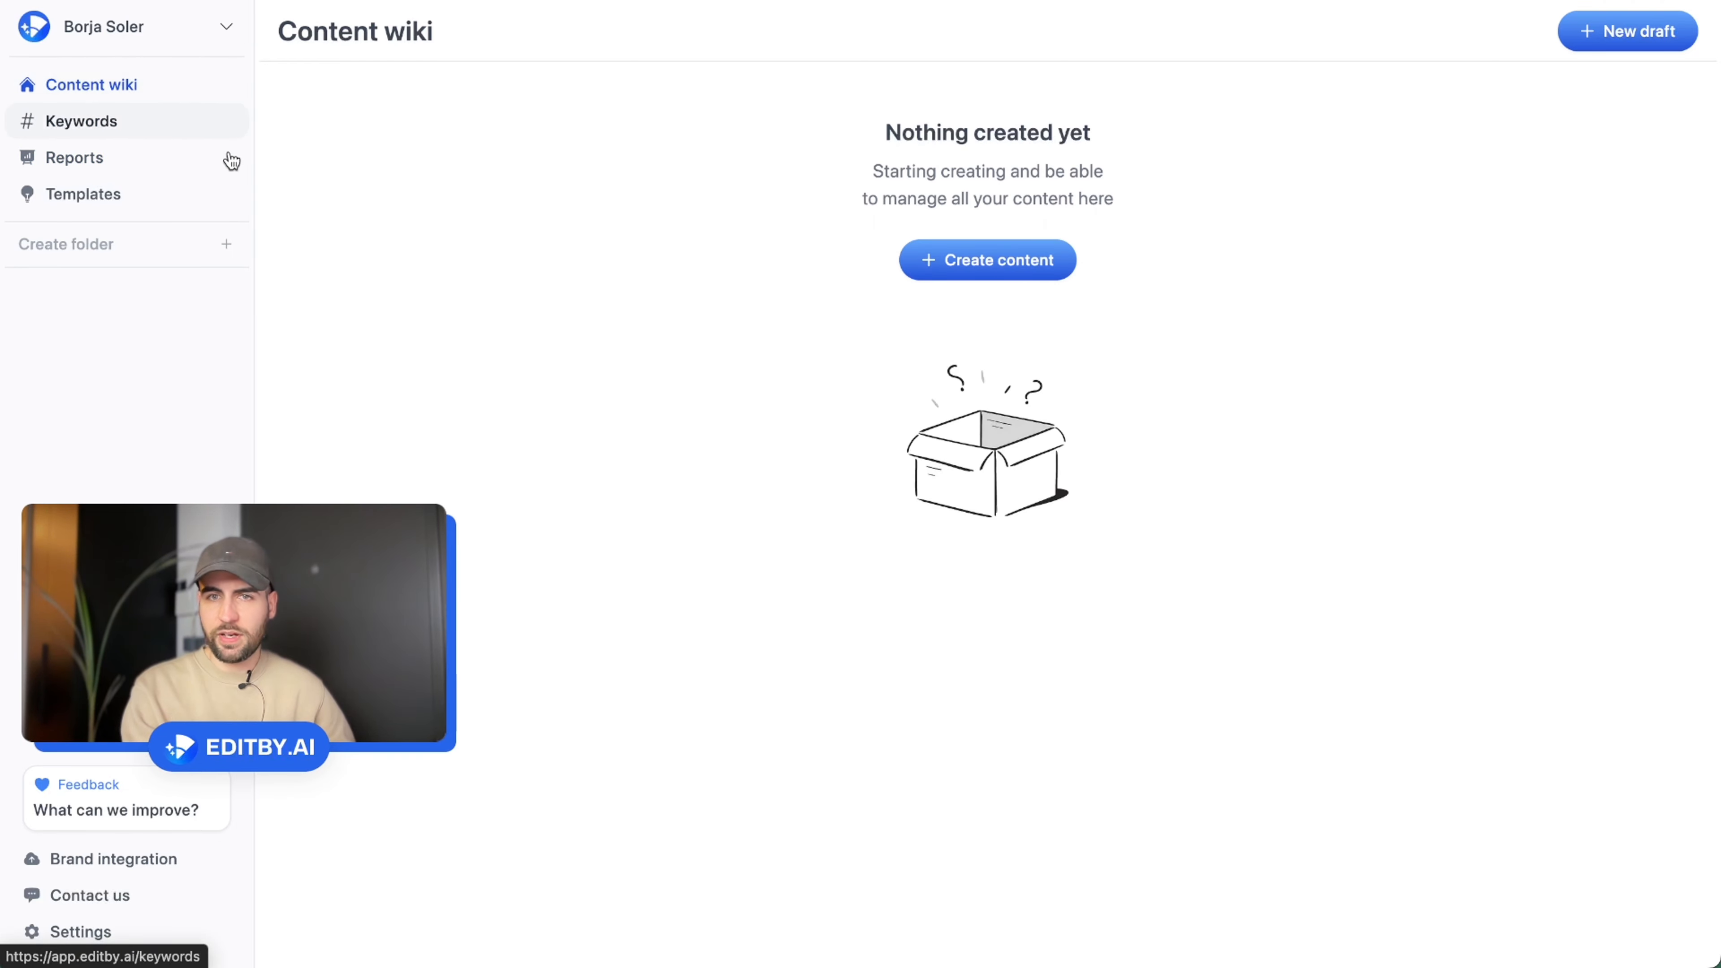
# Search for "b2b sales" keyword opportunities in the United States on the Keywords page
pyautogui.click(181, 139)
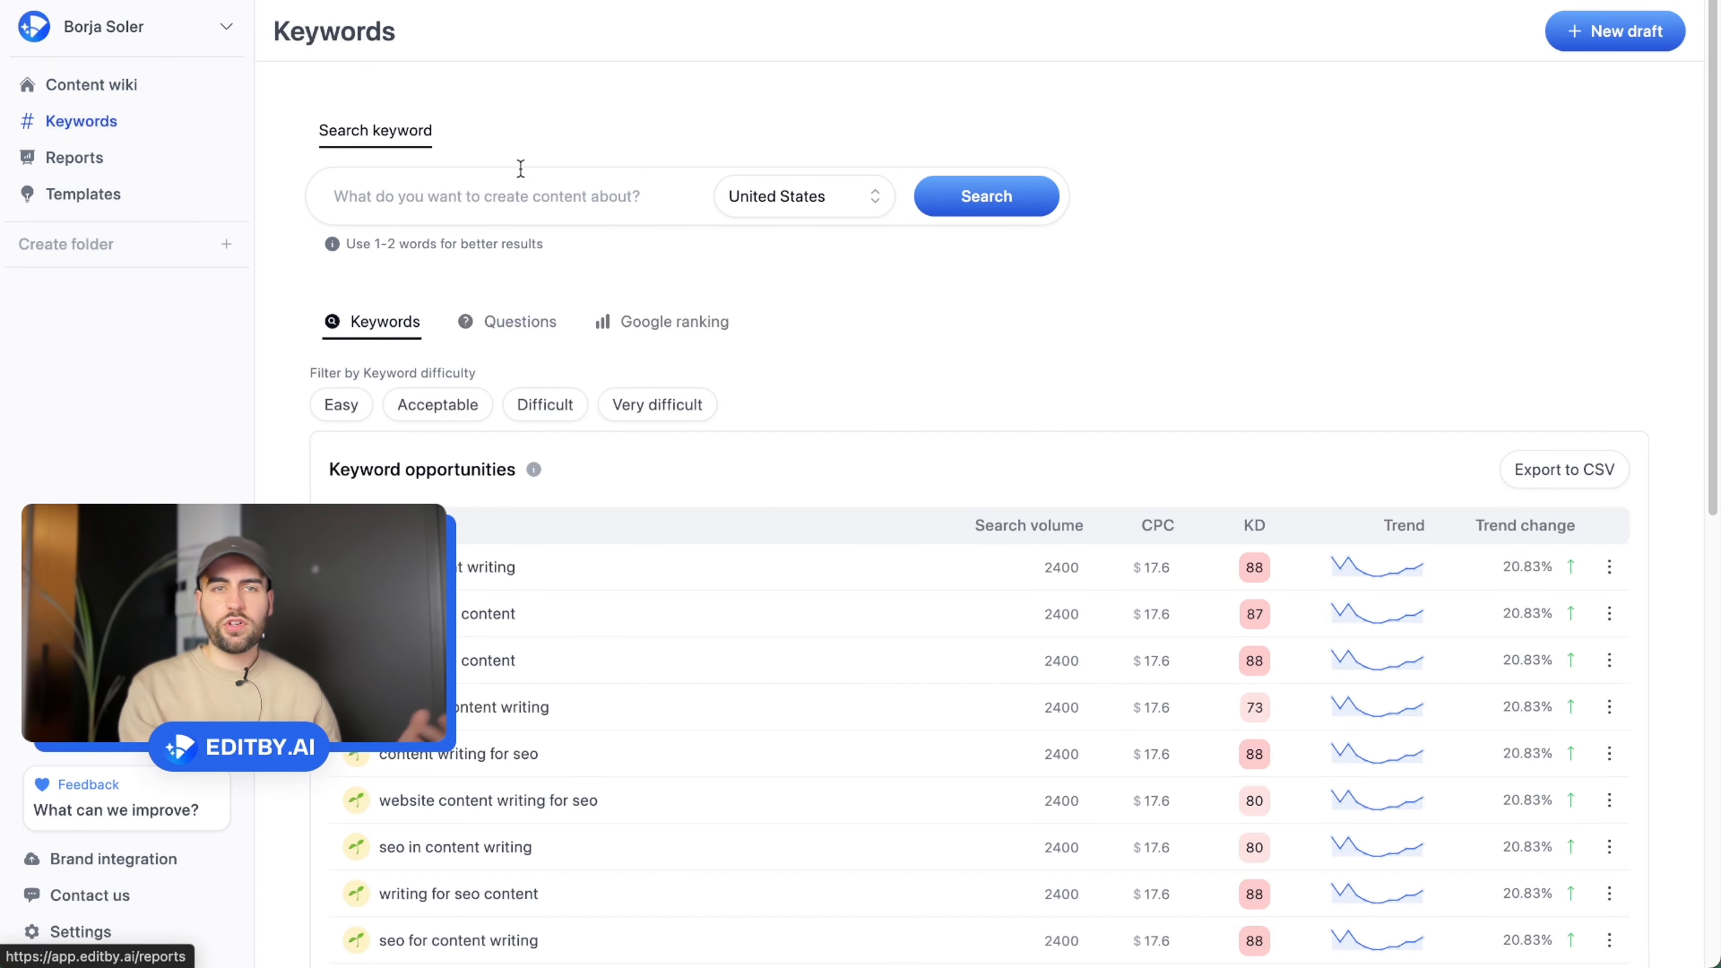
pyautogui.click(514, 196)
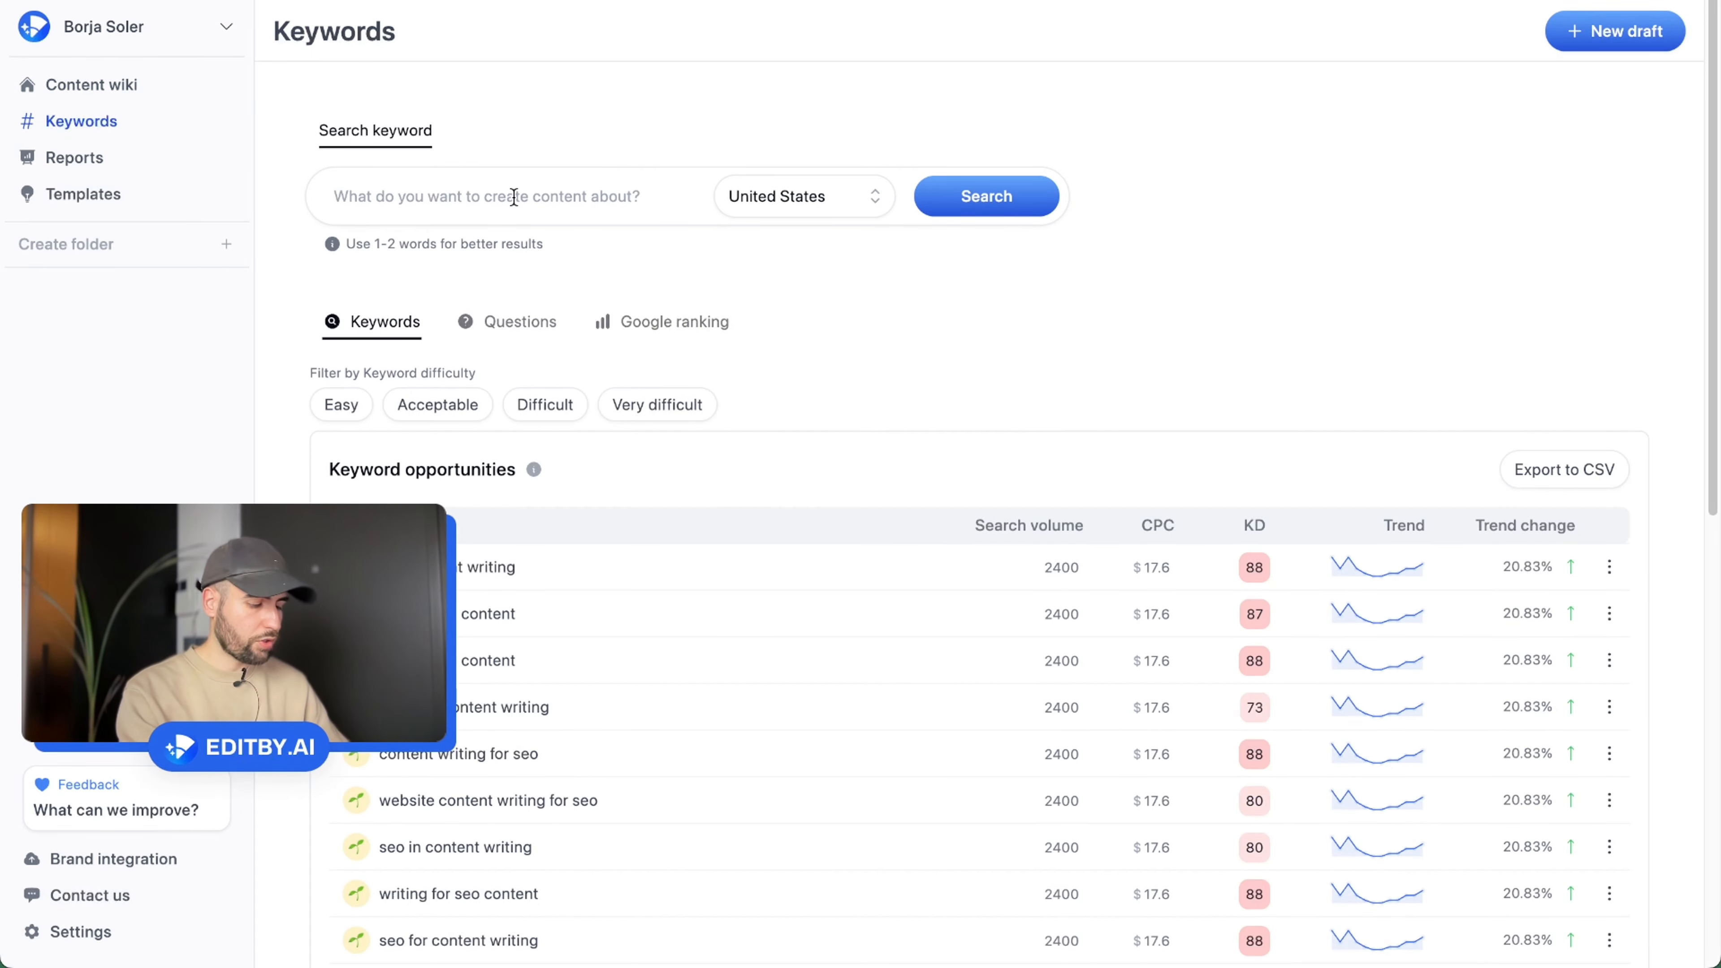
pyautogui.write('b2b sales')
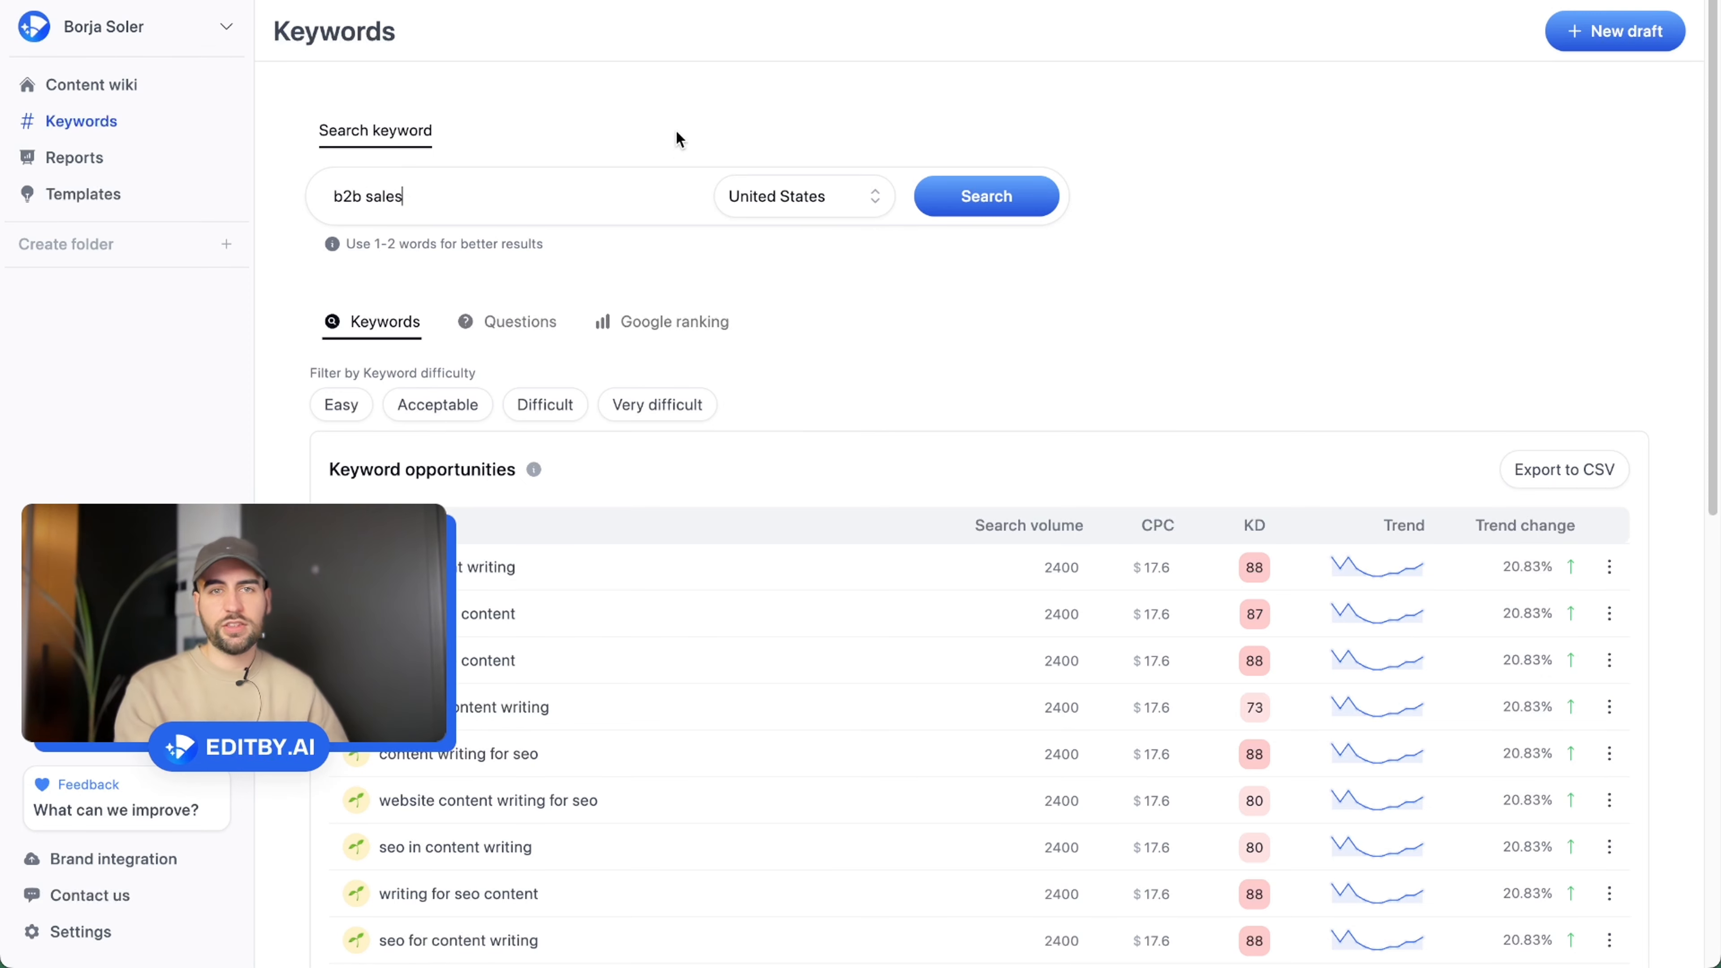
pyautogui.click(1007, 203)
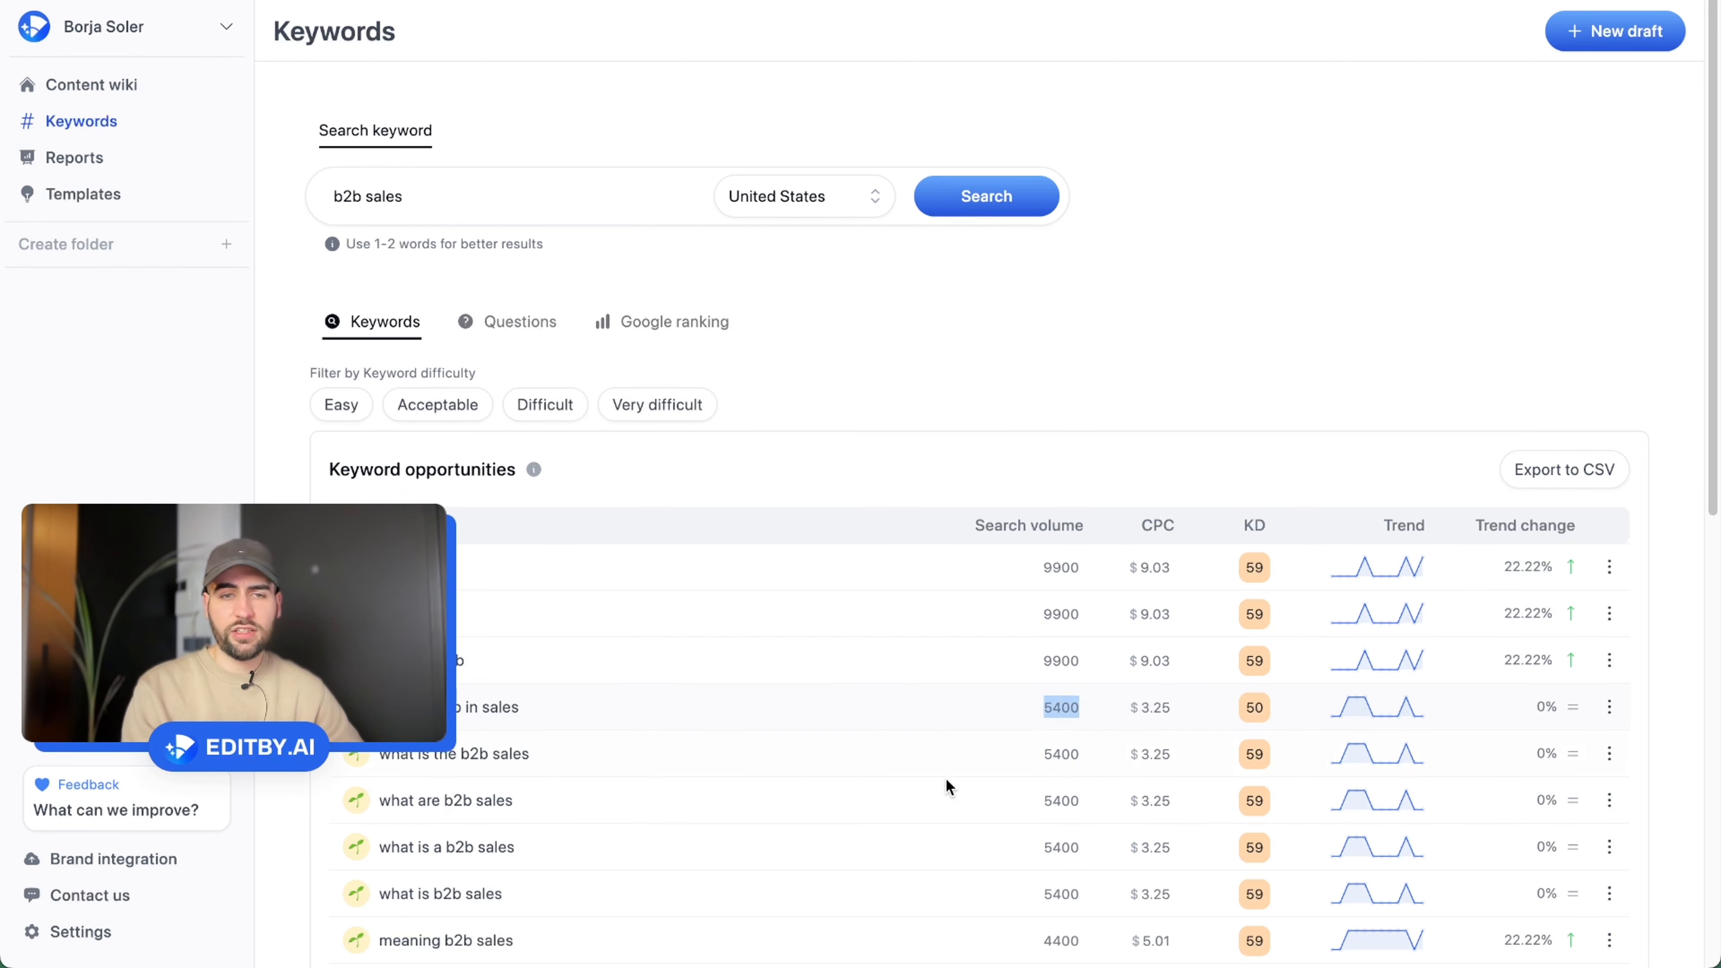
# Copy the keyword "what is b2b in sales" into the blank Google Docs document and start a new line
pyautogui.moveTo(564, 702); pyautogui.dragTo(387, 707)
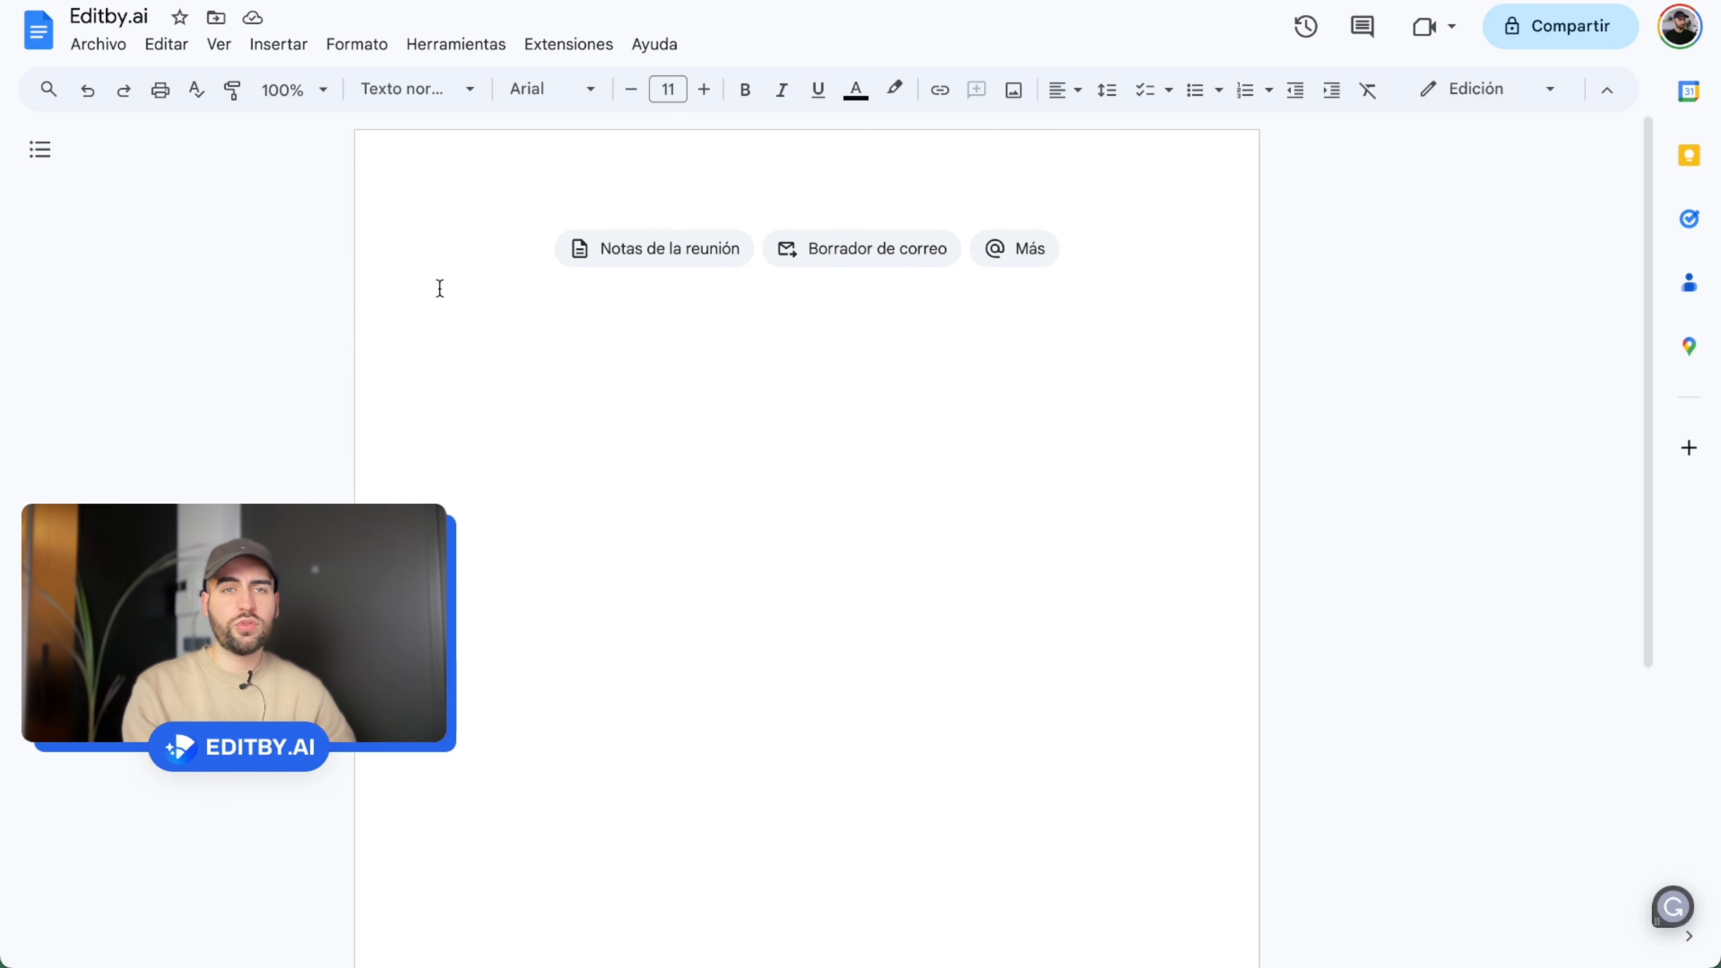
pyautogui.write('what is b2b in sales')
pyautogui.hotkey('ctrl', 'z')
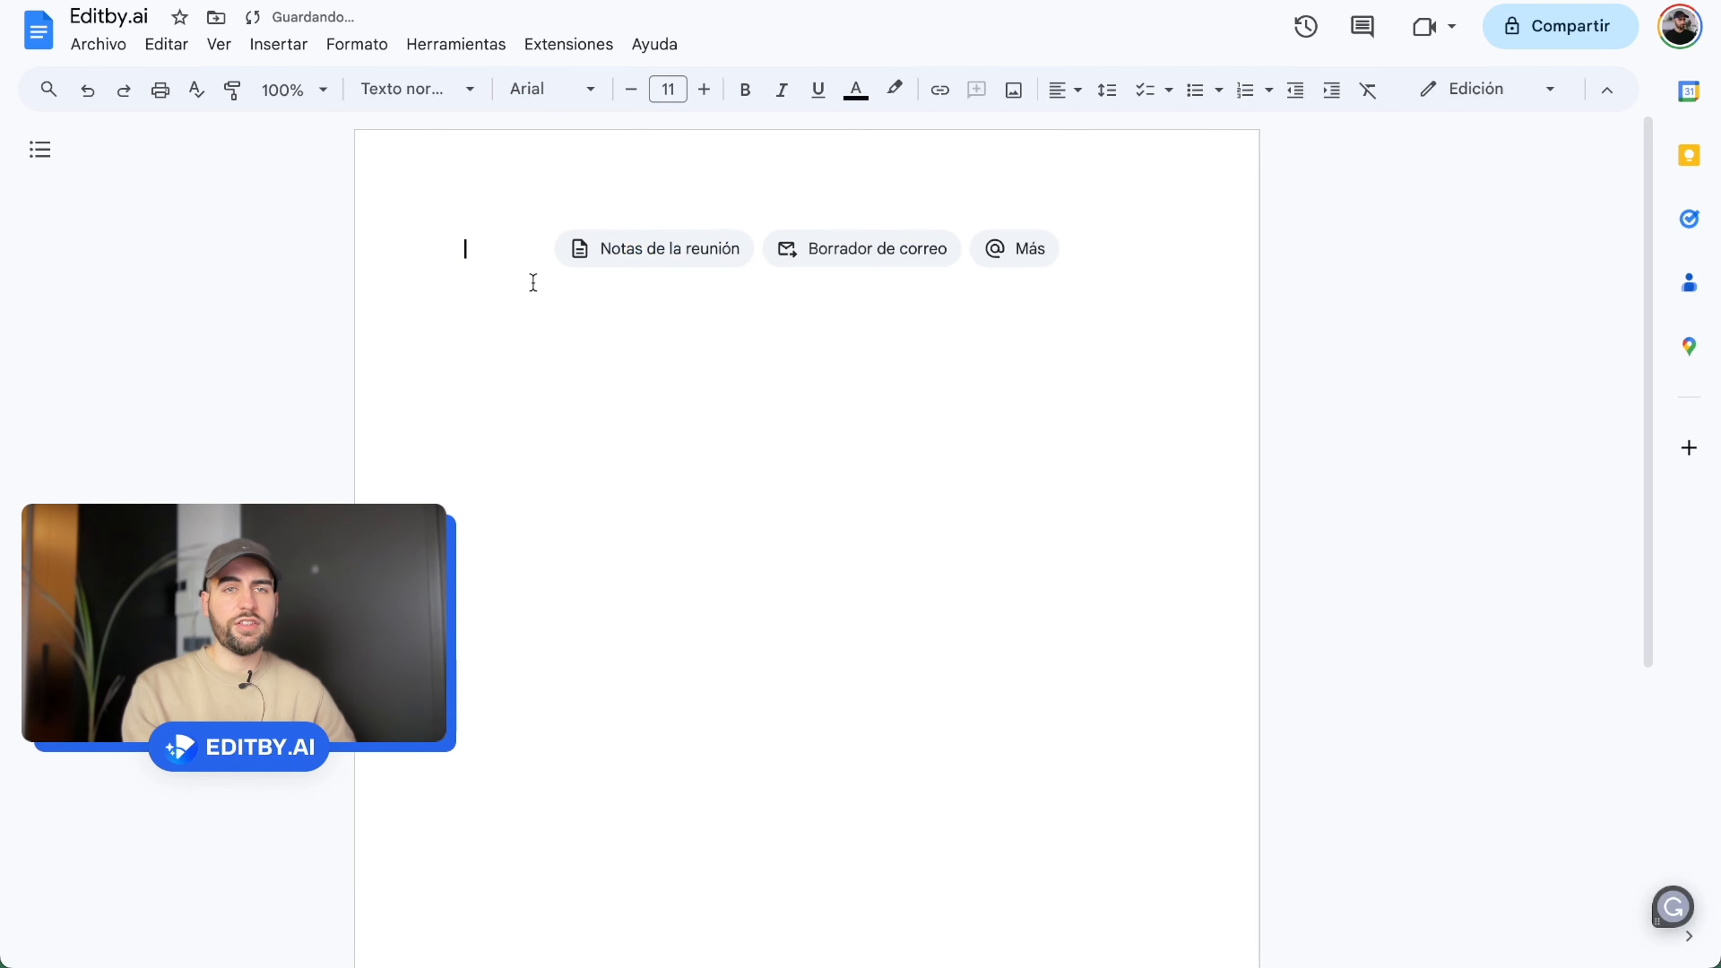
pyautogui.write('what is b2b in sales')
pyautogui.press('Return')
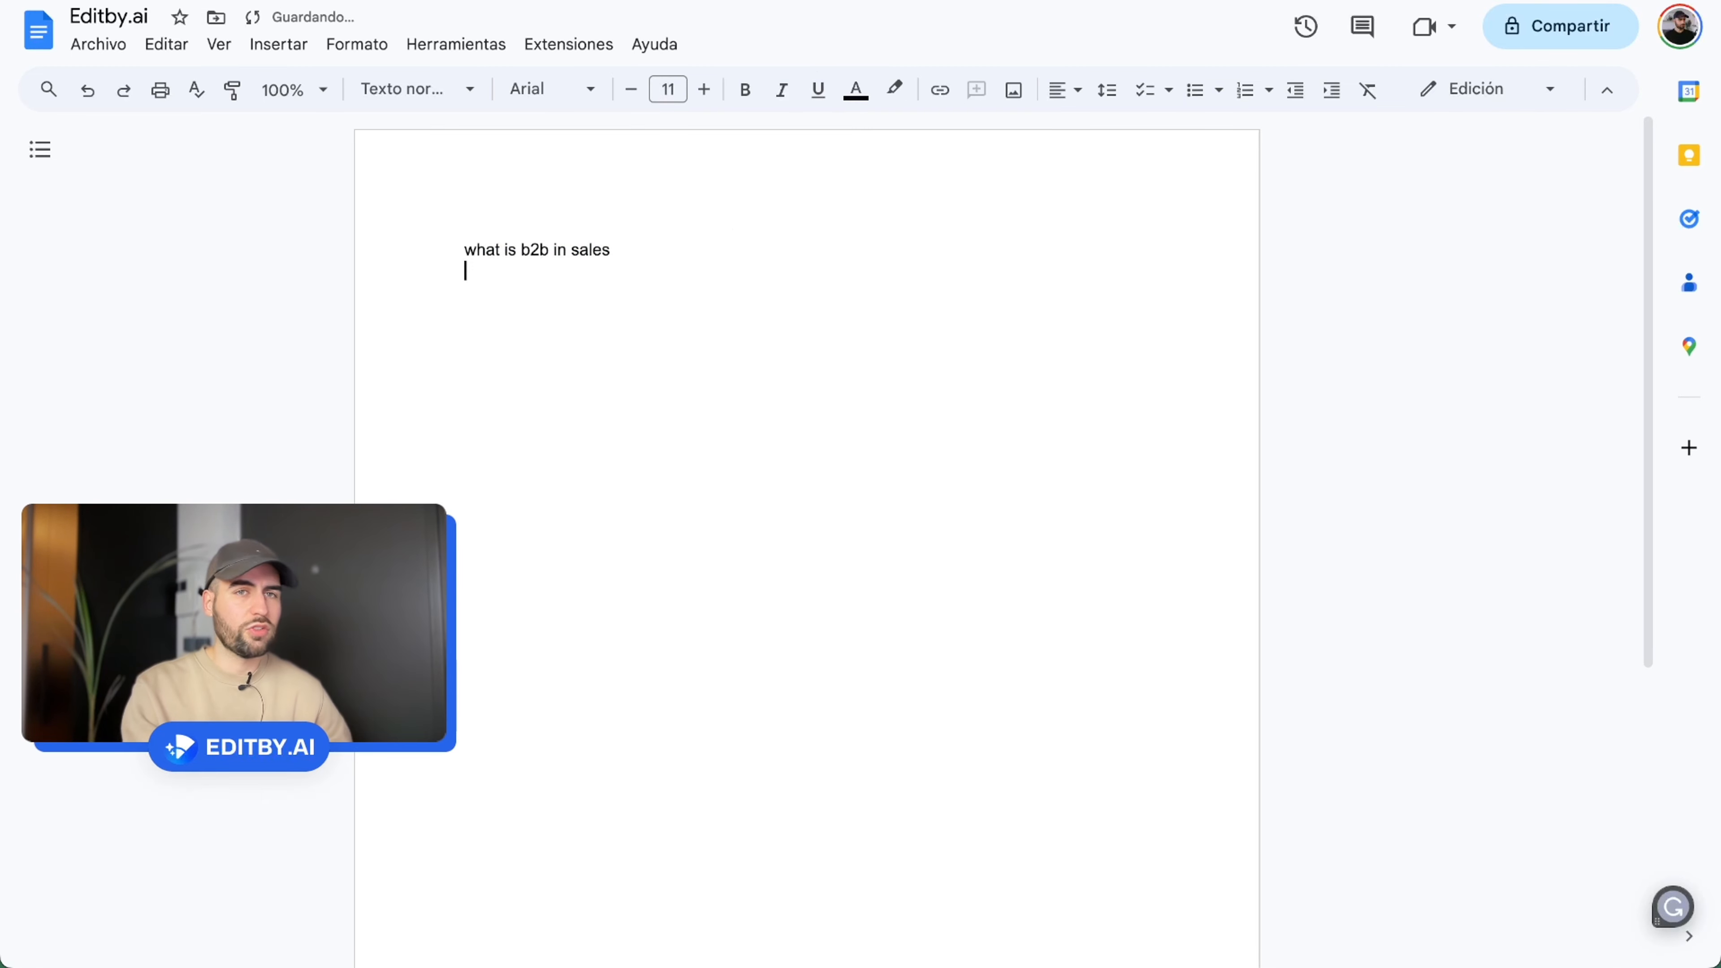
# Copy the keyword "what is the b2b sales" from Editby.ai onto the next line of the Google Docs document
pyautogui.hotkey('ctrl', 'shift', 'Tab')
pyautogui.tripleClick(558, 755)
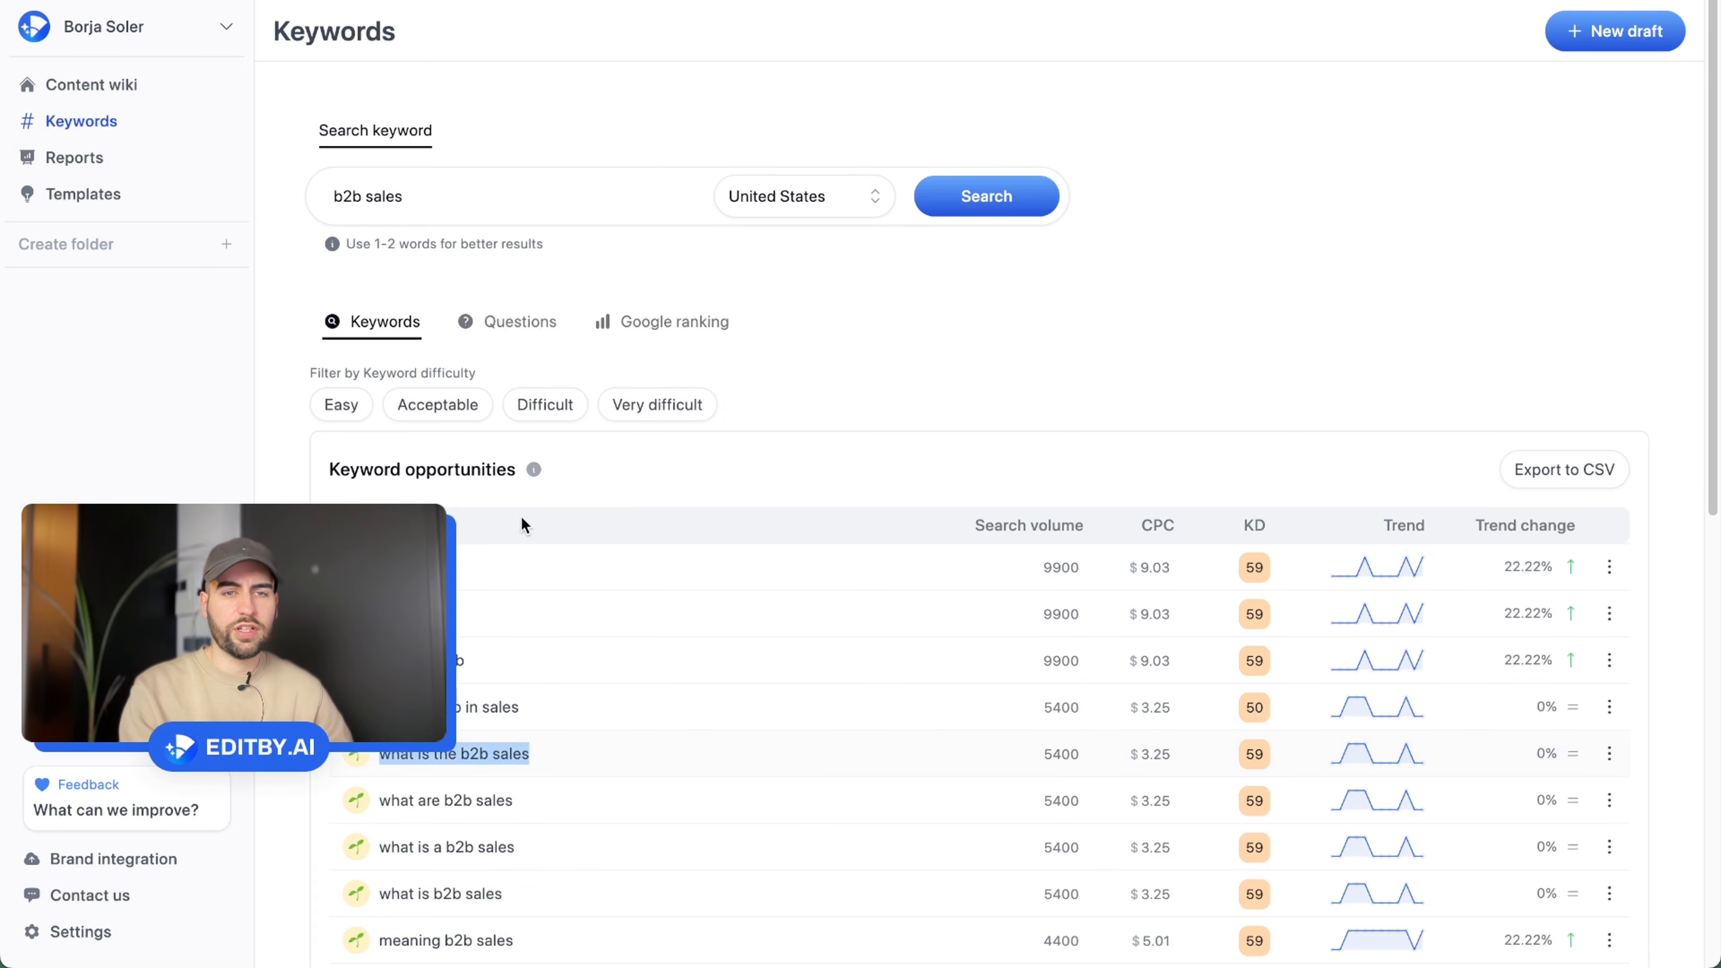
pyautogui.hotkey('ctrl', 'c')
pyautogui.hotkey('ctrl', 'Tab')
pyautogui.hotkey('ctrl', 'shift', 'v')
pyautogui.press('Return')
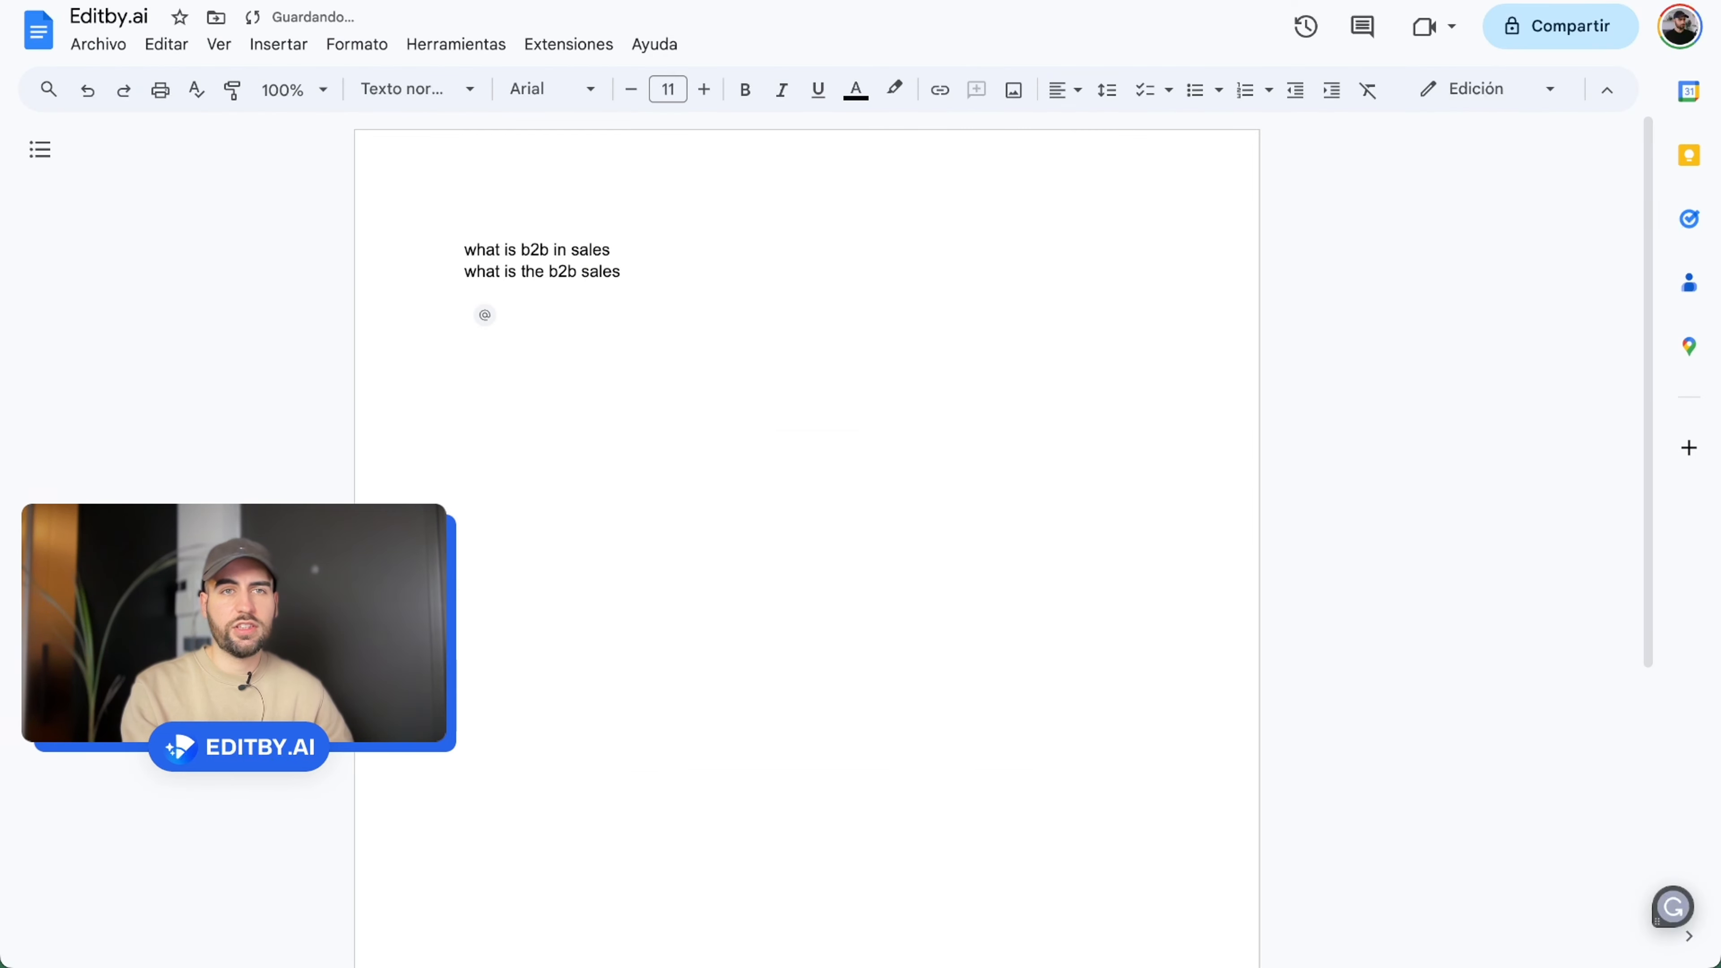
# Open the keyword's Google questions in Editby.ai and copy "how to increase b2b sales" above the other keywords in the Google Docs document
pyautogui.hotkey('ctrl', 'shift', 'Tab')
pyautogui.scroll(-3, 531, 625)
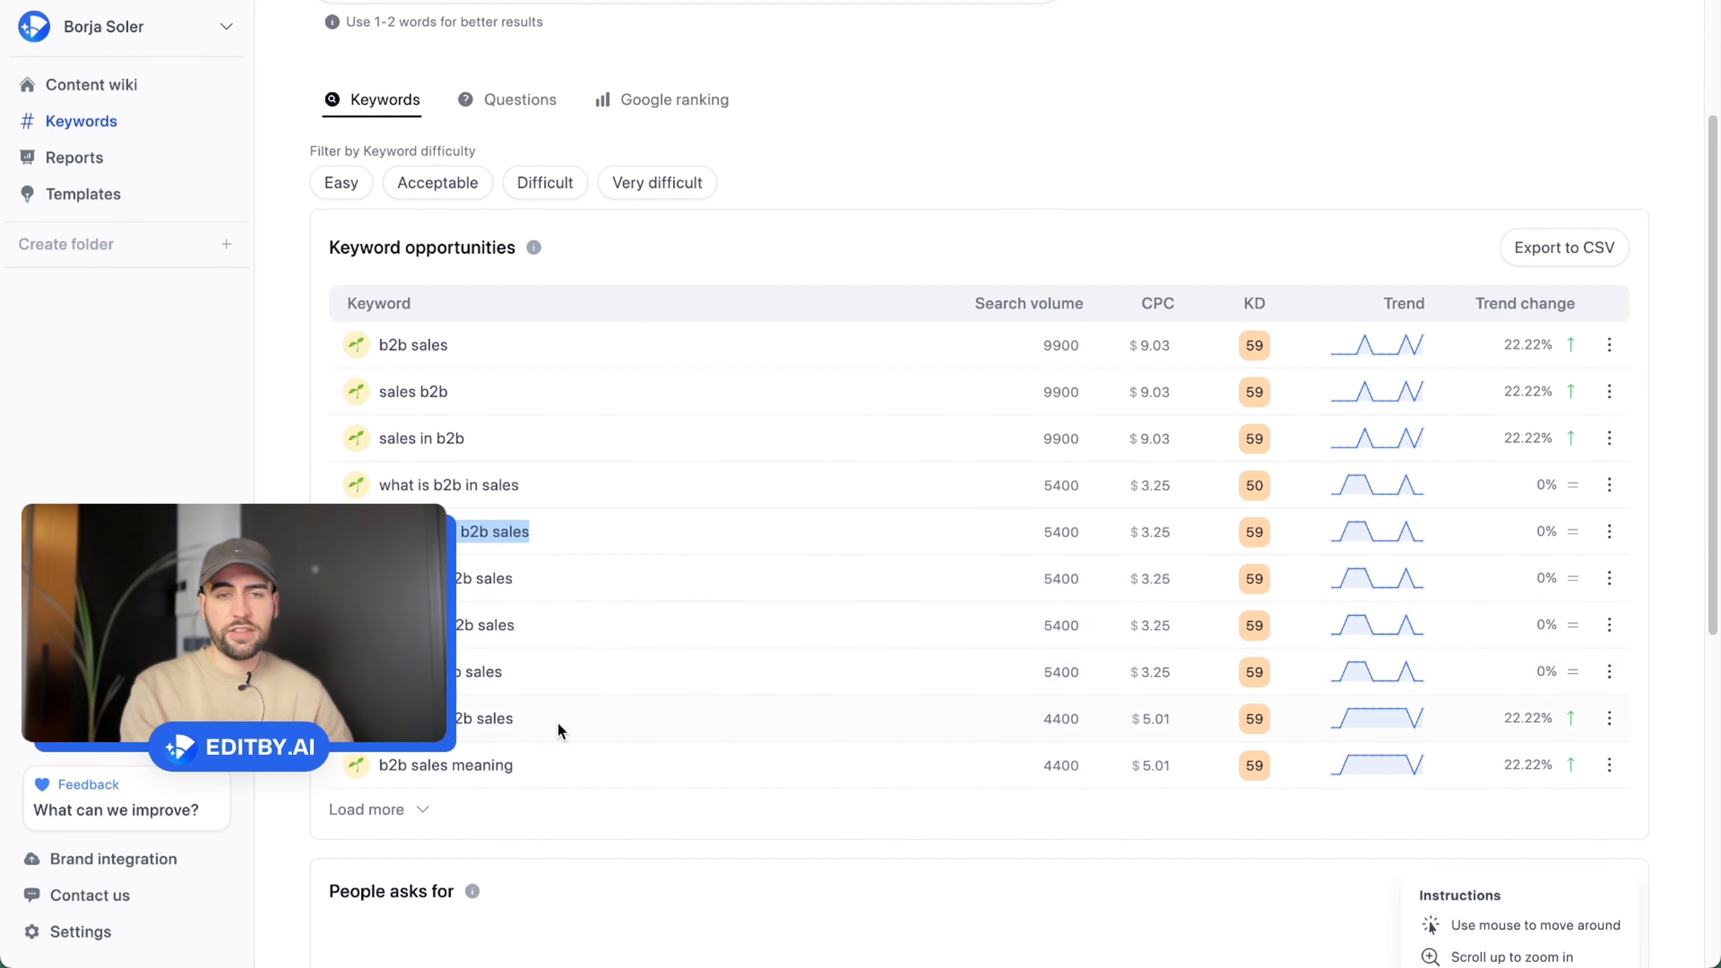
pyautogui.scroll(3, 558, 721)
pyautogui.click(551, 331)
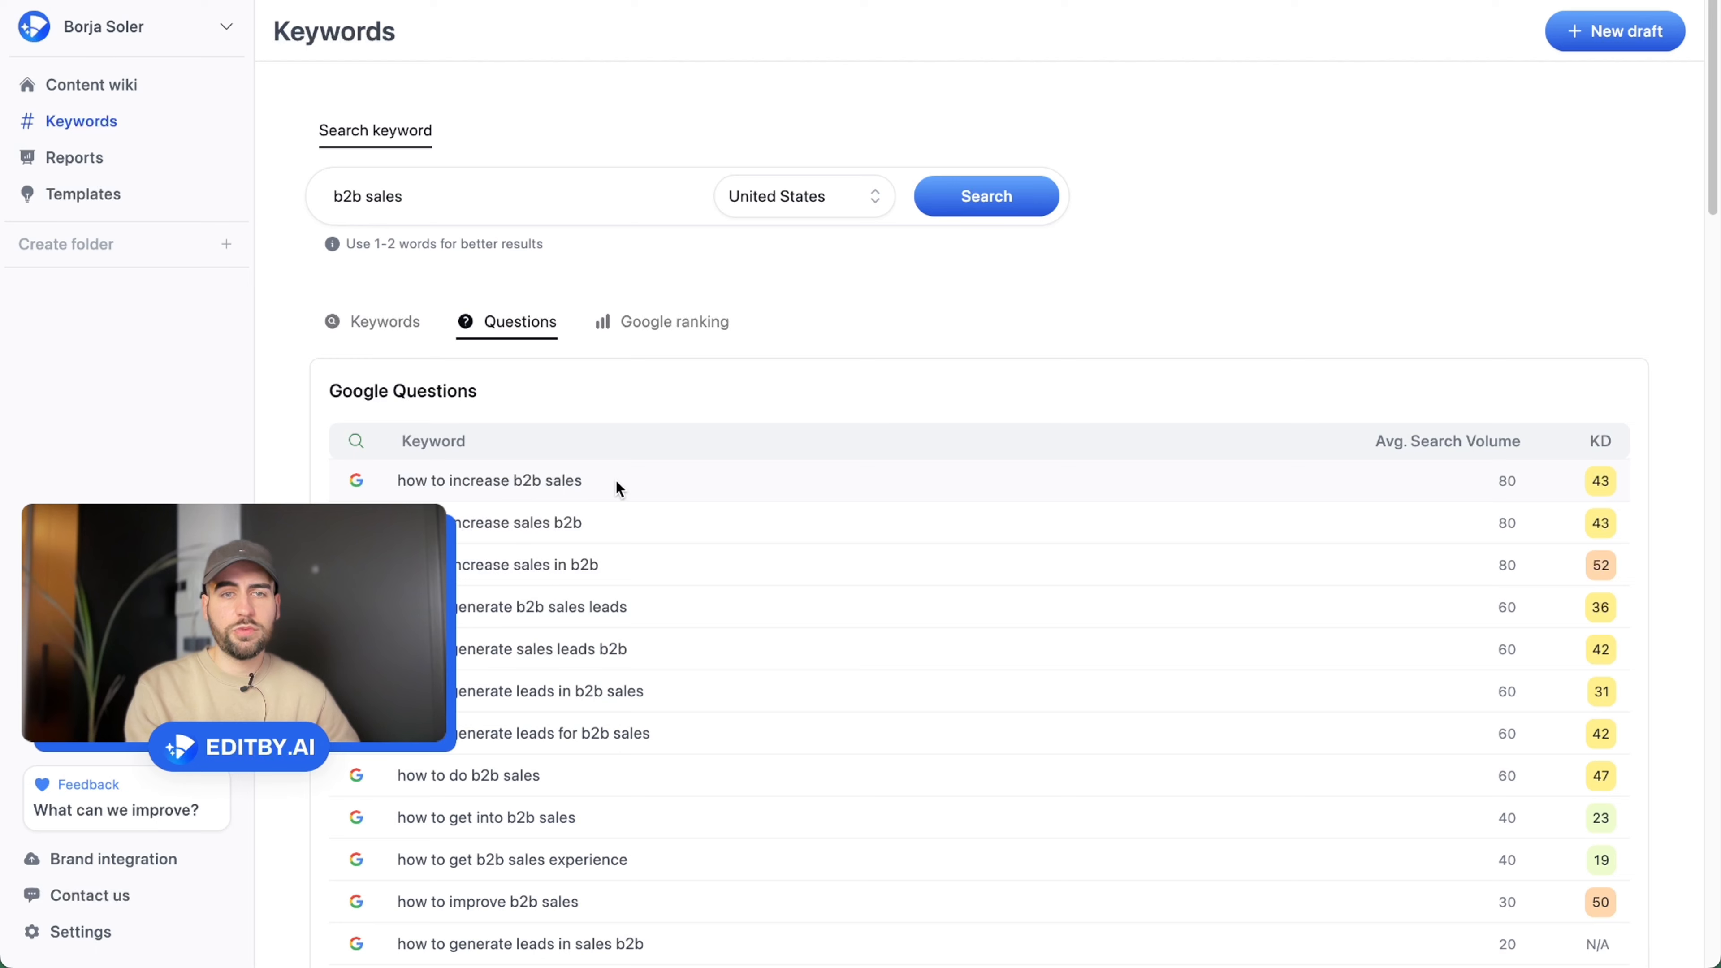
pyautogui.tripleClick(615, 480)
pyautogui.click(315, 0)
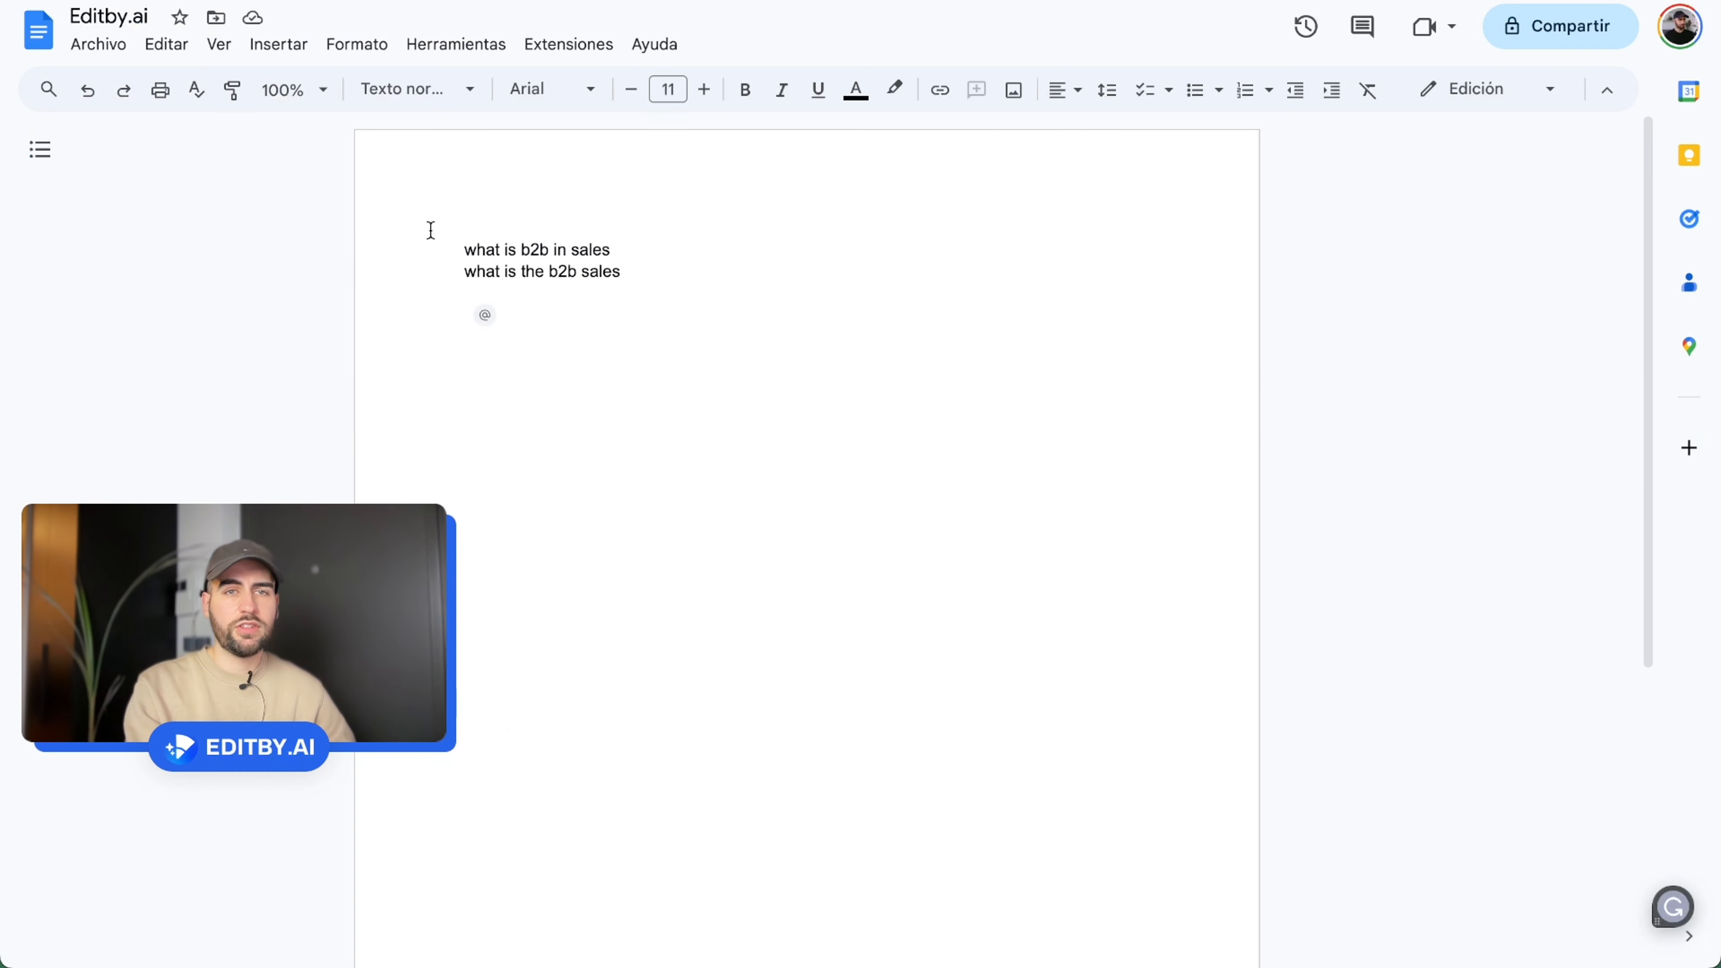
pyautogui.click(464, 238)
pyautogui.press('Return')
pyautogui.press('Up')
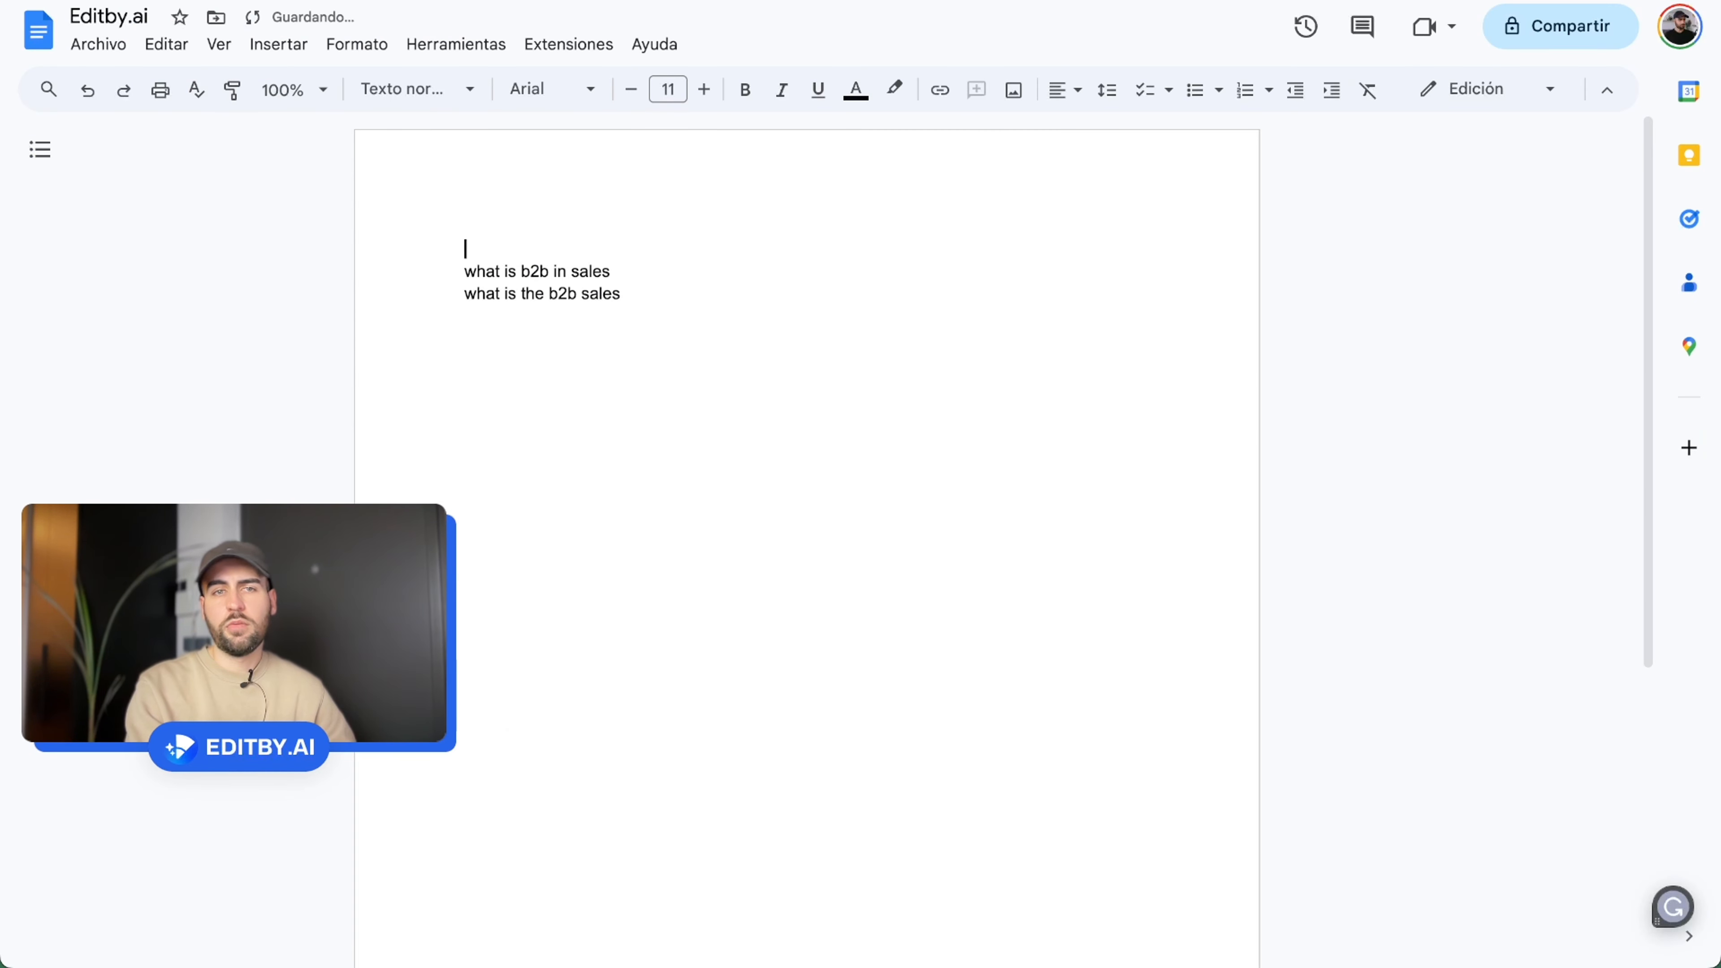
pyautogui.hotkey('ctrl', 'v')
pyautogui.press('BackSpace')
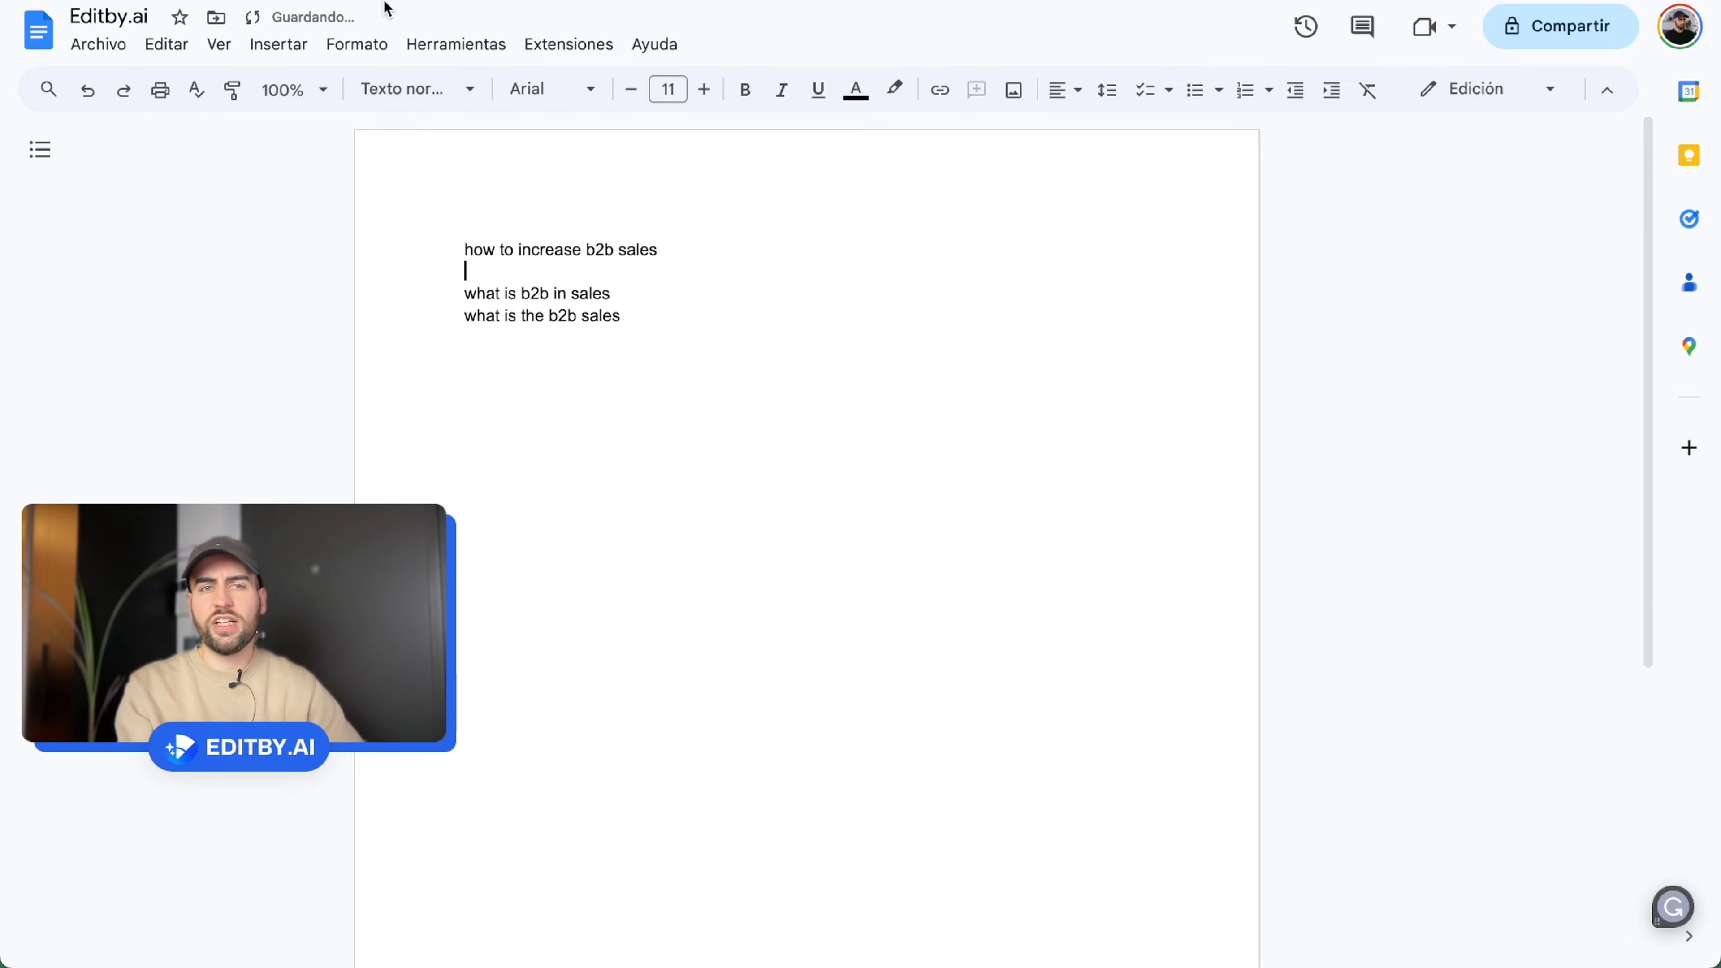
# Return to Editby.ai and examine the rest of the Google Questions list and the branches of the People asks for map
pyautogui.click(387, 3)
pyautogui.scroll(-4, 704, 620)
pyautogui.scroll(-20, 703, 617)
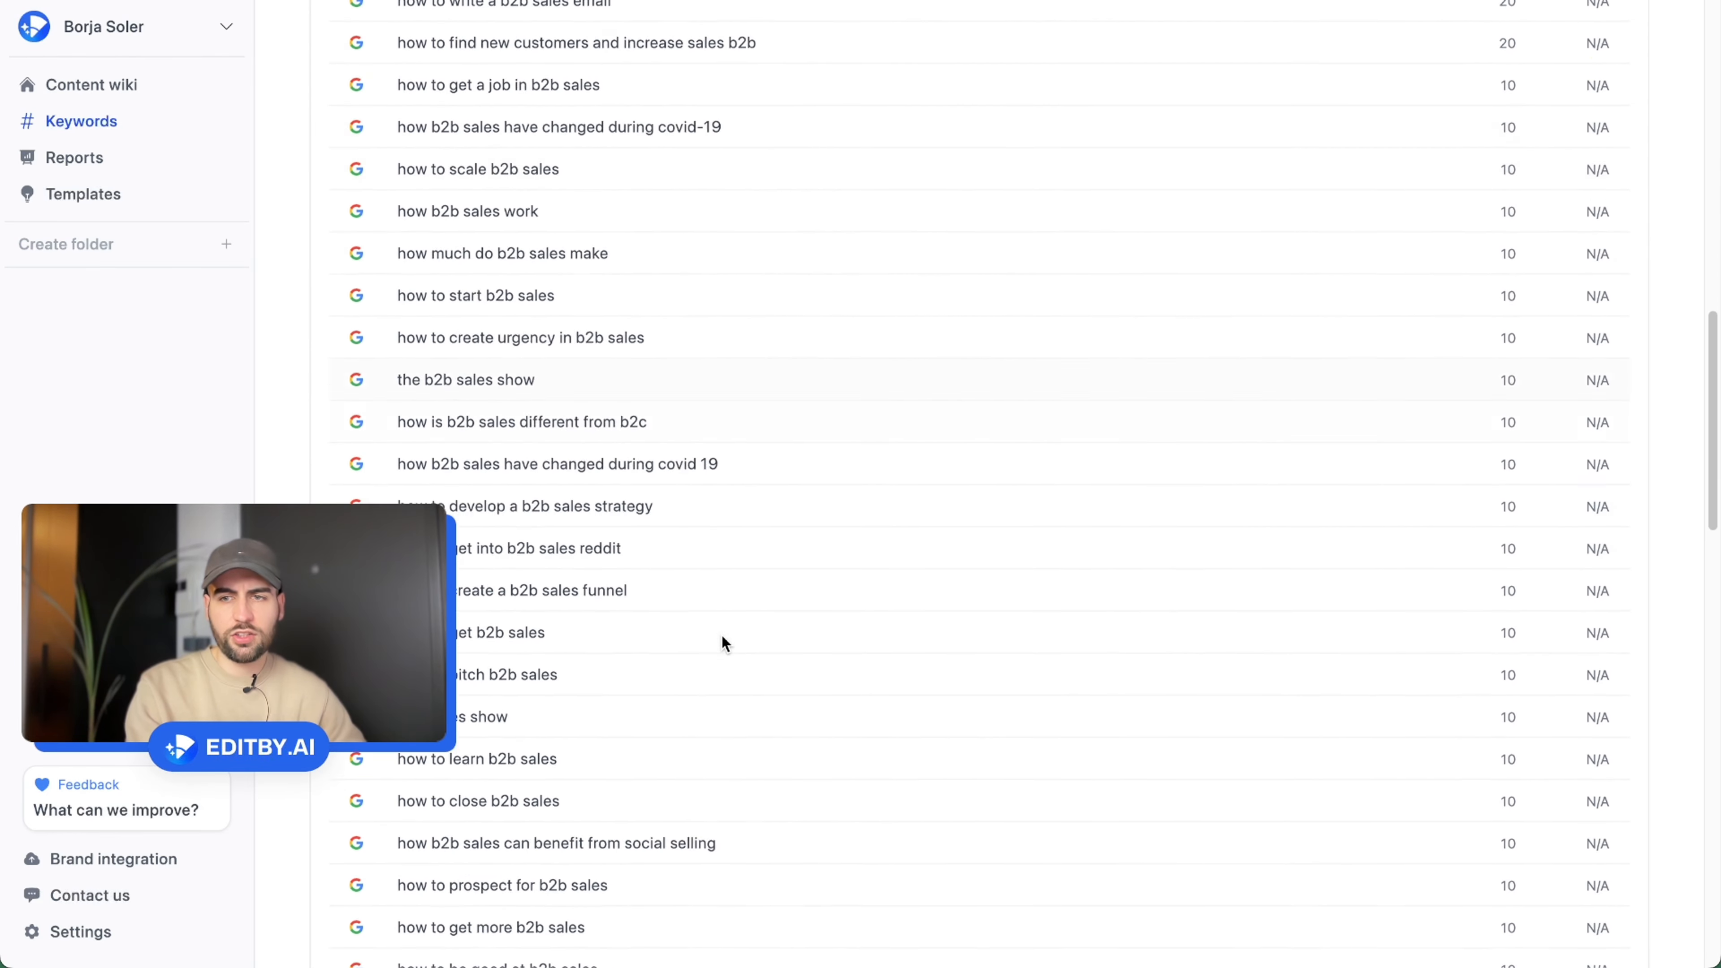
pyautogui.moveTo(599, 761); pyautogui.dragTo(1232, 542)
pyautogui.moveTo(709, 628); pyautogui.dragTo(1172, 603)
pyautogui.moveTo(828, 605); pyautogui.dragTo(564, 598)
pyautogui.moveTo(1096, 624); pyautogui.dragTo(939, 627)
pyautogui.moveTo(1249, 651); pyautogui.dragTo(468, 628)
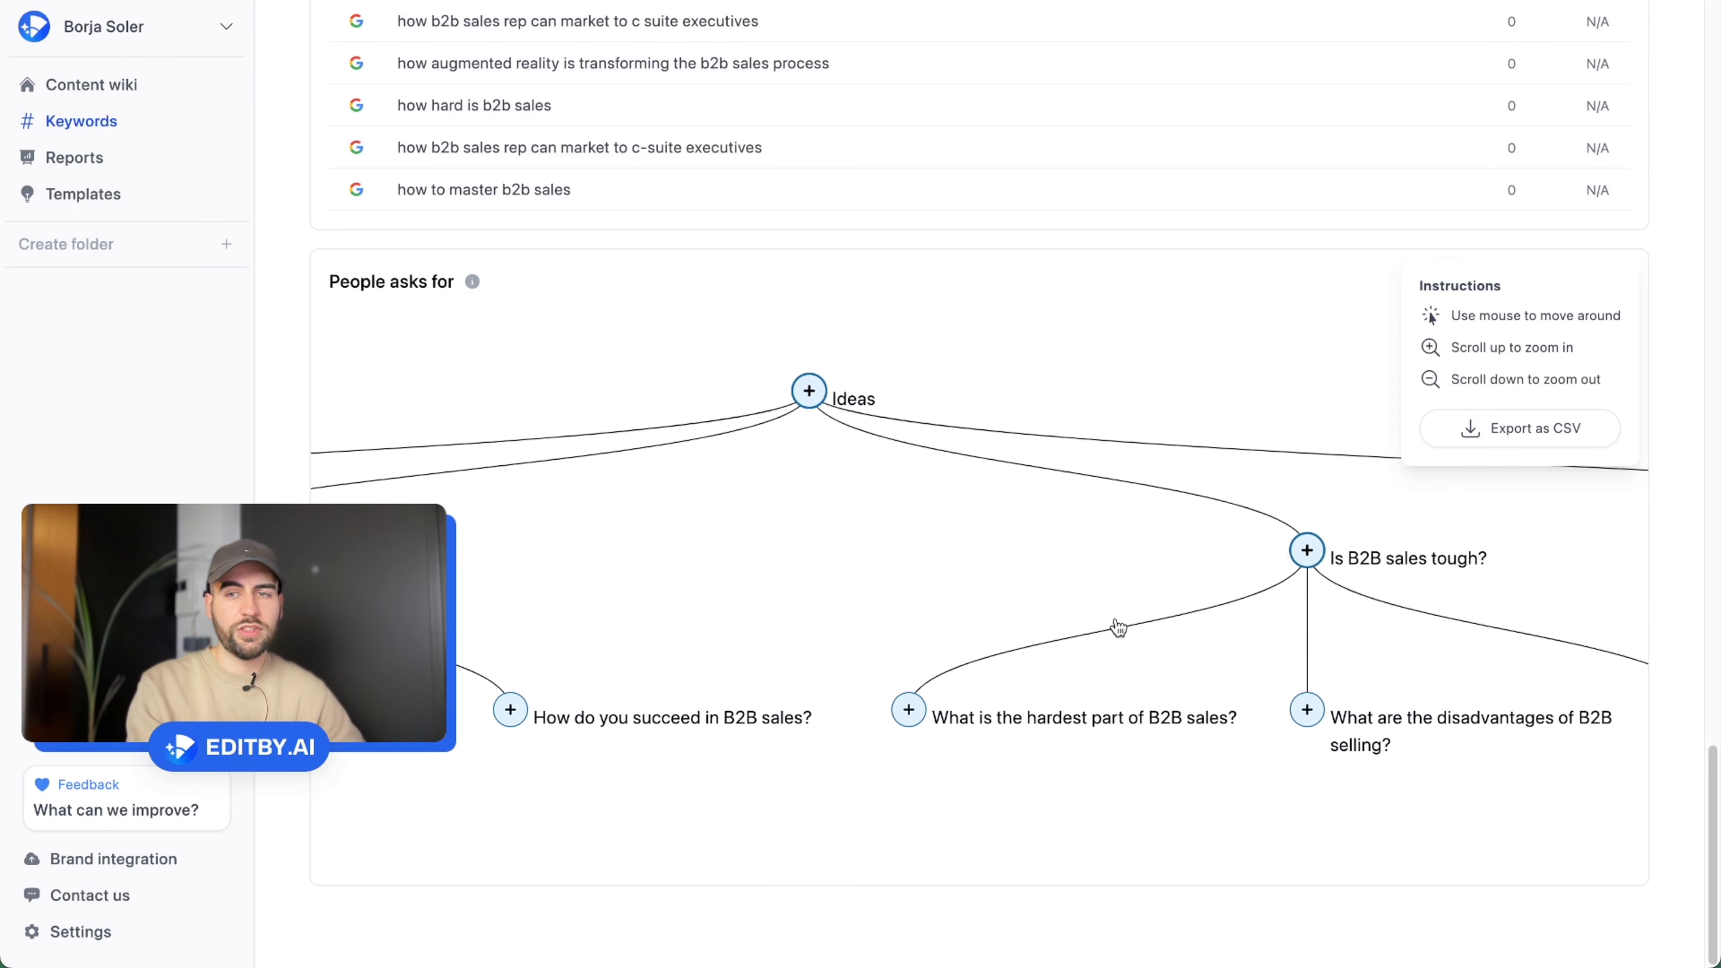
pyautogui.moveTo(1120, 627); pyautogui.dragTo(811, 633)
pyautogui.moveTo(1215, 593); pyautogui.dragTo(710, 597)
pyautogui.moveTo(1406, 603); pyautogui.dragTo(734, 604)
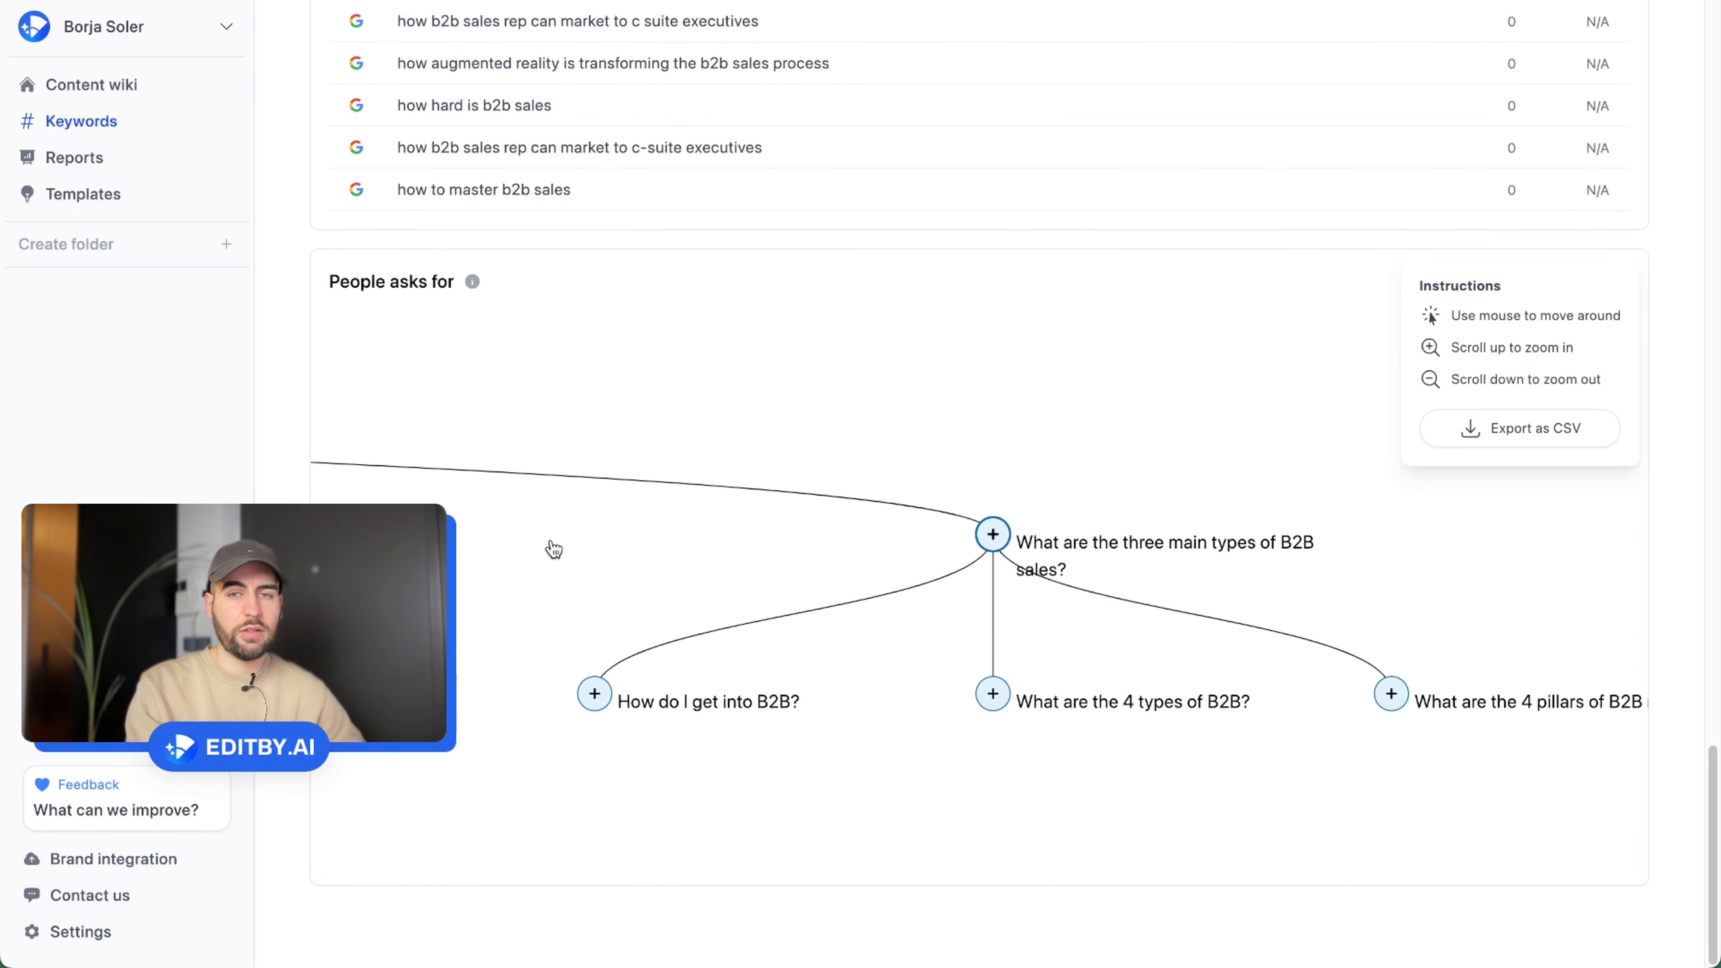
pyautogui.moveTo(563, 552); pyautogui.dragTo(1247, 551)
pyautogui.moveTo(661, 532); pyautogui.dragTo(799, 532)
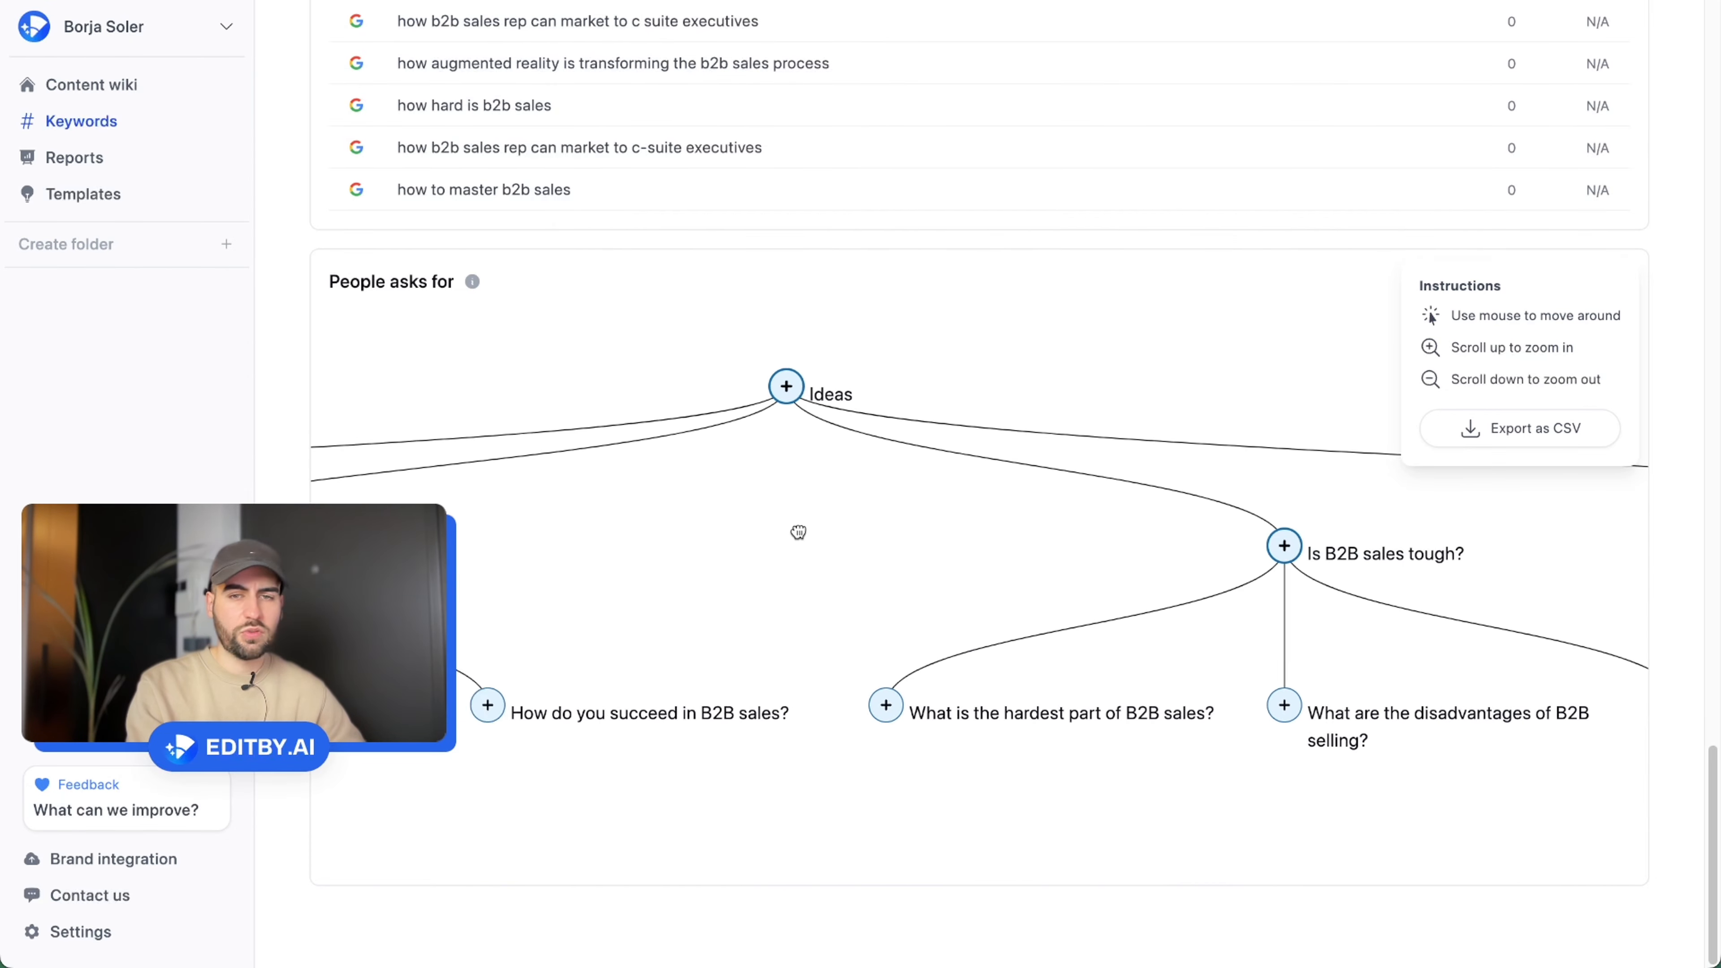
pyautogui.scroll(-5, 1077, 576)
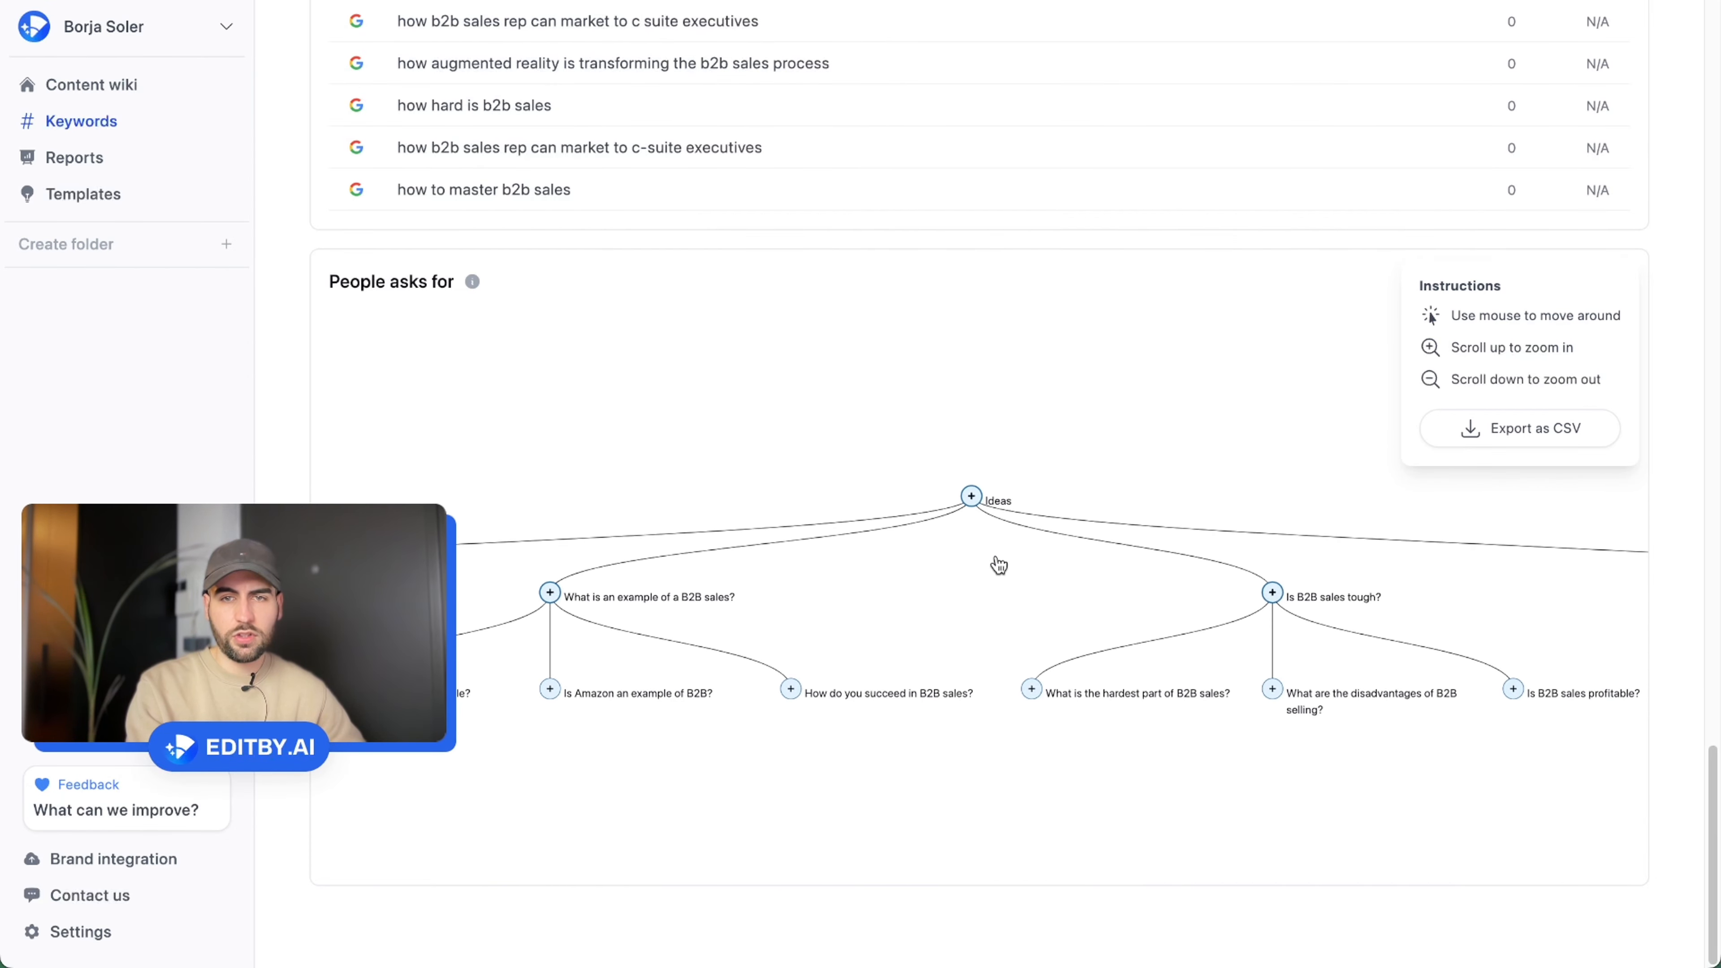
# Open the Google ranking results for b2b sales and show the other keywords of the first-ranked leadfeeder.com article
pyautogui.scroll(20, 1704, 647)
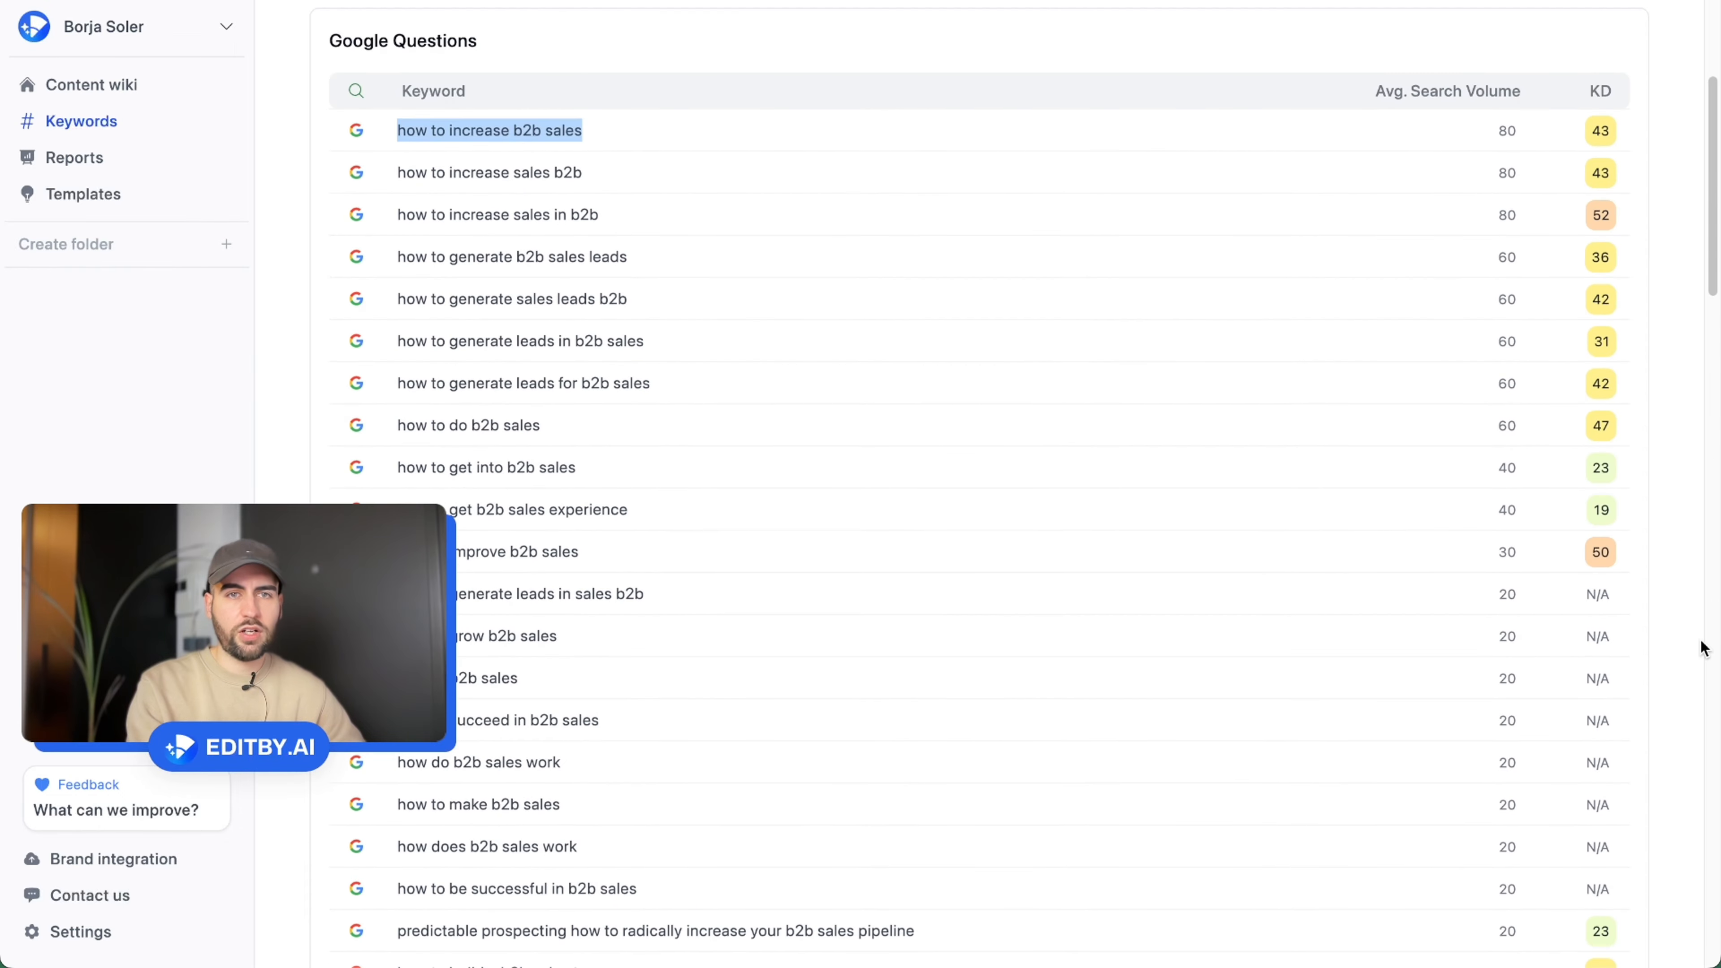
pyautogui.scroll(6, 1704, 648)
pyautogui.click(664, 330)
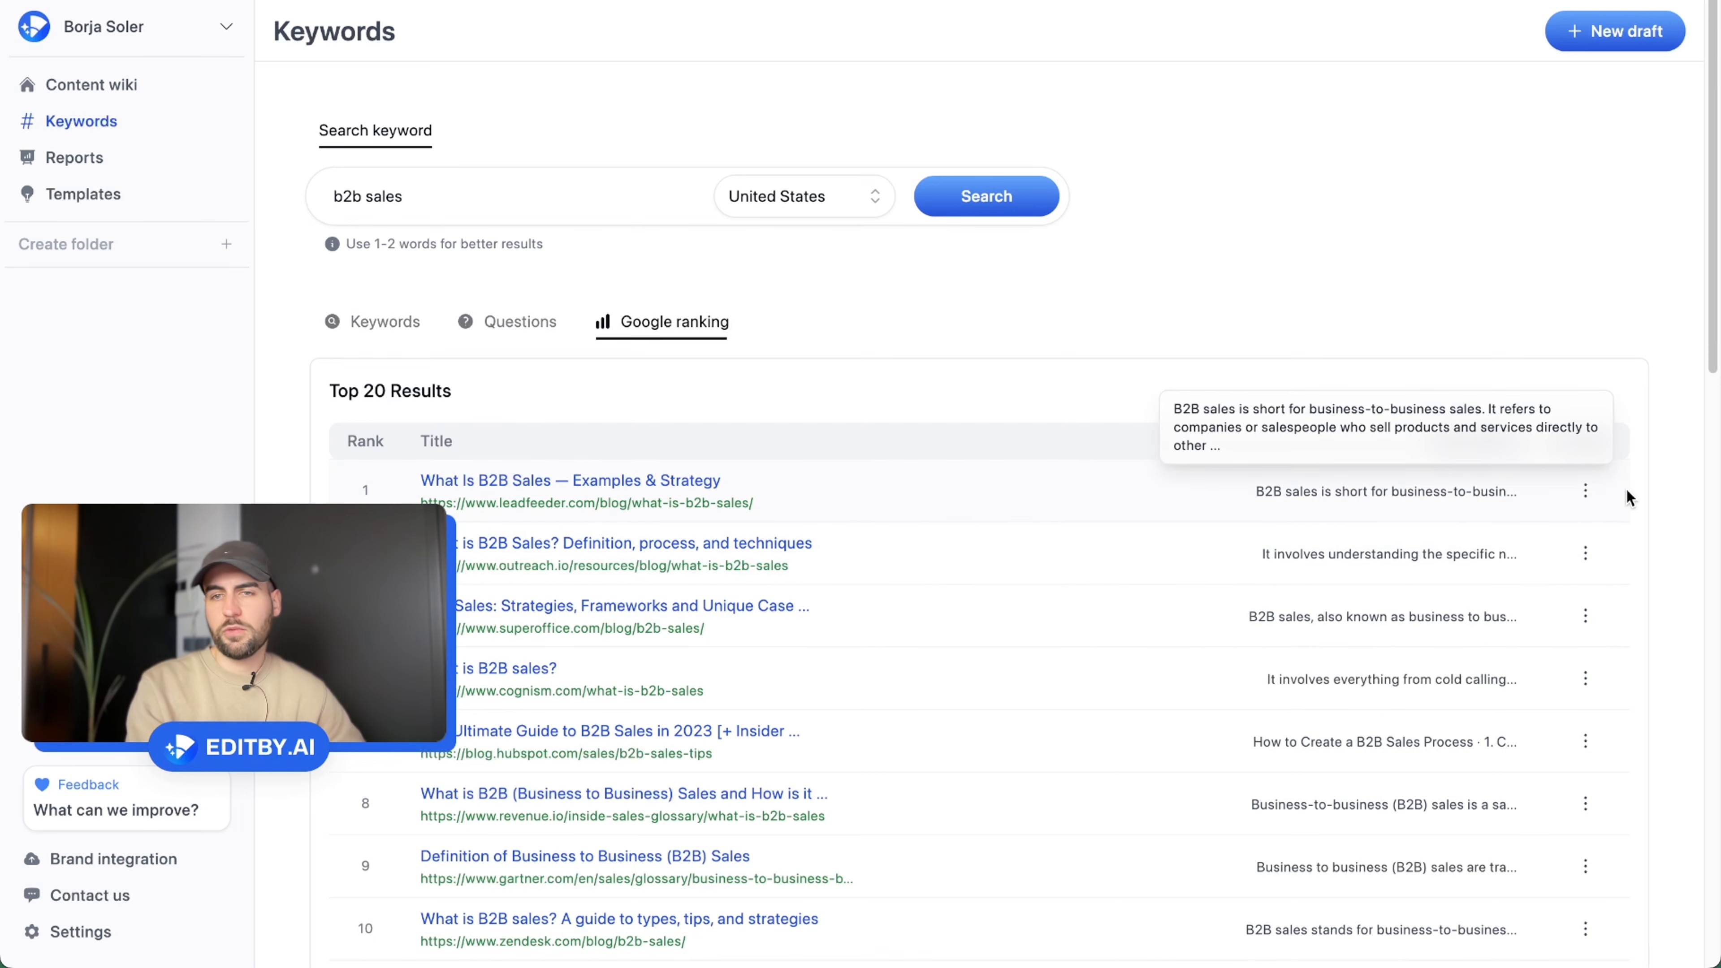
pyautogui.click(1586, 490)
pyautogui.click(1562, 546)
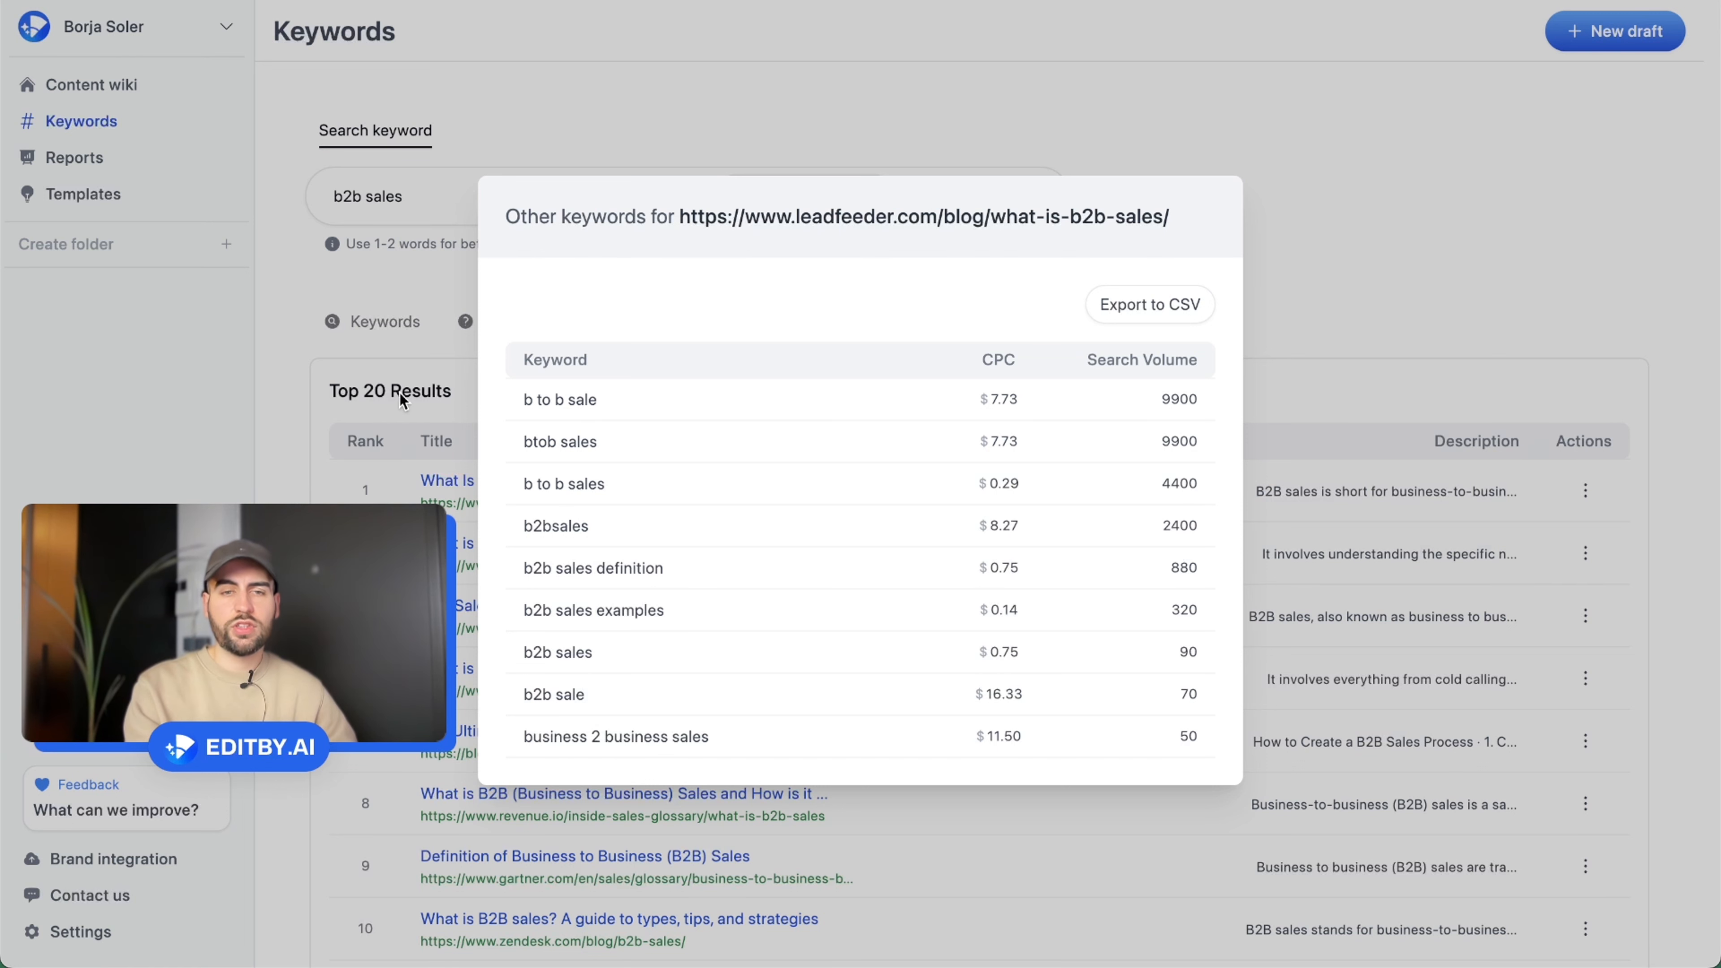
# Copy the leadfeeder.com keyword rows, from "b to b sale" to "business 2 business sales", below the keywords in the Google Docs document
pyautogui.moveTo(509, 400); pyautogui.dragTo(910, 737)
pyautogui.press('super+c')
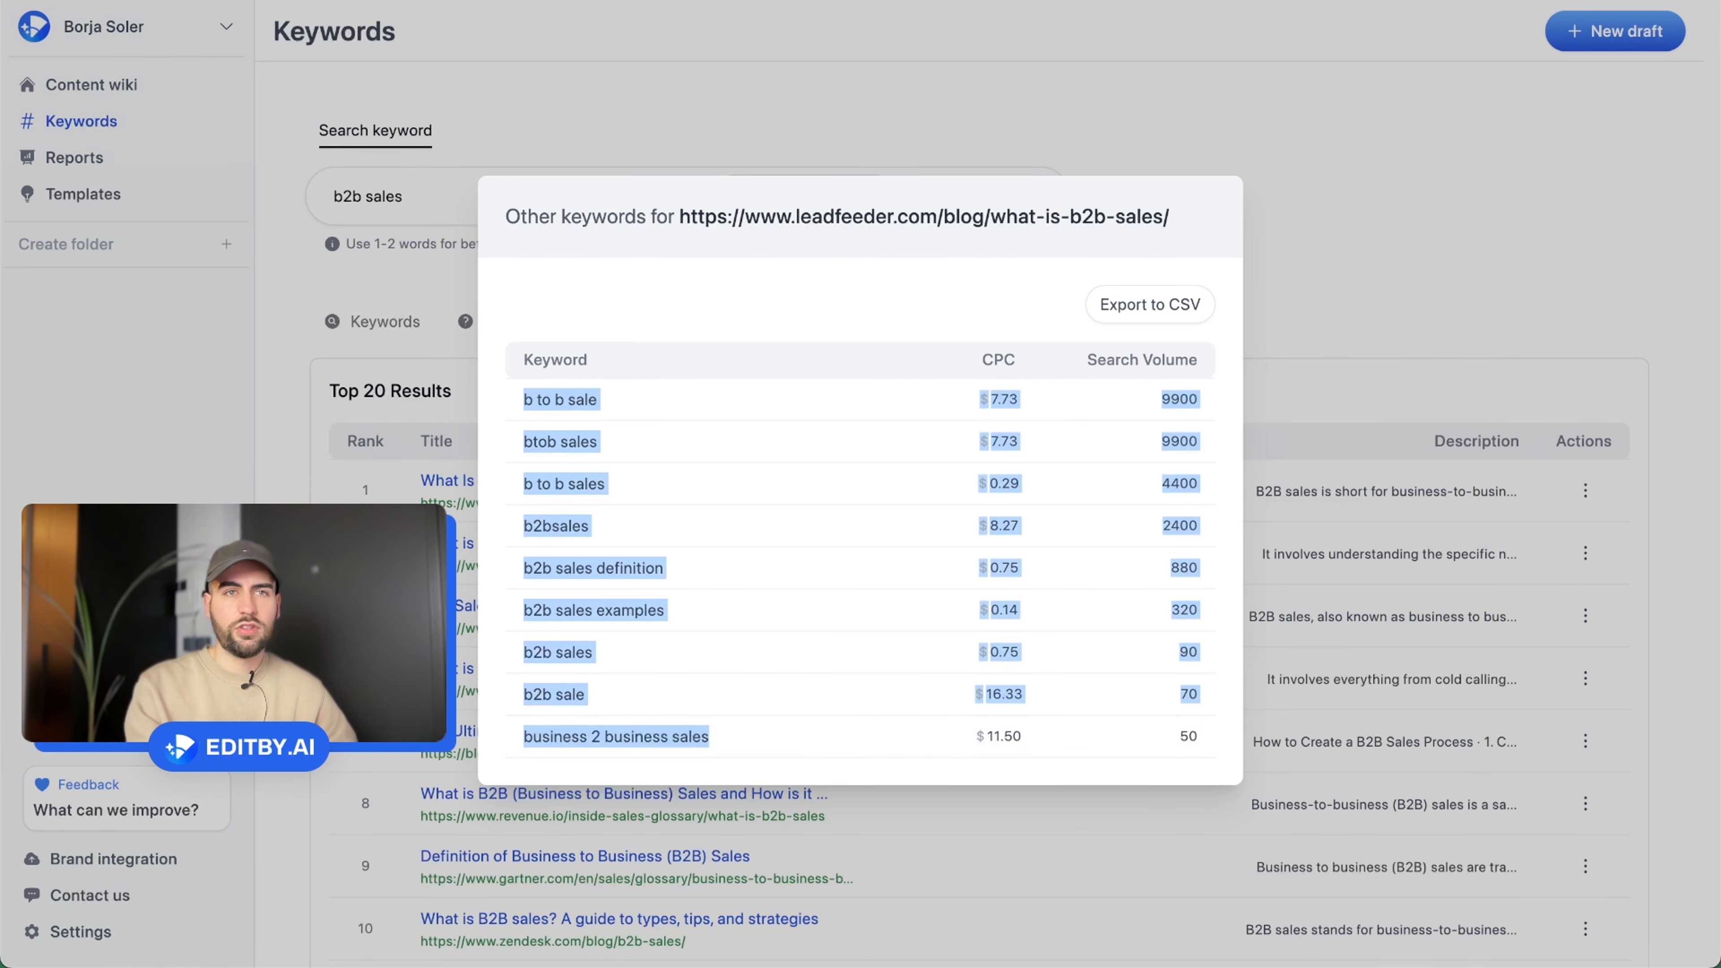
pyautogui.hotkey('ctrl', 'Tab')
pyautogui.click(599, 373)
pyautogui.press('super+v')
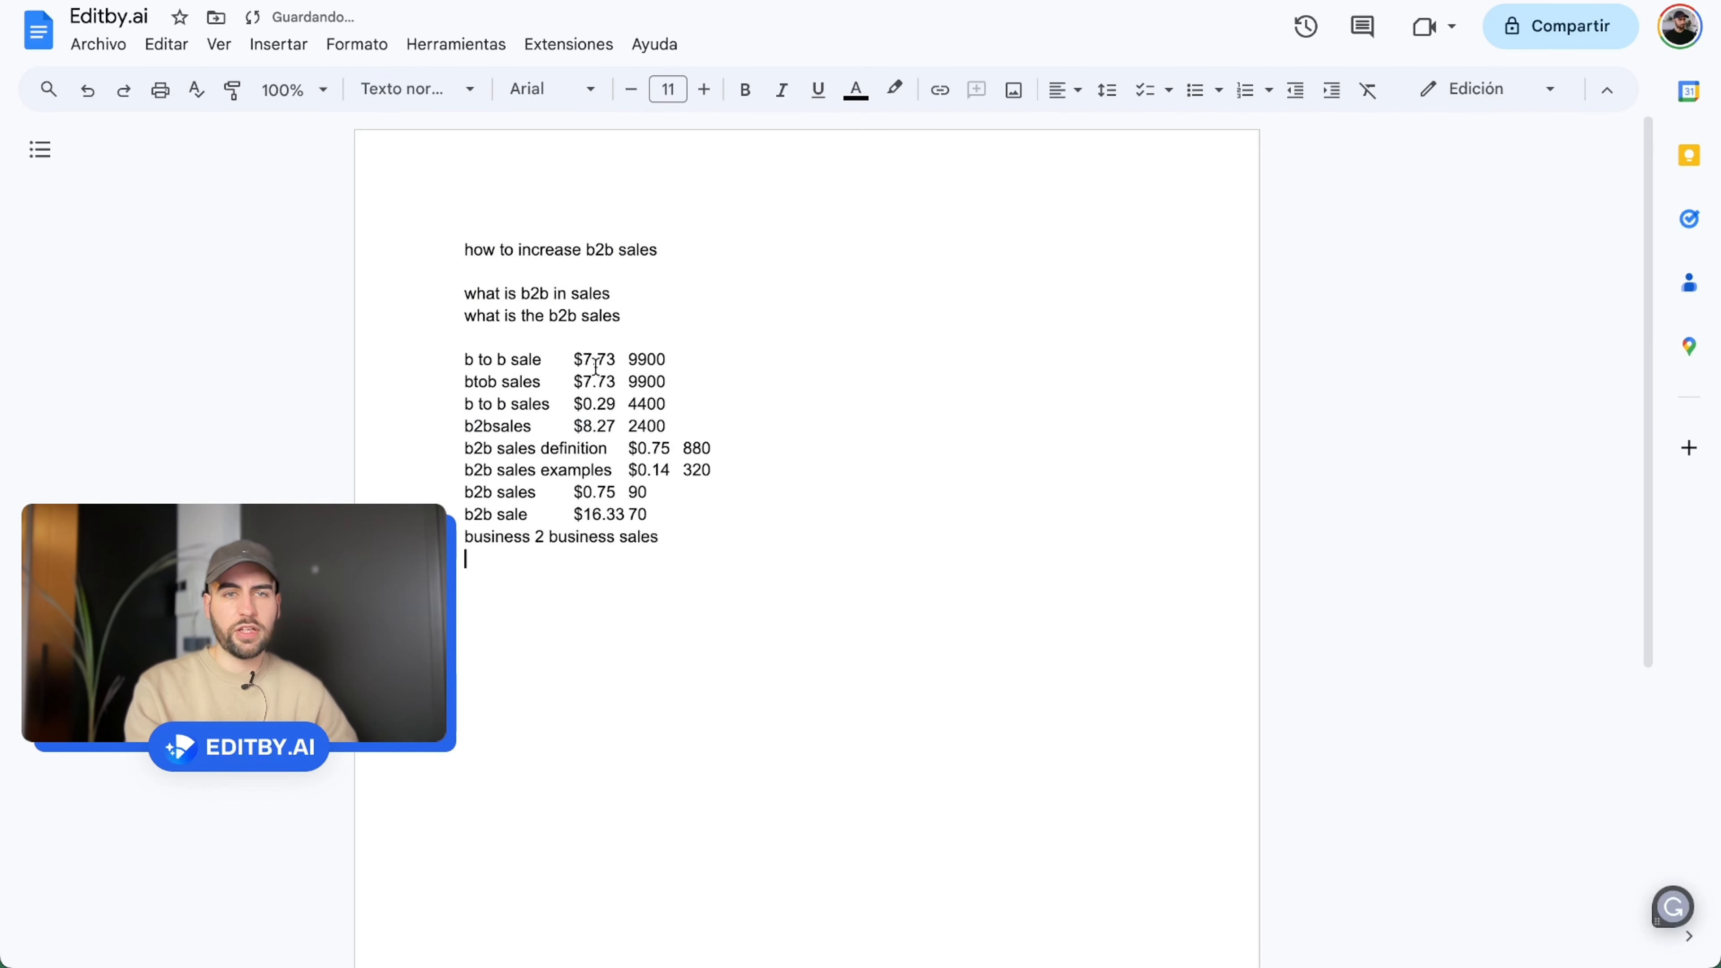
# Remove the blank line above the pasted rows and delete the CPC and volume figures from the "b to b sale", "btob sales" and "b to b sales" lines
pyautogui.click(535, 338)
pyautogui.press('BackSpace')
pyautogui.moveTo(545, 338); pyautogui.dragTo(680, 340)
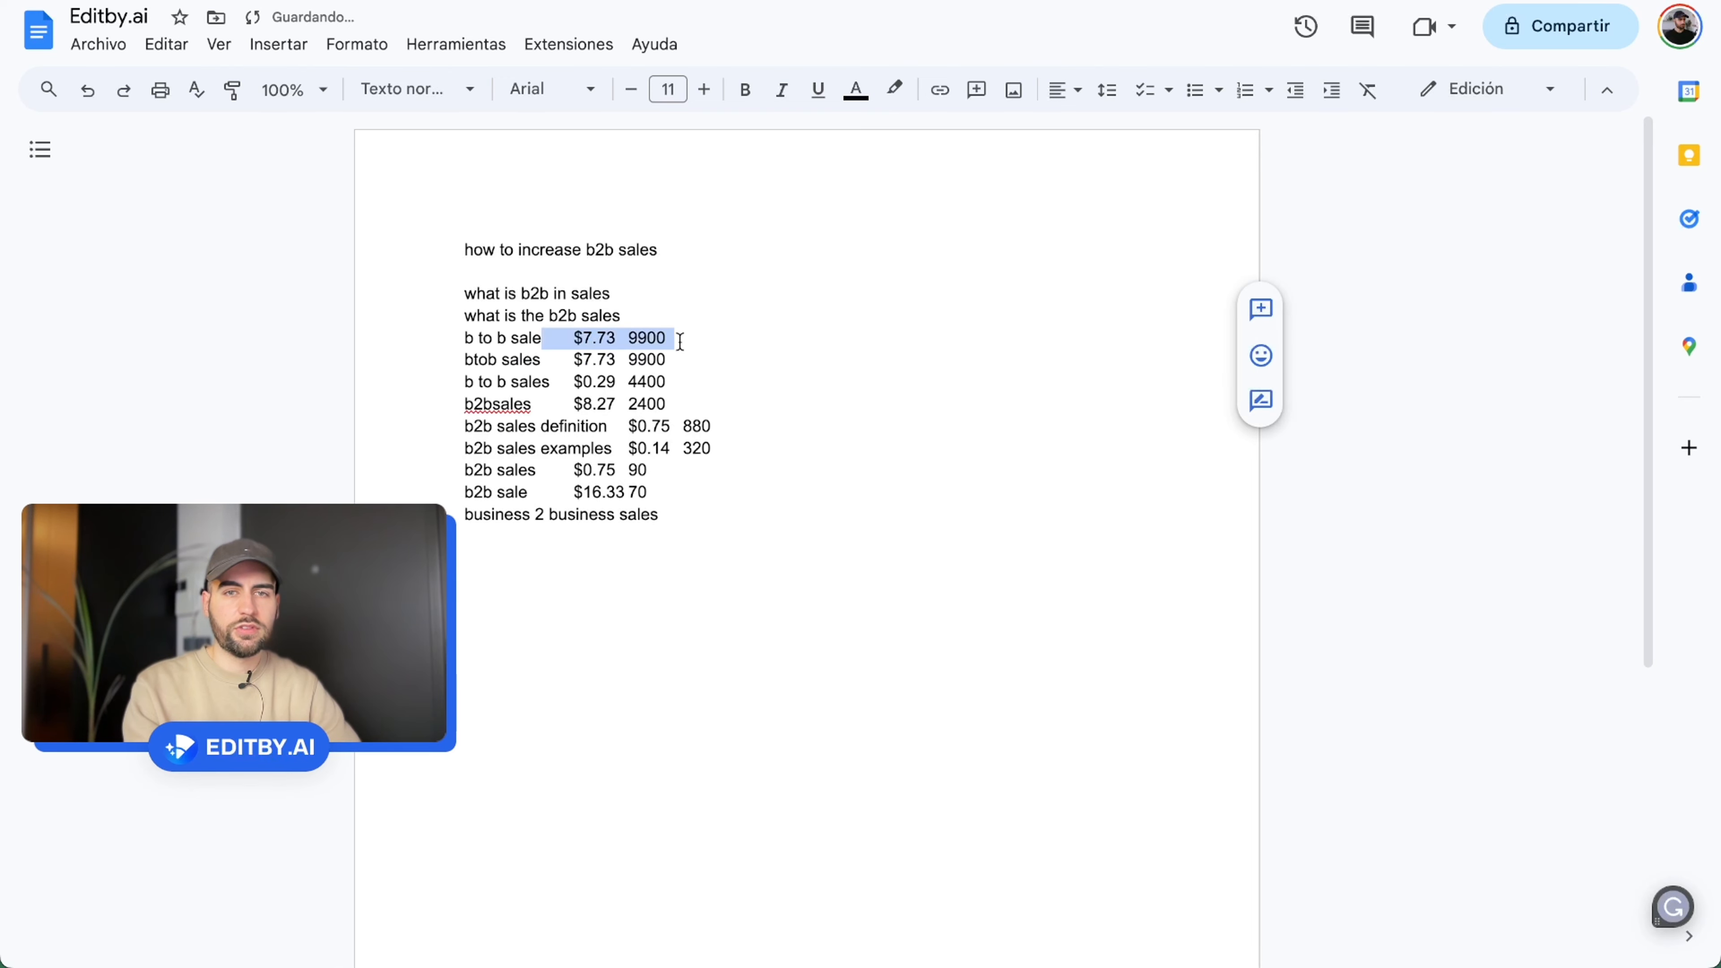
pyautogui.press('BackSpace')
pyautogui.press('Return')
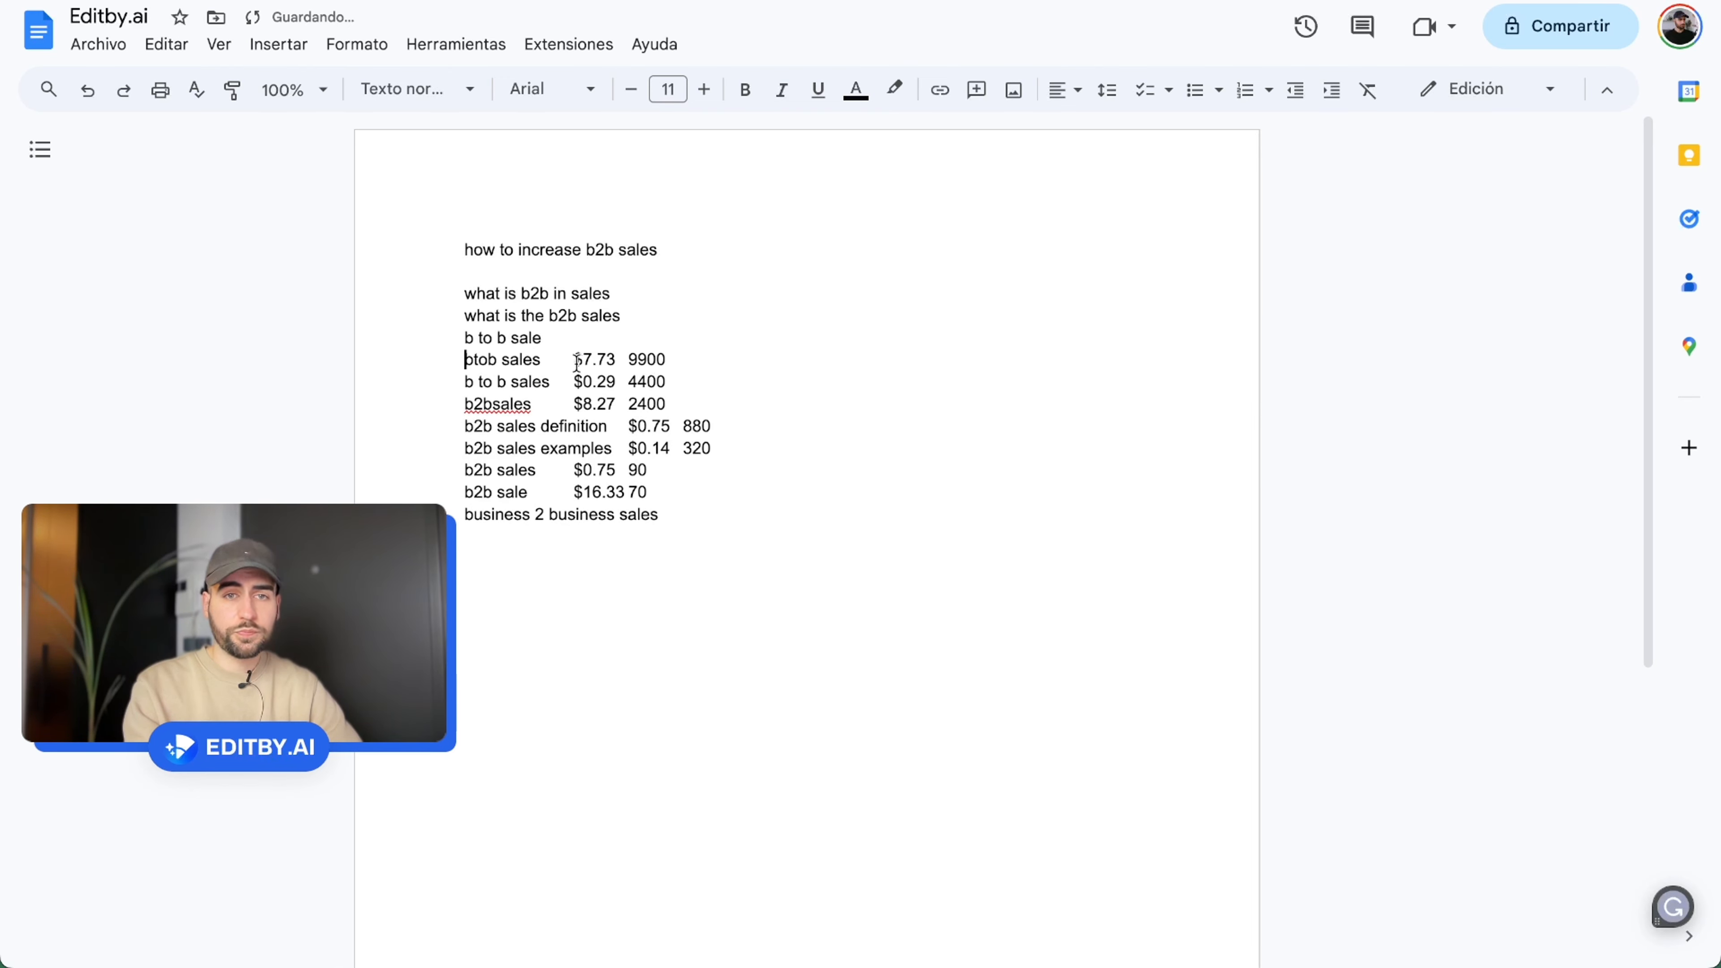
pyautogui.moveTo(574, 359)
pyautogui.mouseDown()
pyautogui.moveTo(681, 360)
pyautogui.moveTo(693, 382)
pyautogui.moveTo(576, 382)
pyautogui.mouseUp()
pyautogui.press('BackSpace')
pyautogui.press('Return')
pyautogui.press('BackSpace')
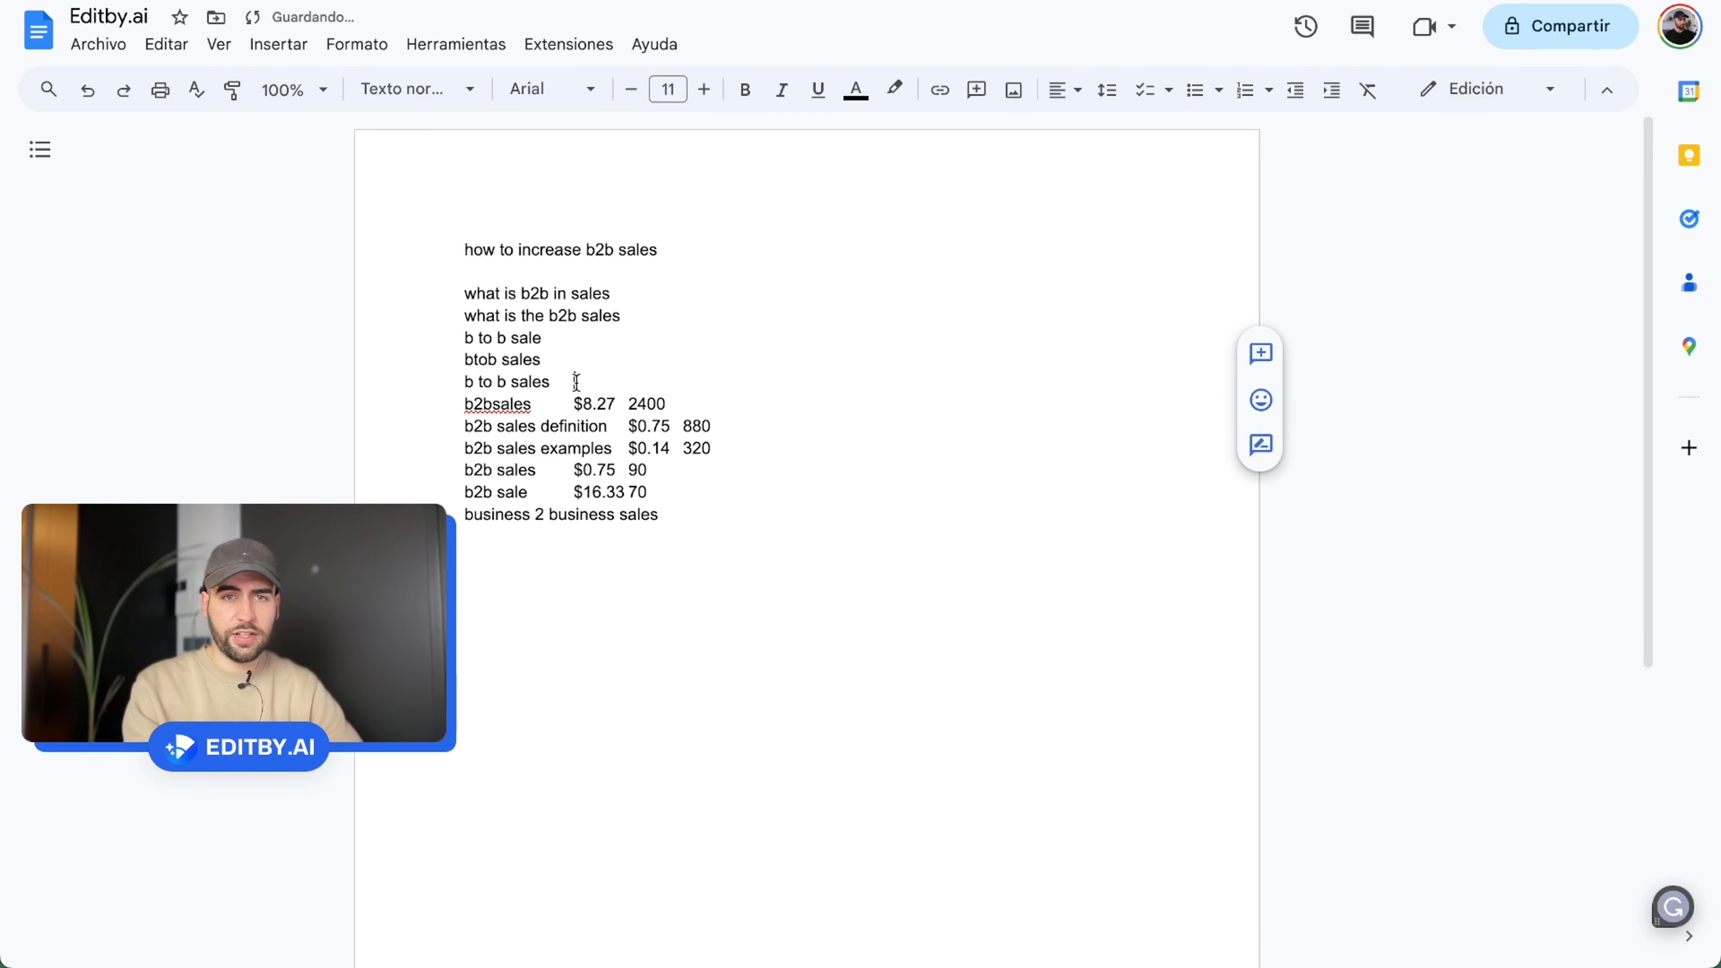
# Delete the CPC and search volume figures from the lines "b2bsales" through "b2b sale"
pyautogui.moveTo(677, 402); pyautogui.dragTo(575, 404)
pyautogui.press('BackSpace')
pyautogui.moveTo(717, 427); pyautogui.dragTo(569, 492)
pyautogui.press('BackSpace')
pyautogui.press('BackSpace')
pyautogui.press('BackSpace')
pyautogui.press('BackSpace')
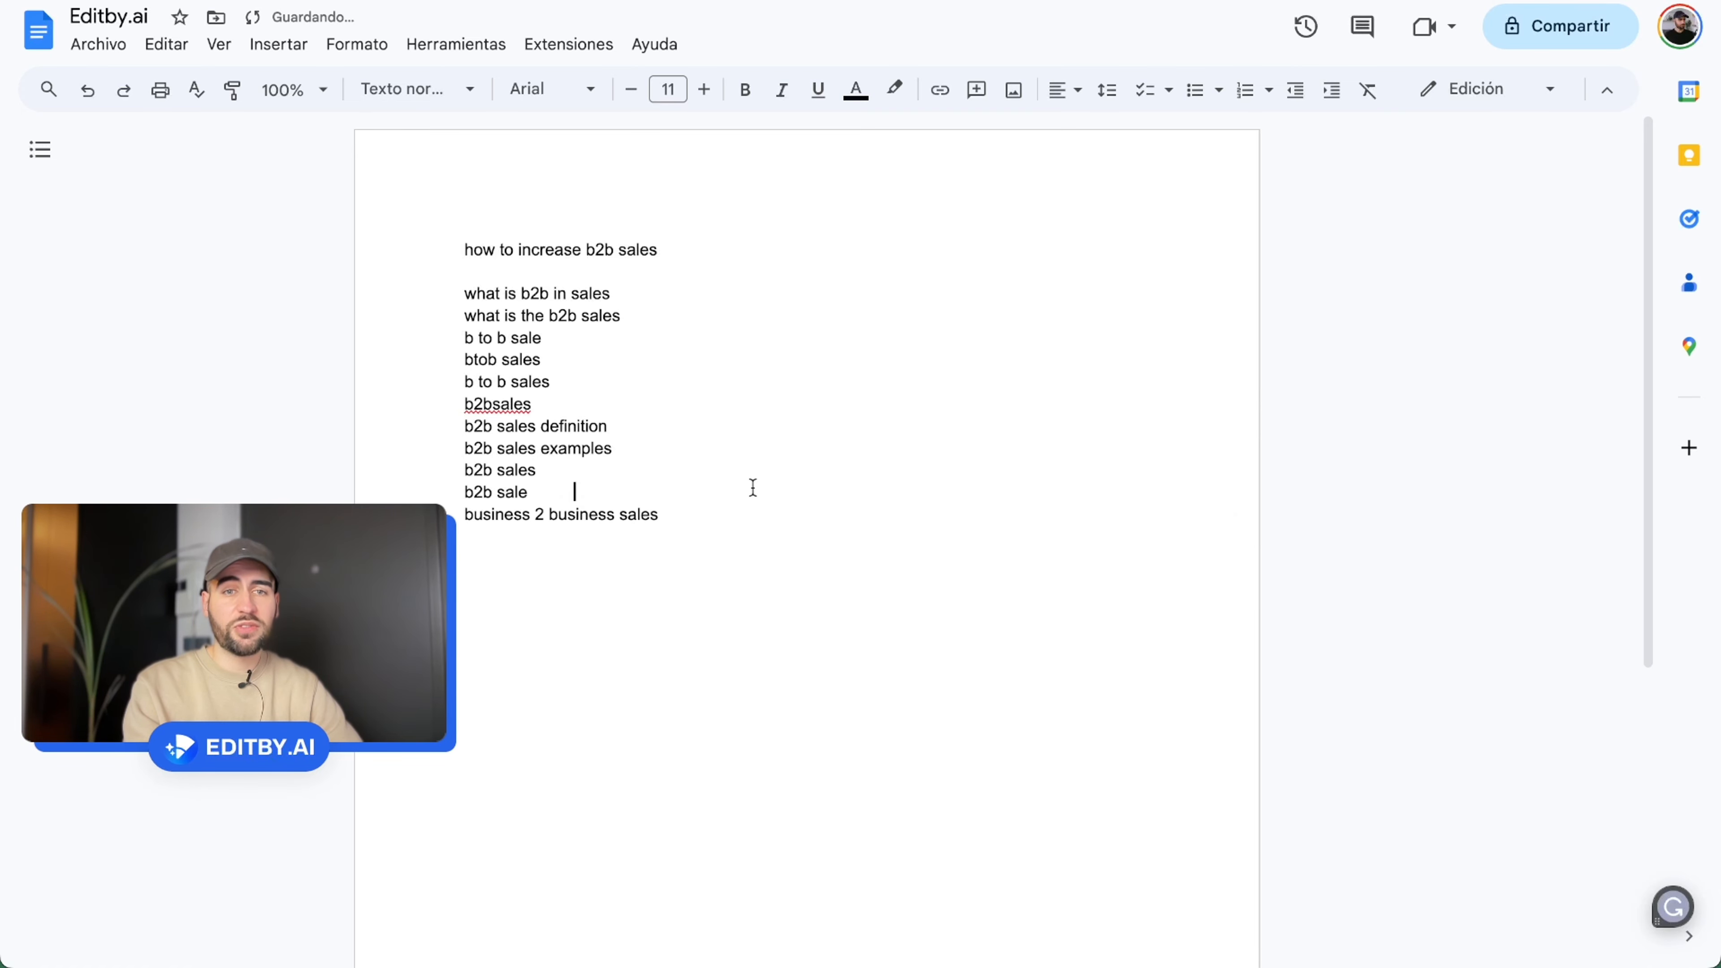
pyautogui.moveTo(683, 520); pyautogui.dragTo(617, 518)
pyautogui.click(658, 544)
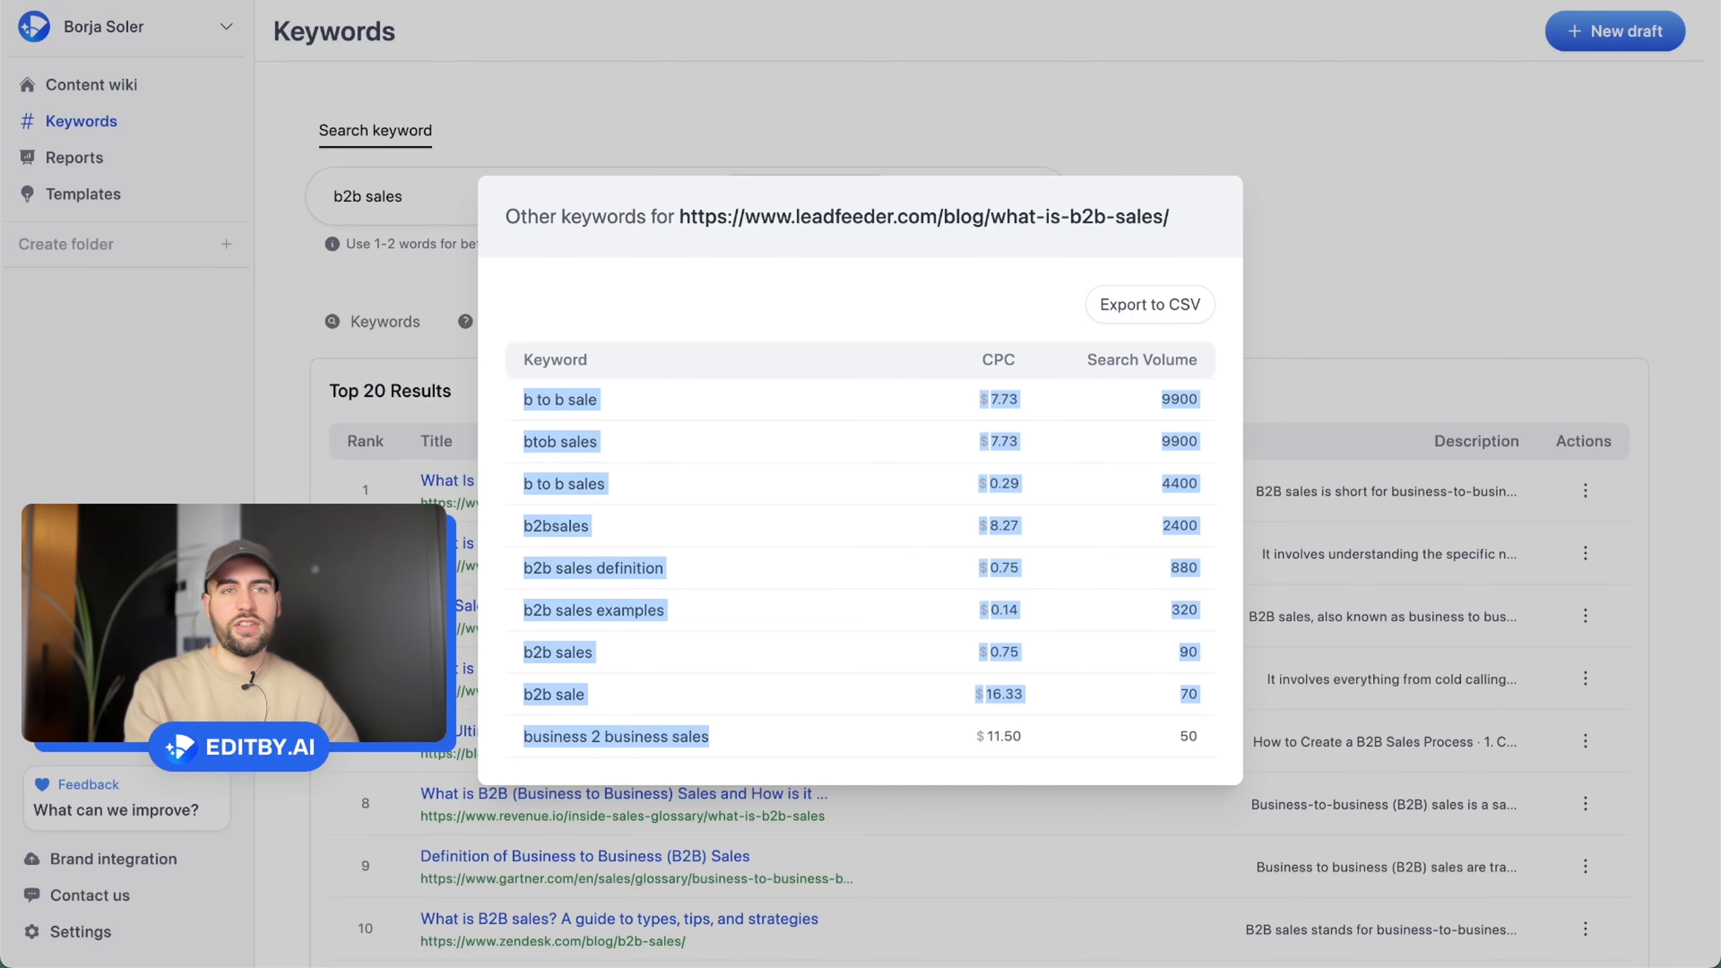
# Close the leadfeeder.com keyword list in Editby.ai and create a new draft
pyautogui.click(785, 123)
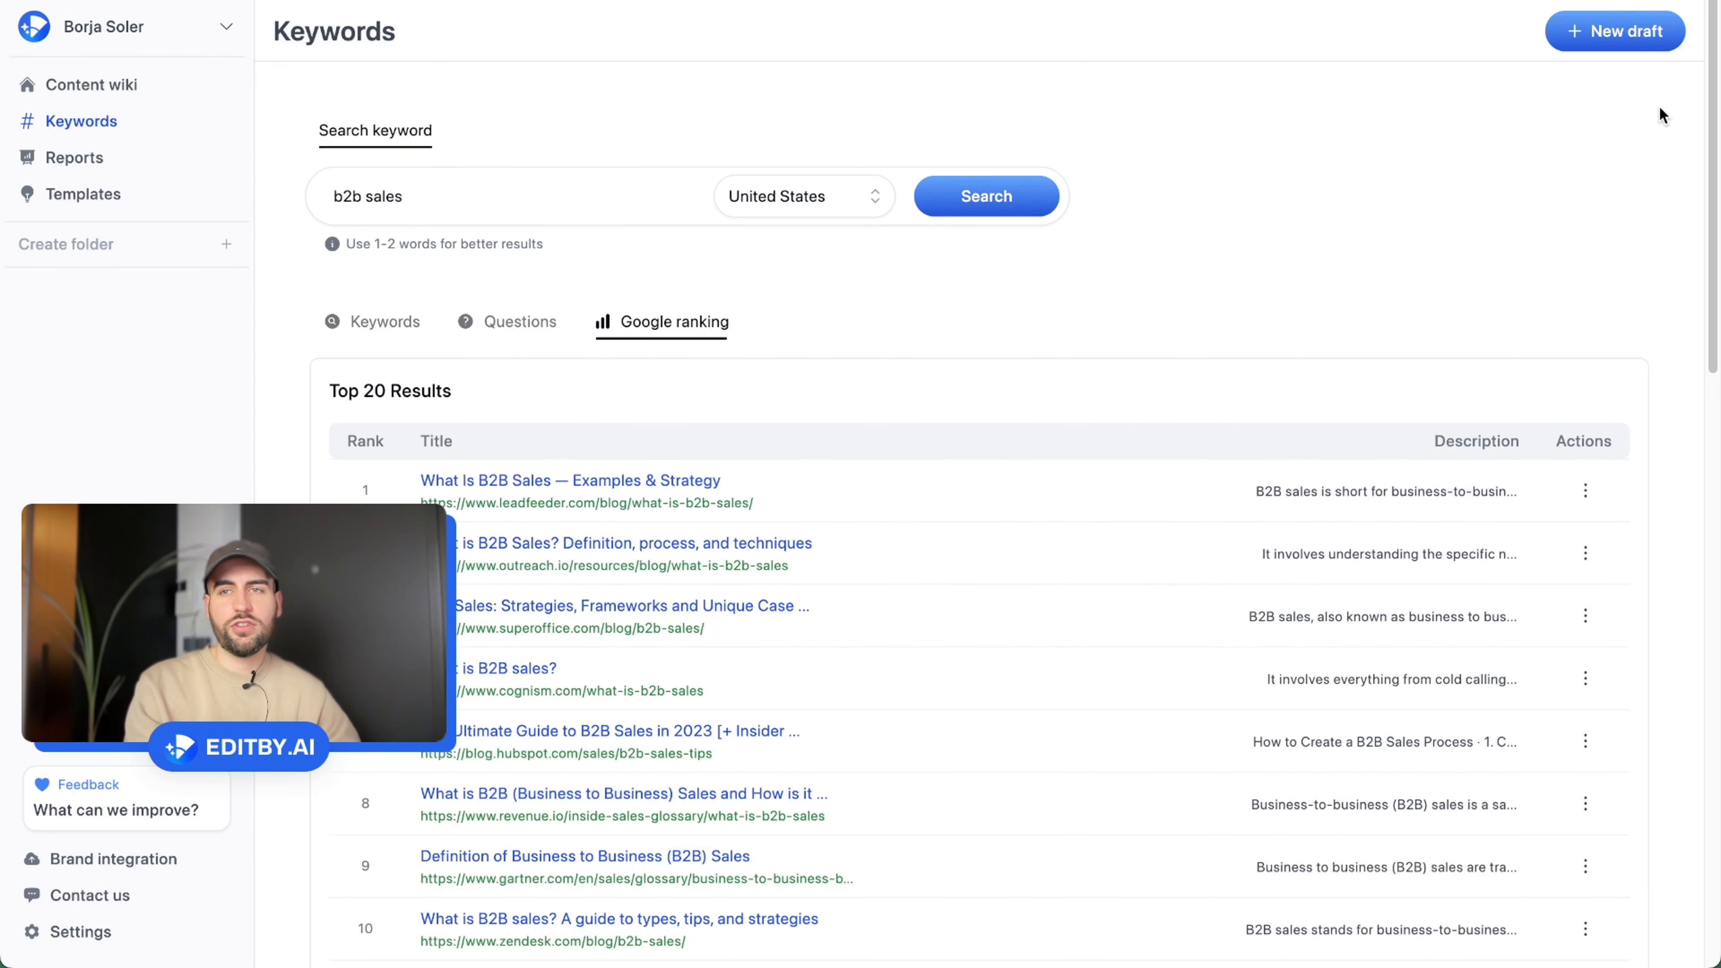
pyautogui.click(1642, 37)
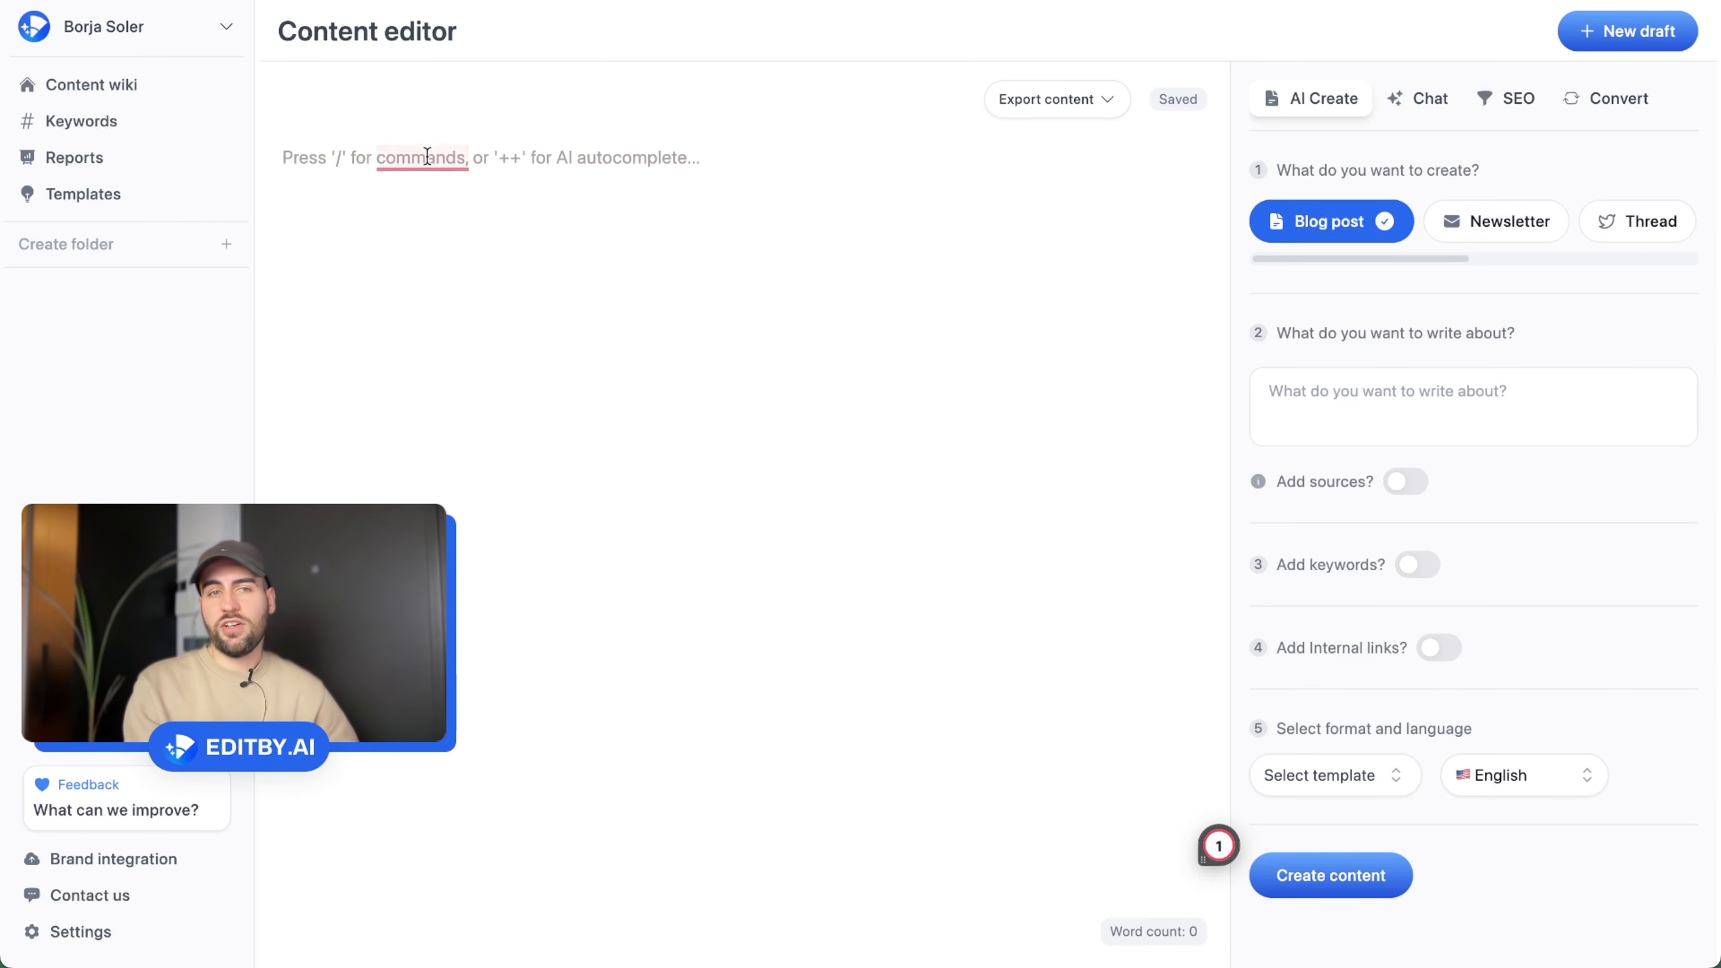
# Bring up the slash commands in the empty draft and look through the available block types down to Code and Image
pyautogui.write('/')
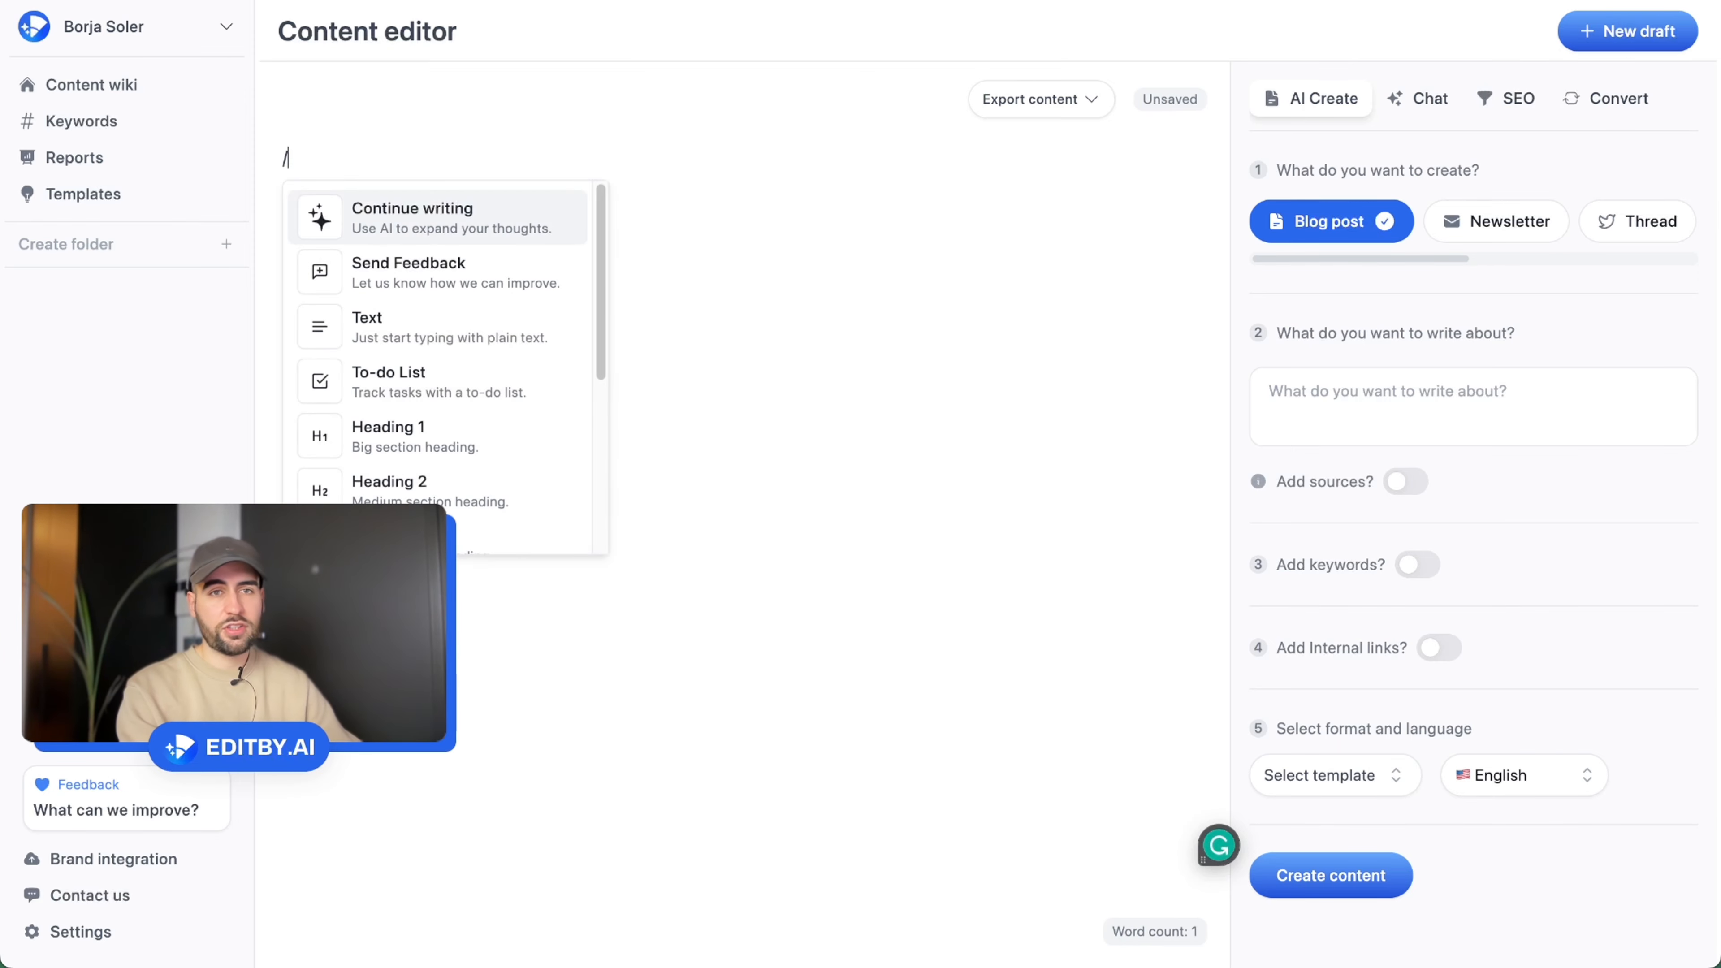
pyautogui.press('Down')
pyautogui.press('Down')
pyautogui.press('Down')
pyautogui.press('Down')
pyautogui.press('Down')
pyautogui.press('Down')
pyautogui.press('Down')
pyautogui.press('Down')
pyautogui.press('Down')
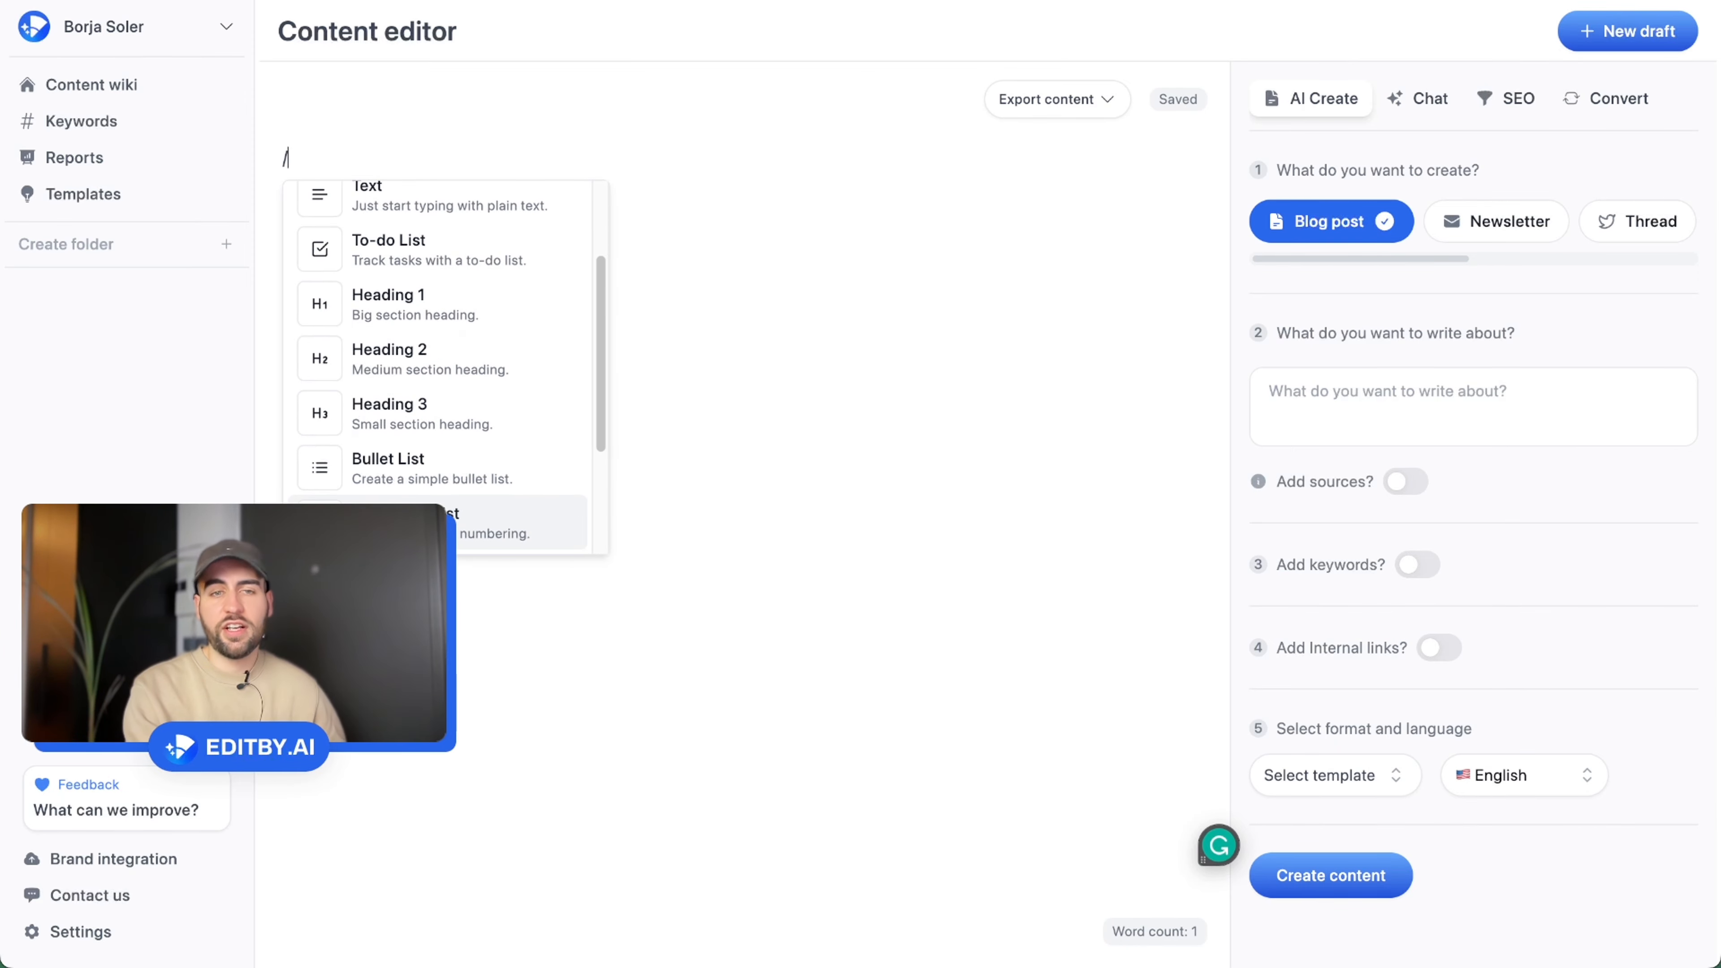
pyautogui.press('Up')
pyautogui.press('Up')
pyautogui.press('Down')
pyautogui.press('Down')
pyautogui.press('Down')
pyautogui.press('Down')
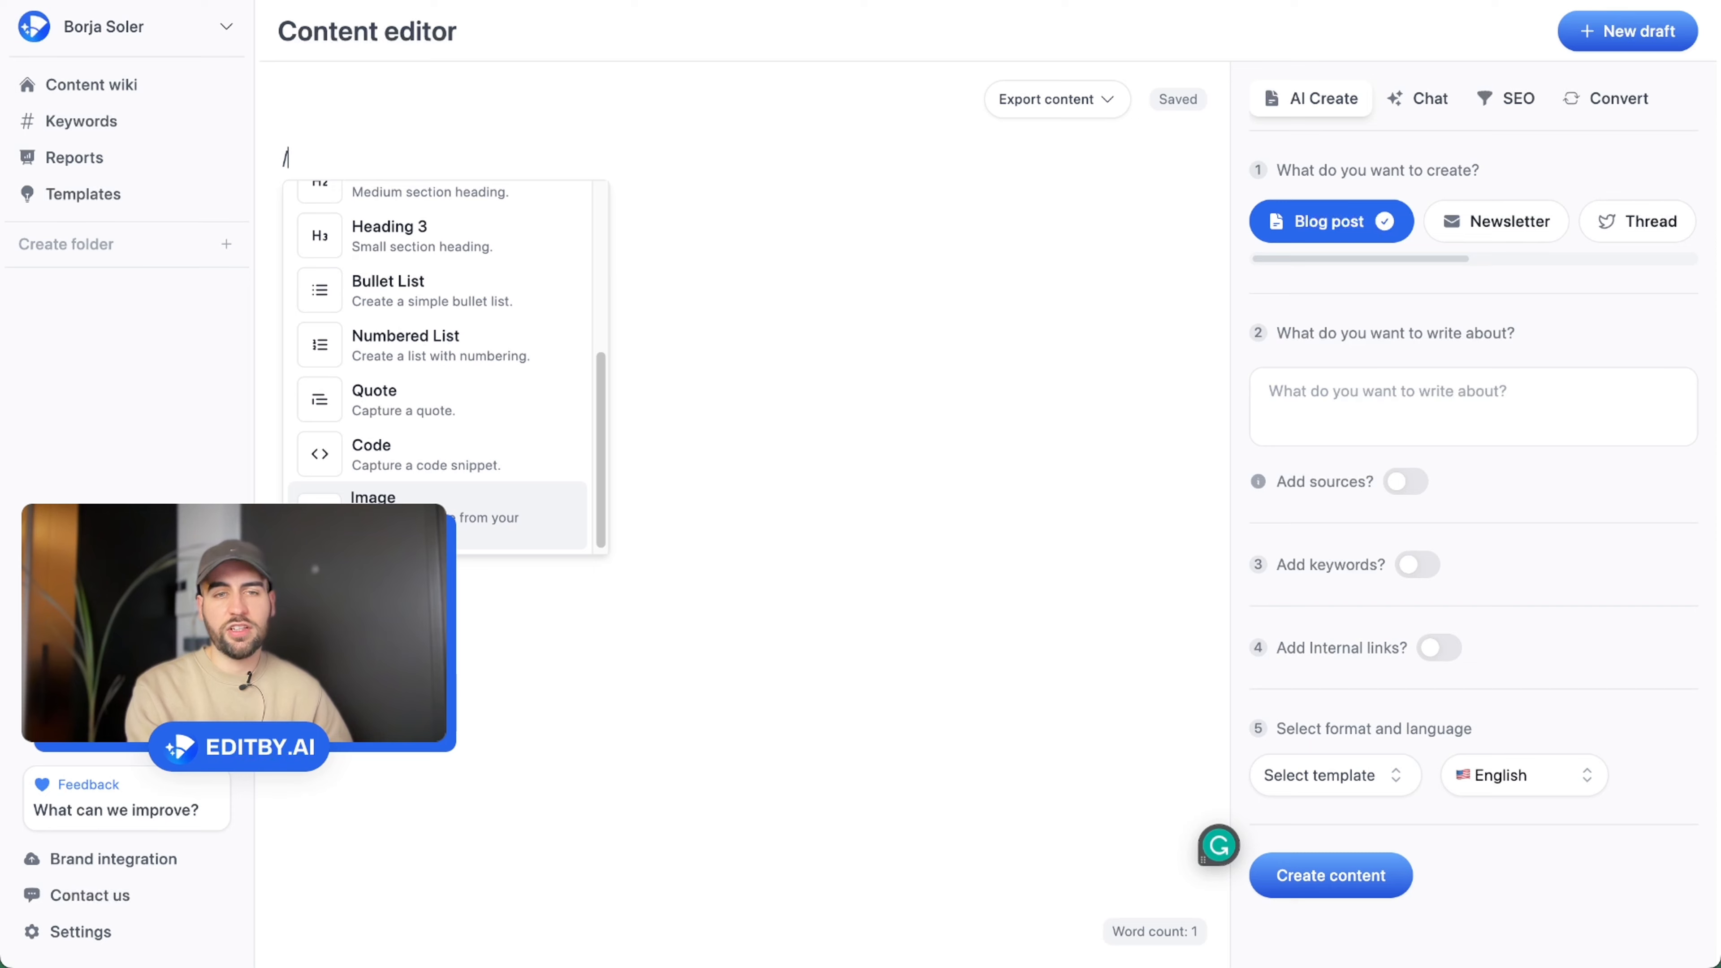
pyautogui.press('Up')
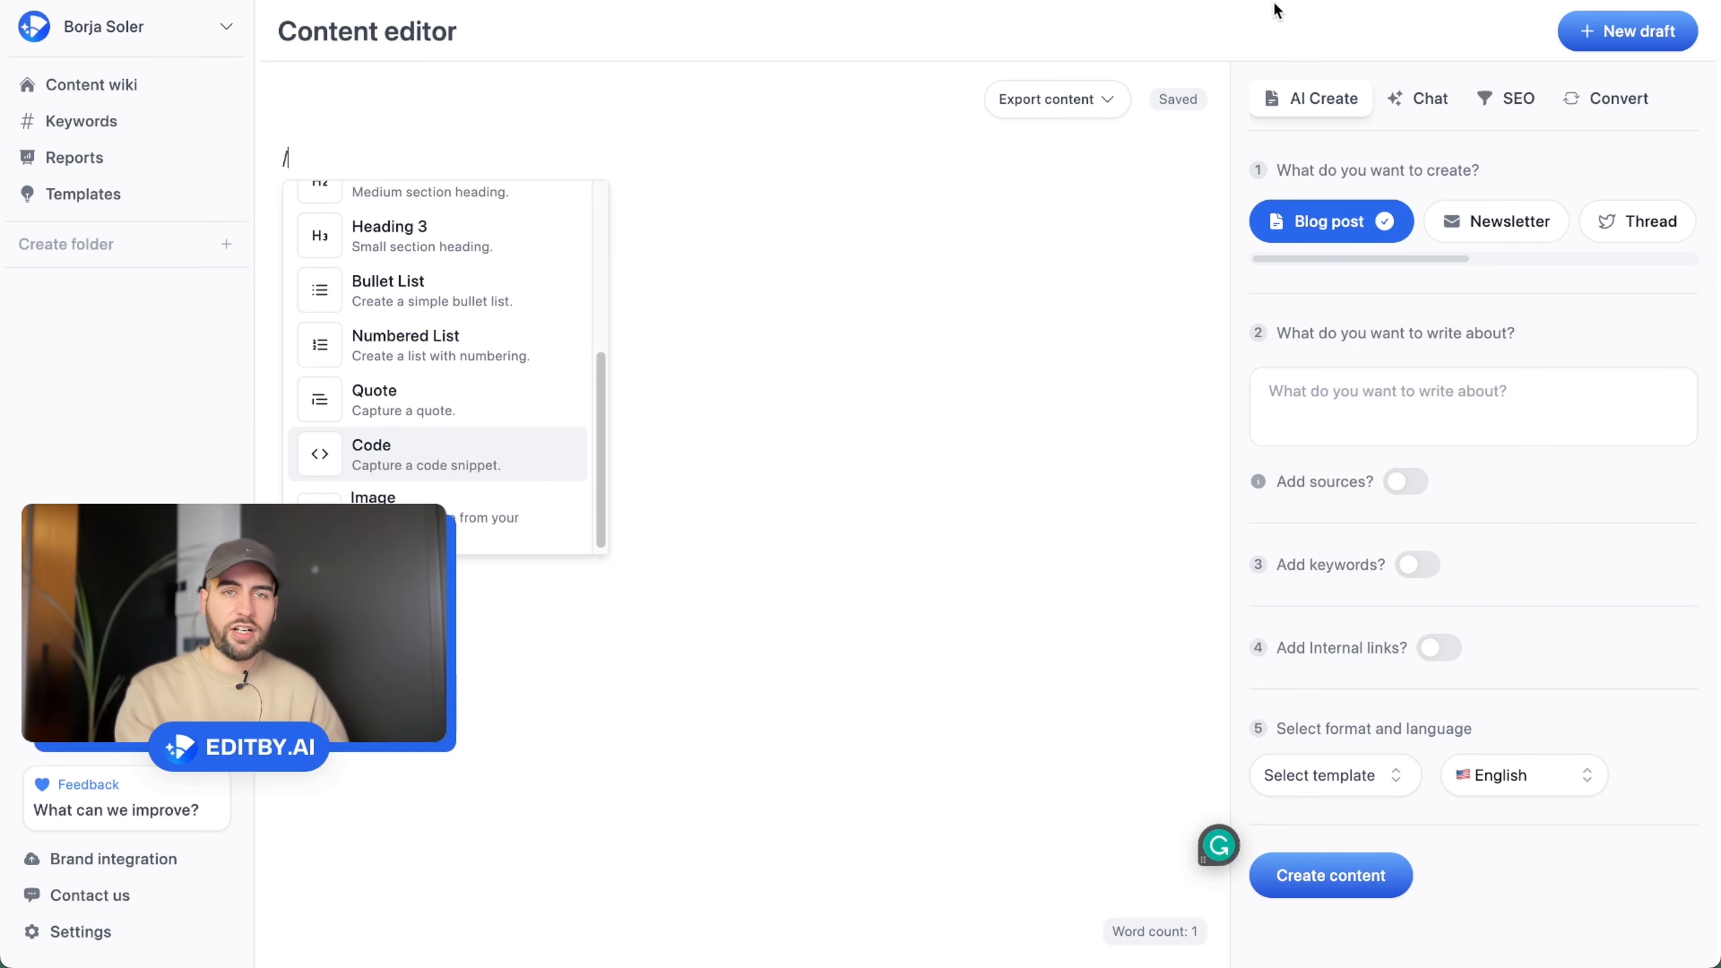
# Dismiss the block commands, look at the draft's content export options, and delete the slash from the draft
pyautogui.press('Escape')
pyautogui.click(1103, 96)
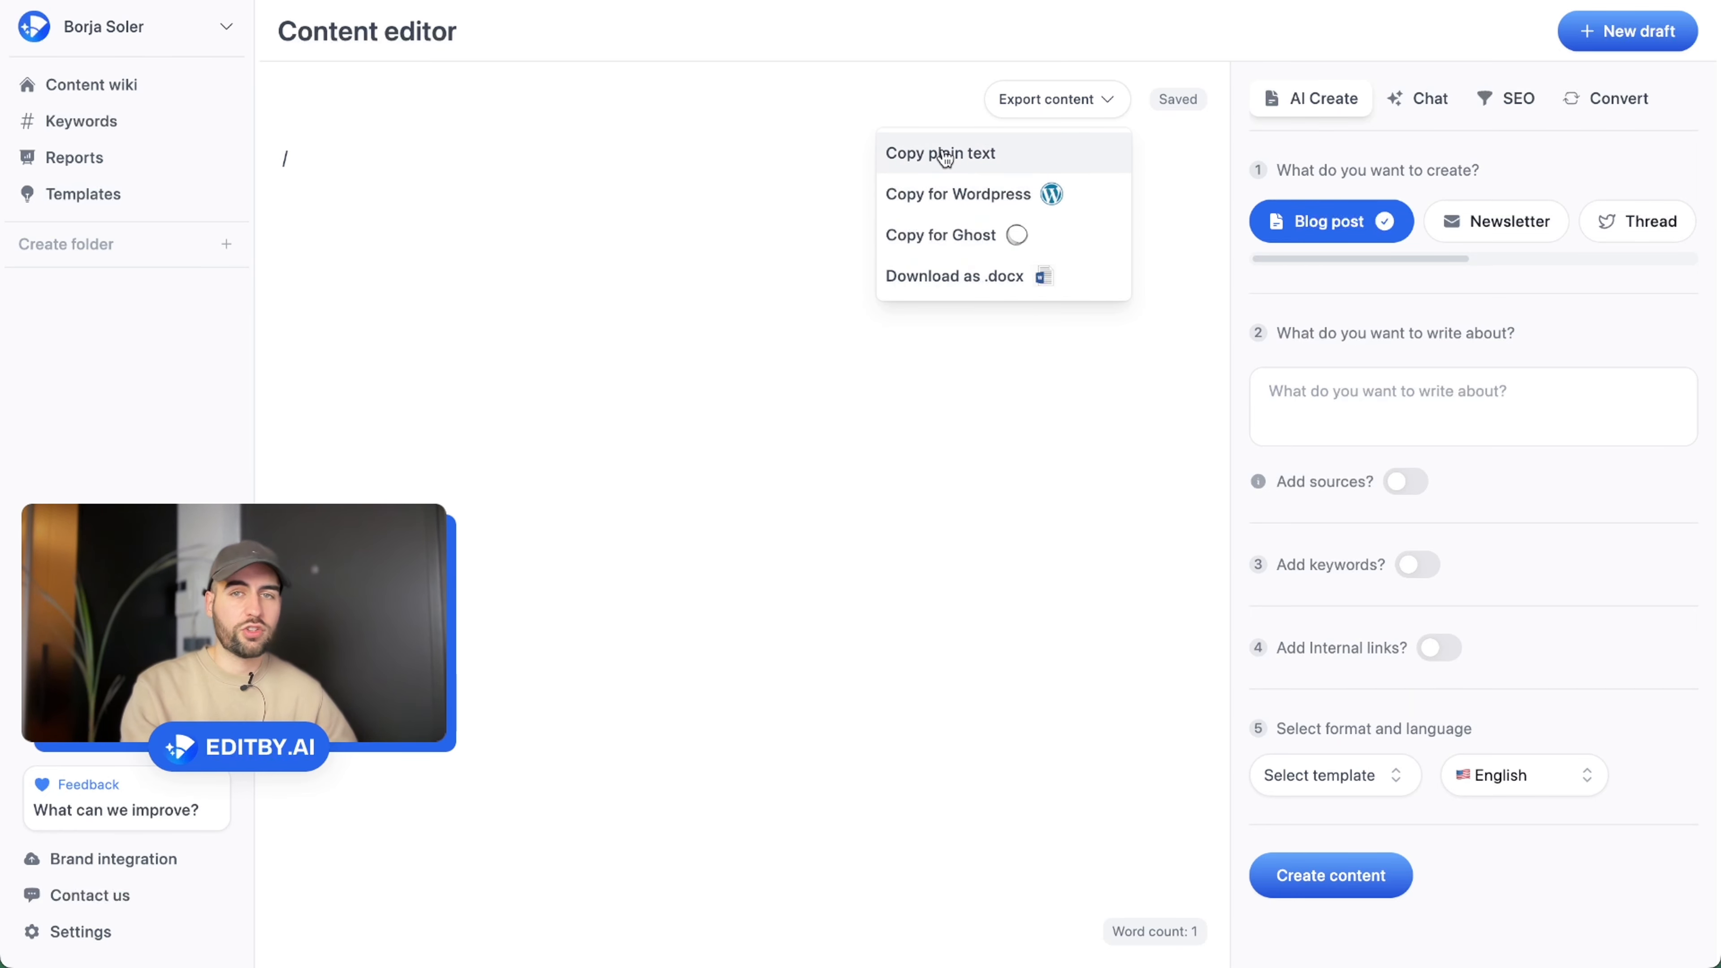
pyautogui.click(682, 157)
pyautogui.press('BackSpace')
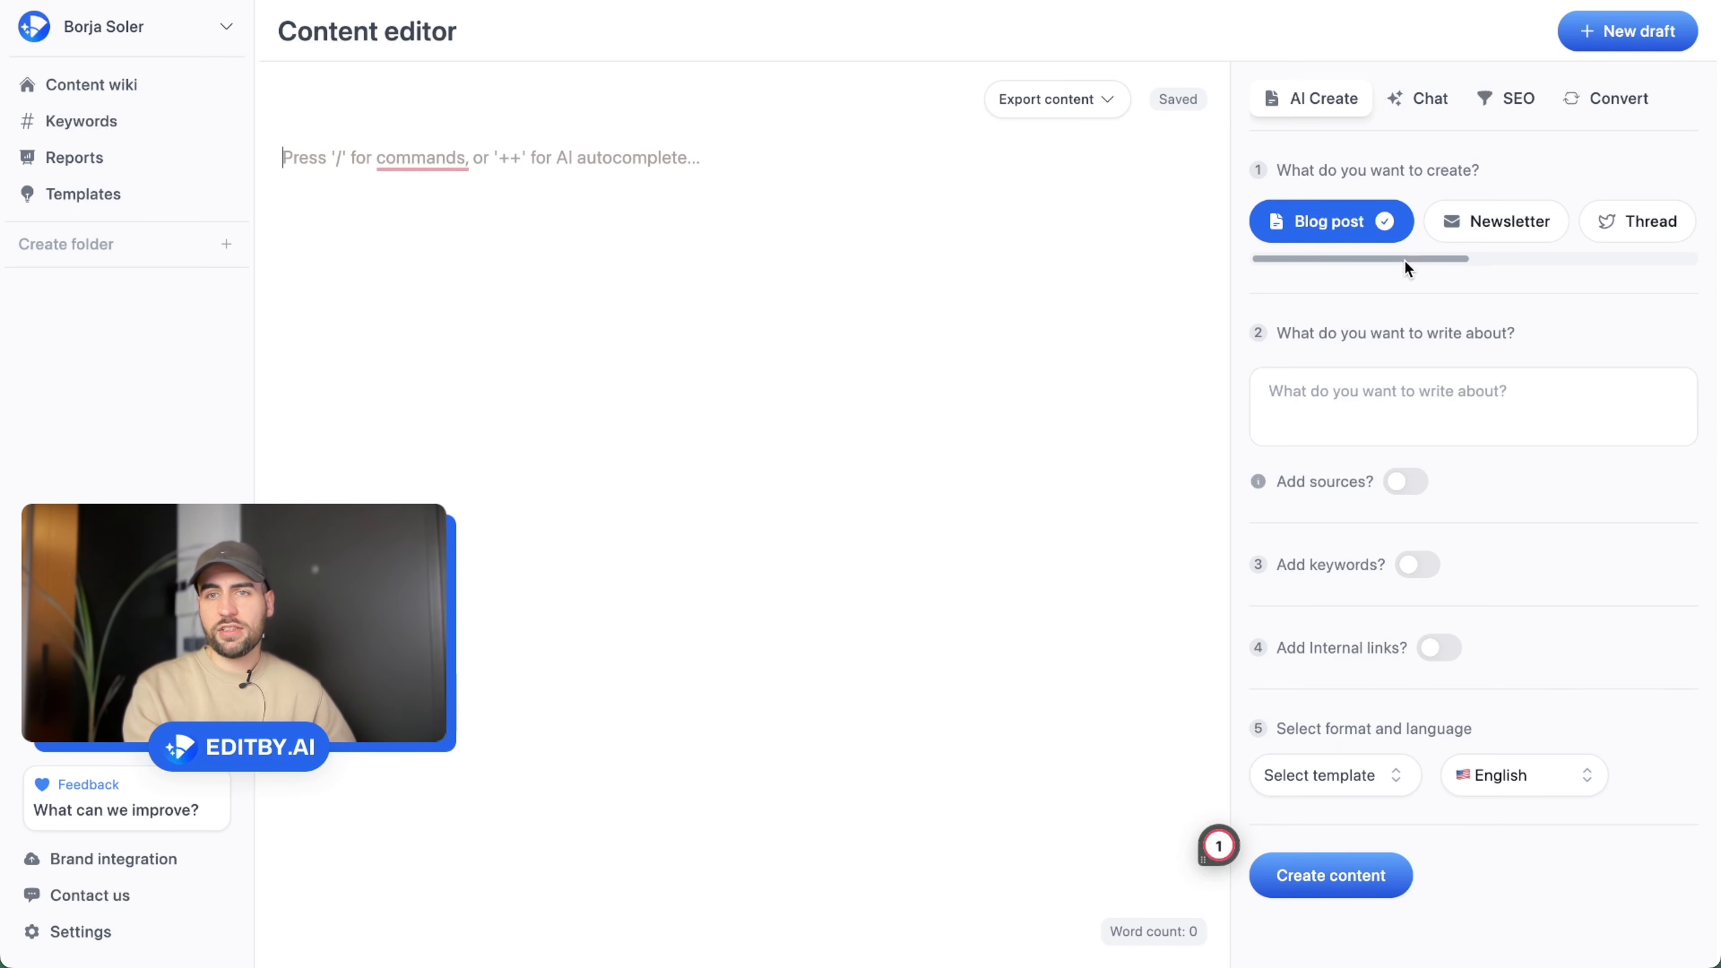
# Try the Linkedin, Thread and Newsletter content types and return the selection to Blog post
pyautogui.moveTo(1349, 255); pyautogui.dragTo(1473, 256)
pyautogui.click(1511, 231)
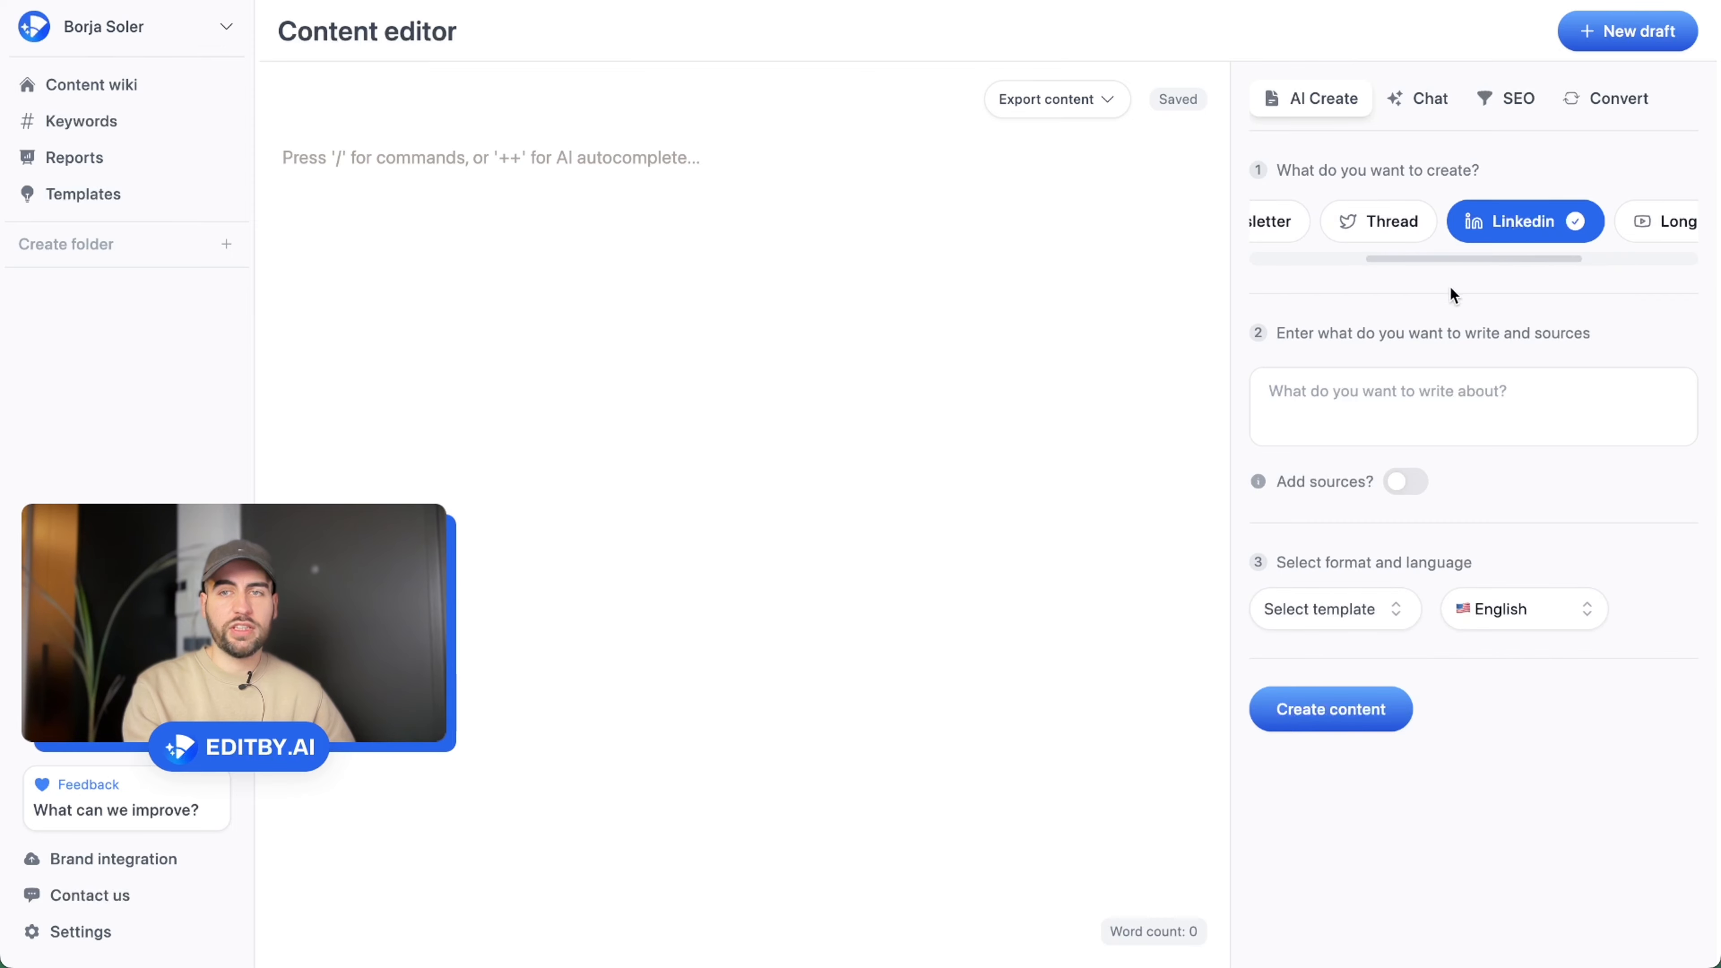
pyautogui.click(1415, 238)
pyautogui.hscroll(-5, 1430, 237)
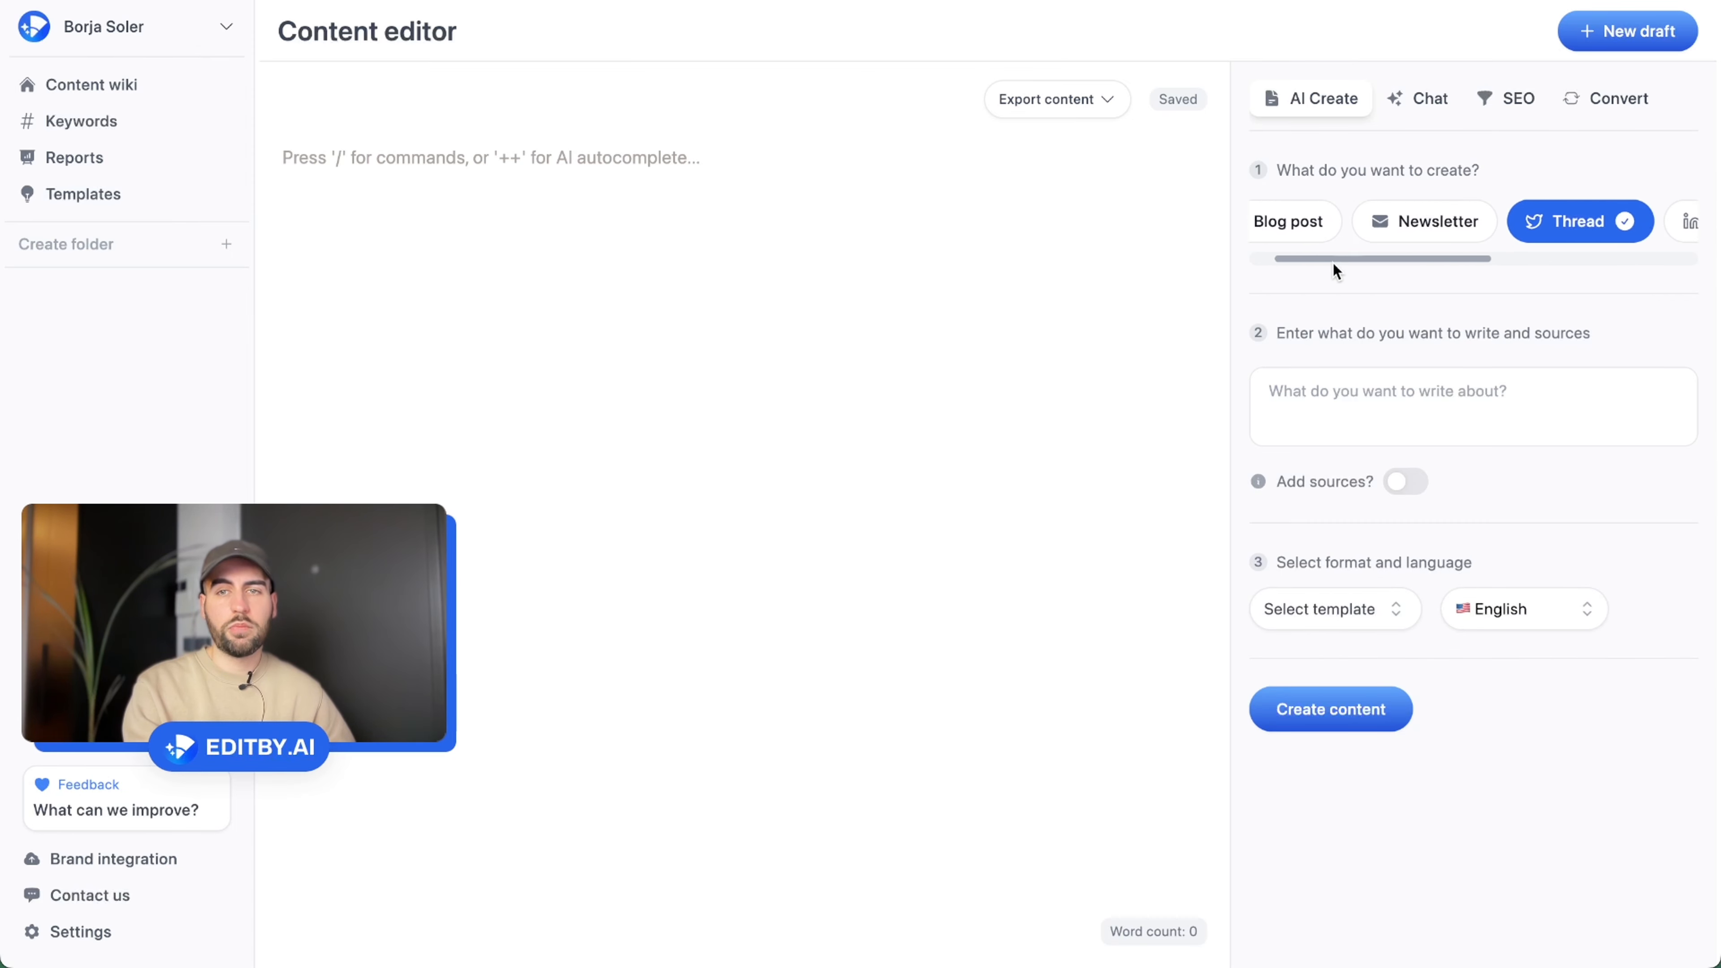
pyautogui.click(1439, 227)
pyautogui.click(1293, 231)
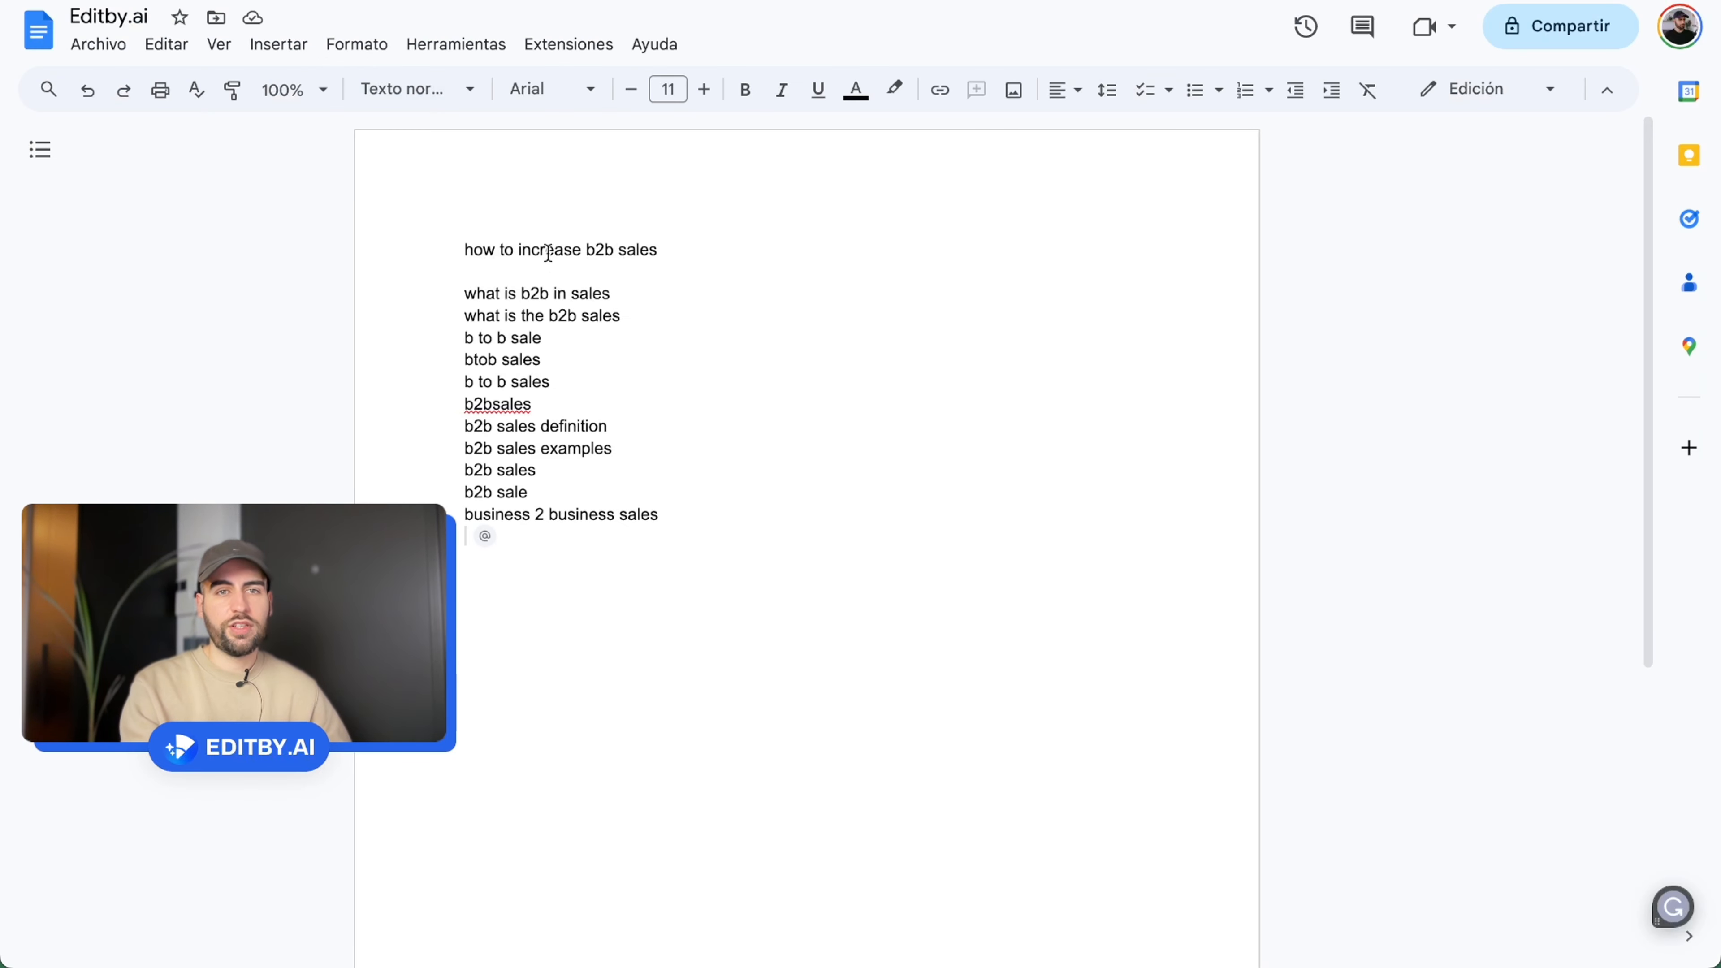
# Copy "how to increase b2b sales" from the Google Docs document into Editby.ai as the blog post's topic, without a trailing line break
pyautogui.tripleClick(548, 251)
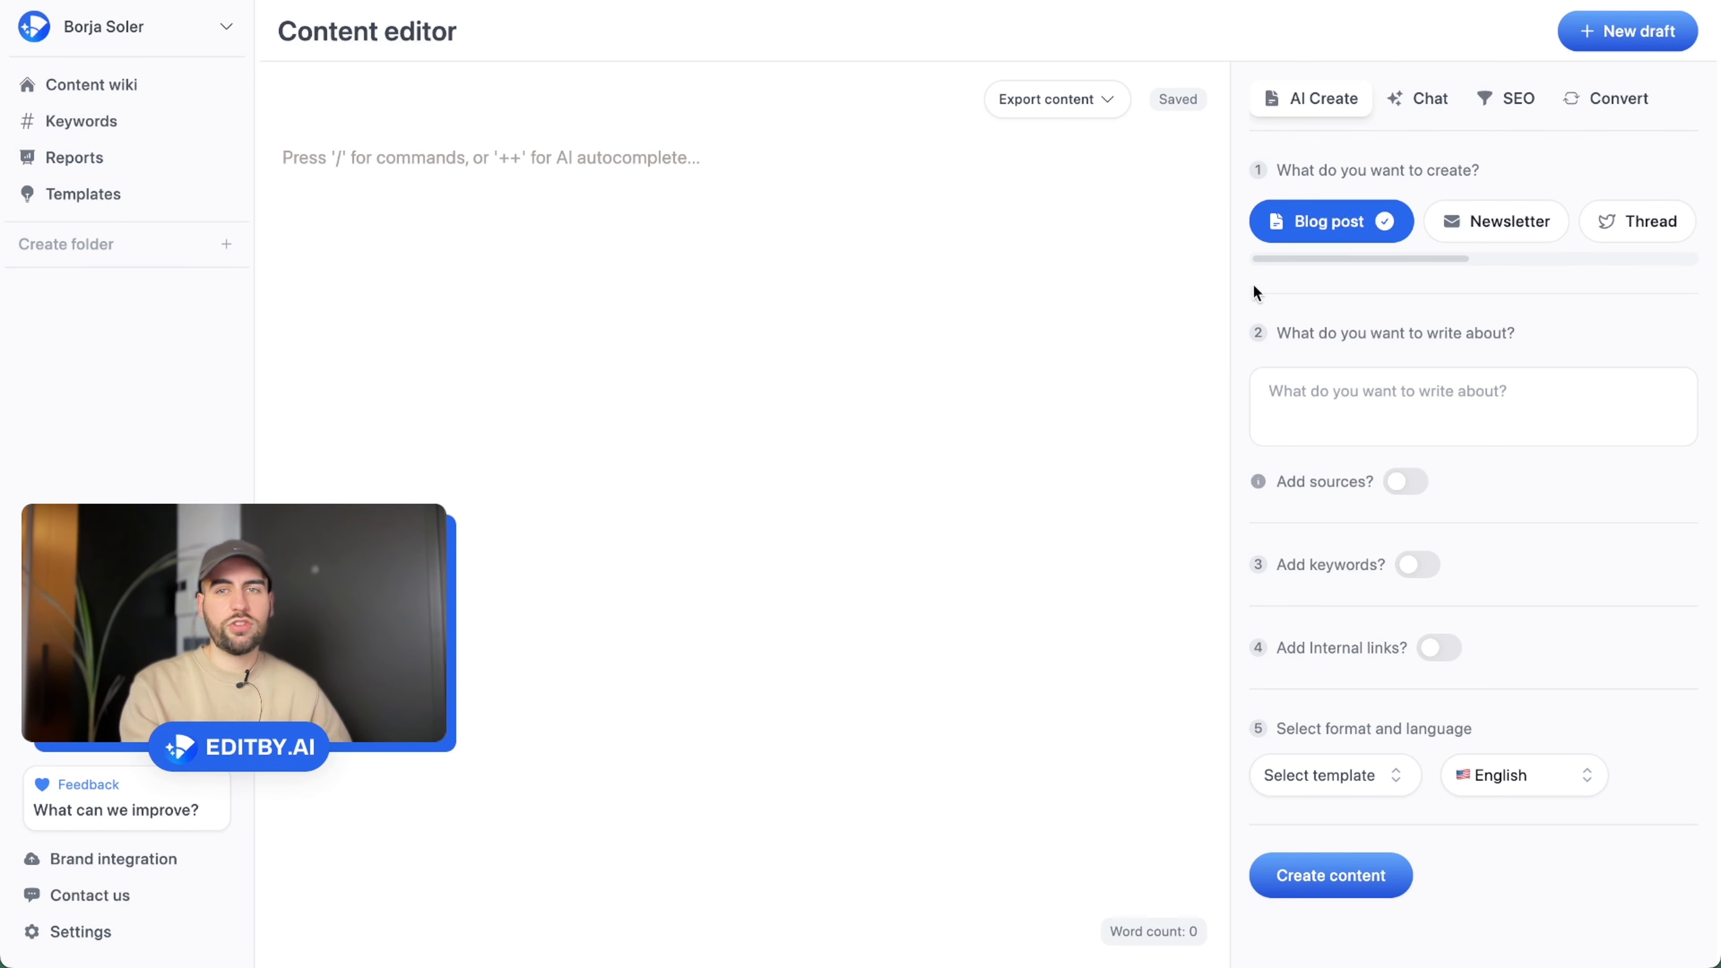
pyautogui.click(1326, 415)
pyautogui.hotkey('ctrl', 'v')
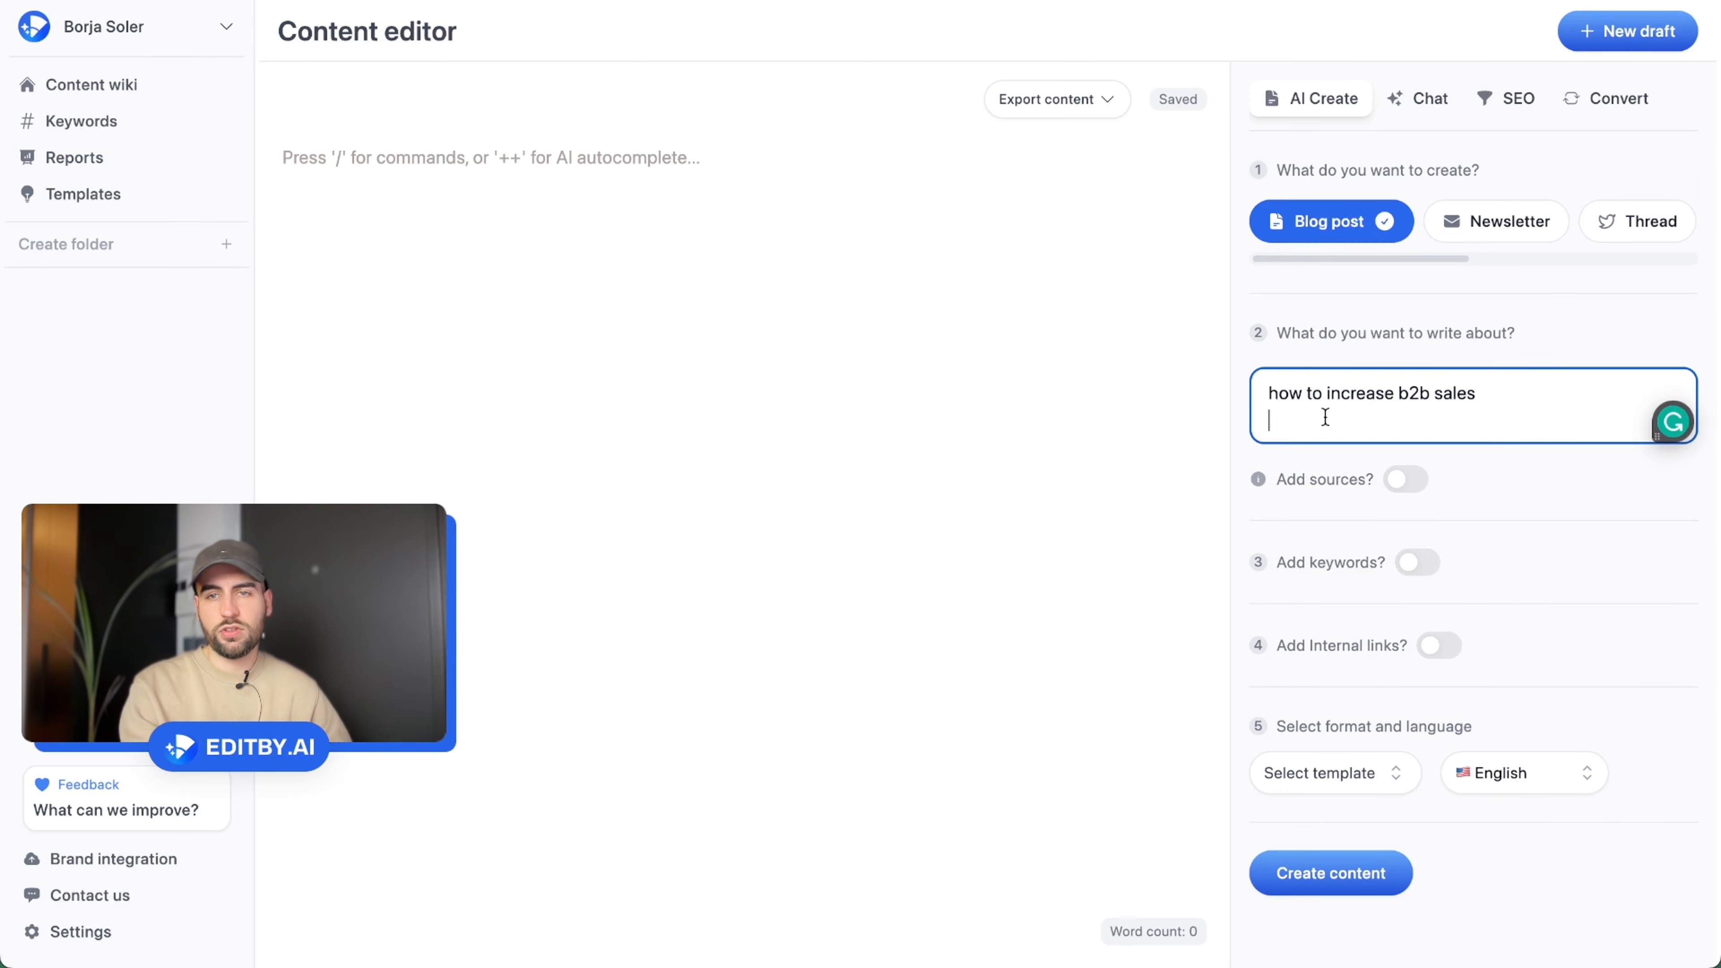
pyautogui.press('BackSpace')
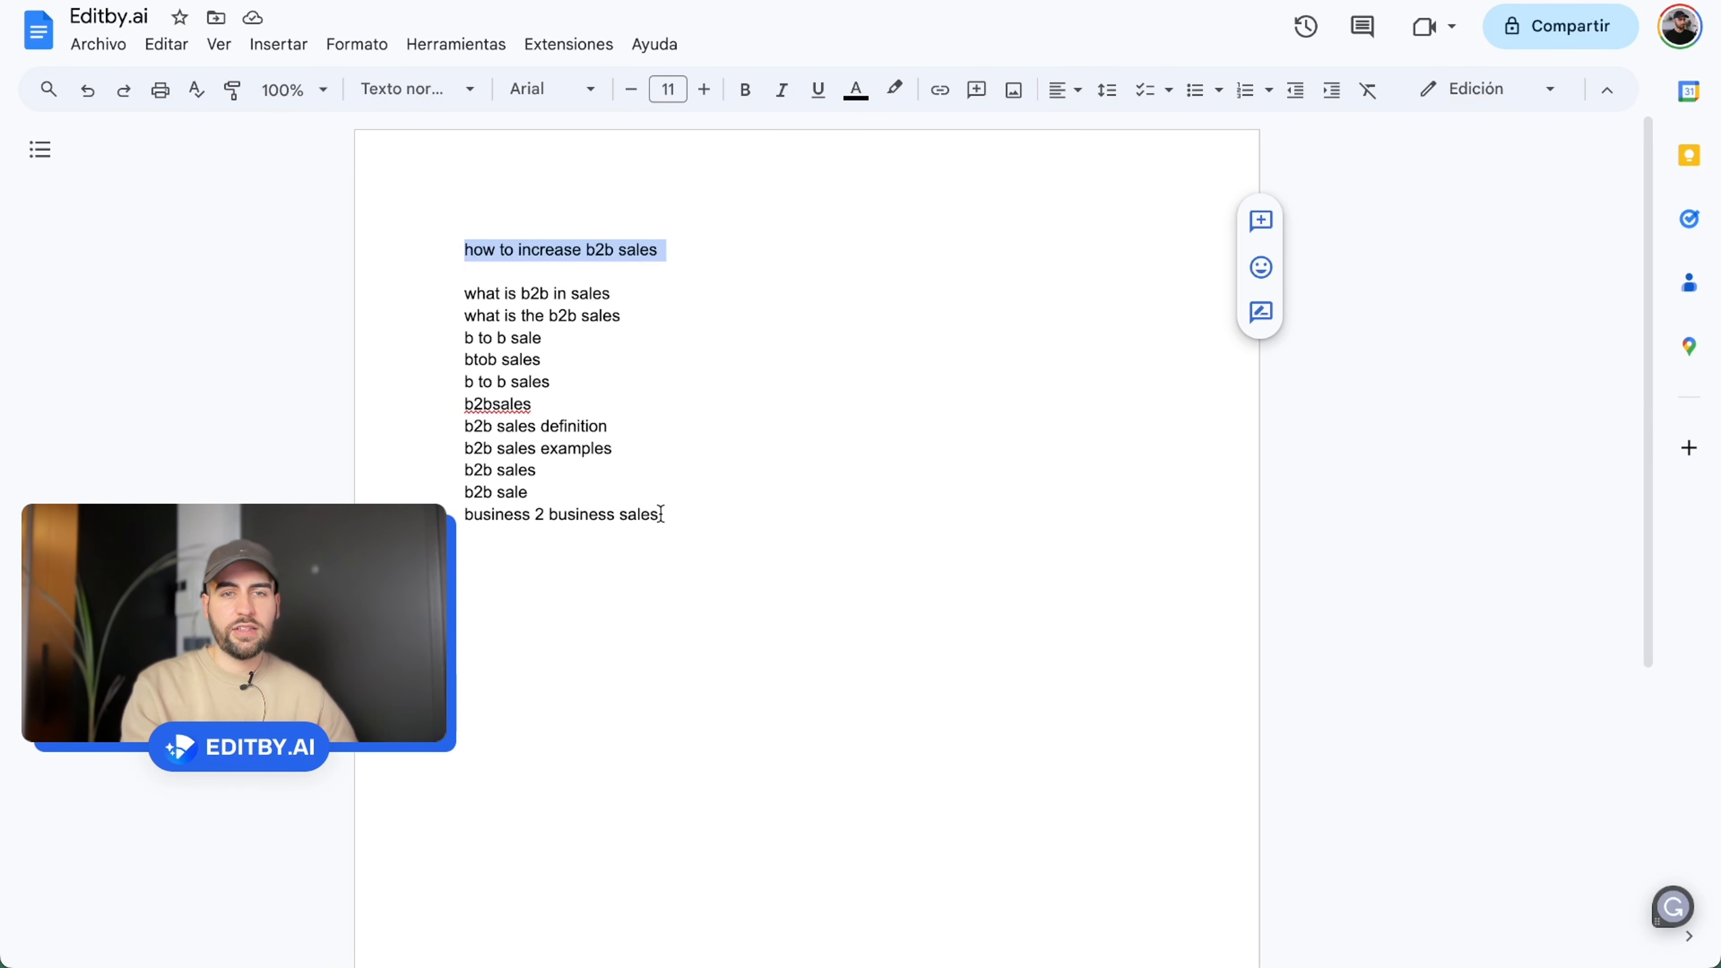
# Copy the keyword list "what is b2b in sales" through "business 2 business sales" from the document, enable keywords in Editby.ai and paste it there
pyautogui.moveTo(661, 515); pyautogui.dragTo(450, 290)
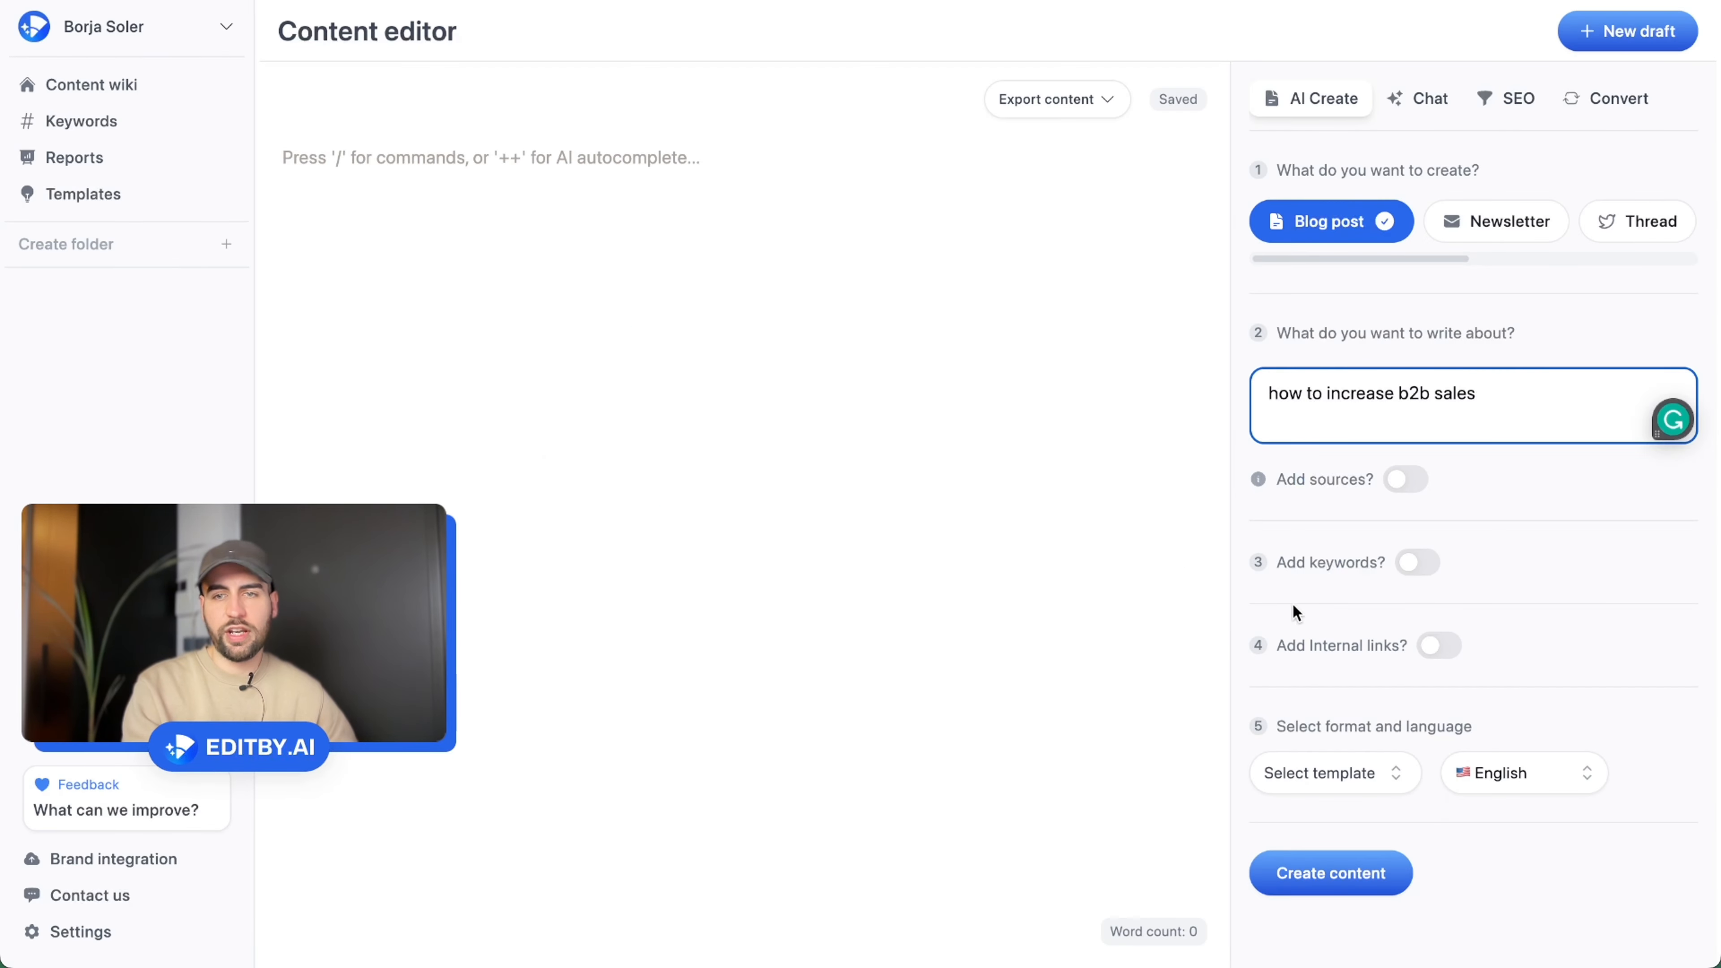
pyautogui.click(1321, 574)
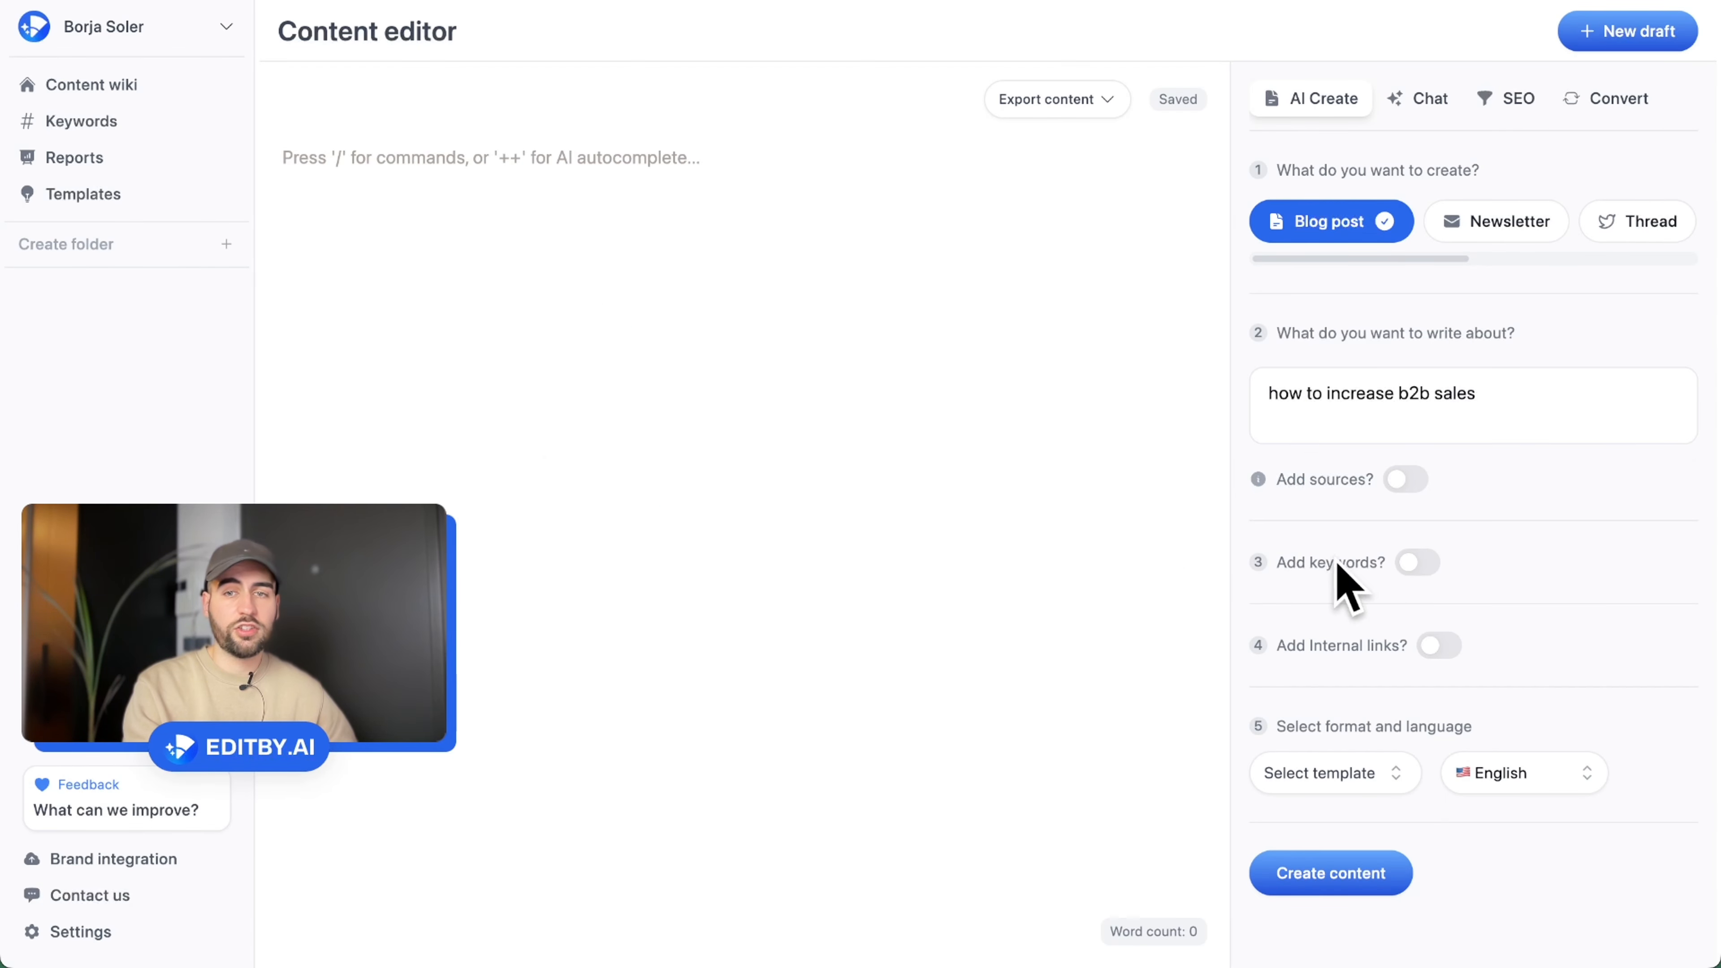
pyautogui.click(1405, 571)
pyautogui.click(1376, 627)
pyautogui.hotkey('ctrl', 'v')
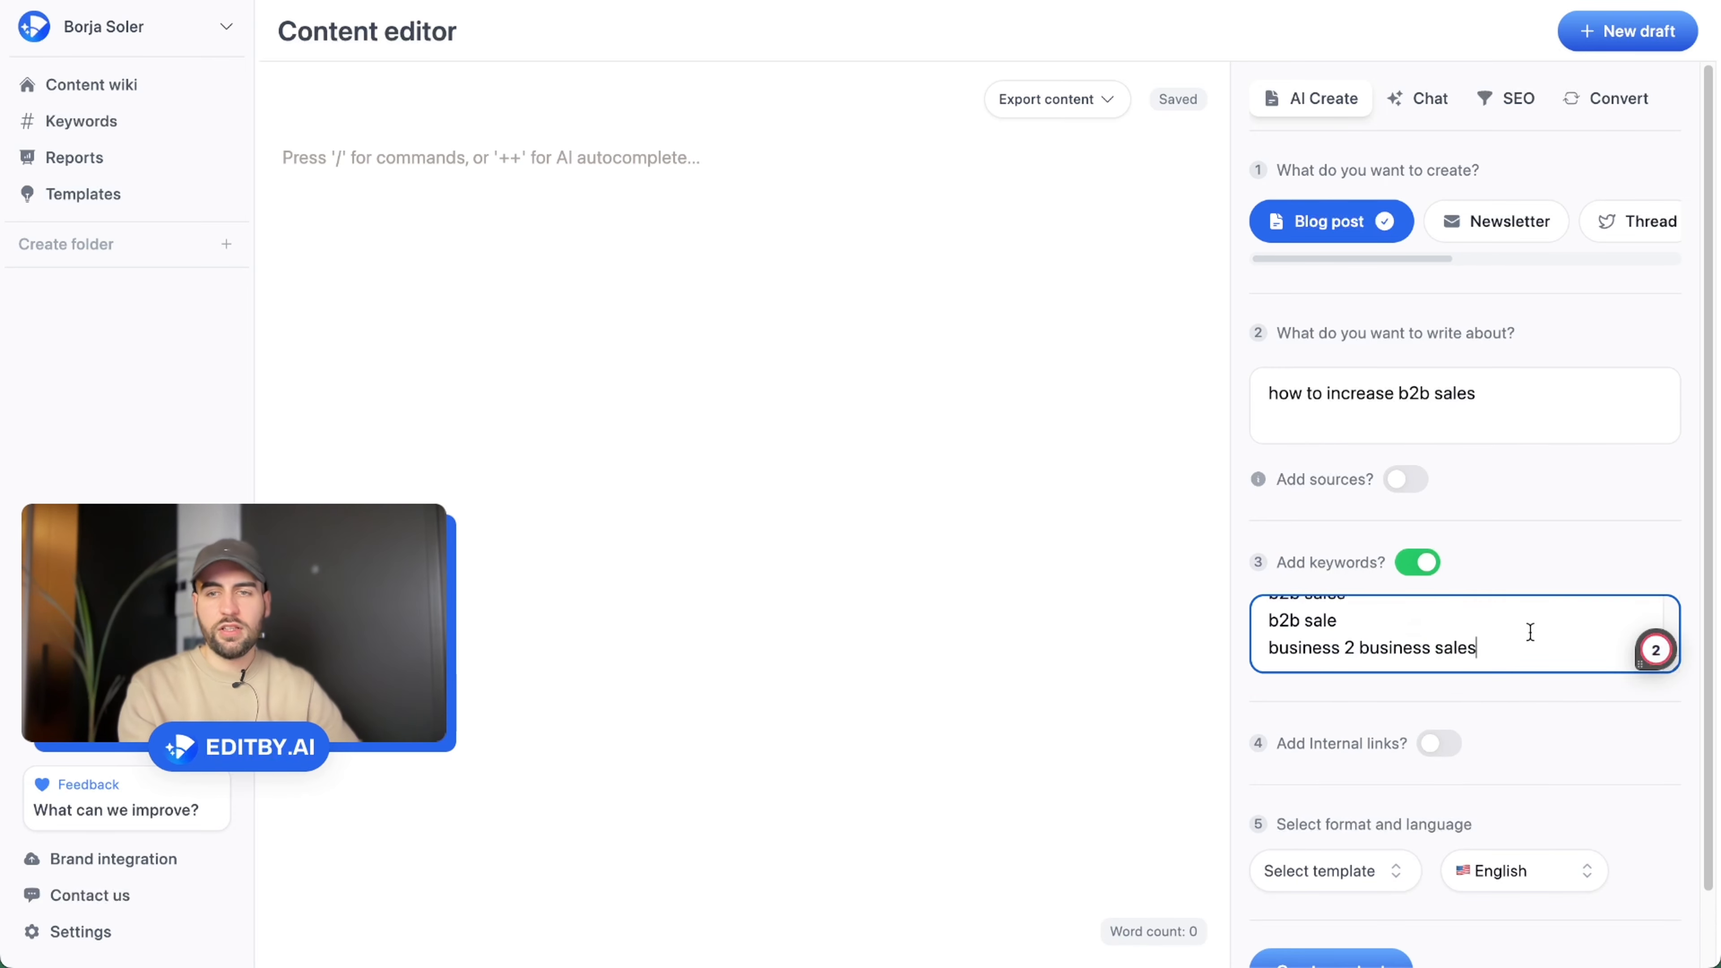
# Add a comma after each of the last five keywords, from "business 2 business sales" up to "b2b sales definition"
pyautogui.write(',')
pyautogui.click(1343, 621)
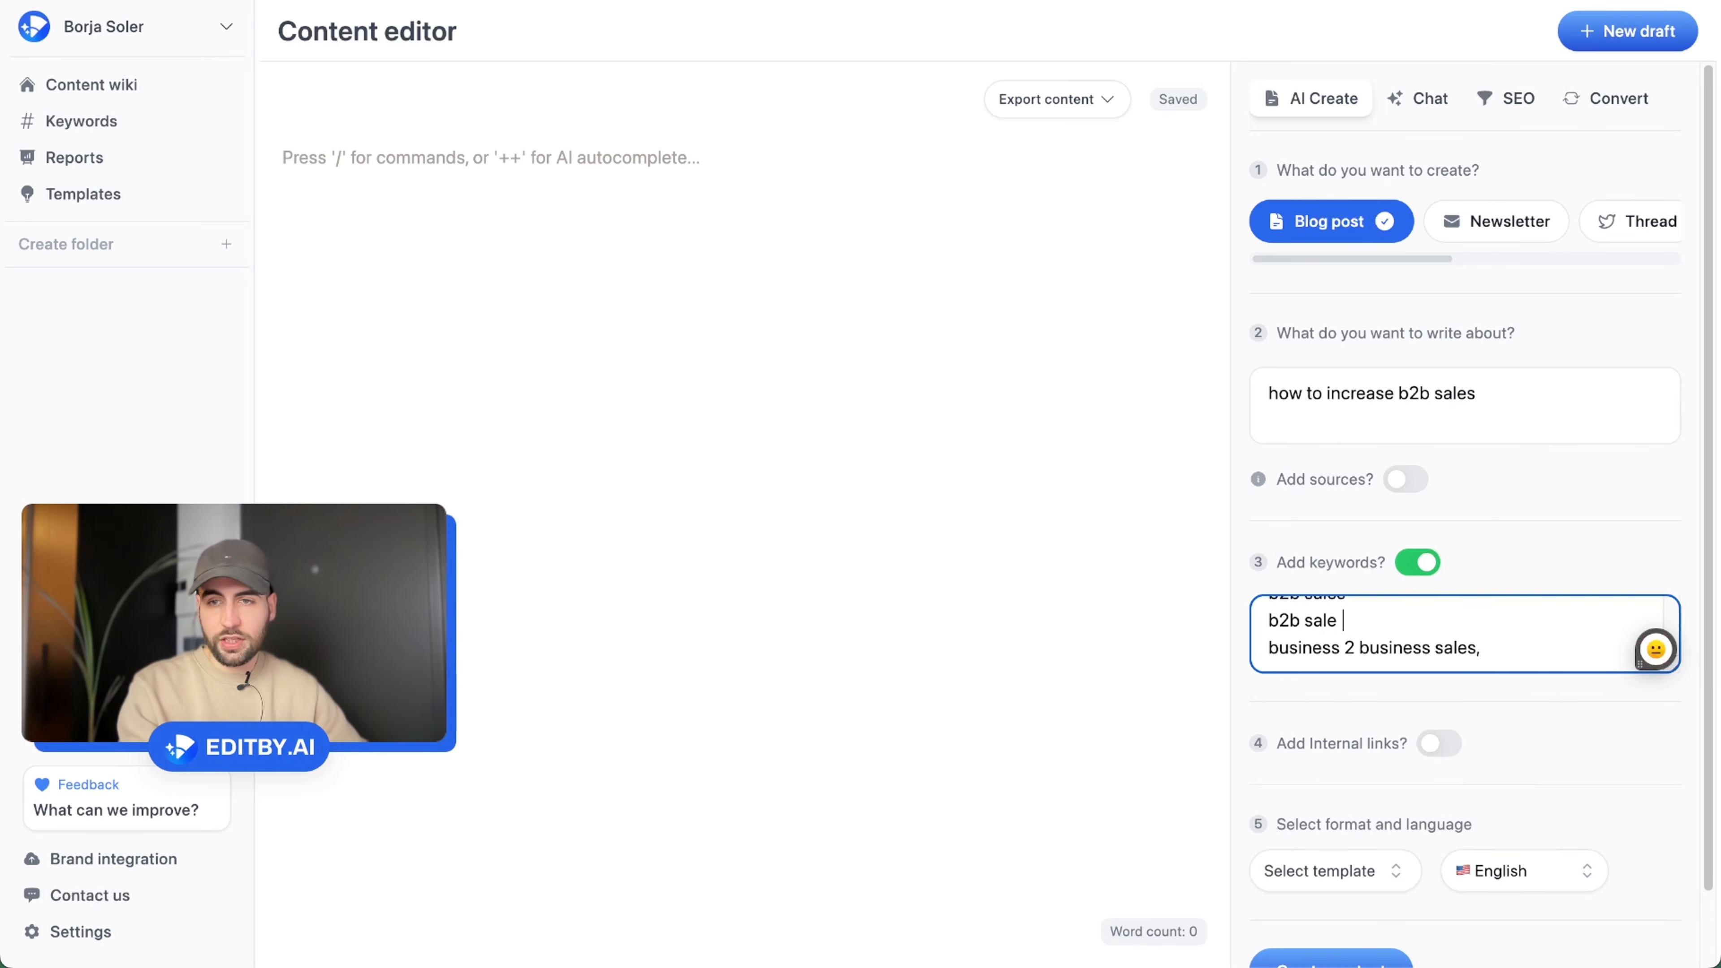
pyautogui.press('Up')
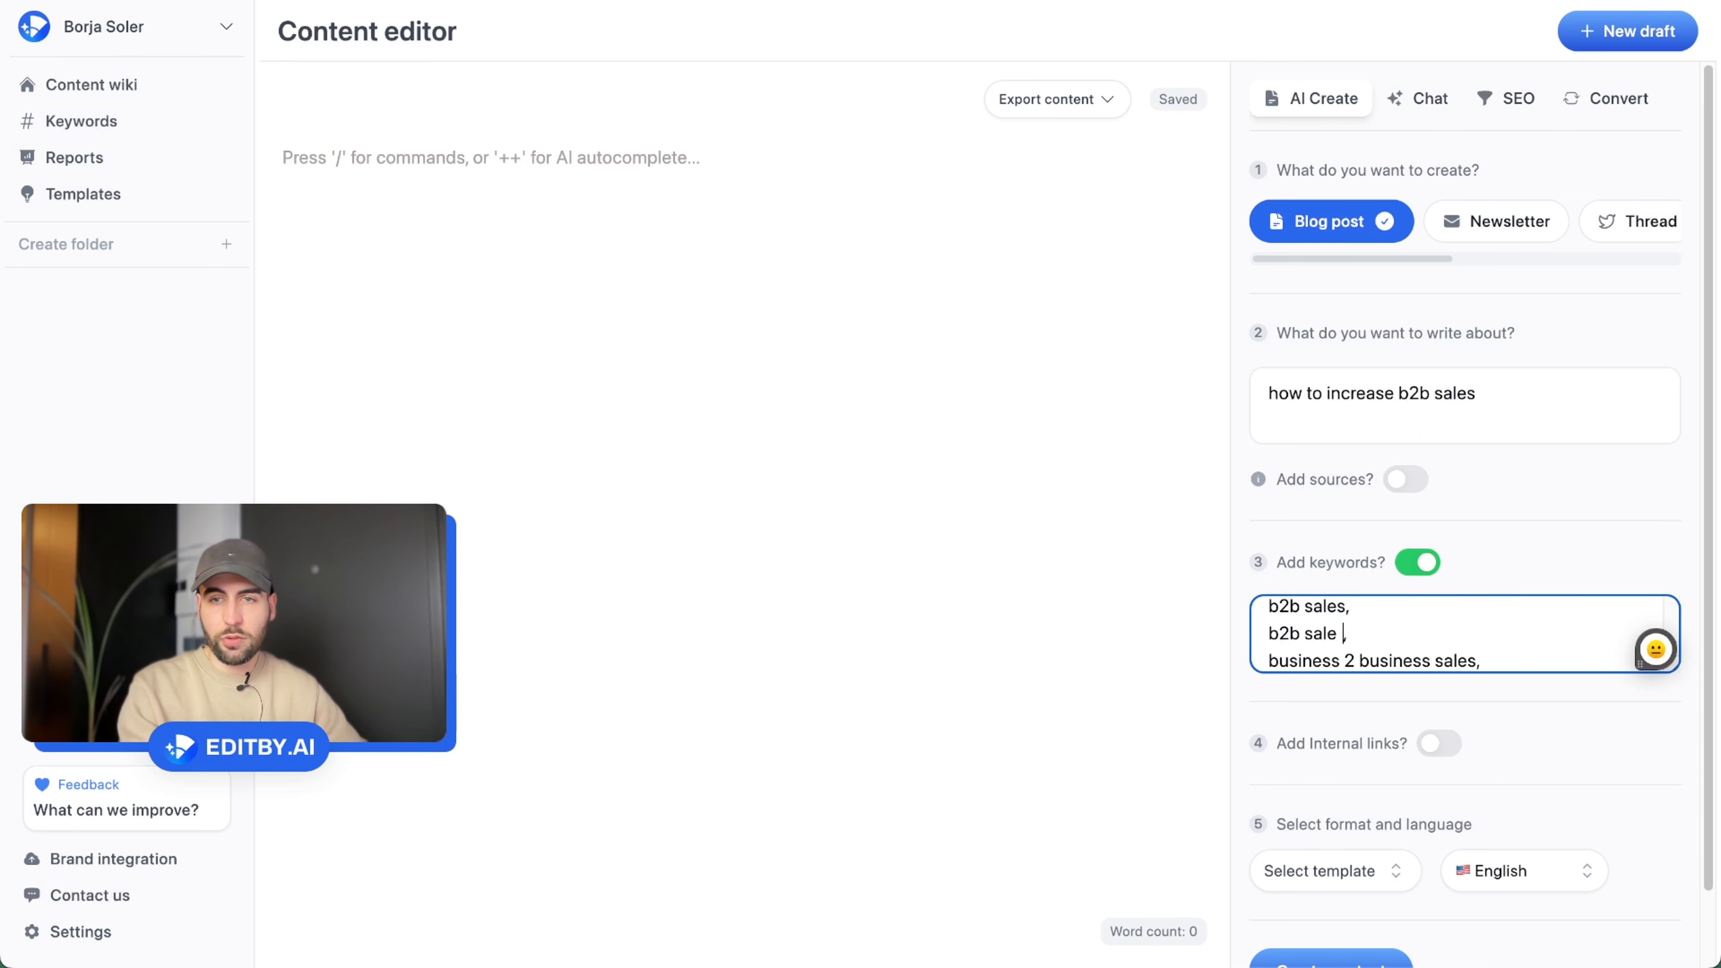
pyautogui.write(',')
pyautogui.press('Up')
pyautogui.press('Right')
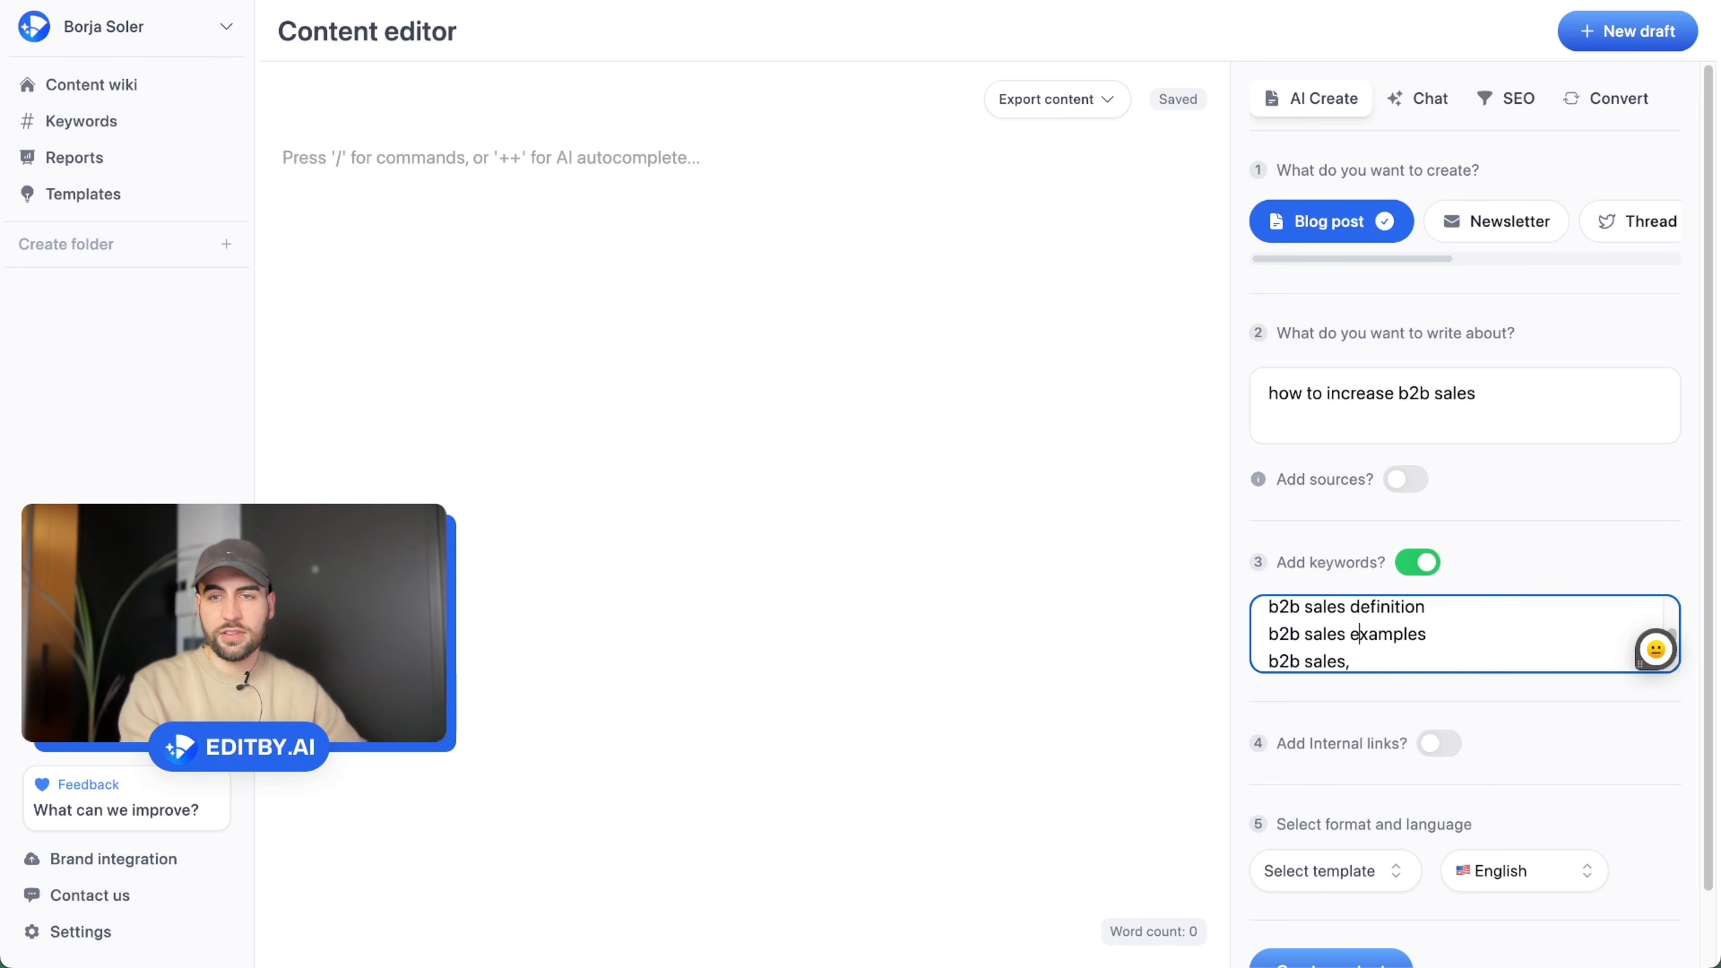
pyautogui.press('Right')
pyautogui.press('Right')
pyautogui.press('Right')
pyautogui.press('Right')
pyautogui.press('Right')
pyautogui.press('Right')
pyautogui.press('Right')
pyautogui.write(',')
pyautogui.press('Up')
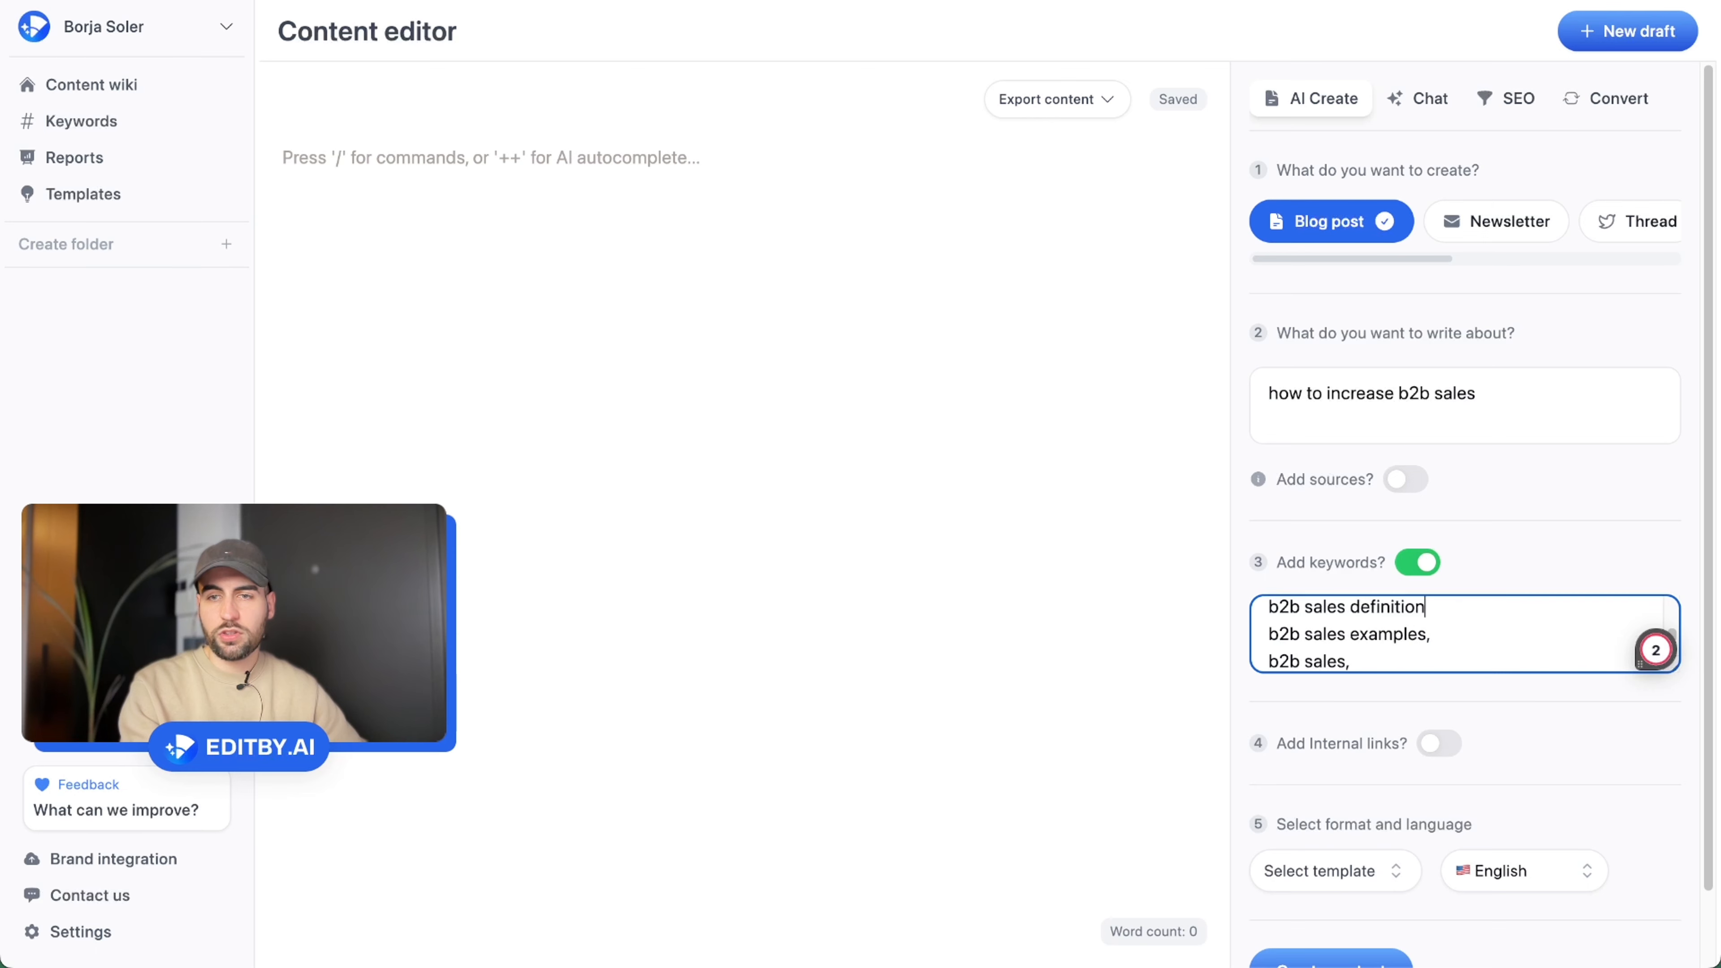
pyautogui.write(',')
# Add a comma after each remaining keyword, from "b2bsales" up to "what is b2b in sales"
pyautogui.press('Up')
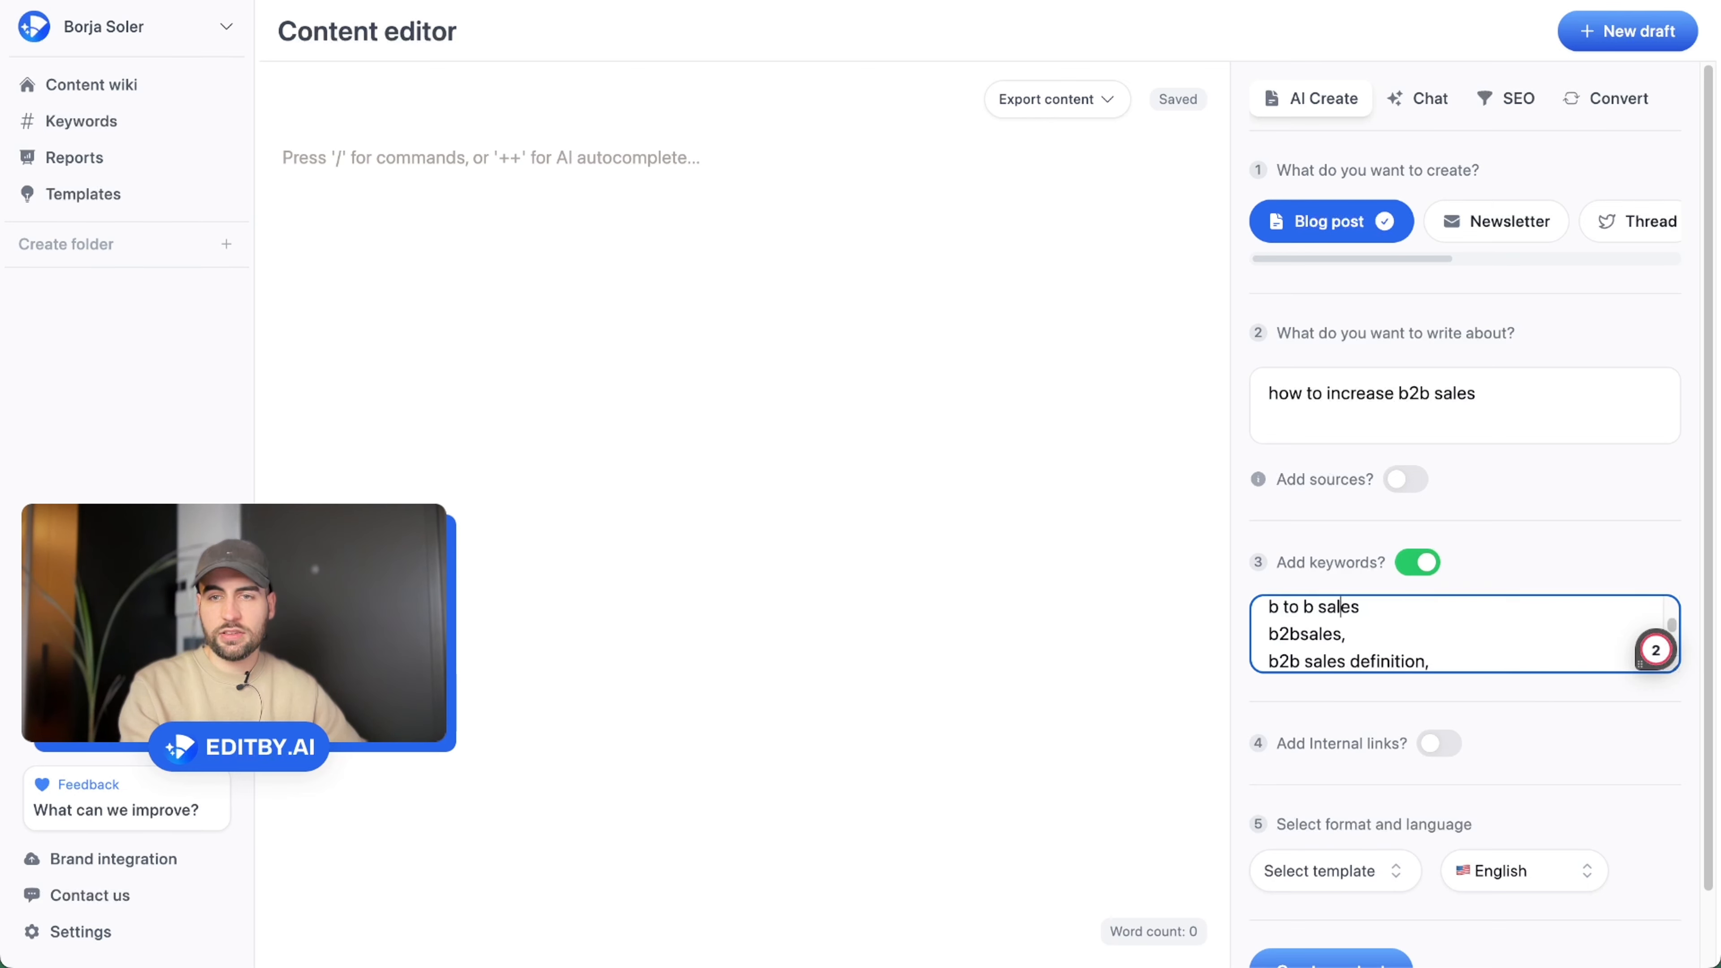
pyautogui.press('Up')
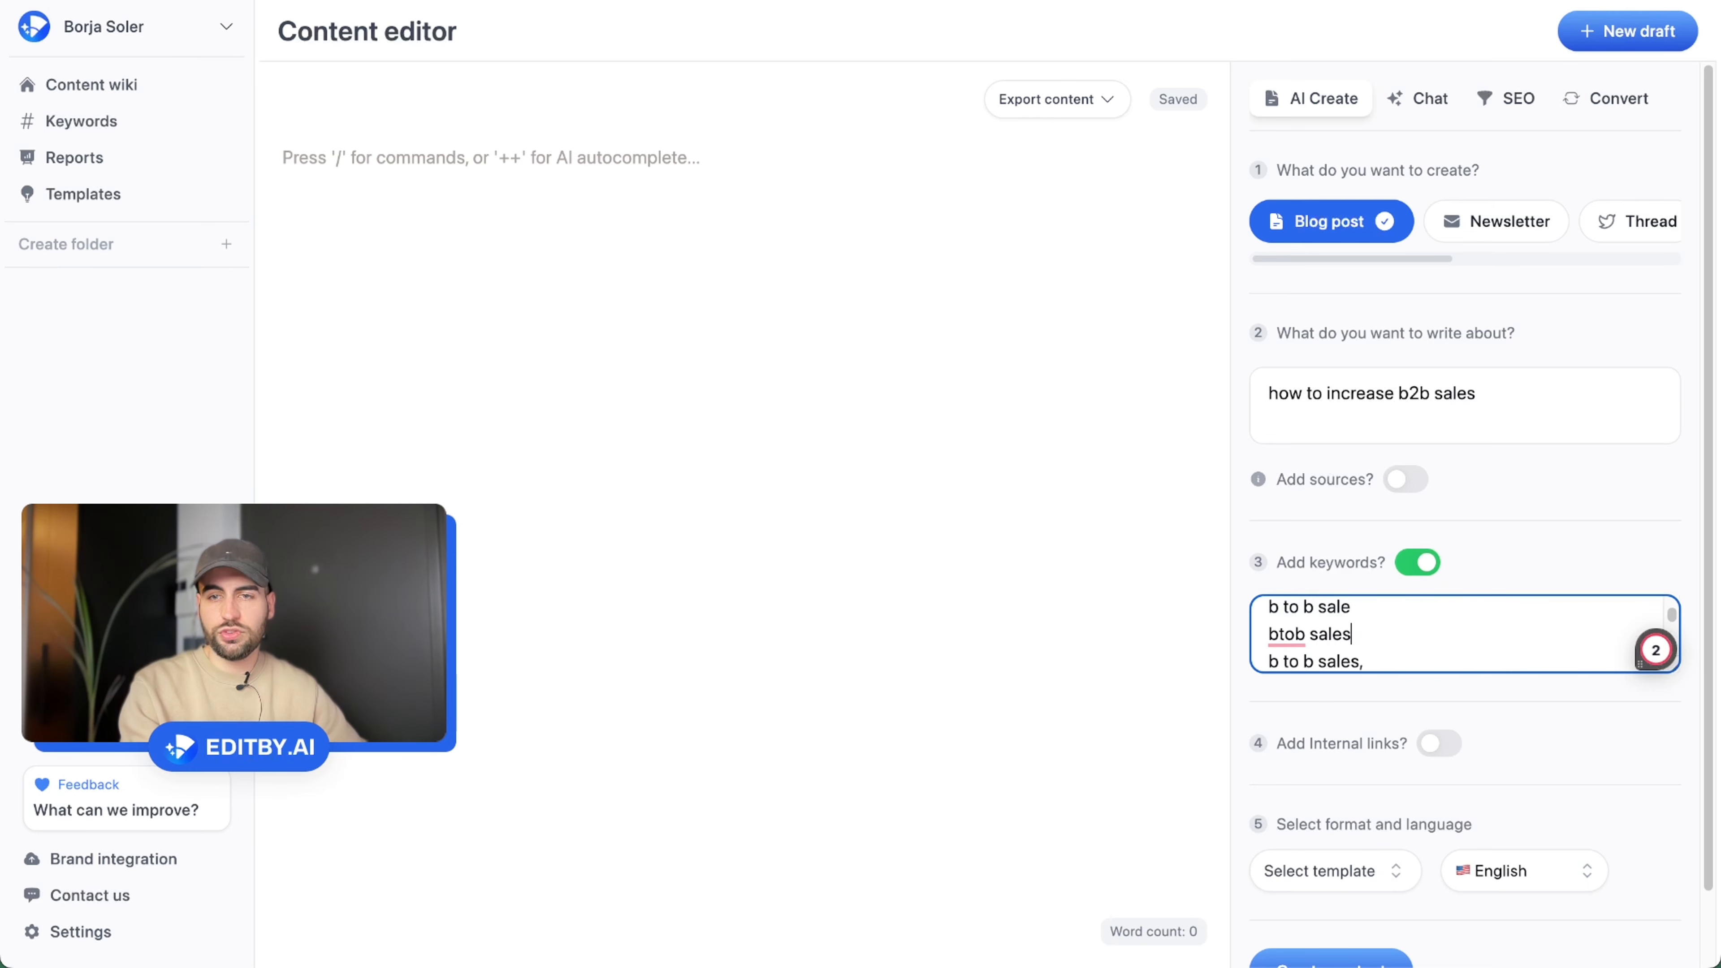
pyautogui.write(',')
pyautogui.press('Up')
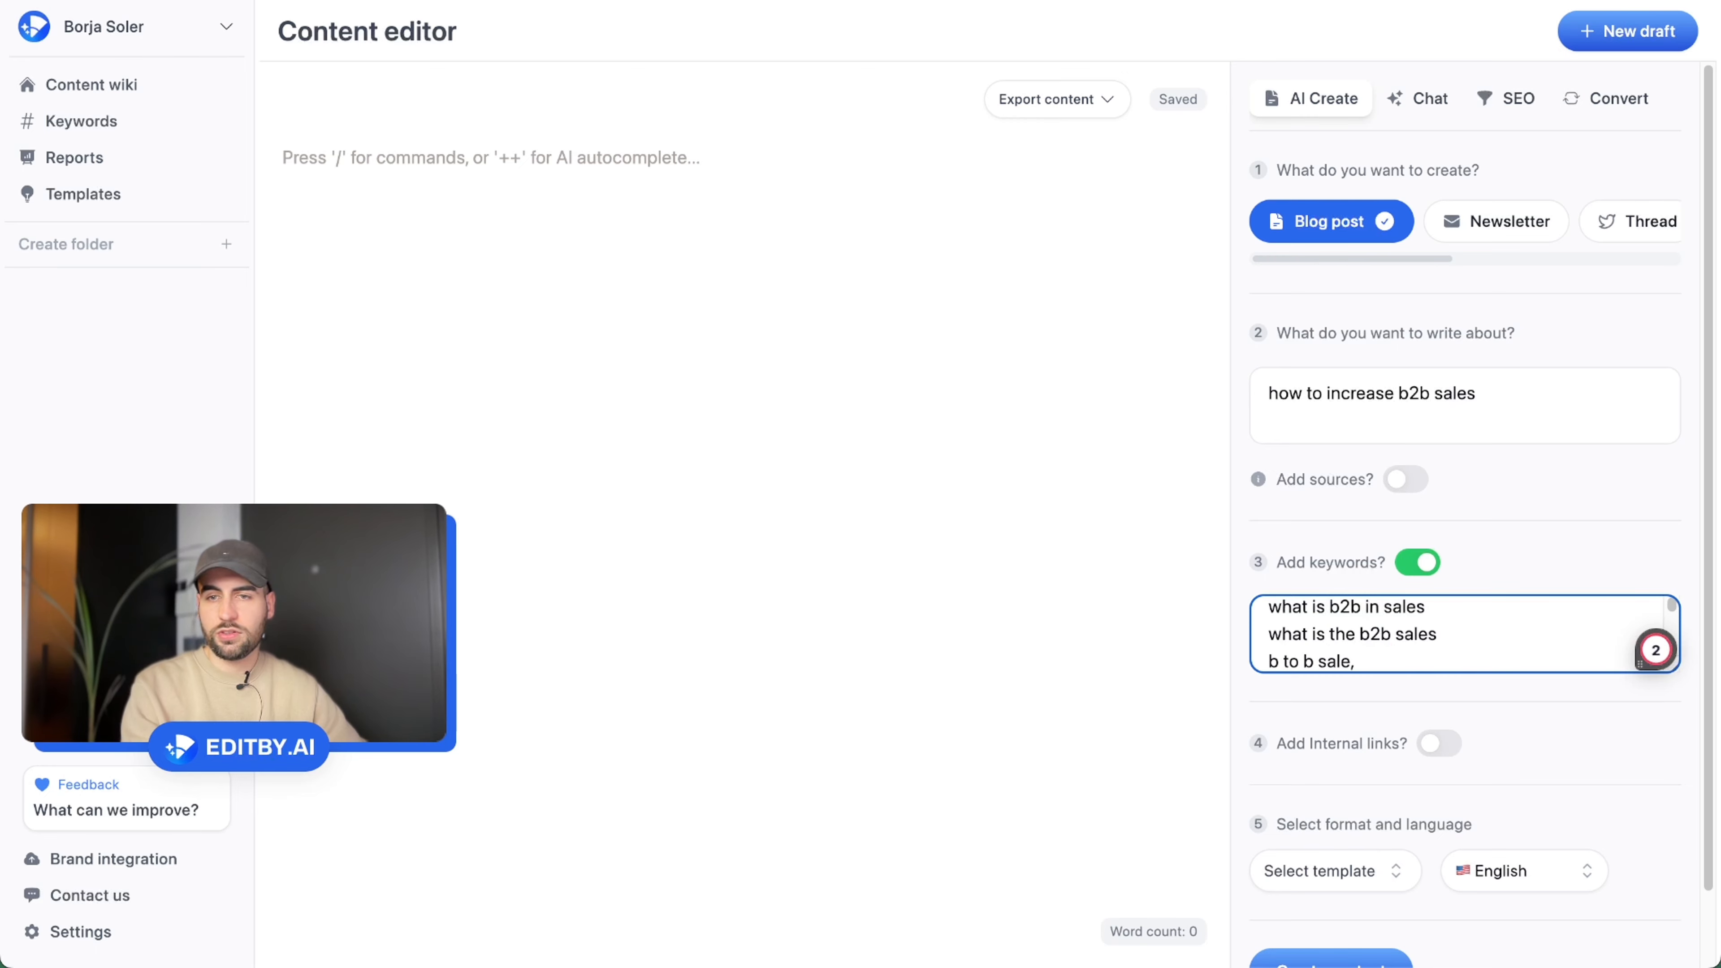
pyautogui.write(',')
pyautogui.press('Up')
pyautogui.write(',')
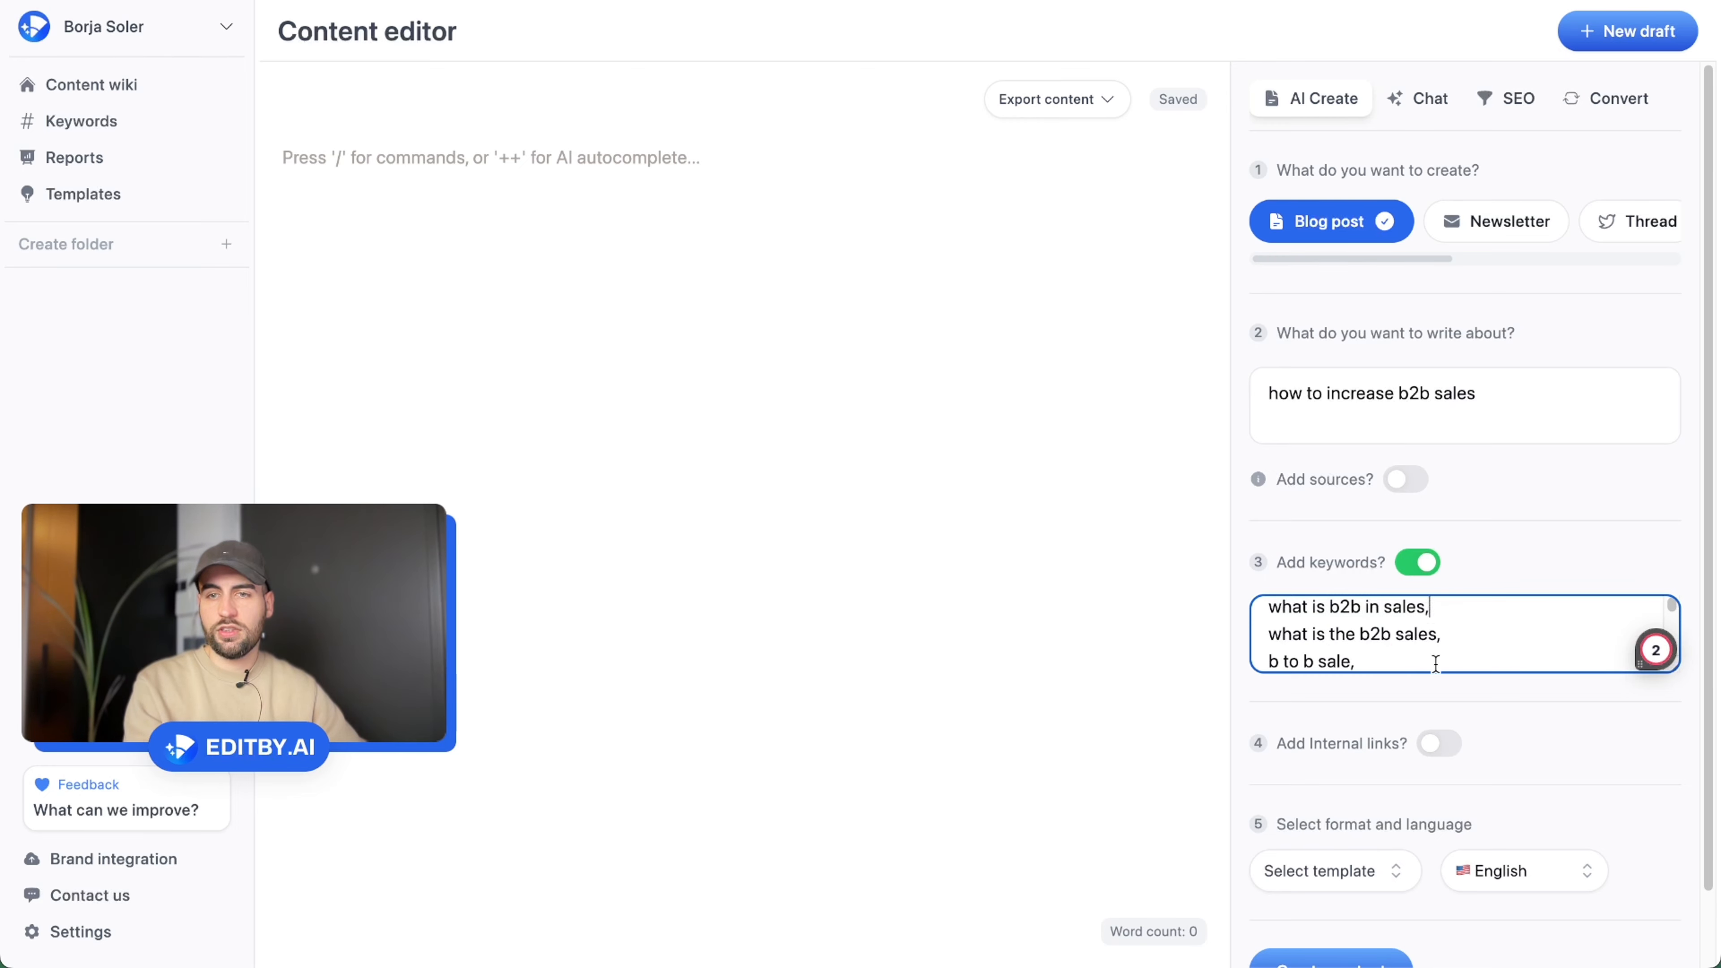
pyautogui.click(1364, 572)
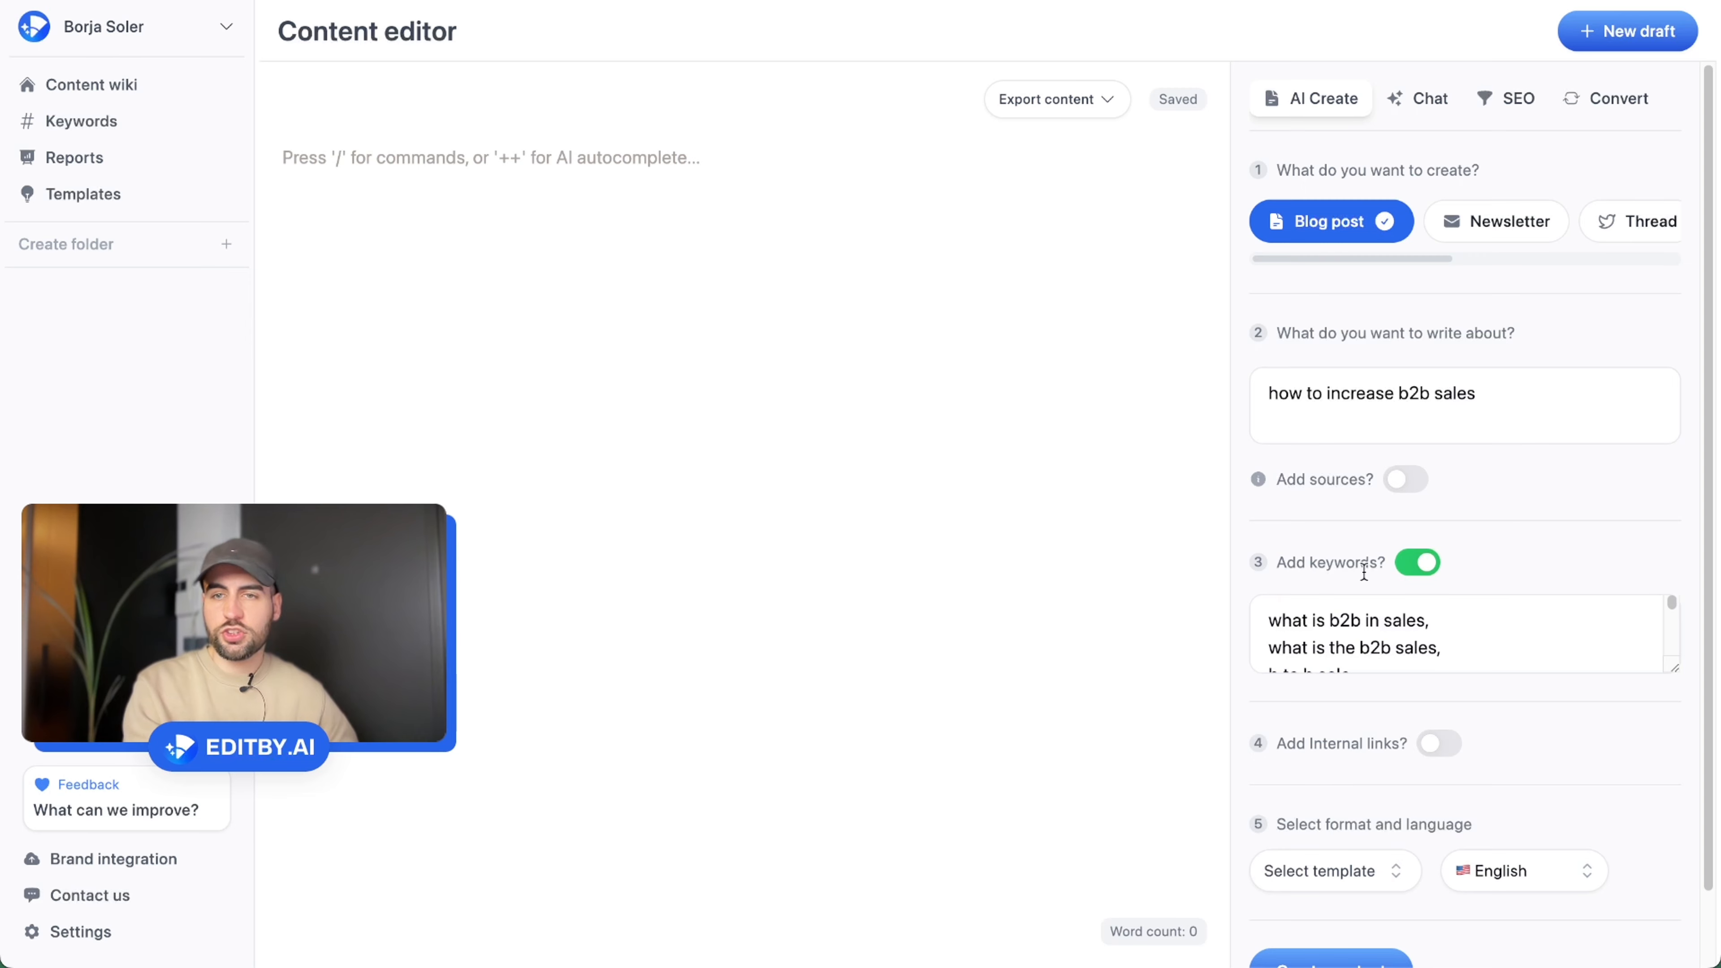
# Enable sources for the blog post and enter the two YouTube video URLs beginning v=xZi4kTJG and v=OaNi0dnt
pyautogui.click(1404, 481)
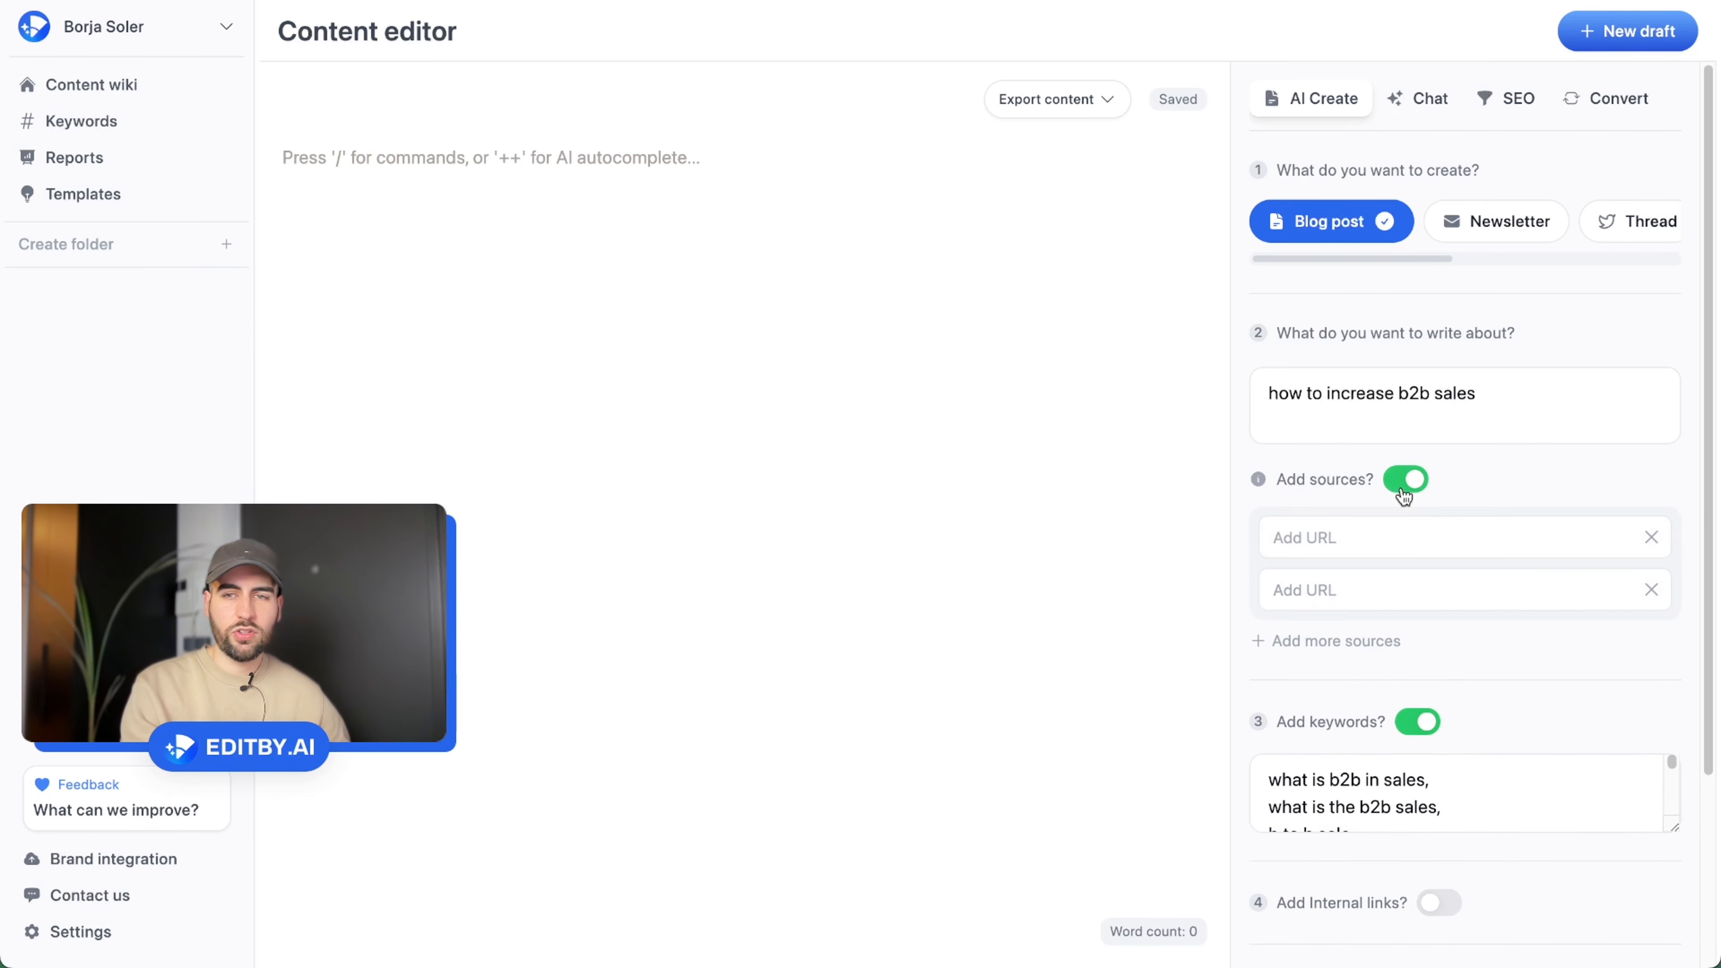
pyautogui.click(1347, 541)
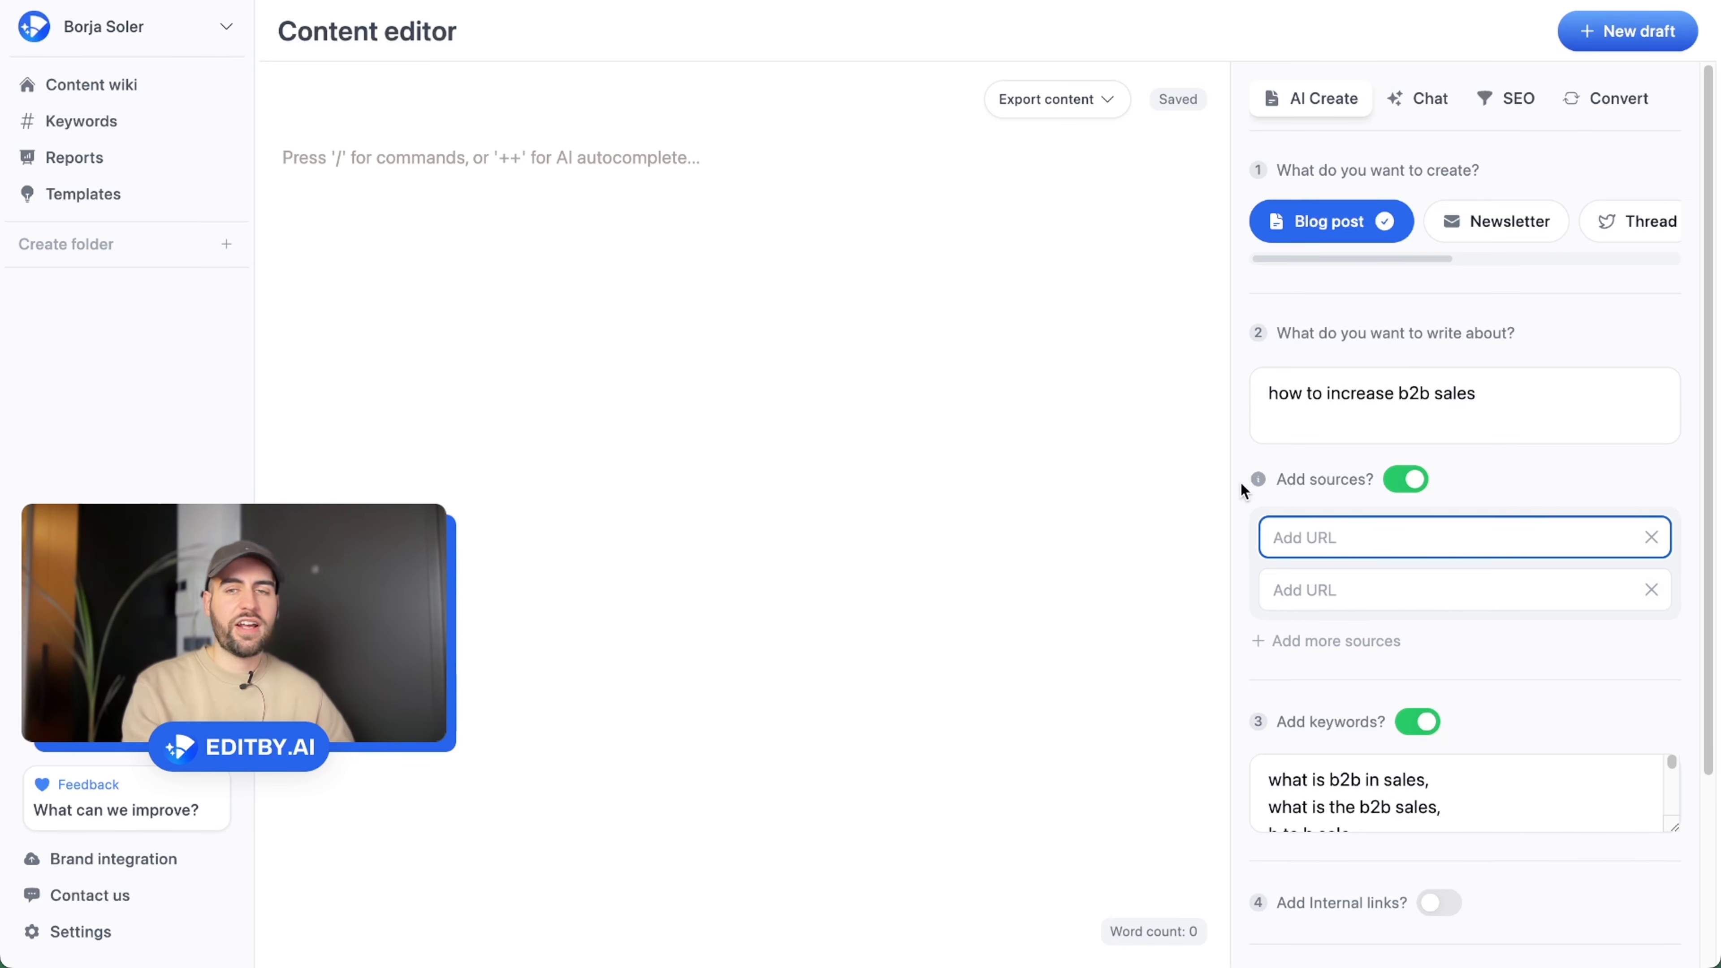
pyautogui.moveTo(1257, 480)
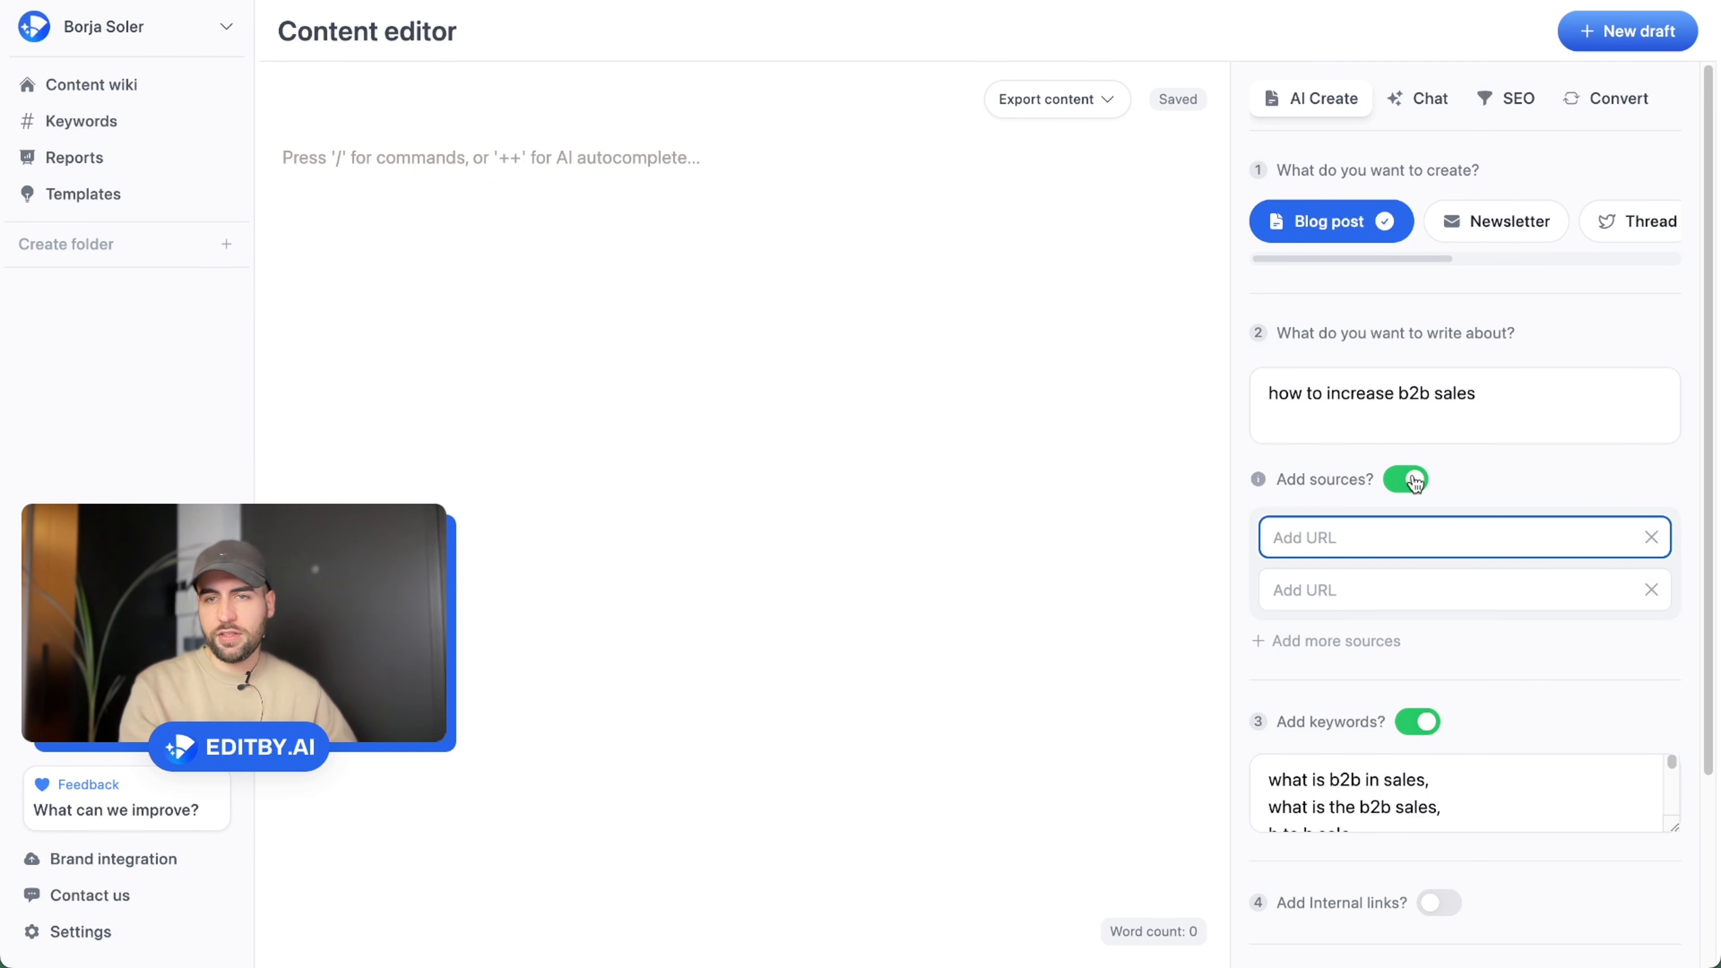
pyautogui.write('https://www.youtube.com/watch?v=xZi4kTJG-LE&t=988s')
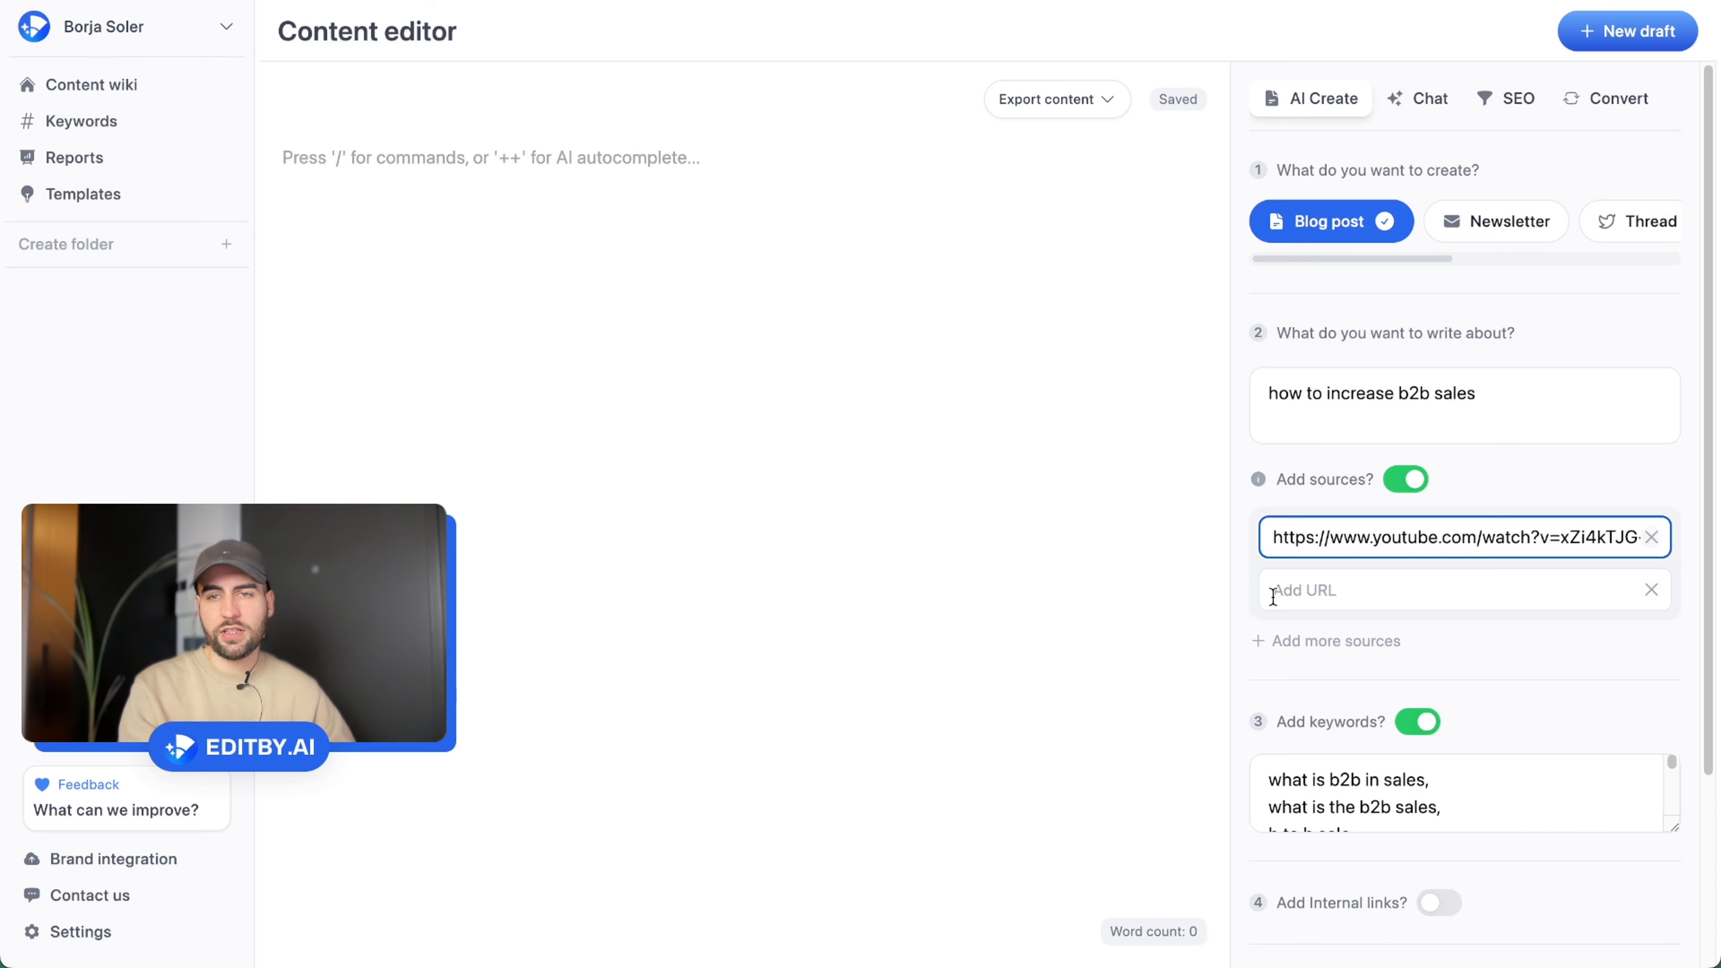
pyautogui.click(1274, 597)
pyautogui.press('super+v')
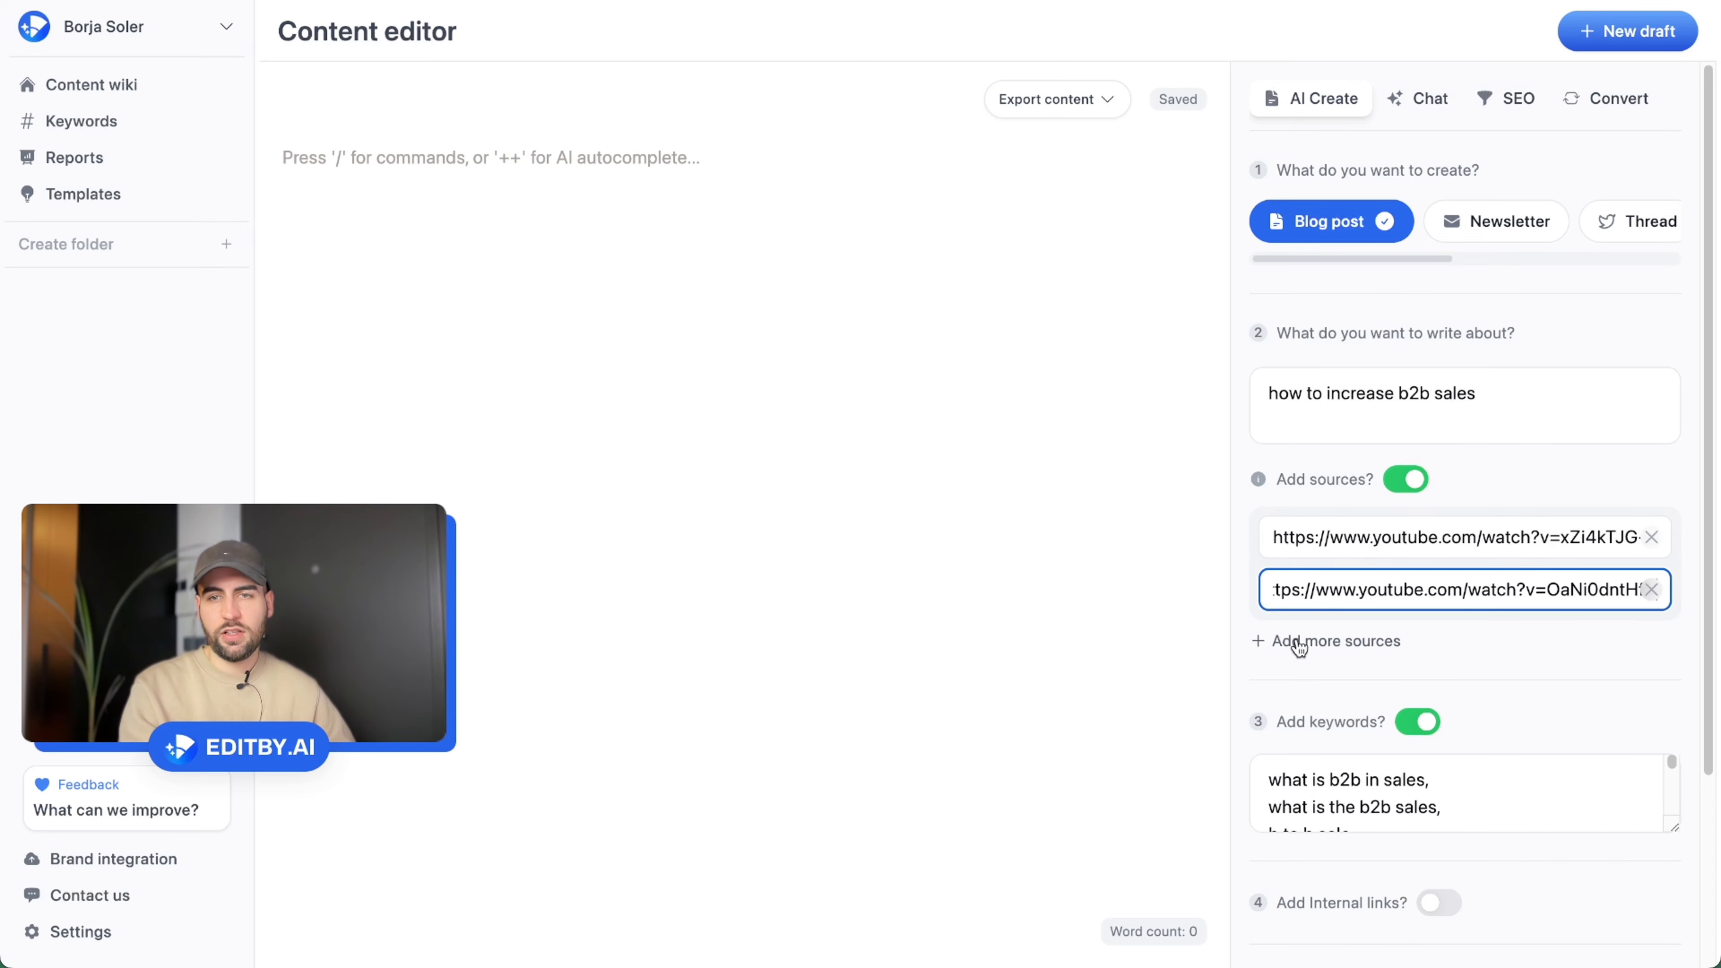
# Add two more sources: the startupgrind.com article "is-your-b2b-sales-terrible" and the techstars.com article "the-top-10-mistakes-in-b2b-startup-sales"
pyautogui.click(1311, 647)
pyautogui.click(1299, 696)
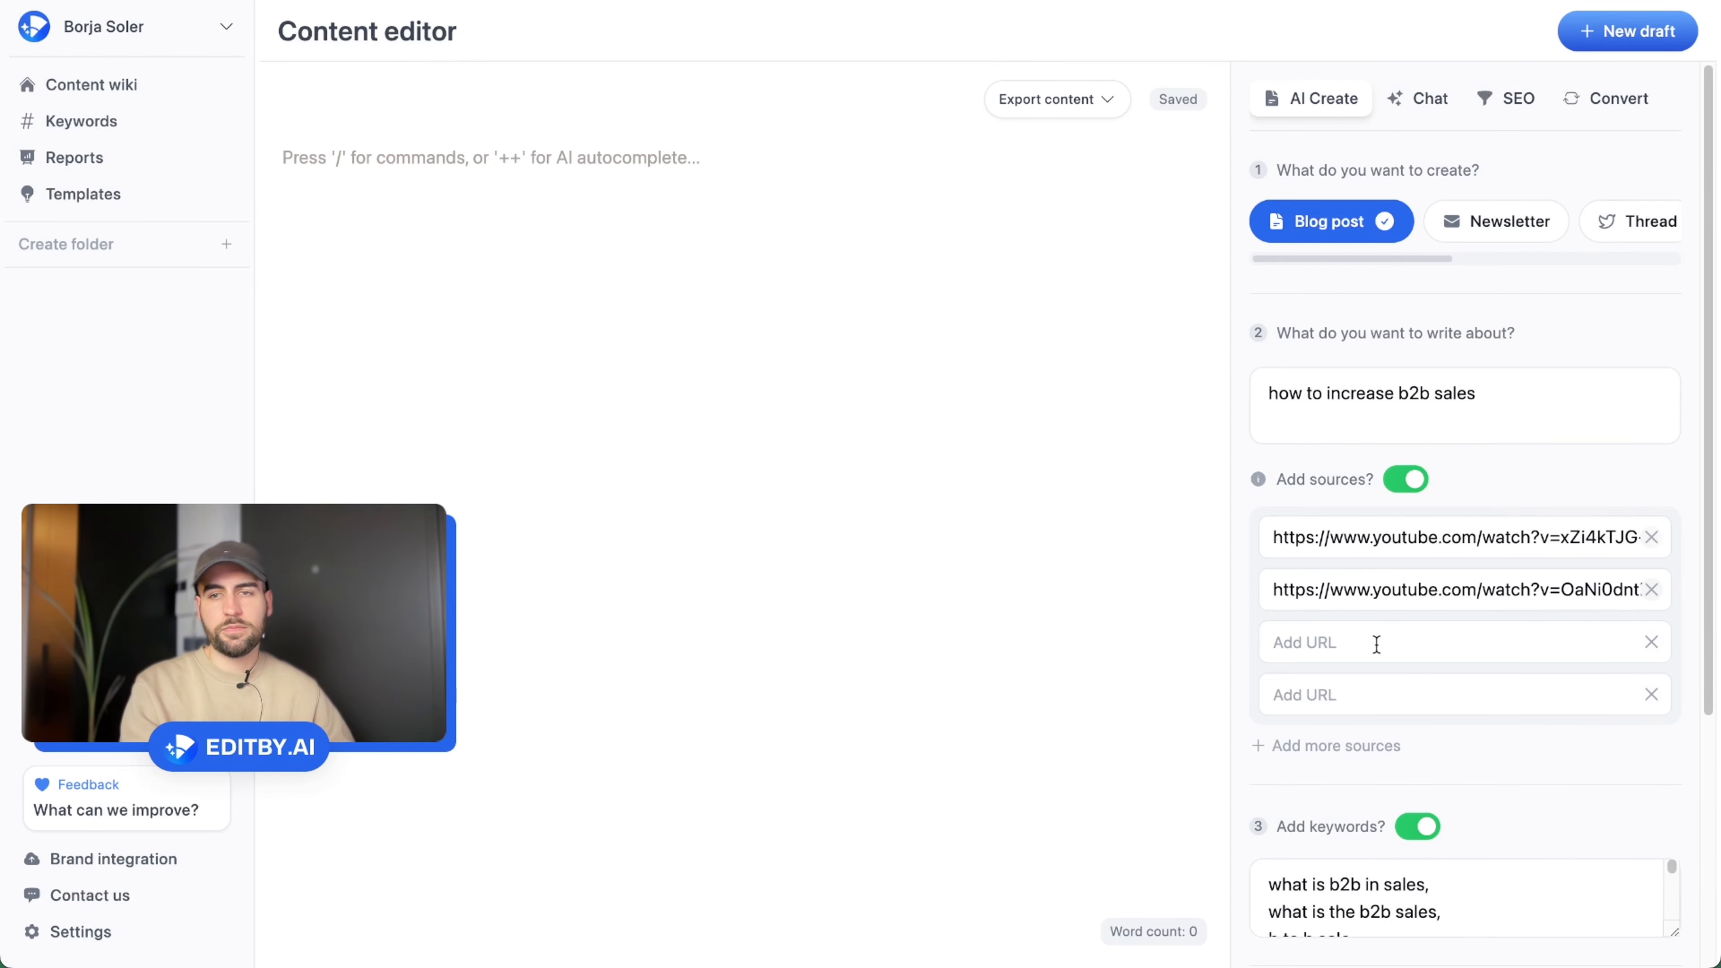
pyautogui.click(1376, 646)
pyautogui.write('https://www.startupgrind.com/blog/is-your-b2b-sales-terrible-fix-it-using-these-simple-steps/')
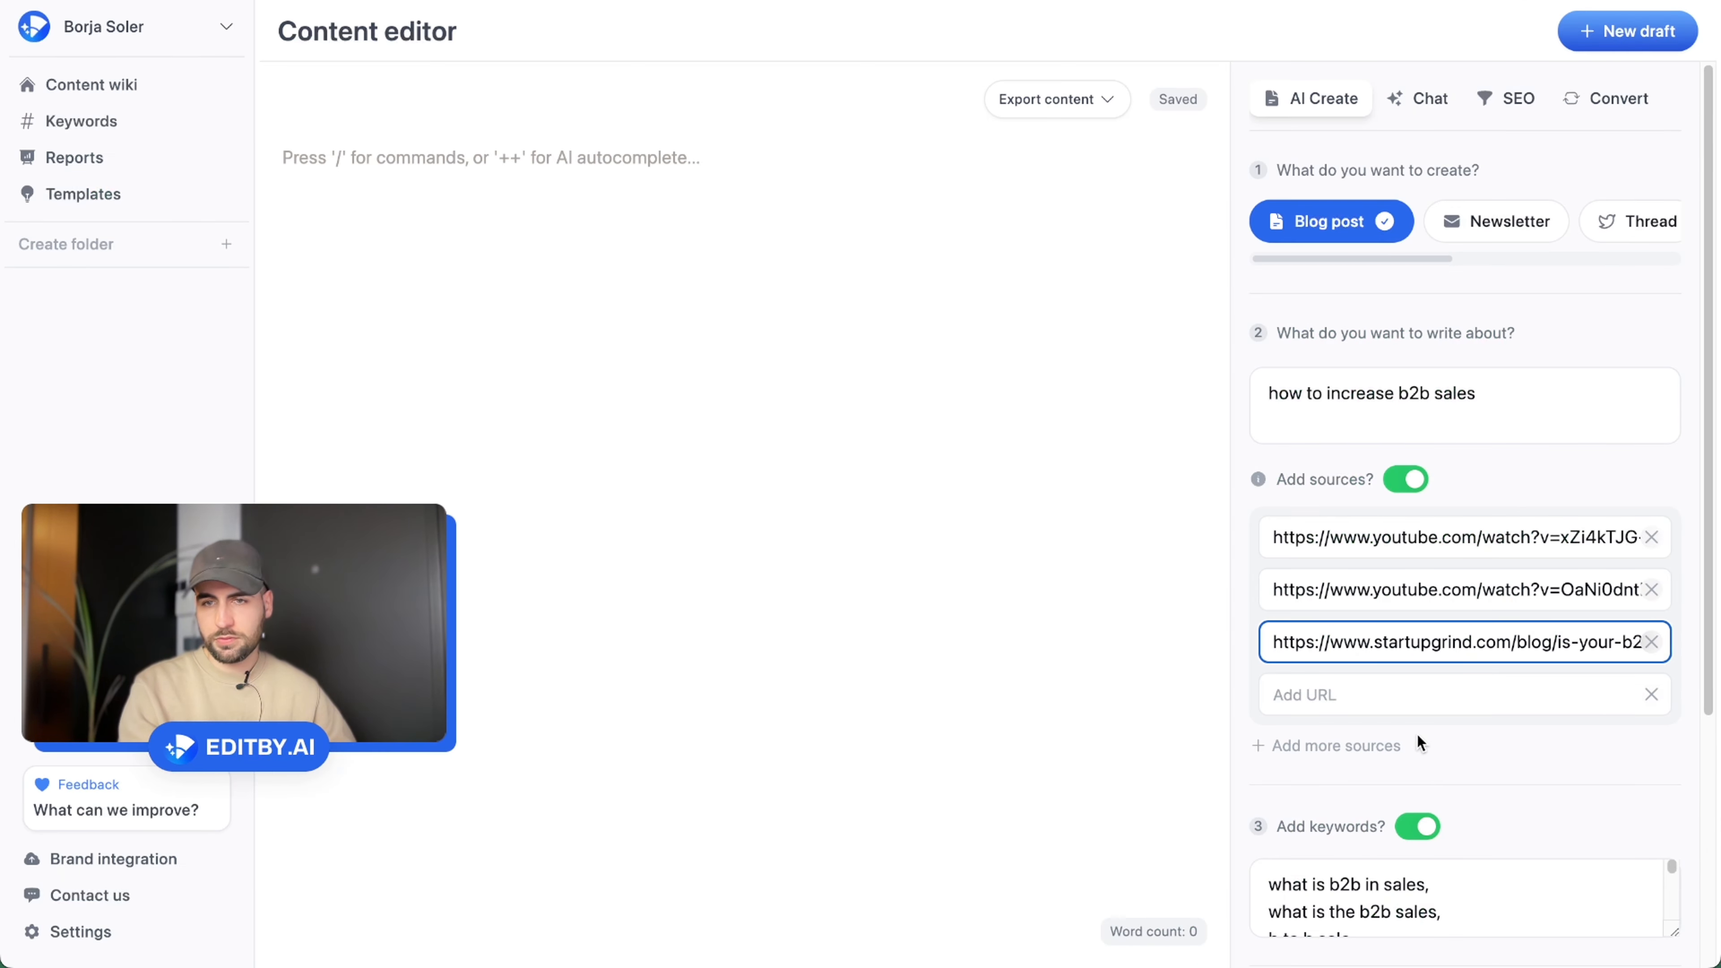
pyautogui.click(1418, 698)
pyautogui.write('https://www.techstars.com/the-line/advice/the-top-10-mistakes-in-b2b-startup-sales')
# Enable internal links for the blog post and open apollo.io/sitemap.xml in a new browser tab
pyautogui.scroll(-5, 1414, 698)
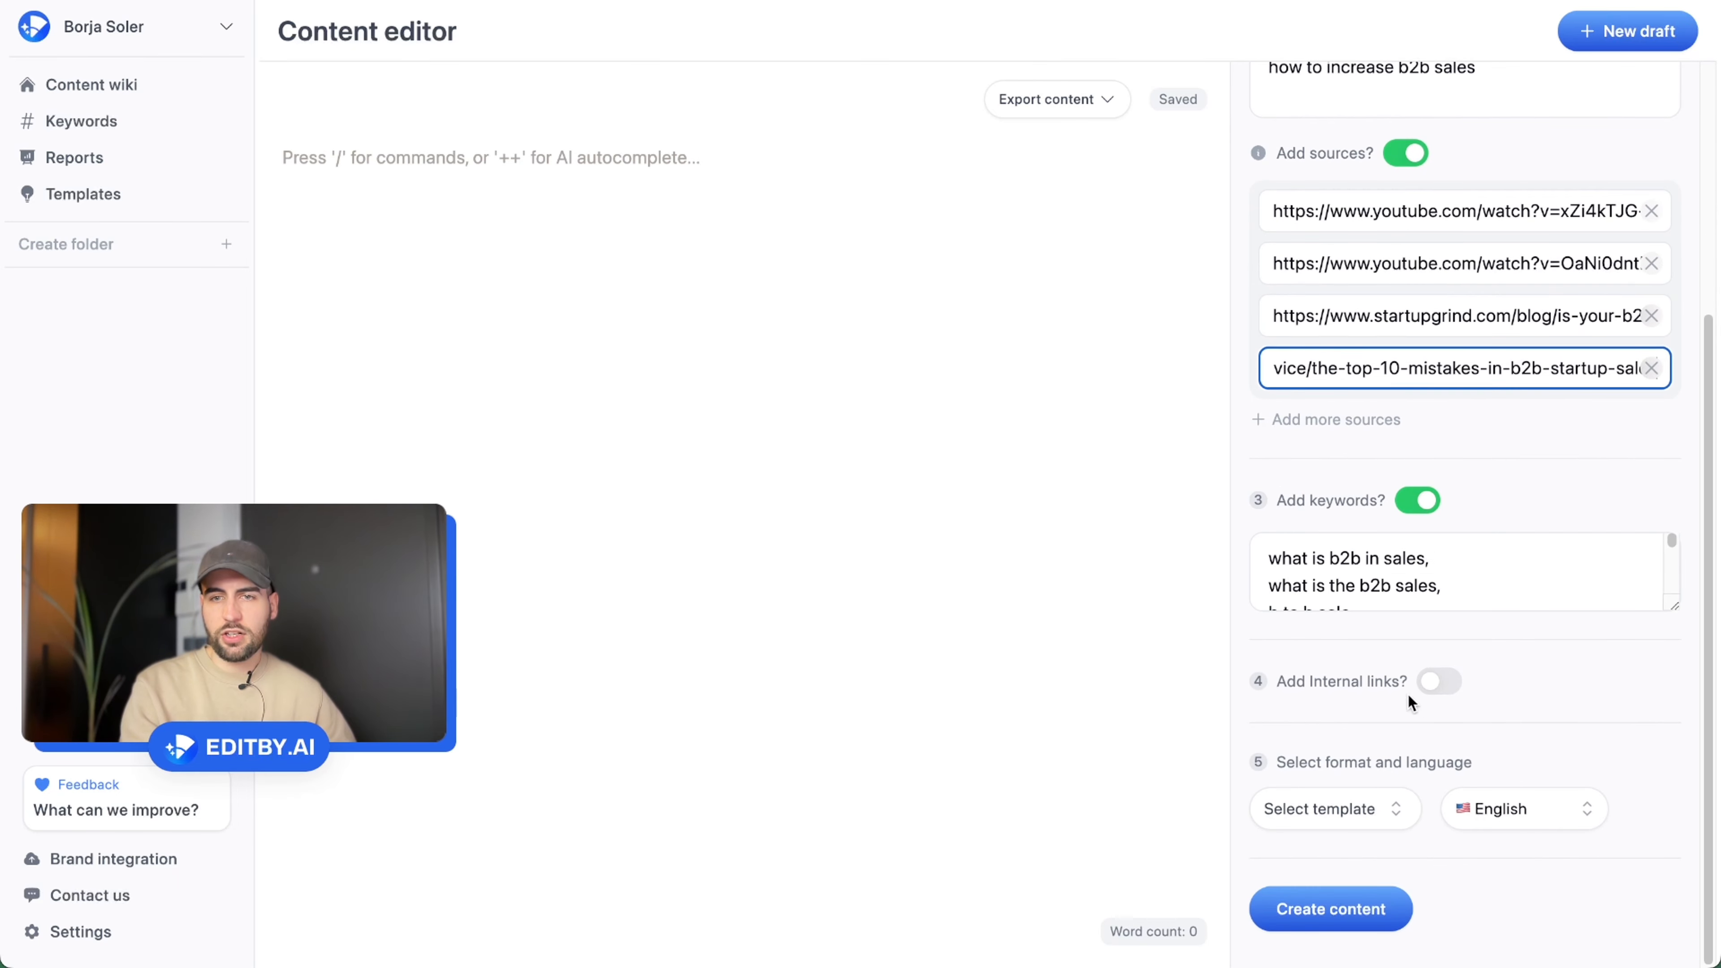
pyautogui.click(1440, 685)
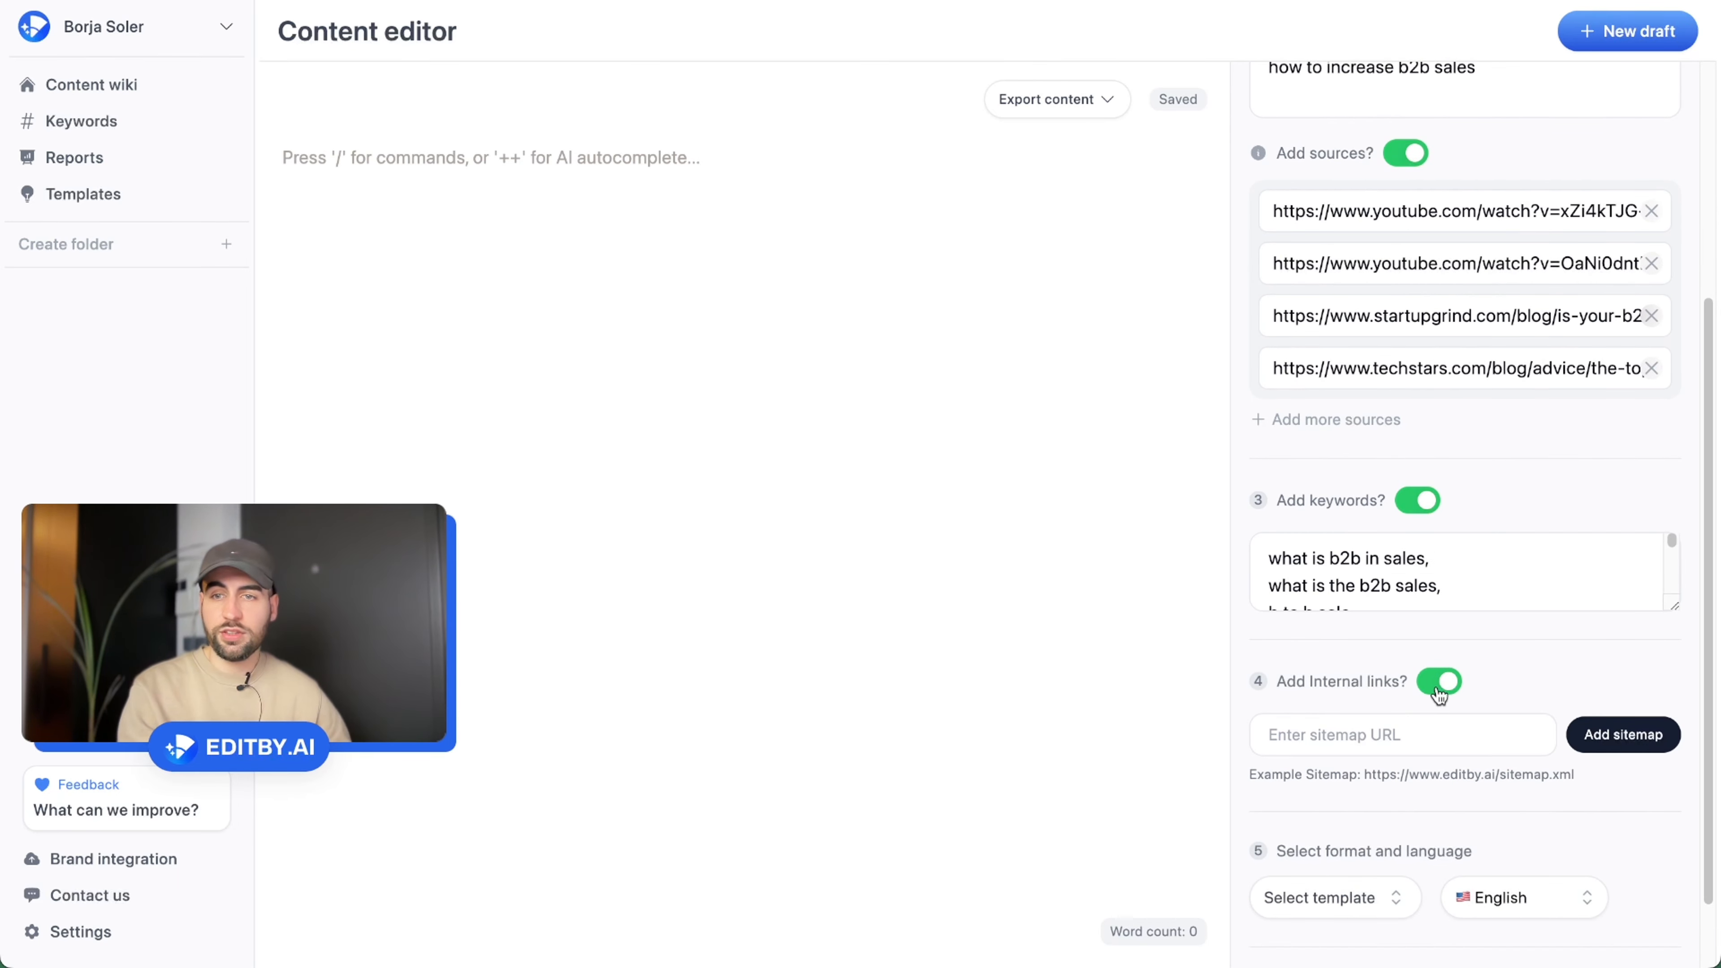
pyautogui.press('super+t')
pyautogui.write('ap')
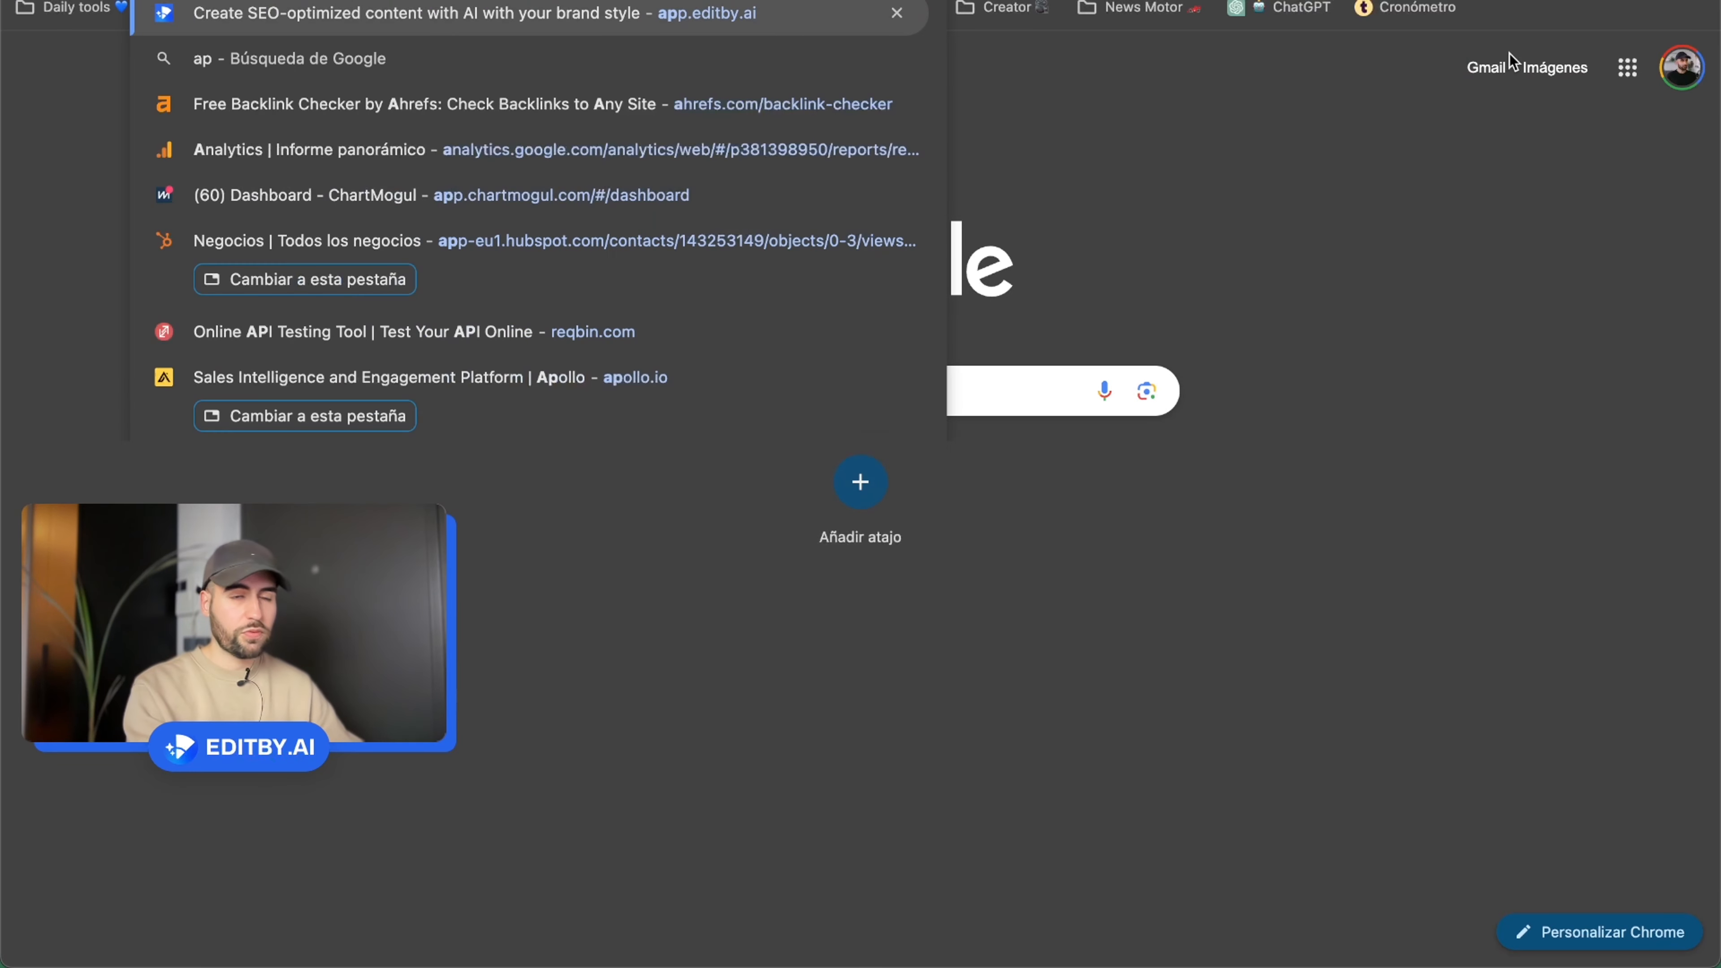
pyautogui.write('ollo.io/sitemp')
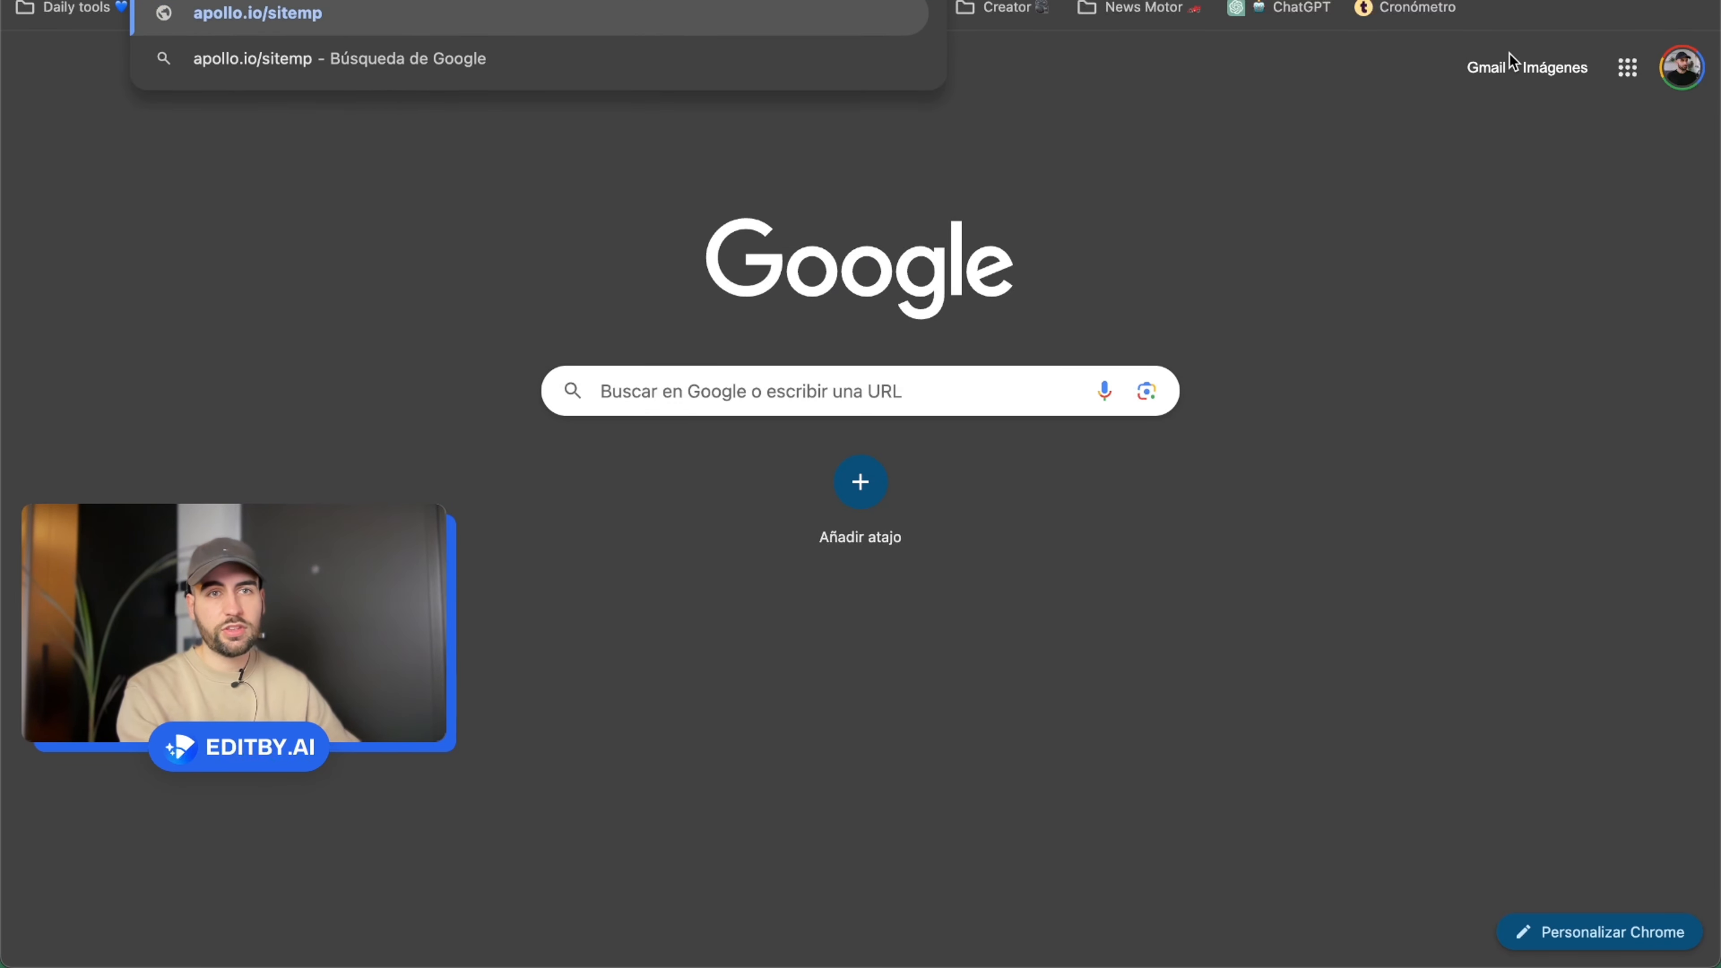
pyautogui.press('BackSpace')
pyautogui.write('ap.xml')
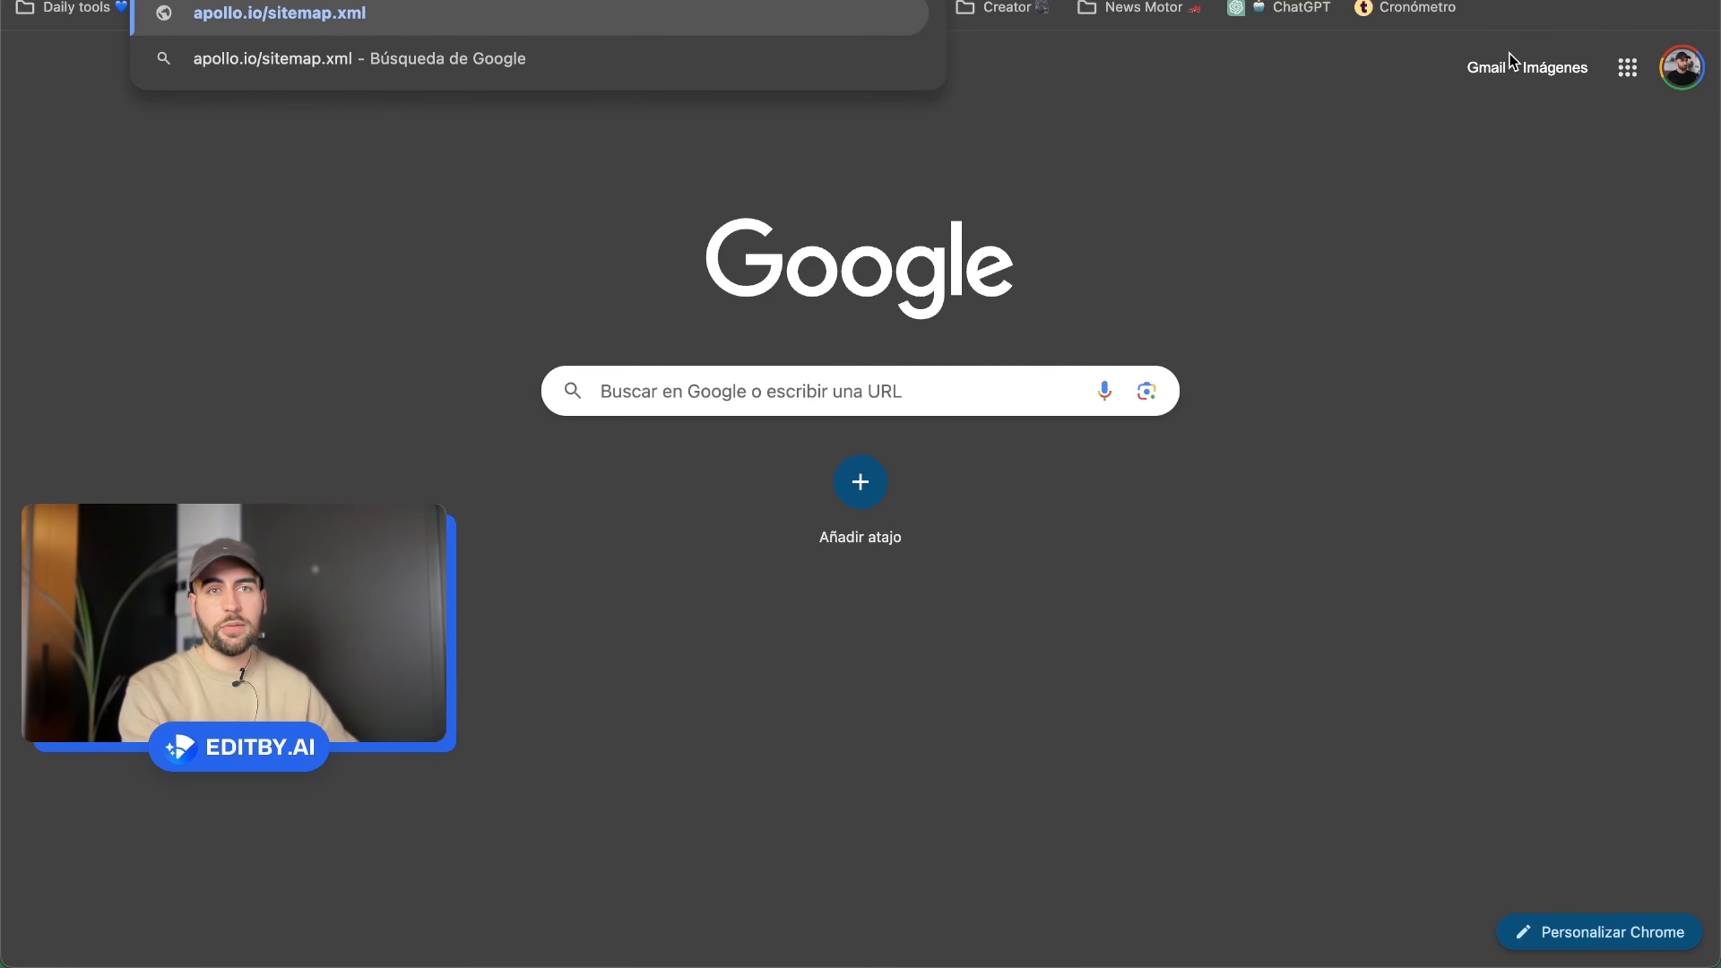
pyautogui.press('Return')
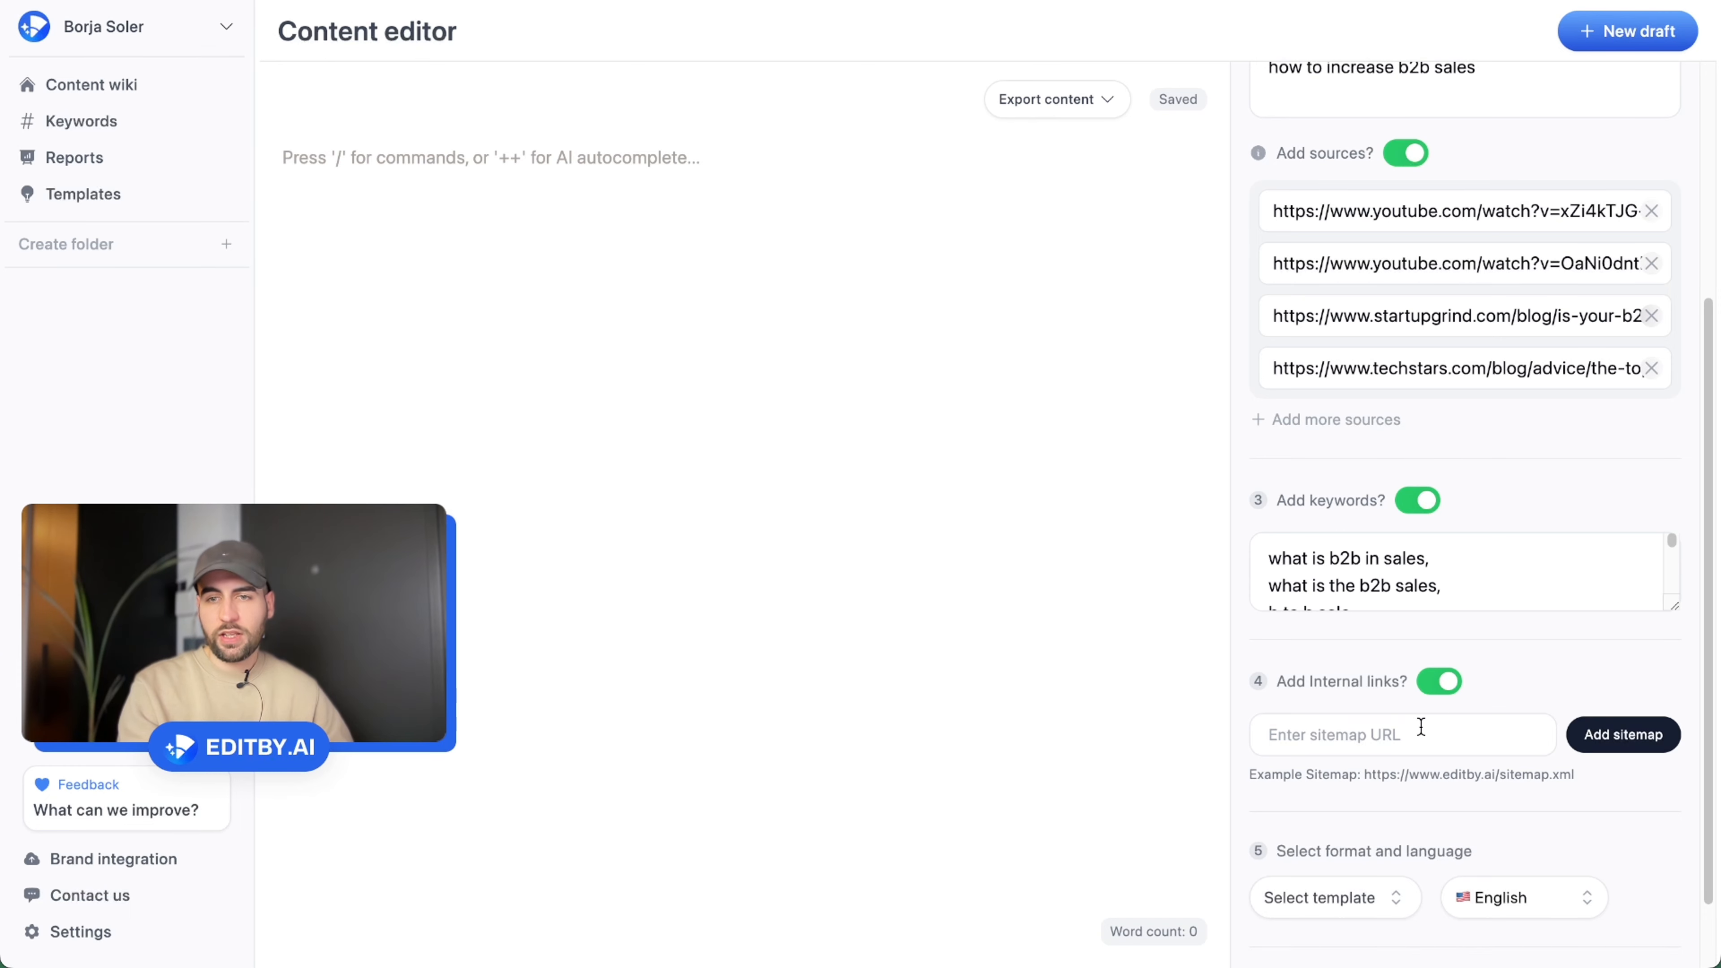
pyautogui.click(1422, 727)
pyautogui.write('https://www.apollo.io/sitemap.xml')
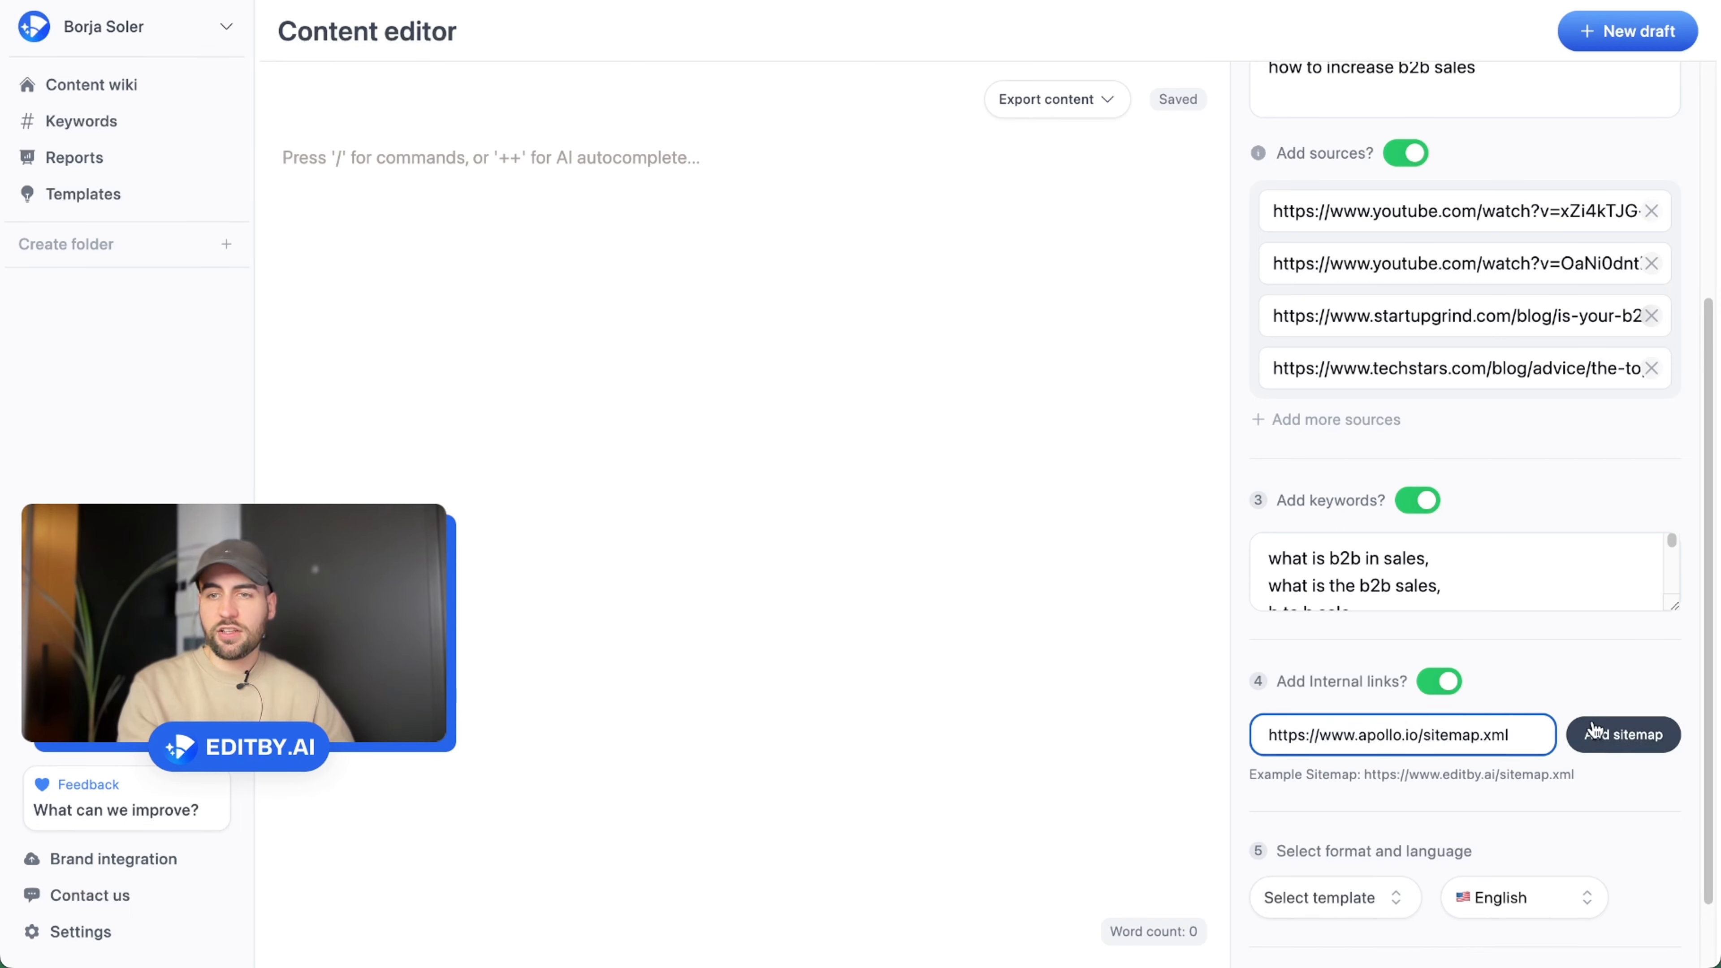
pyautogui.click(1640, 746)
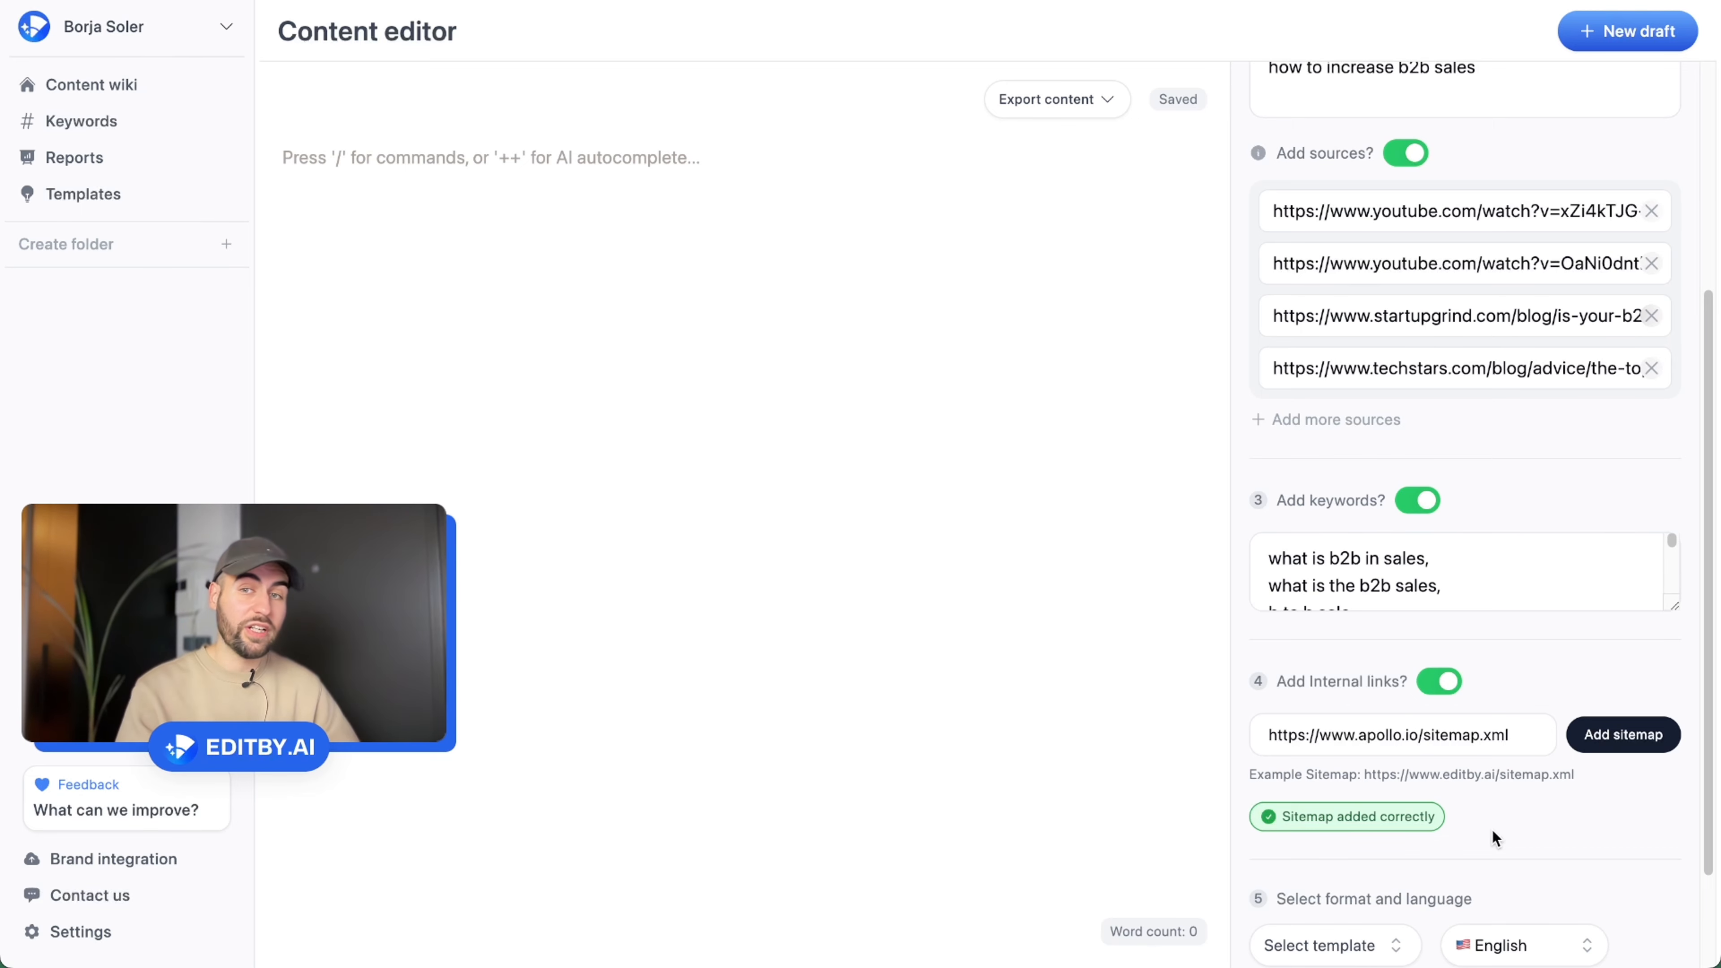
# View the available content templates, leave the template unselected, and start creating the blog content in English
pyautogui.scroll(-2, 1536, 811)
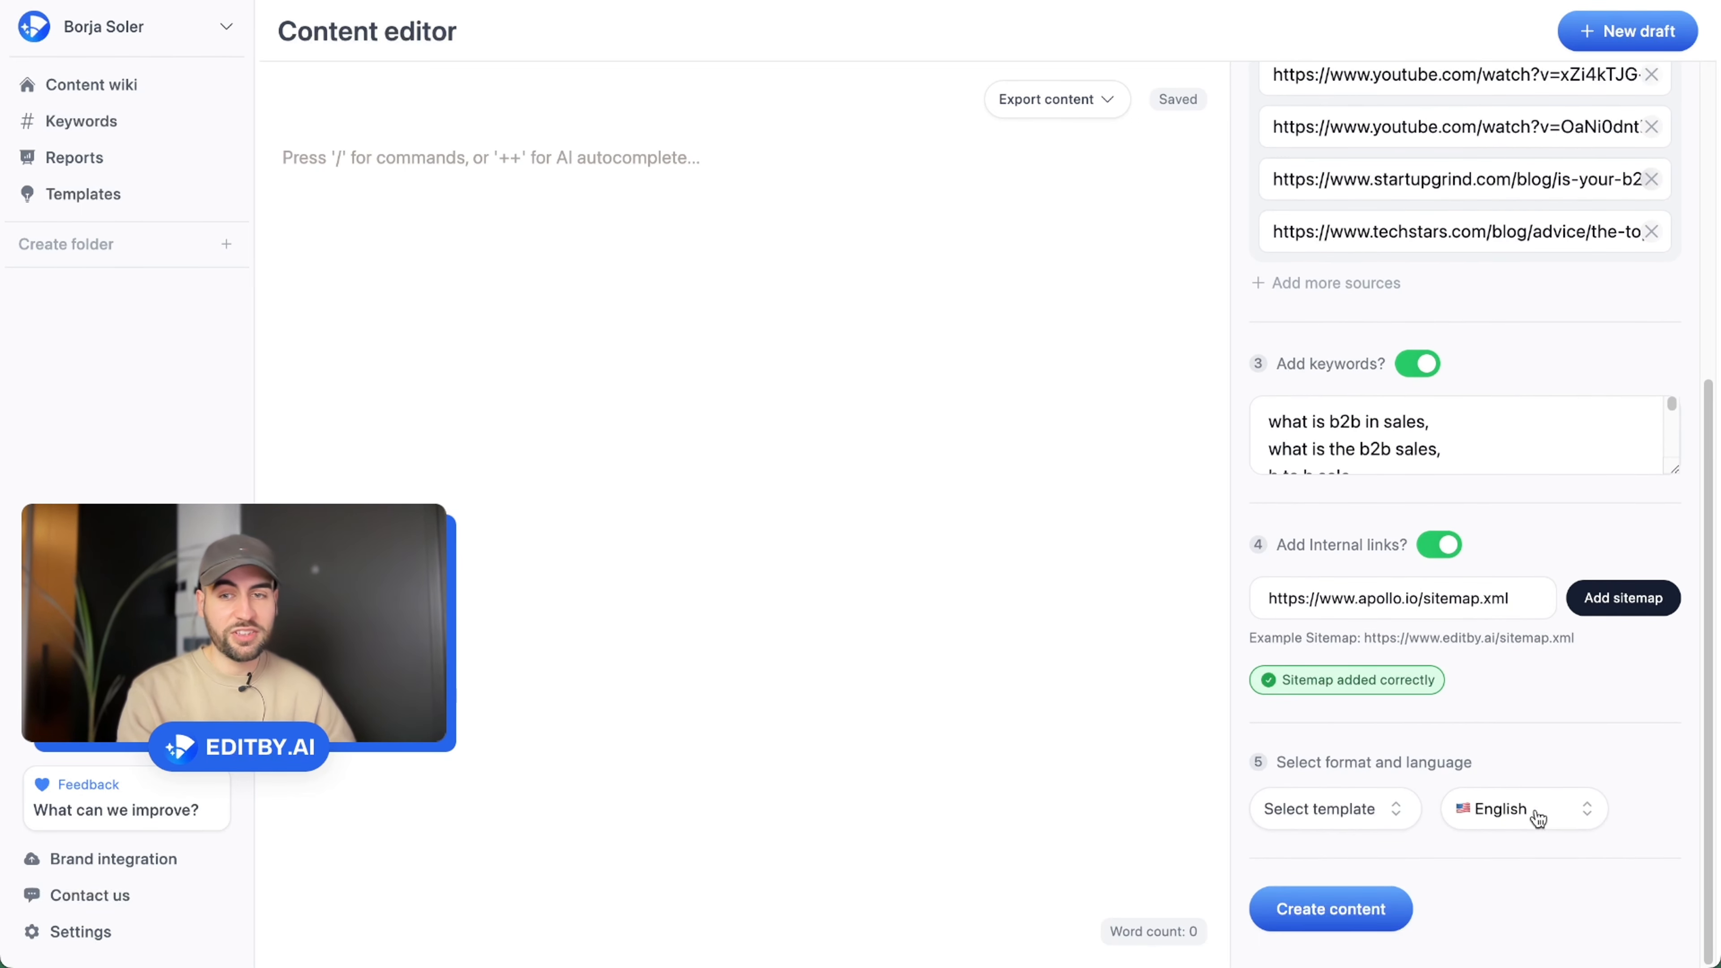
pyautogui.click(1308, 814)
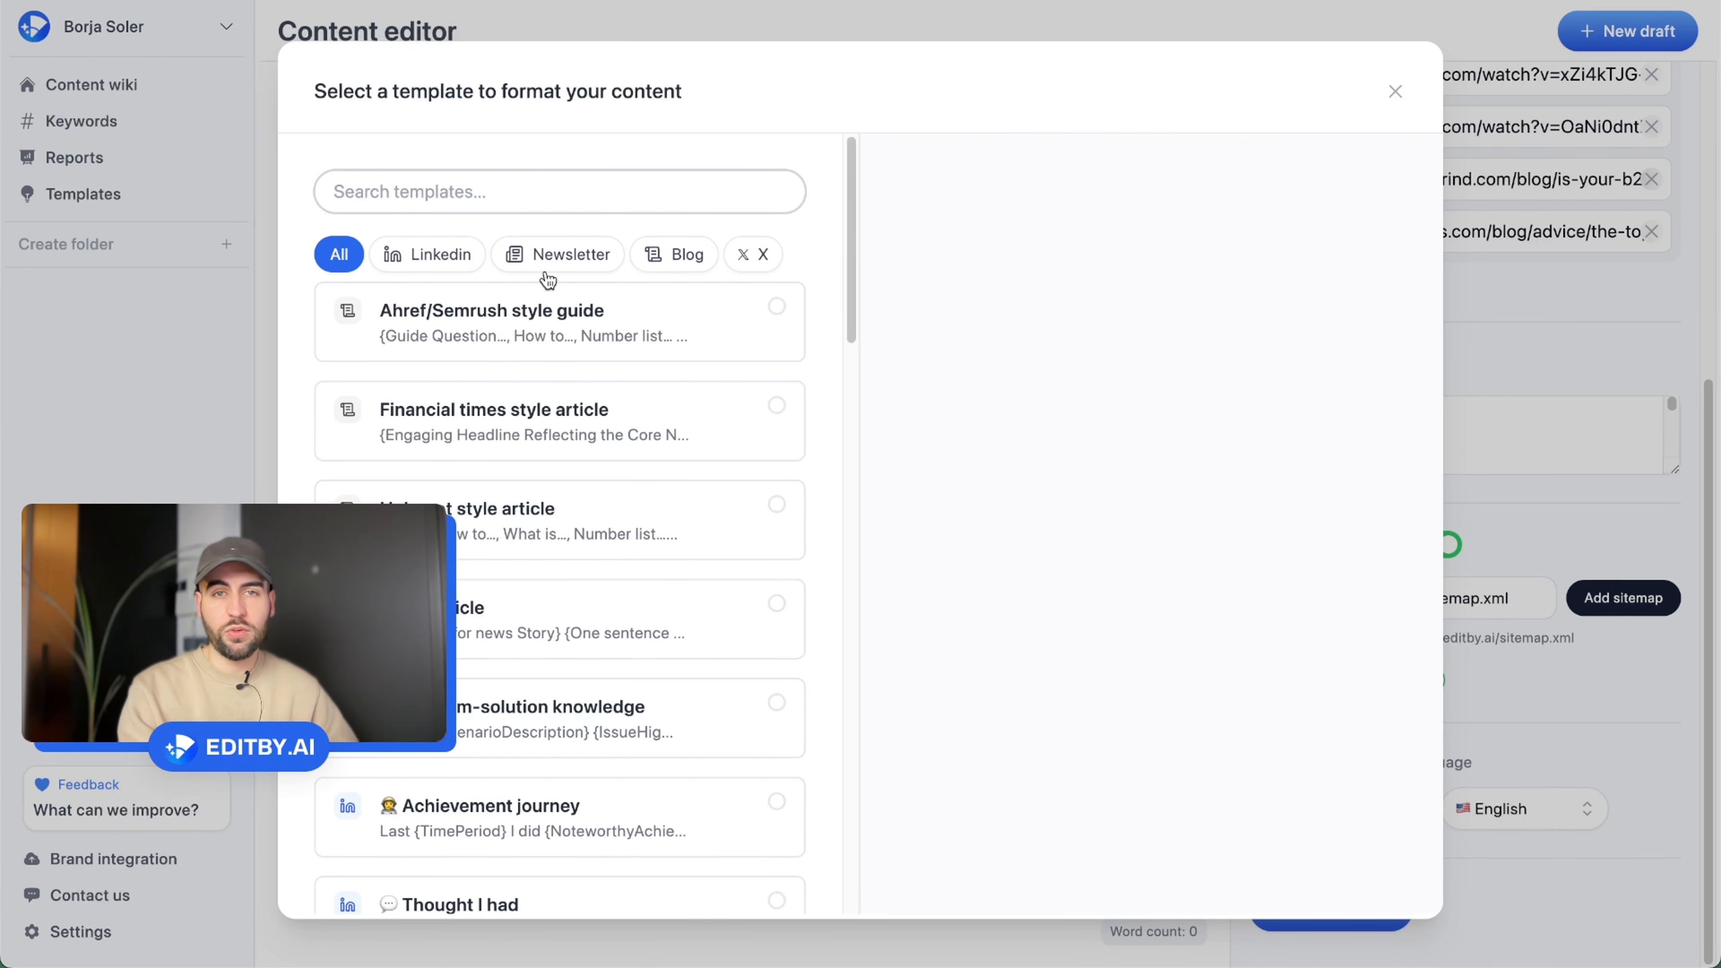
pyautogui.click(1385, 94)
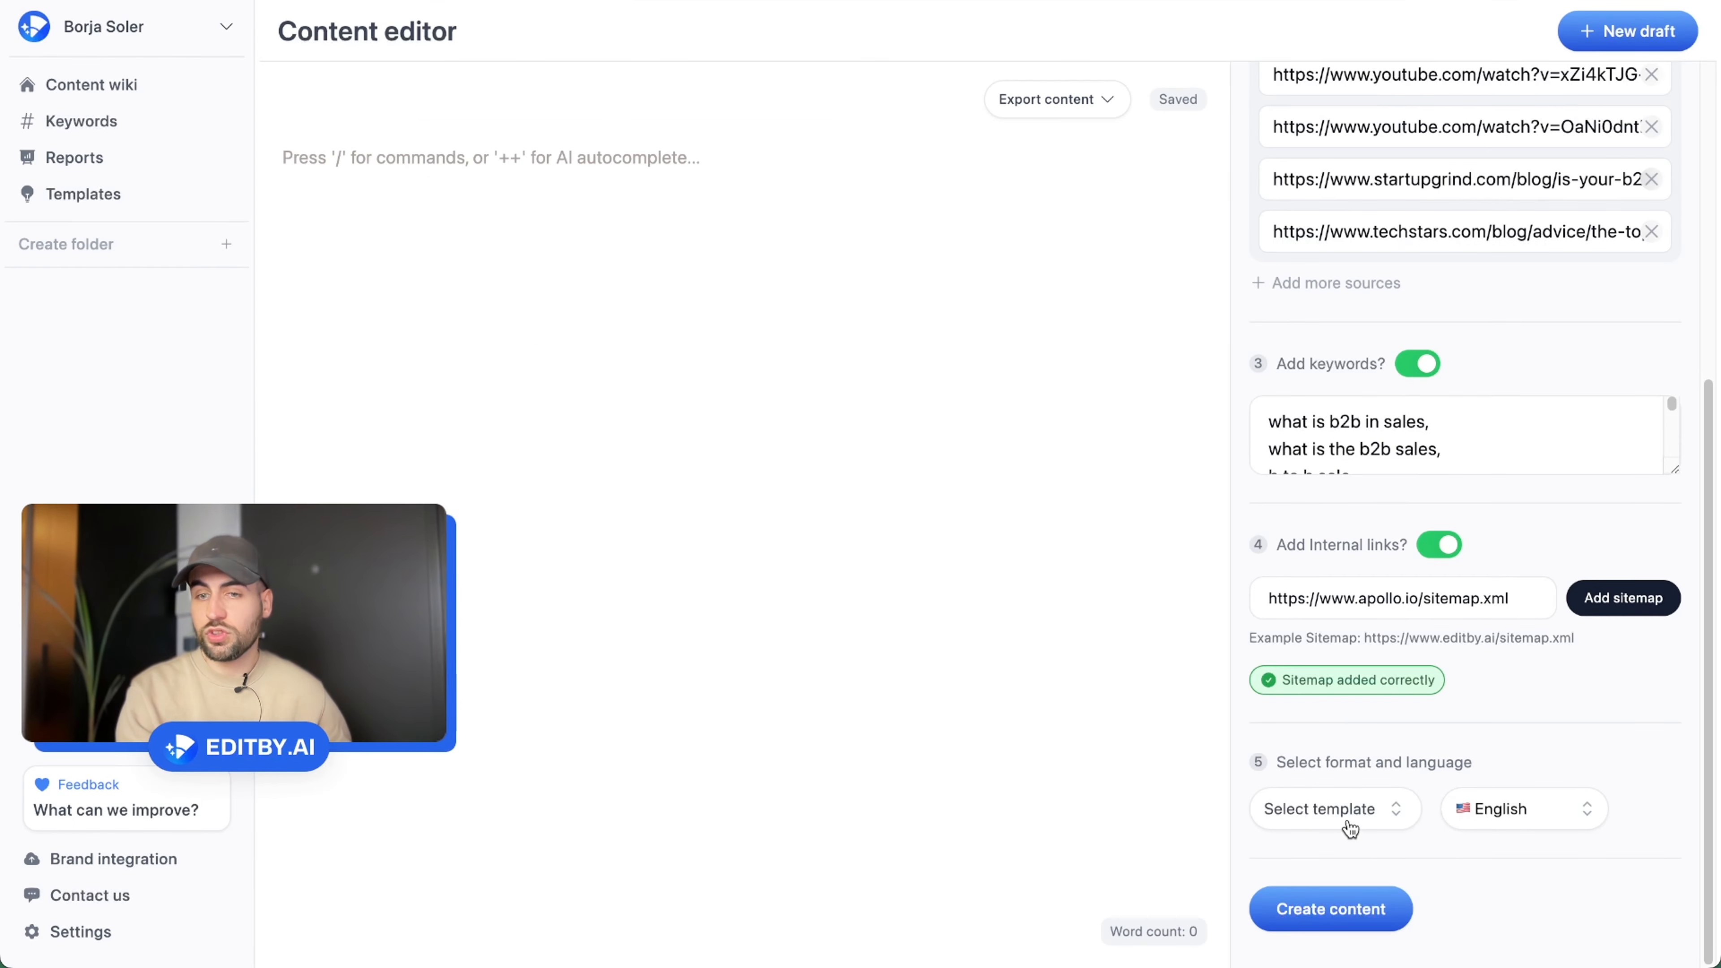
pyautogui.click(1356, 912)
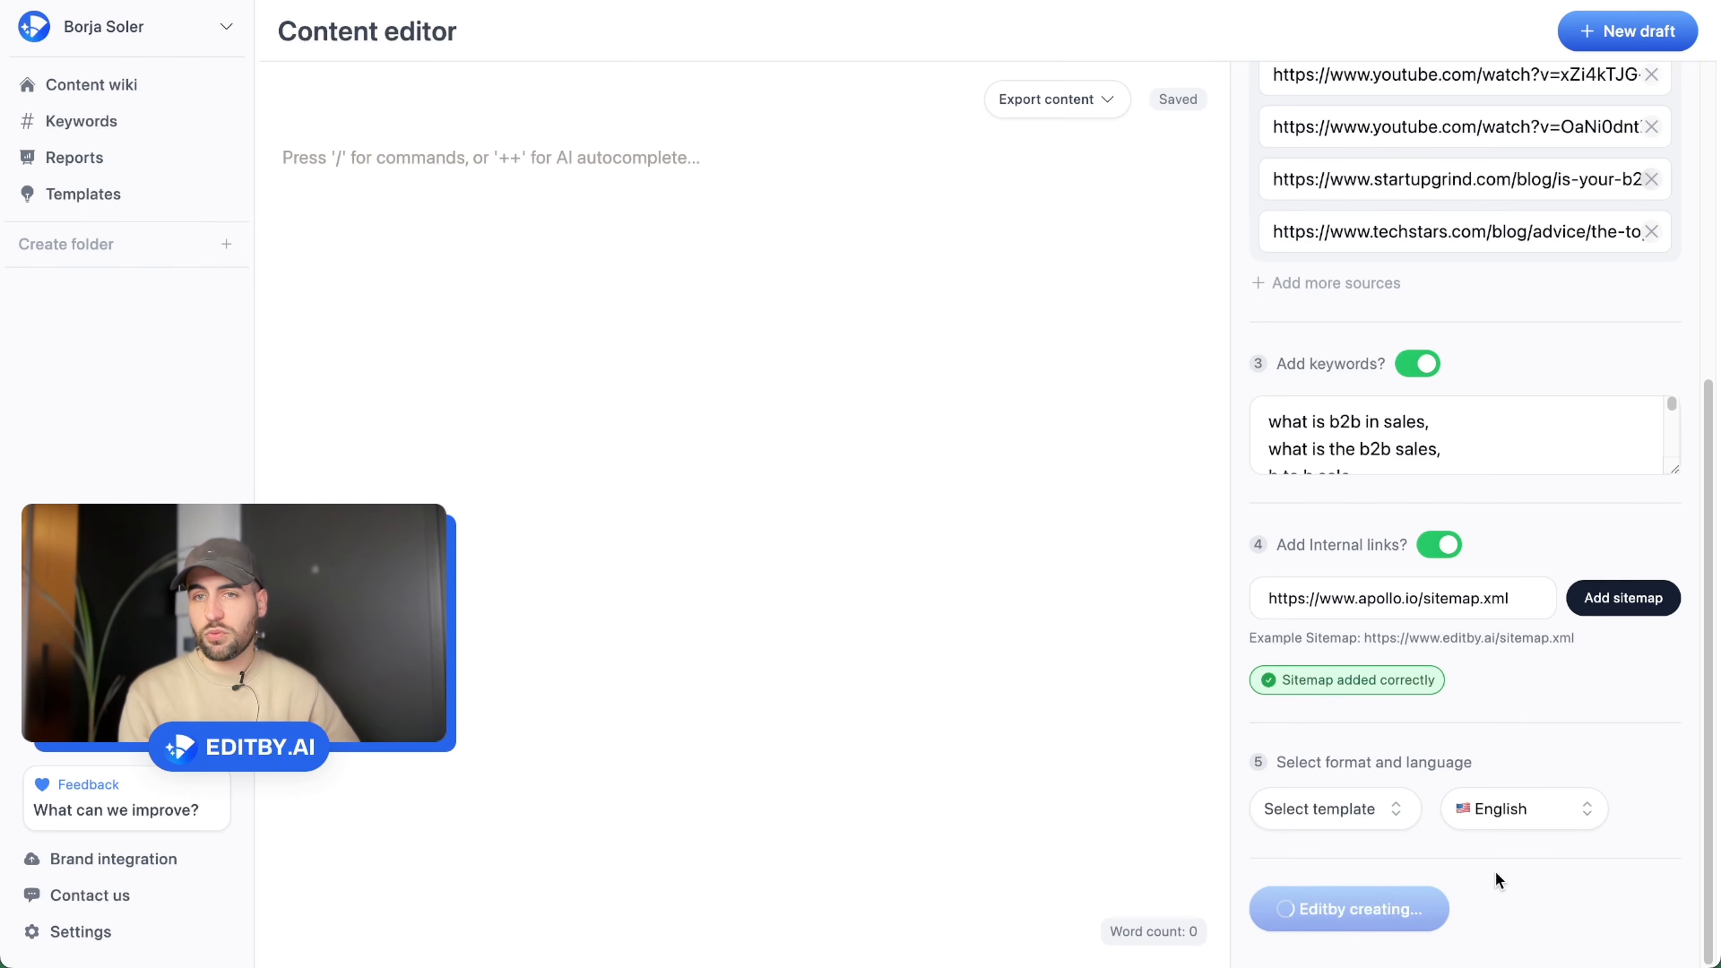
# Choose the title "B2B Sales Simplified: Building a Scalable Sales Machine" and continue to the outline
pyautogui.scroll(-2, 1496, 870)
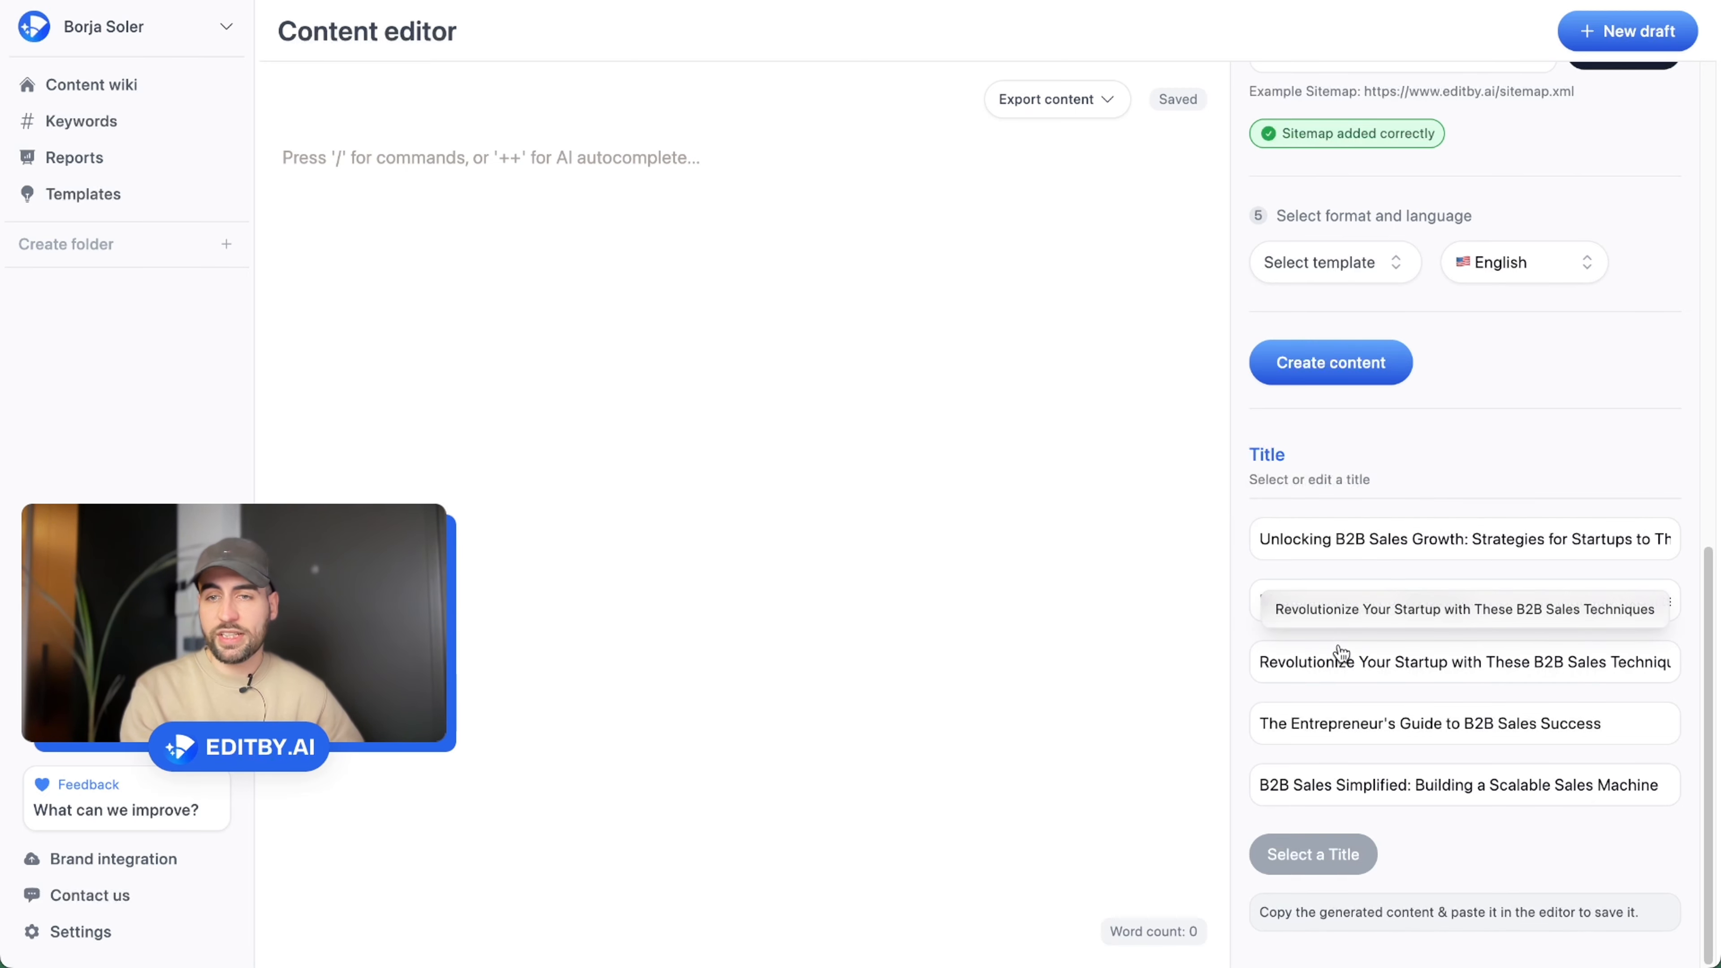
pyautogui.click(1338, 729)
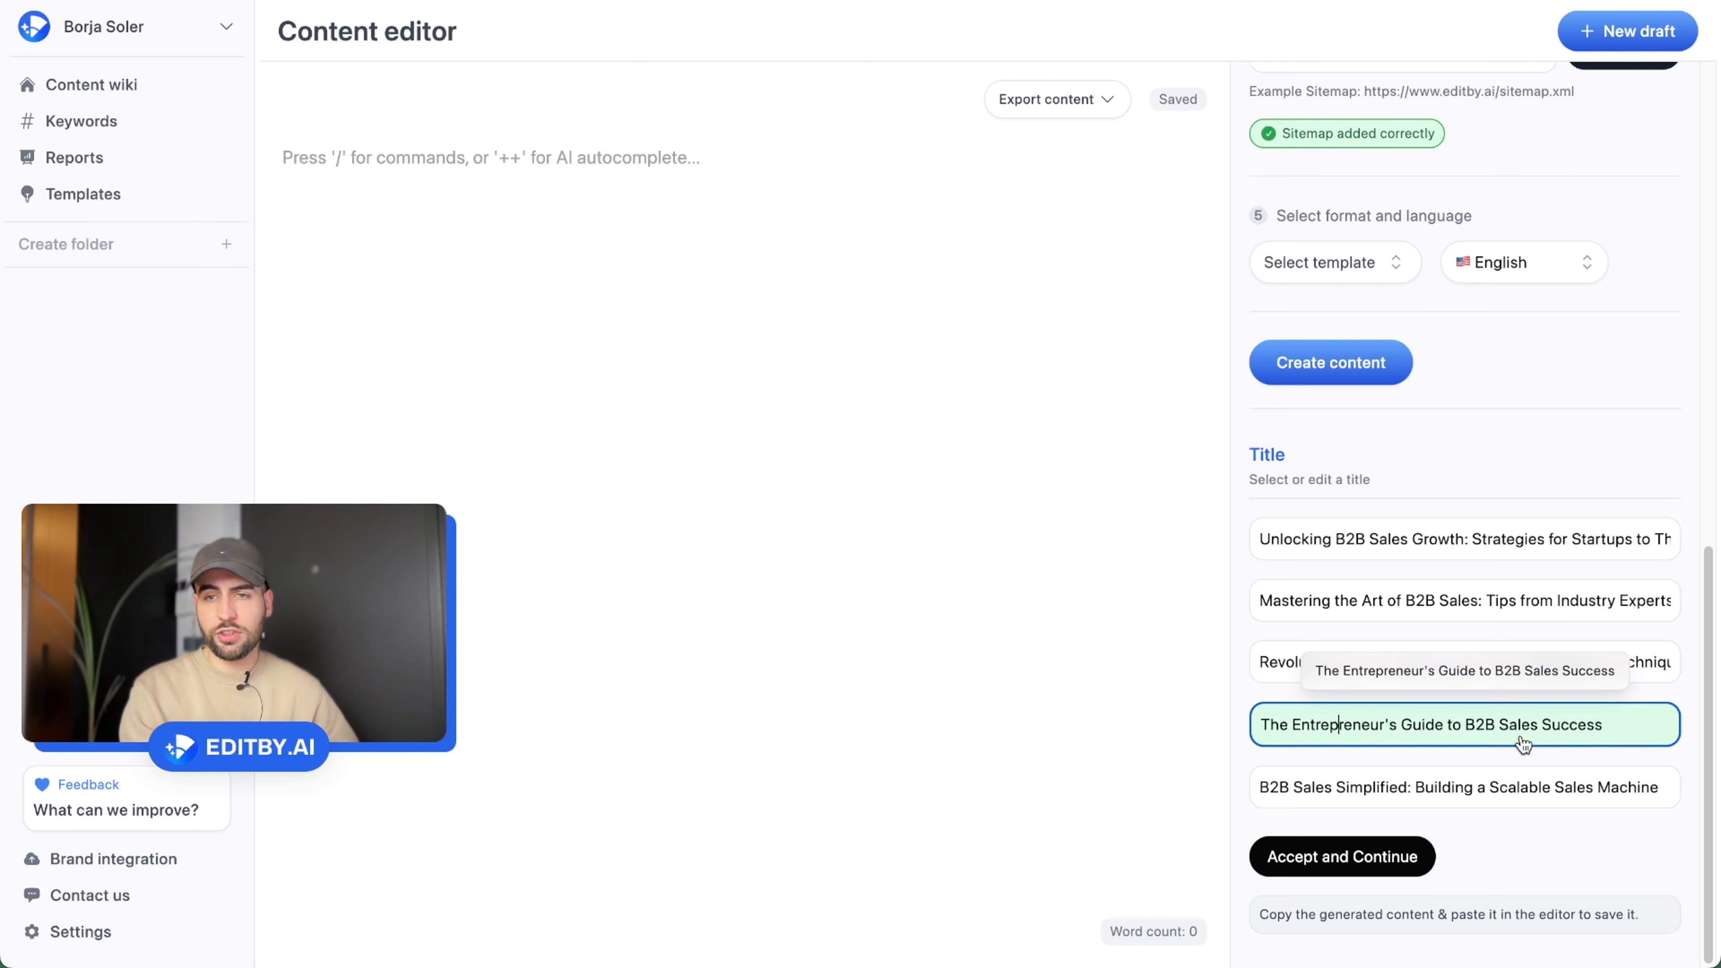
pyautogui.click(1364, 790)
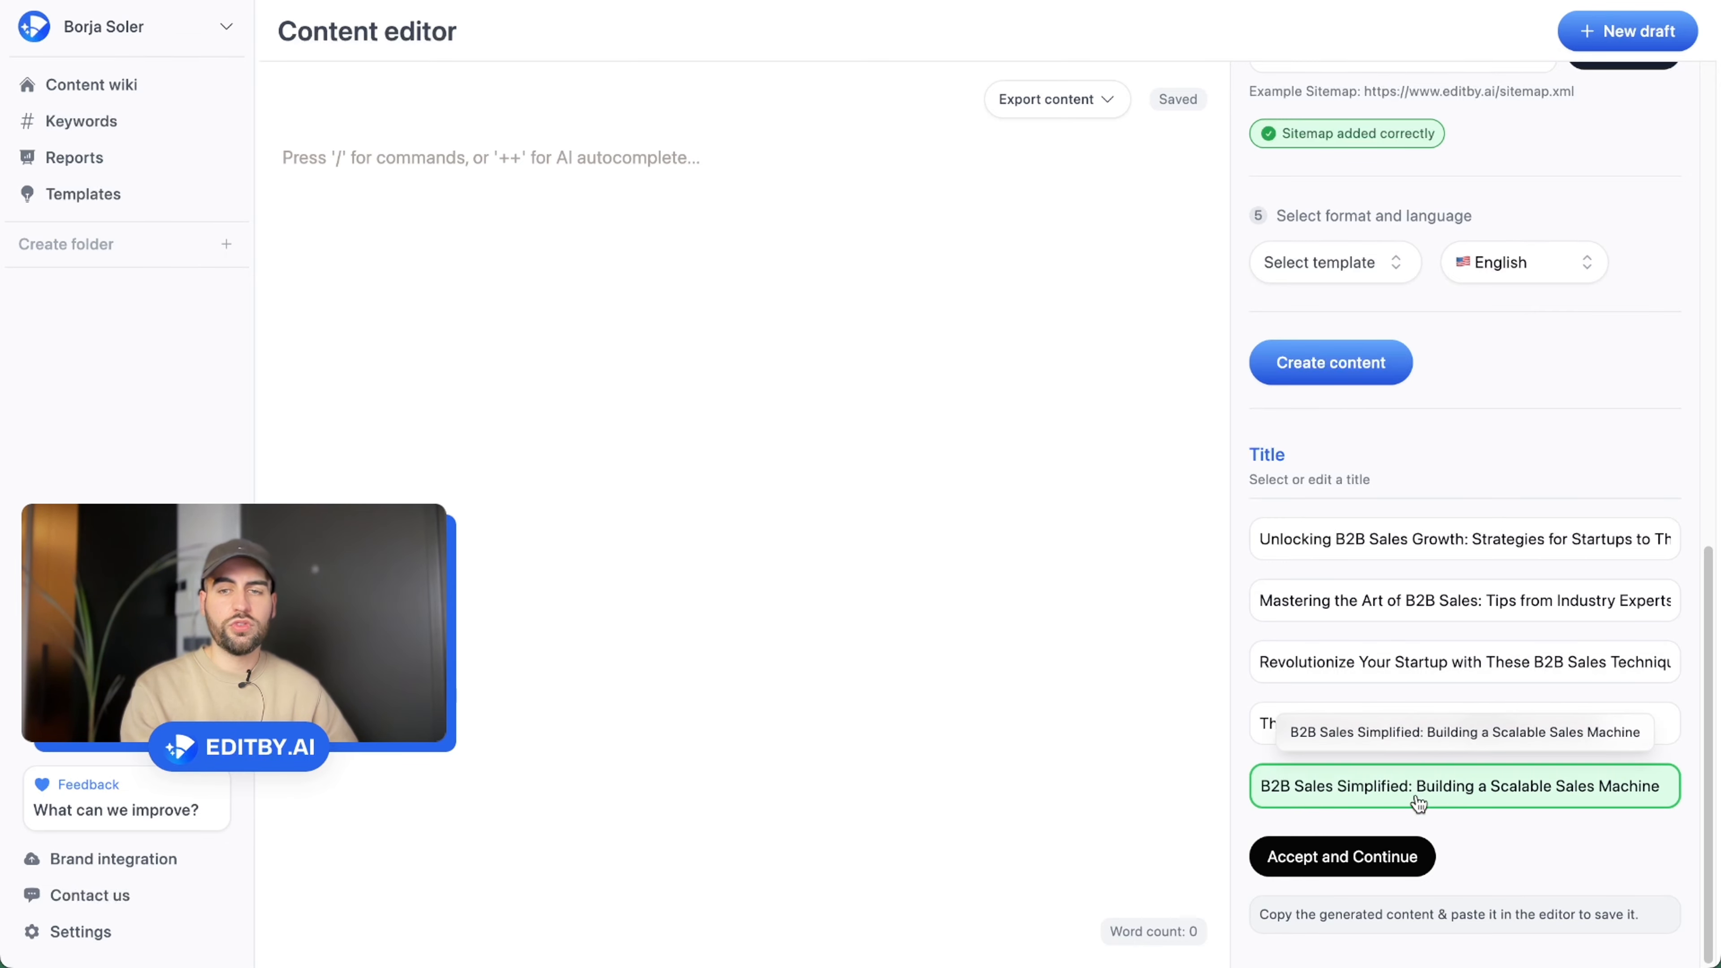
pyautogui.click(1380, 857)
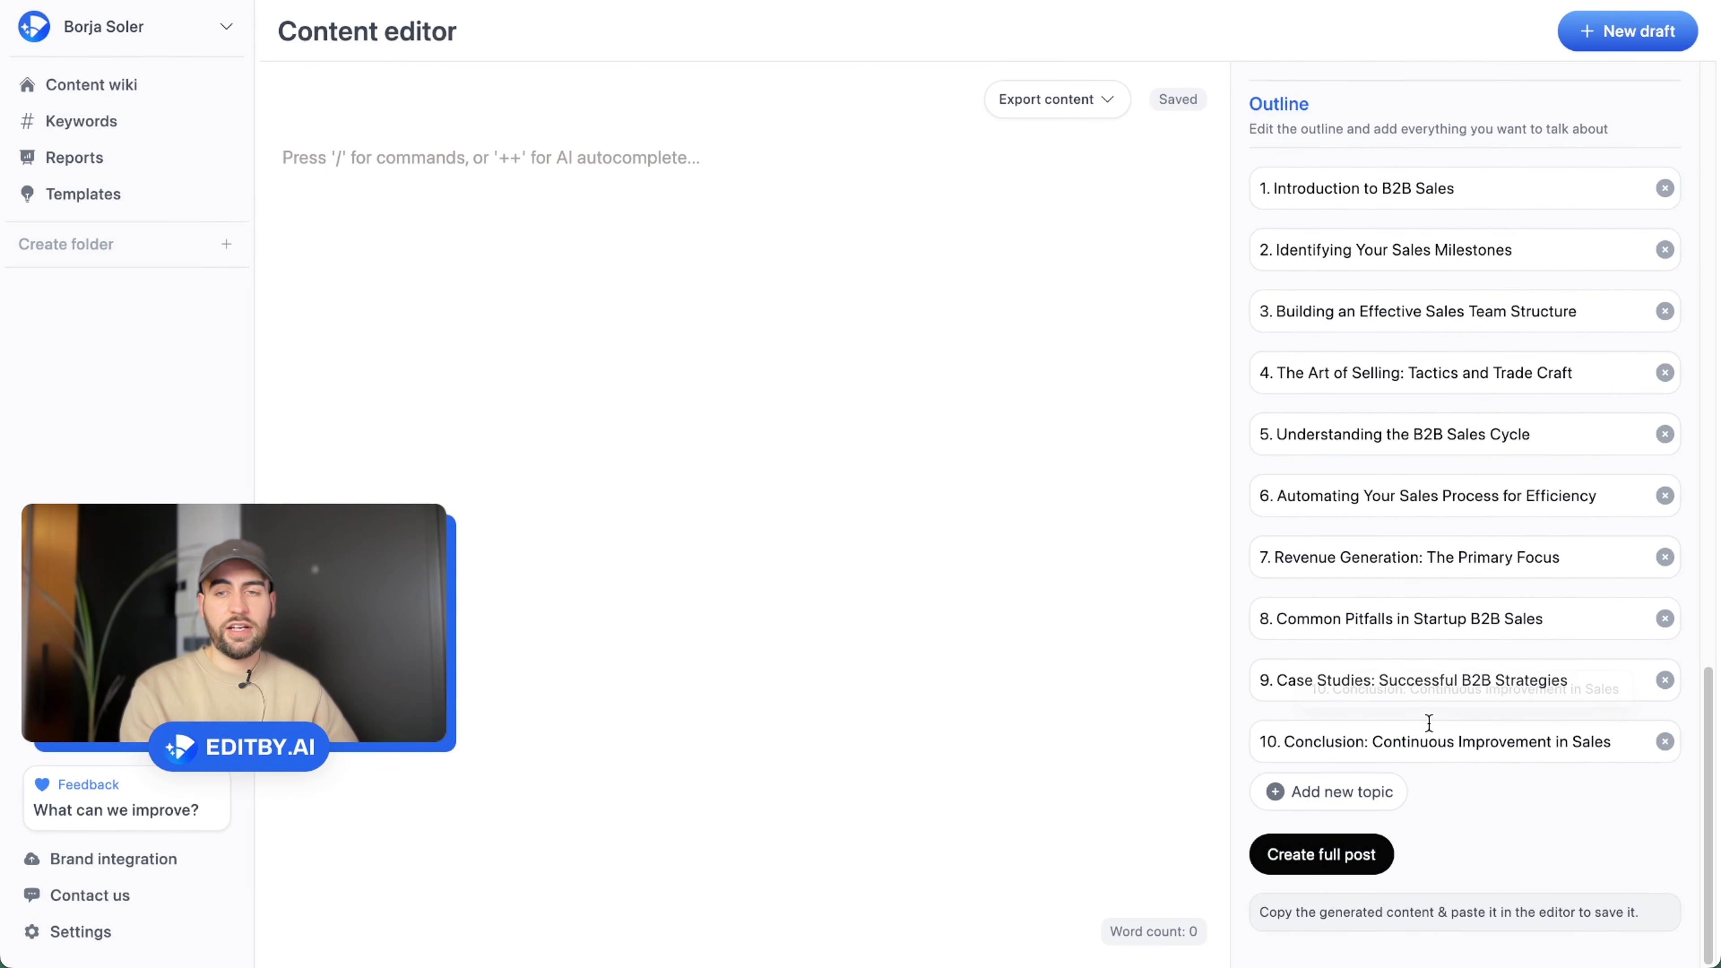
# Keep all ten topics of the suggested outline and create the full post from them
pyautogui.click(1586, 560)
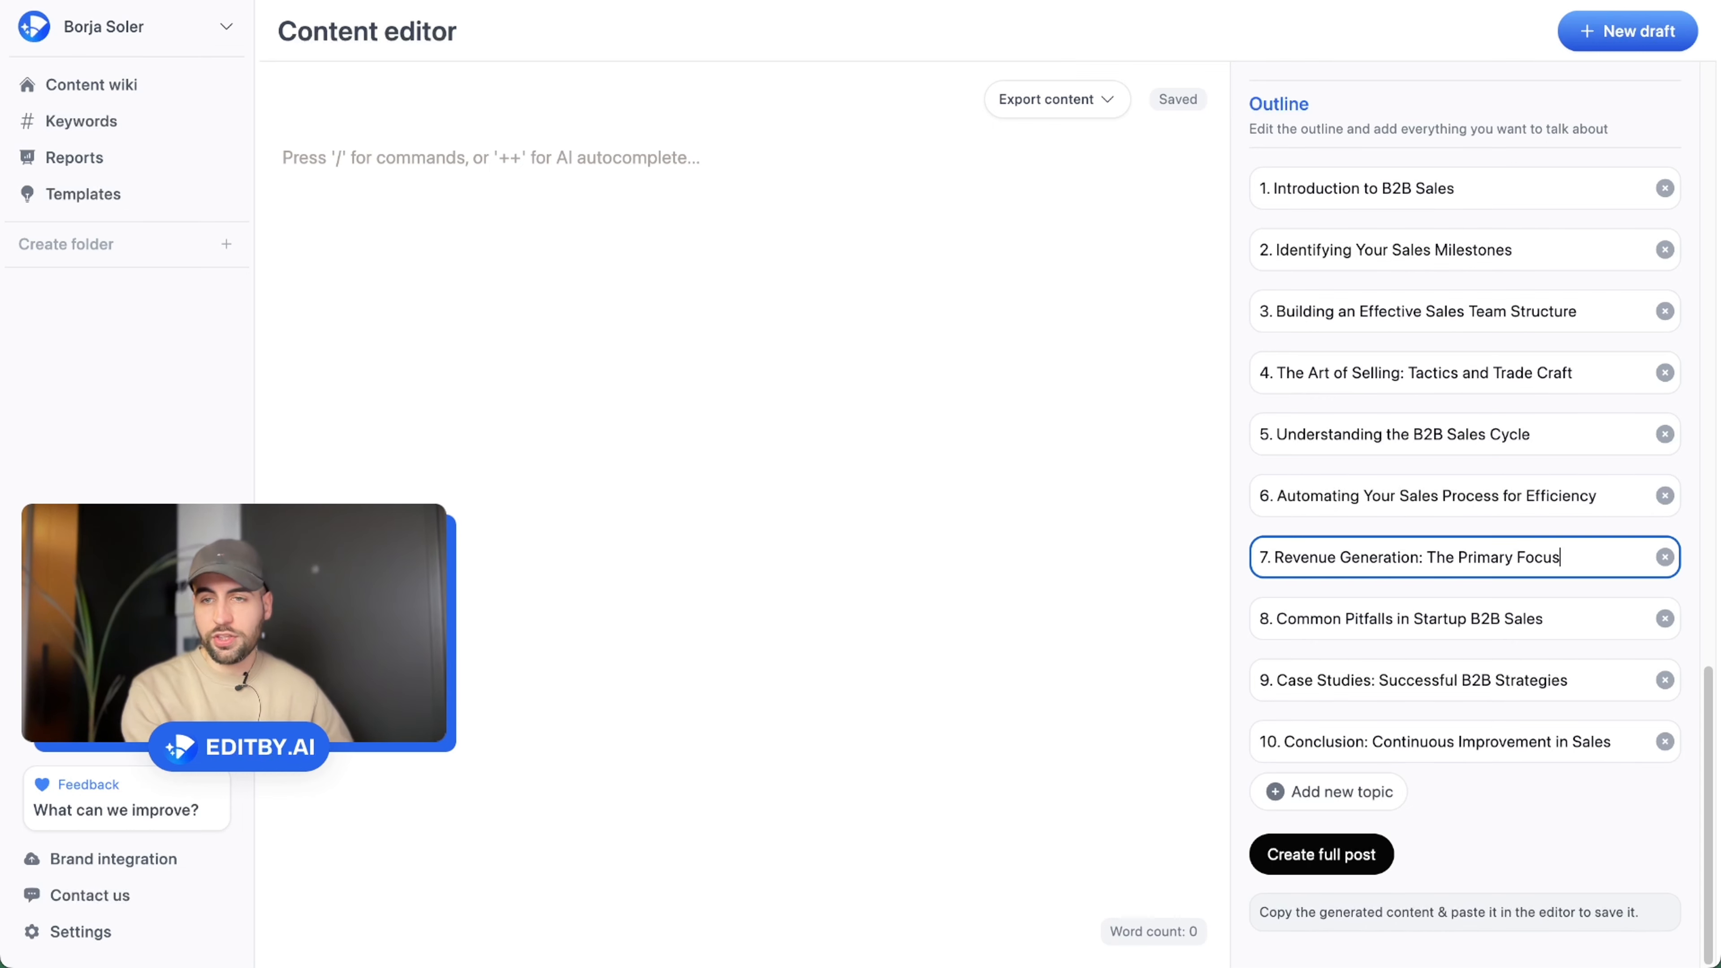
pyautogui.click(1501, 835)
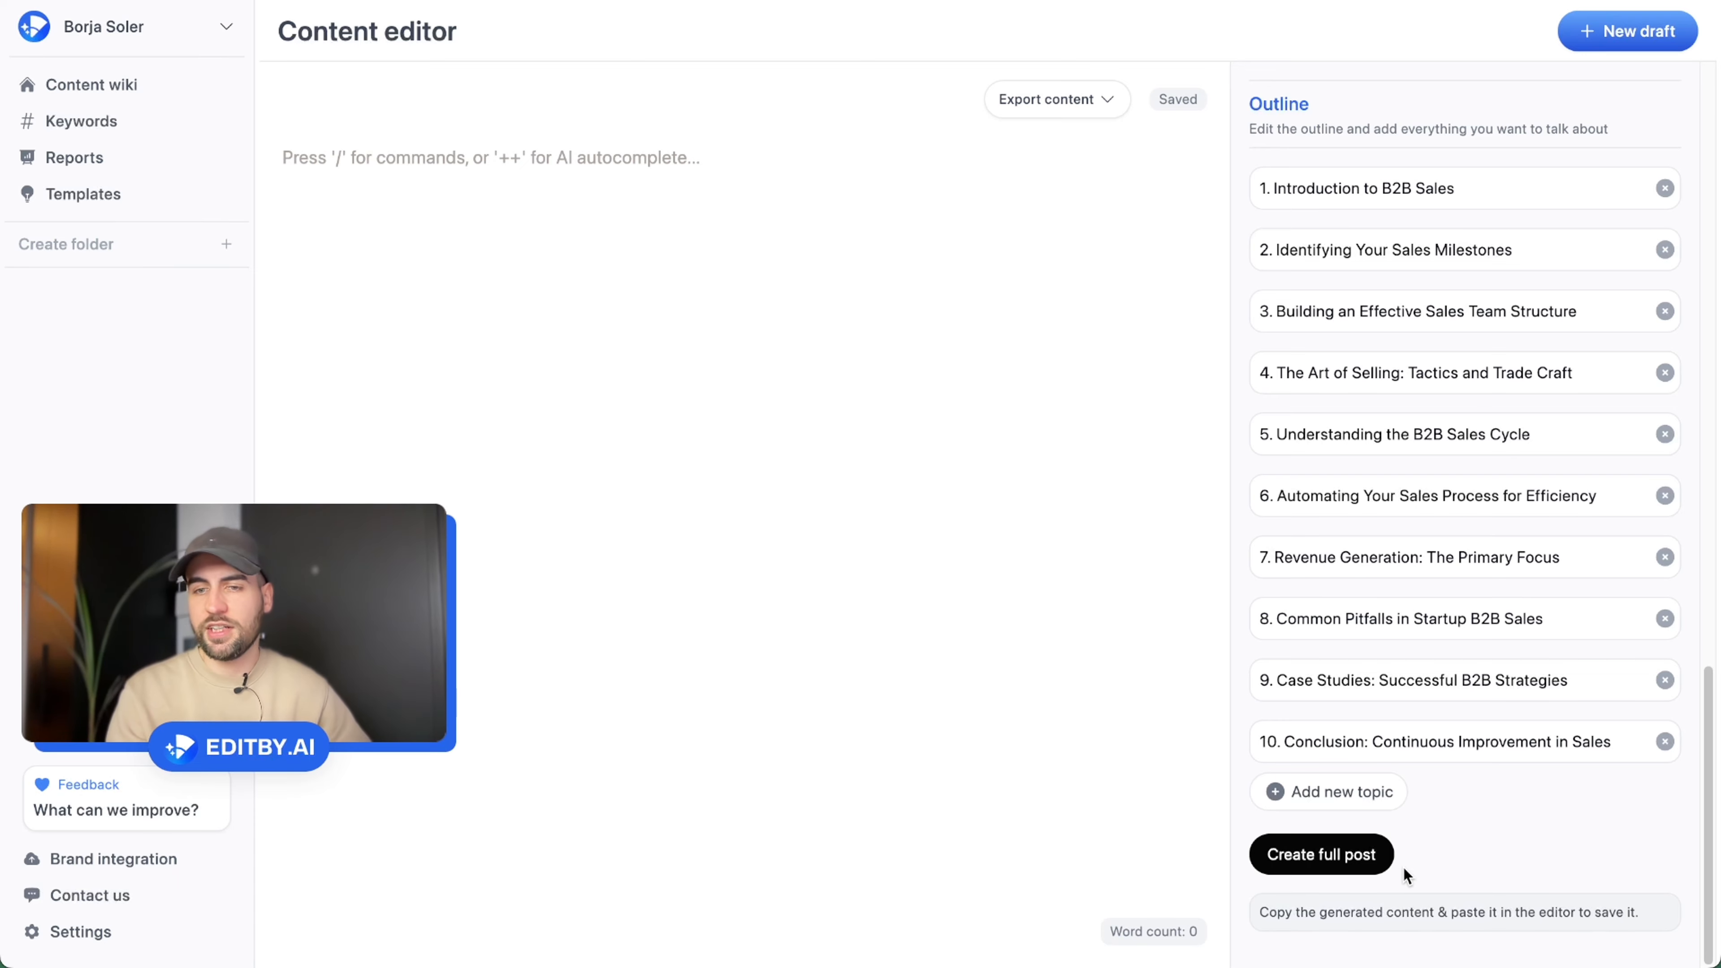
pyautogui.click(1347, 868)
# Read through the generated full post, examining its headings, bolded keywords and internal links to Apollo.io
pyautogui.scroll(-5, 1389, 895)
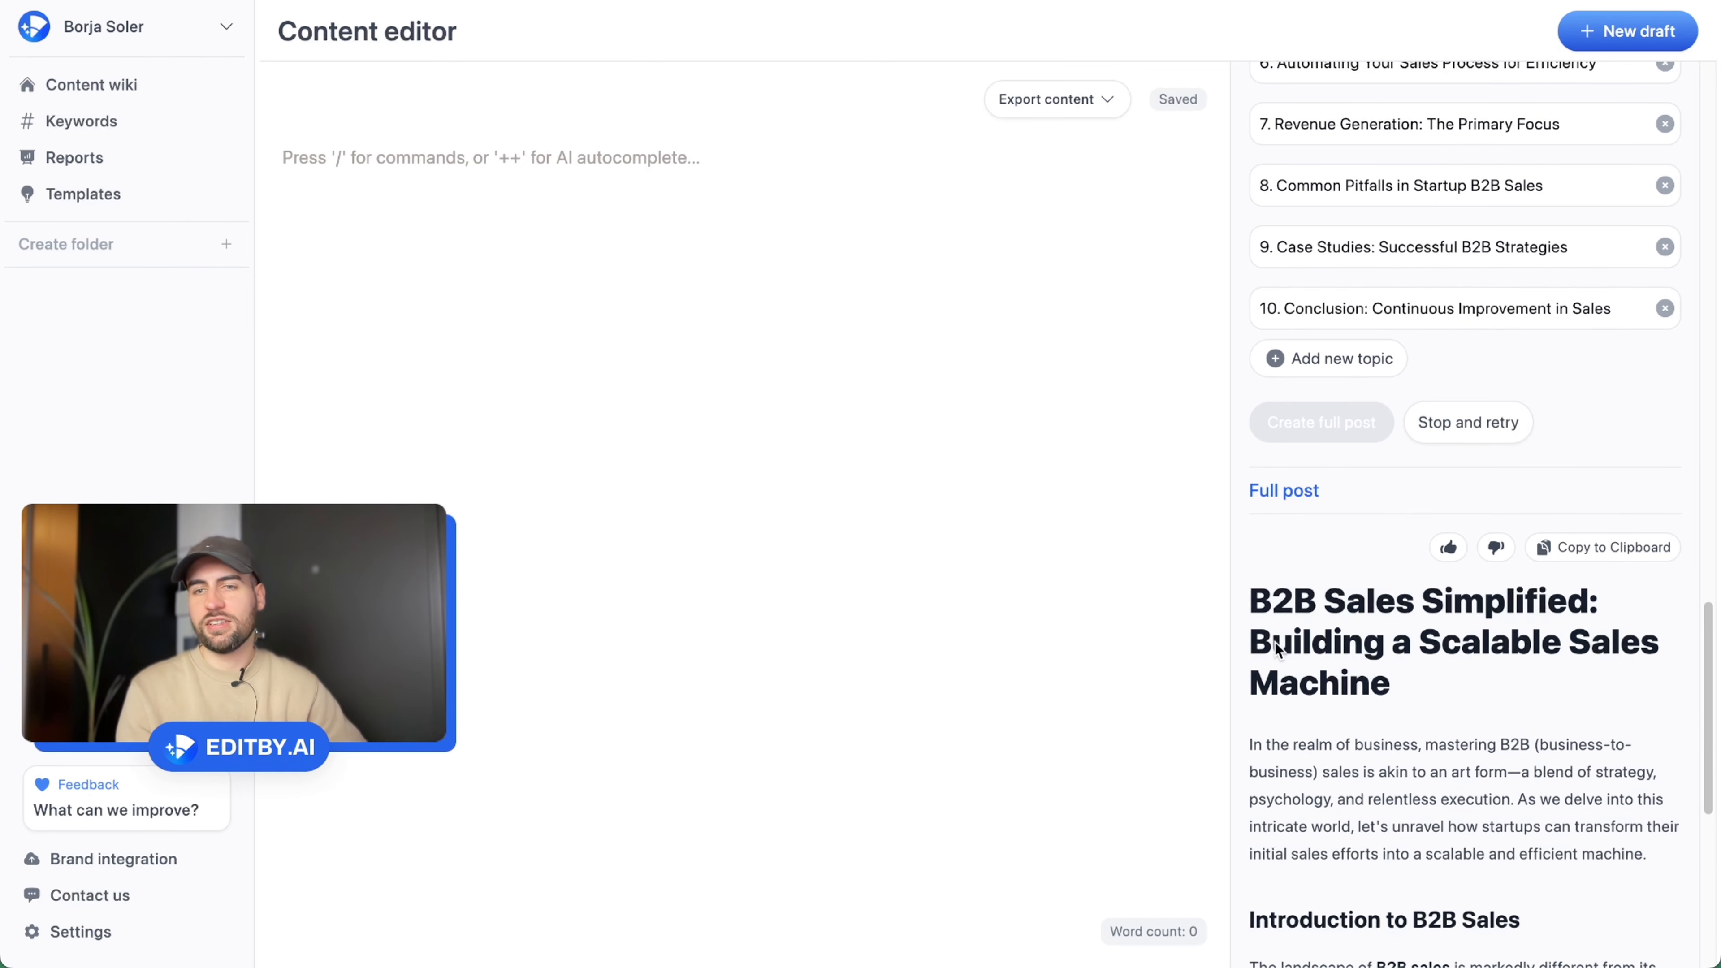
pyautogui.scroll(-1, 1361, 620)
pyautogui.scroll(-2, 1361, 621)
pyautogui.scroll(-10, 1357, 644)
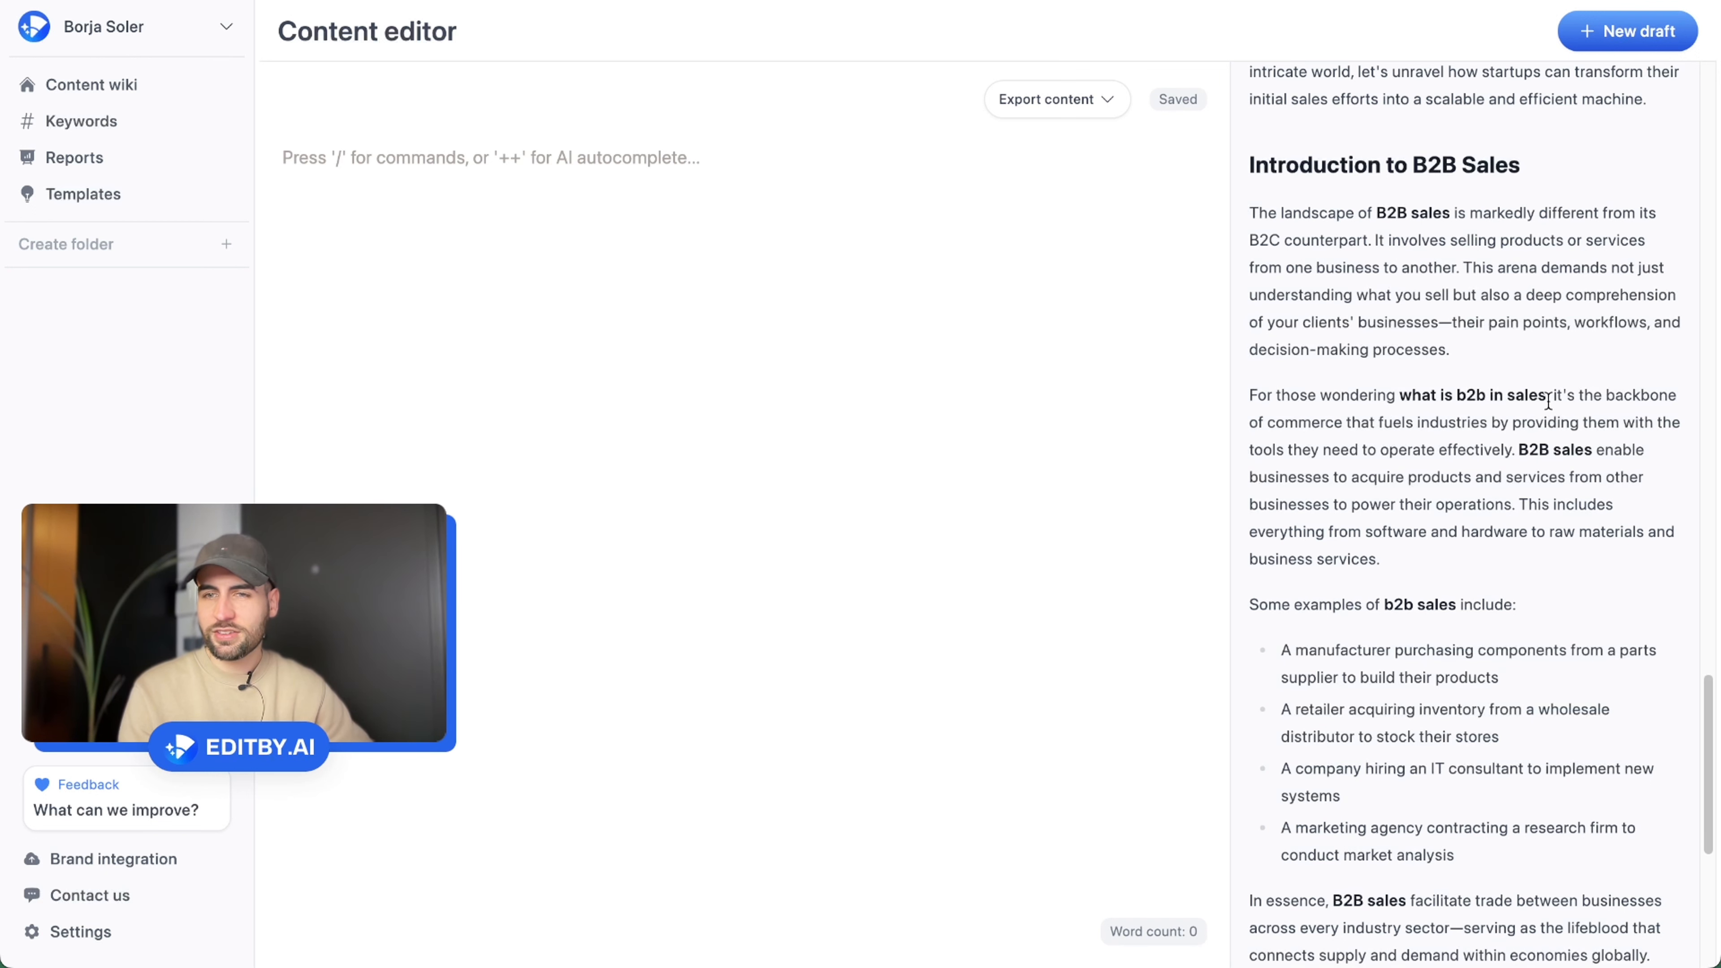
pyautogui.scroll(-5, 1494, 465)
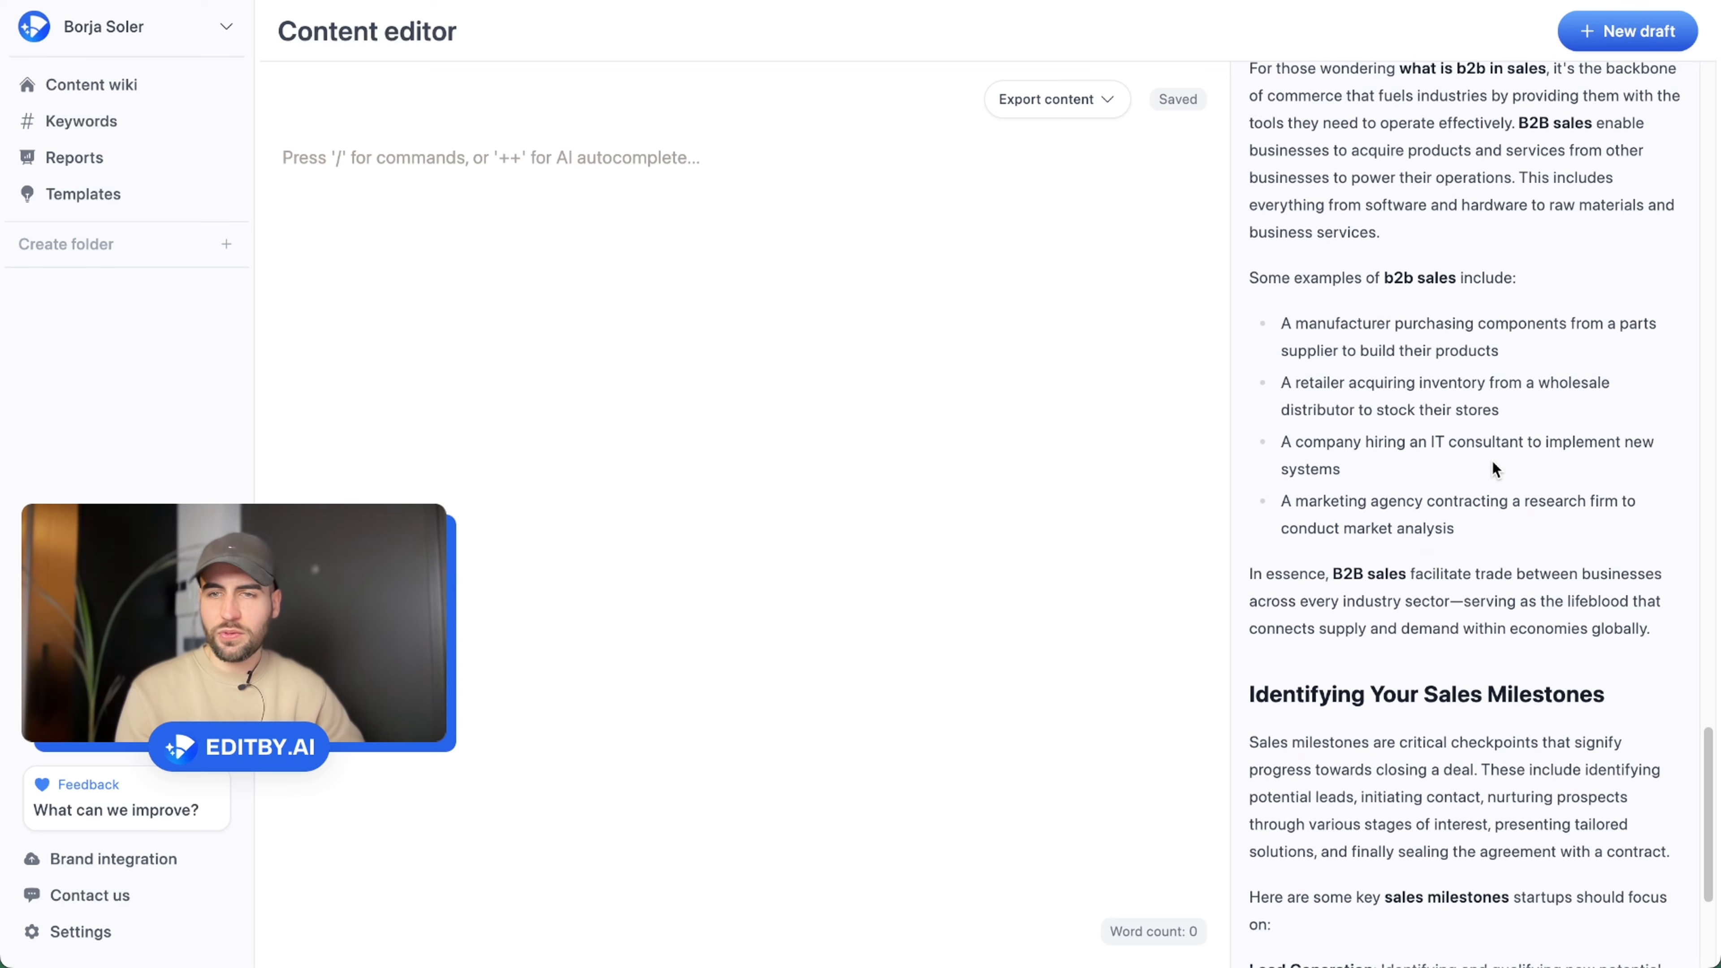
pyautogui.scroll(-7, 1491, 459)
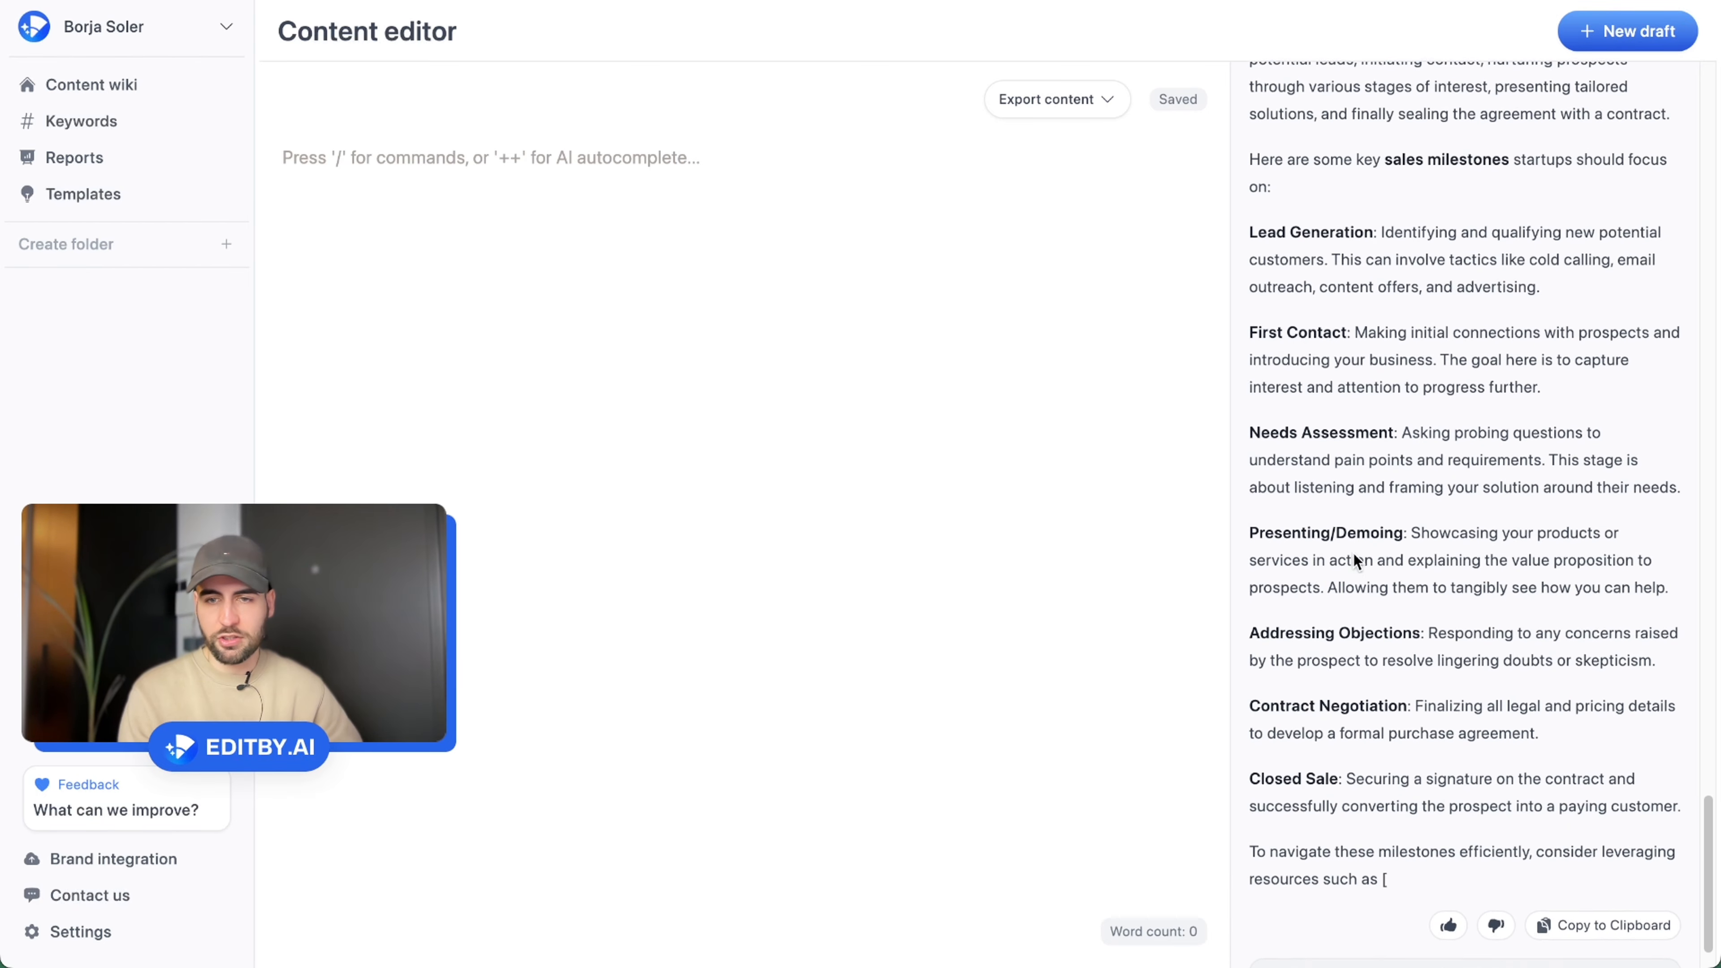
pyautogui.scroll(3, 1354, 553)
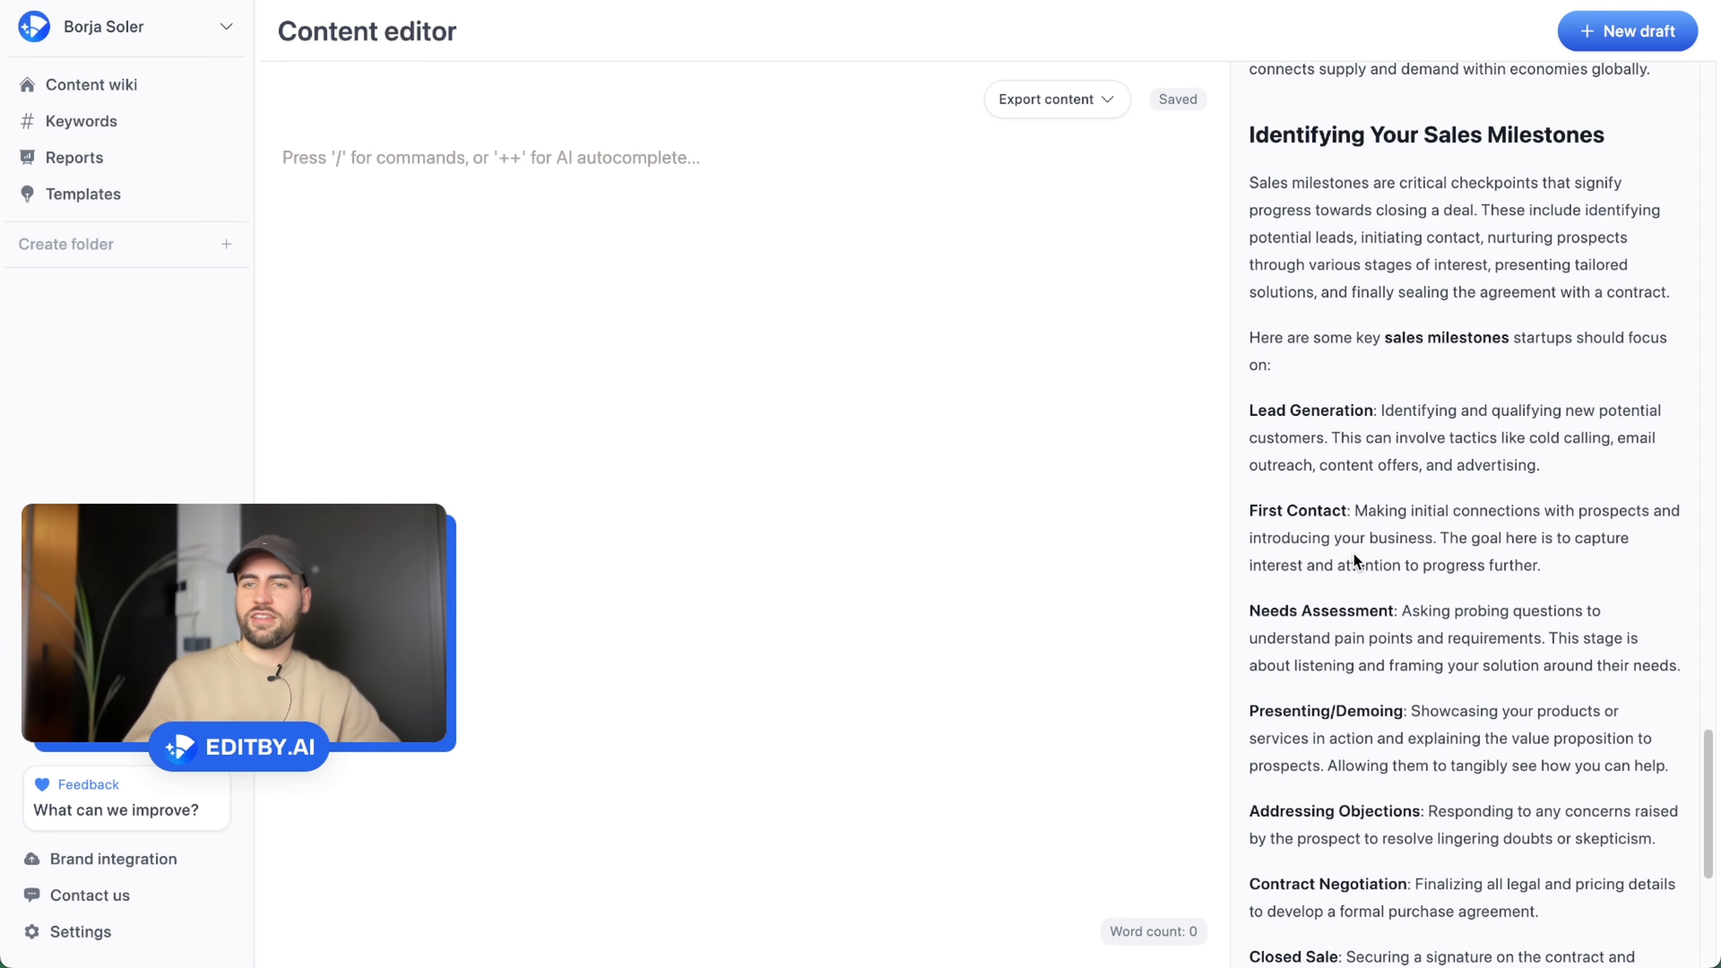
pyautogui.scroll(-10, 1438, 579)
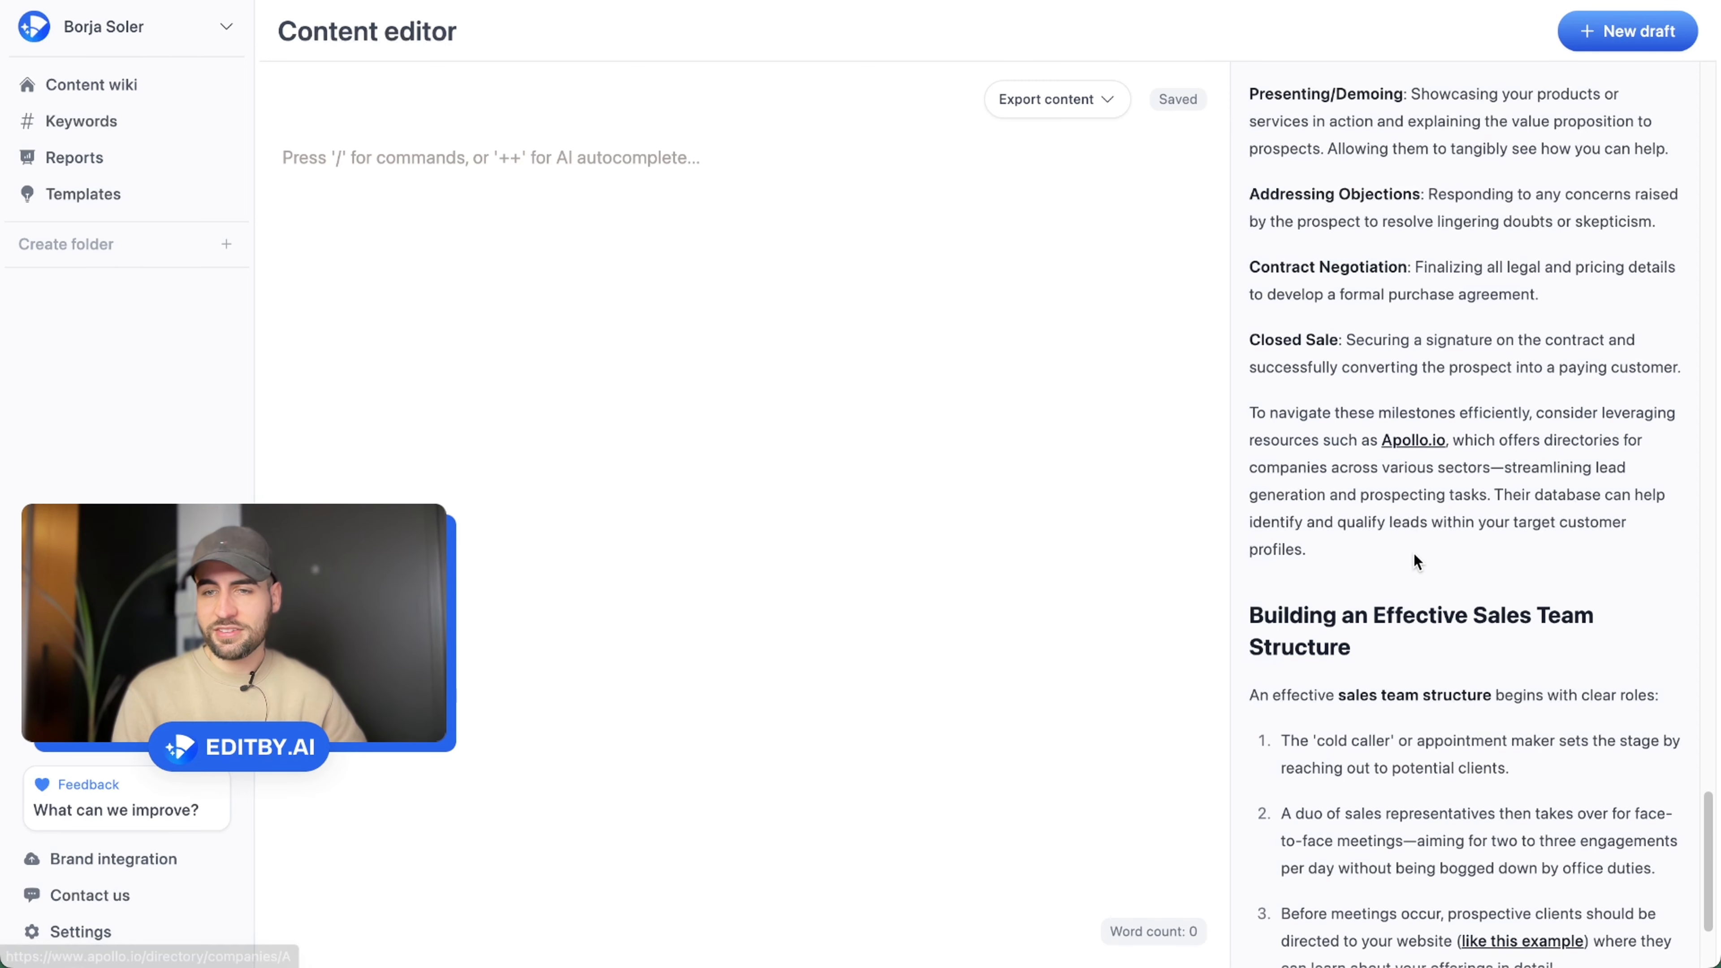
pyautogui.scroll(-3, 1414, 553)
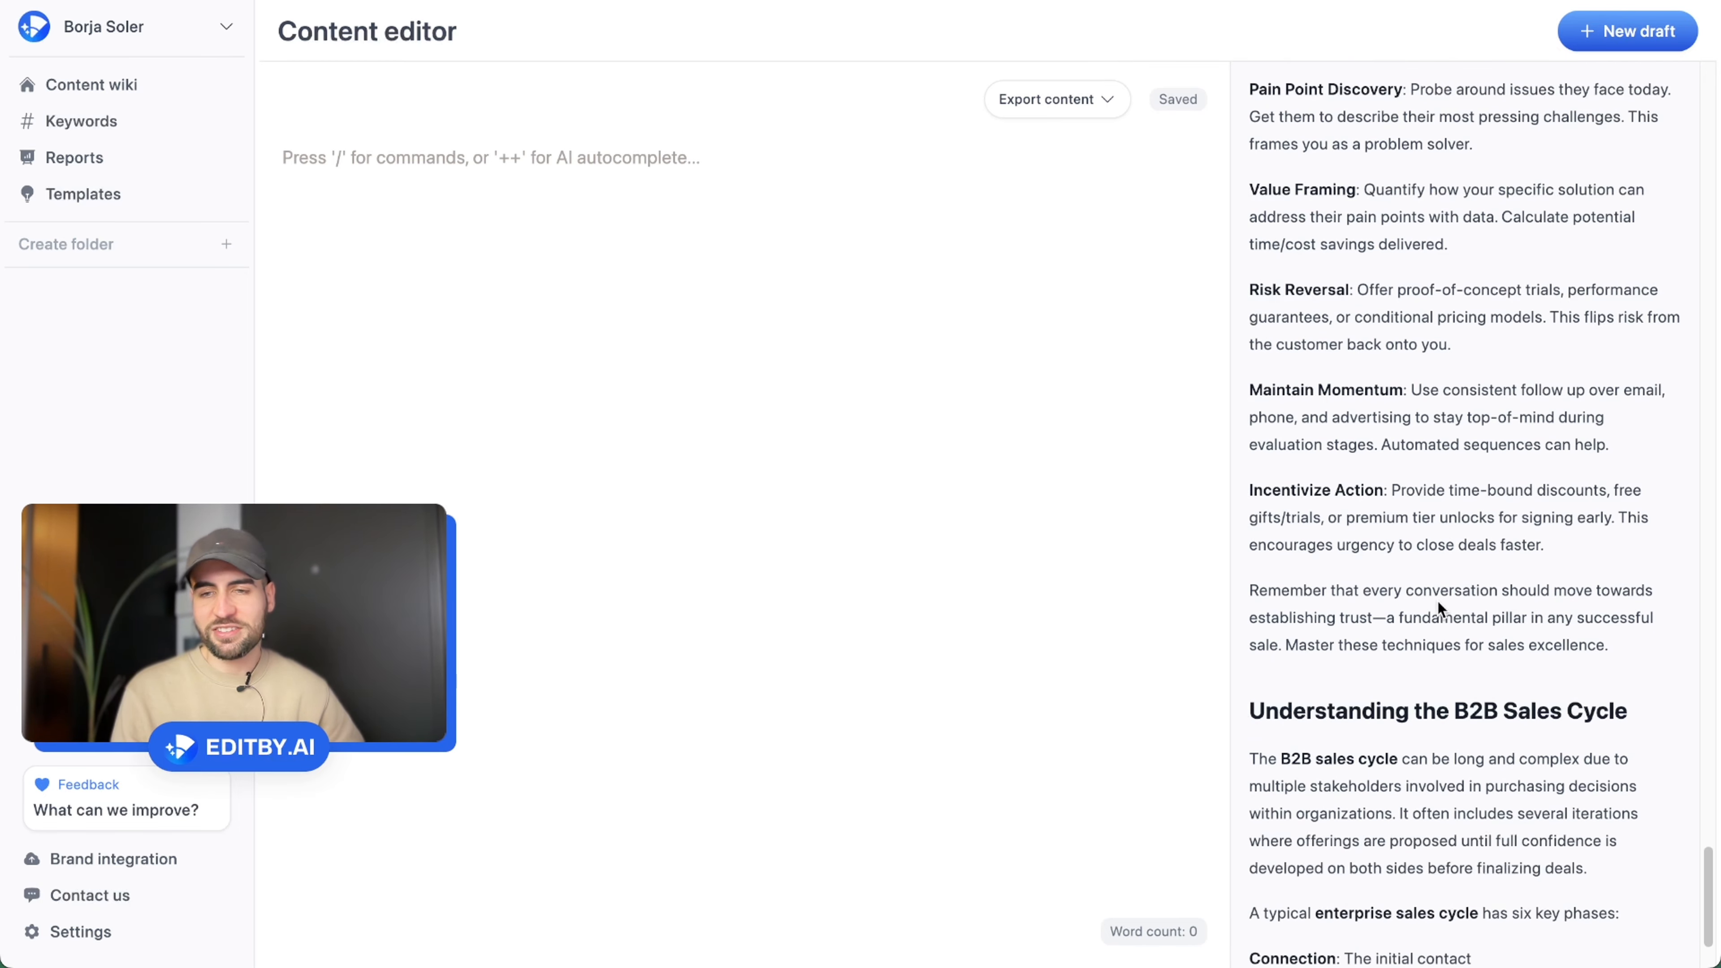
# Copy the complete generated post to the clipboard and paste it into the empty content editor
pyautogui.scroll(8, 1470, 745)
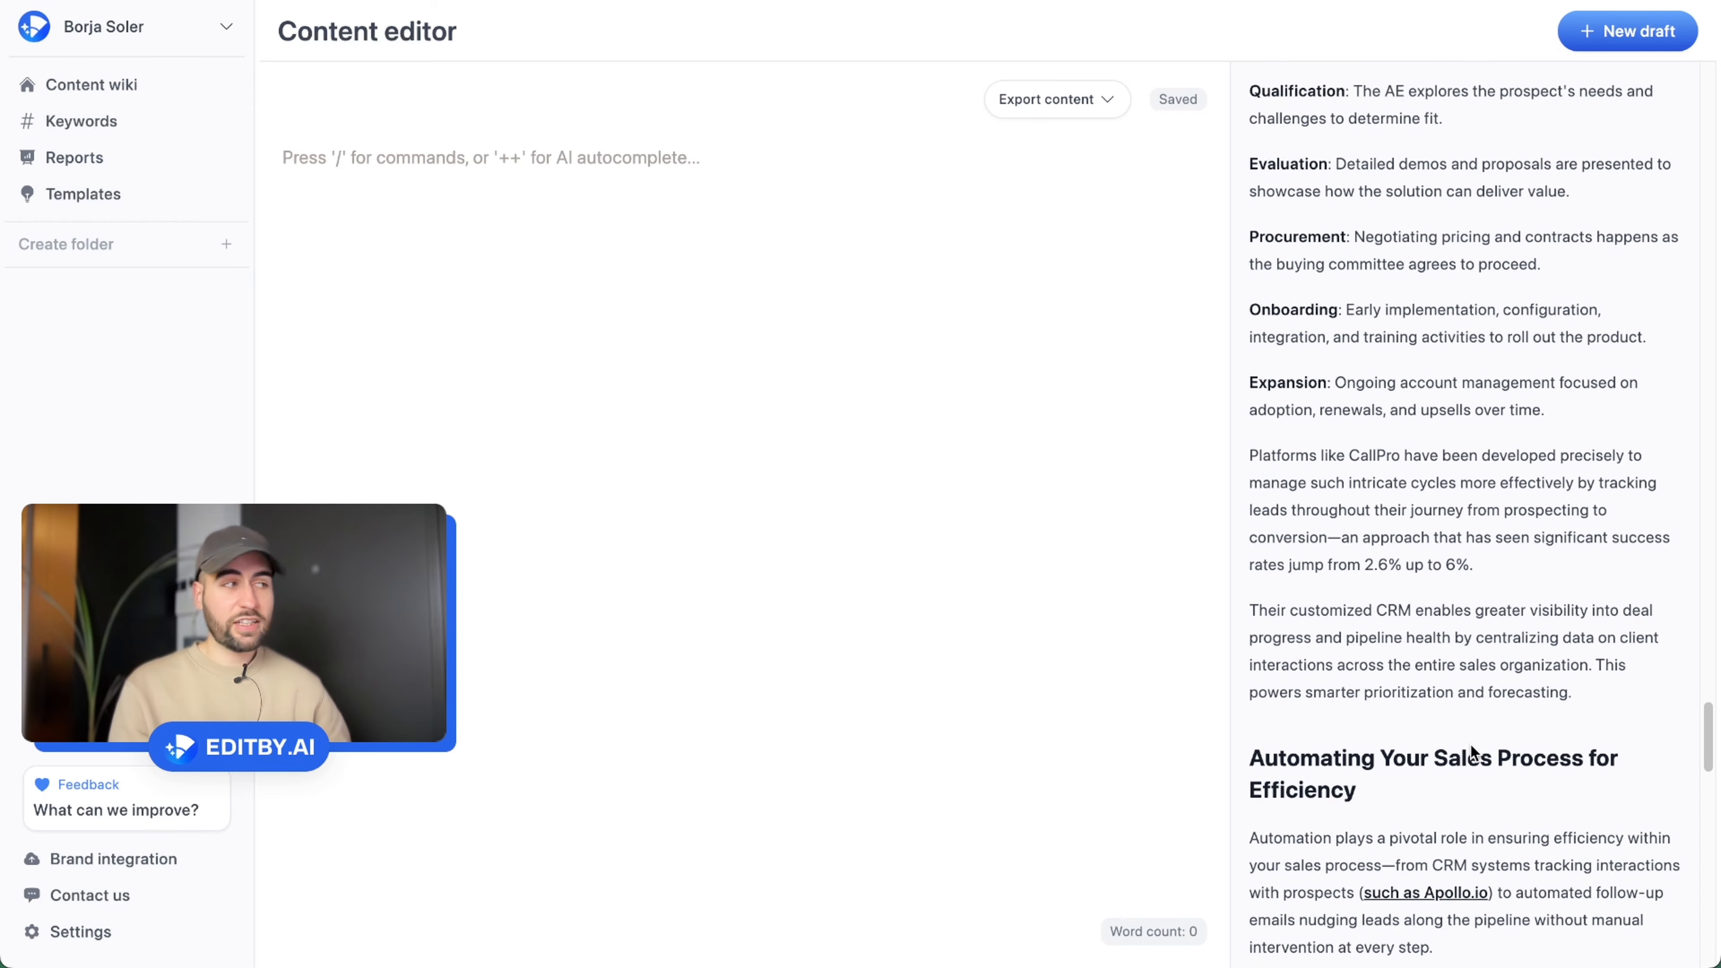
pyautogui.scroll(15, 1470, 746)
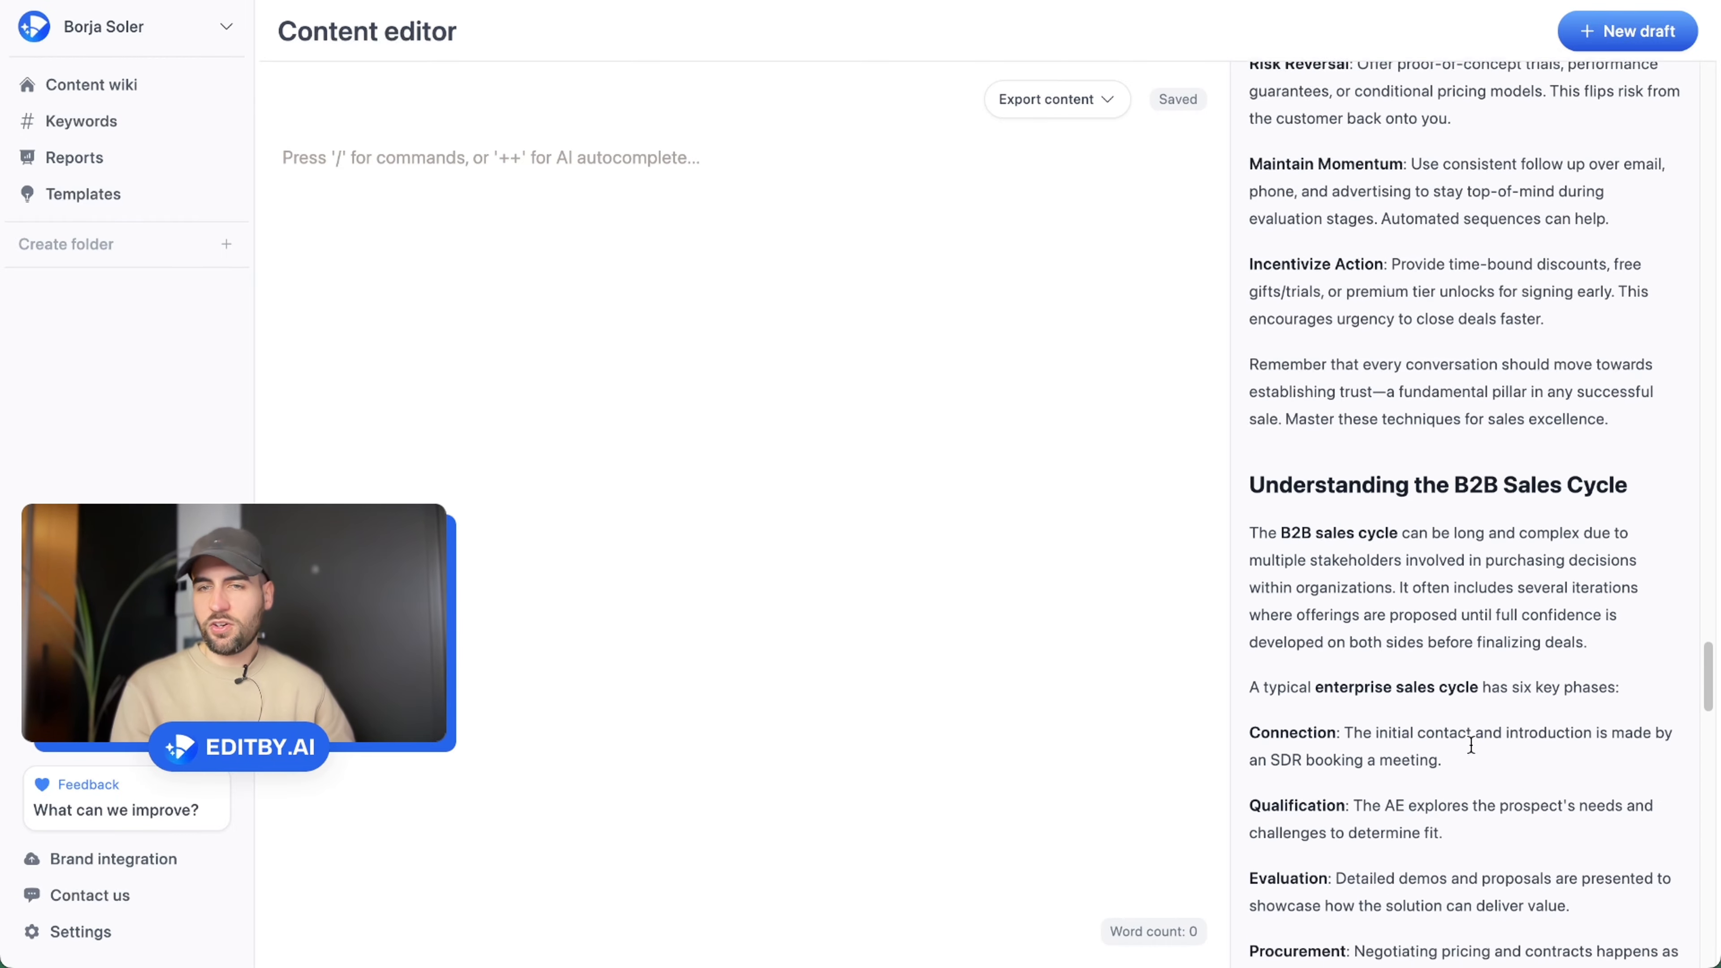
pyautogui.scroll(20, 1471, 744)
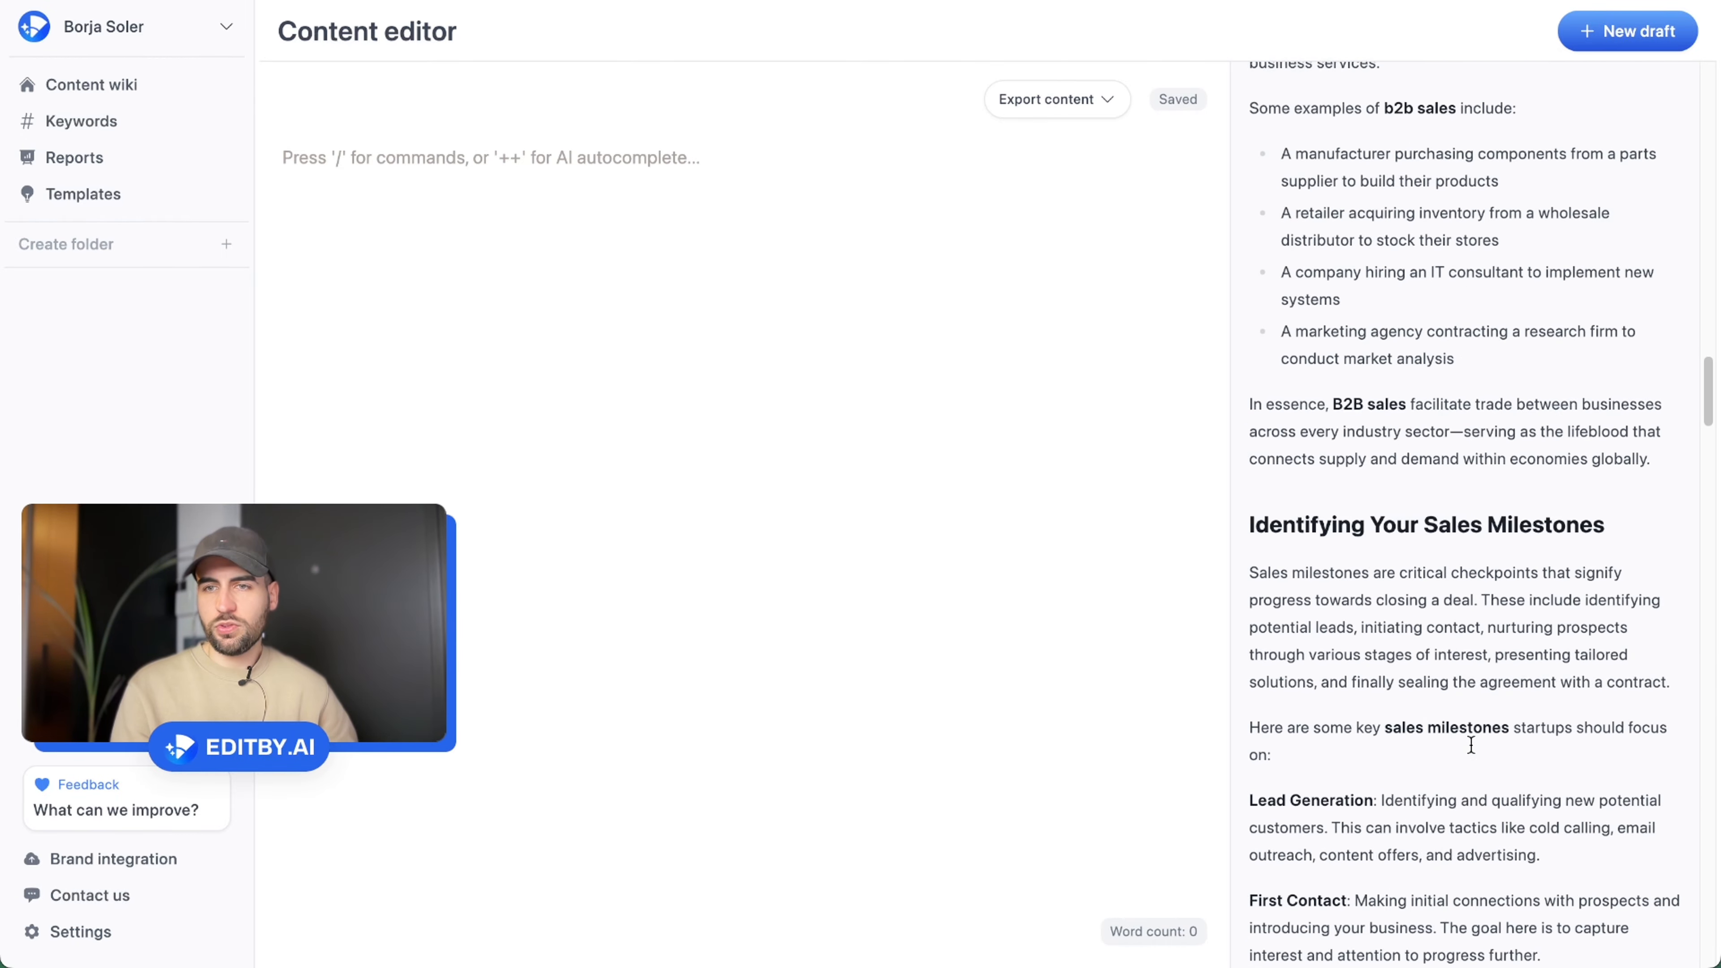
pyautogui.click(1551, 801)
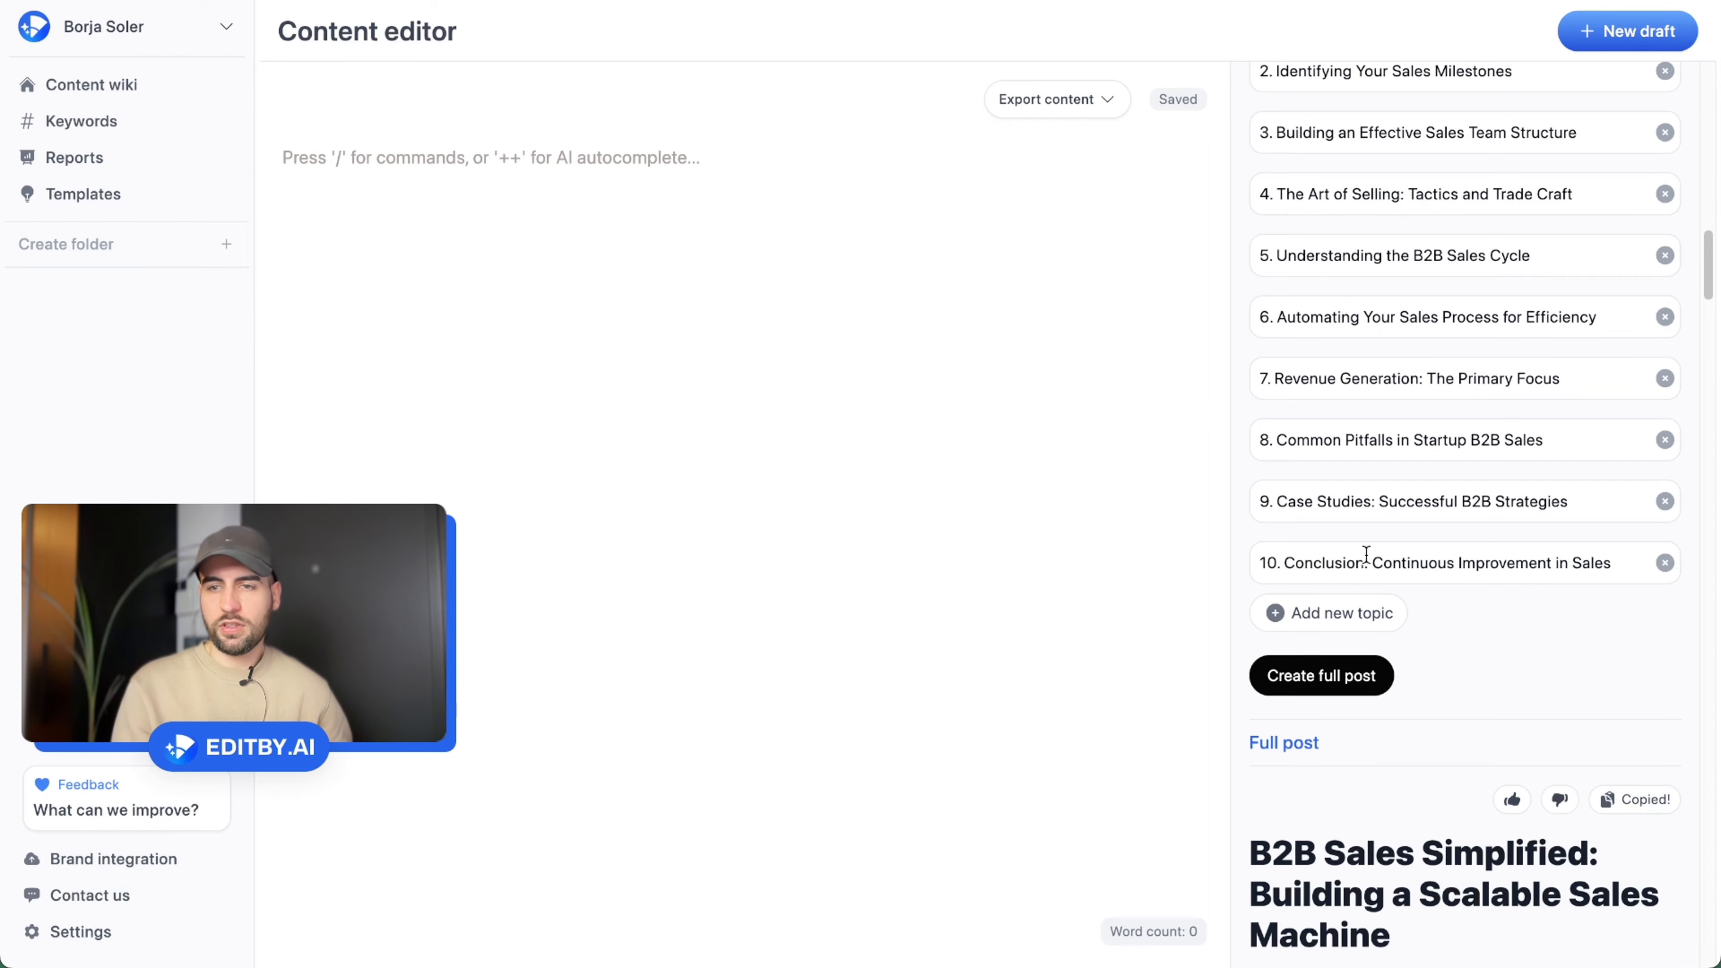
pyautogui.hotkey('ctrl', 'v')
# Look over the pasted post's sections and links in the content editor and return to its beginning
pyautogui.scroll(-8, 703, 408)
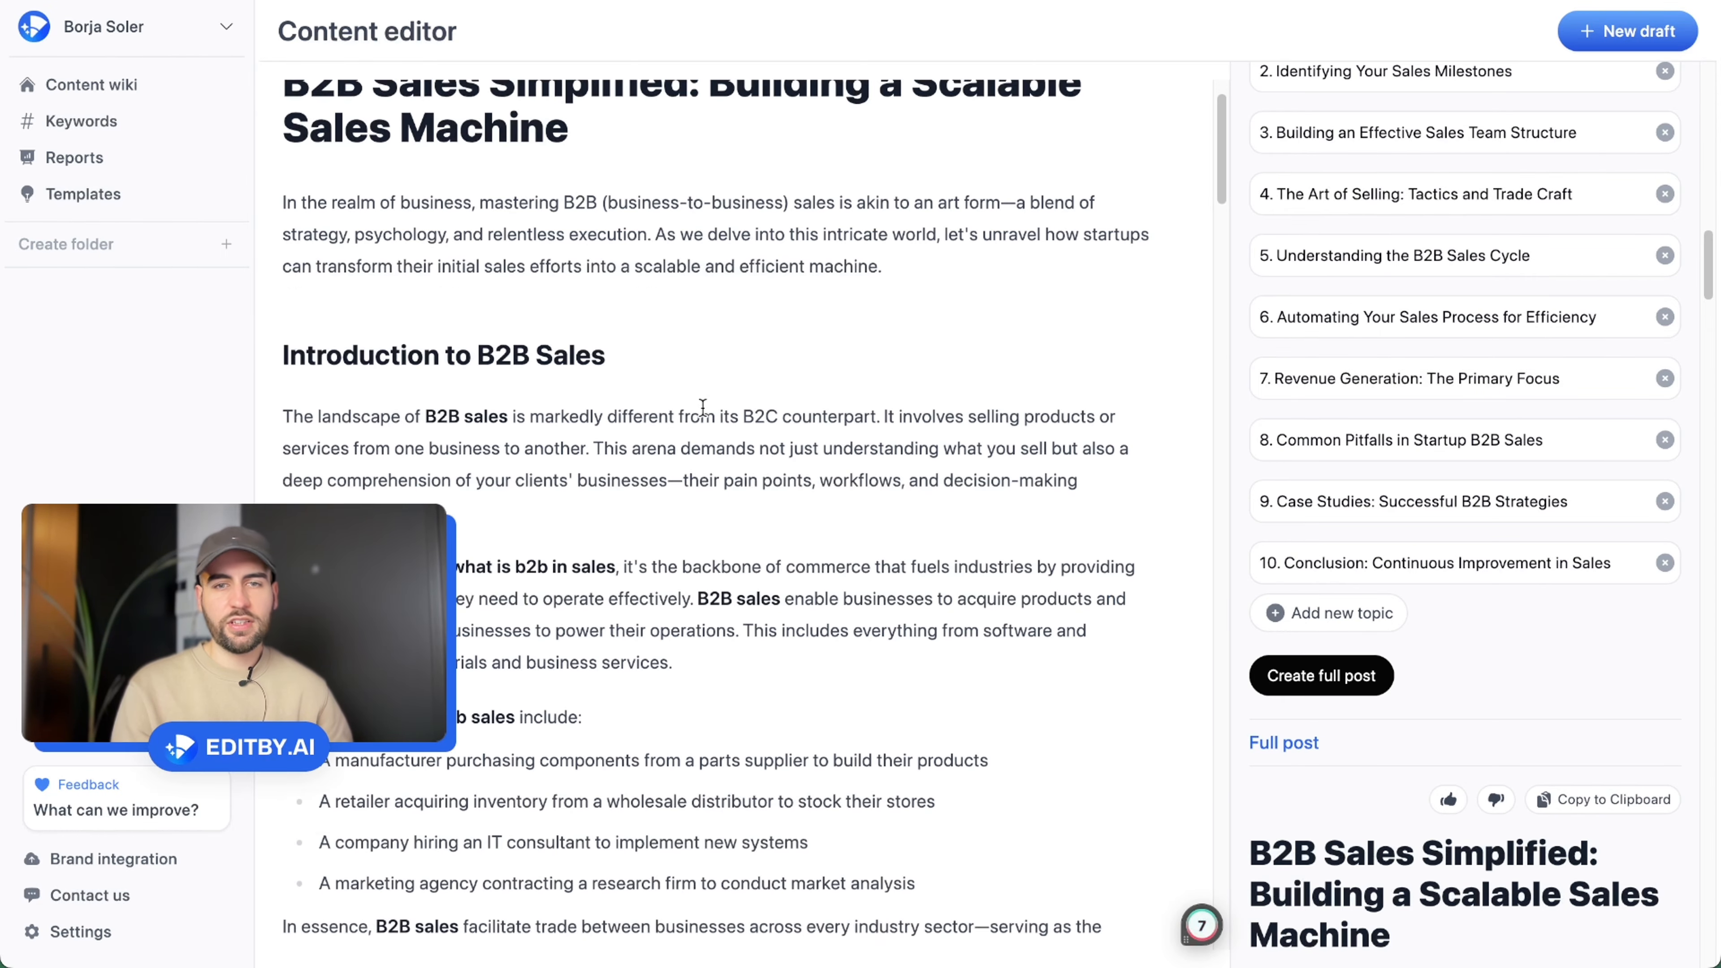
pyautogui.scroll(-10, 703, 408)
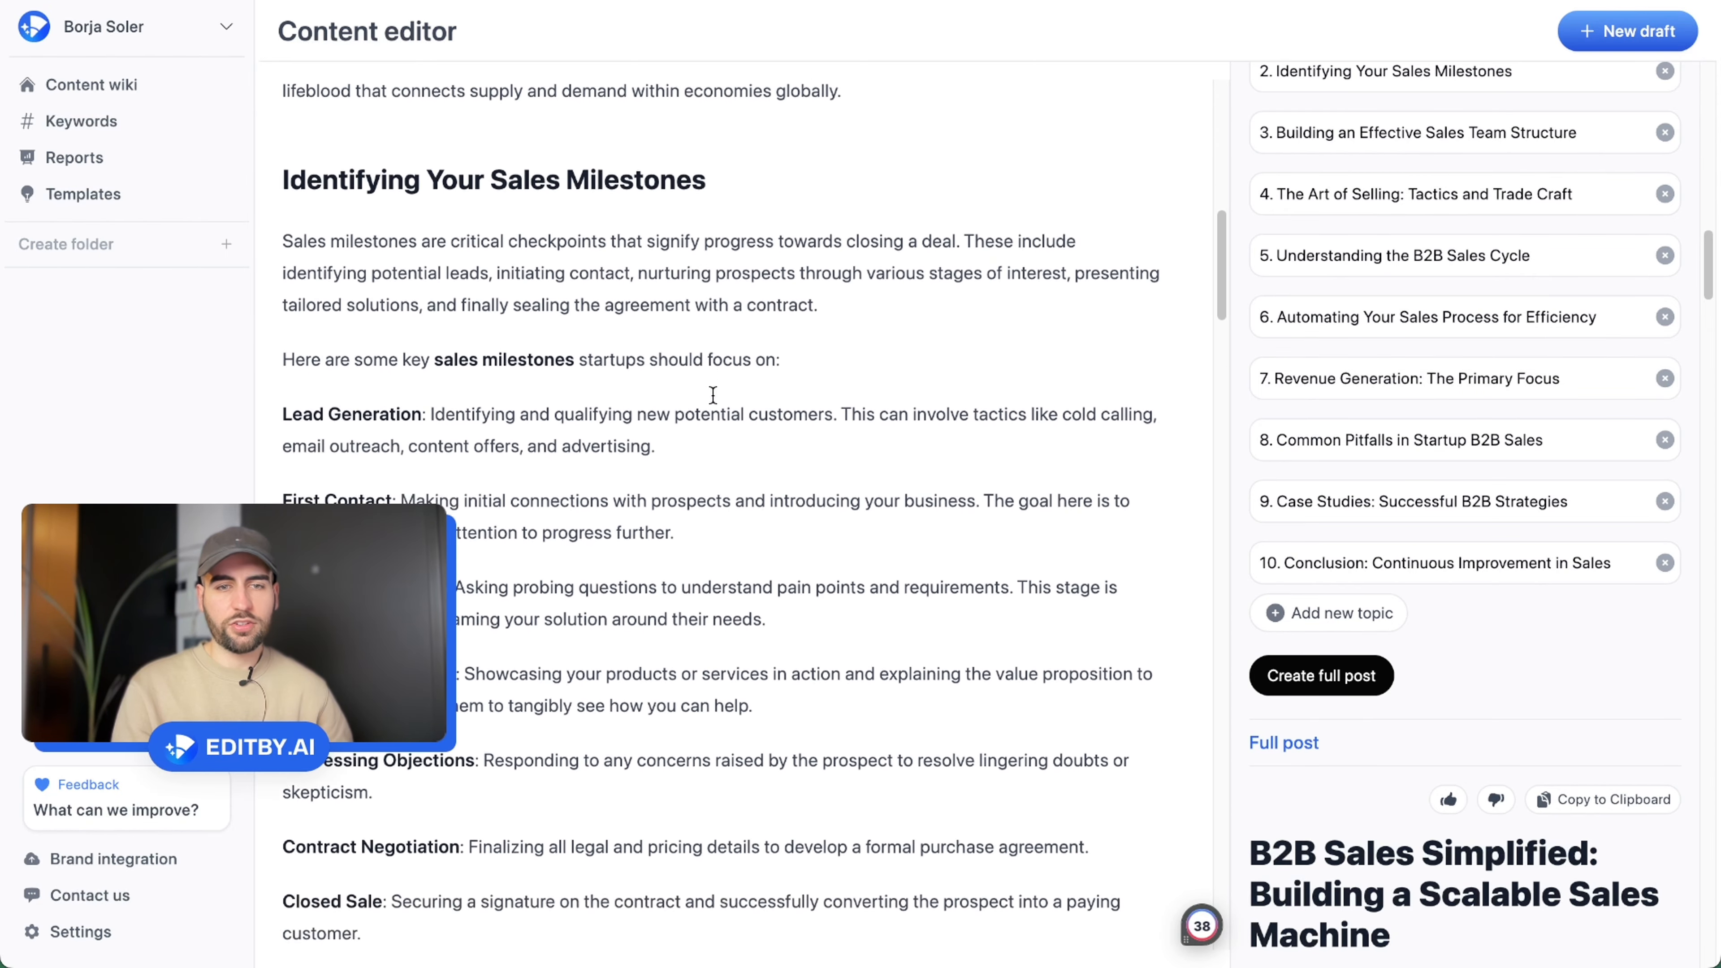
pyautogui.scroll(-10, 661, 336)
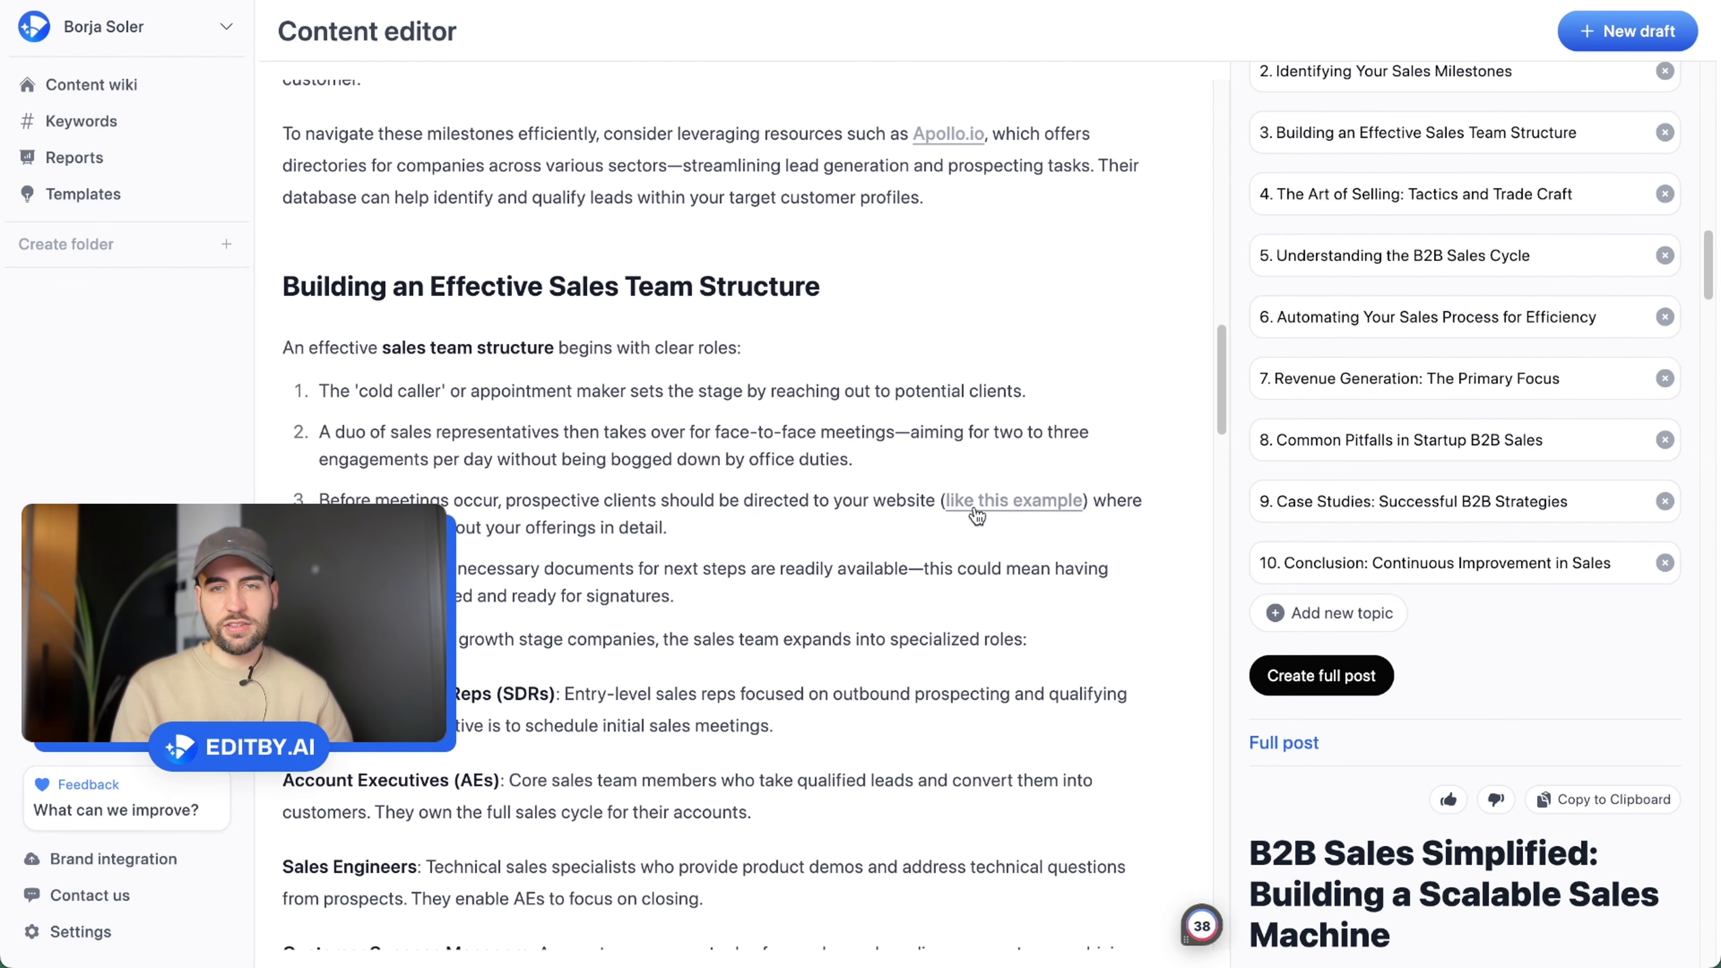
pyautogui.scroll(-5, 799, 497)
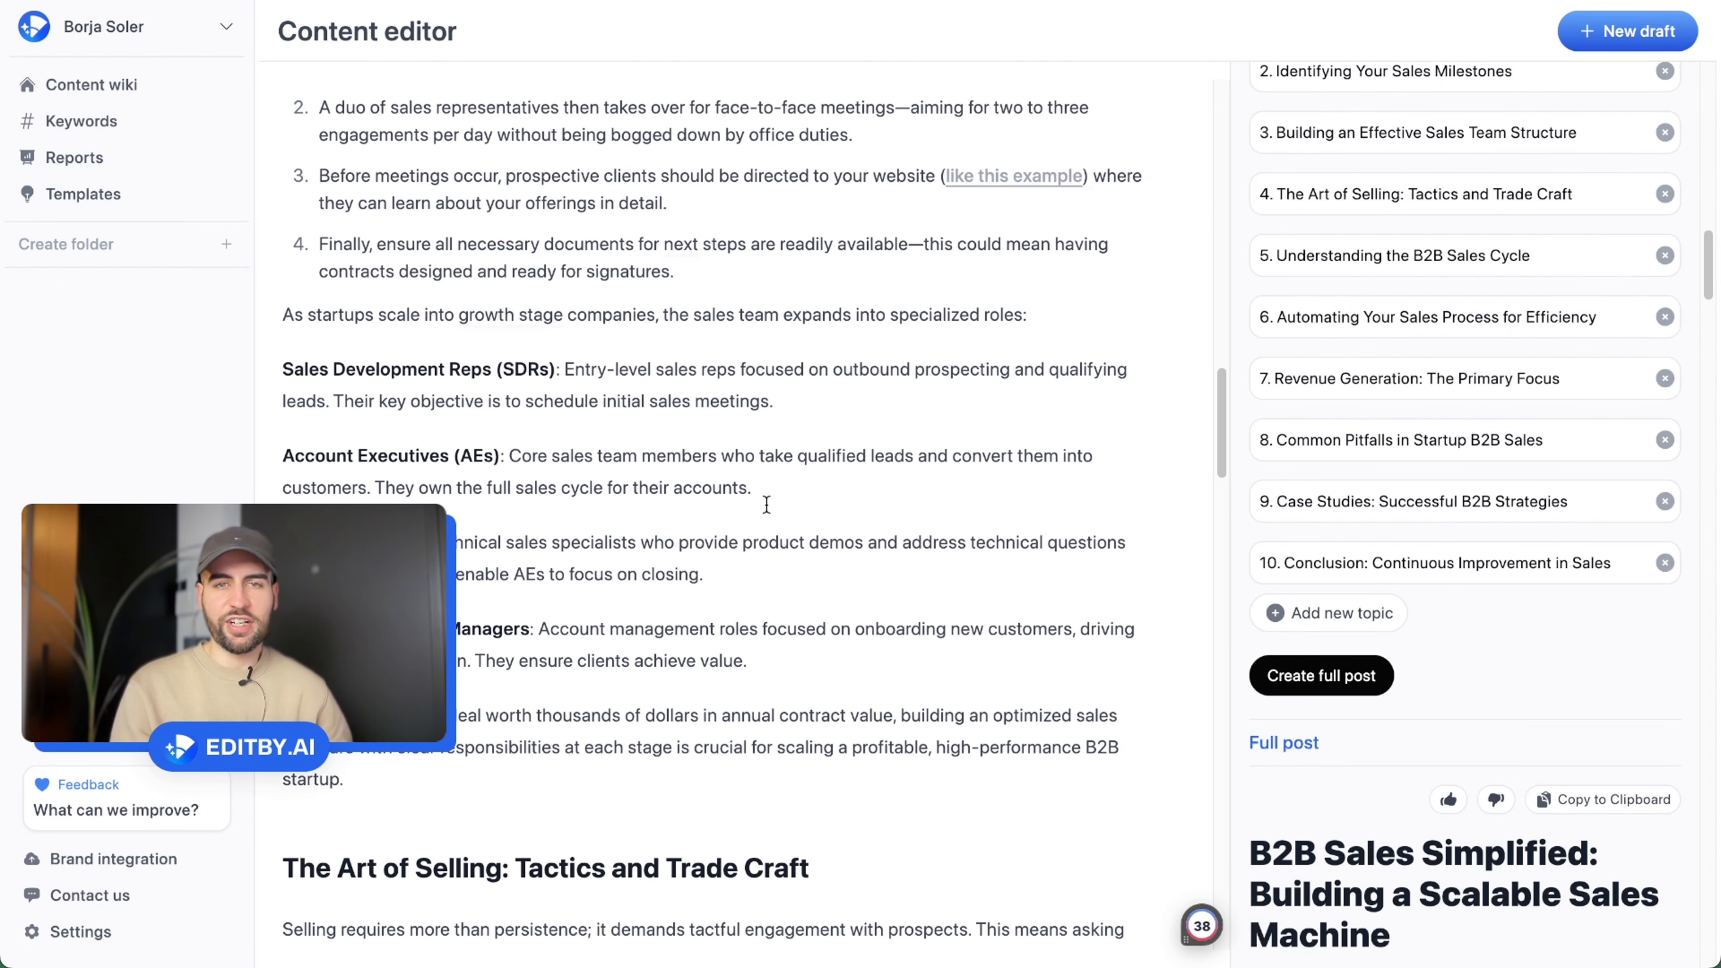
pyautogui.scroll(20, 767, 505)
pyautogui.scroll(5, 766, 505)
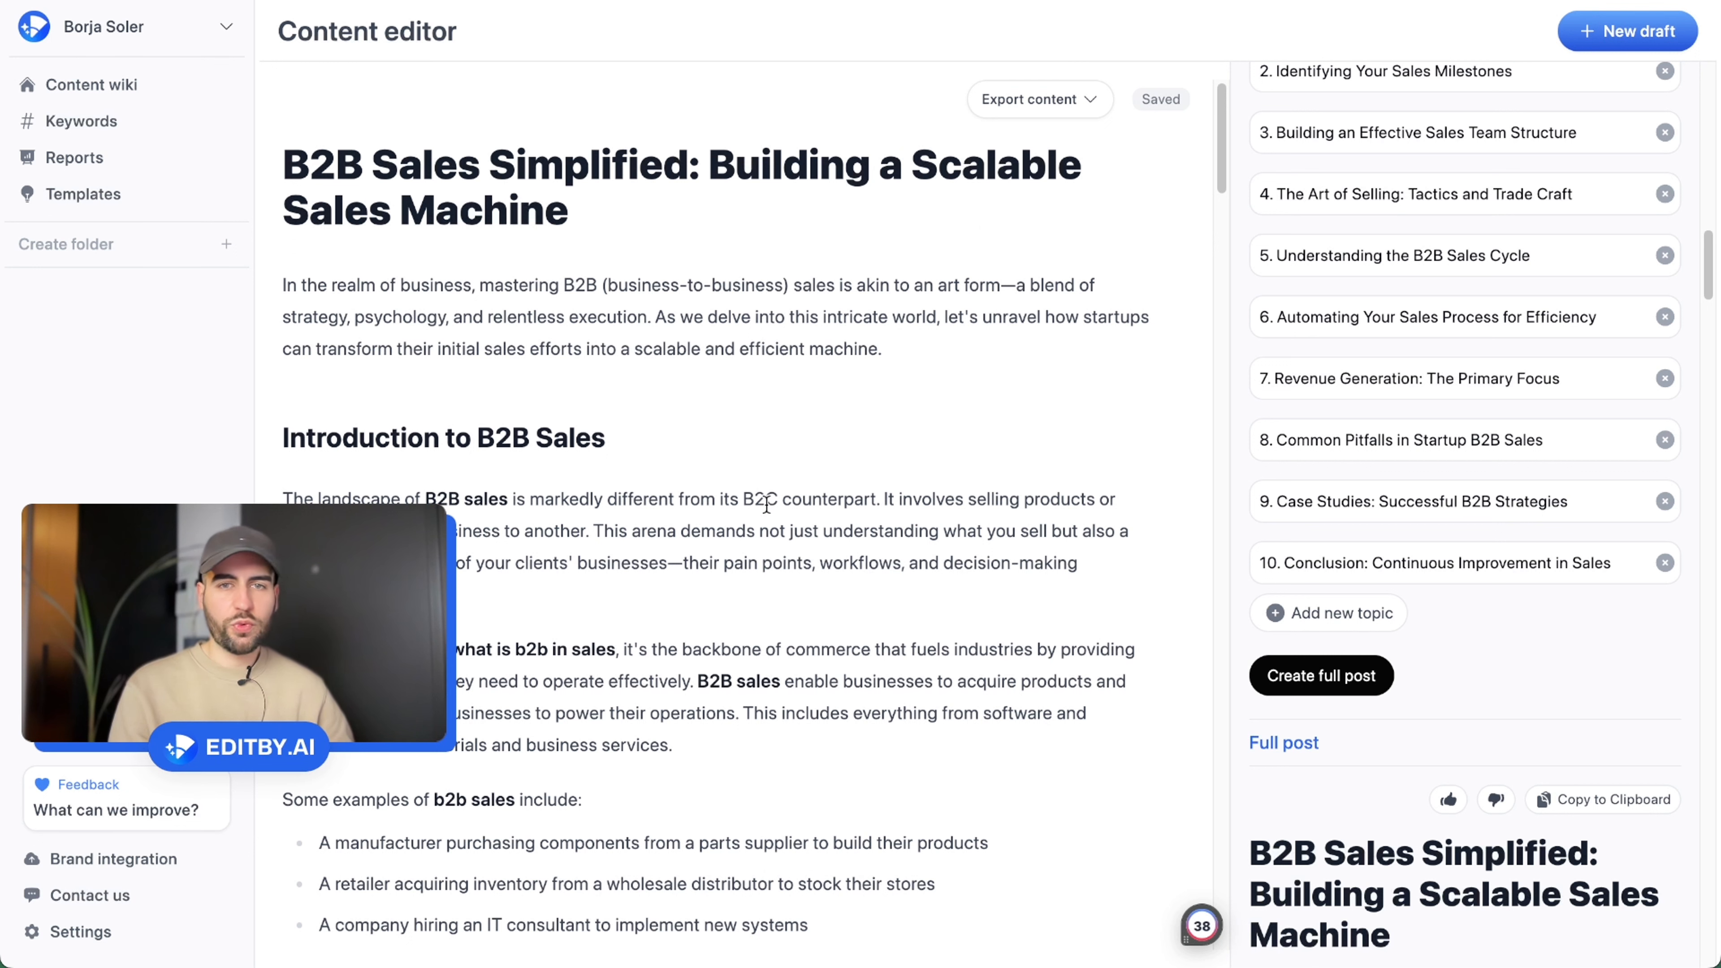
# Use AI autocomplete to add a new paragraph on how startups can scale B2B sales after the post's opening paragraph
pyautogui.click(898, 350)
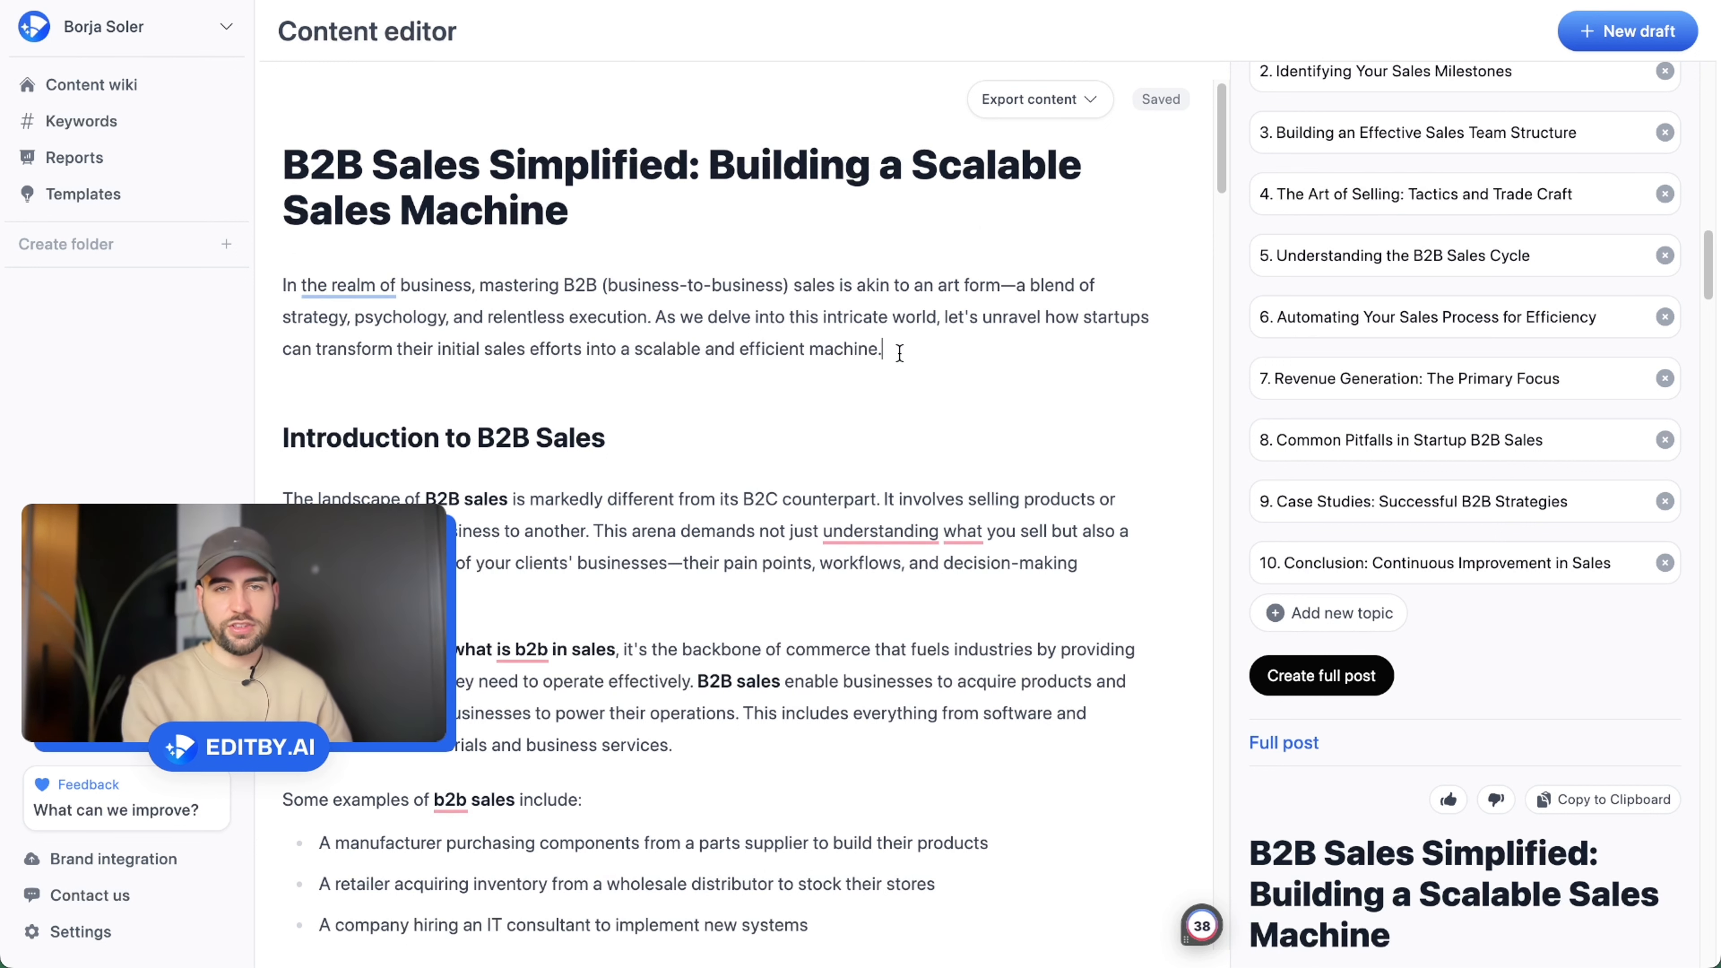
pyautogui.press('BackSpace')
pyautogui.press('BackSpace')
pyautogui.write('e.')
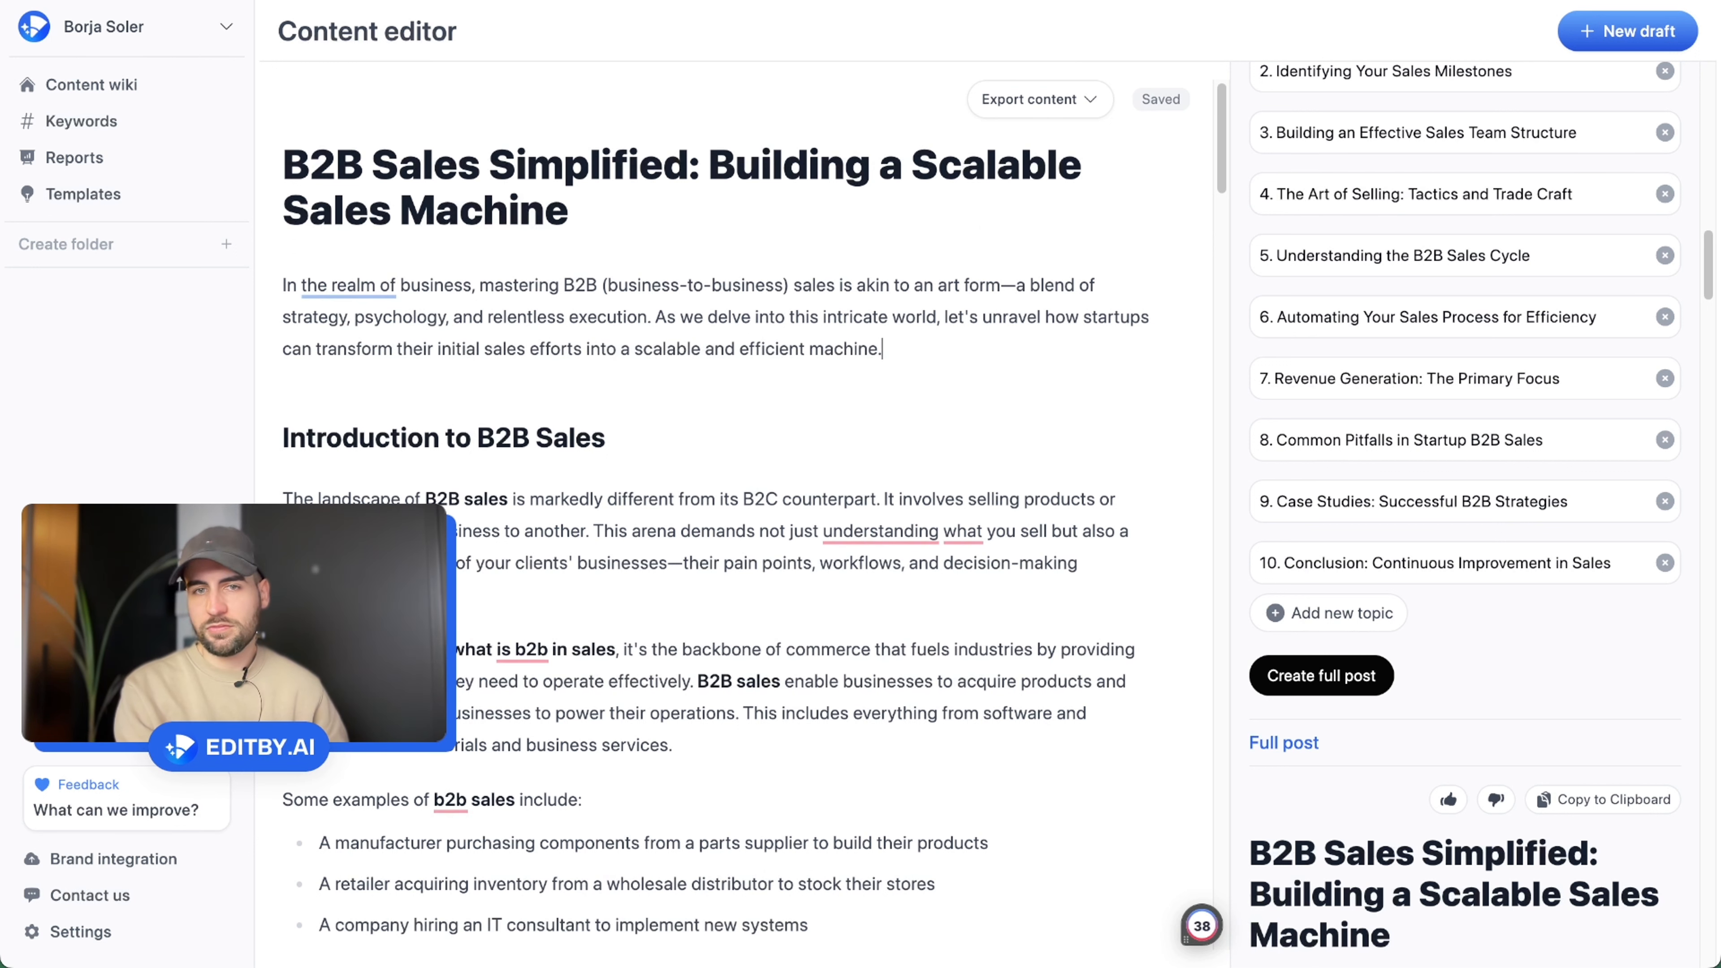
pyautogui.press('Return')
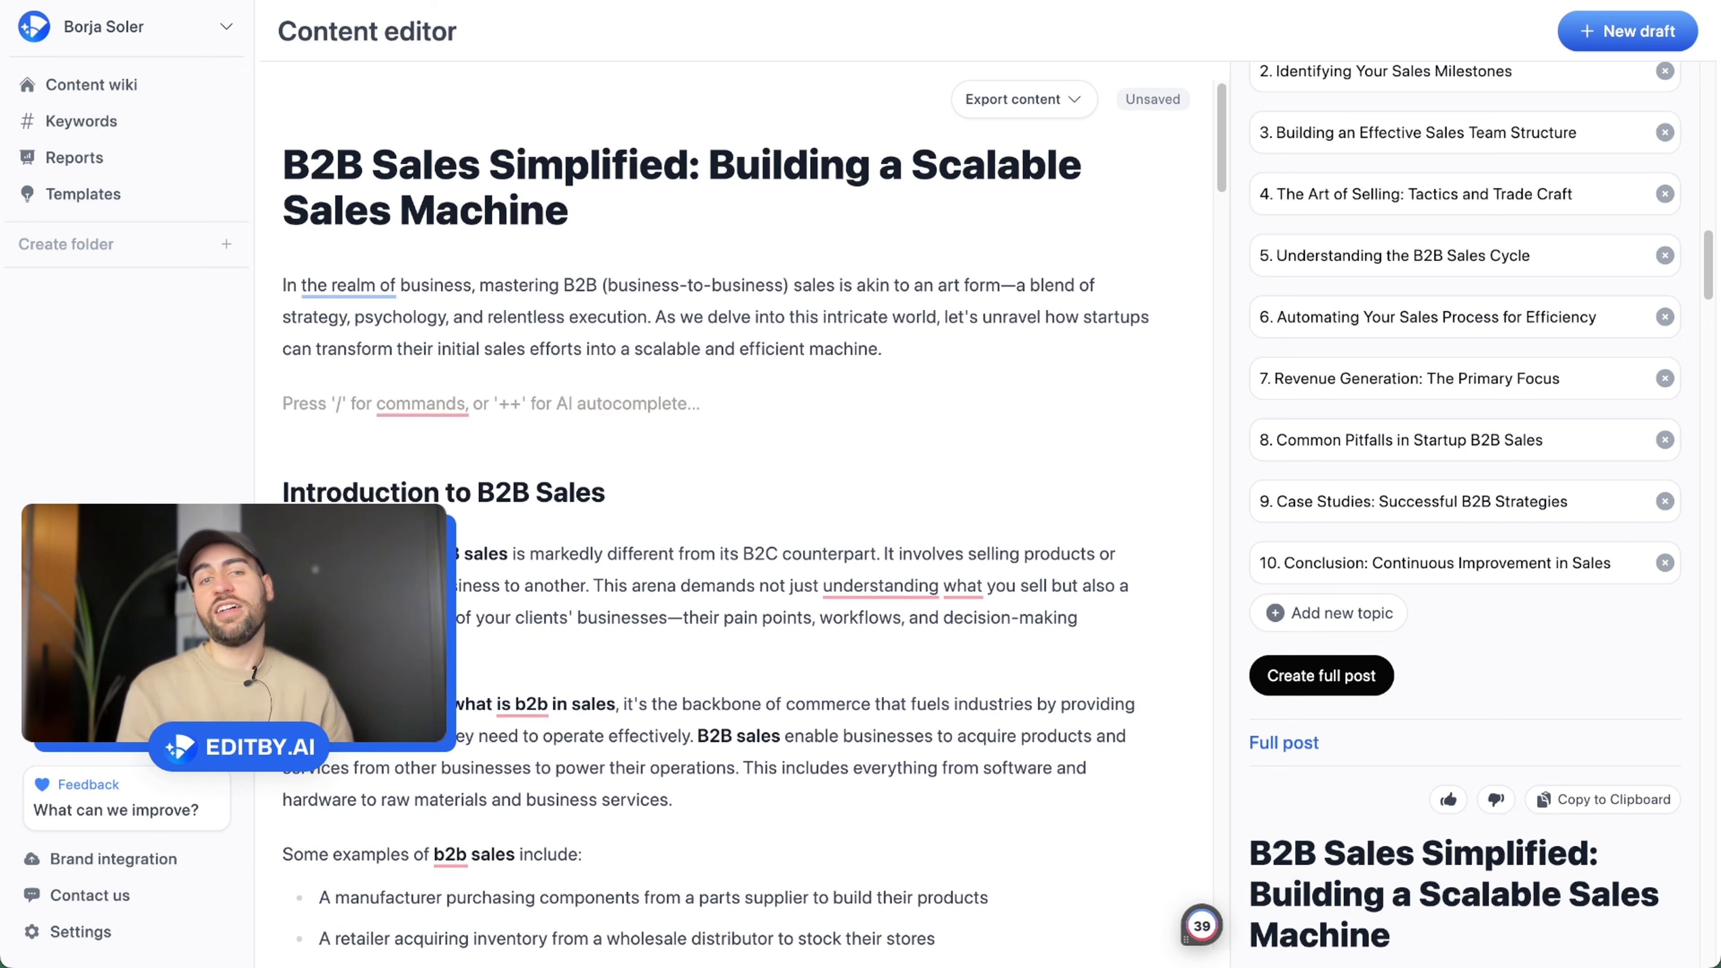
pyautogui.write('Startups can scale their B2B')
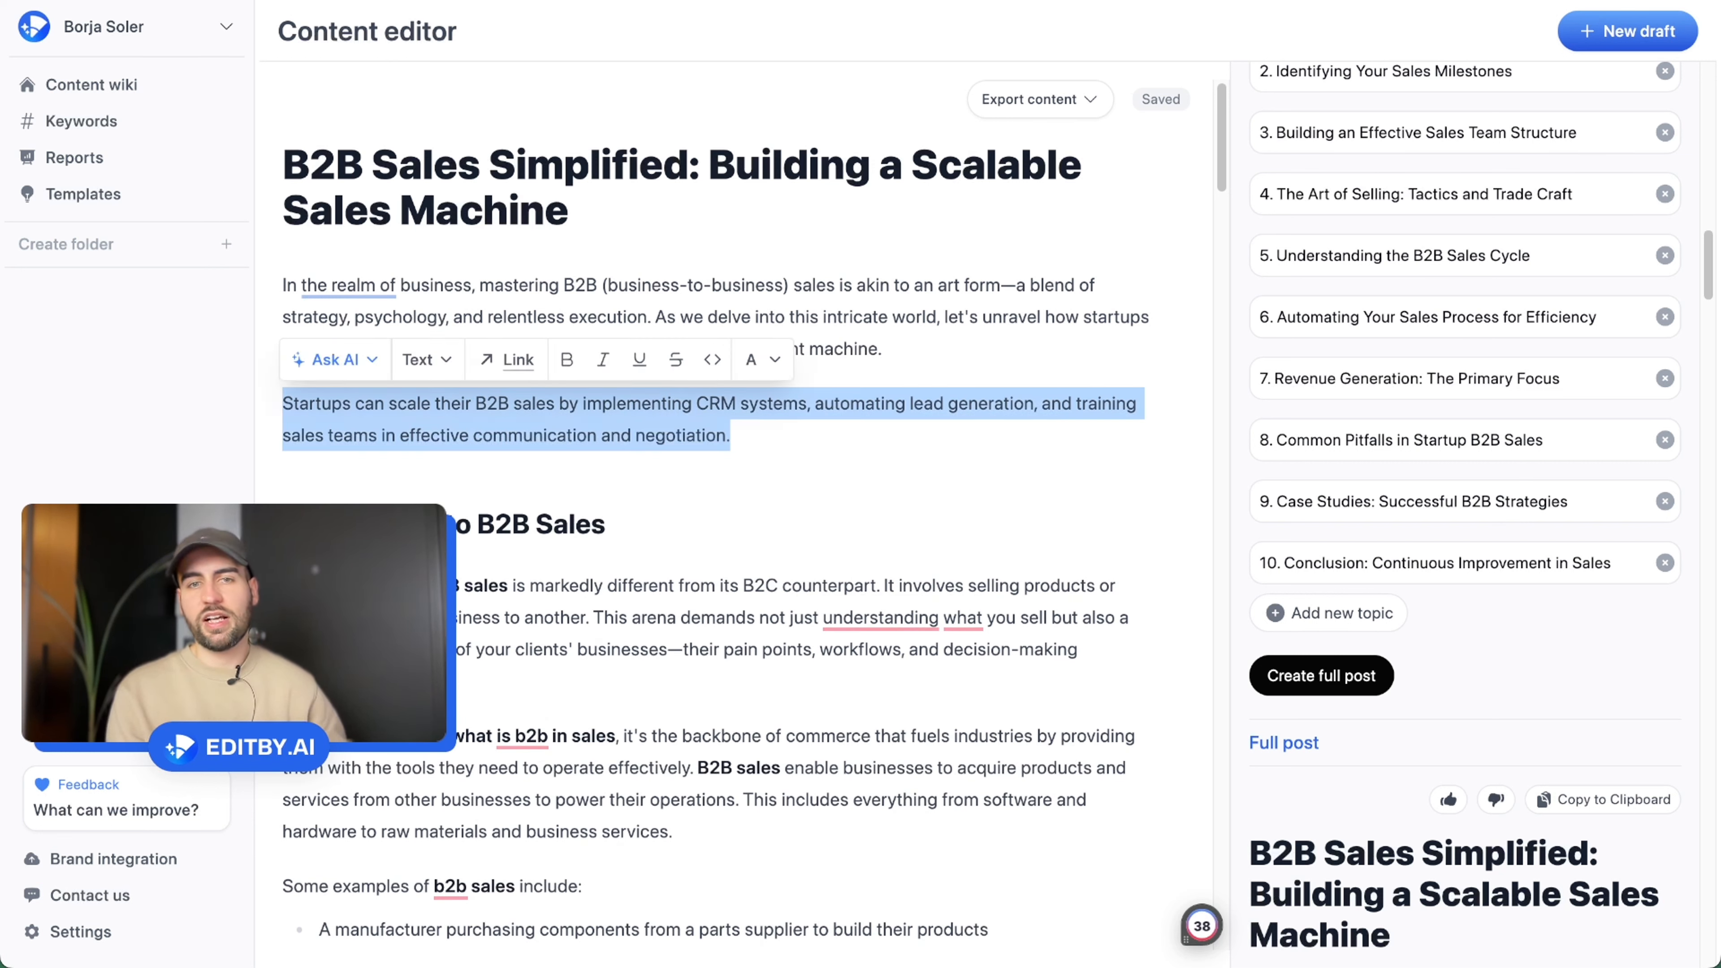
# Extend the new paragraph with an AI-autocompleted sentence about effective CRM systems, joining both texts into one paragraph
pyautogui.click(731, 435)
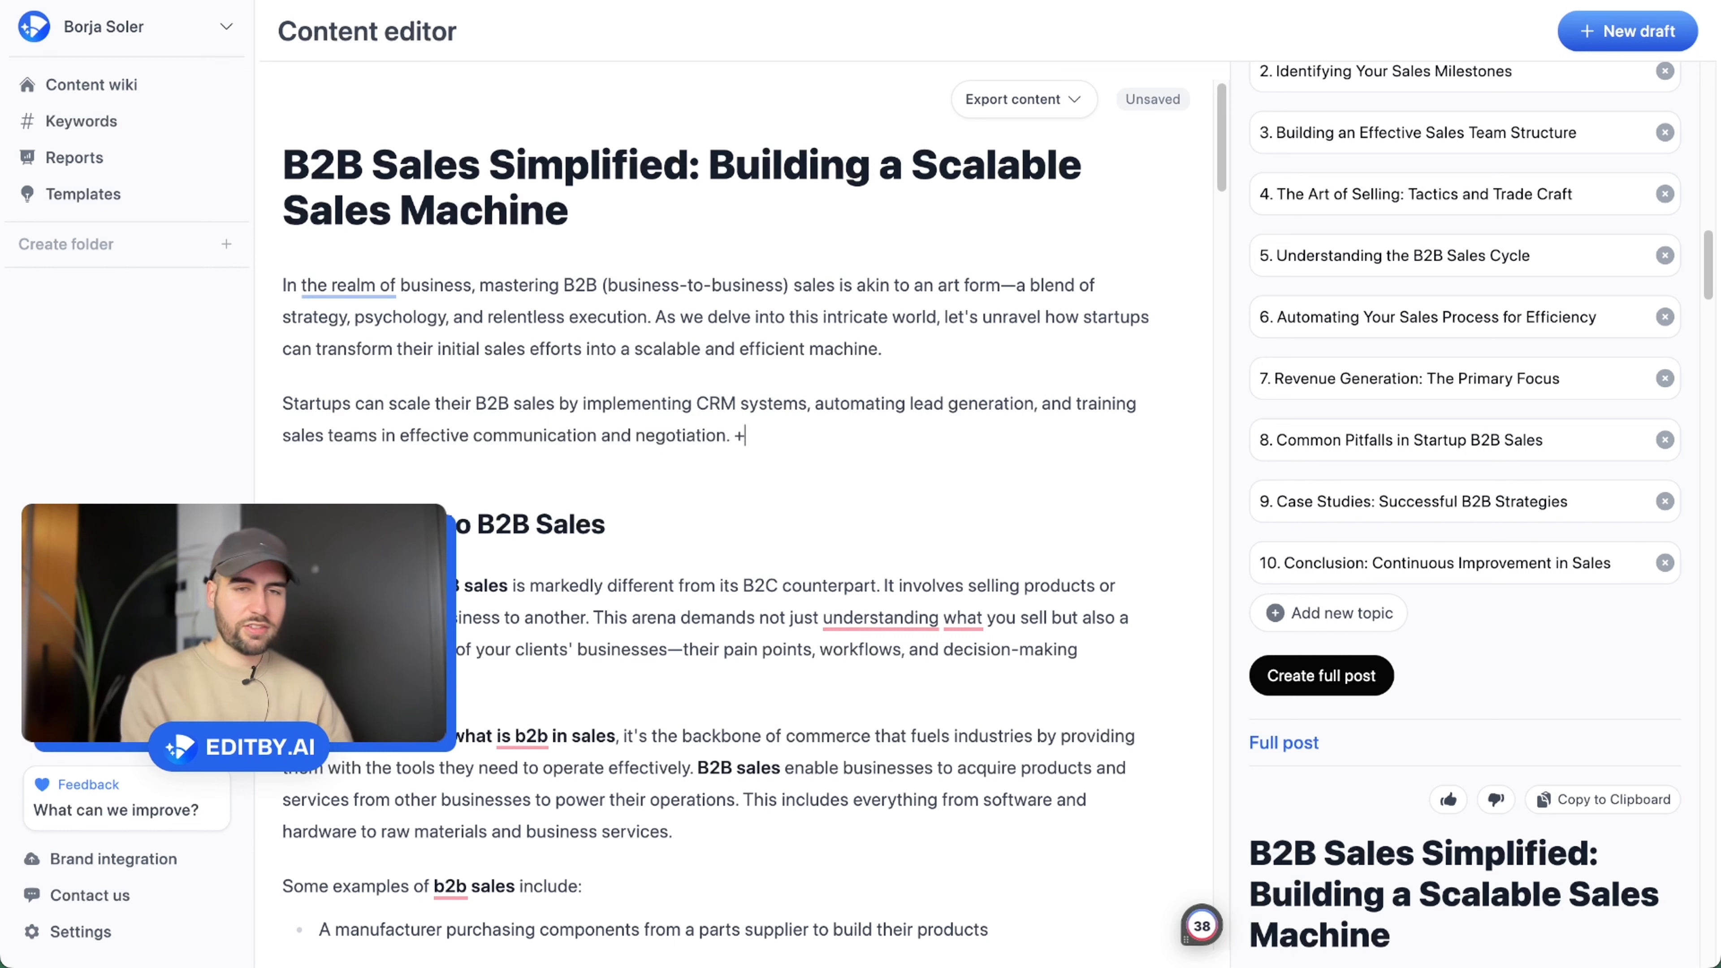
pyautogui.write('++')
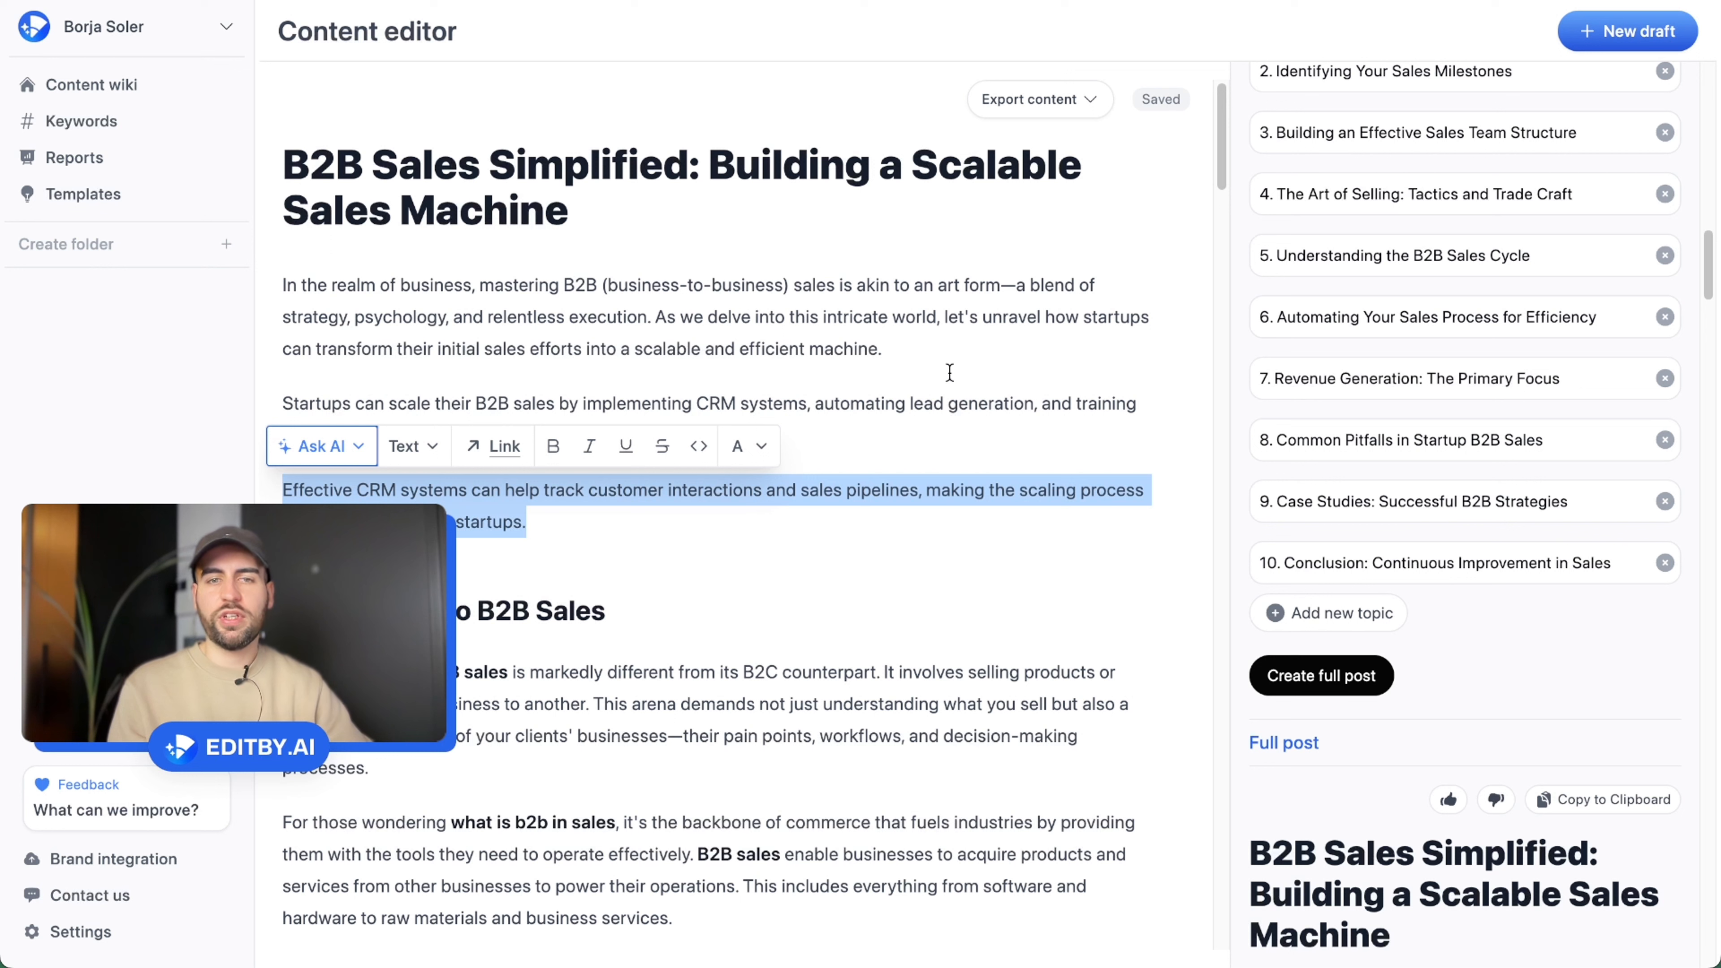
pyautogui.click(728, 520)
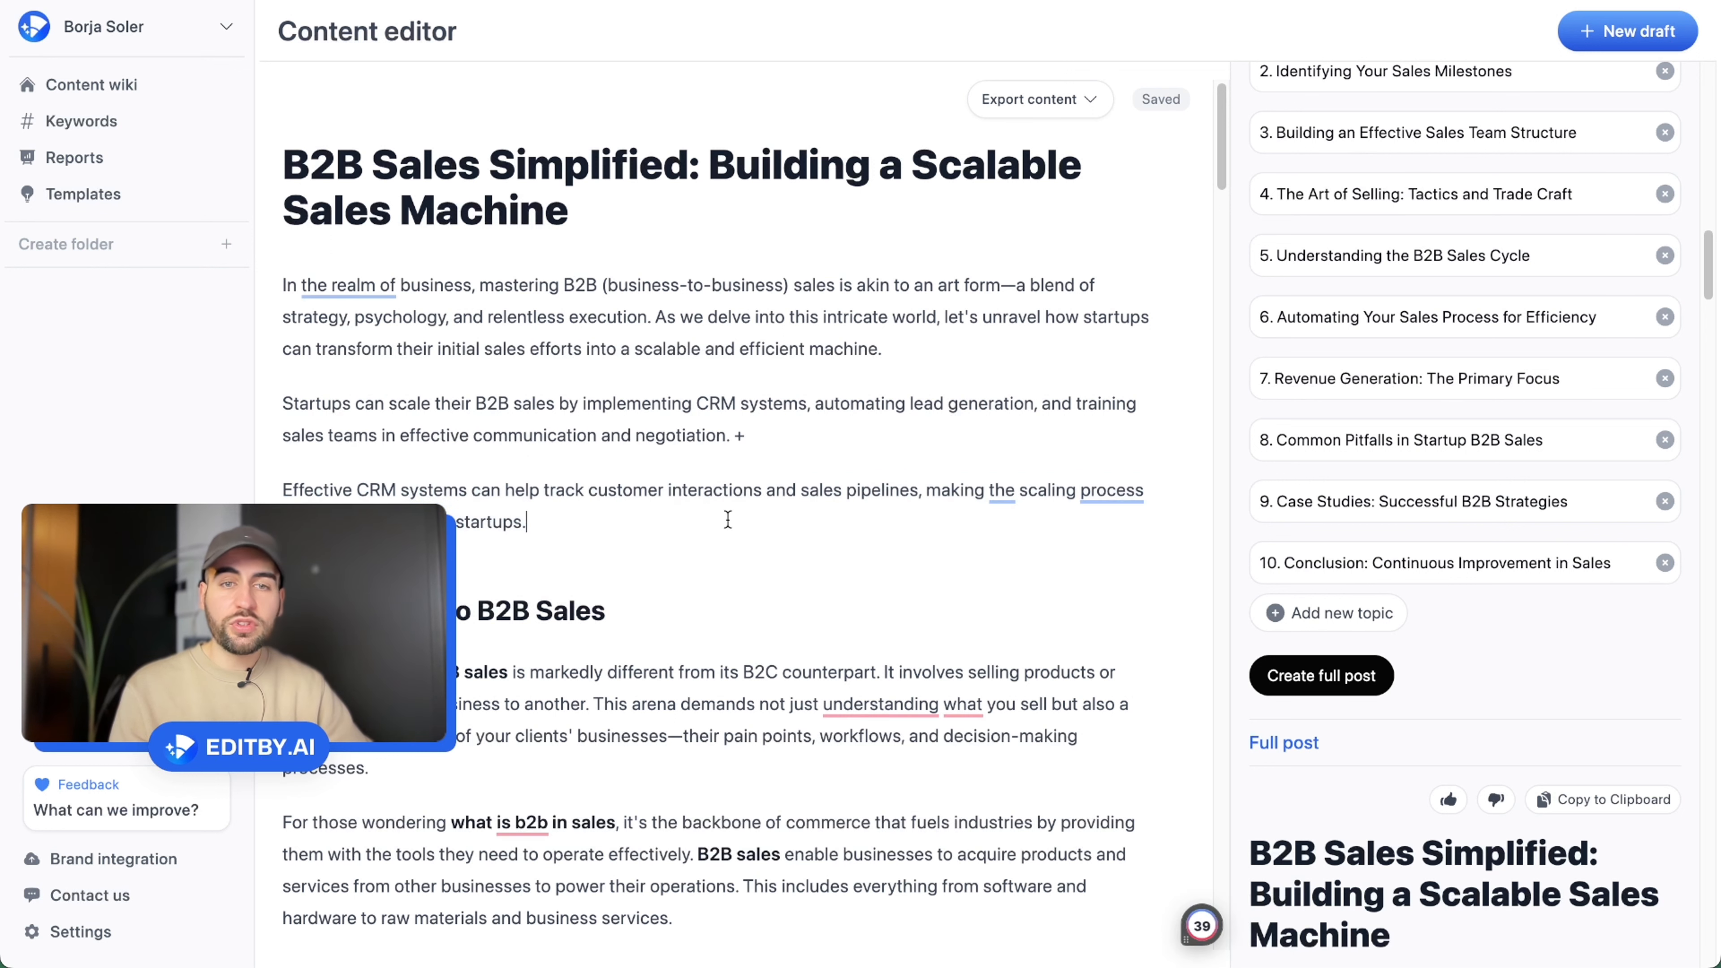
pyautogui.click(285, 487)
pyautogui.press('BackSpace')
pyautogui.press('BackSpace')
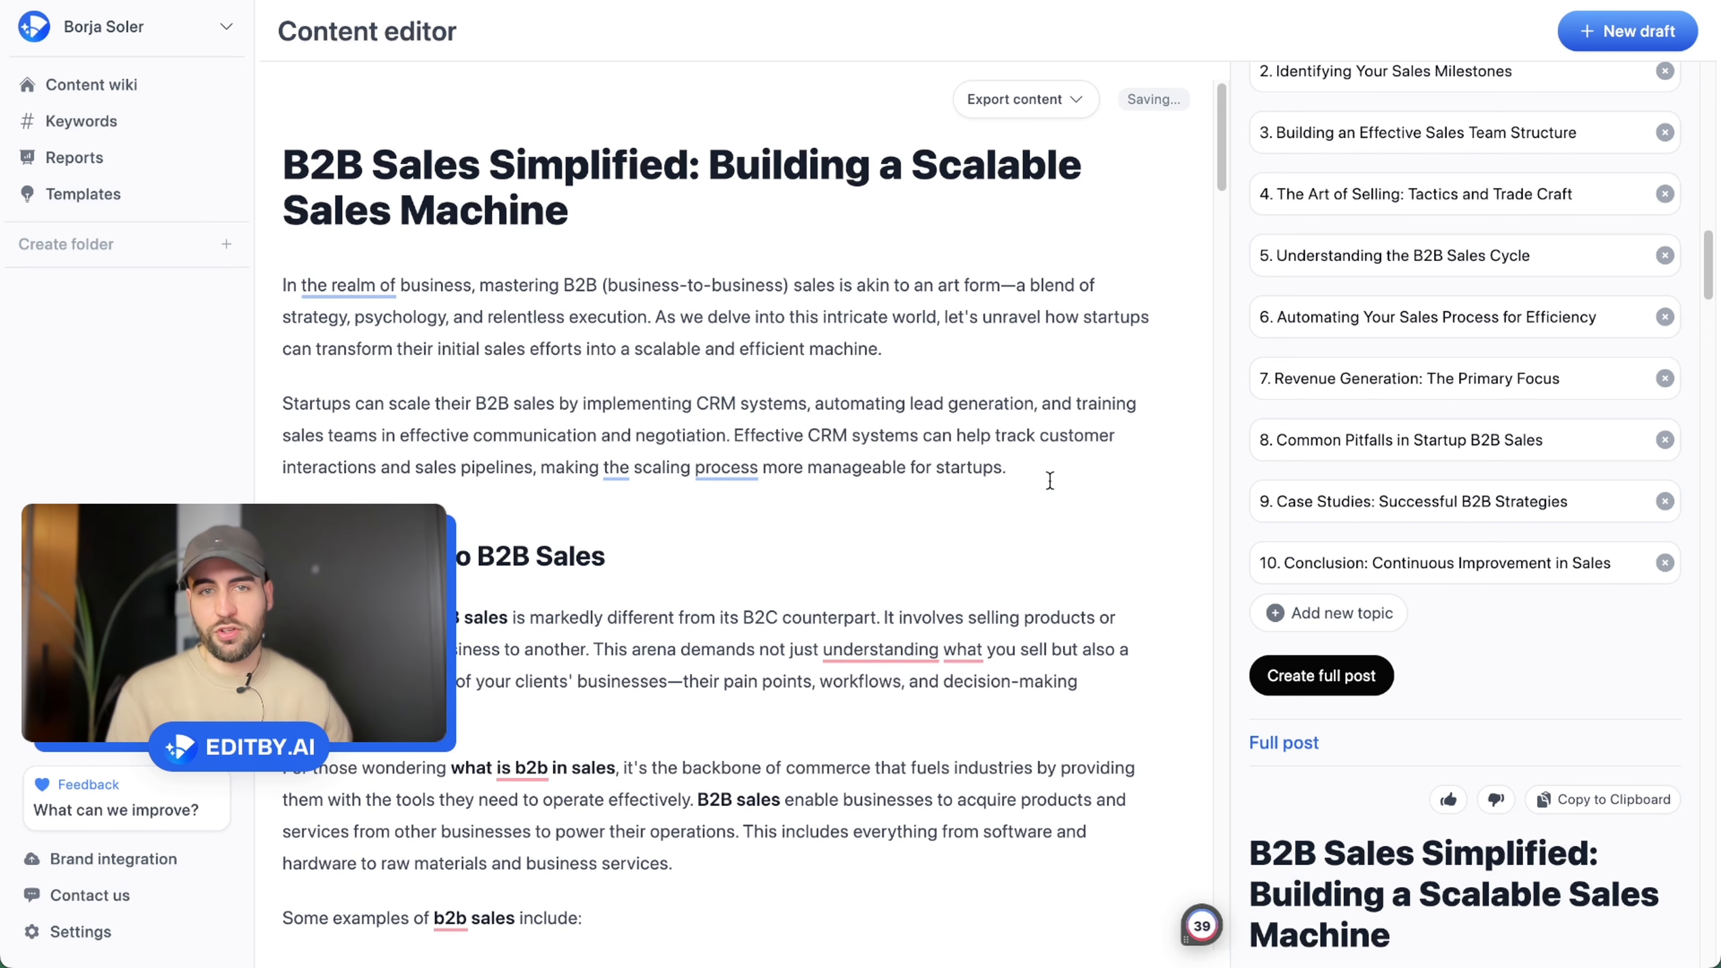
# Delete the added AI-autocompleted paragraph above the "Introduction to B2B Sales" heading
pyautogui.moveTo(986, 484); pyautogui.dragTo(987, 367)
pyautogui.press('BackSpace')
pyautogui.press('BackSpace')
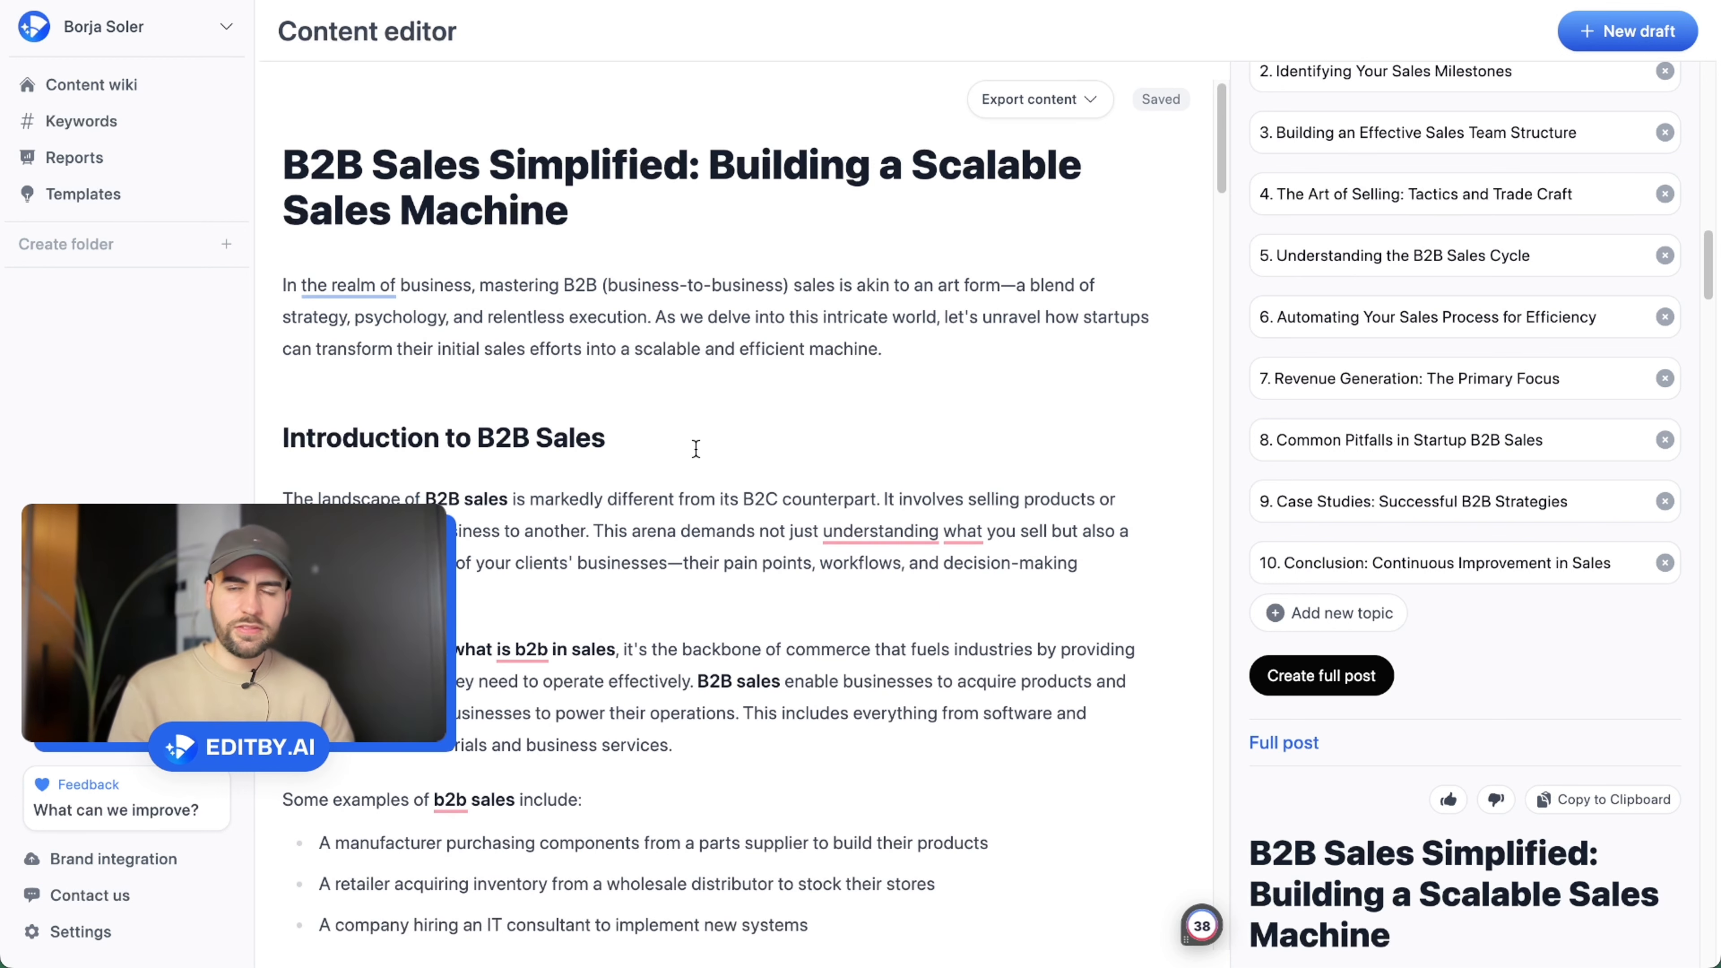
# Open the SEO analysis for the blog post in the content editor
pyautogui.scroll(10, 1526, 685)
pyautogui.scroll(8, 1446, 592)
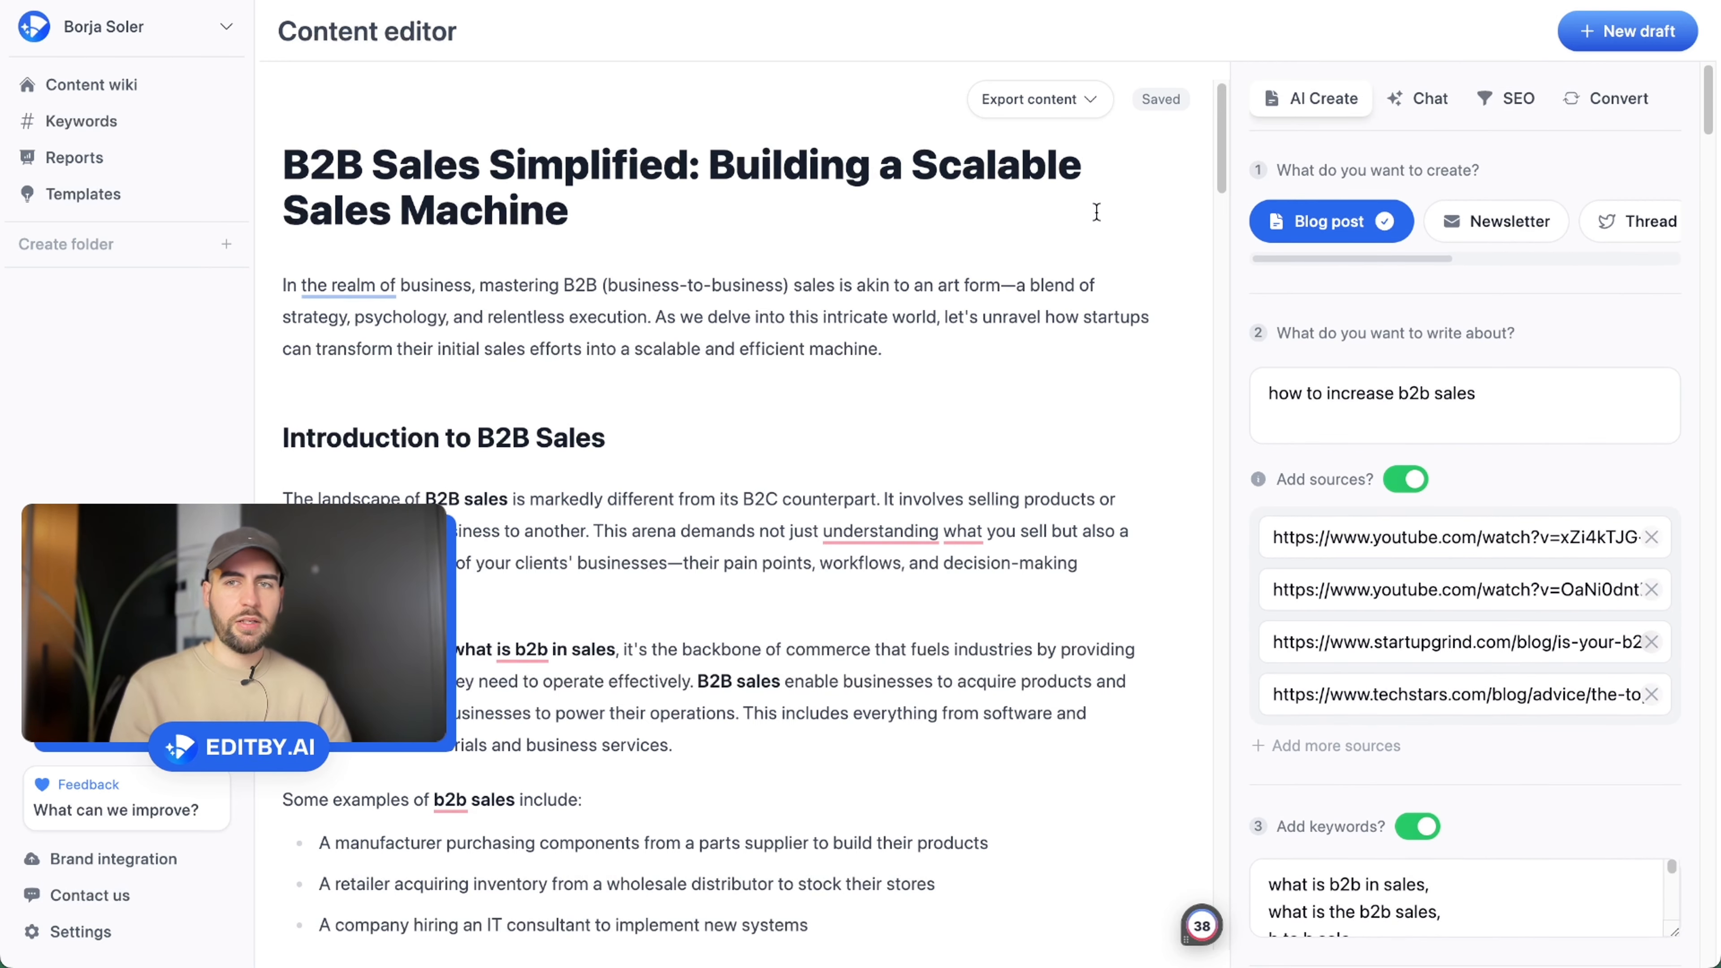
pyautogui.click(1510, 119)
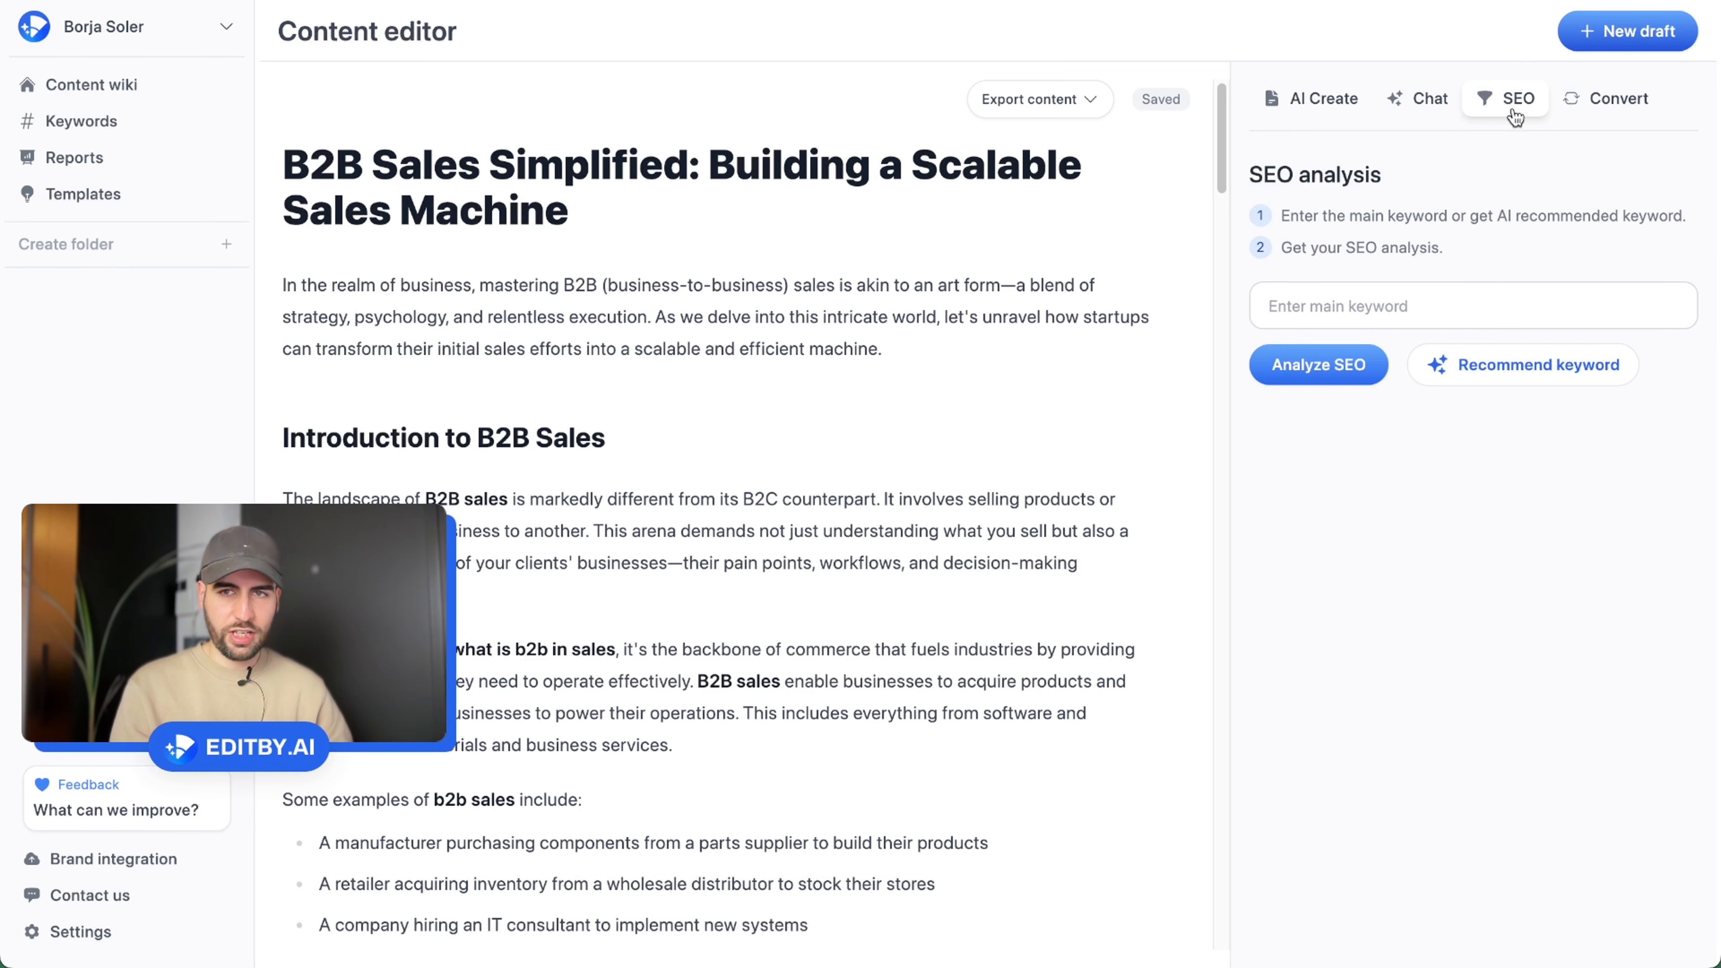
pyautogui.click(1381, 297)
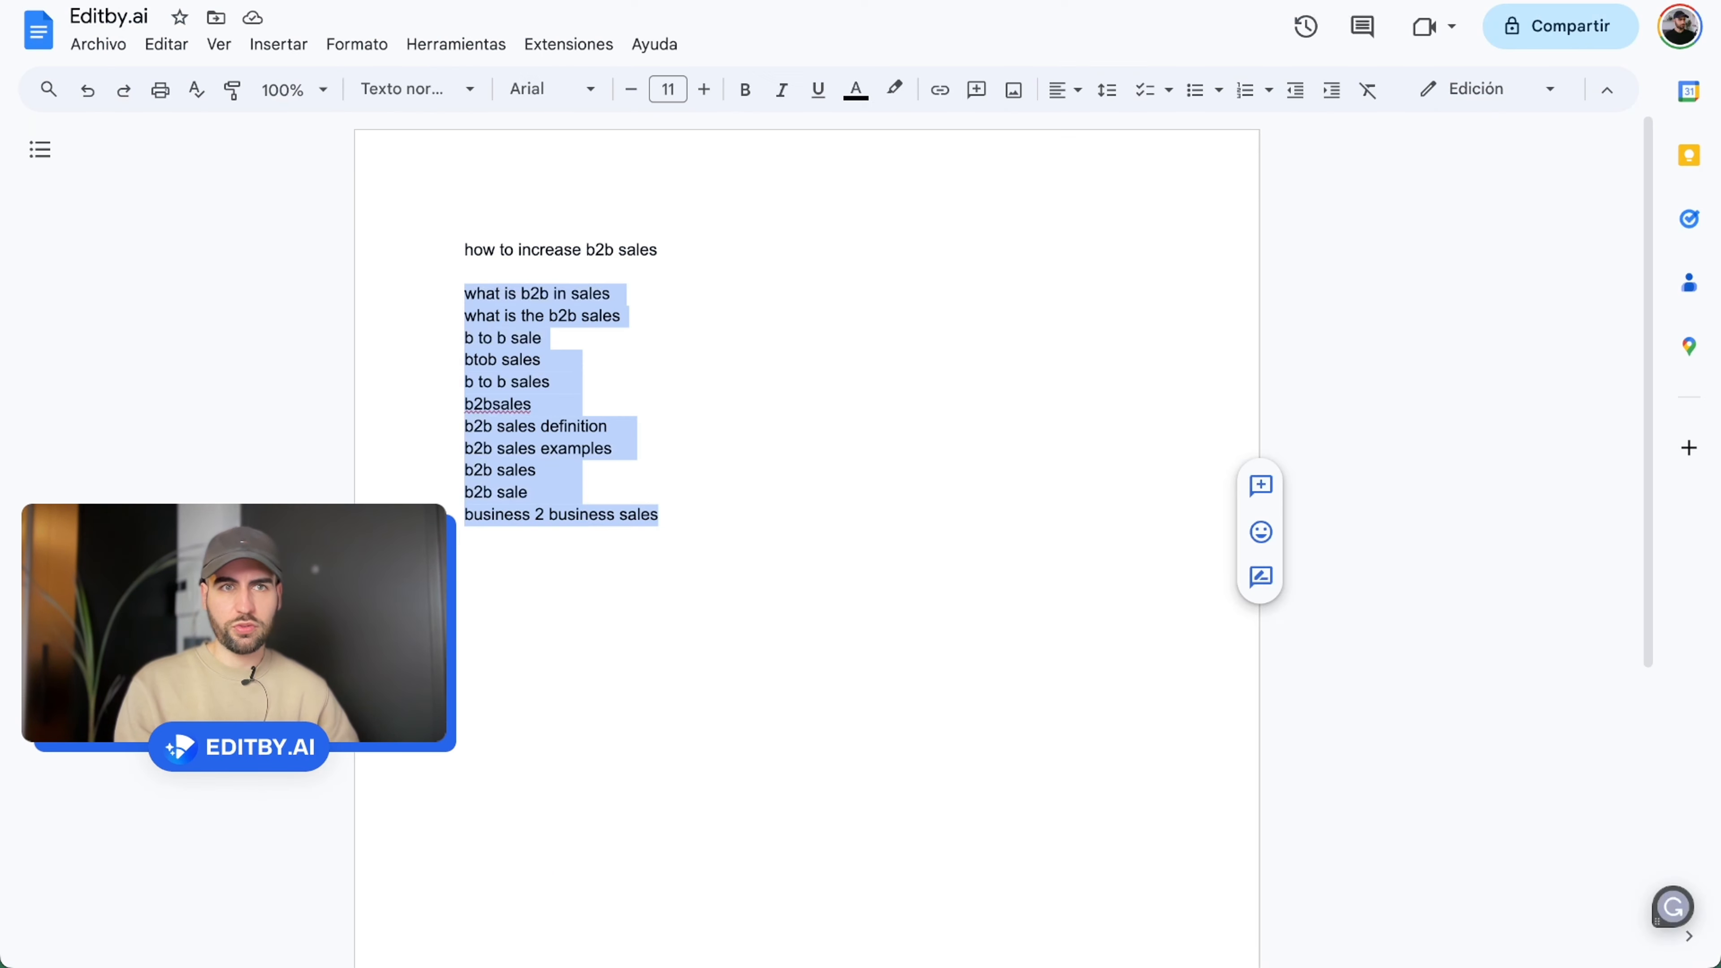
pyautogui.click(732, 328)
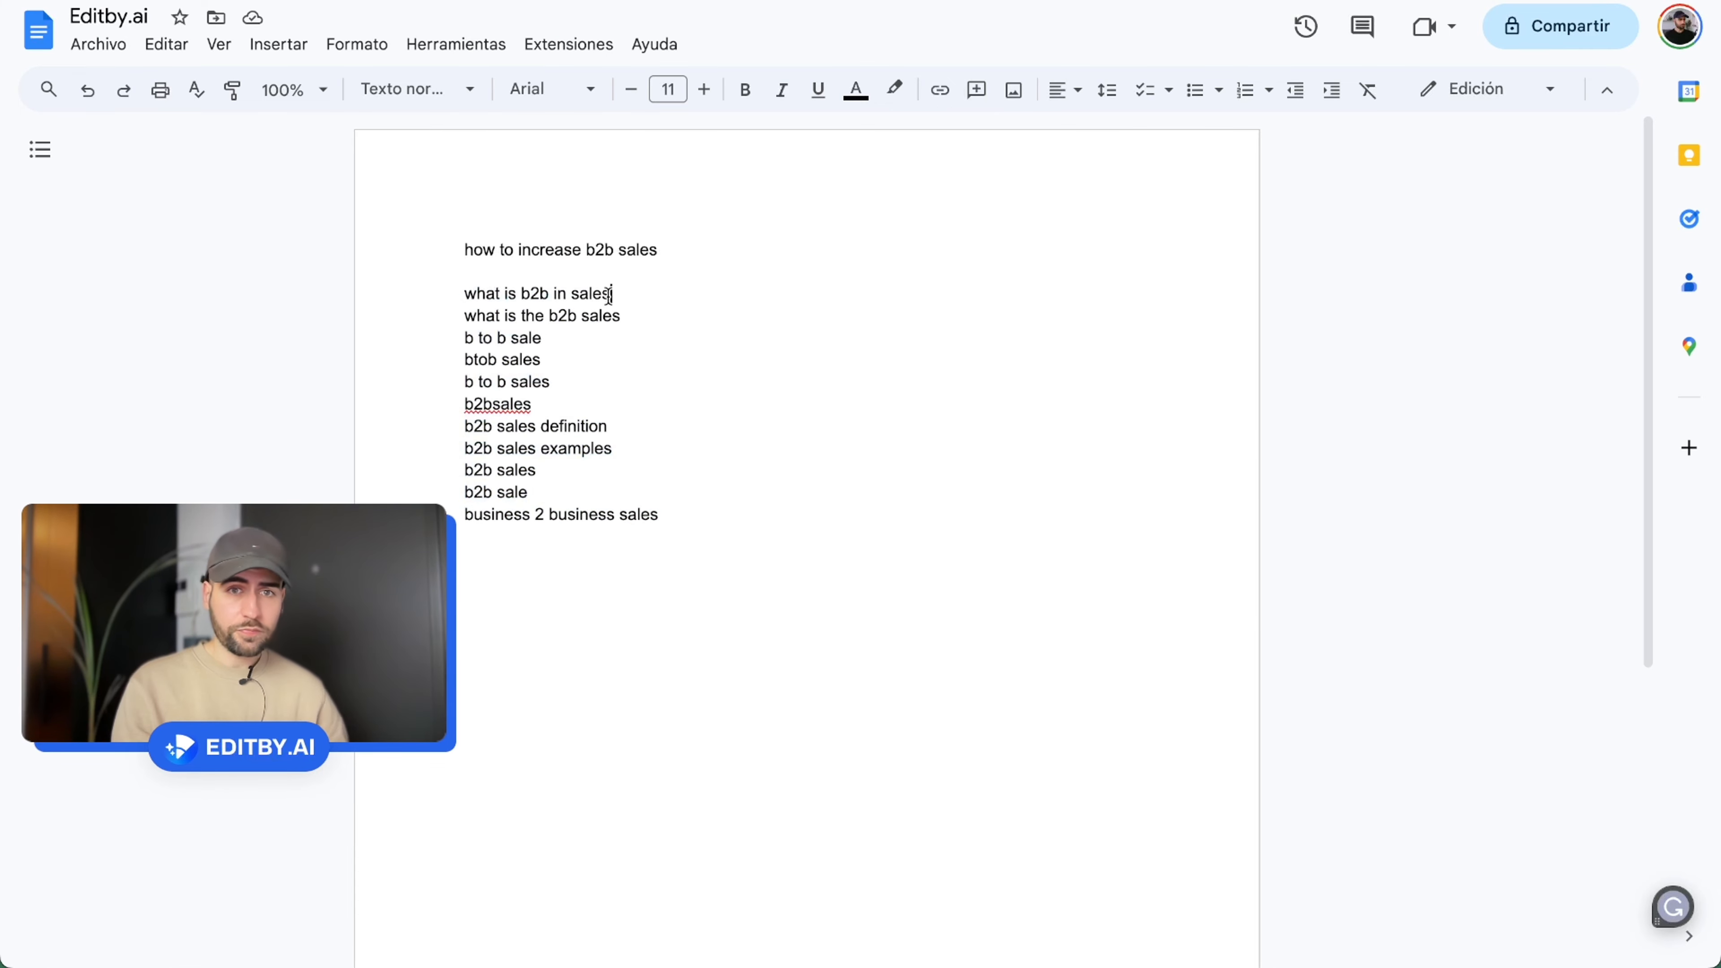
pyautogui.moveTo(609, 295); pyautogui.dragTo(457, 297)
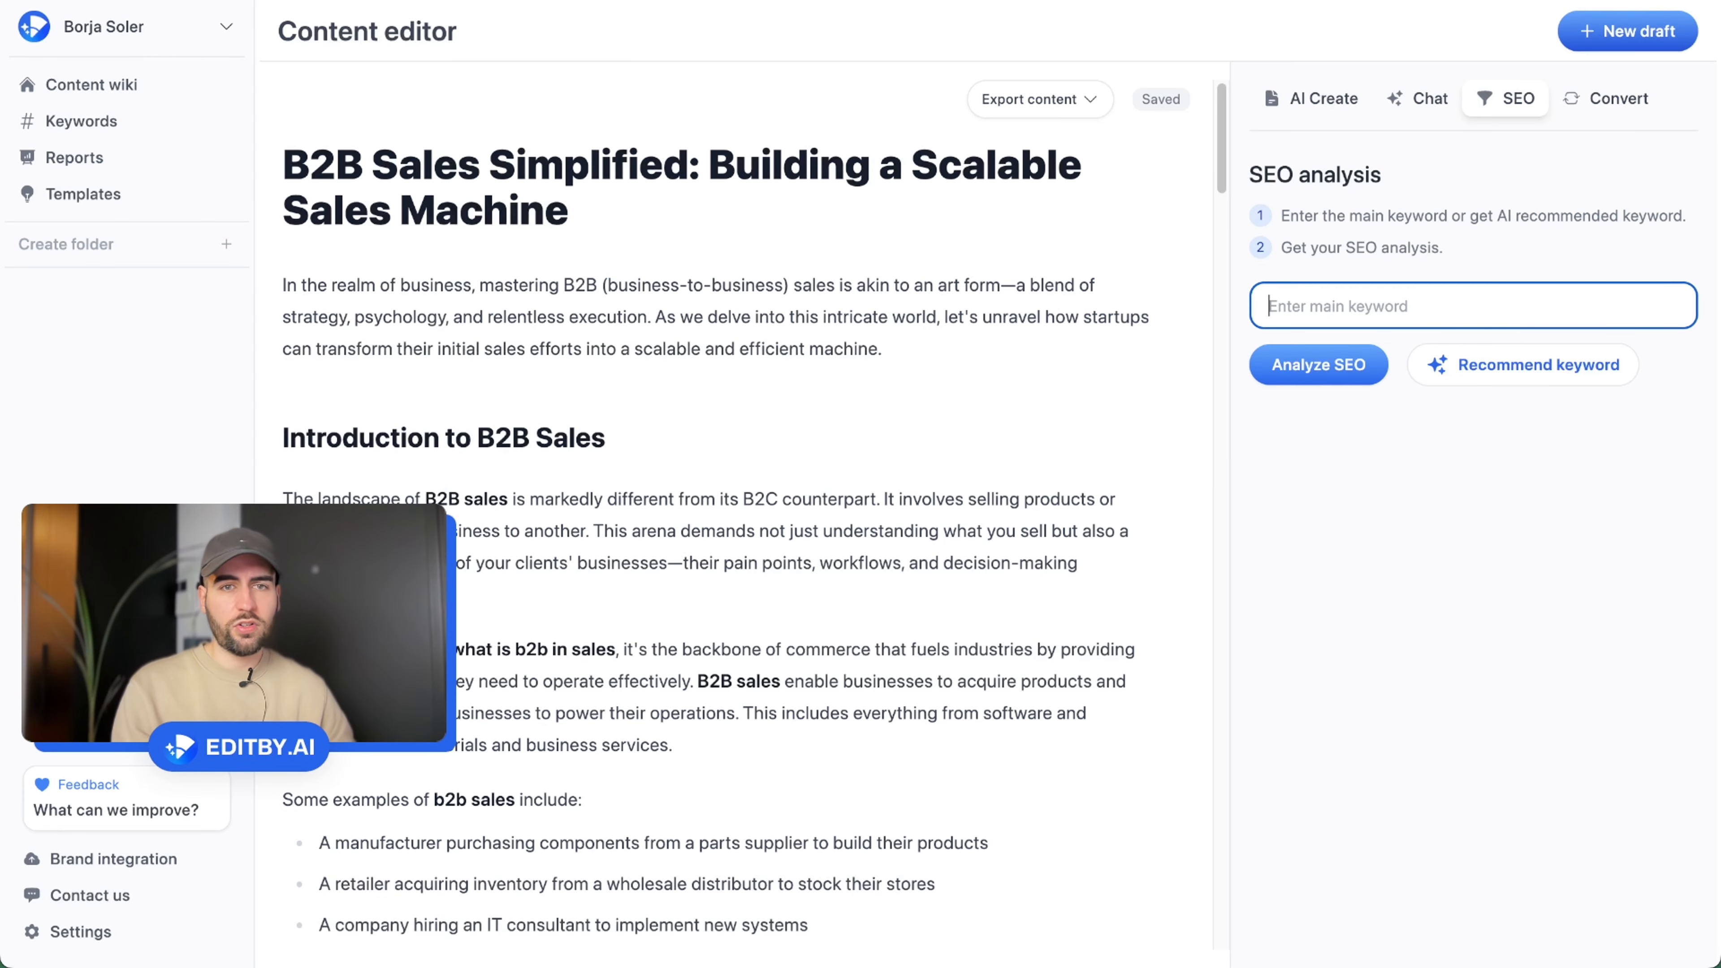
pyautogui.write('what is b2b in sales')
pyautogui.tripleClick(1451, 311)
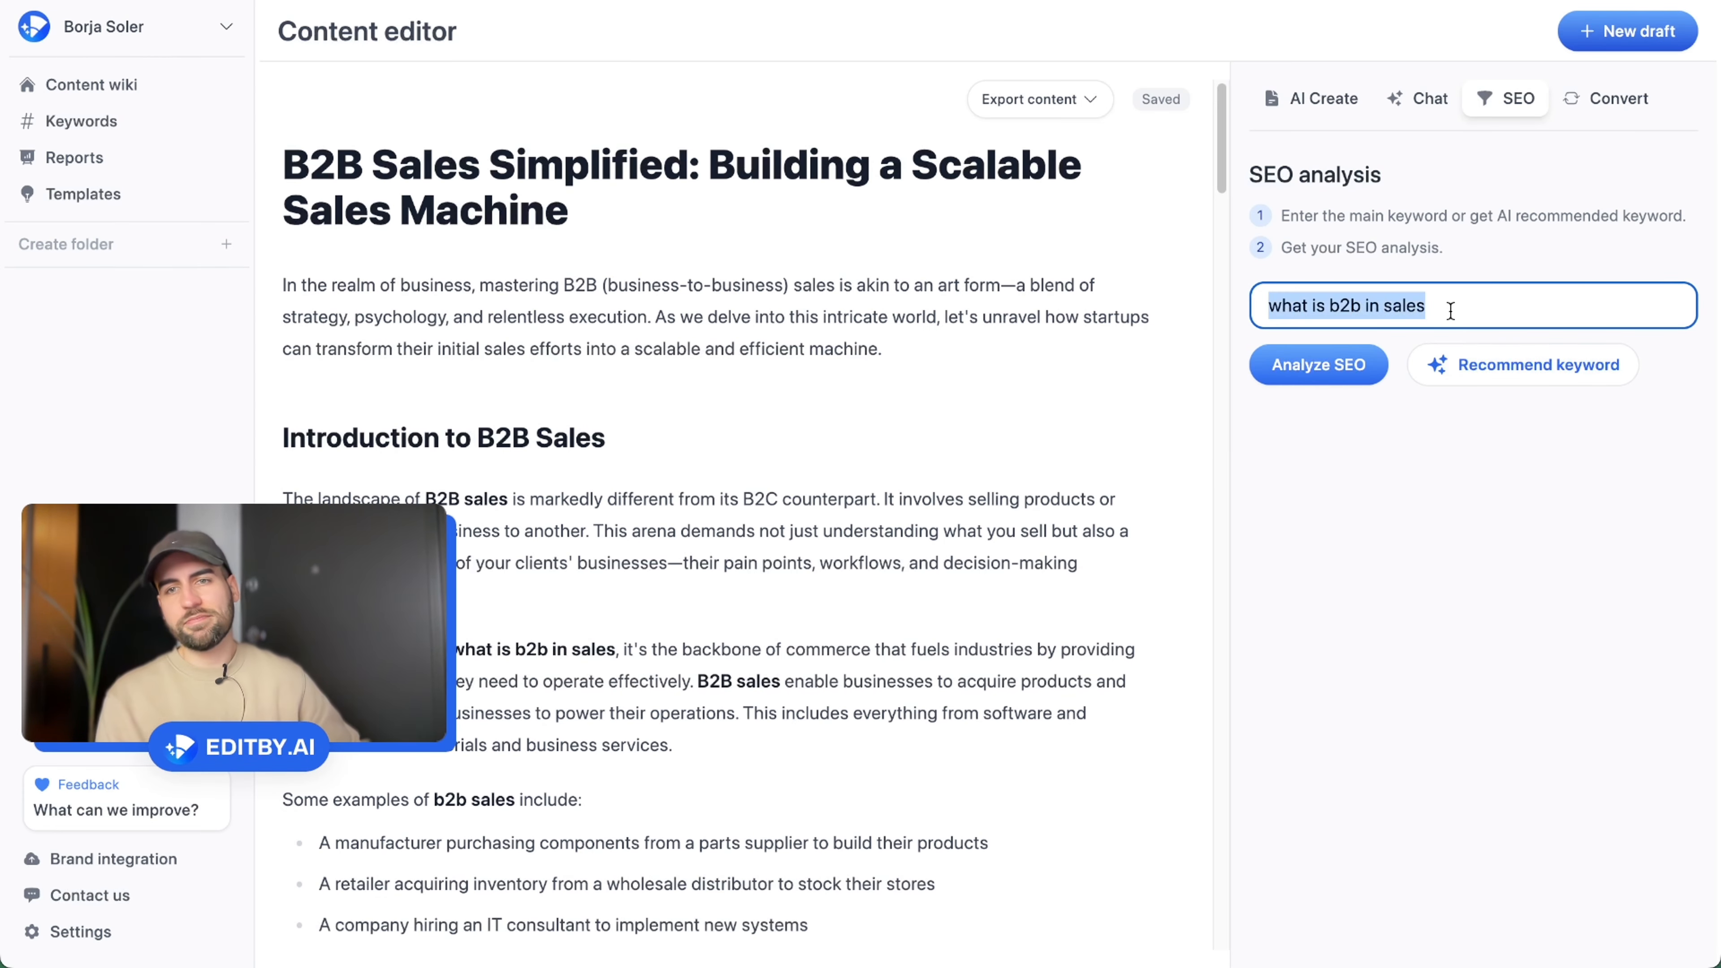
pyautogui.press('BackSpace')
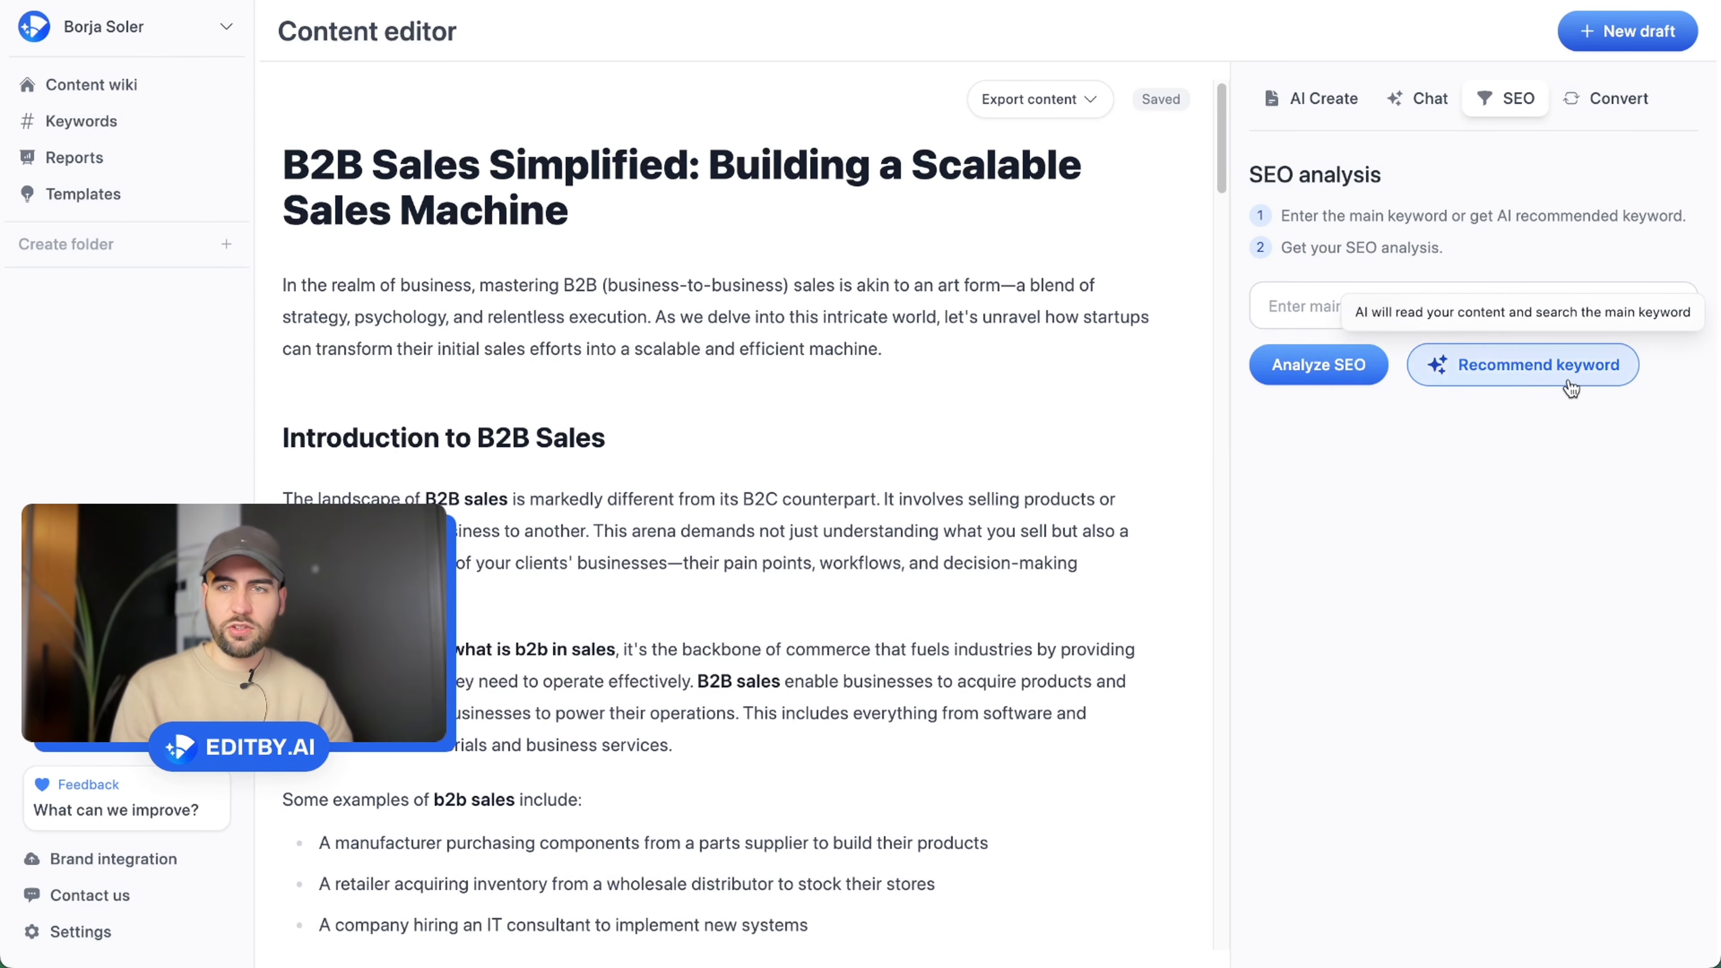
# Get an AI keyword recommendation from the post's content and use "b2b sales strategies" as the main keyword for the SEO analysis
pyautogui.click(1523, 384)
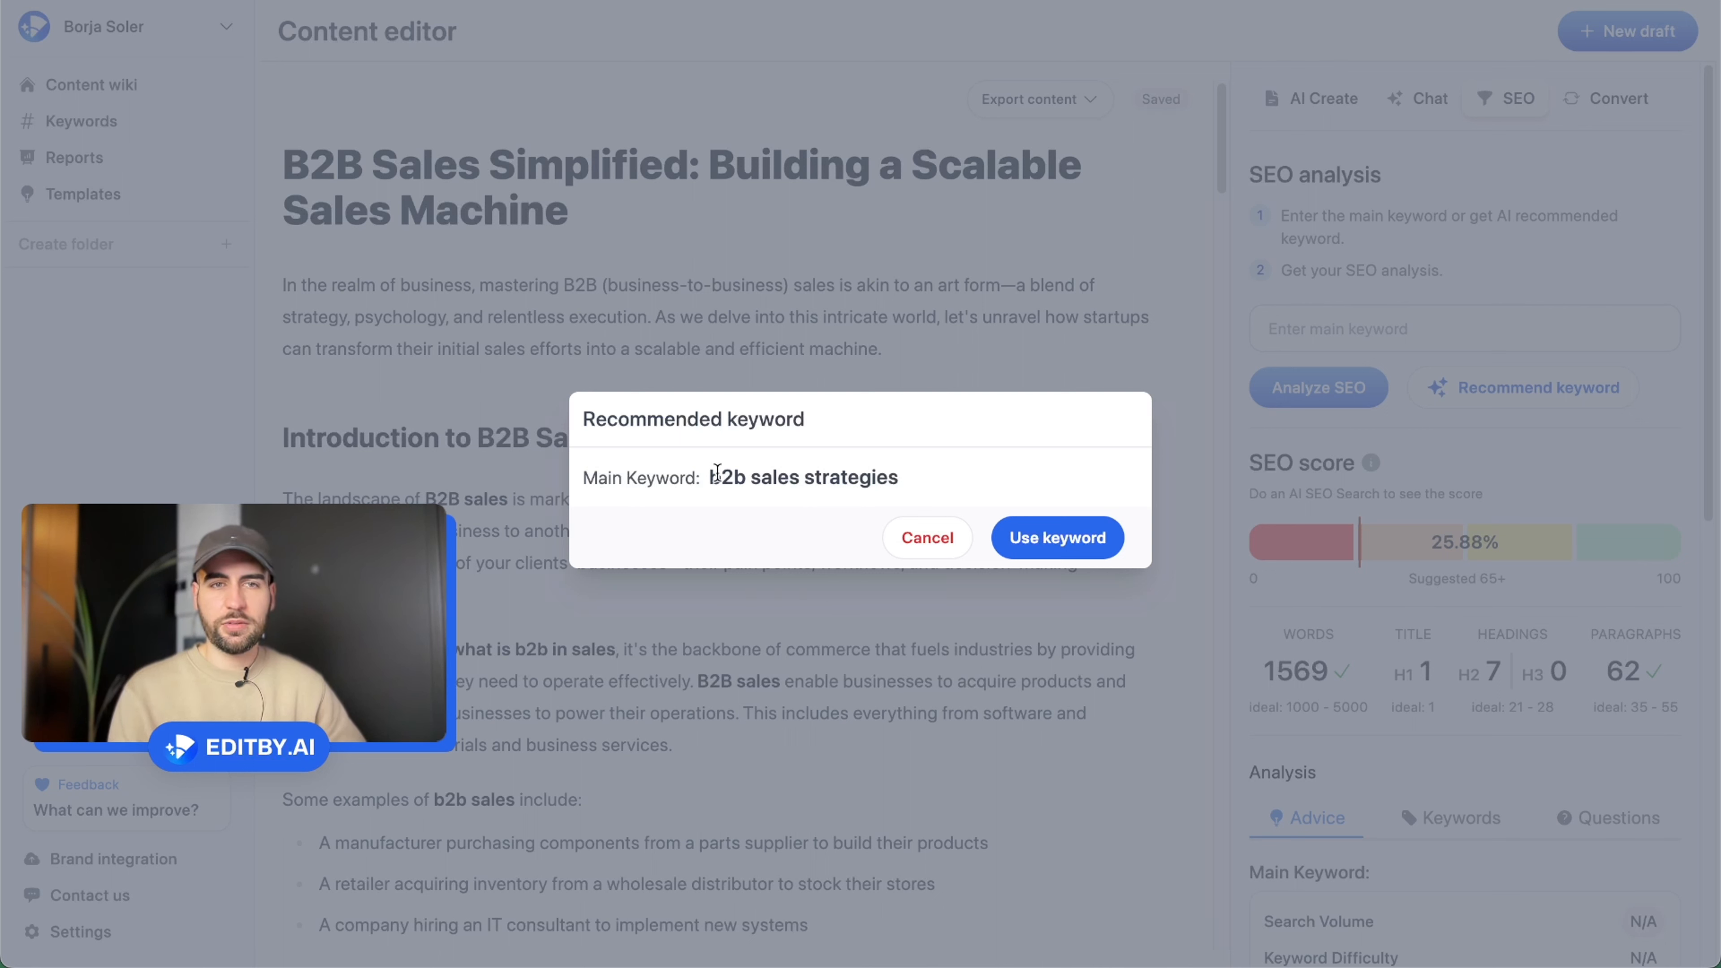
pyautogui.moveTo(712, 475); pyautogui.dragTo(928, 482)
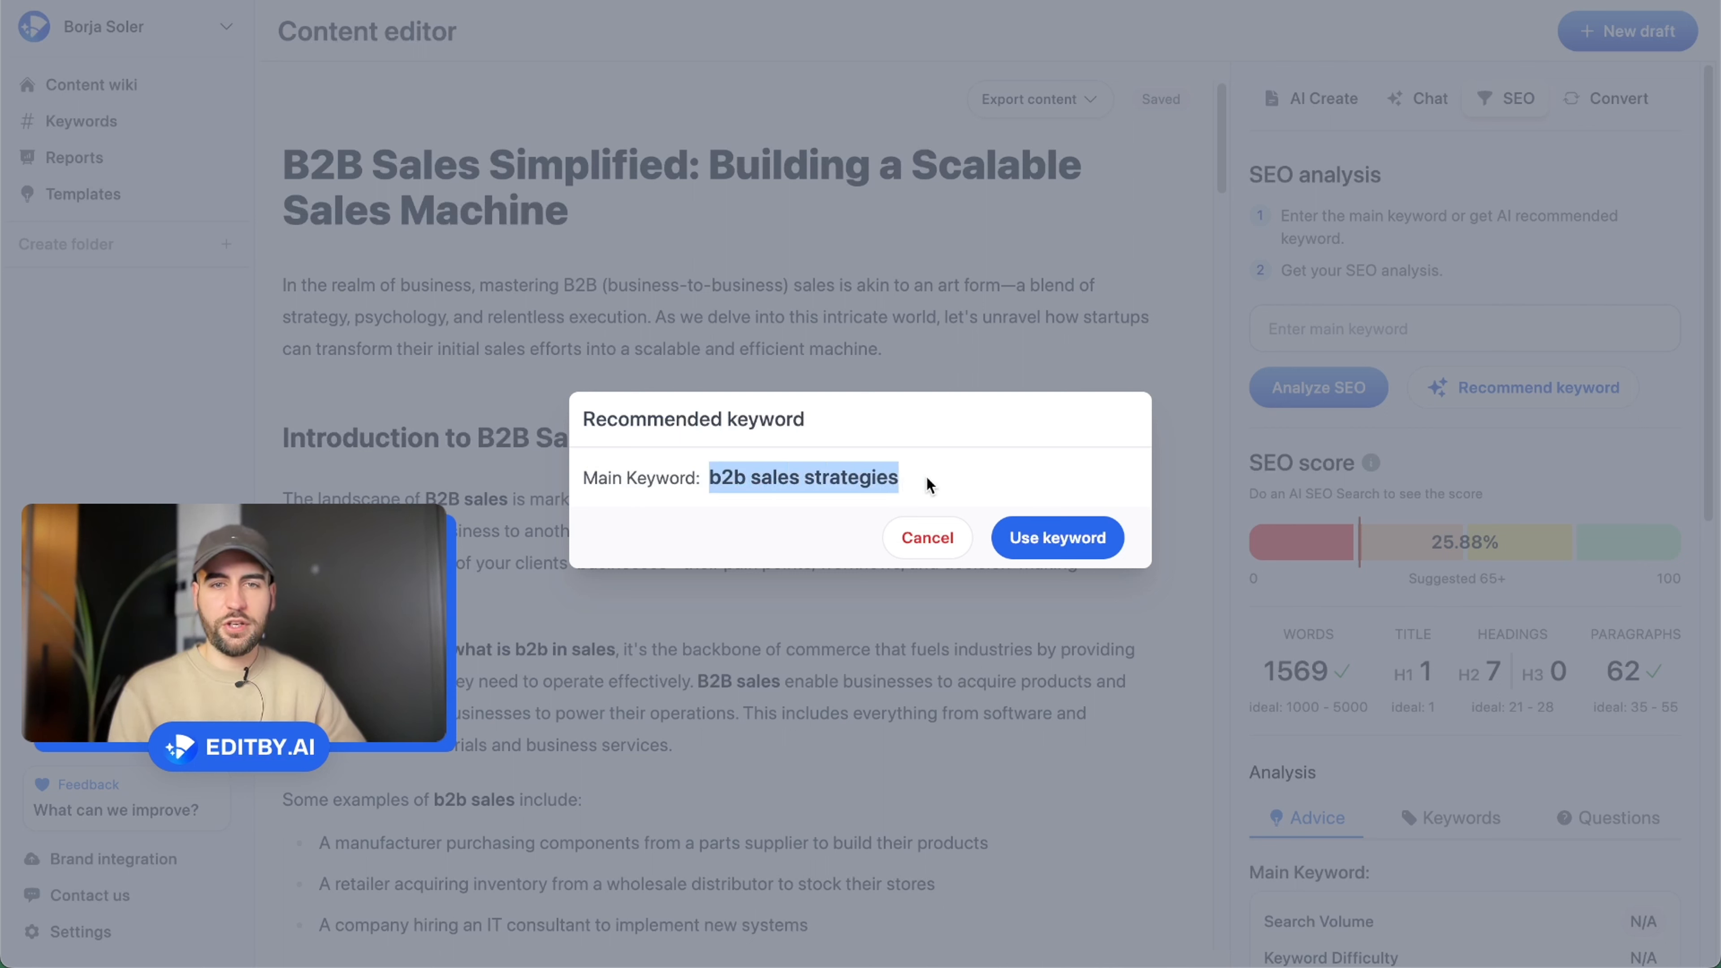
pyautogui.click(1057, 539)
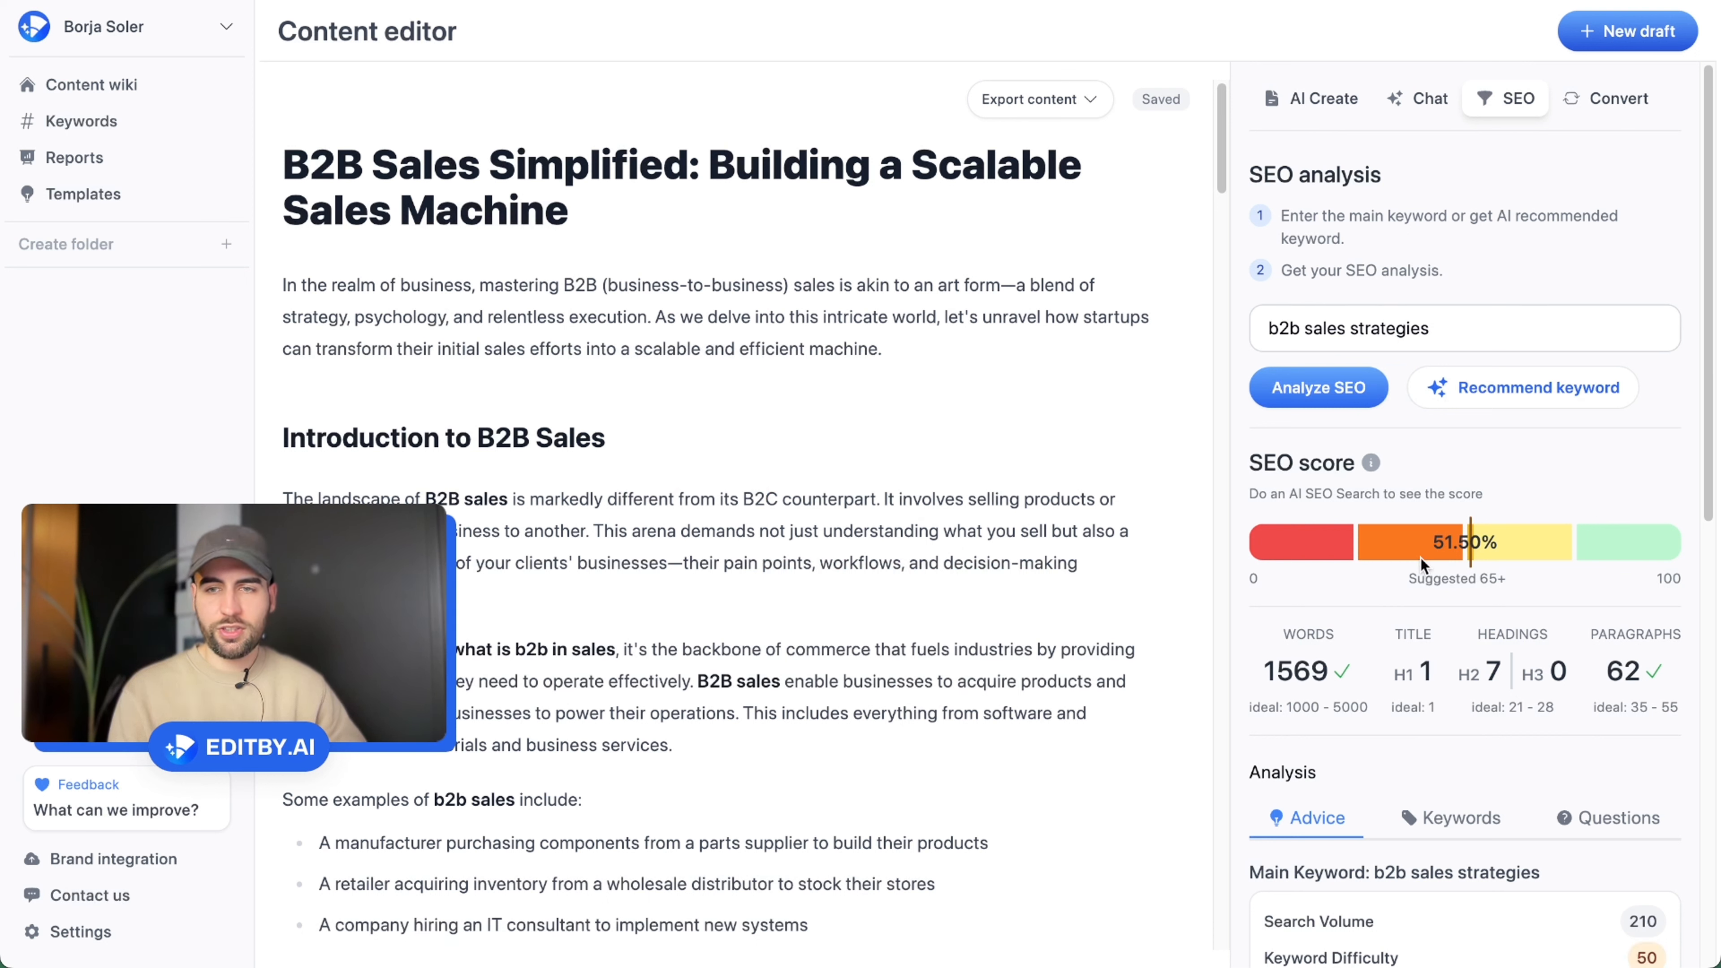
# Examine the SEO score, word and heading counts, the main keyword's search volume and difficulty, and the title advice
pyautogui.moveTo(1258, 674); pyautogui.dragTo(1326, 673)
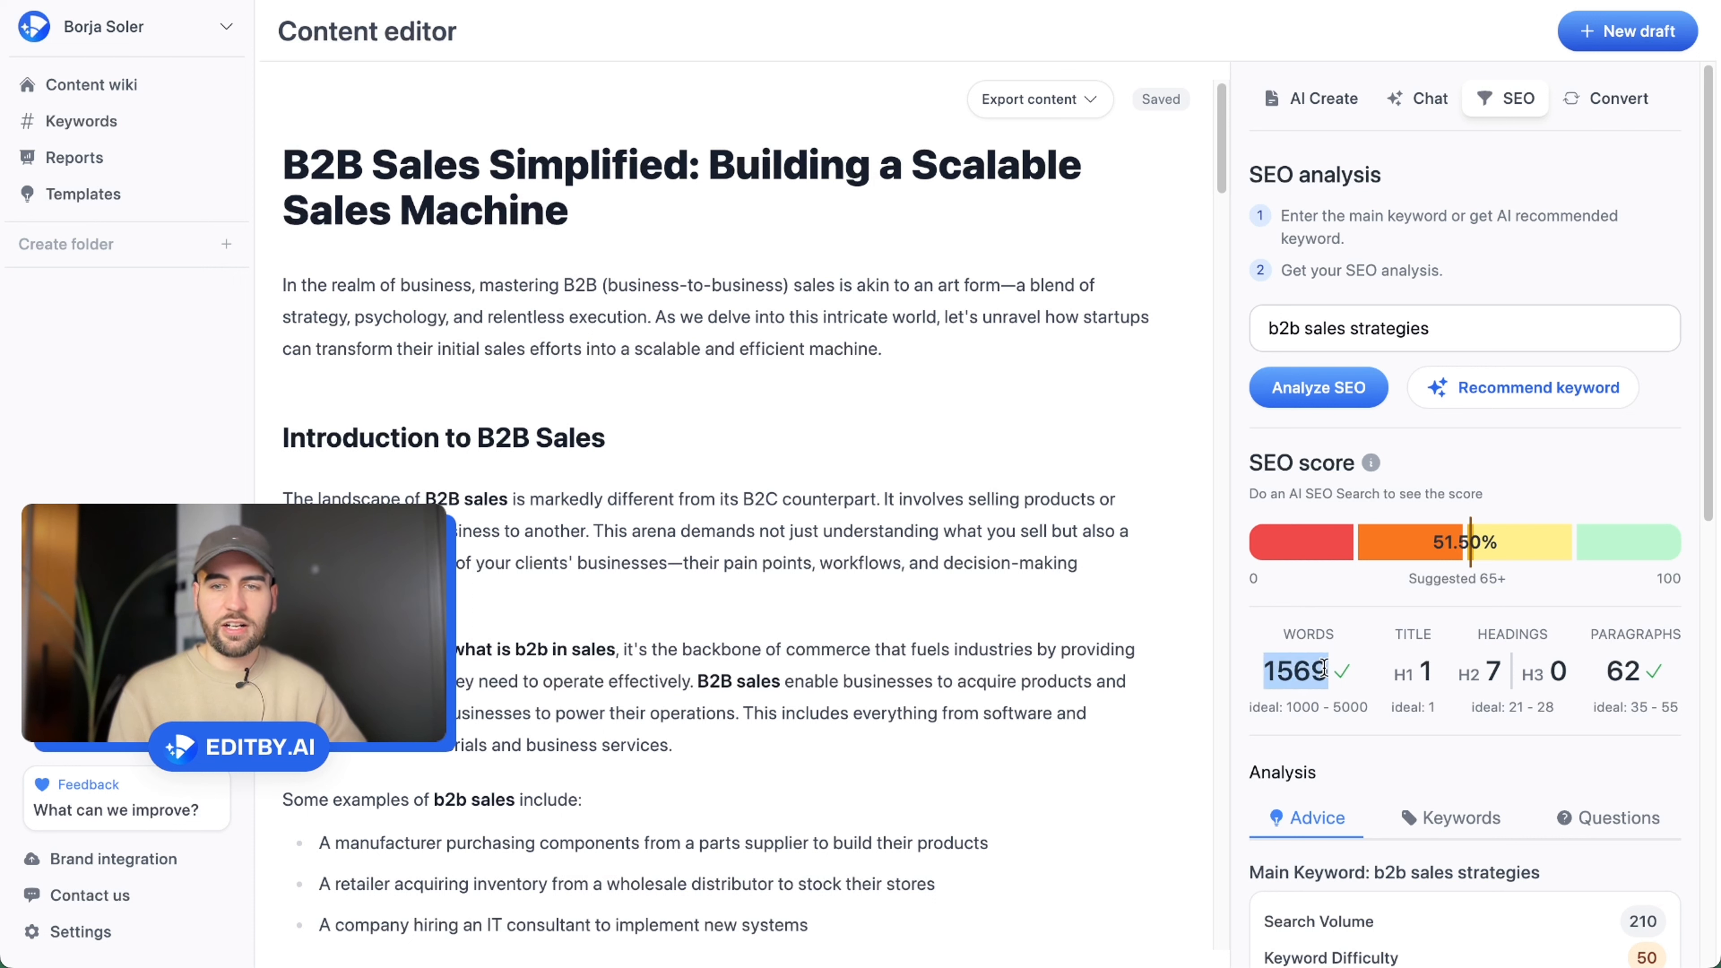
pyautogui.click(1357, 668)
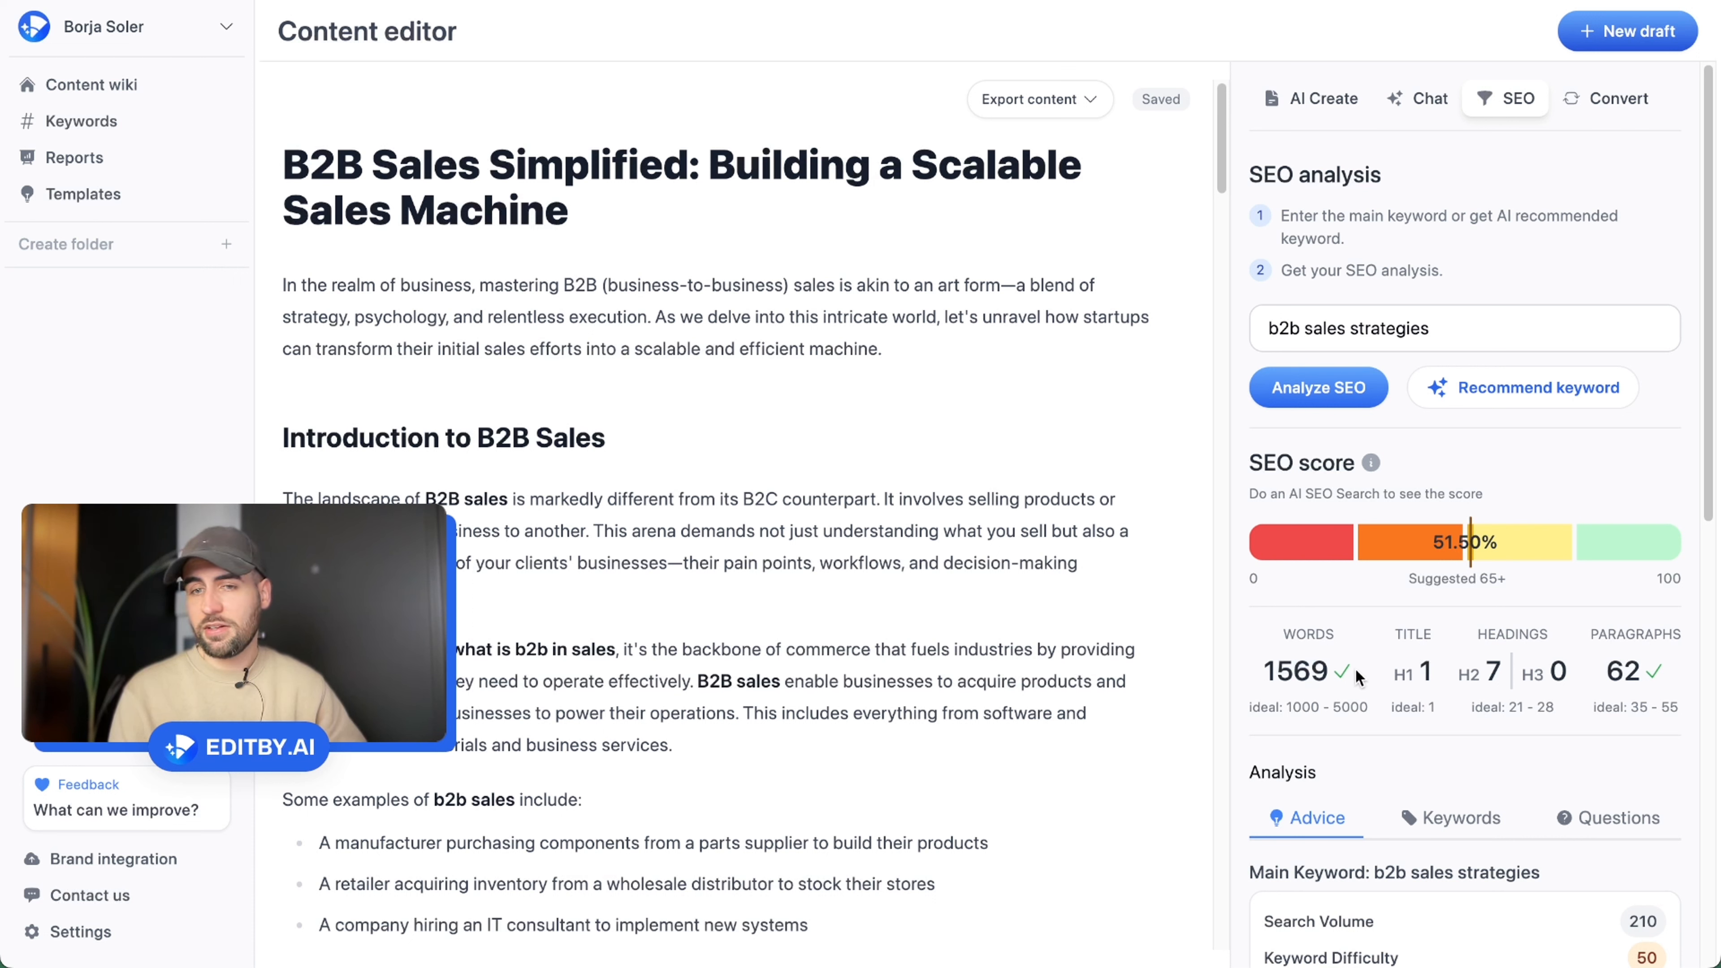
pyautogui.doubleClick(1356, 668)
pyautogui.click(1356, 668)
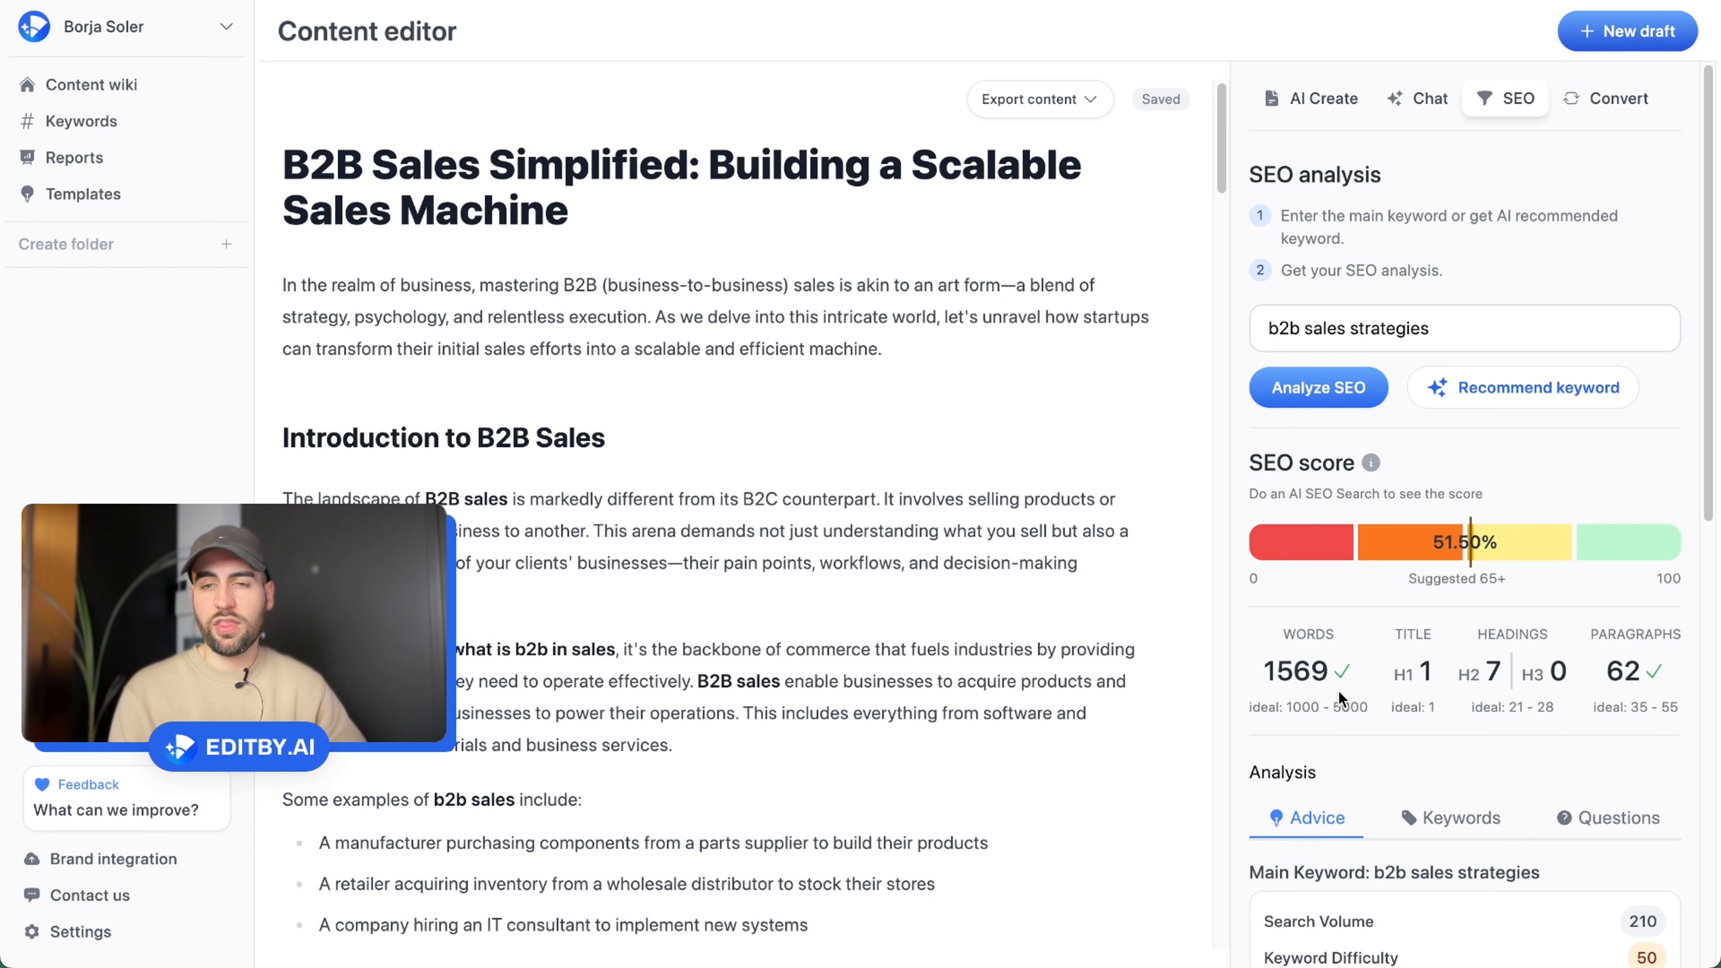
pyautogui.scroll(-3, 1354, 687)
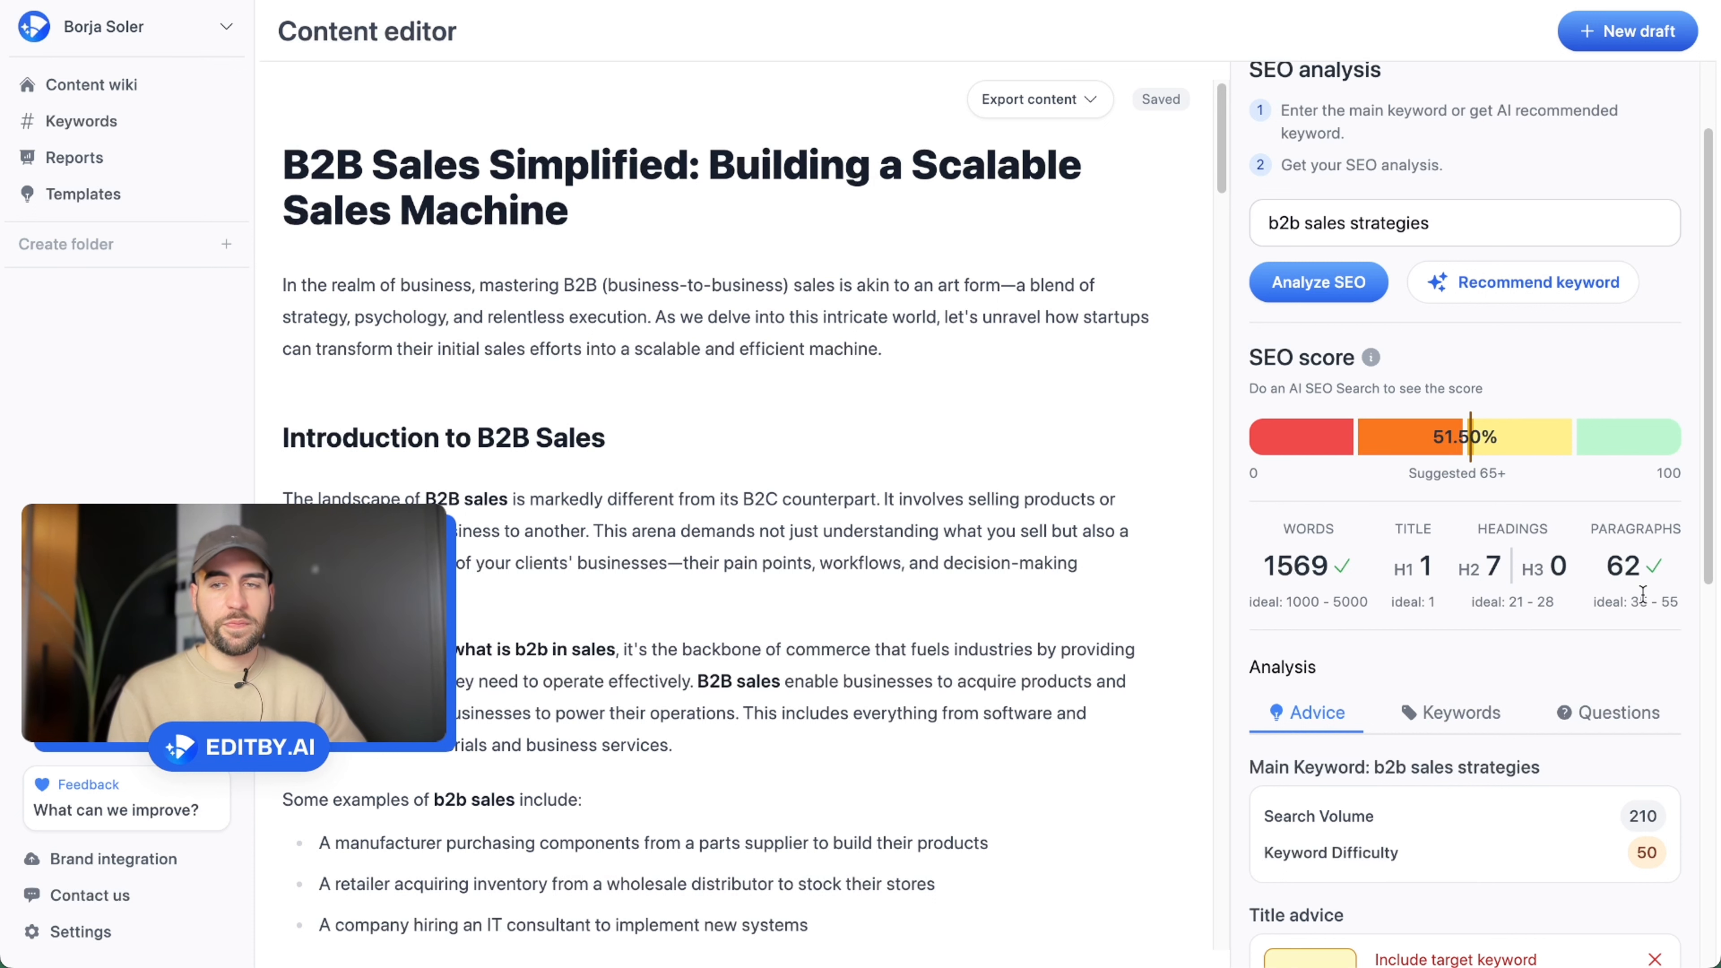
pyautogui.scroll(-5, 1643, 594)
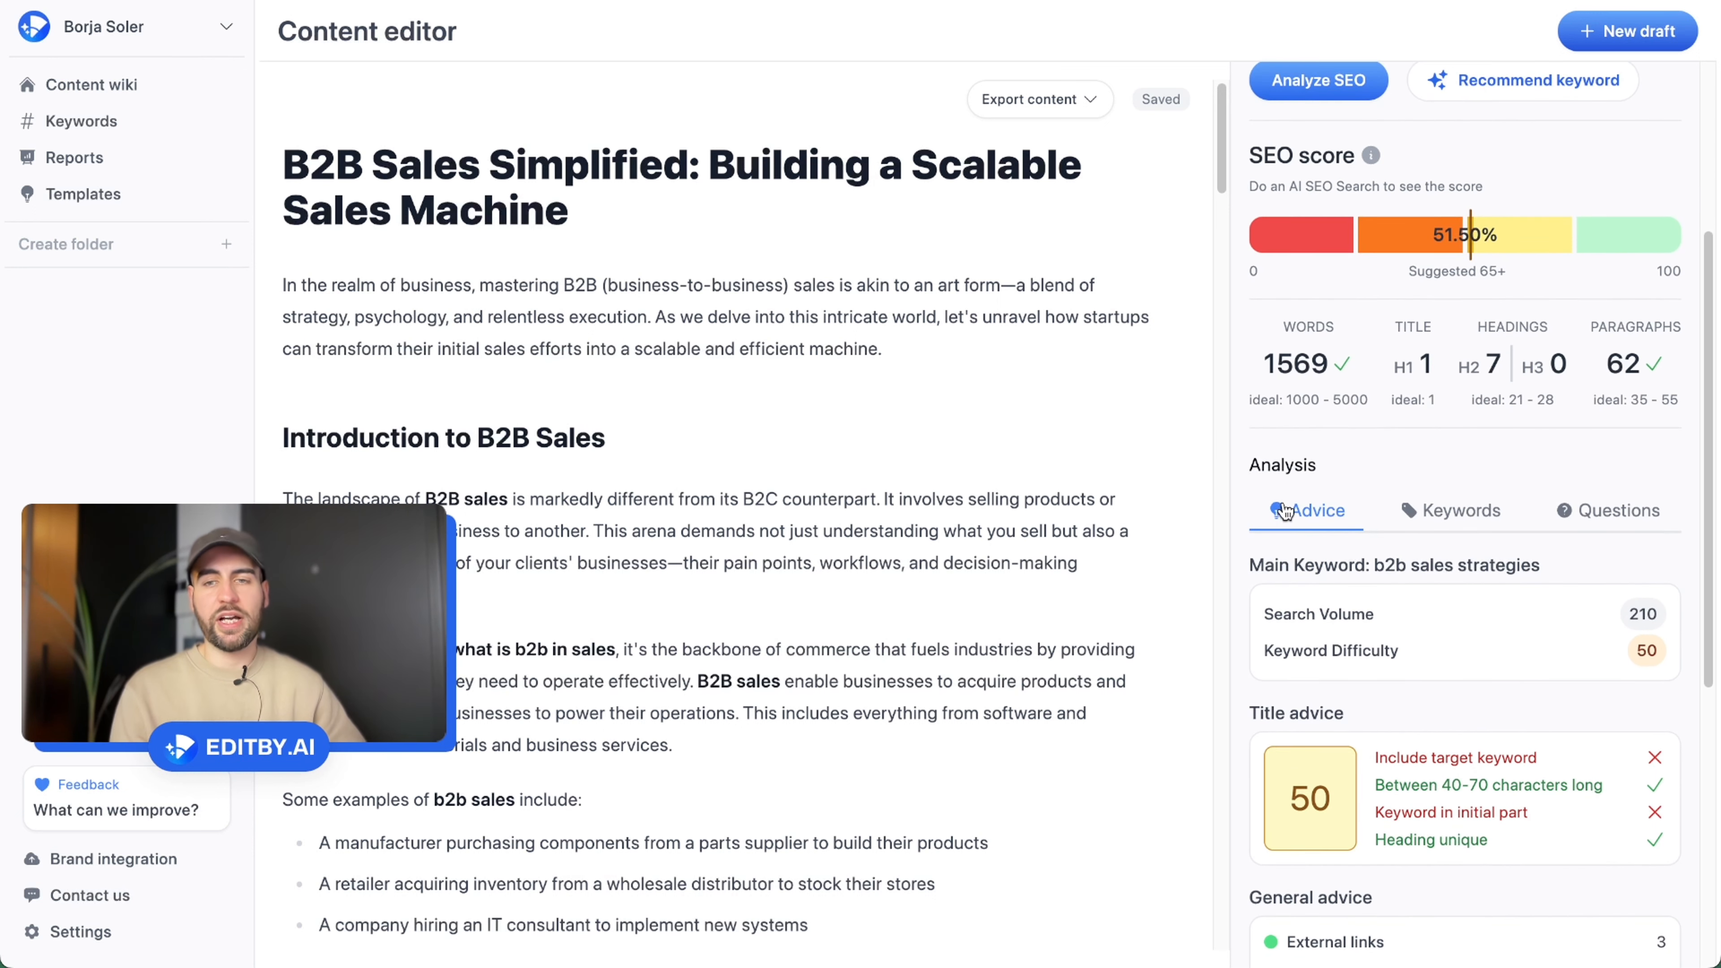
pyautogui.scroll(-3, 1406, 465)
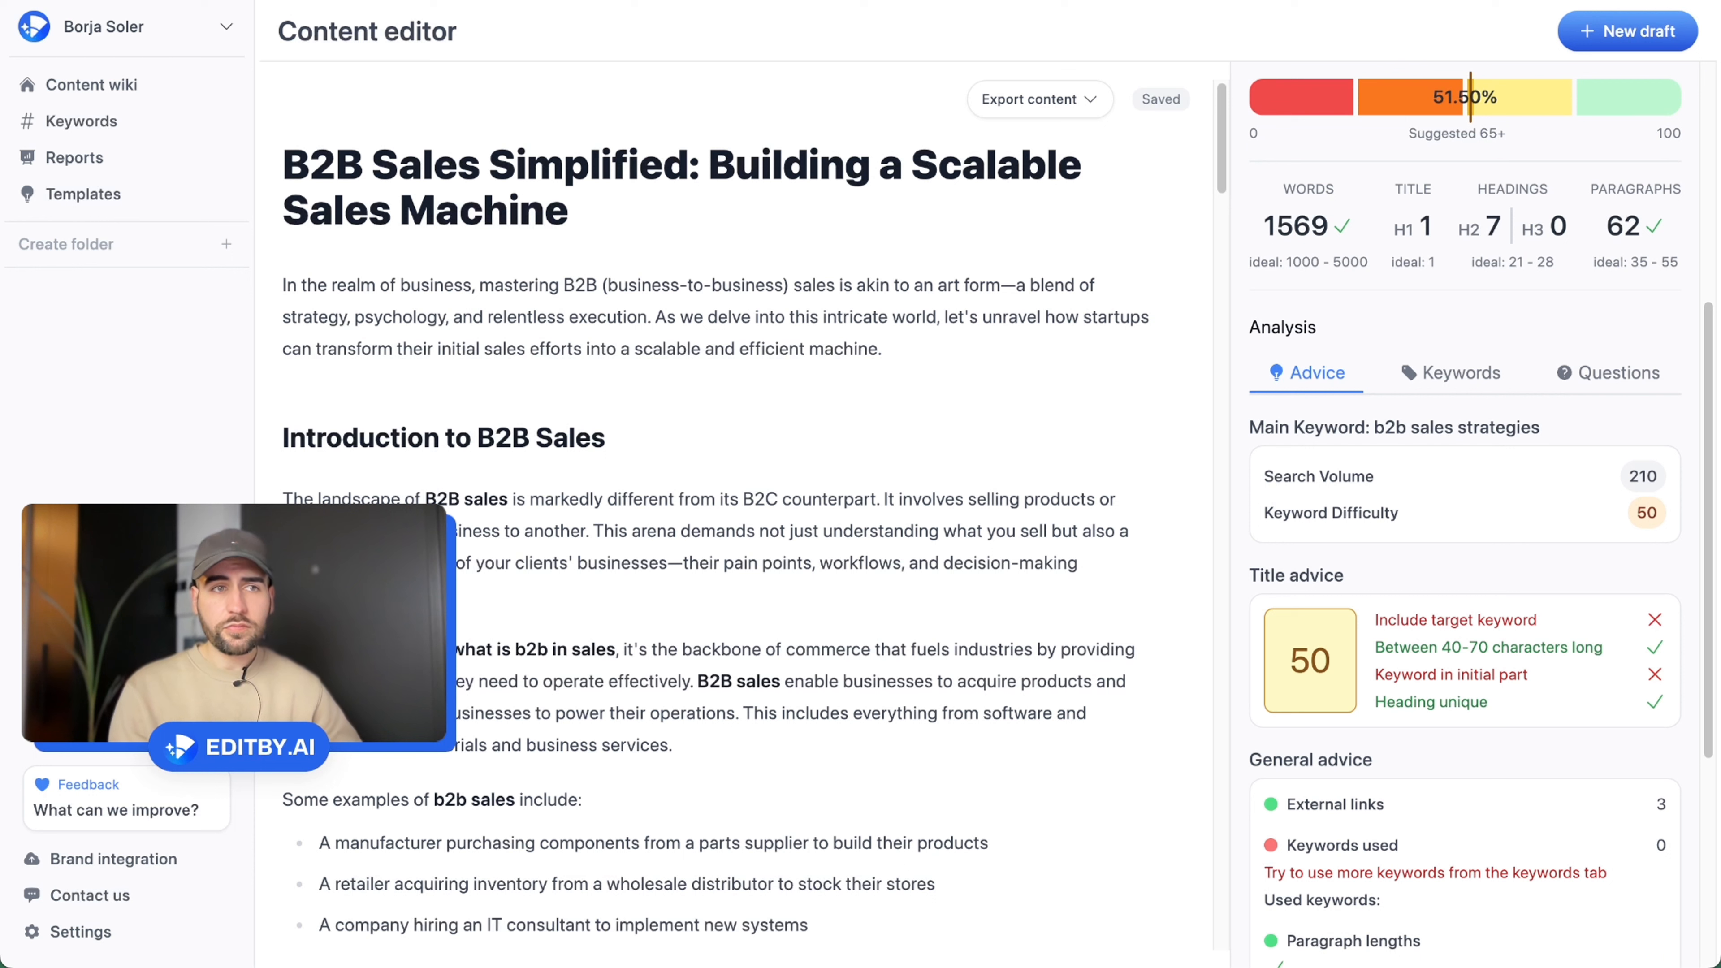
pyautogui.moveTo(1253, 493); pyautogui.dragTo(1666, 497)
pyautogui.moveTo(1367, 447); pyautogui.dragTo(1542, 449)
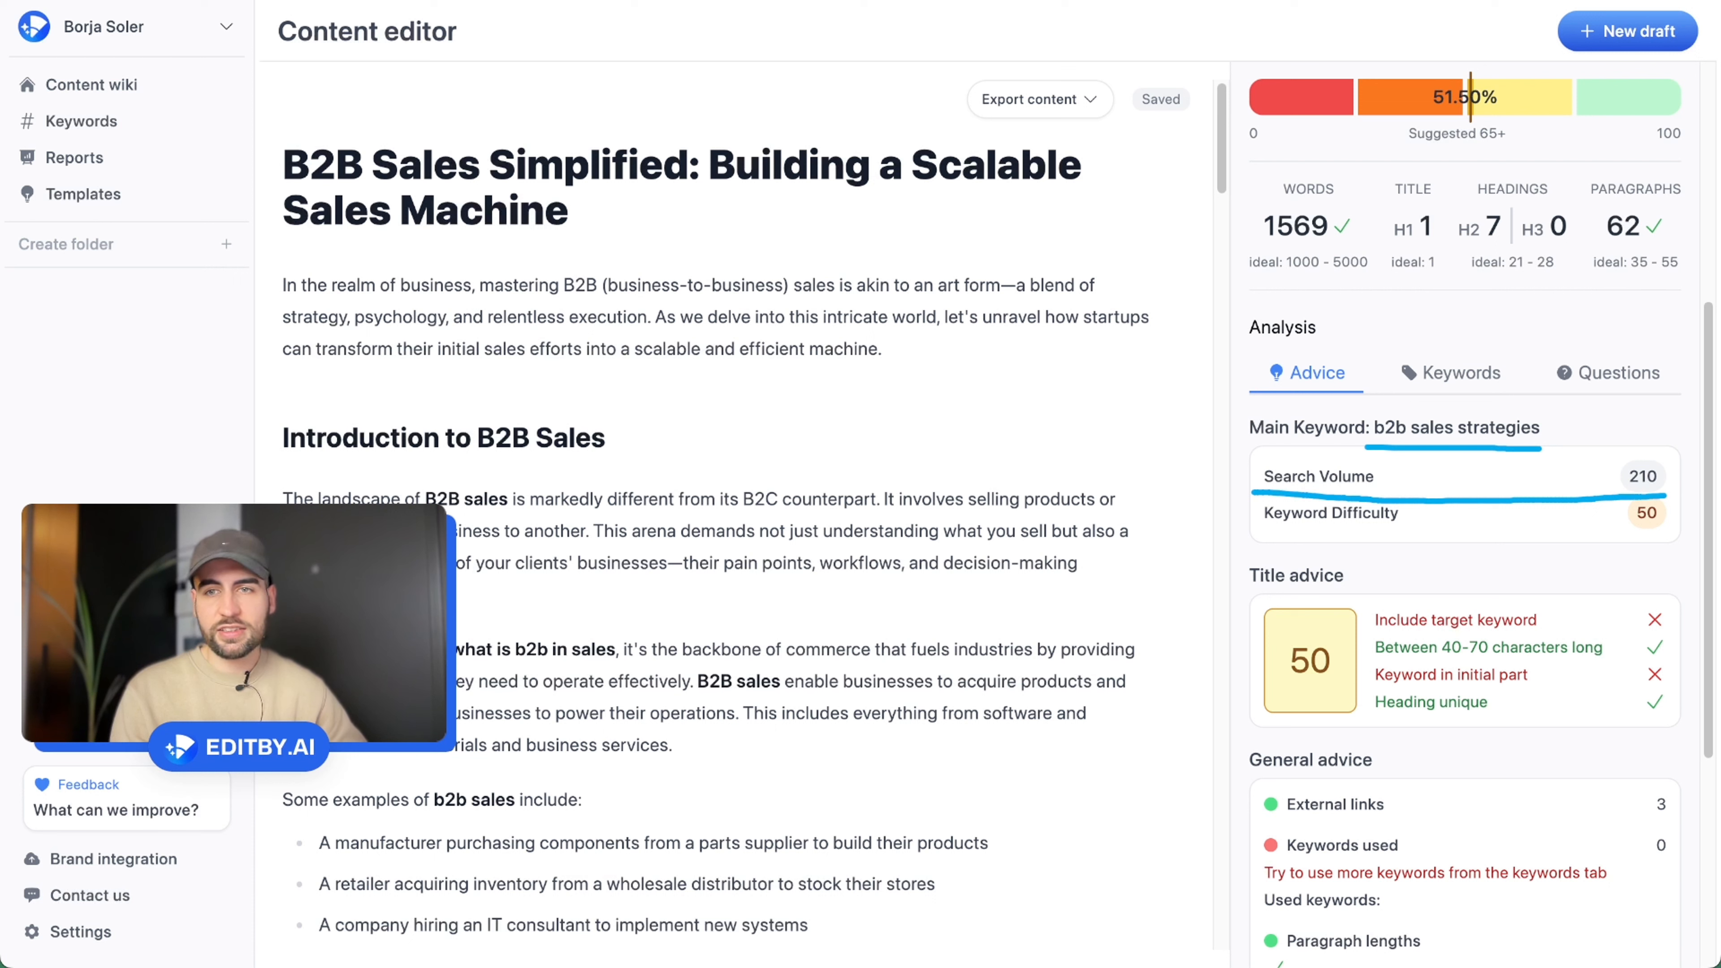
pyautogui.moveTo(1627, 537); pyautogui.dragTo(1707, 537)
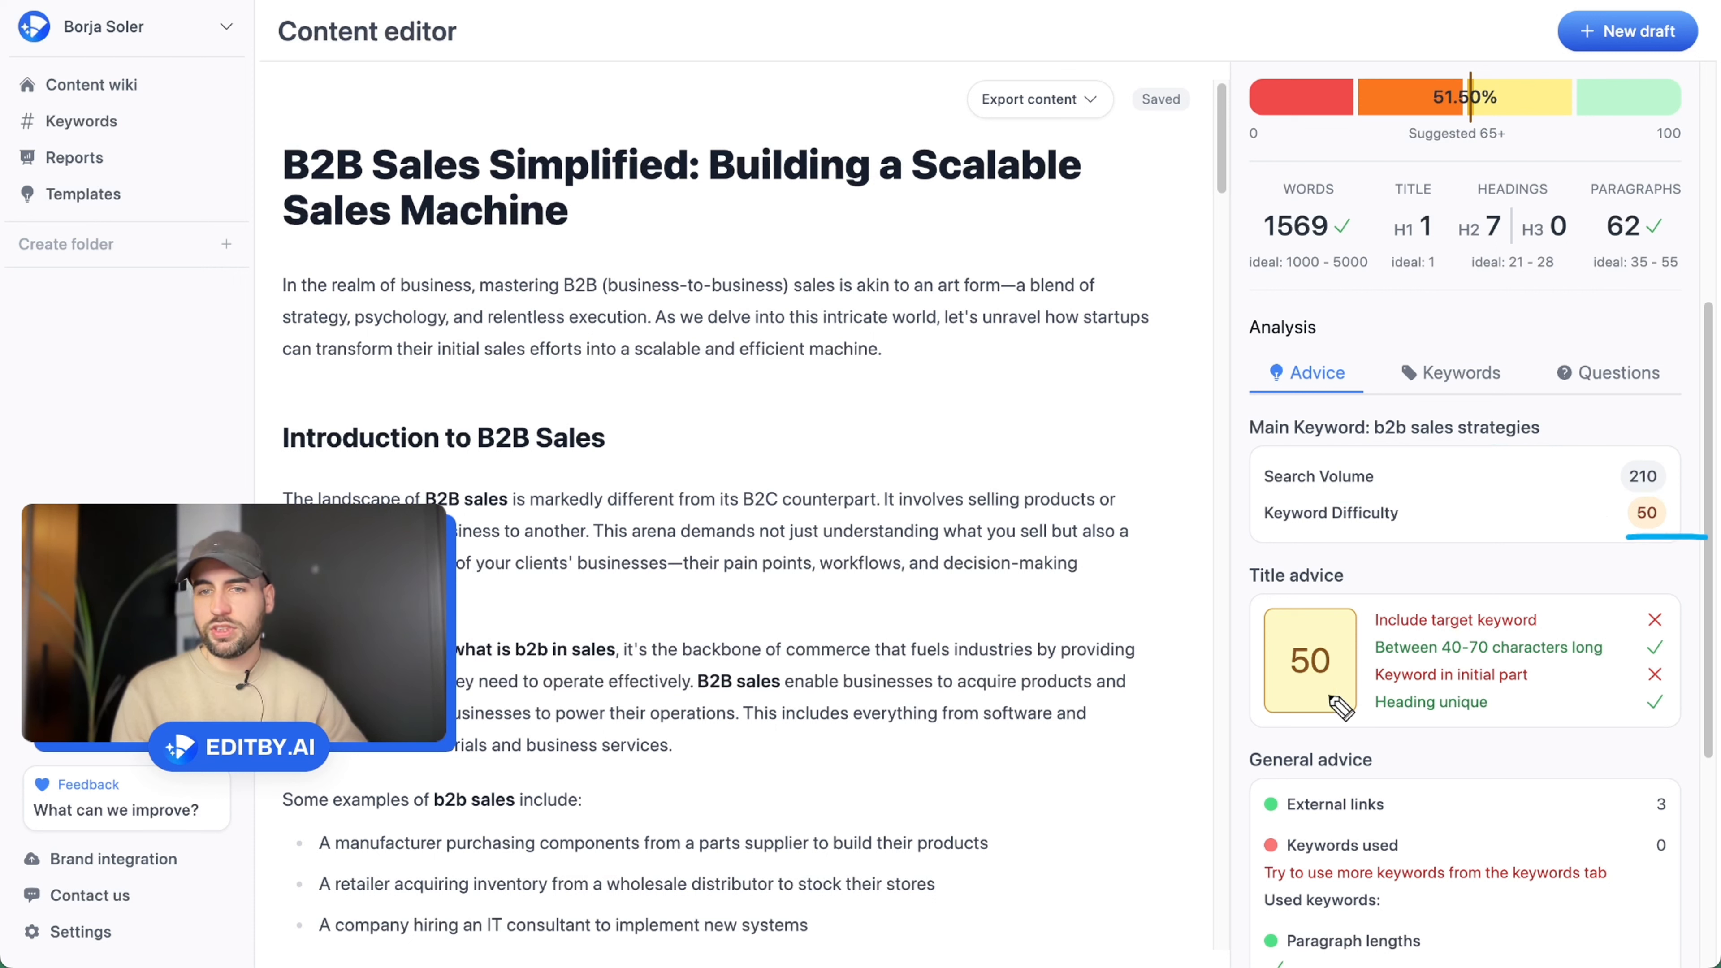
pyautogui.moveTo(1041, 487)
pyautogui.mouseDown()
pyautogui.moveTo(1244, 561)
pyautogui.moveTo(1237, 542)
pyautogui.moveTo(1220, 570)
pyautogui.moveTo(1233, 563)
pyautogui.mouseUp()
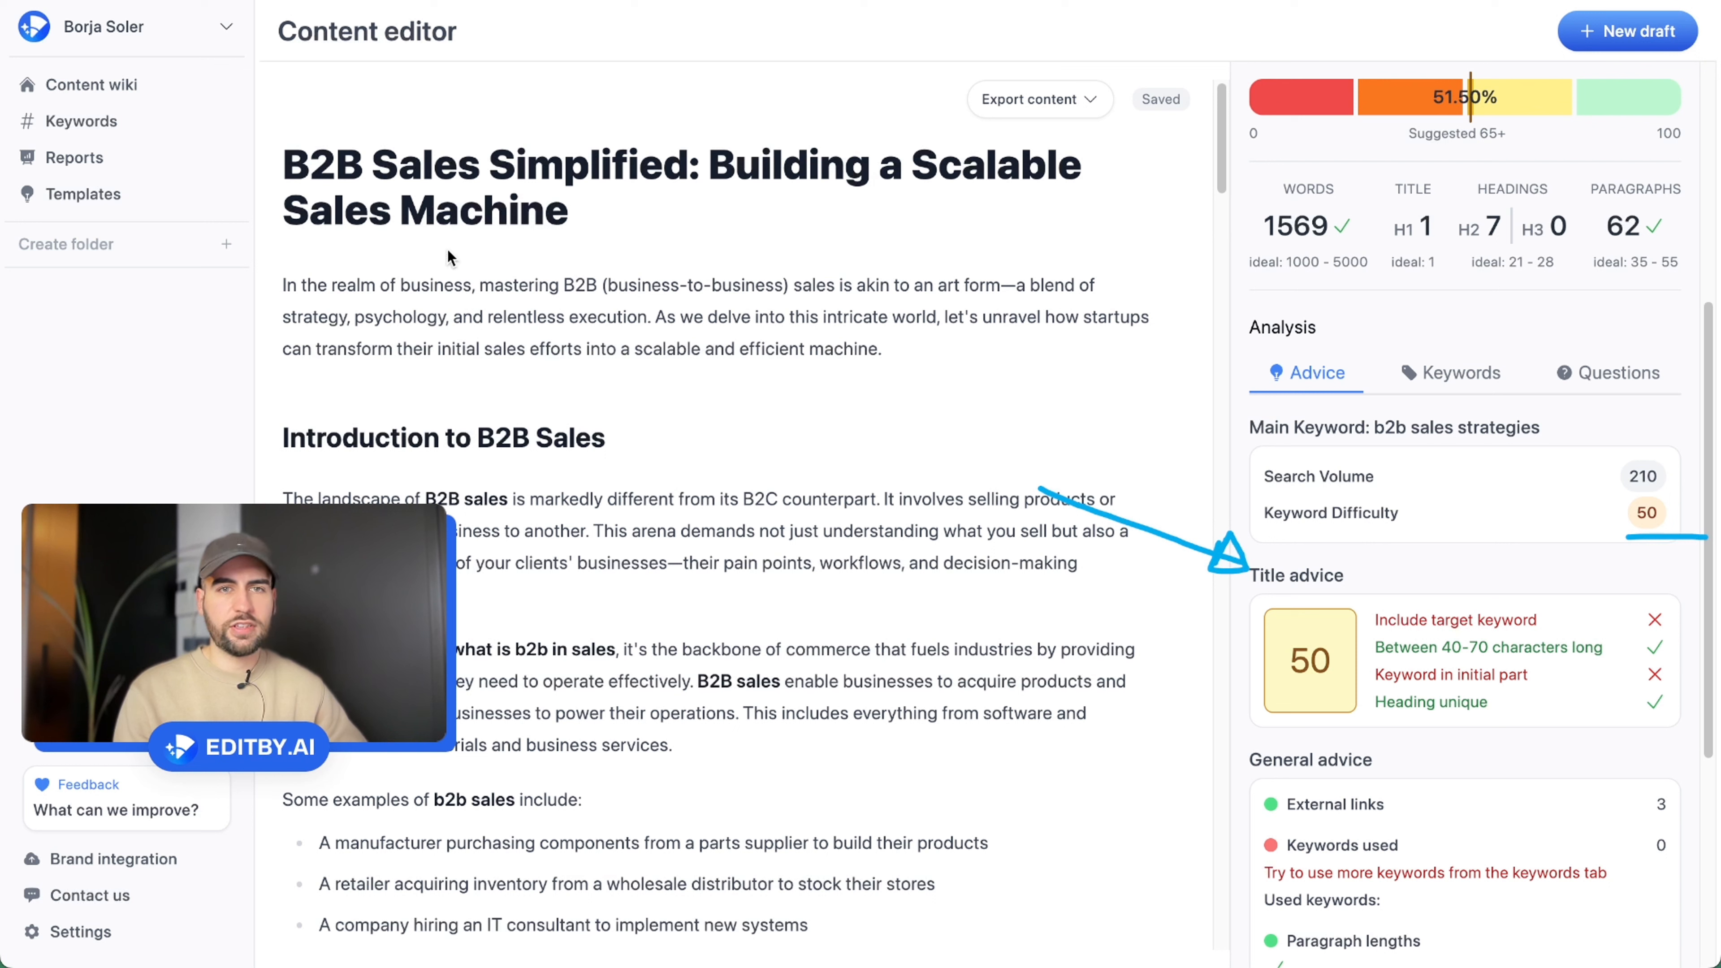
# Replace "Simplified" with "Strategies" in the post's title so it begins "B2B Sales Strategies:"
pyautogui.doubleClick(553, 169)
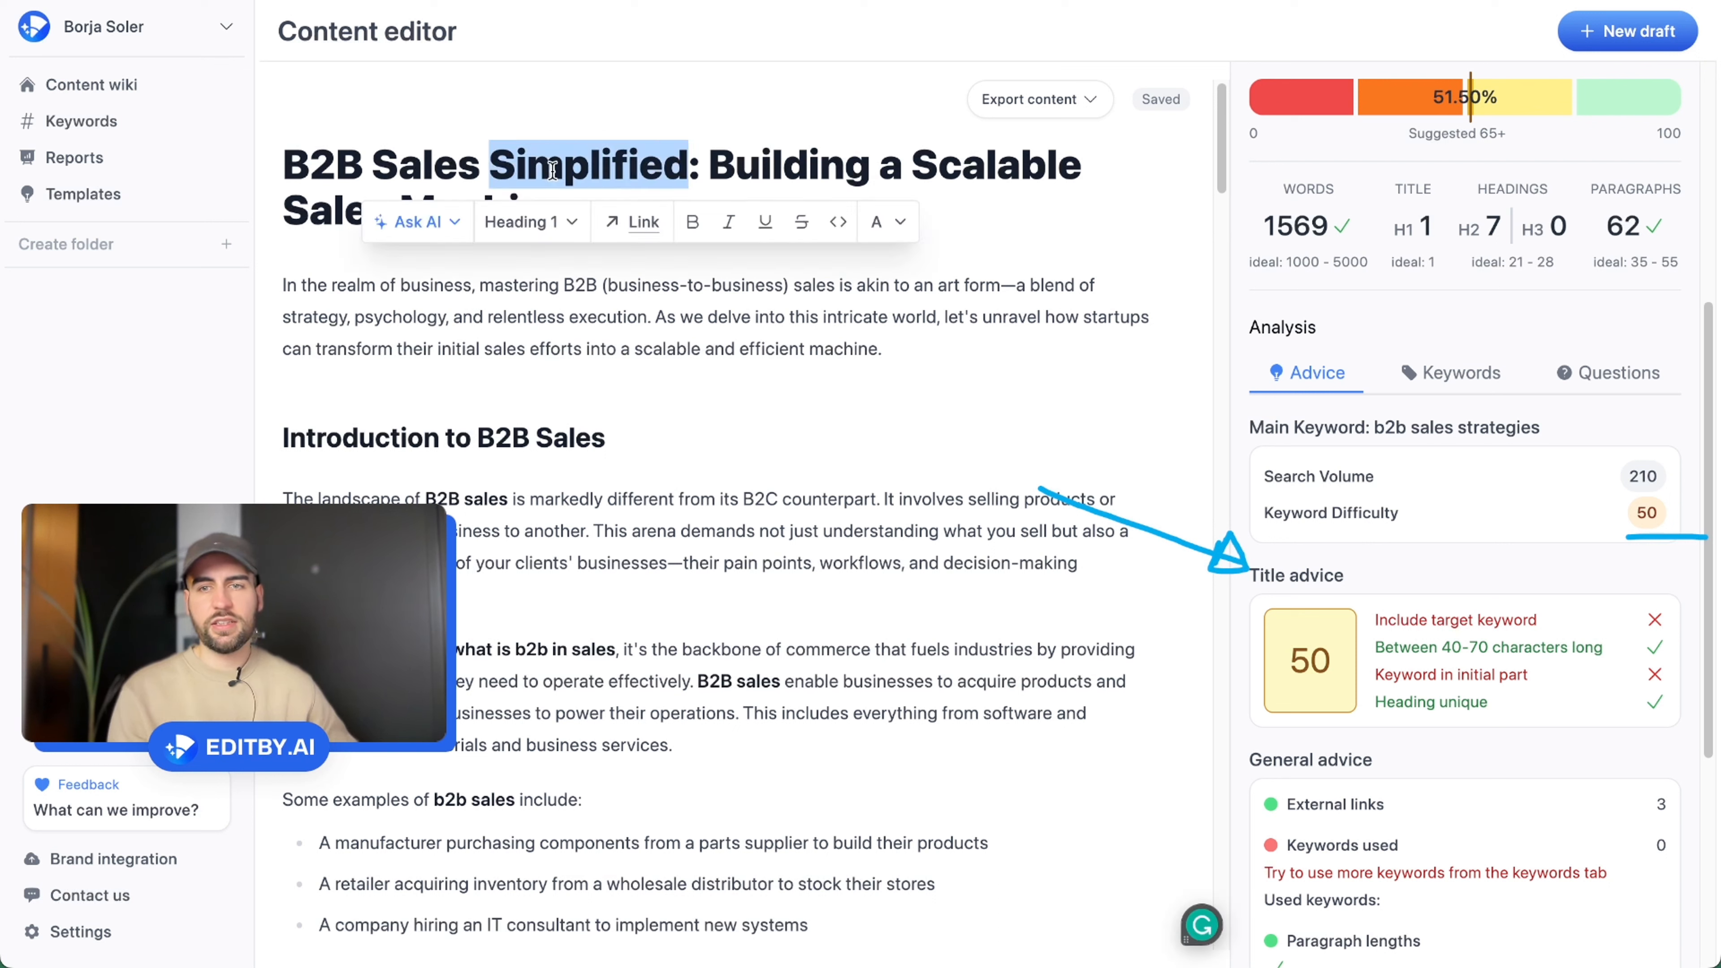
pyautogui.press('BackSpace')
pyautogui.press('BackSpace')
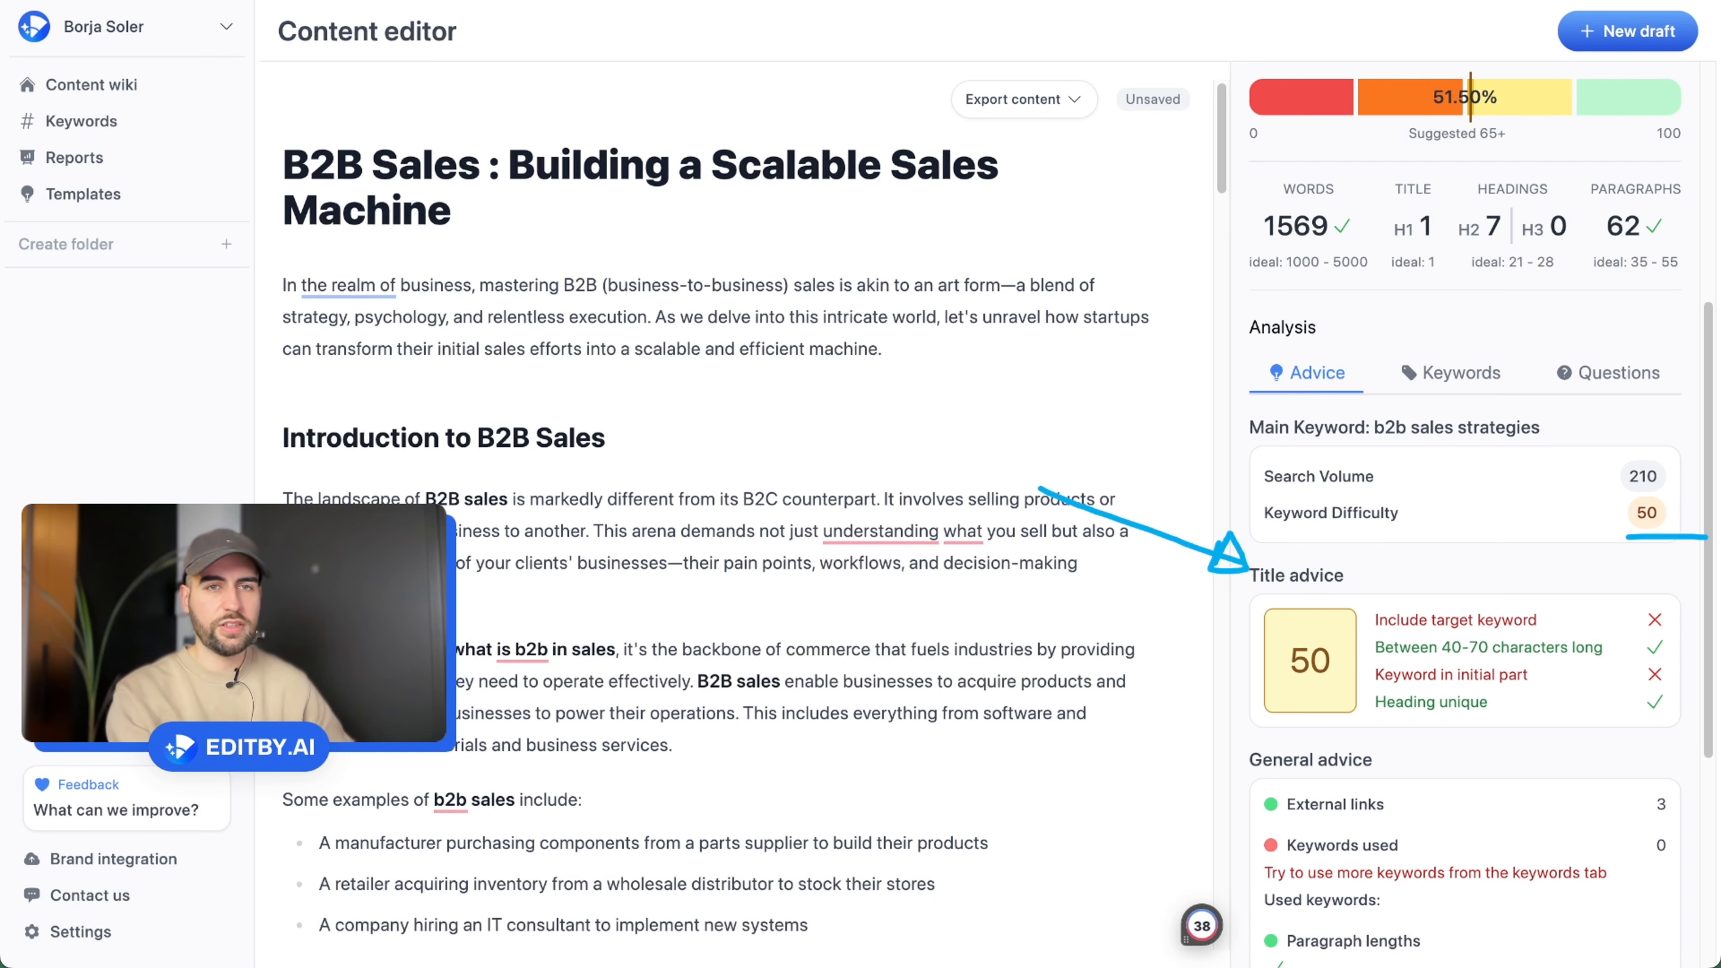
pyautogui.write('Strategies')
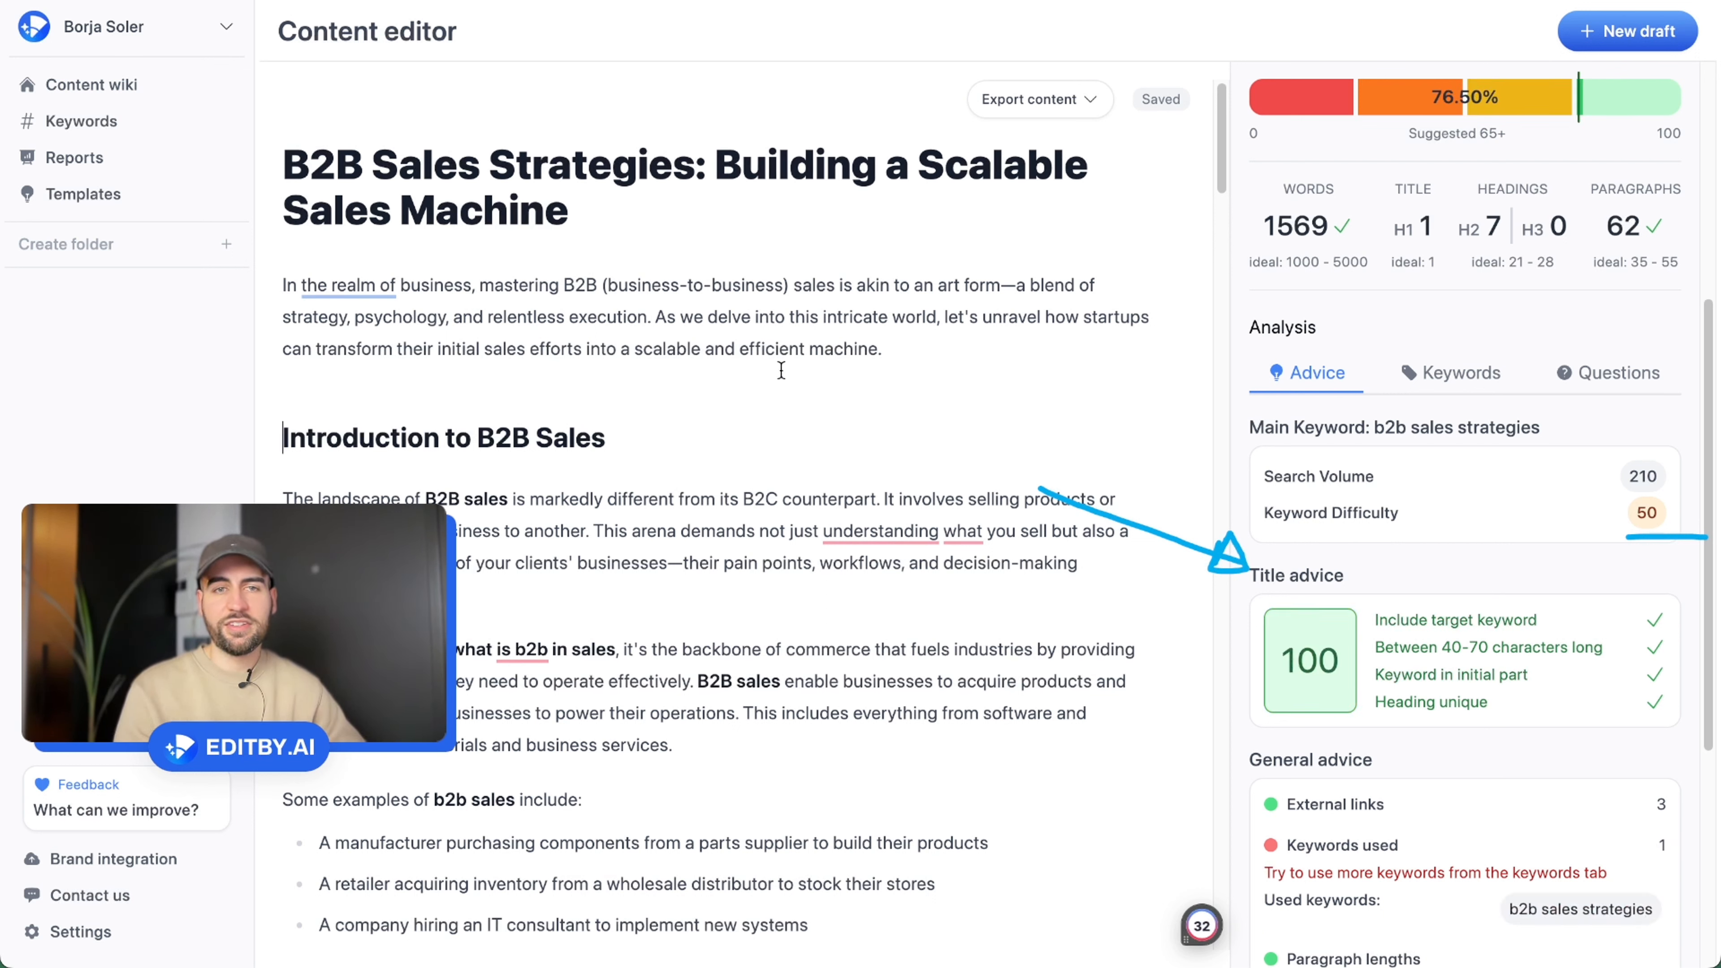
# Review the title advice and SEO score after the title edit, and read the general advice, especially on keywords used
pyautogui.doubleClick(1456, 623)
pyautogui.tripleClick(1455, 625)
pyautogui.click(1313, 697)
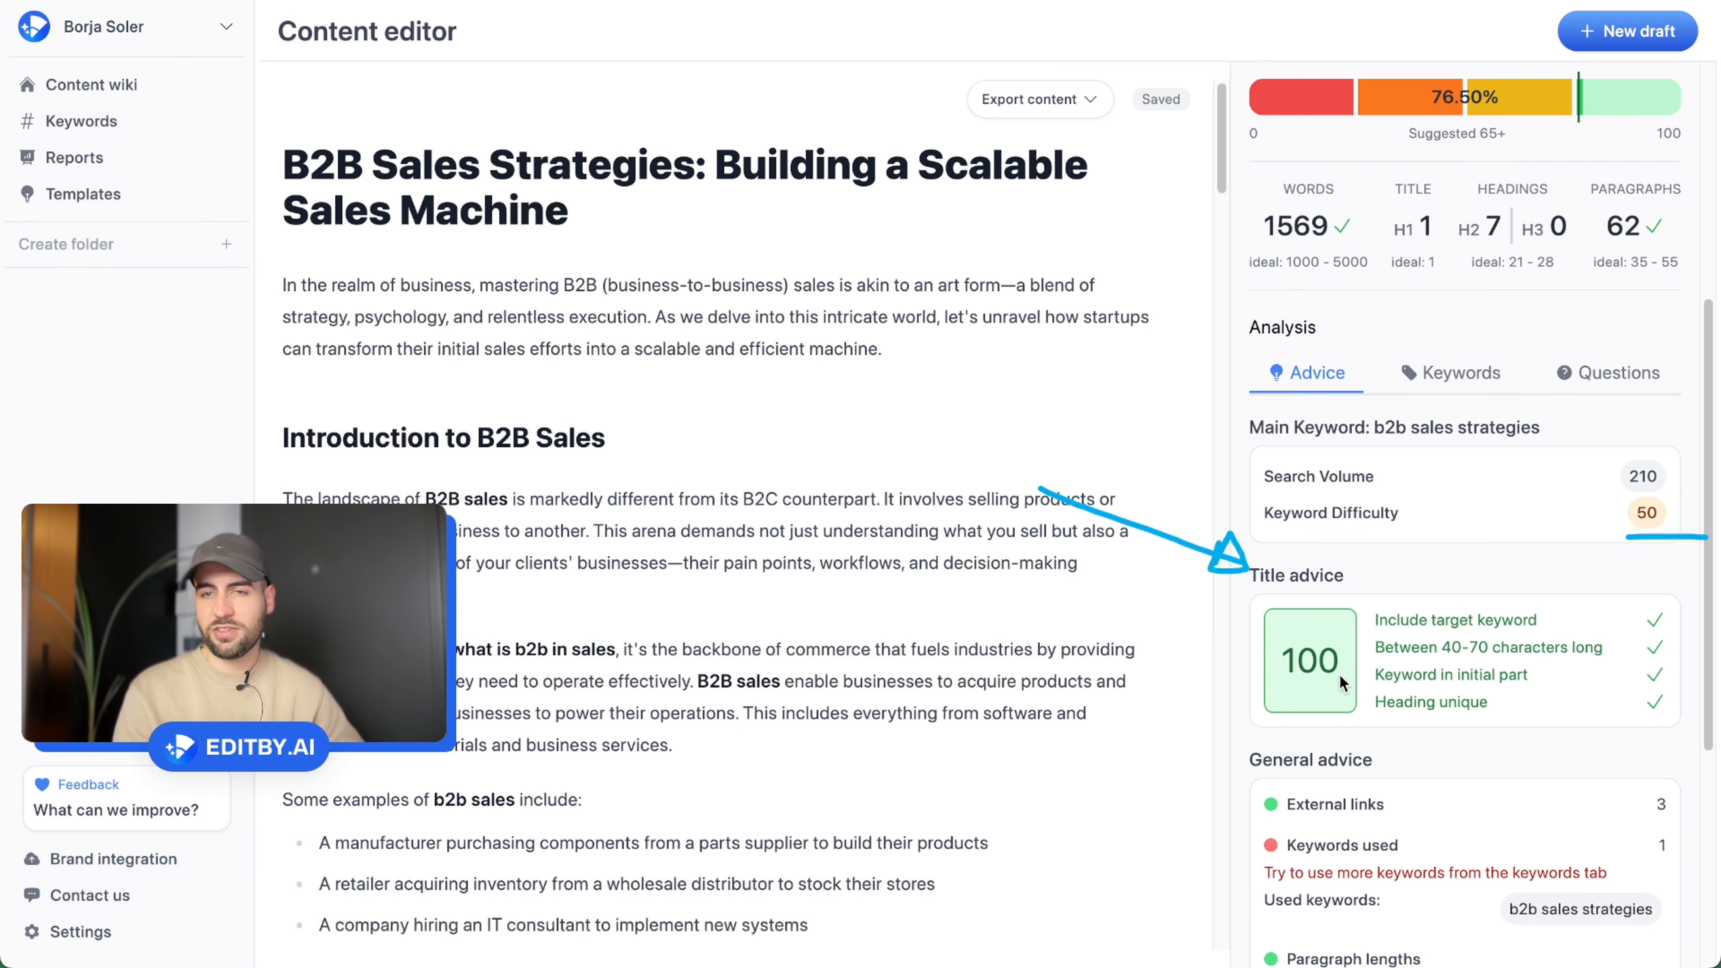
pyautogui.scroll(3, 1518, 203)
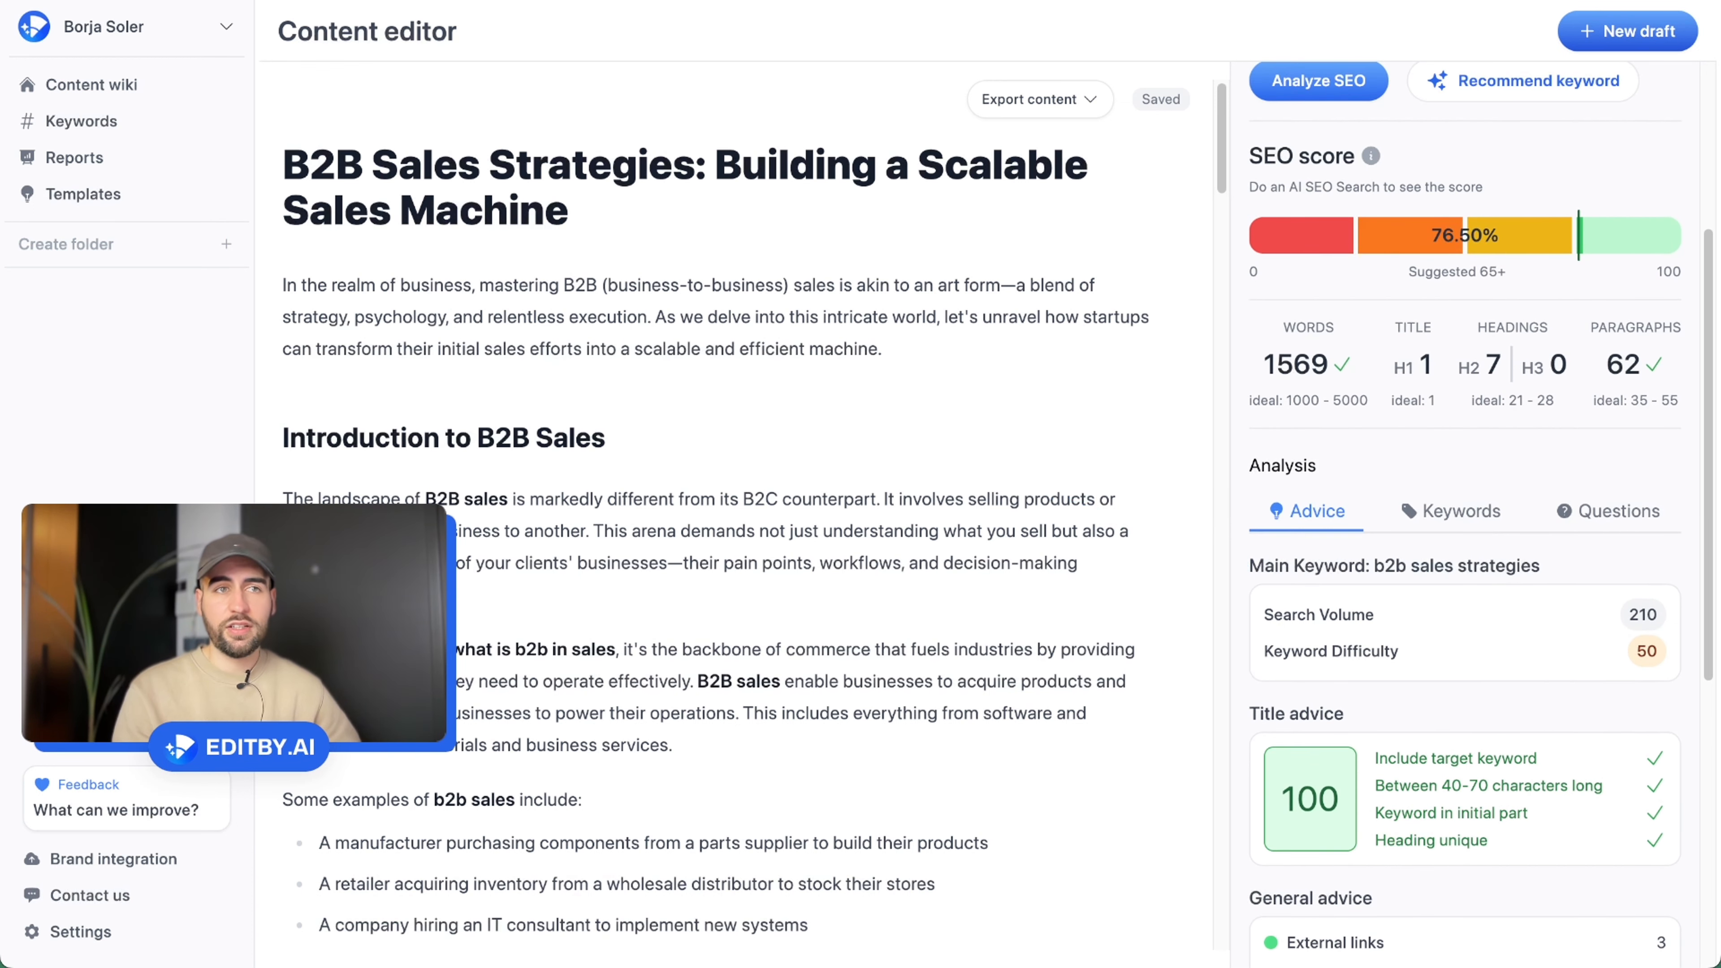
pyautogui.scroll(-3, 1287, 838)
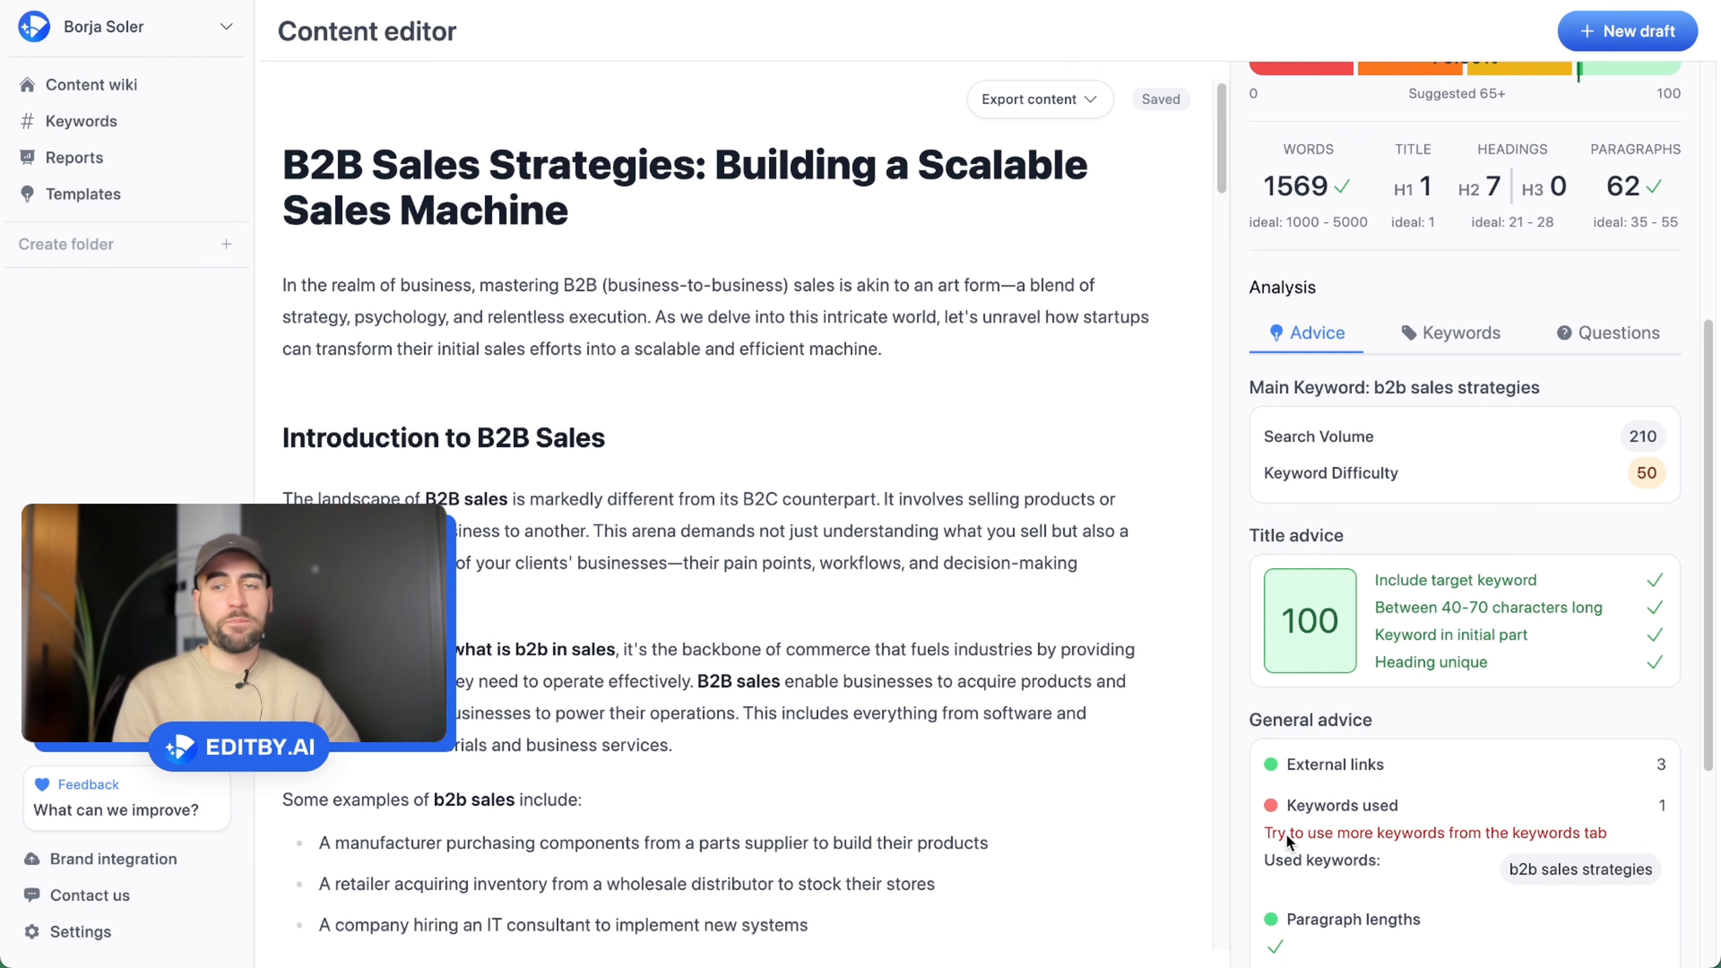
pyautogui.scroll(-1, 1287, 834)
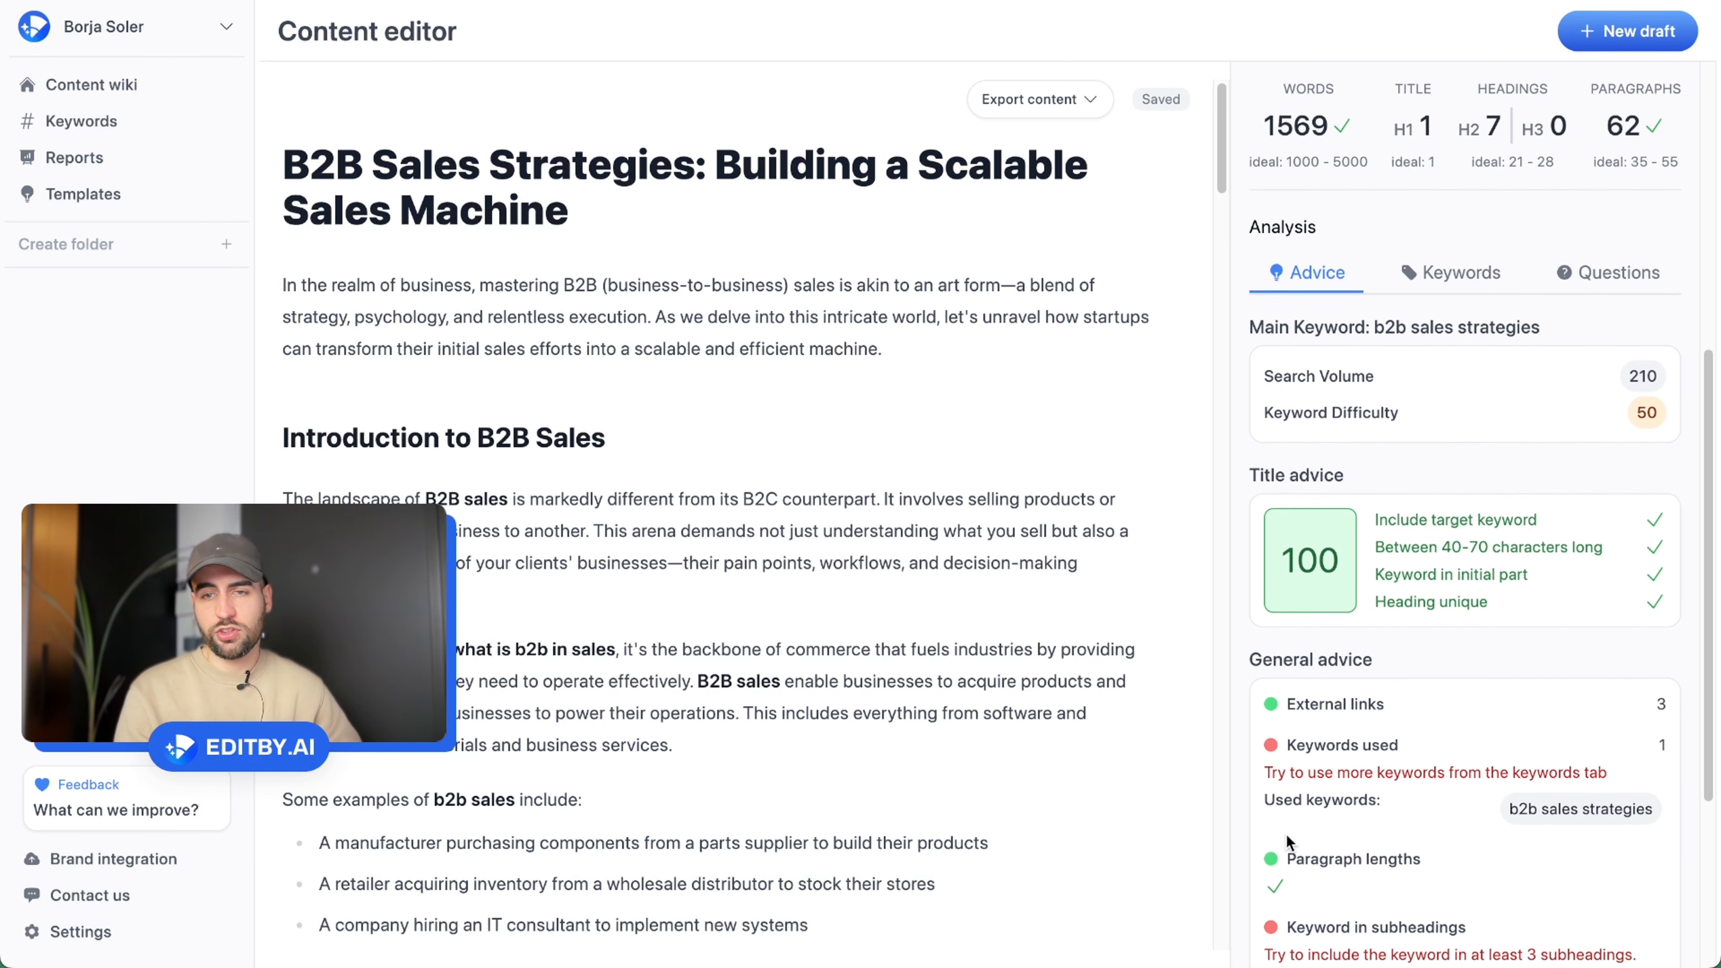
pyautogui.scroll(-4, 1287, 841)
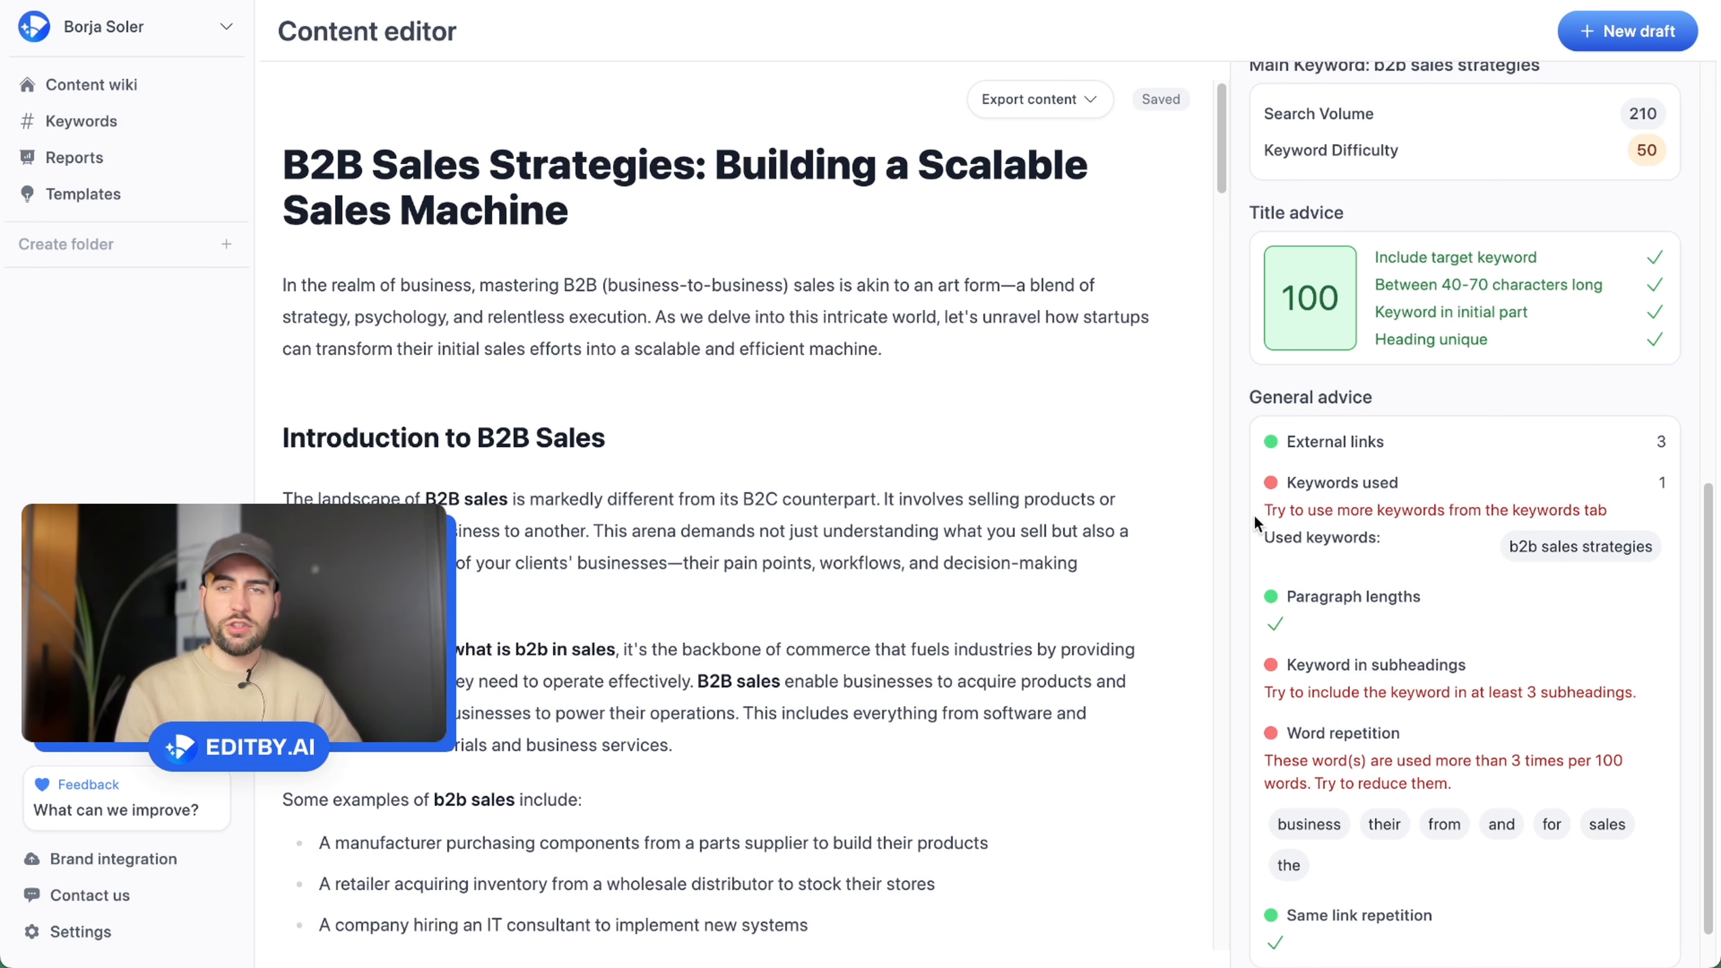
pyautogui.tripleClick(1579, 511)
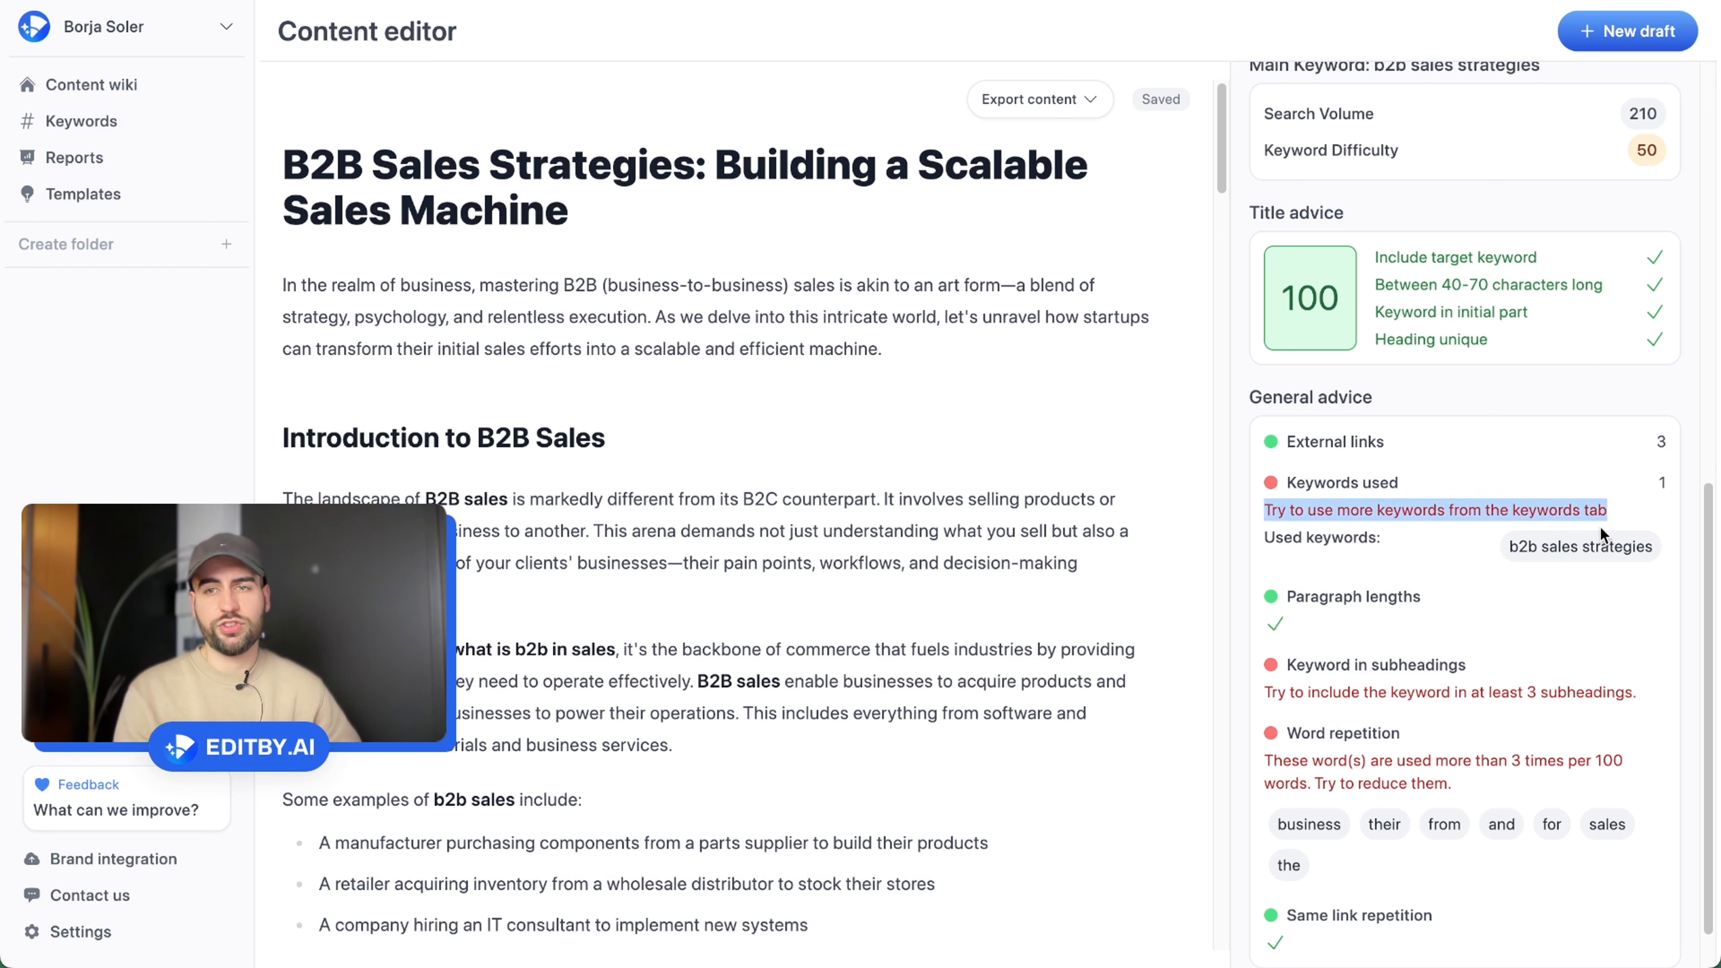
pyautogui.click(1529, 521)
pyautogui.moveTo(1620, 512); pyautogui.dragTo(1272, 516)
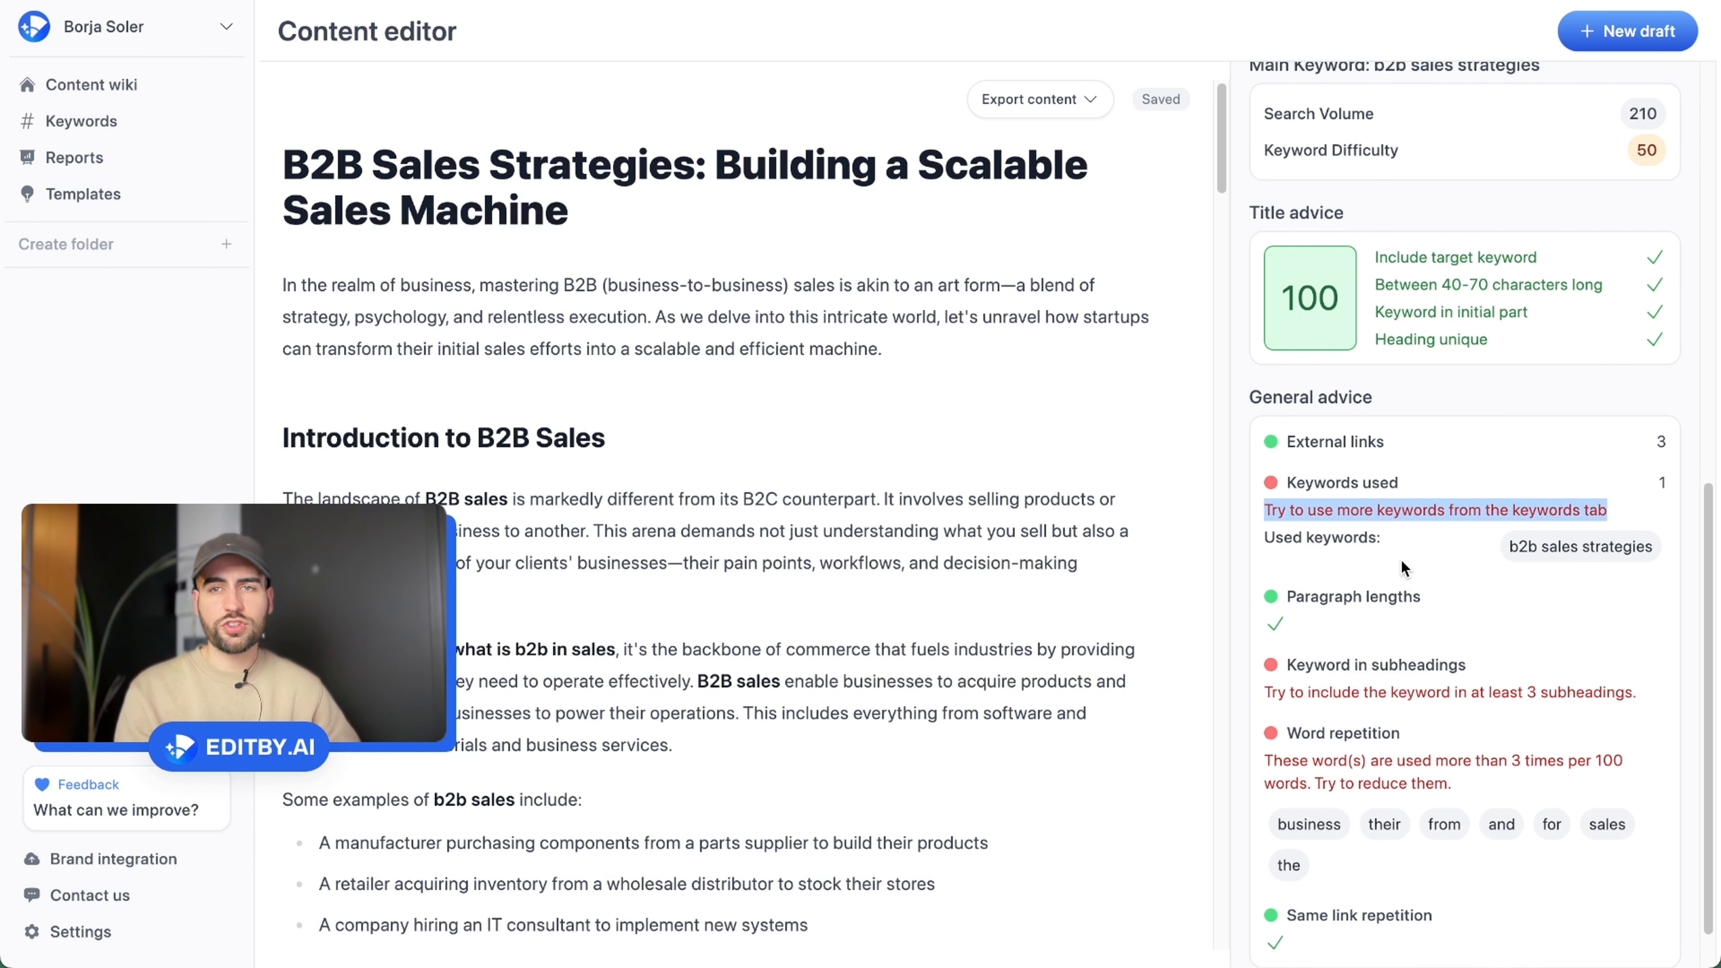
pyautogui.scroll(4, 1402, 560)
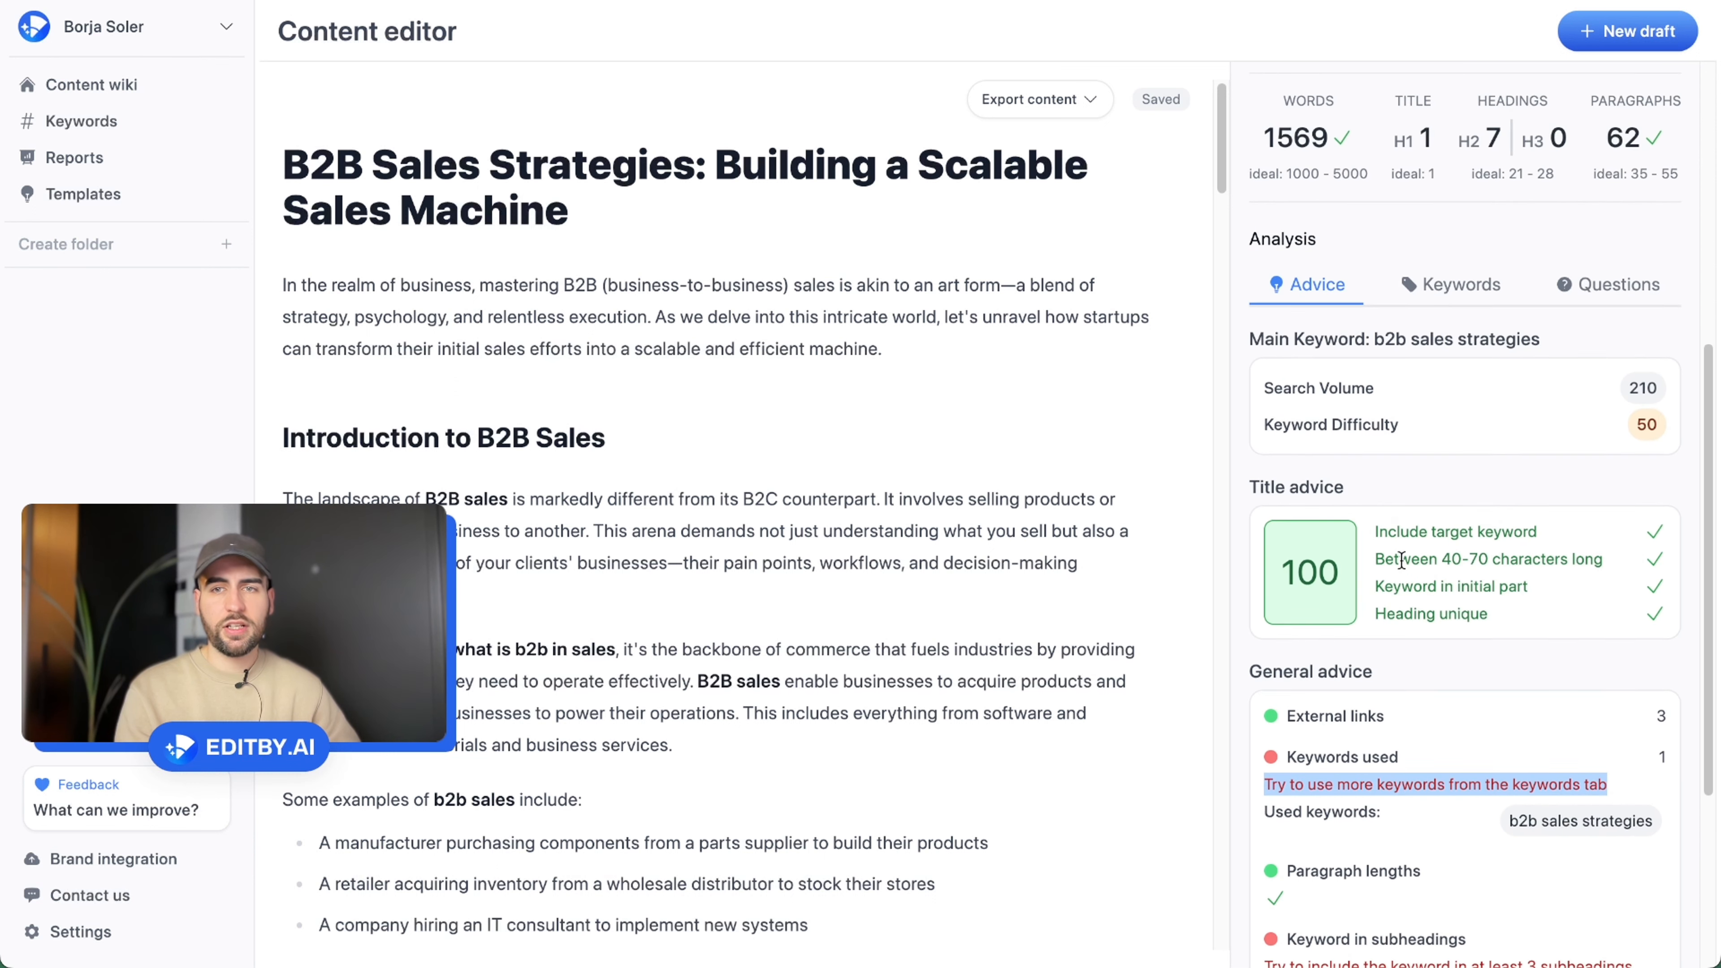
# Examine the recommended keywords and their occurrence in the text, including "b2b sales strategies" and "sales b2b strategies"
pyautogui.click(1462, 290)
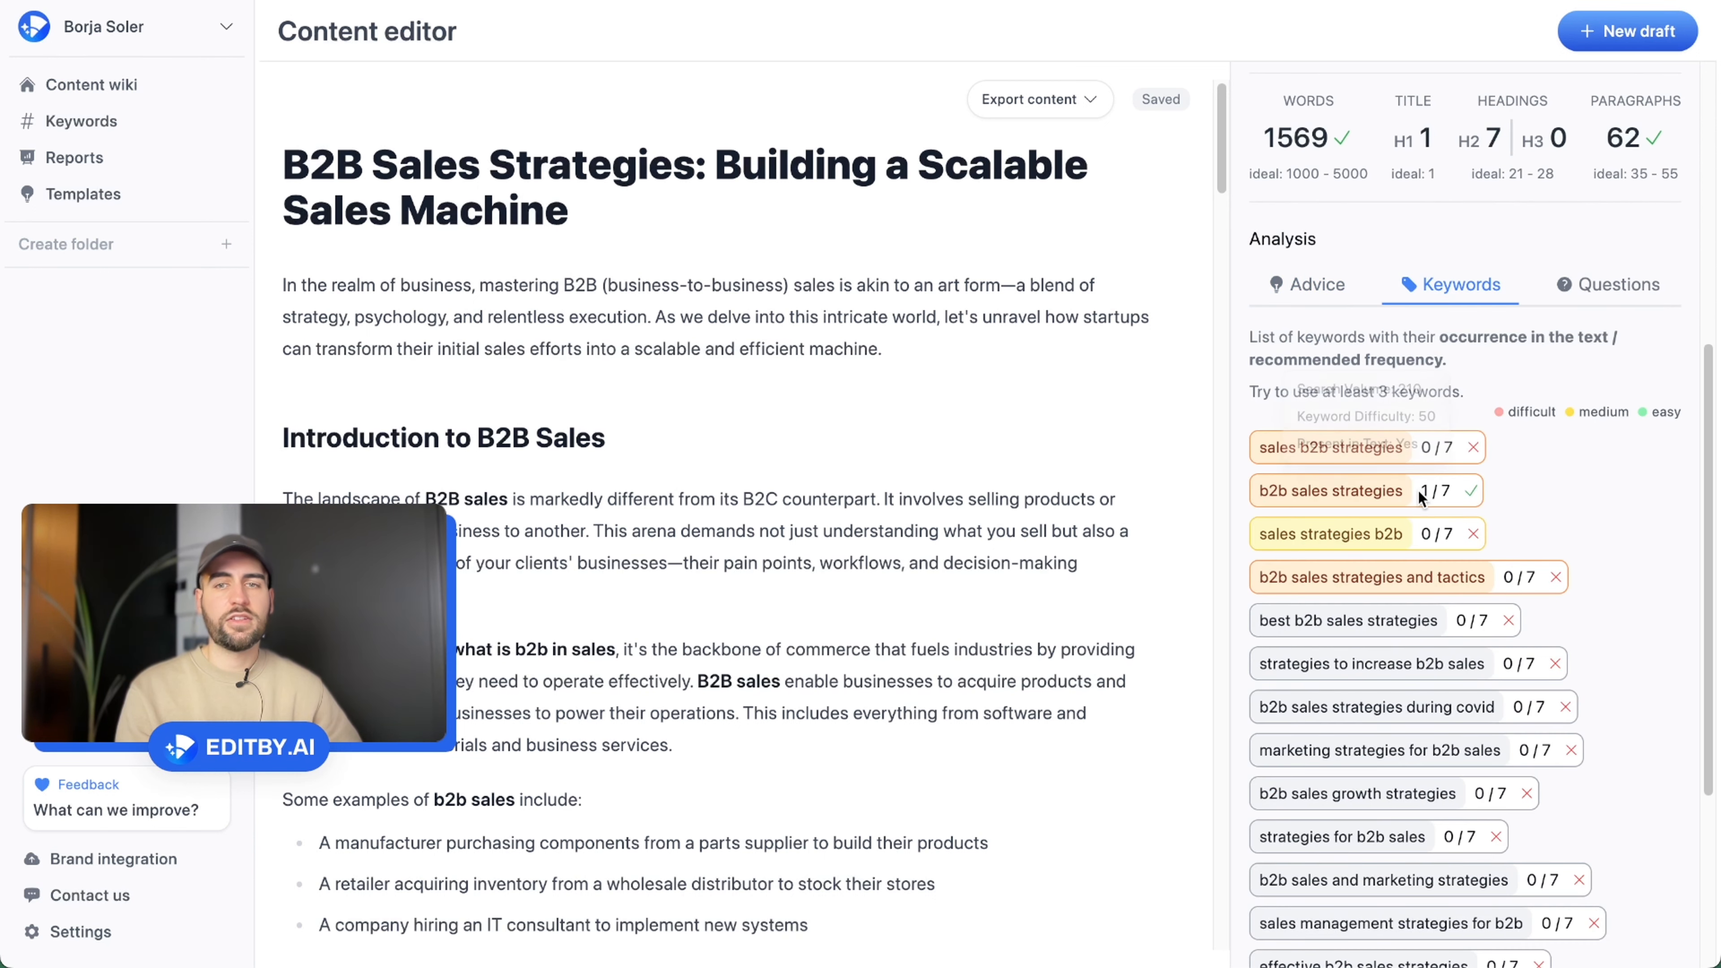
pyautogui.moveTo(1262, 498); pyautogui.dragTo(1397, 499)
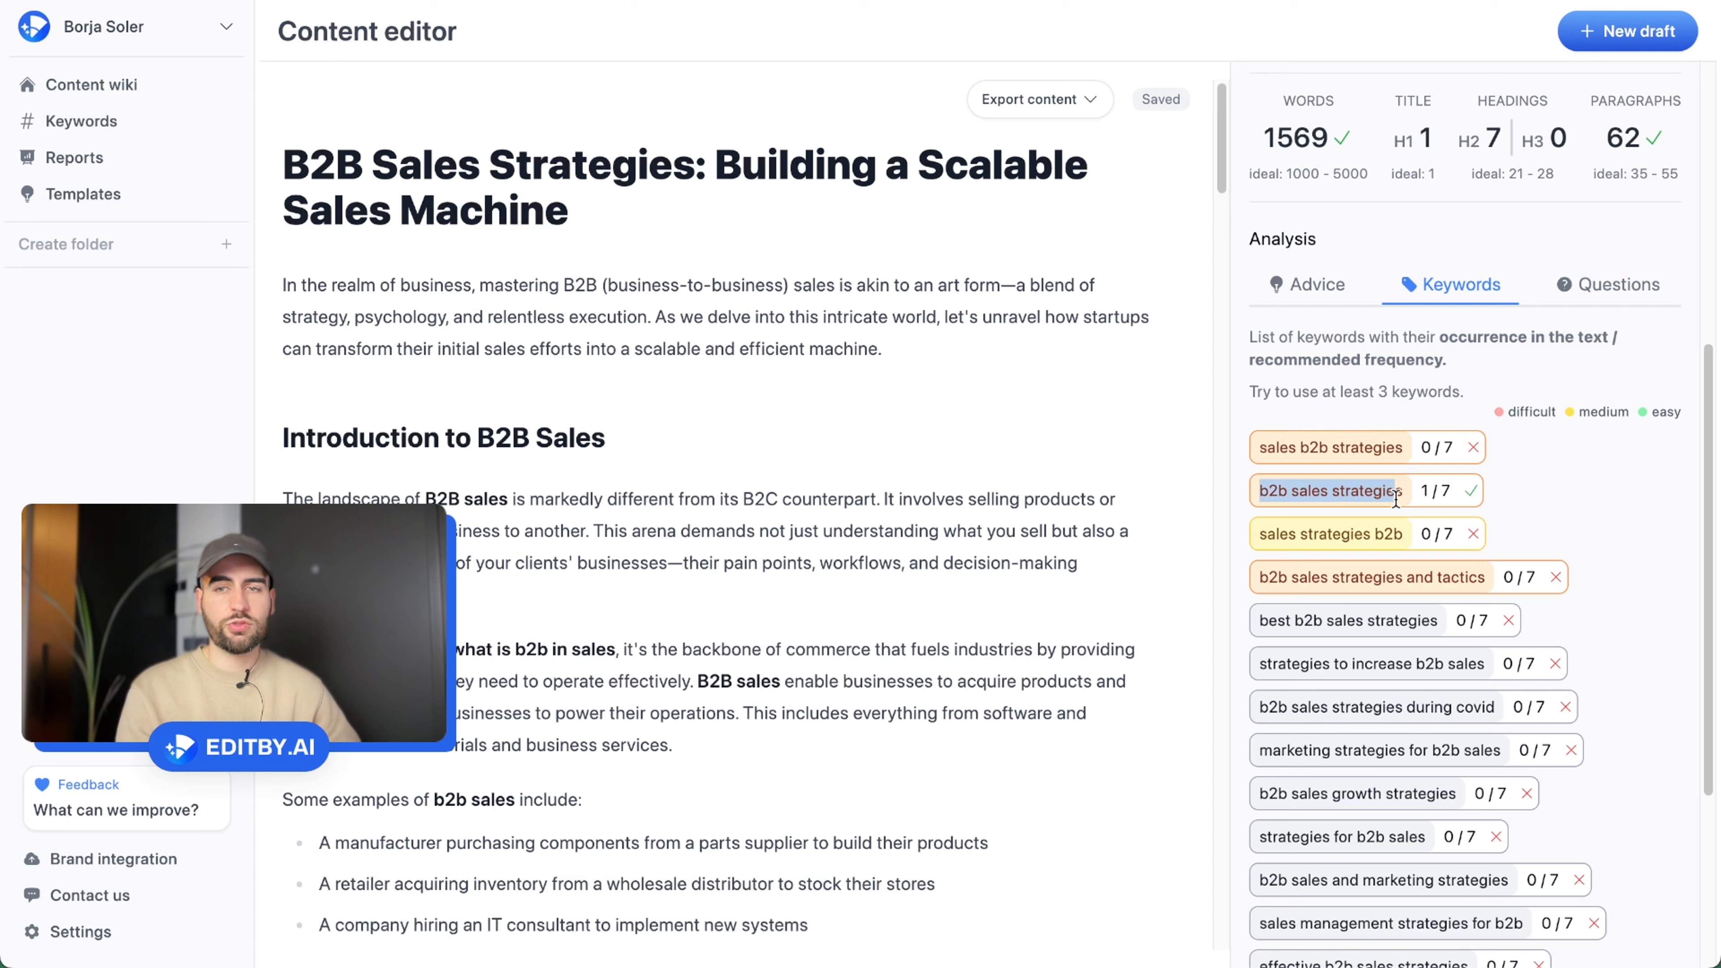
pyautogui.click(1565, 494)
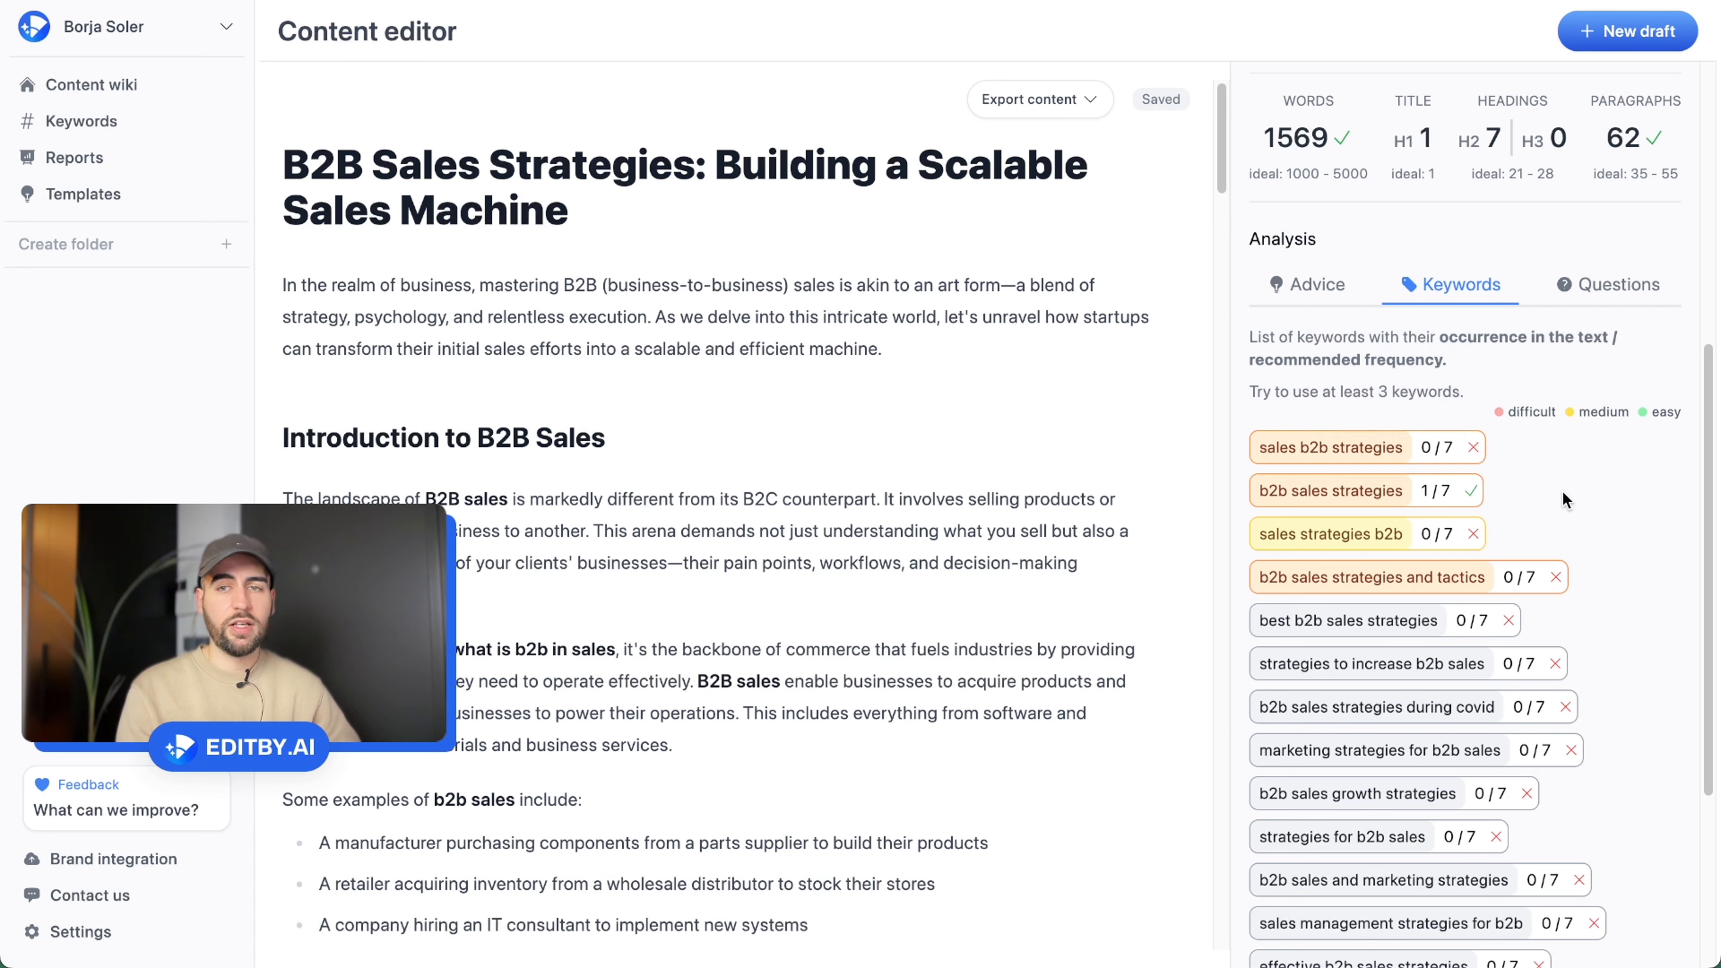
pyautogui.moveTo(1321, 455)
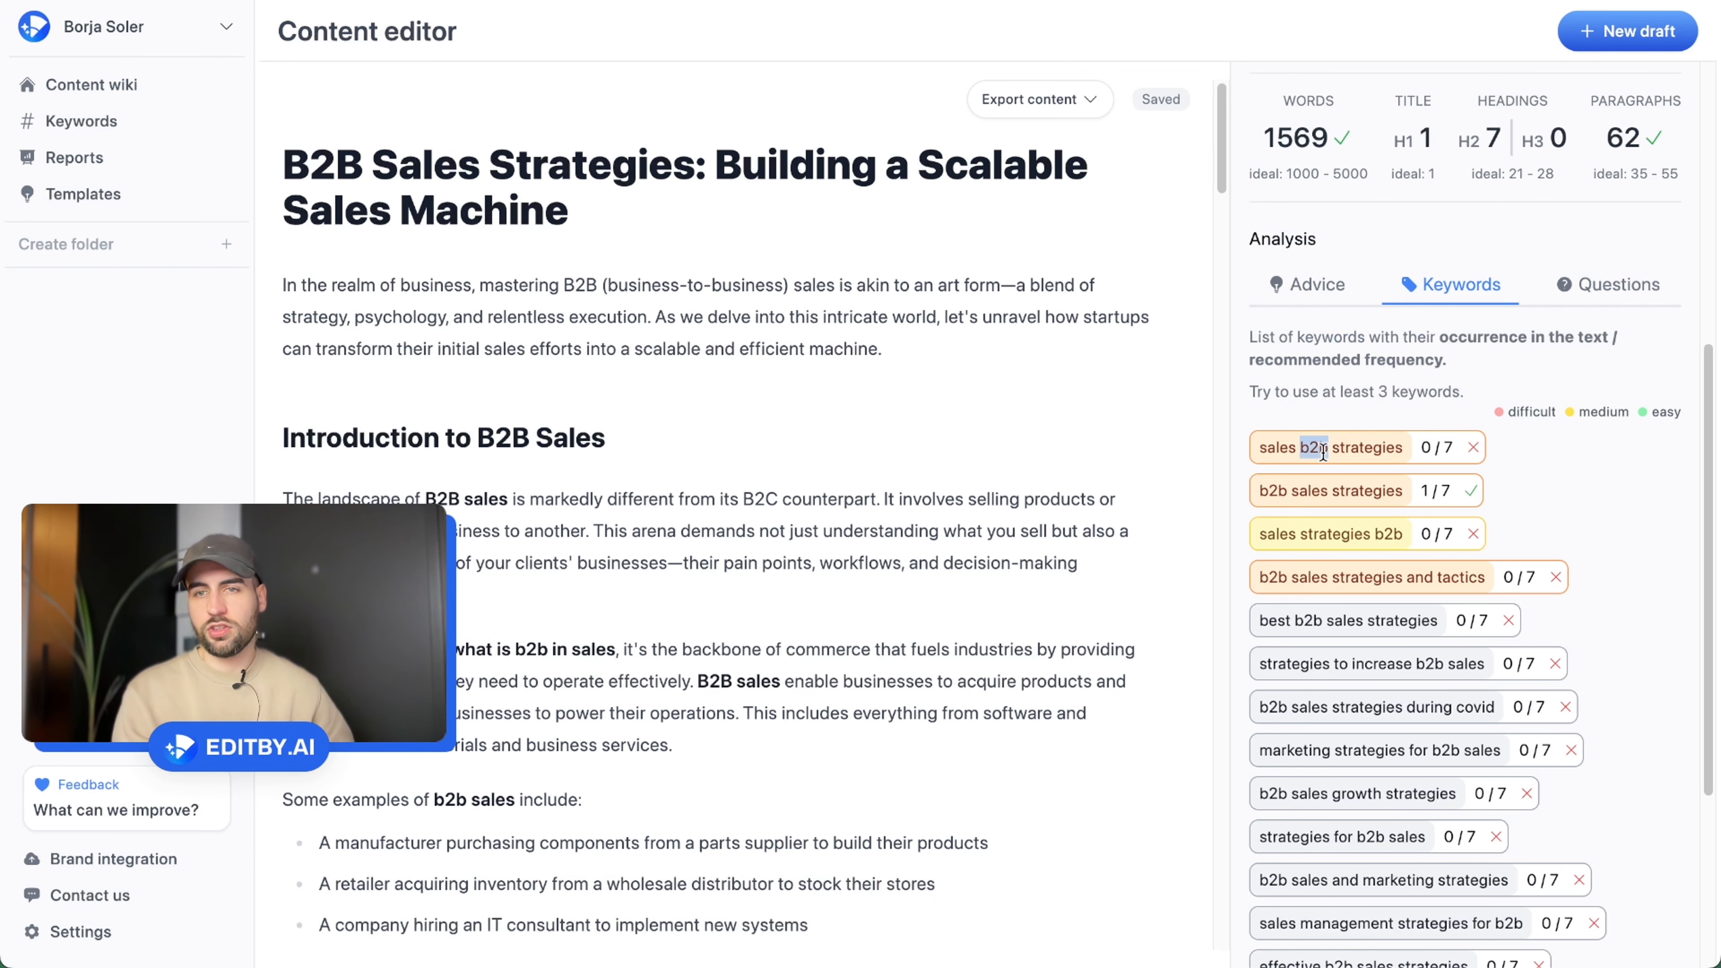
pyautogui.tripleClick(1323, 447)
pyautogui.click(889, 478)
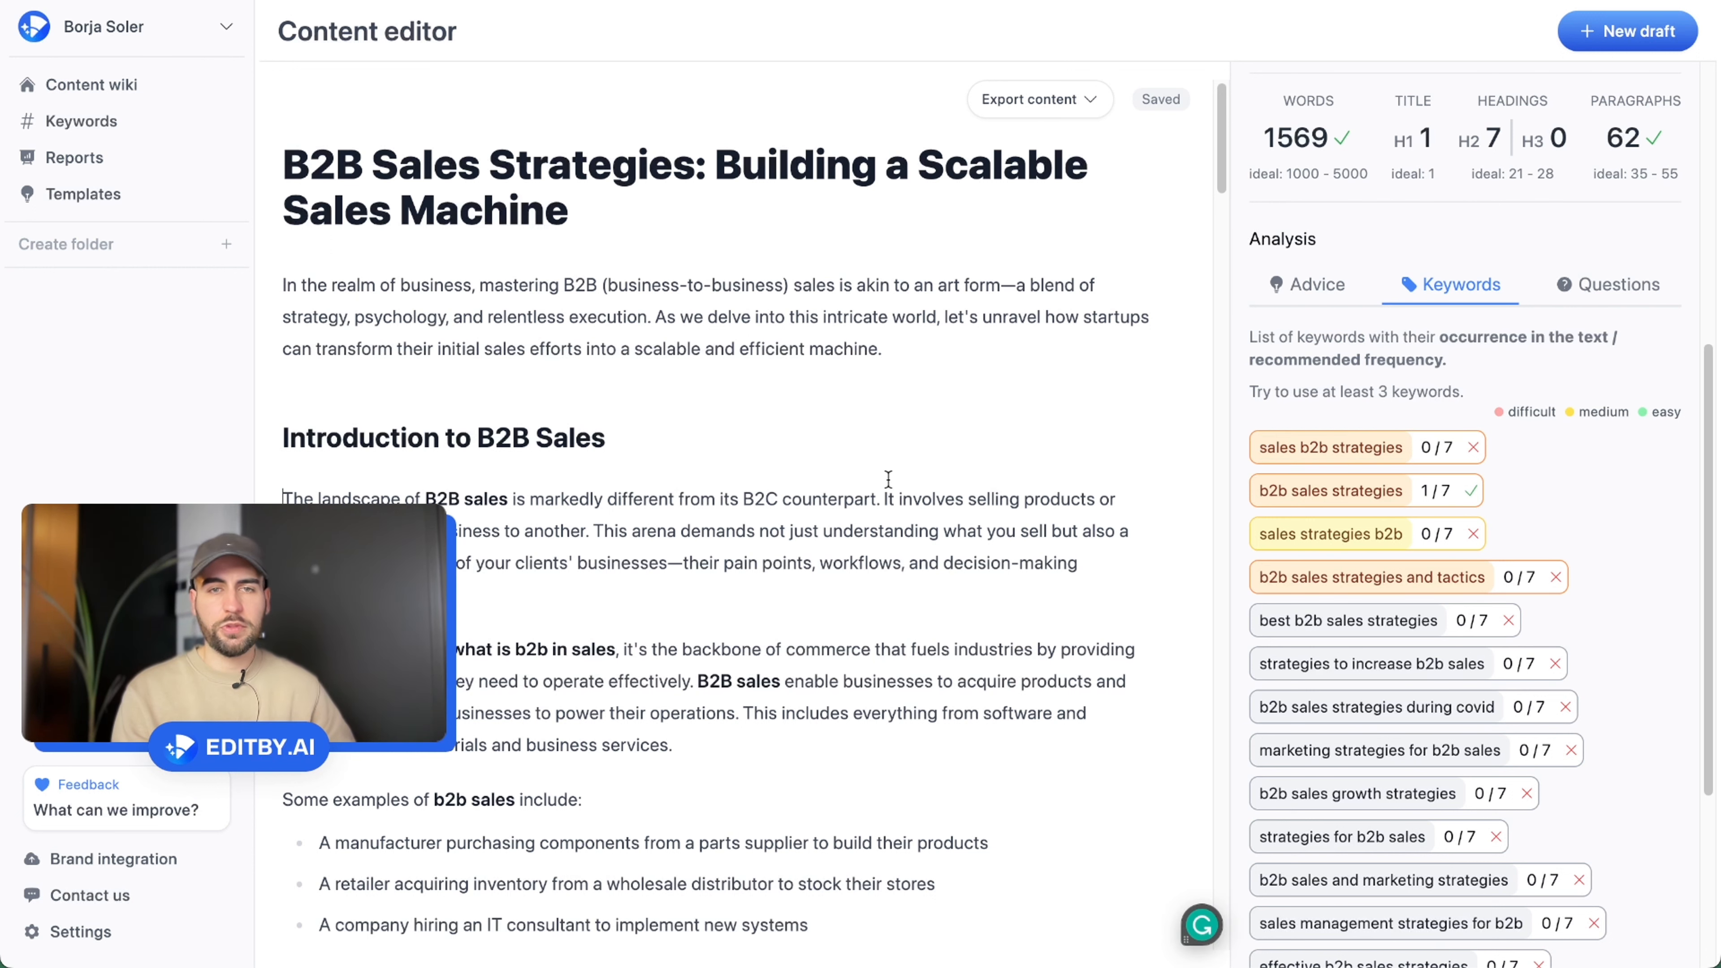
# Review the introduction's bold phrases, such as "what is b2b in sales", alongside the SEO score and the recommended keywords
pyautogui.scroll(-4, 724, 482)
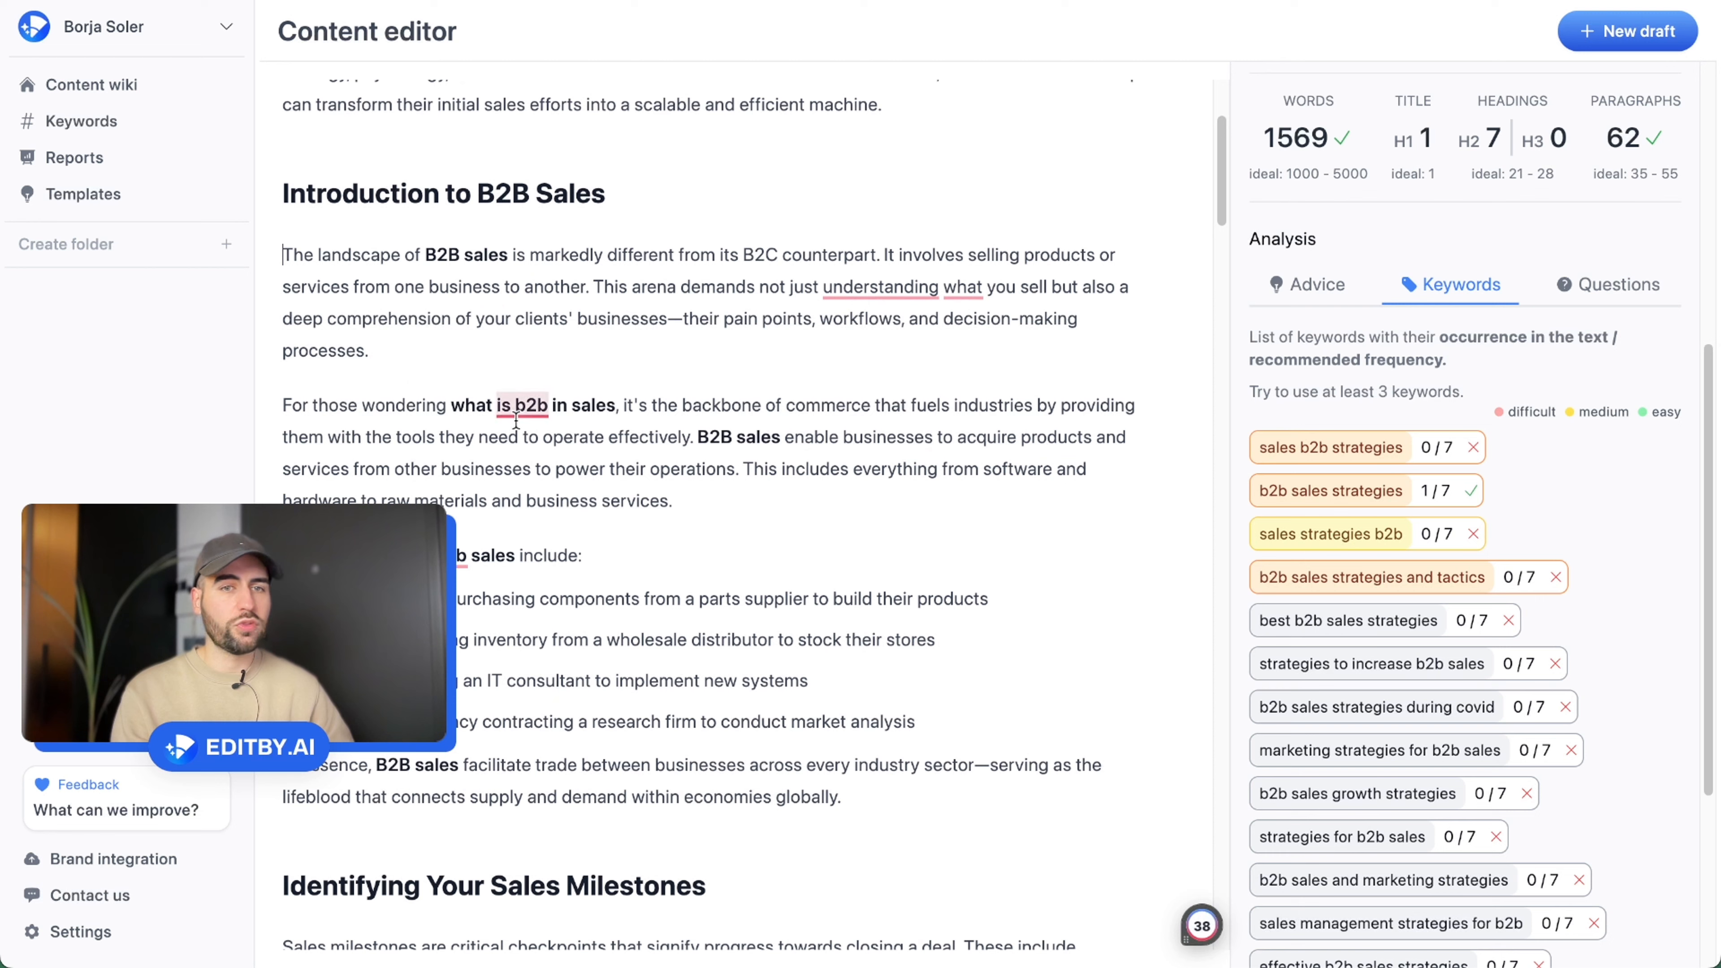
pyautogui.scroll(-1, 646, 480)
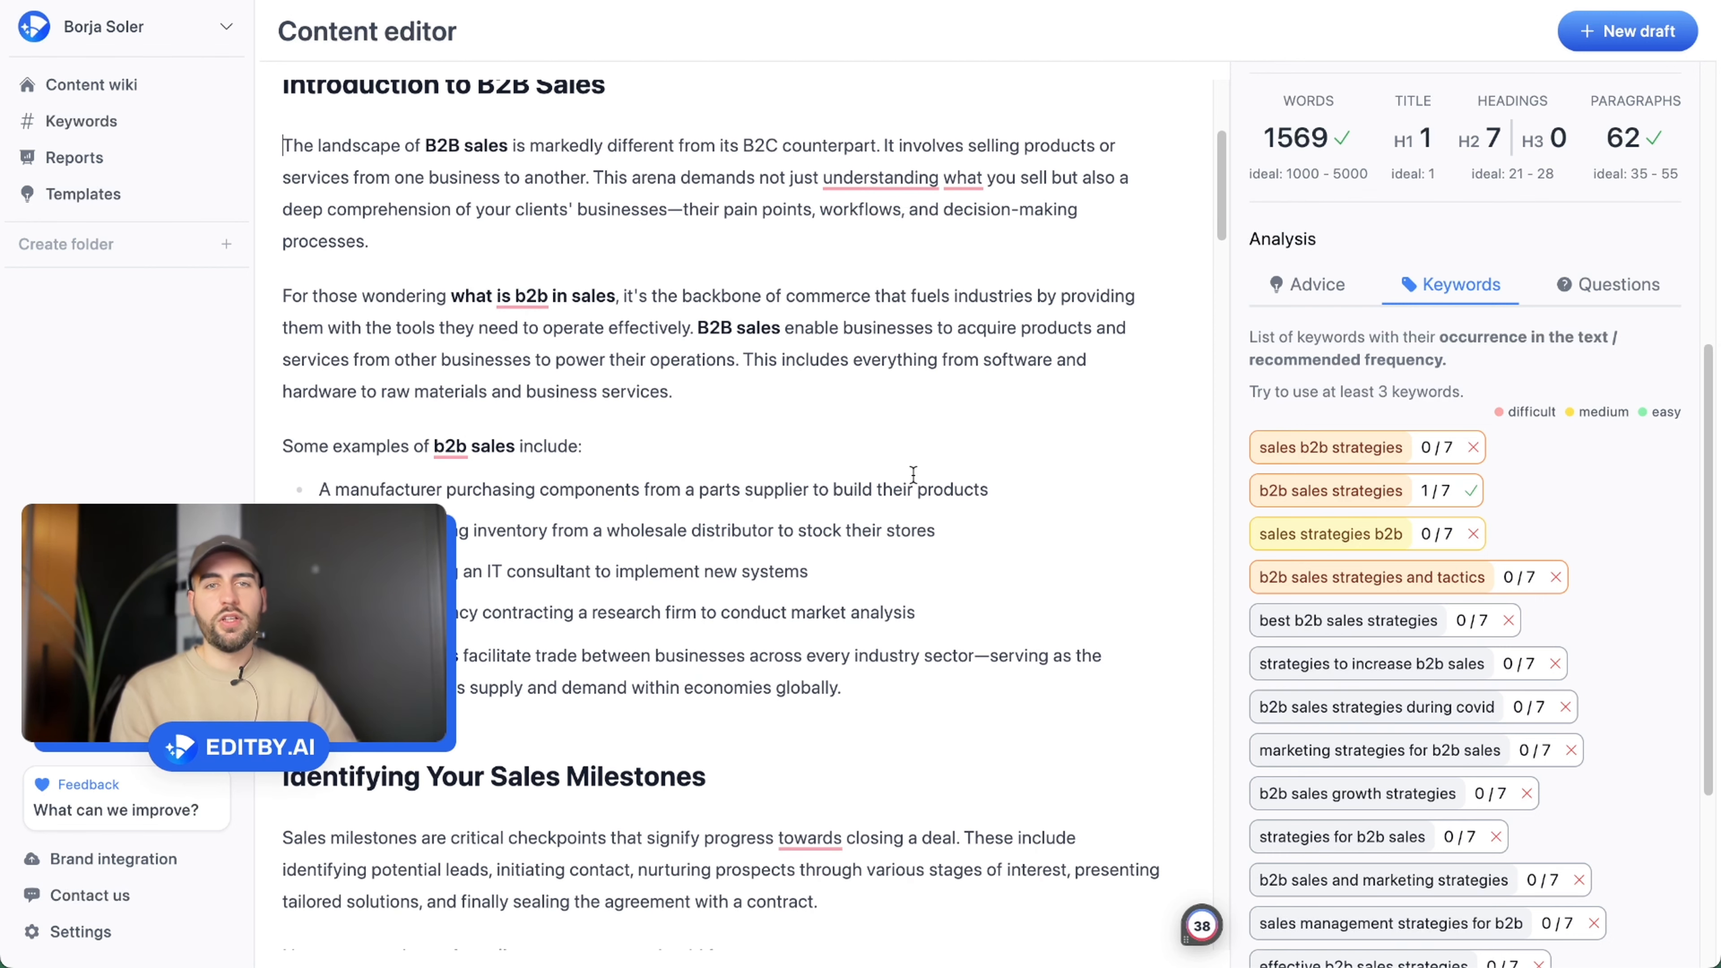
pyautogui.scroll(6, 1603, 442)
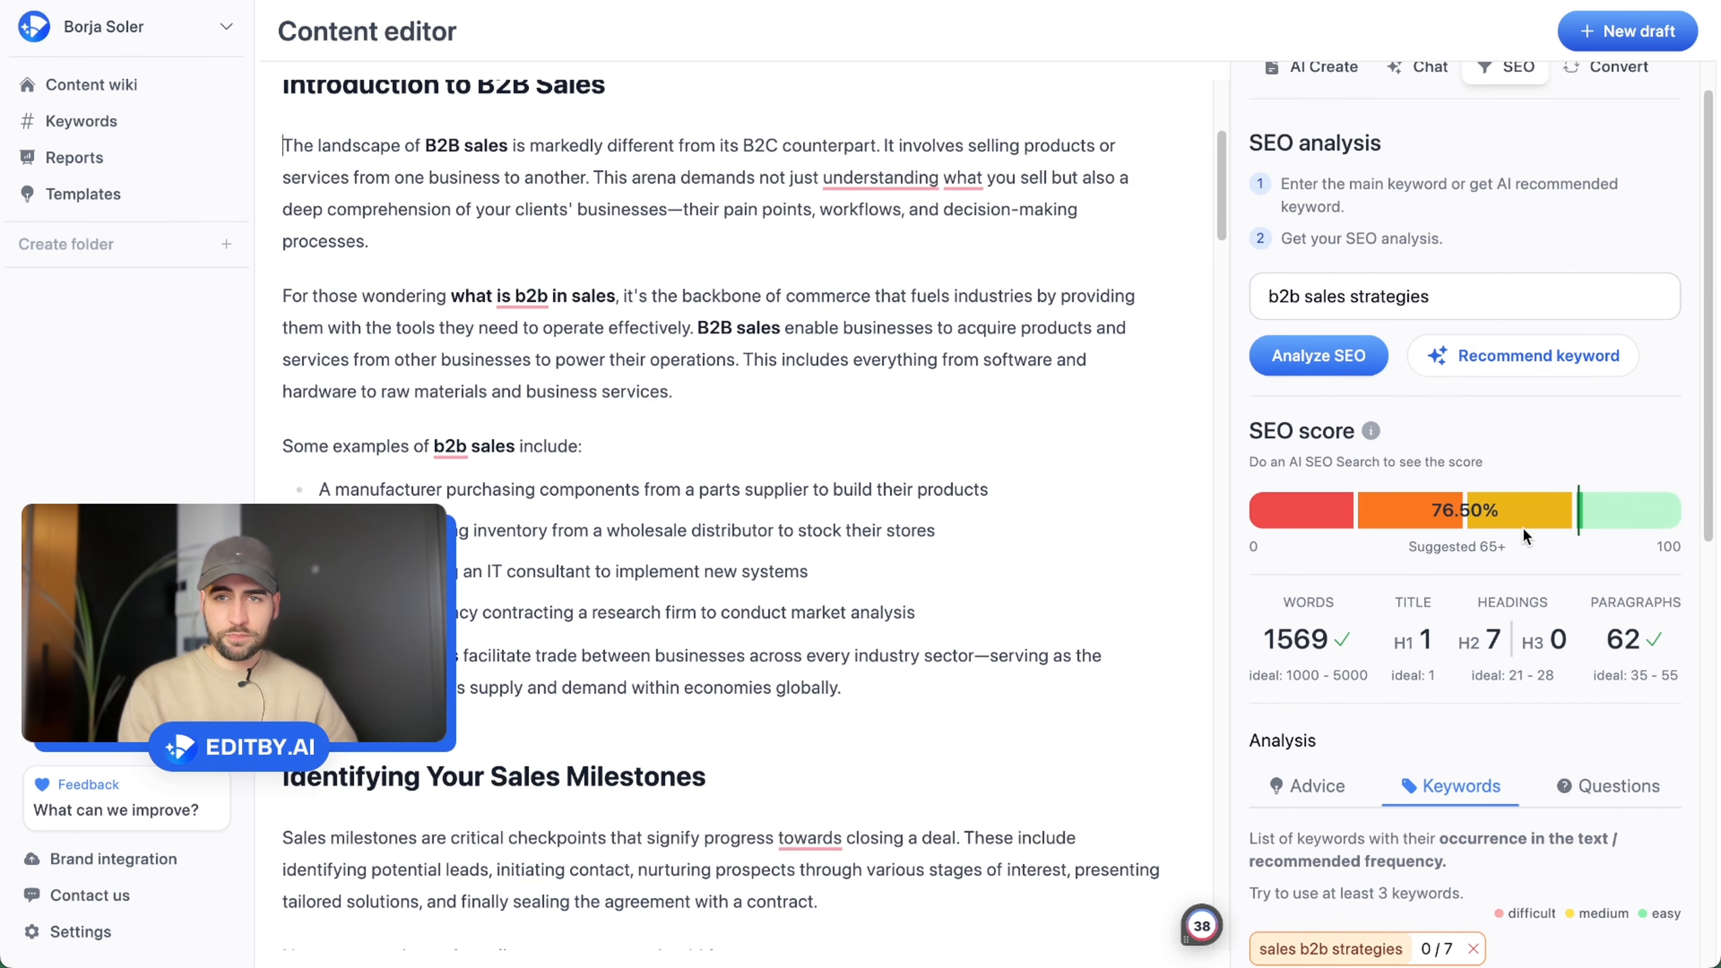
pyautogui.scroll(-1, 684, 412)
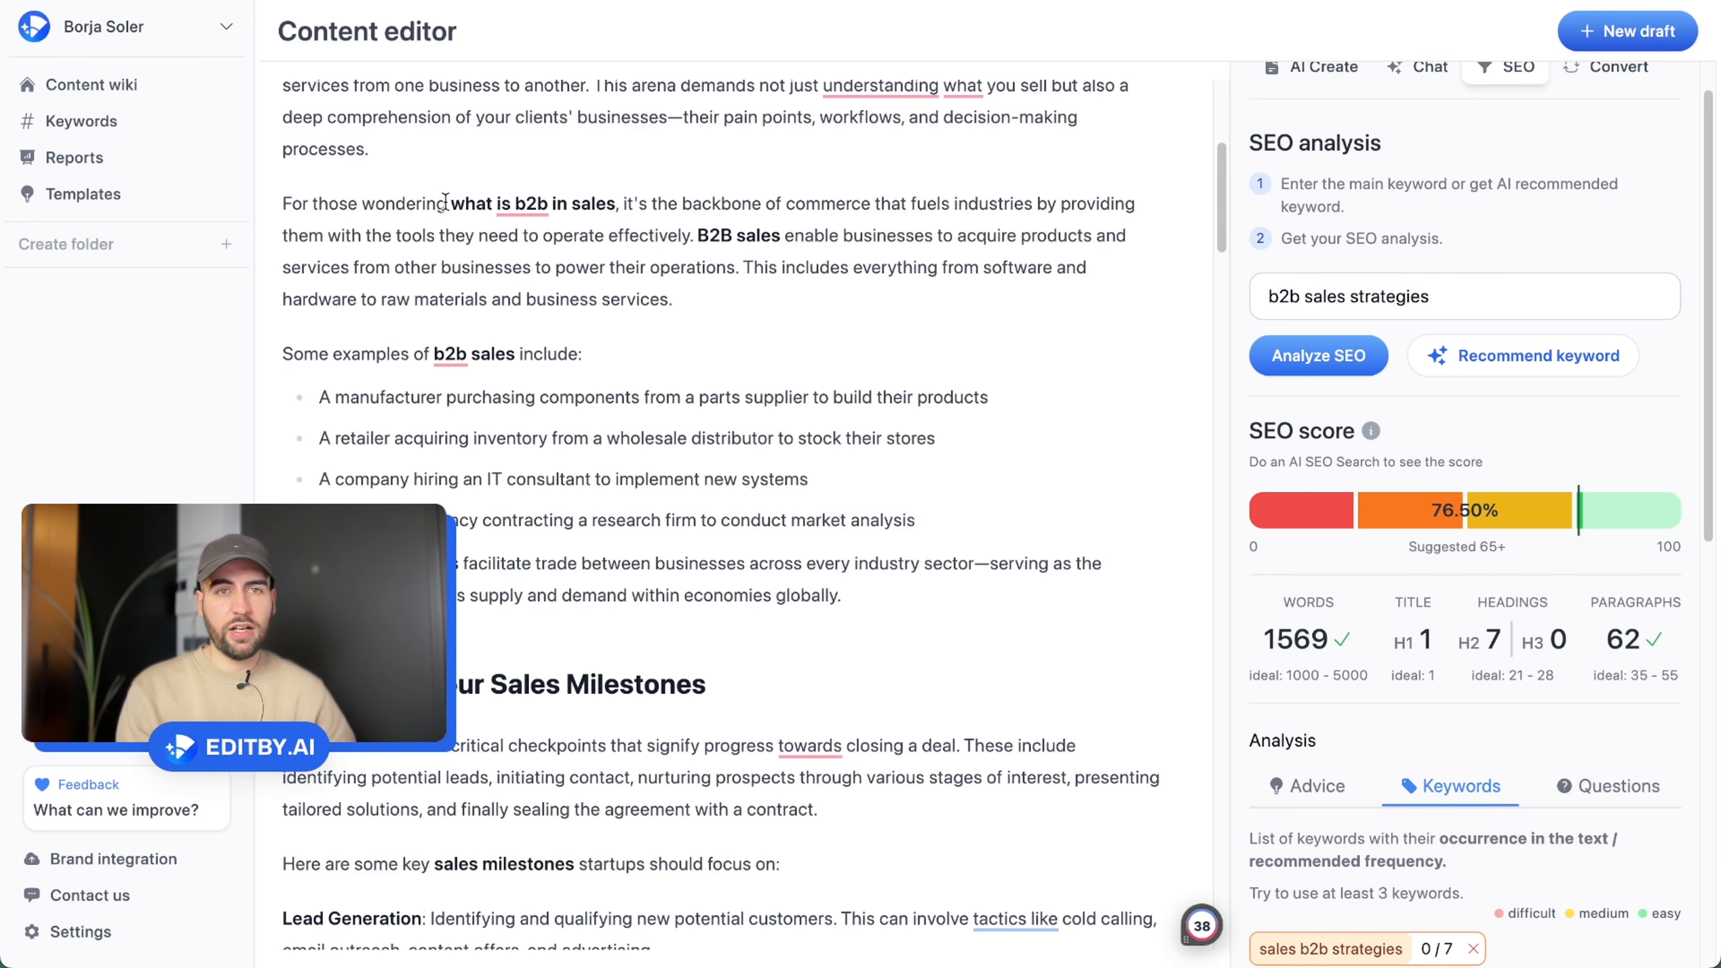
pyautogui.moveTo(445, 203); pyautogui.dragTo(615, 204)
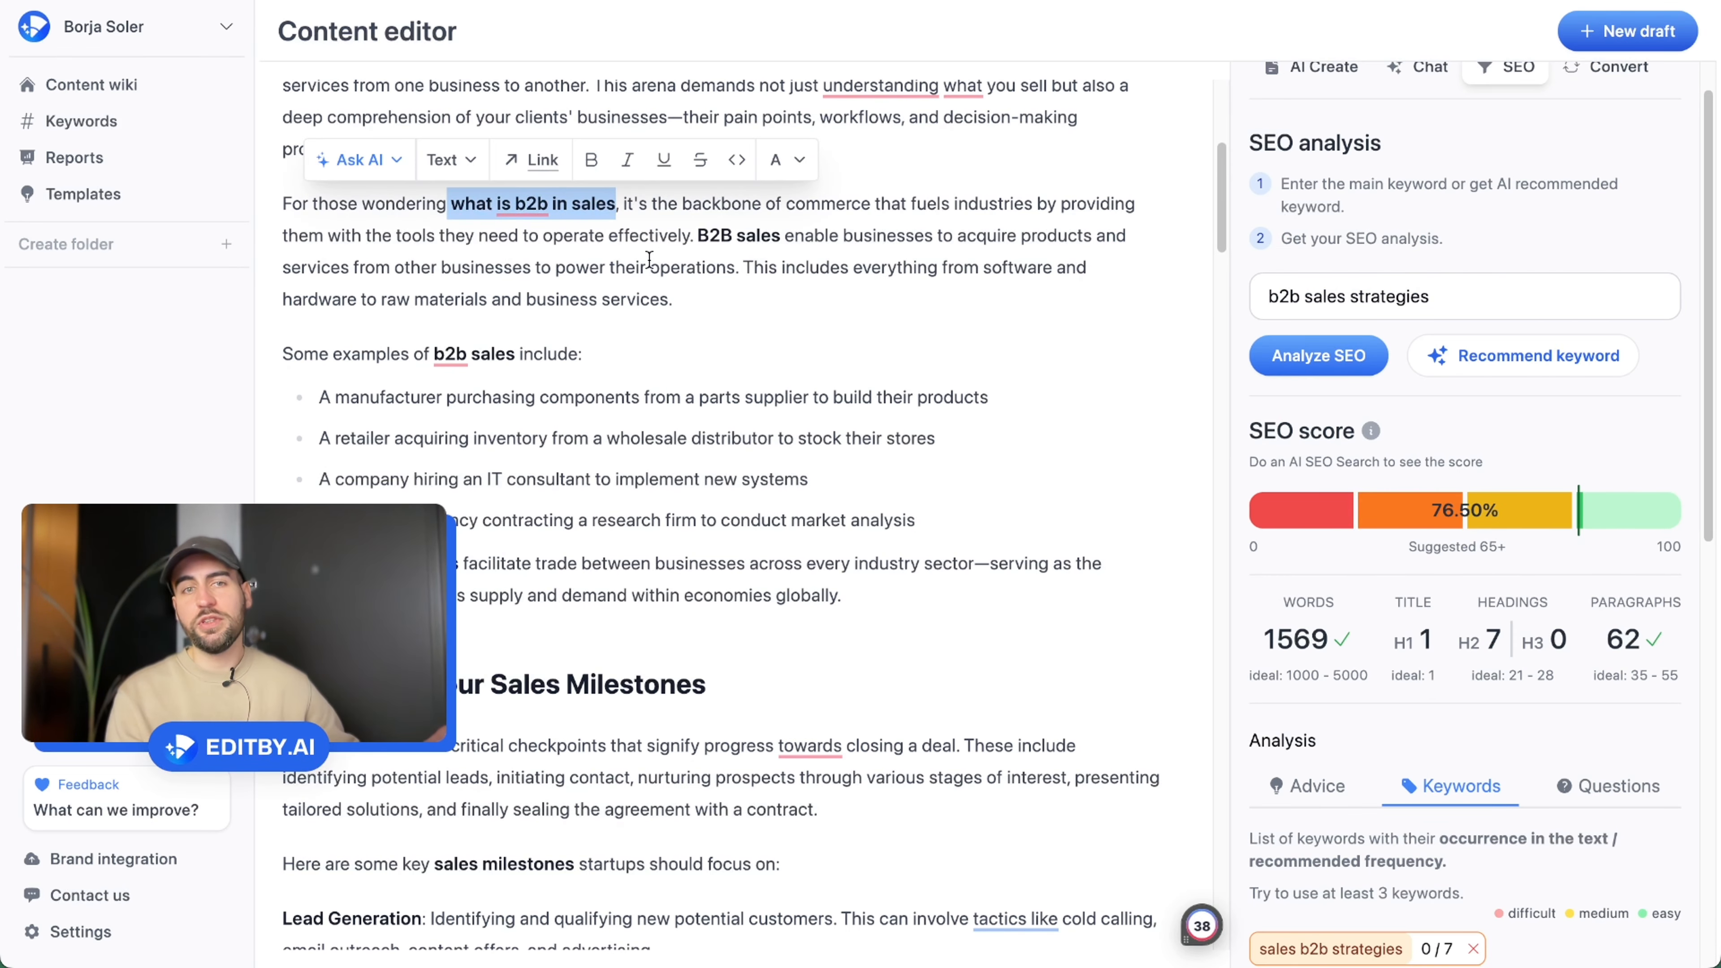
pyautogui.click(641, 275)
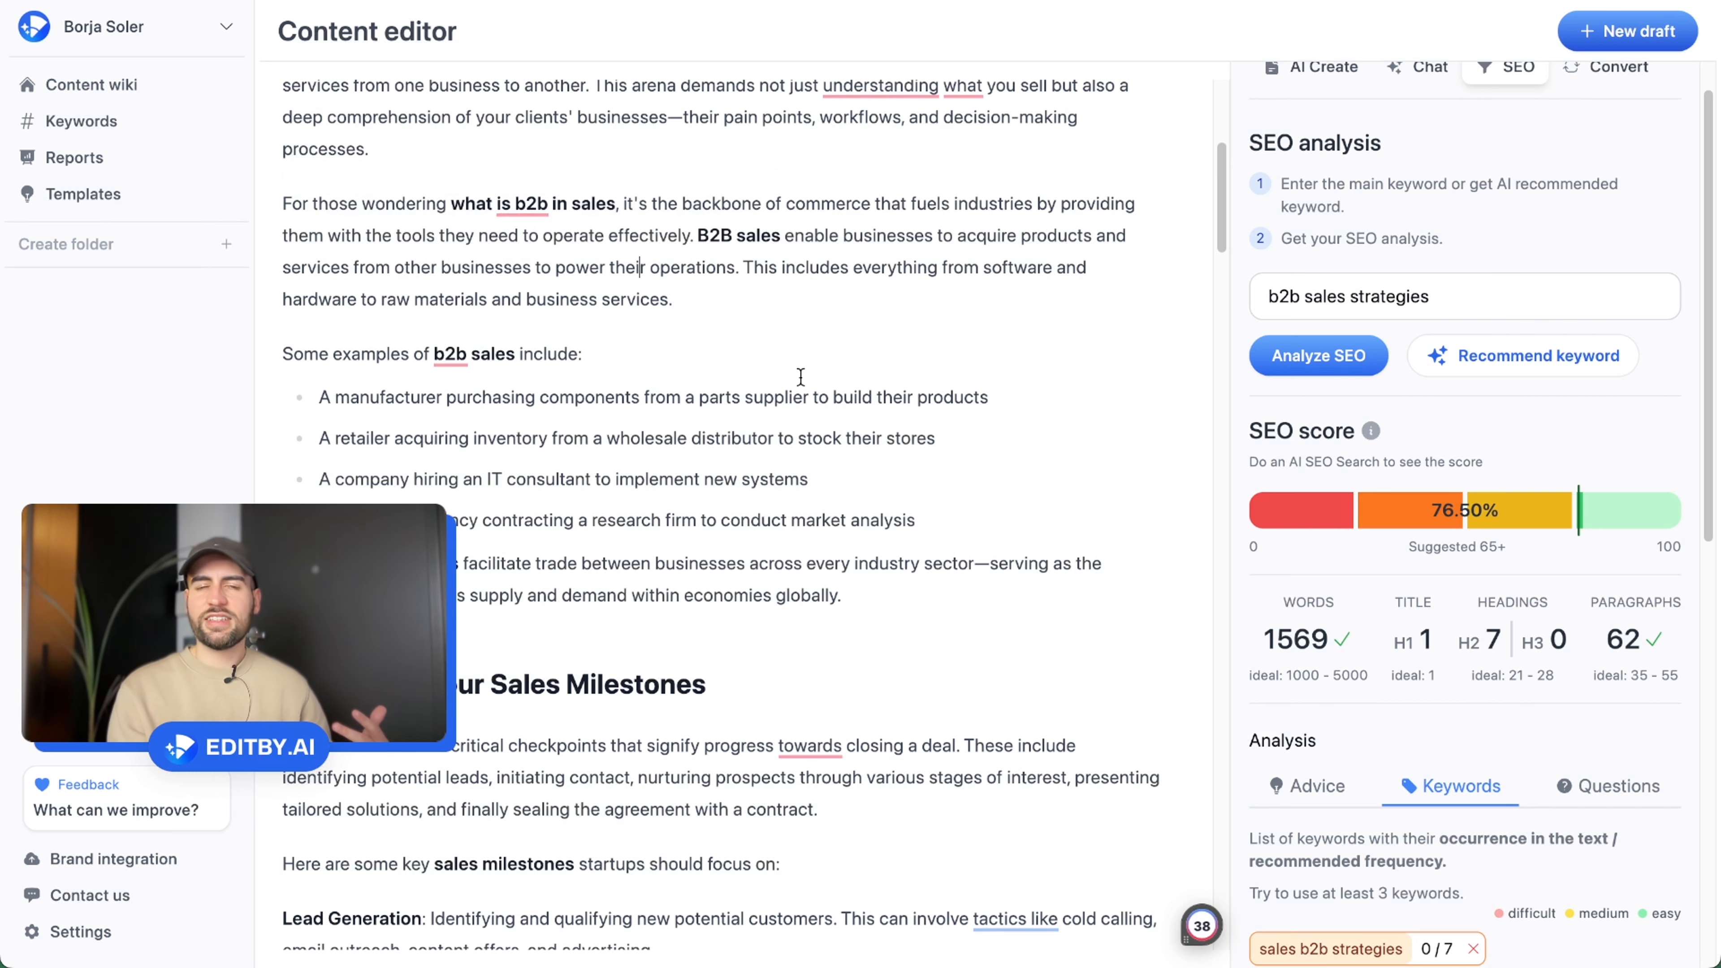
pyautogui.scroll(4, 800, 377)
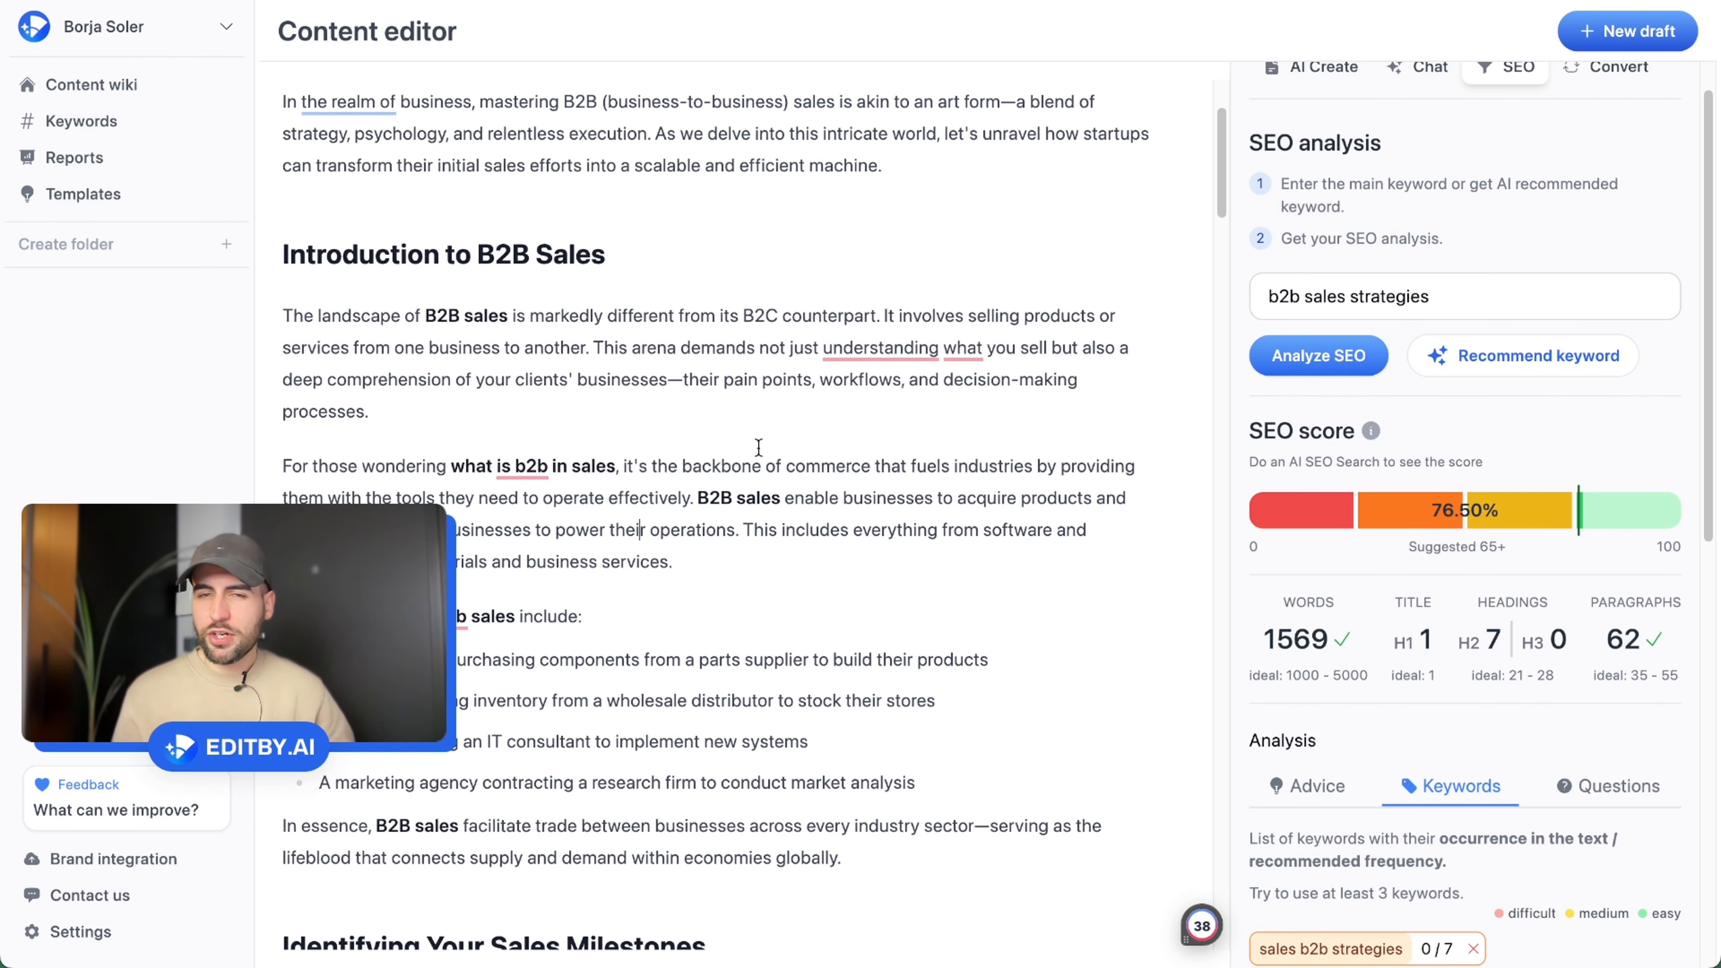
pyautogui.scroll(1, 1400, 353)
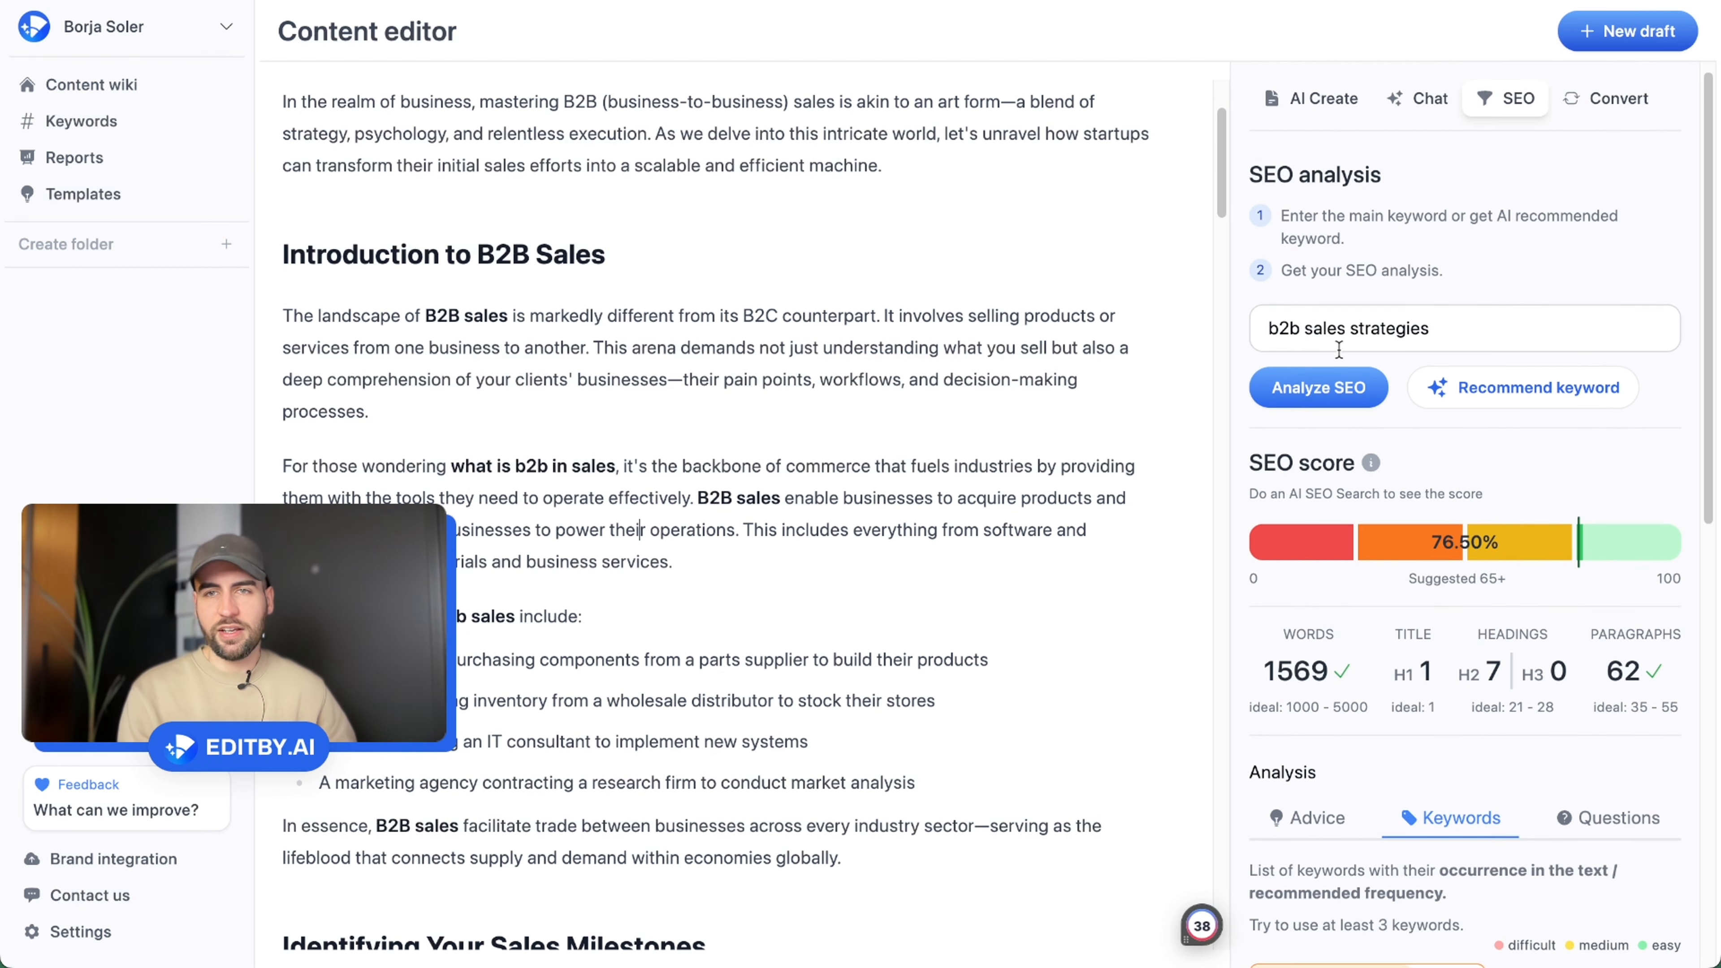
pyautogui.scroll(-1, 806, 551)
pyautogui.scroll(-1, 807, 552)
pyautogui.scroll(-15, 1464, 543)
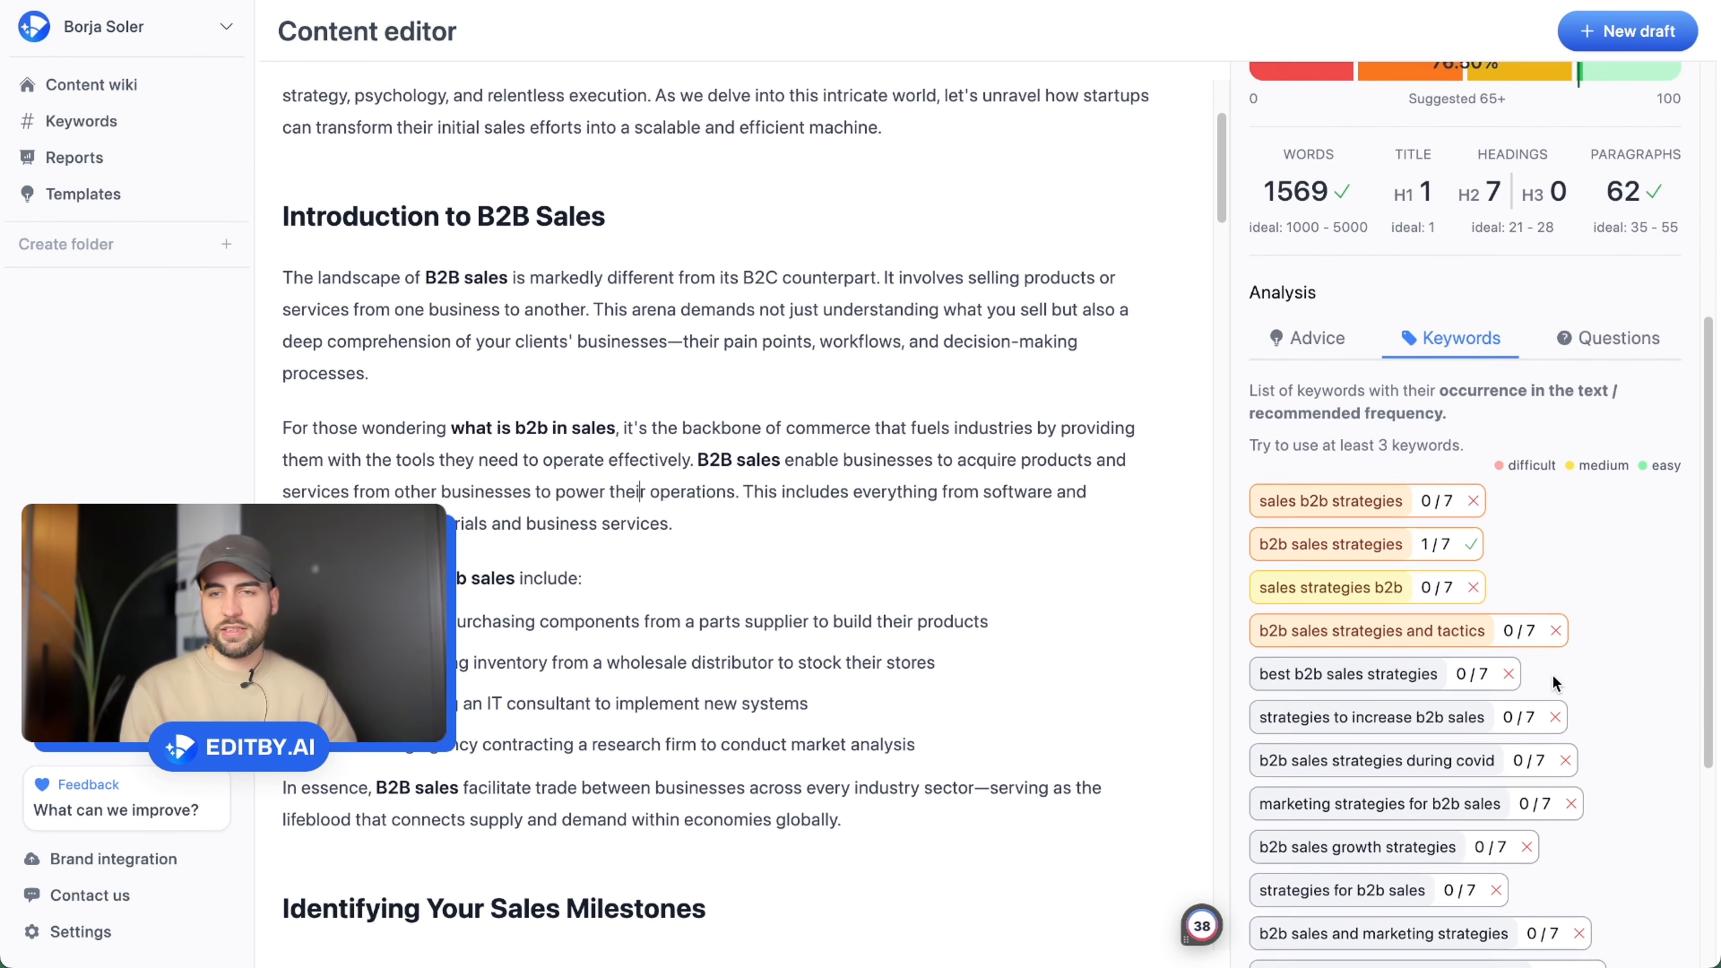
# Reword "b2b sales" as "sales b2b strategies" in the sentence introducing the examples under Introduction to B2B Sales
pyautogui.doubleClick(1334, 481)
pyautogui.click(1057, 524)
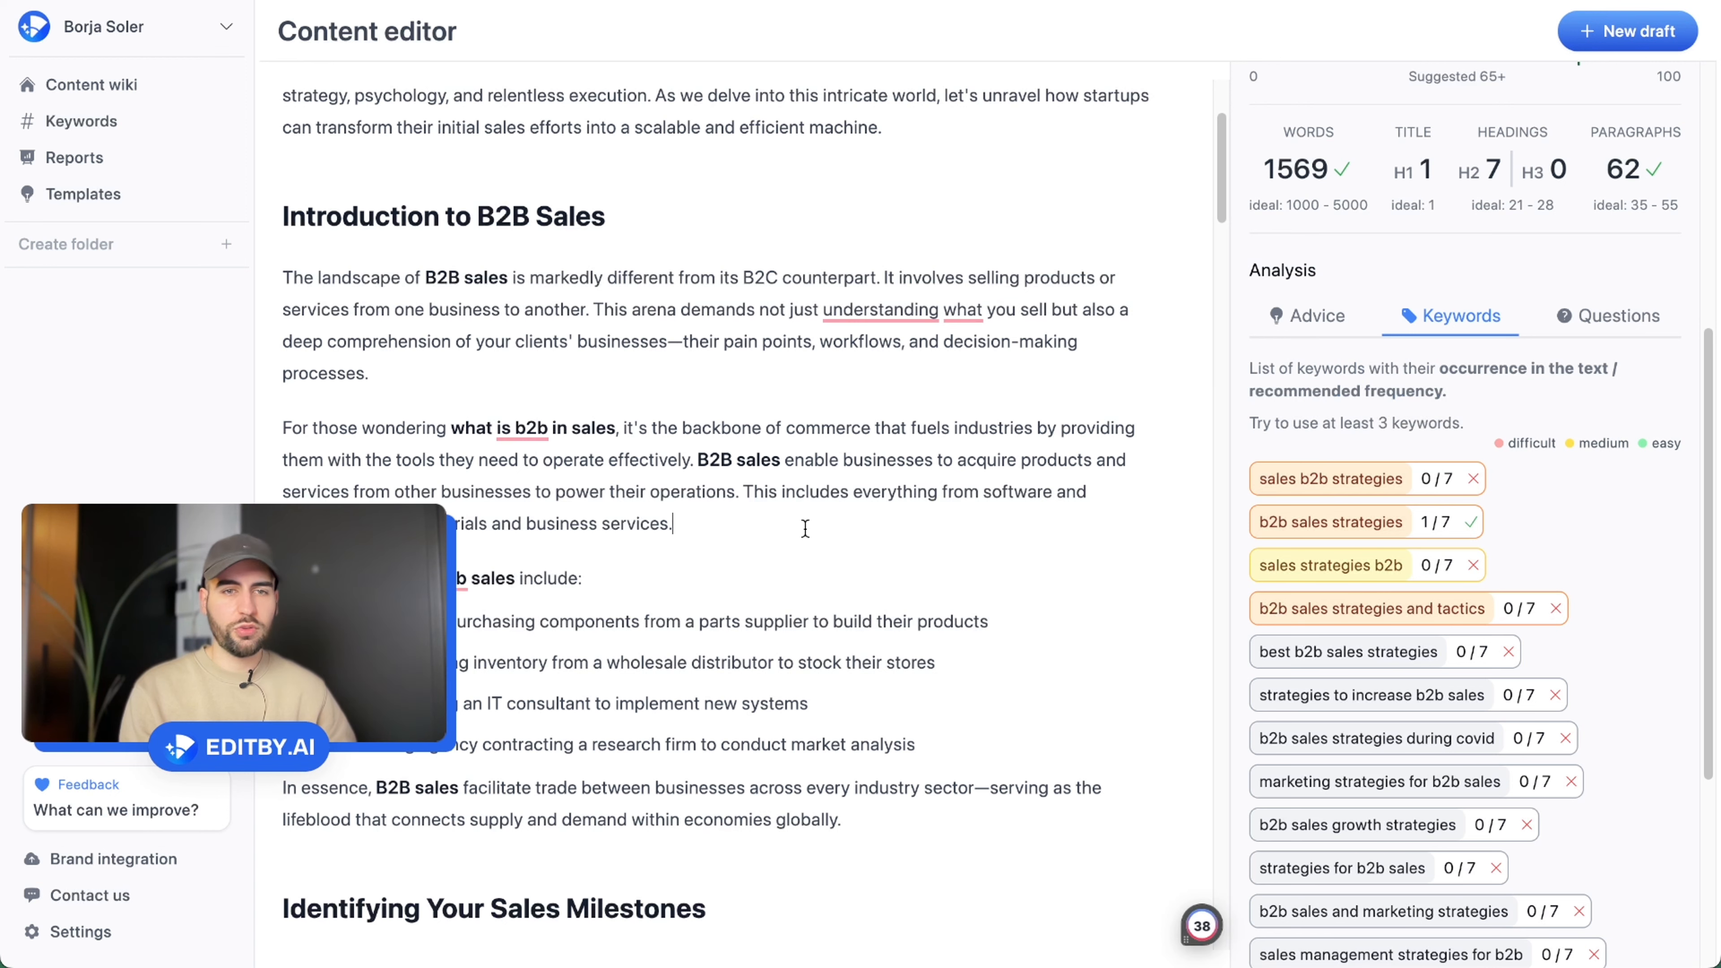
pyautogui.scroll(-5, 961, 546)
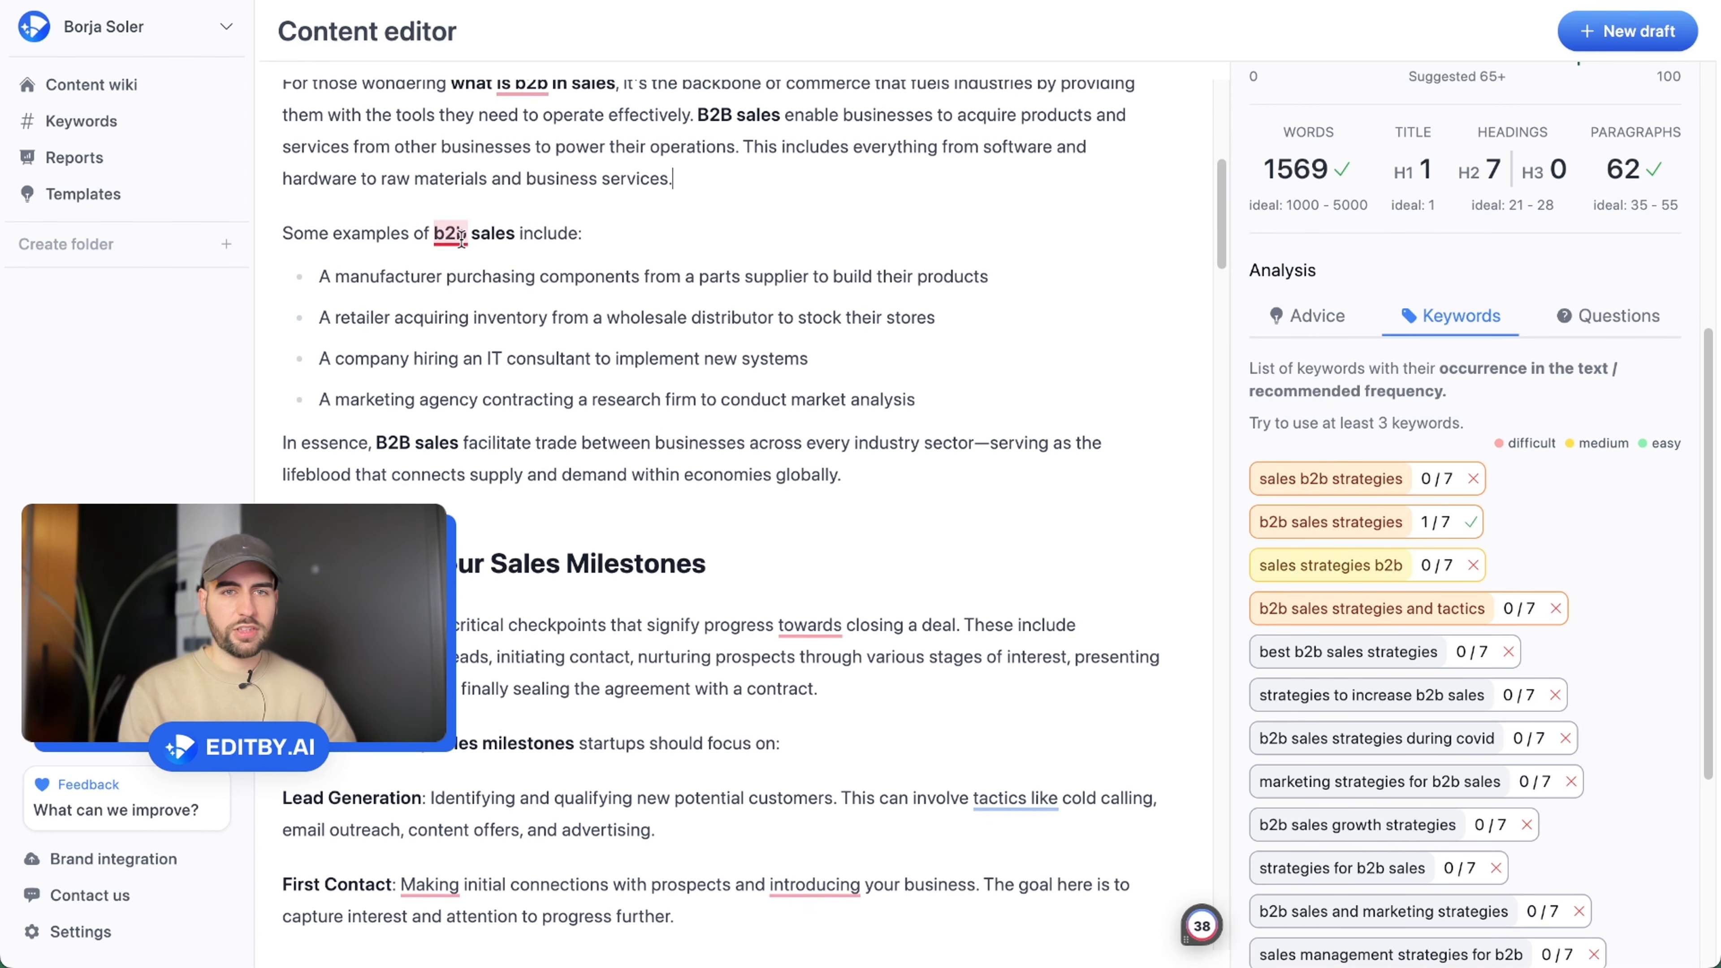
pyautogui.moveTo(468, 233)
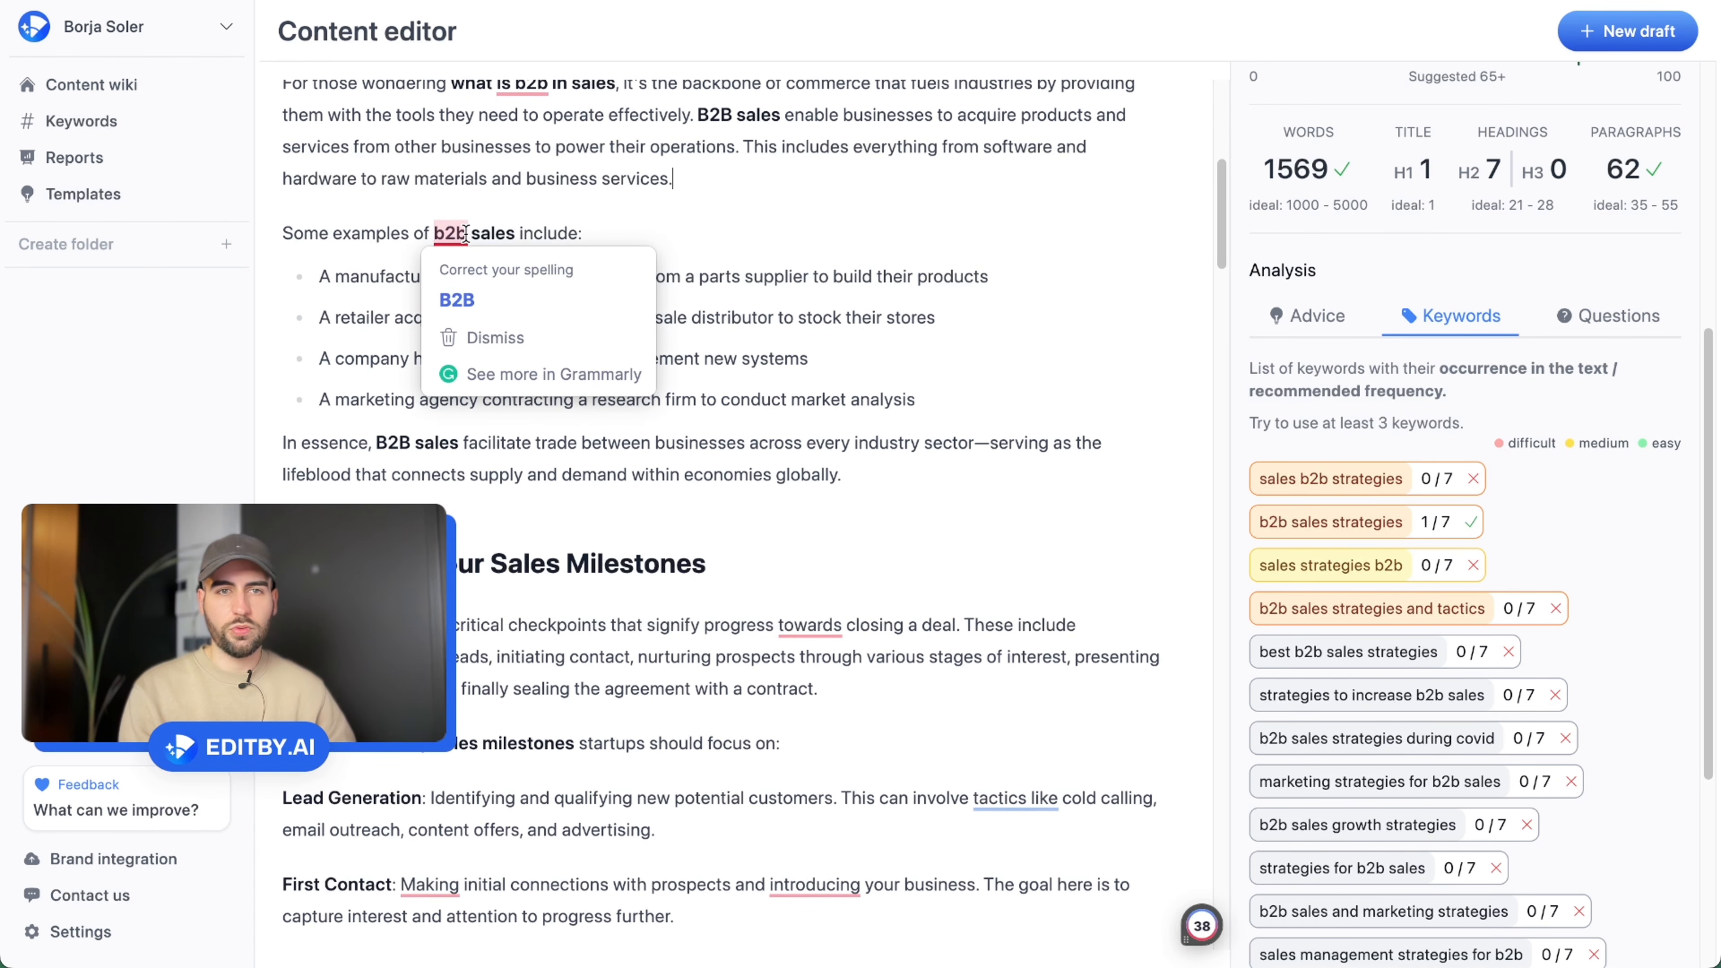
pyautogui.doubleClick(453, 234)
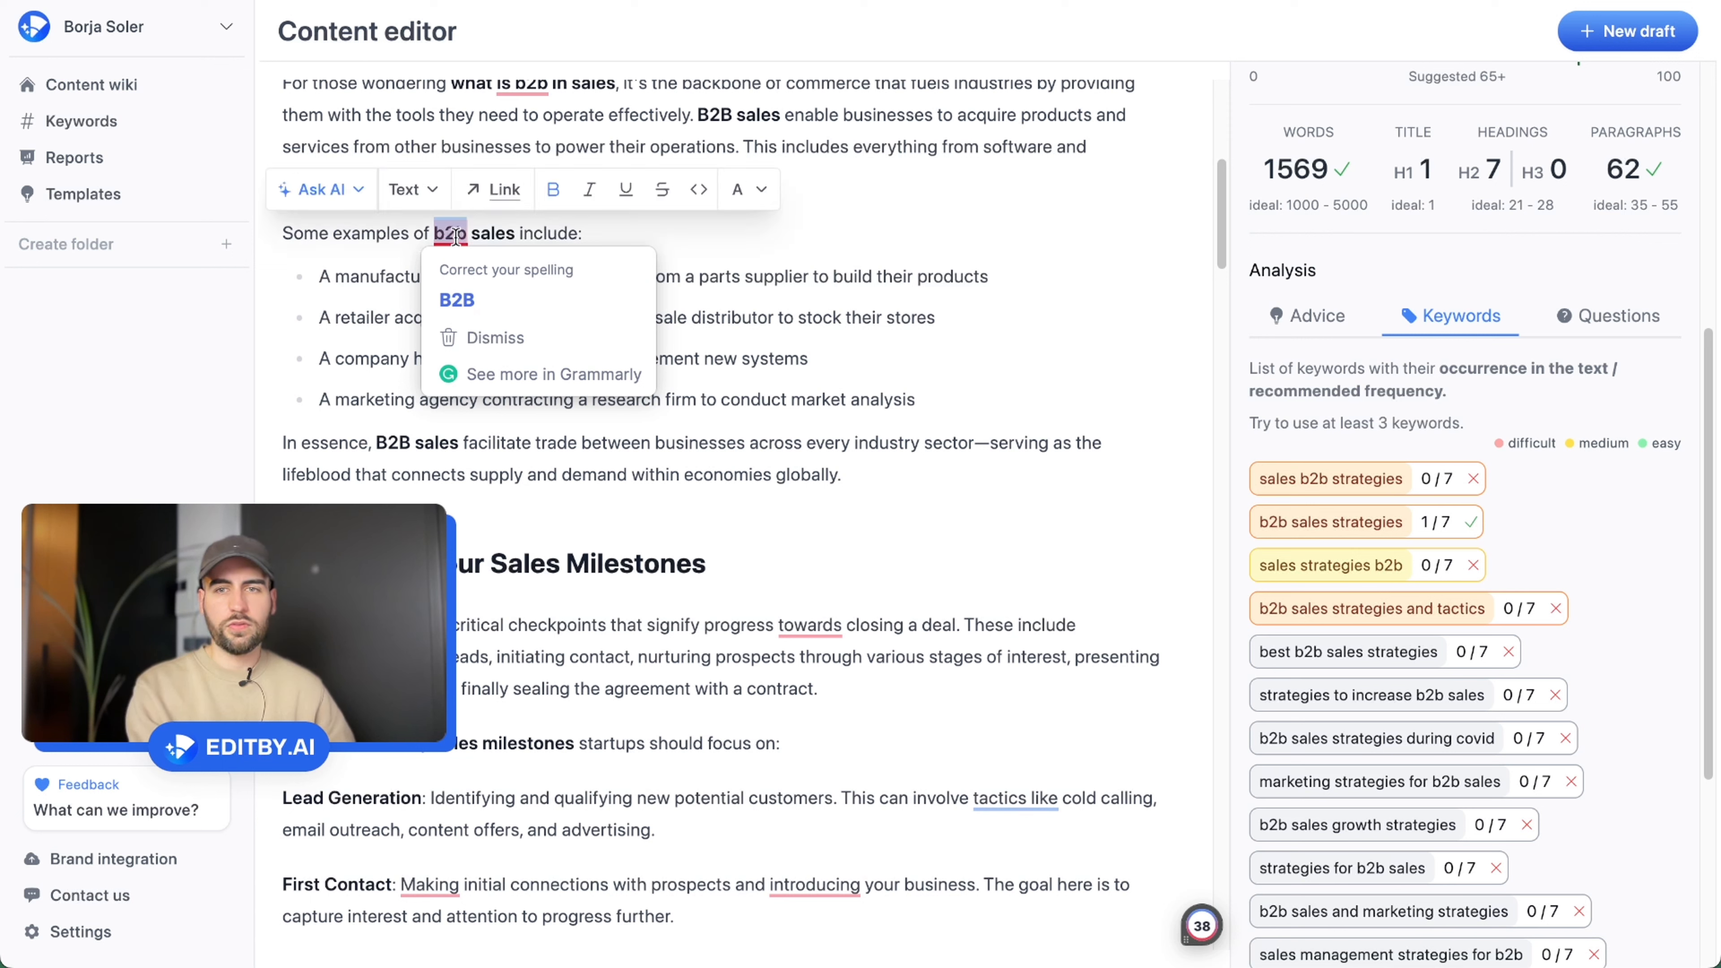
pyautogui.press('BackSpace')
pyautogui.press('BackSpace')
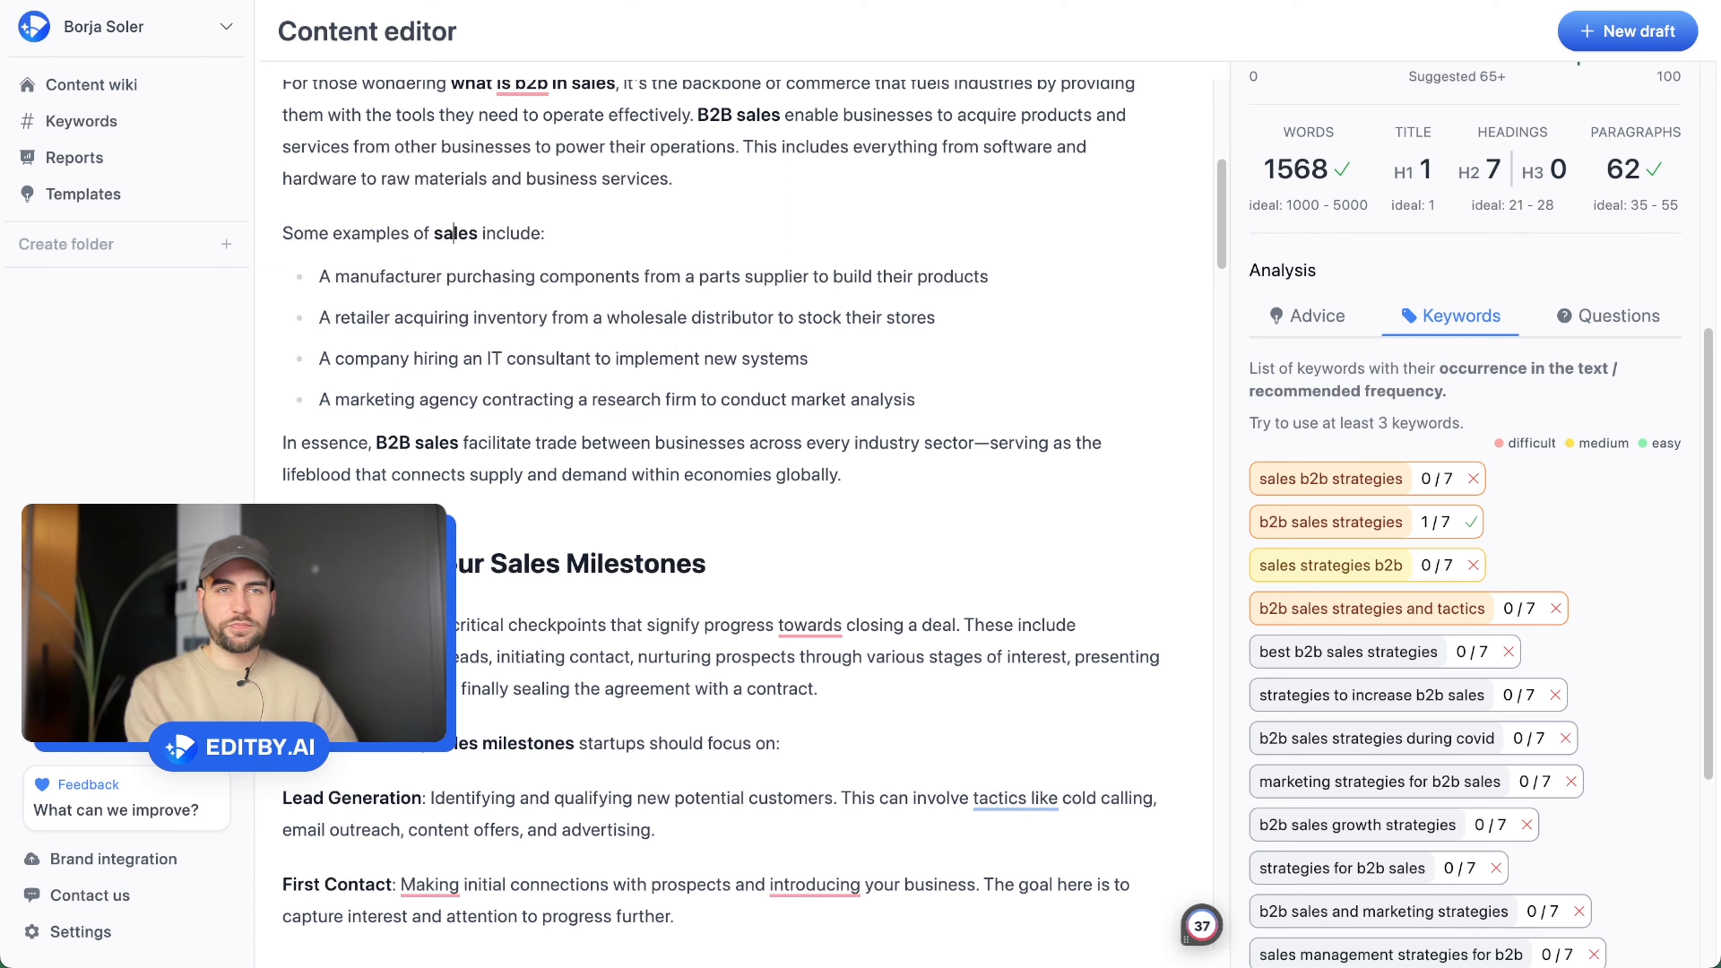
pyautogui.write('b2b strat')
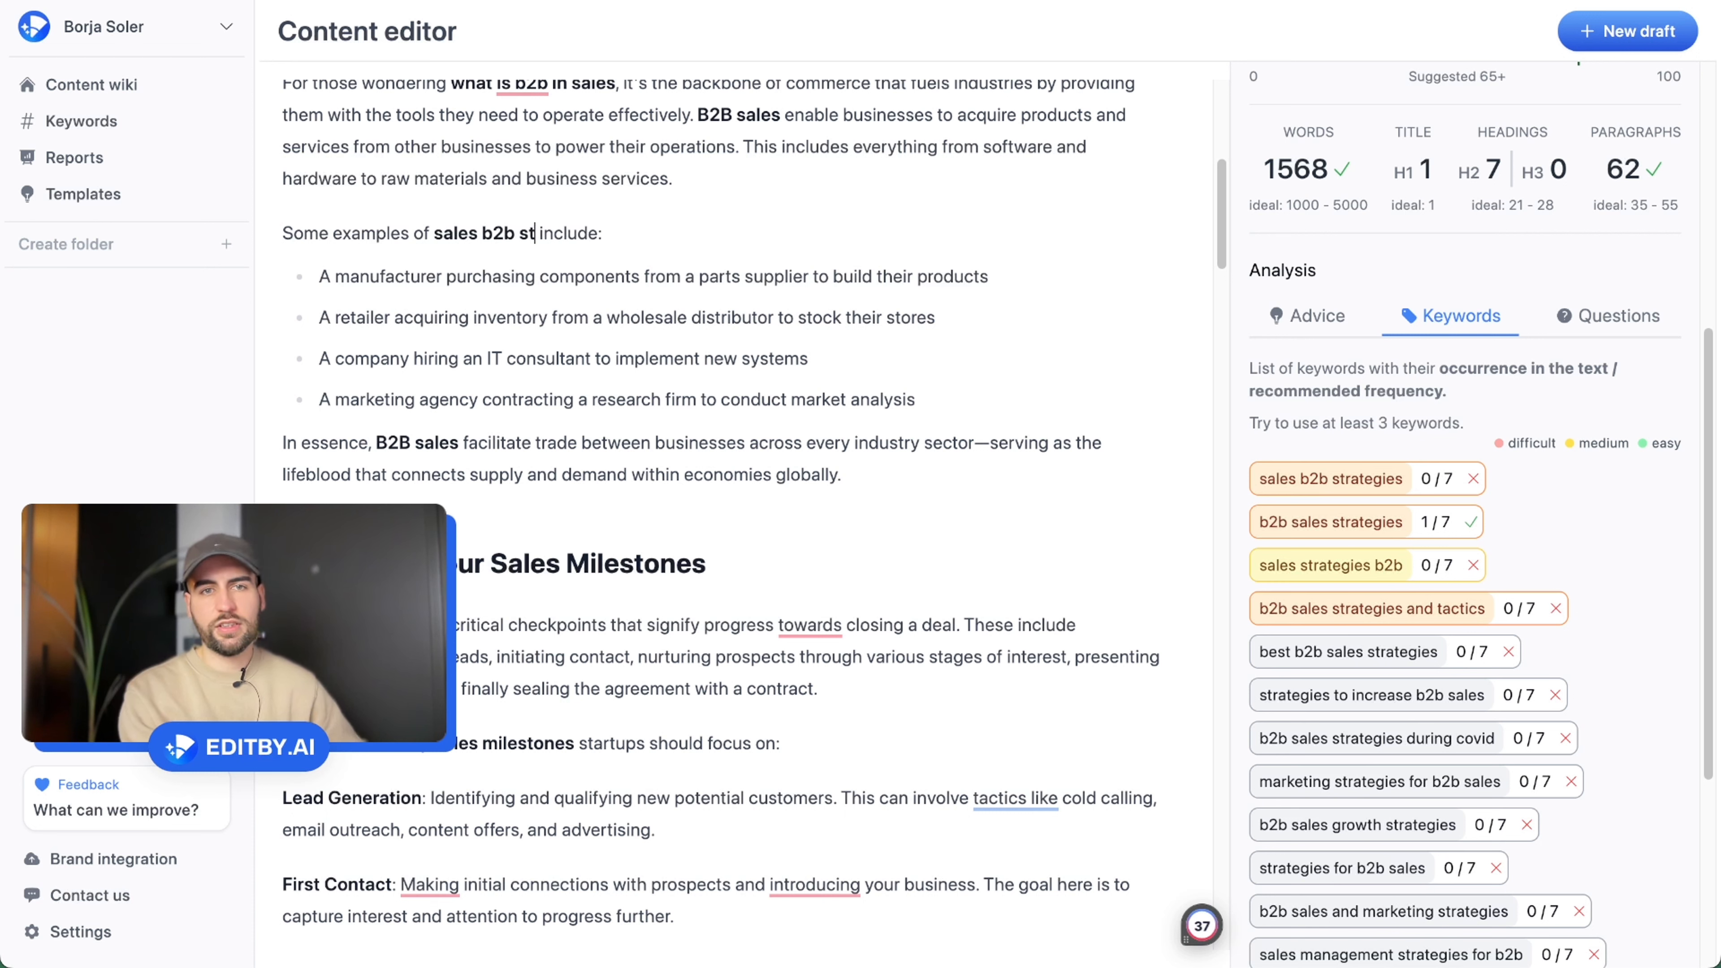
pyautogui.write('egies')
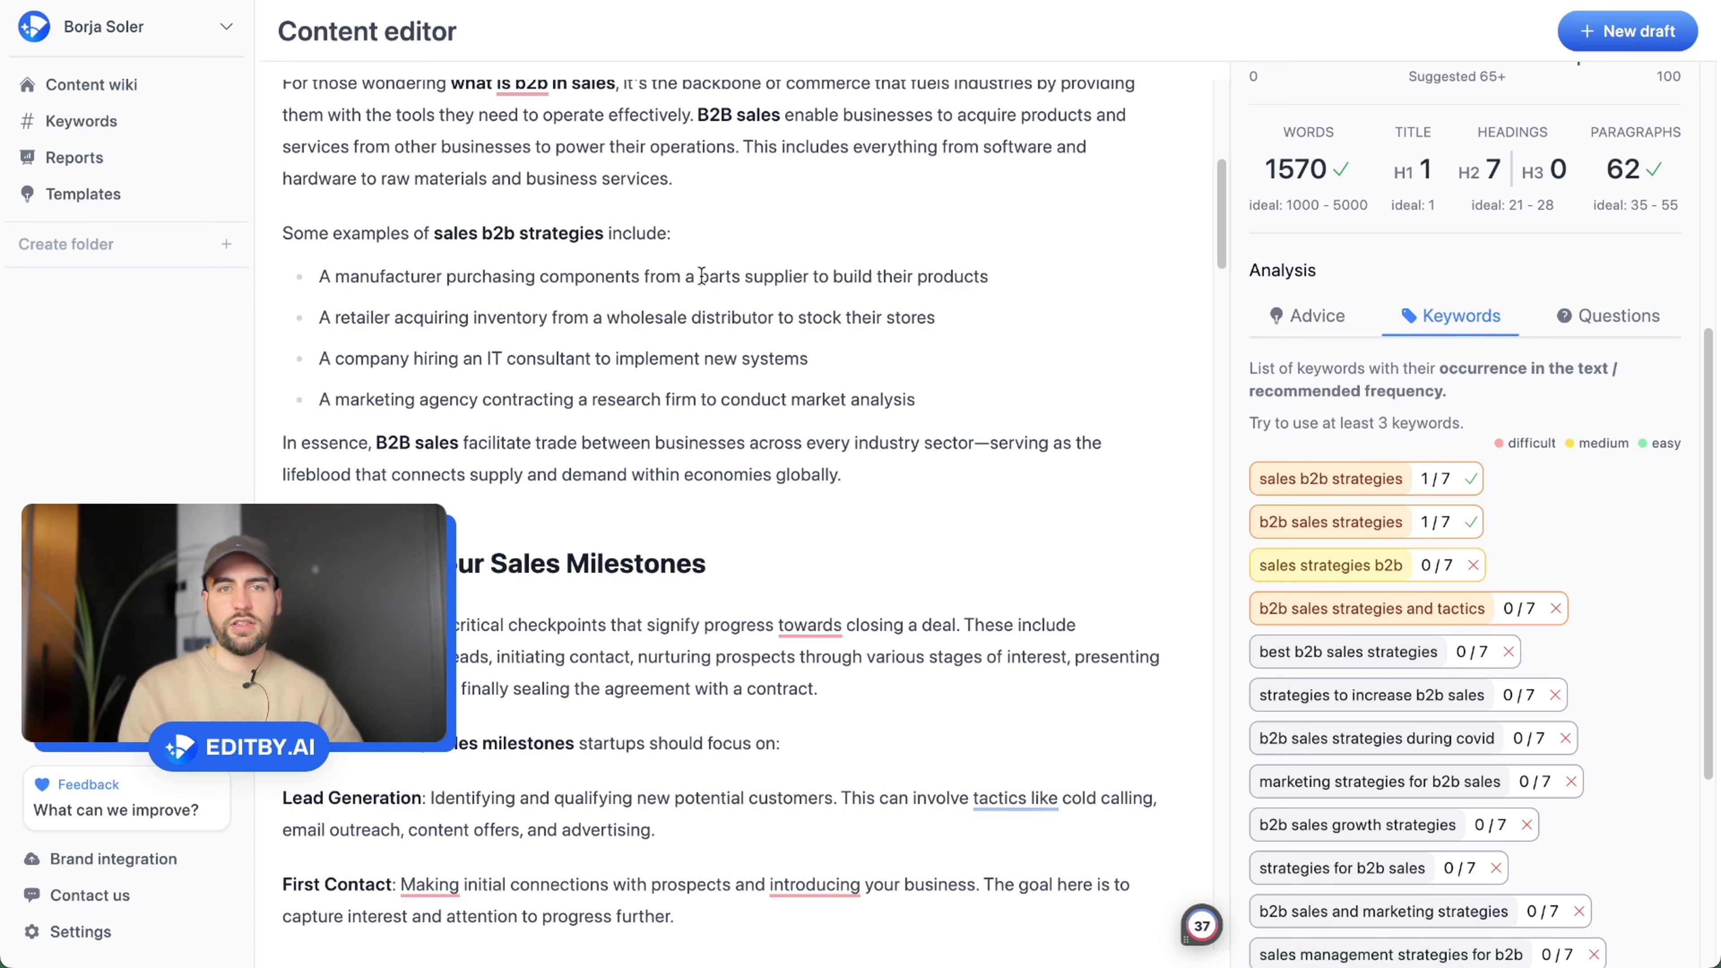
pyautogui.click(699, 276)
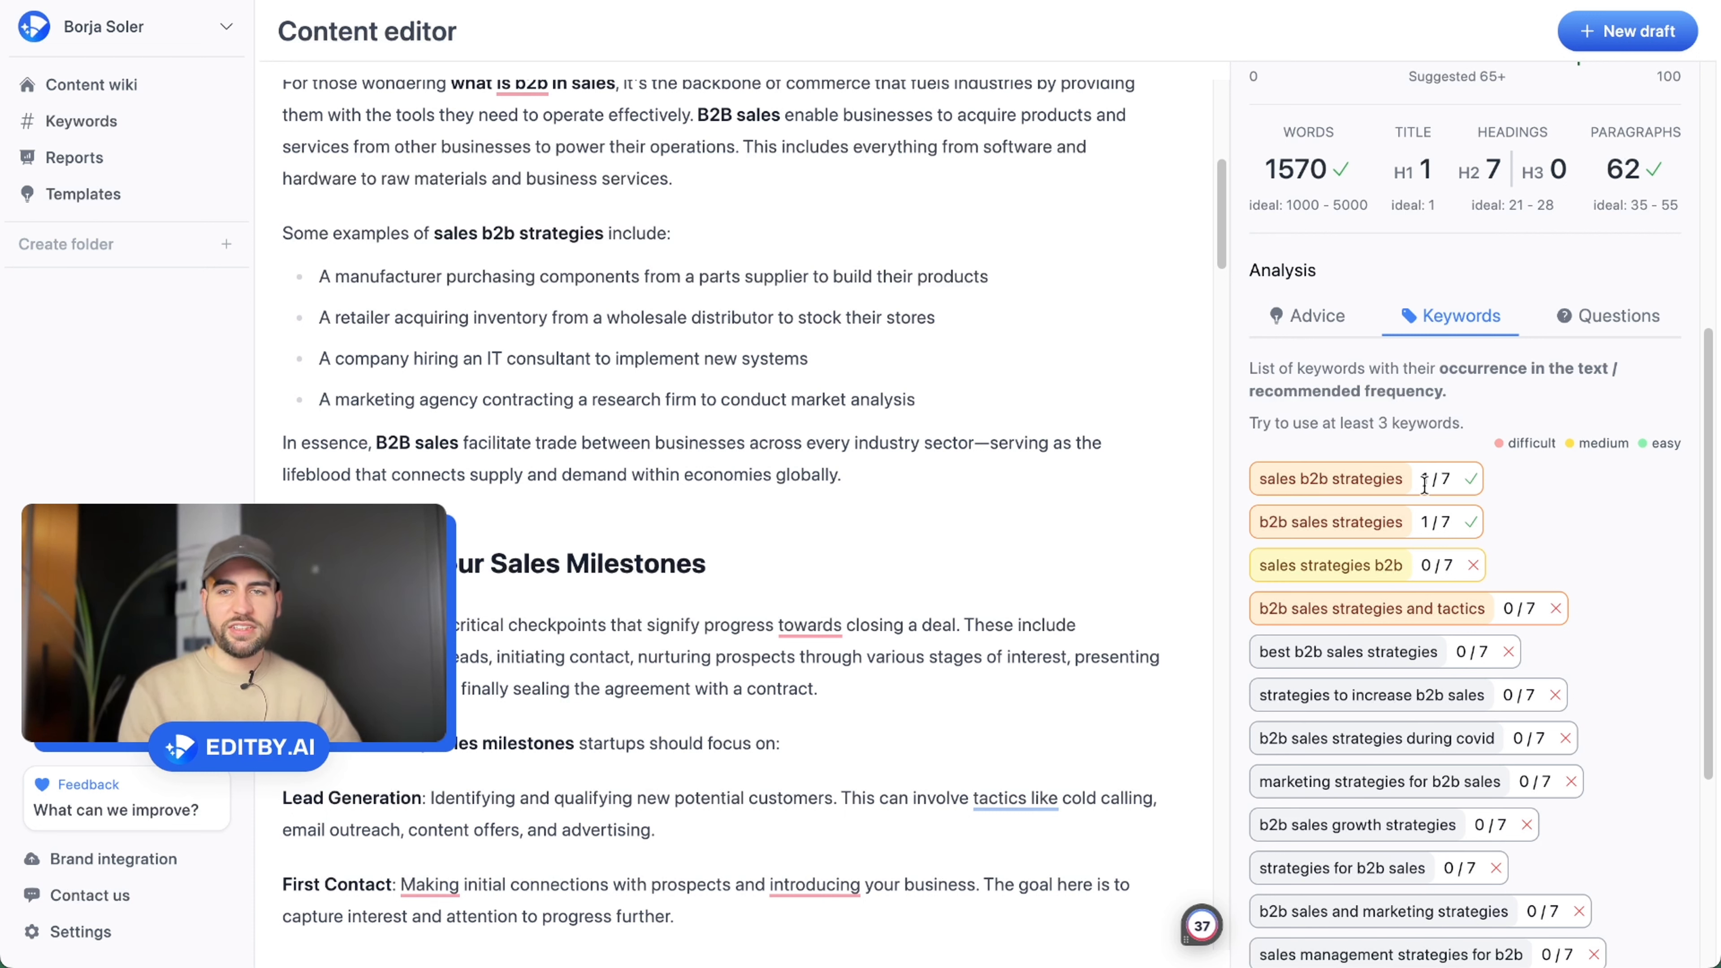
# Check the occurrence of "sales b2b strategies" and read the general advice on keywords used
pyautogui.moveTo(1421, 482); pyautogui.dragTo(1449, 483)
pyautogui.click(1502, 486)
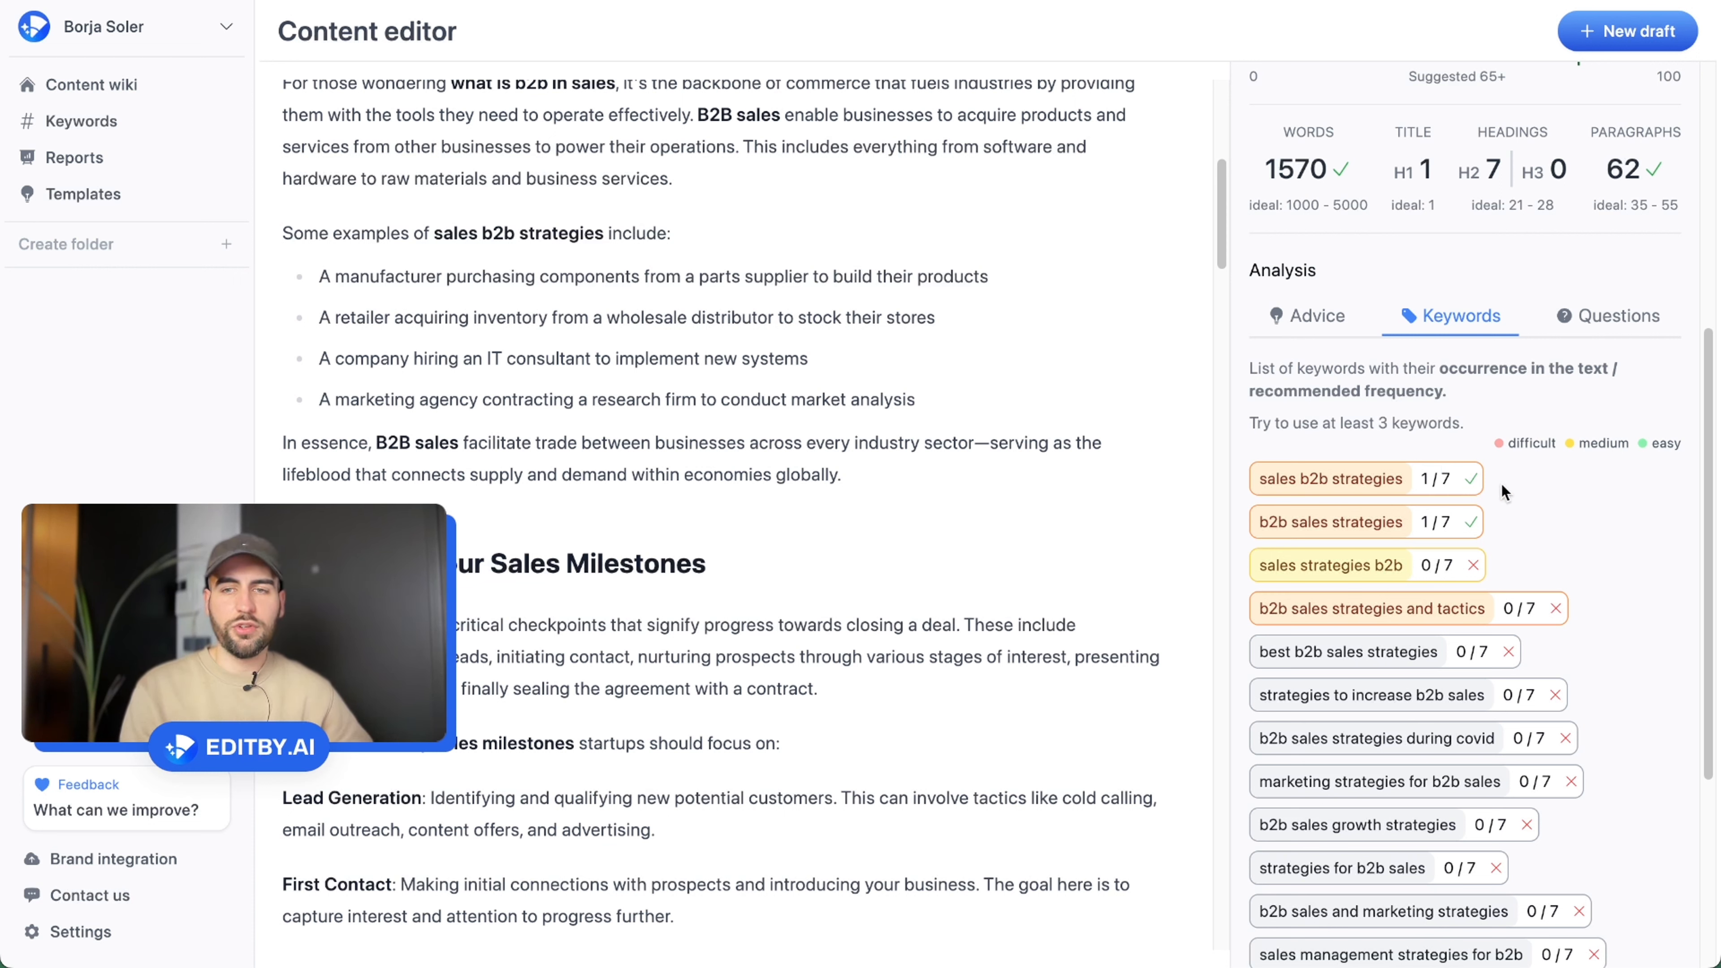
pyautogui.moveTo(1464, 478)
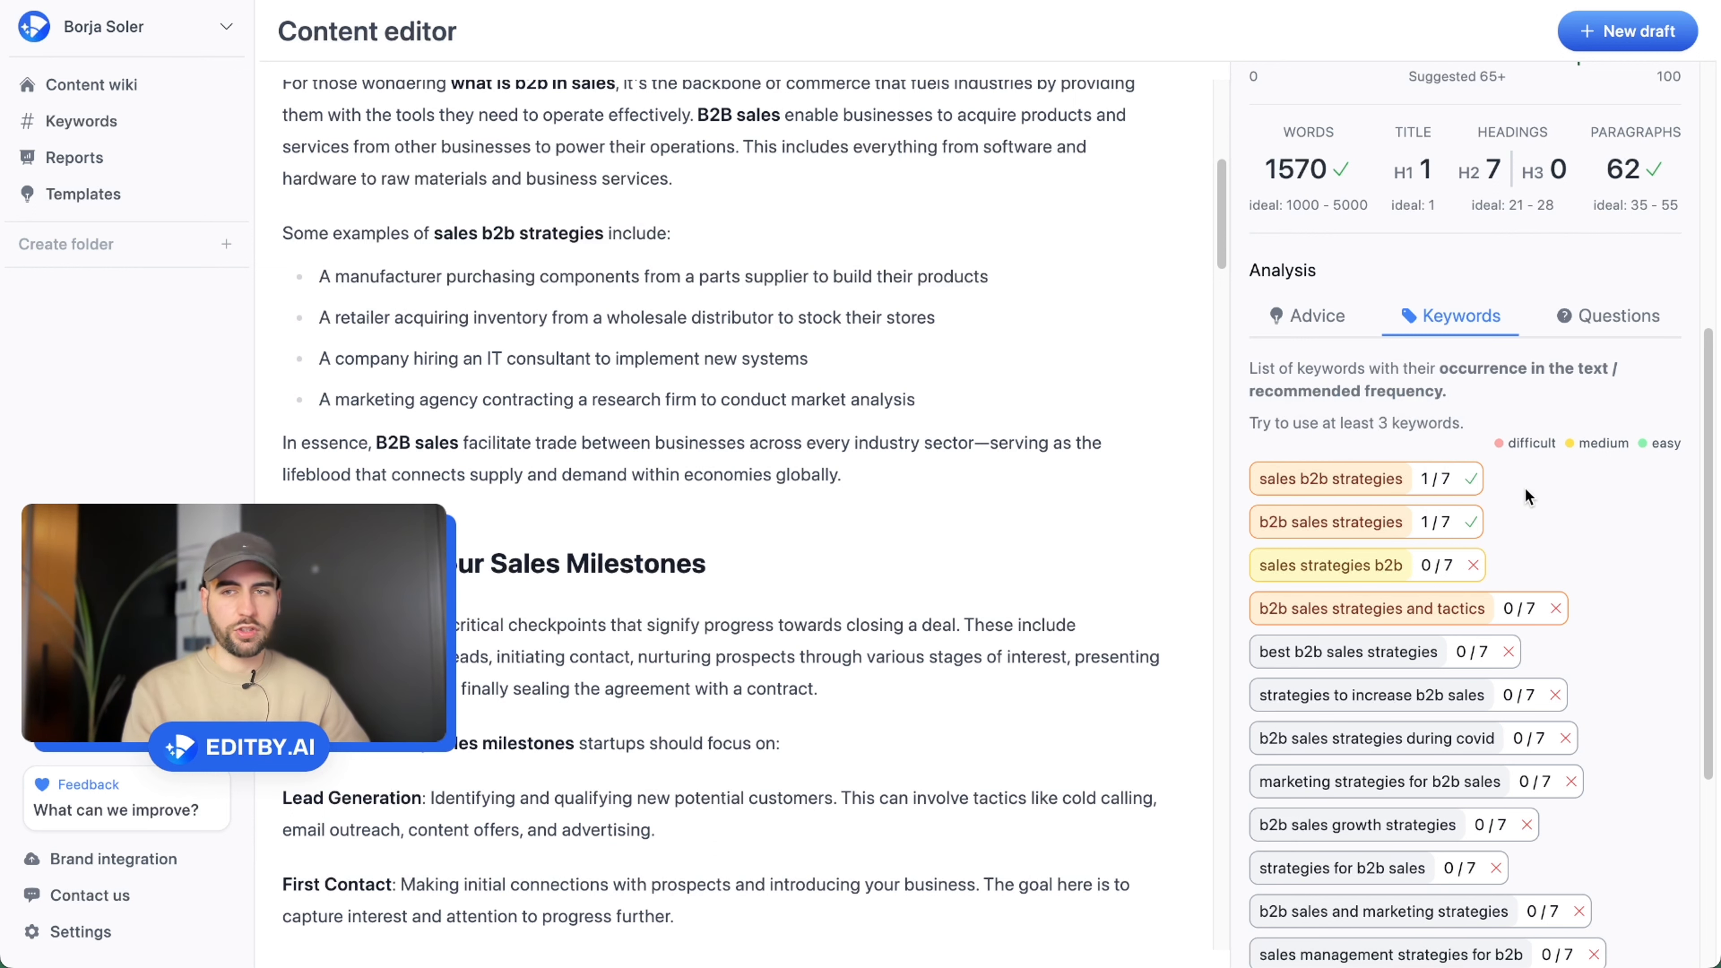
pyautogui.click(1304, 324)
pyautogui.scroll(-3, 1464, 590)
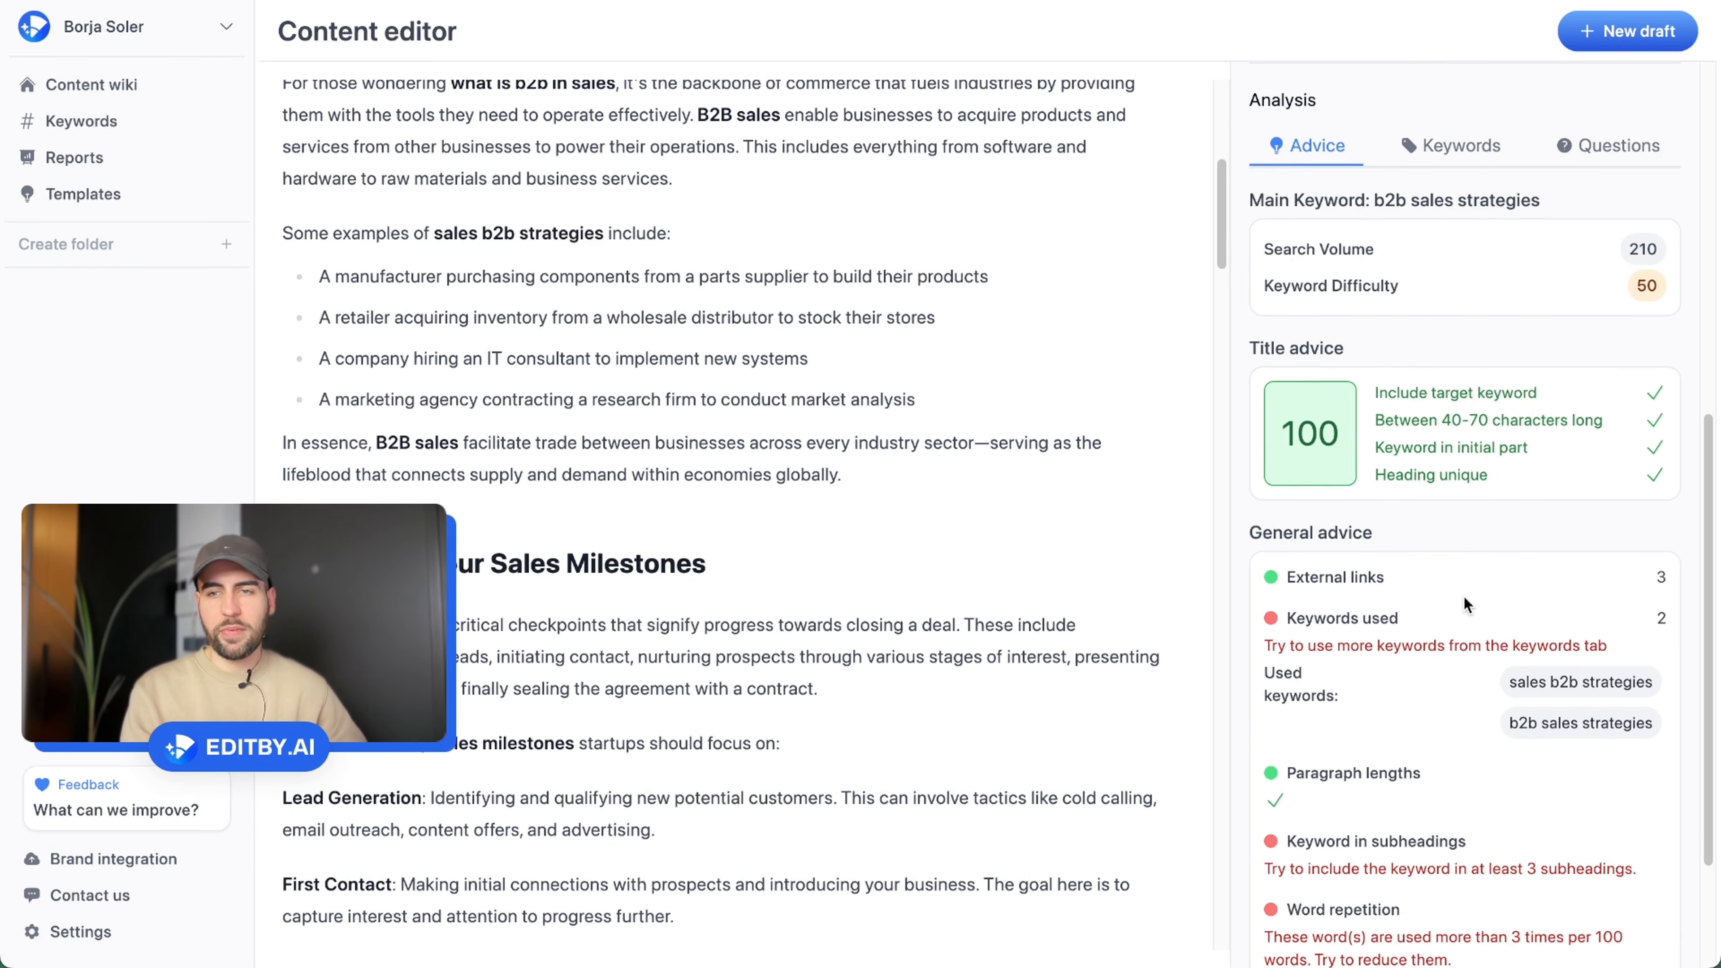
pyautogui.moveTo(1516, 681); pyautogui.dragTo(1657, 685)
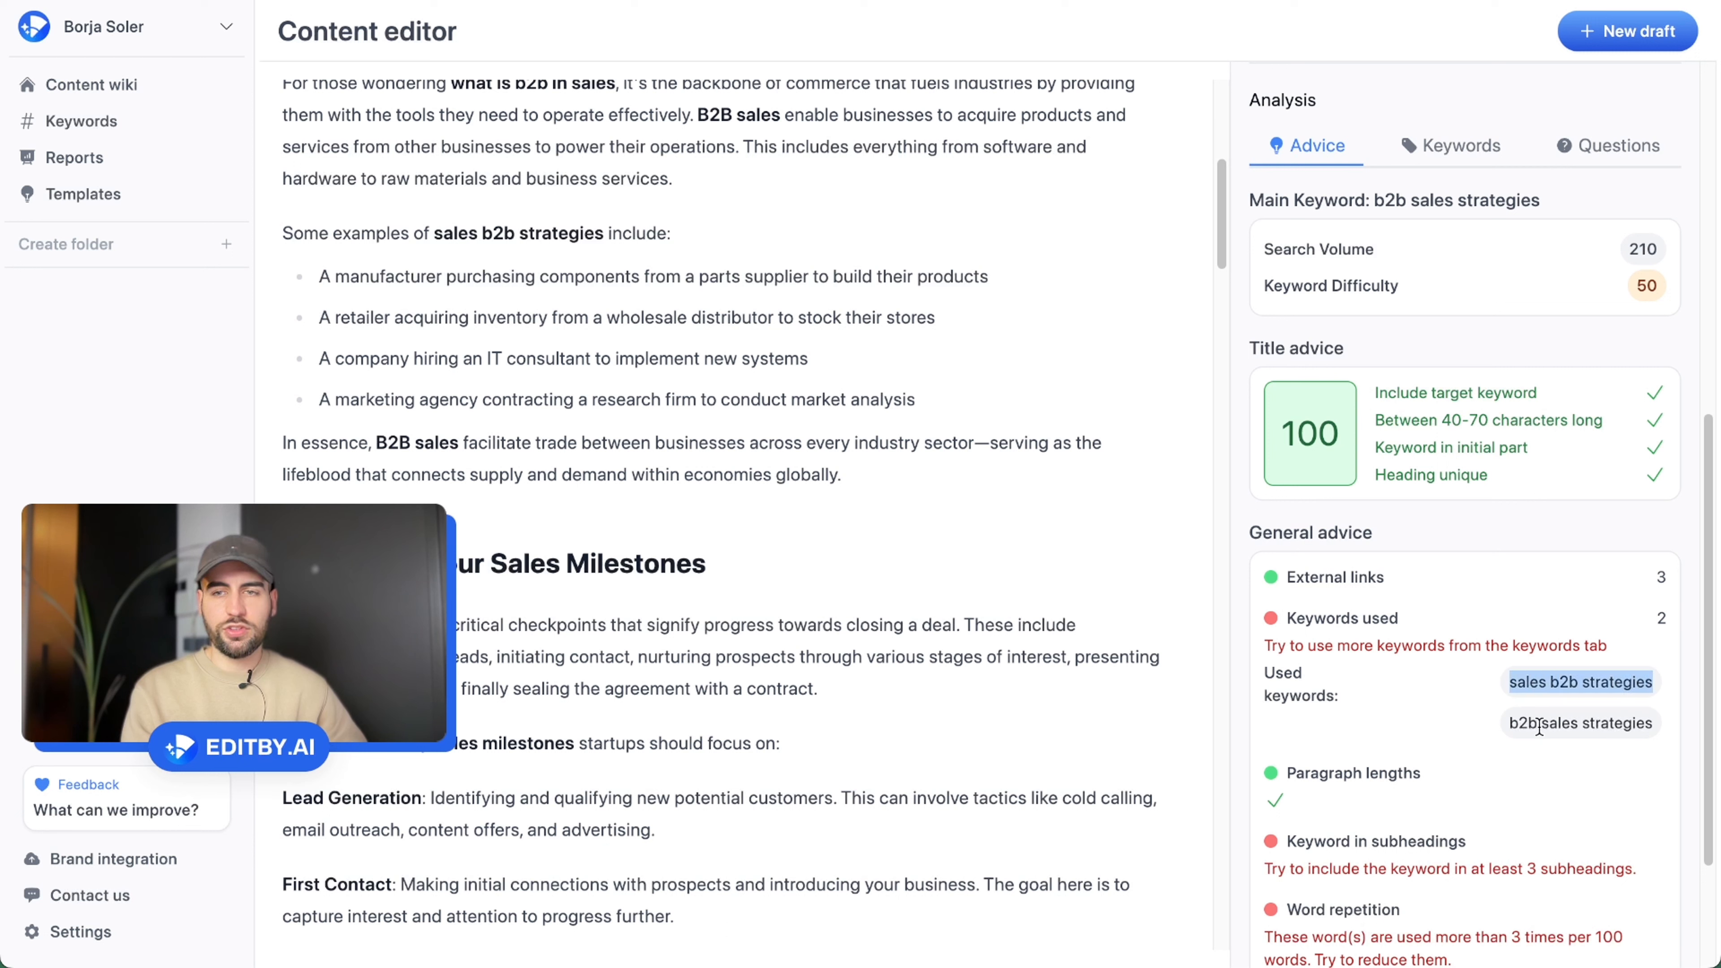
pyautogui.moveTo(1515, 724); pyautogui.dragTo(1694, 732)
pyautogui.click(1476, 571)
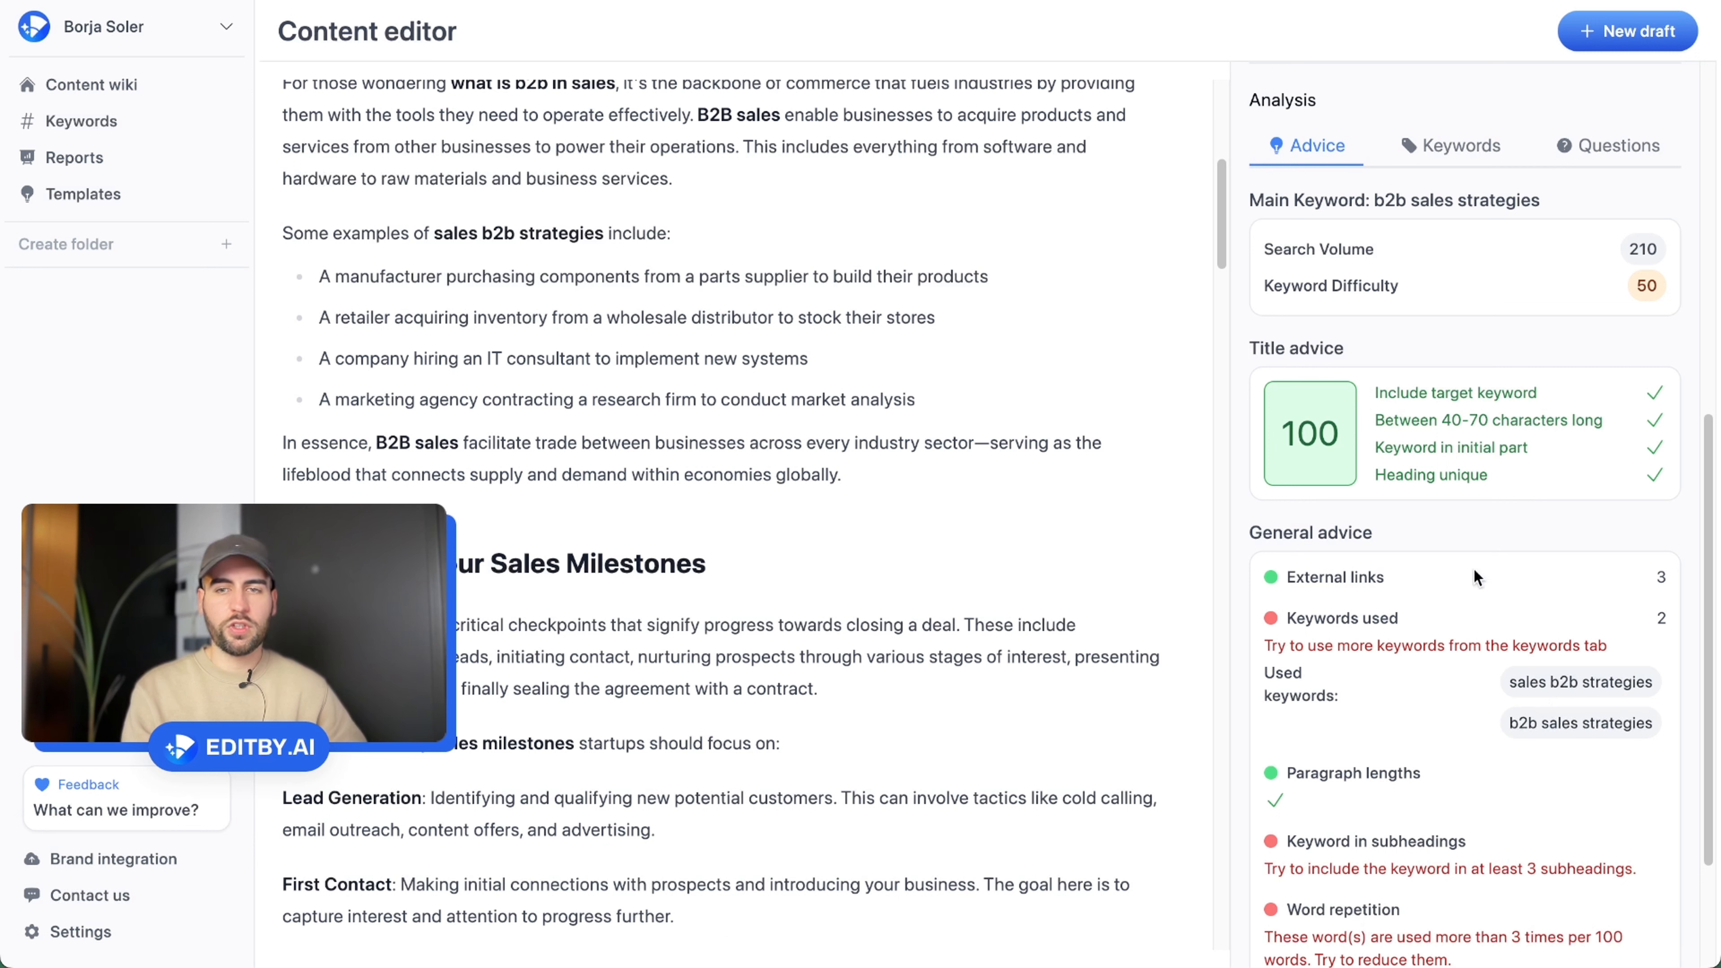
pyautogui.tripleClick(1456, 637)
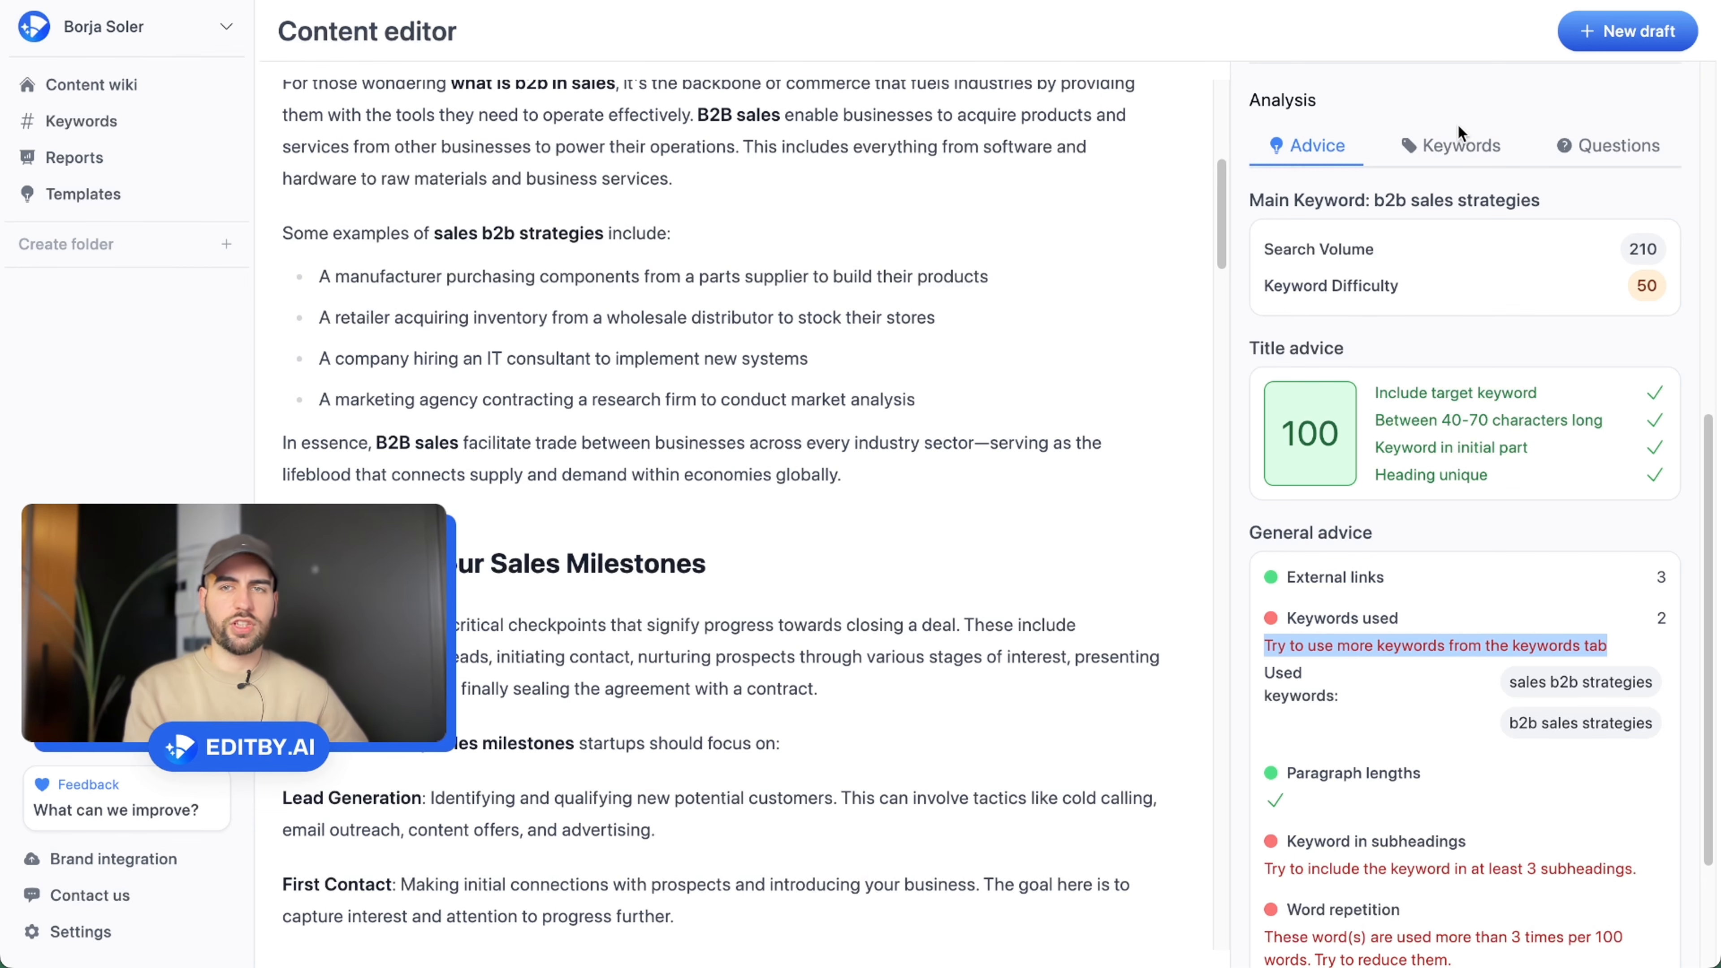
# Examine the full list of recommended keywords and look through the article for places to use them
pyautogui.click(1451, 151)
pyautogui.scroll(-3, 1339, 454)
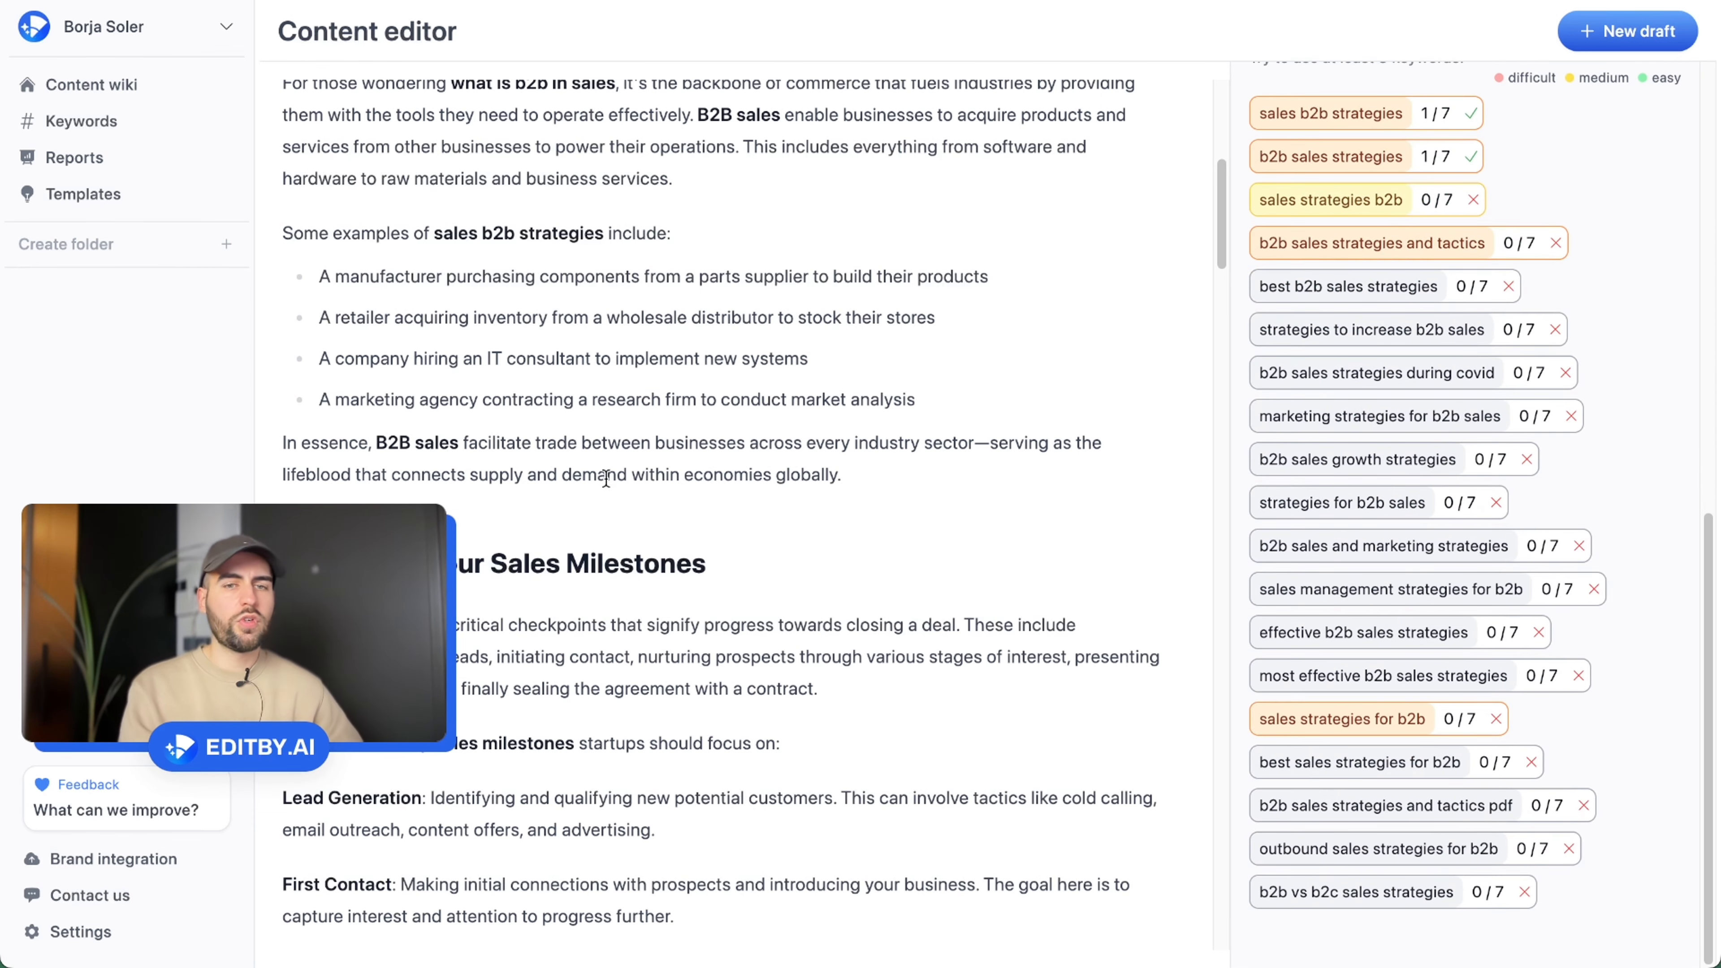
pyautogui.scroll(-12, 607, 478)
pyautogui.scroll(-7, 606, 478)
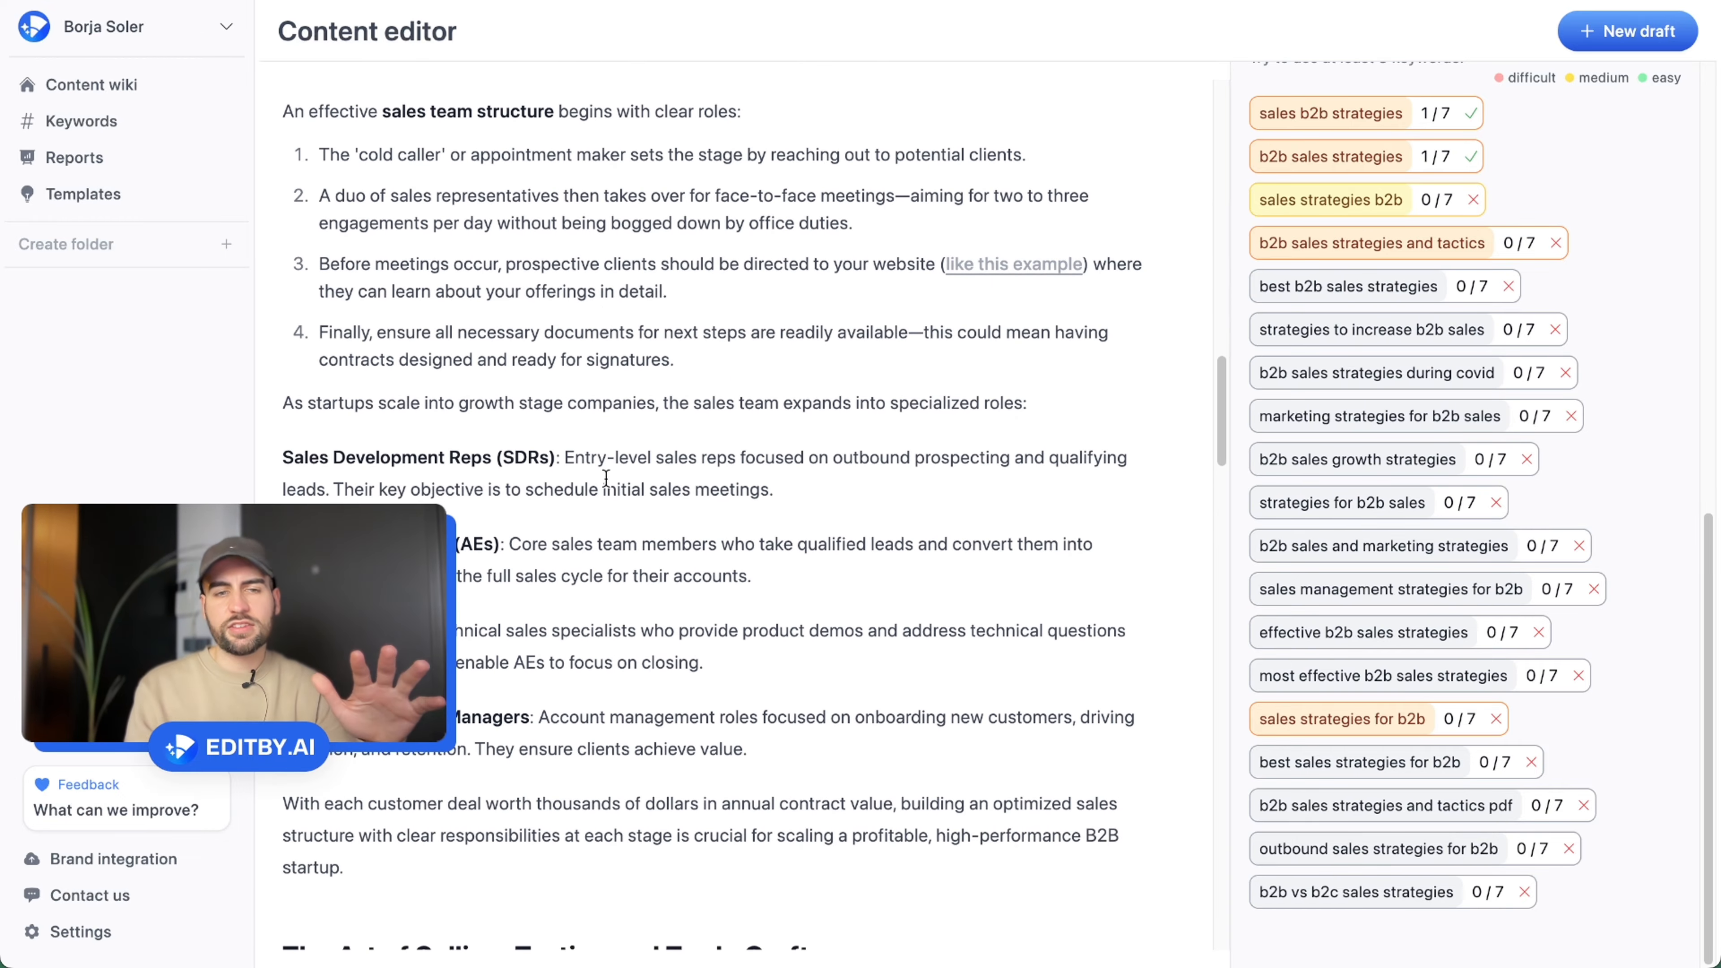
pyautogui.scroll(20, 606, 478)
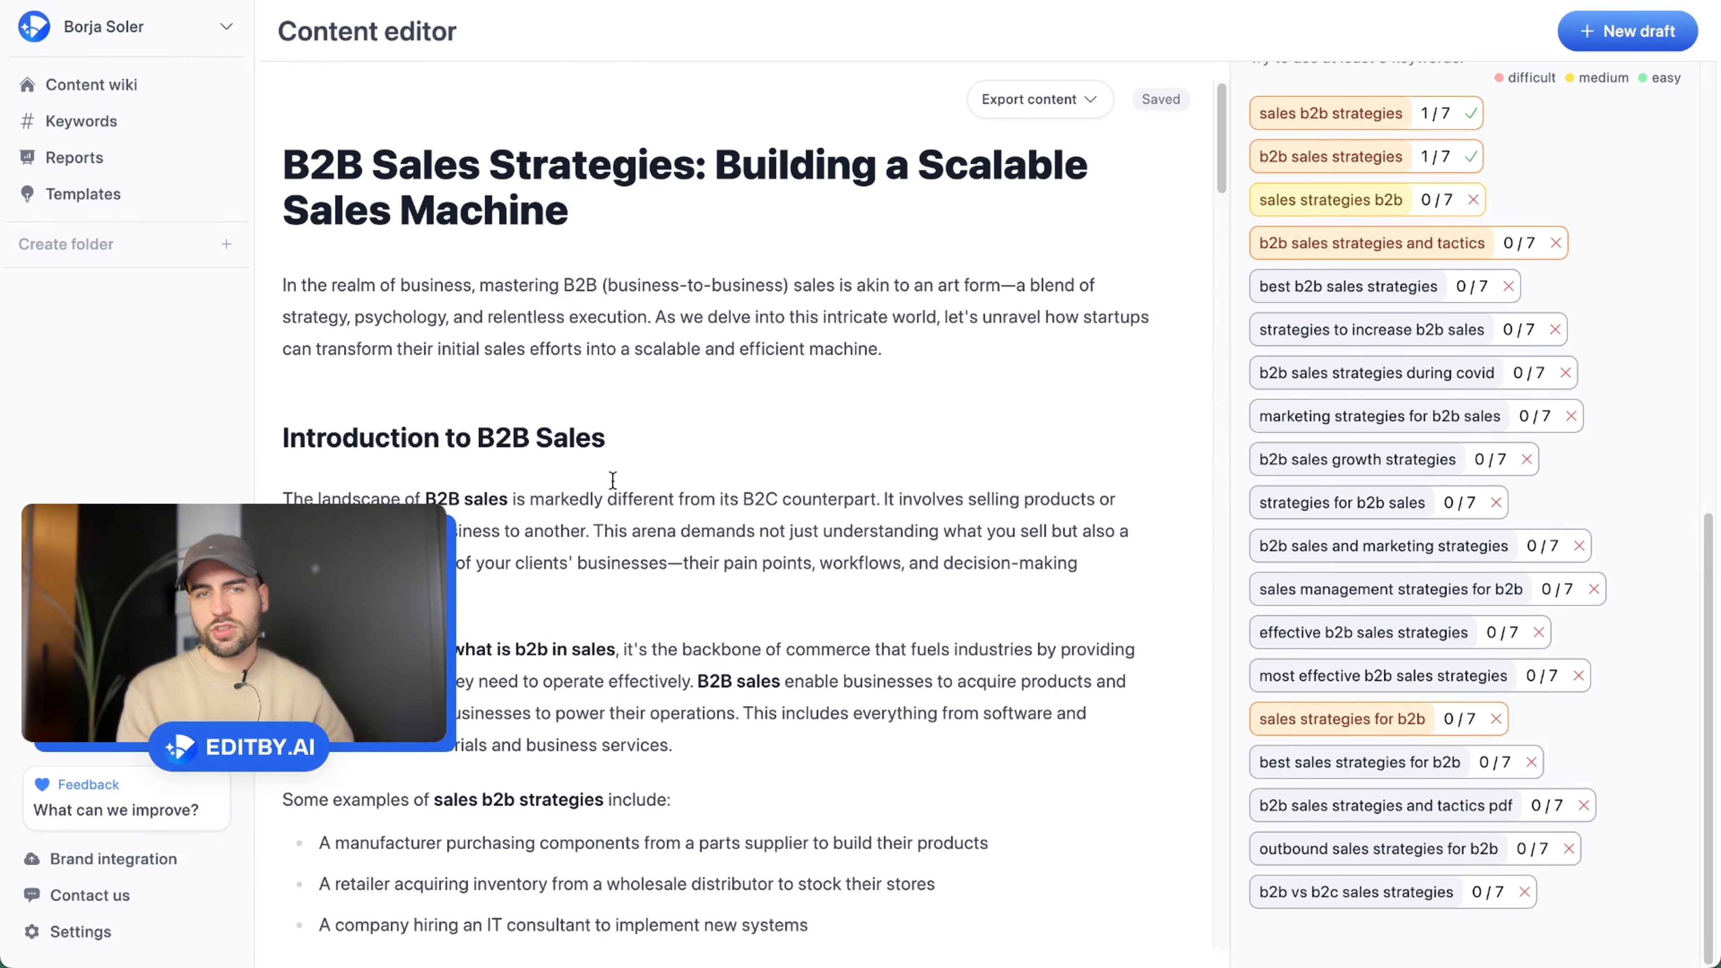
pyautogui.scroll(12, 1621, 564)
pyautogui.scroll(-9, 1620, 564)
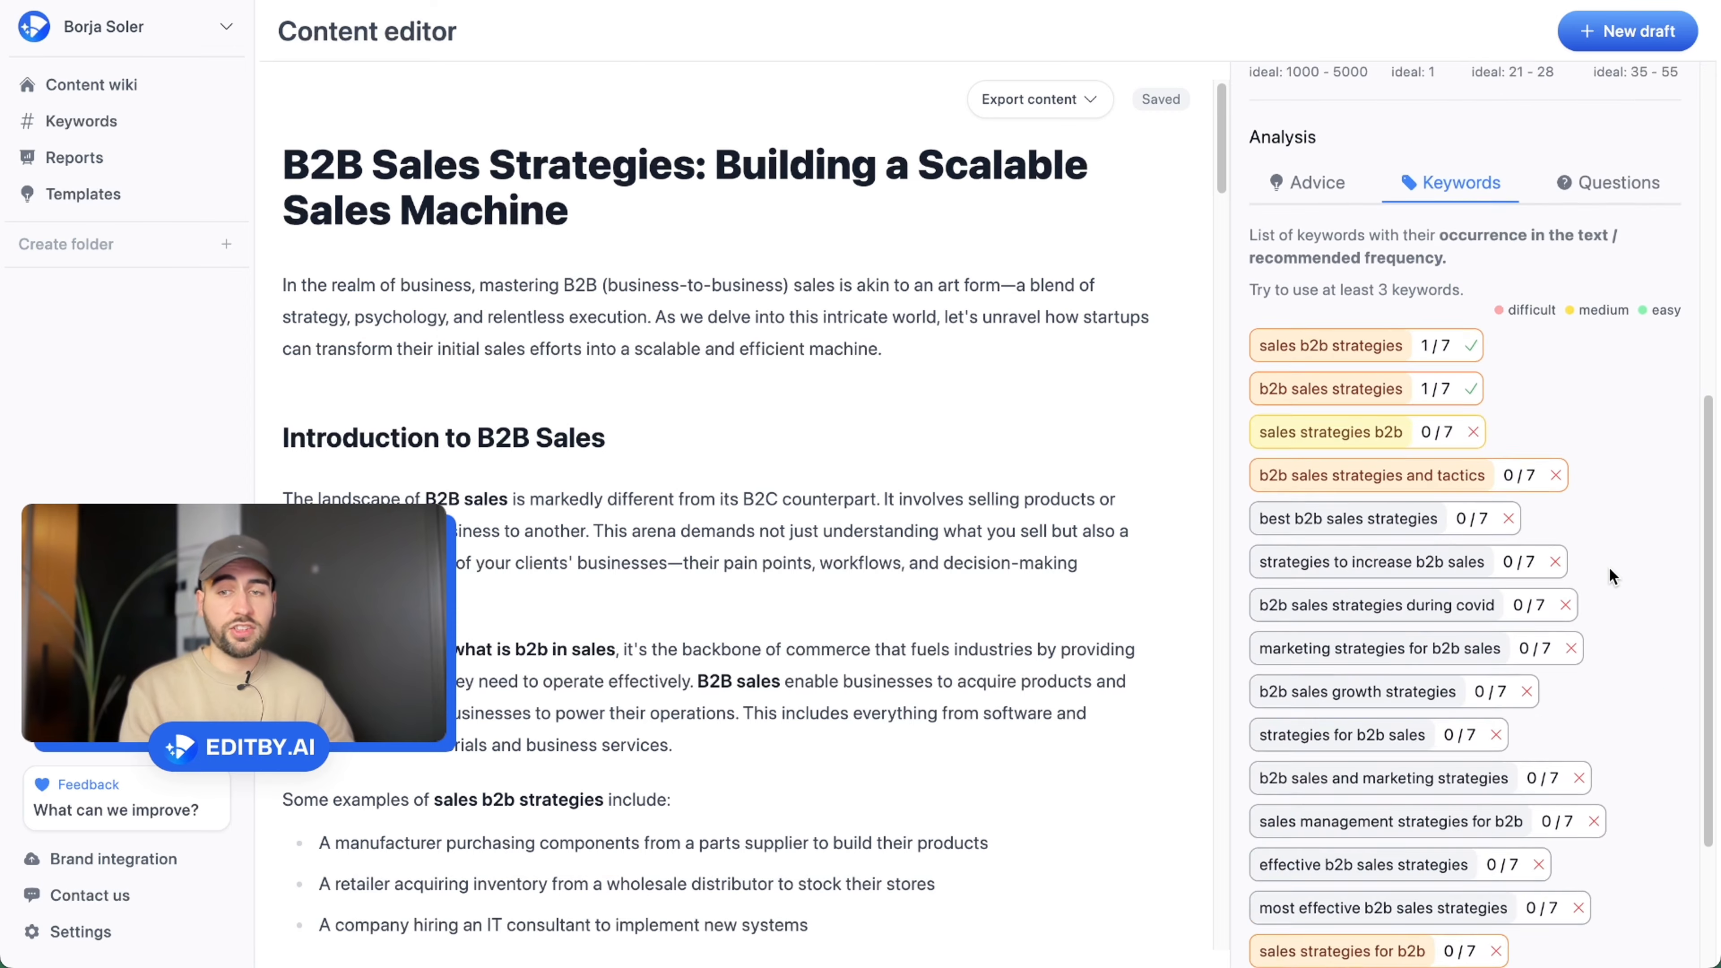
# Read the general advice on including the keyword in subheadings and on word repetition
pyautogui.scroll(3, 1339, 339)
pyautogui.click(1341, 390)
pyautogui.scroll(-5, 1393, 499)
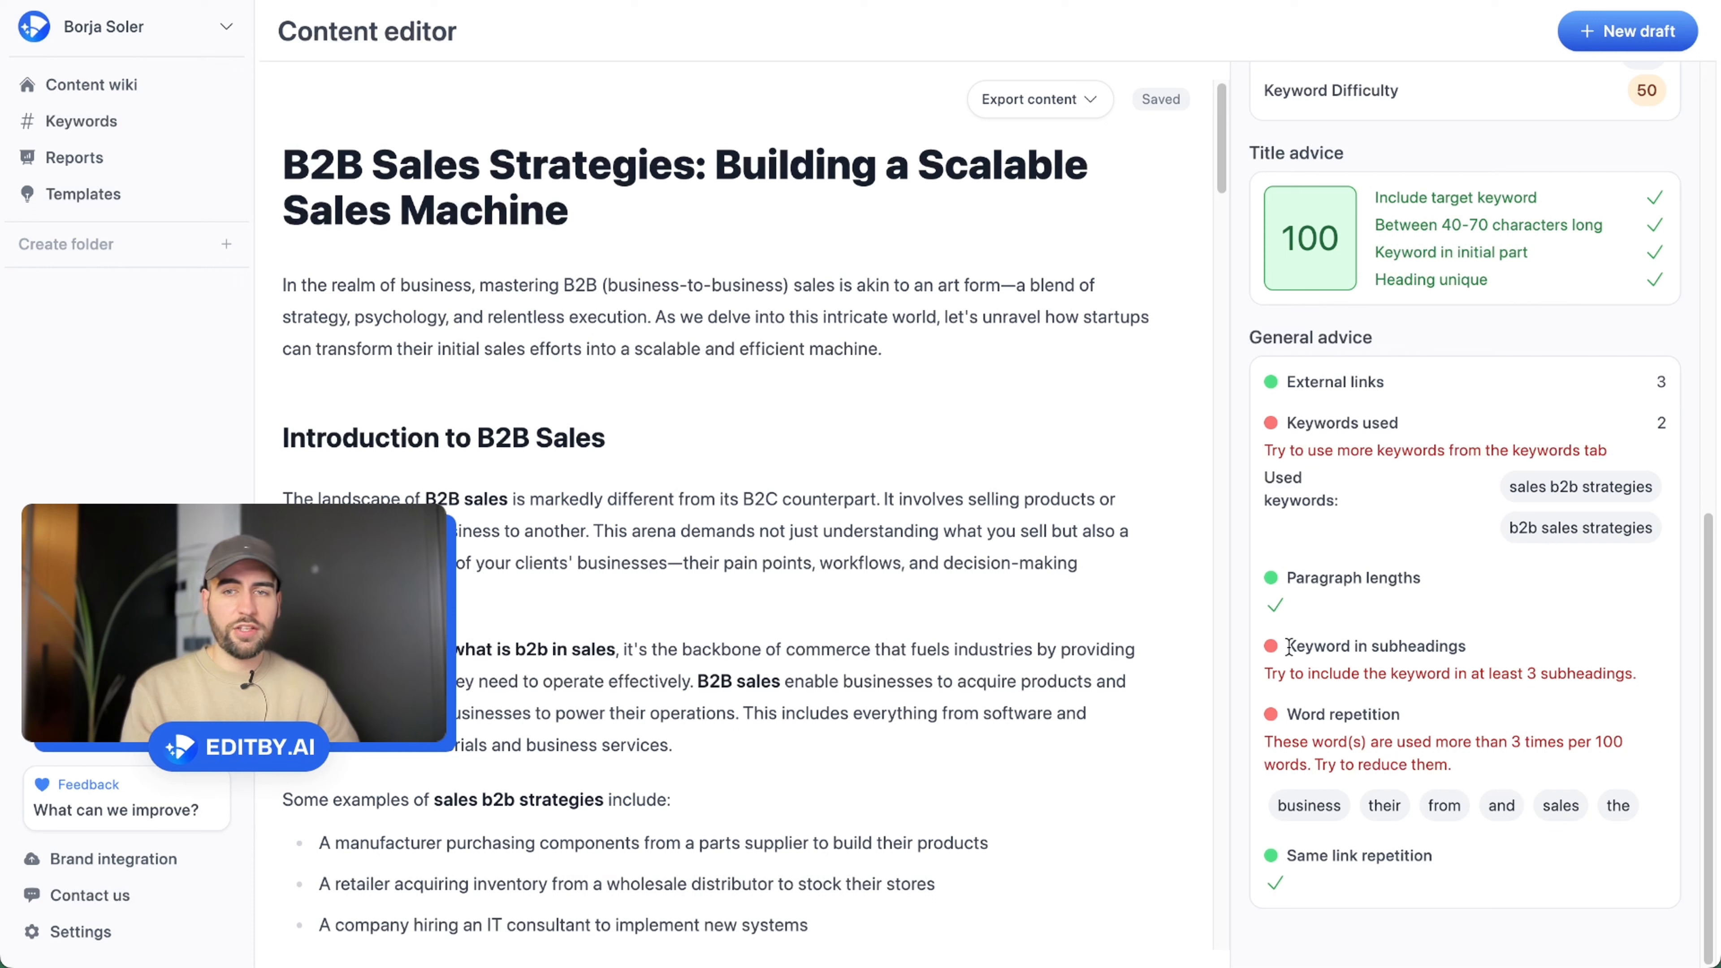
pyautogui.moveTo(1290, 647); pyautogui.dragTo(1642, 676)
pyautogui.click(1642, 676)
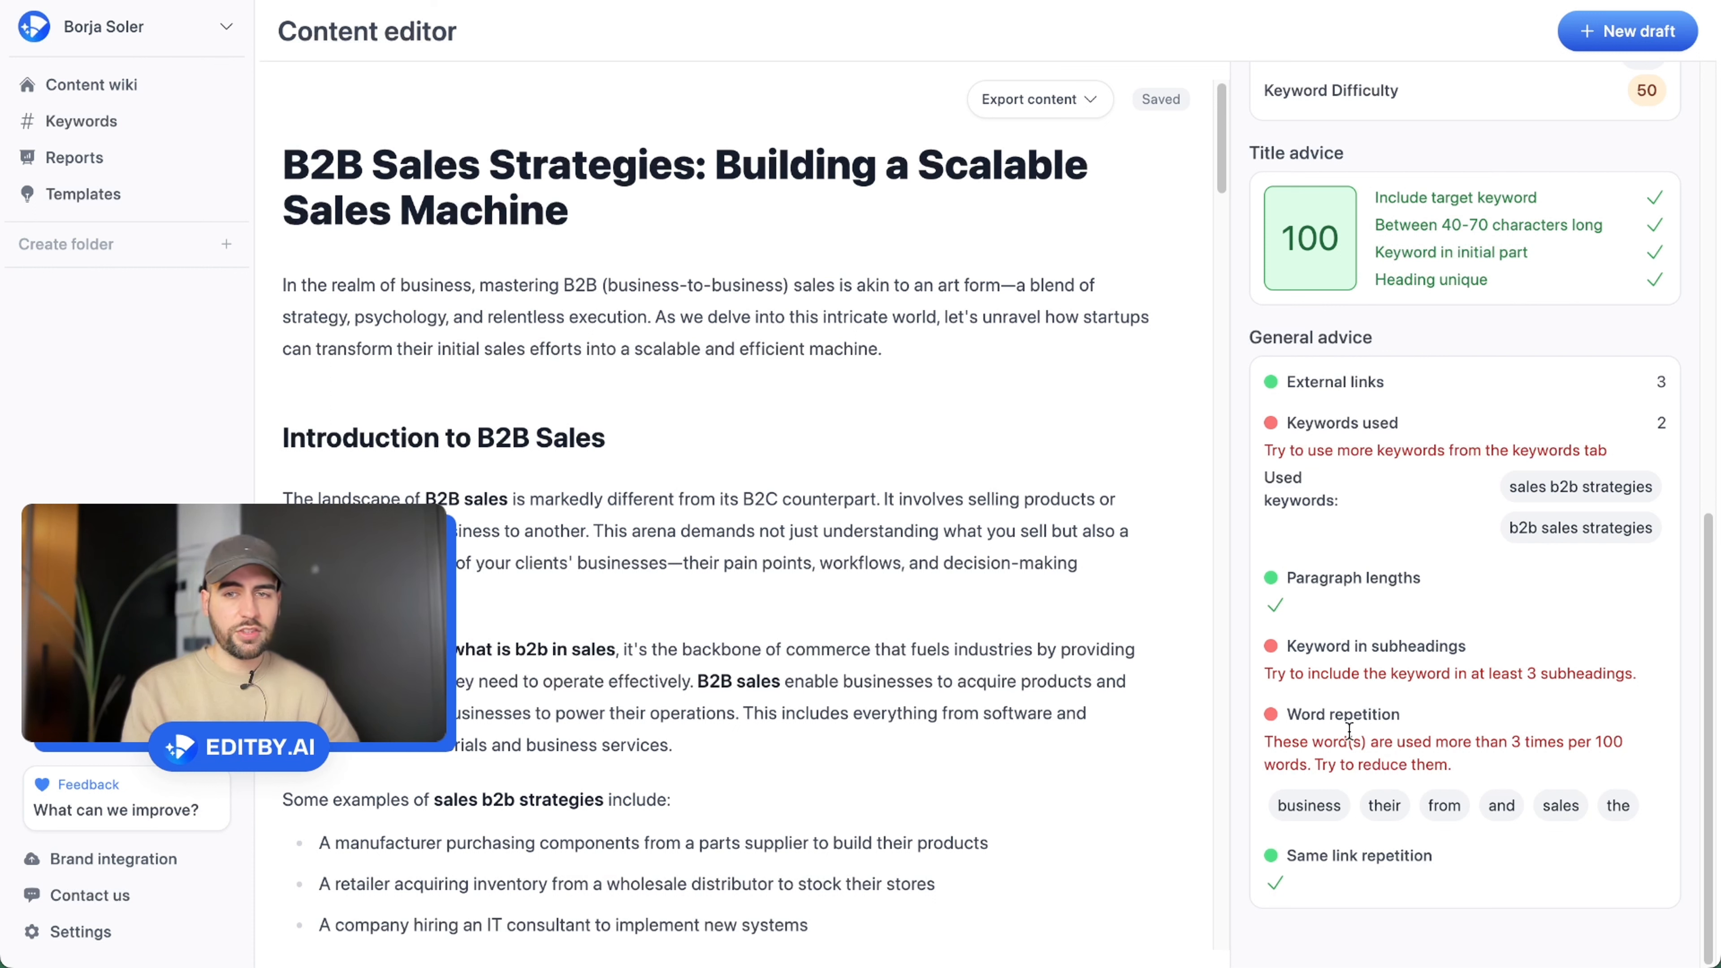
pyautogui.moveTo(1288, 714); pyautogui.dragTo(1528, 756)
pyautogui.click(1528, 757)
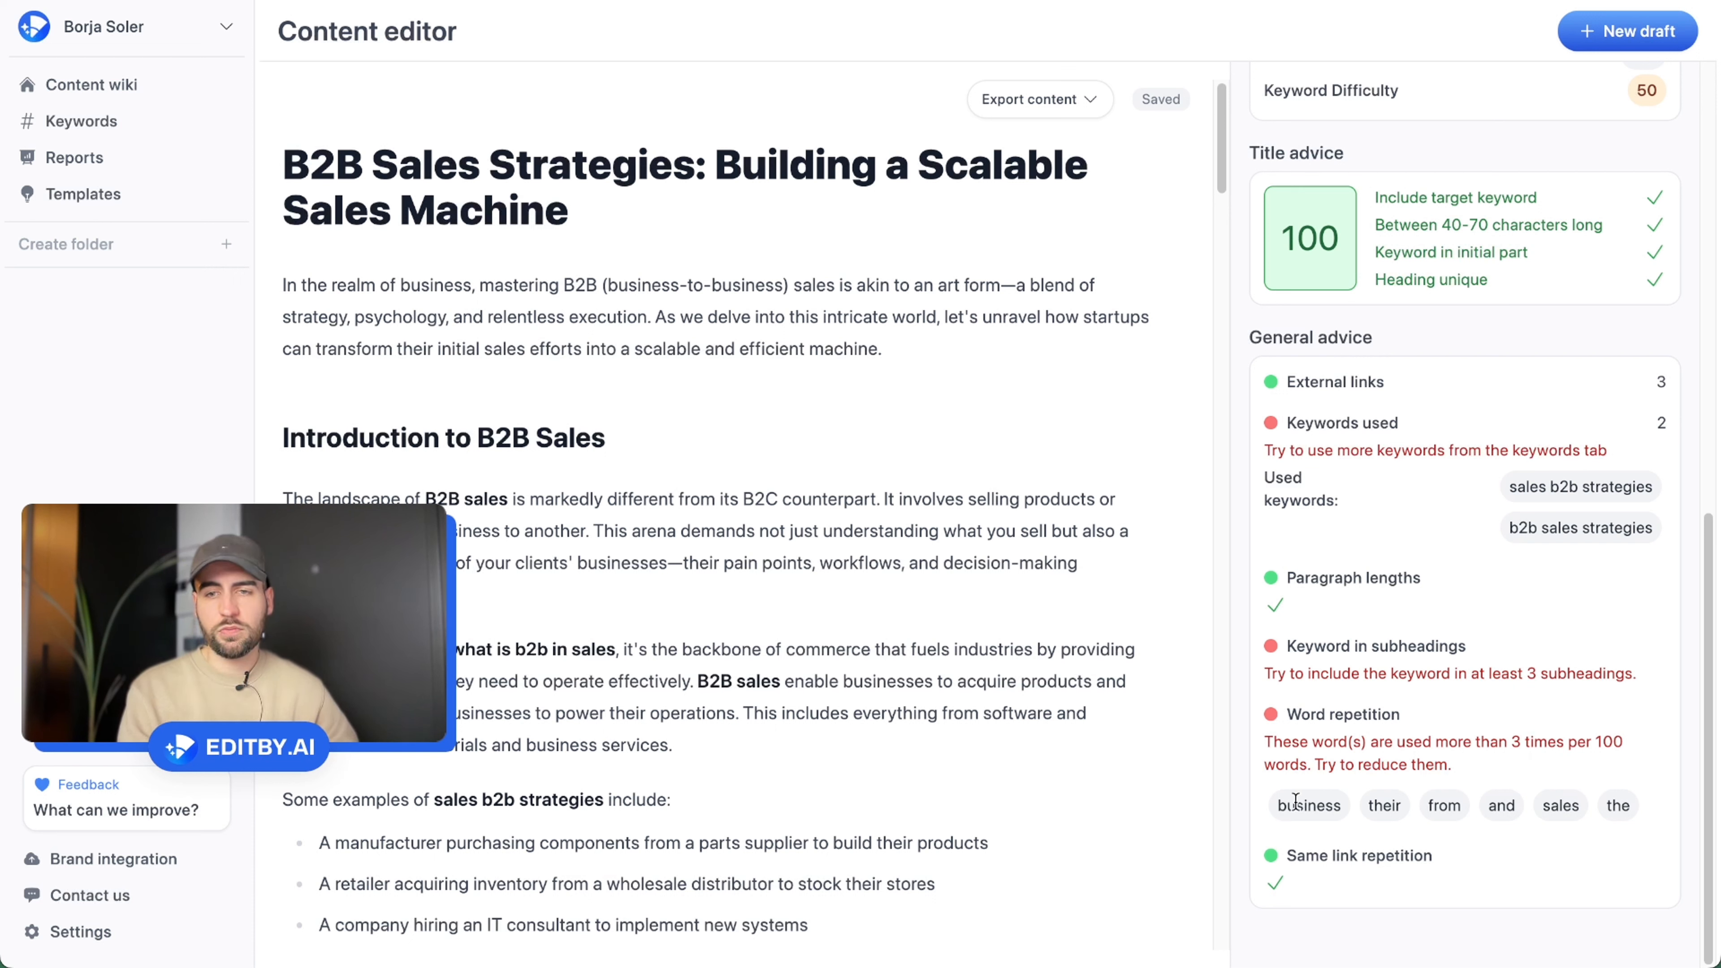
# Search the page for the repeated word "business", and close the search
pyautogui.click(671, 526)
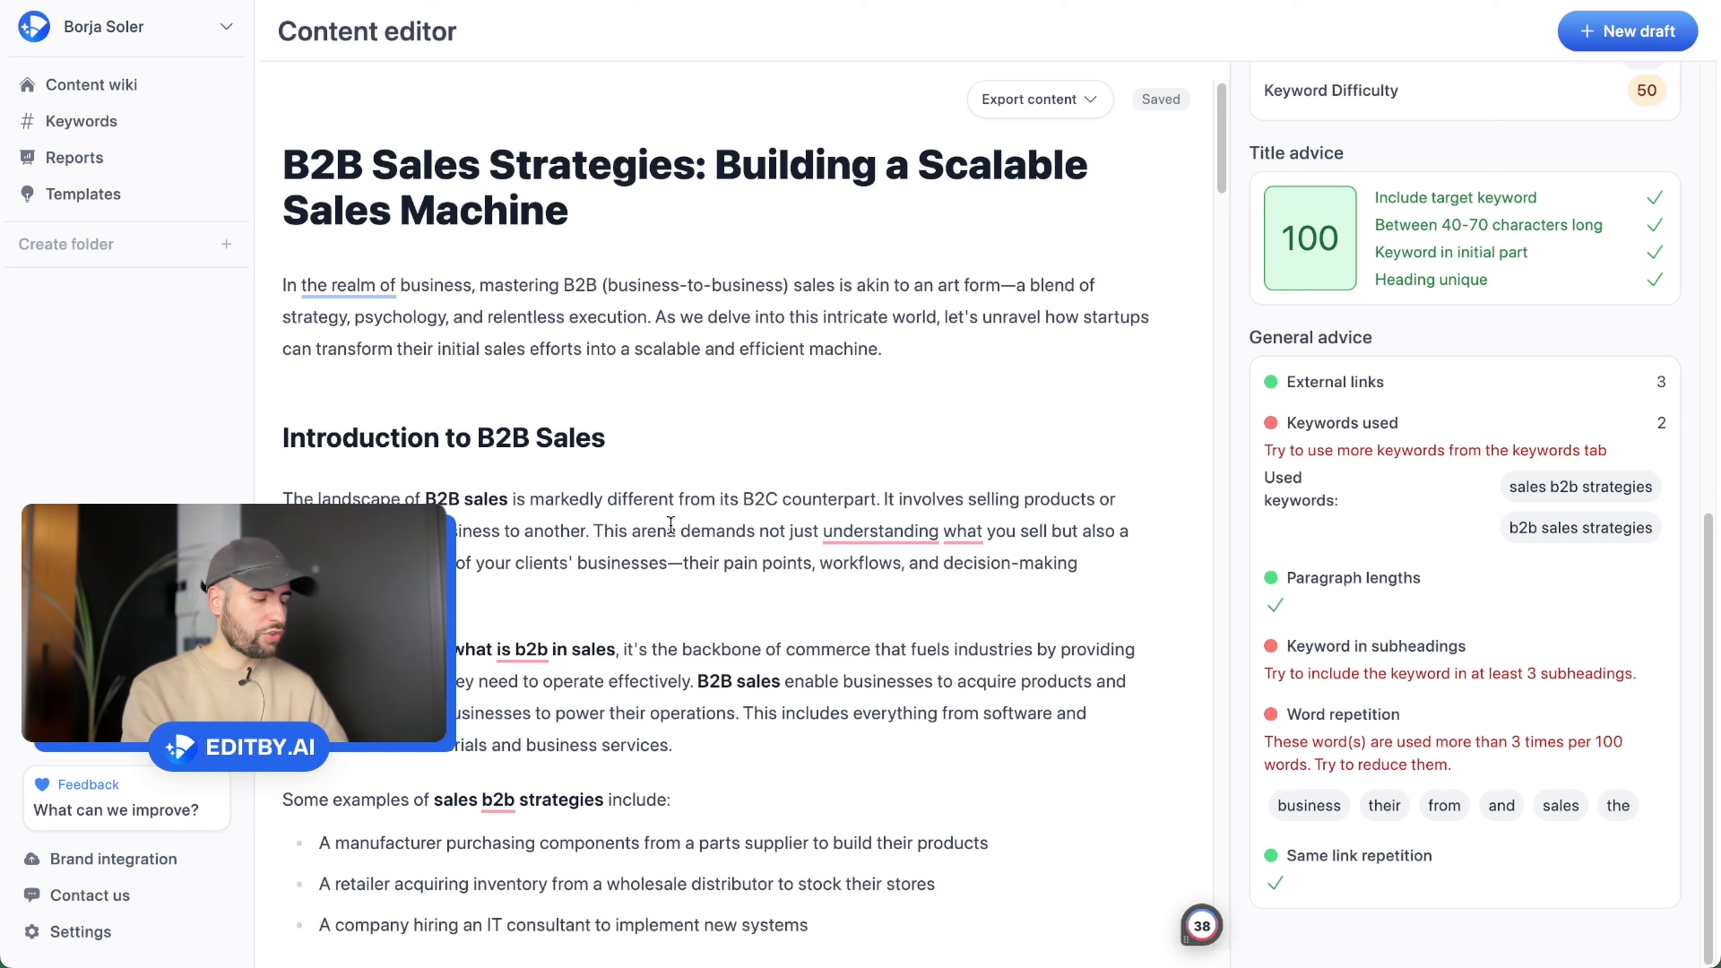
pyautogui.hotkey('ctrl', 'f')
pyautogui.write('business')
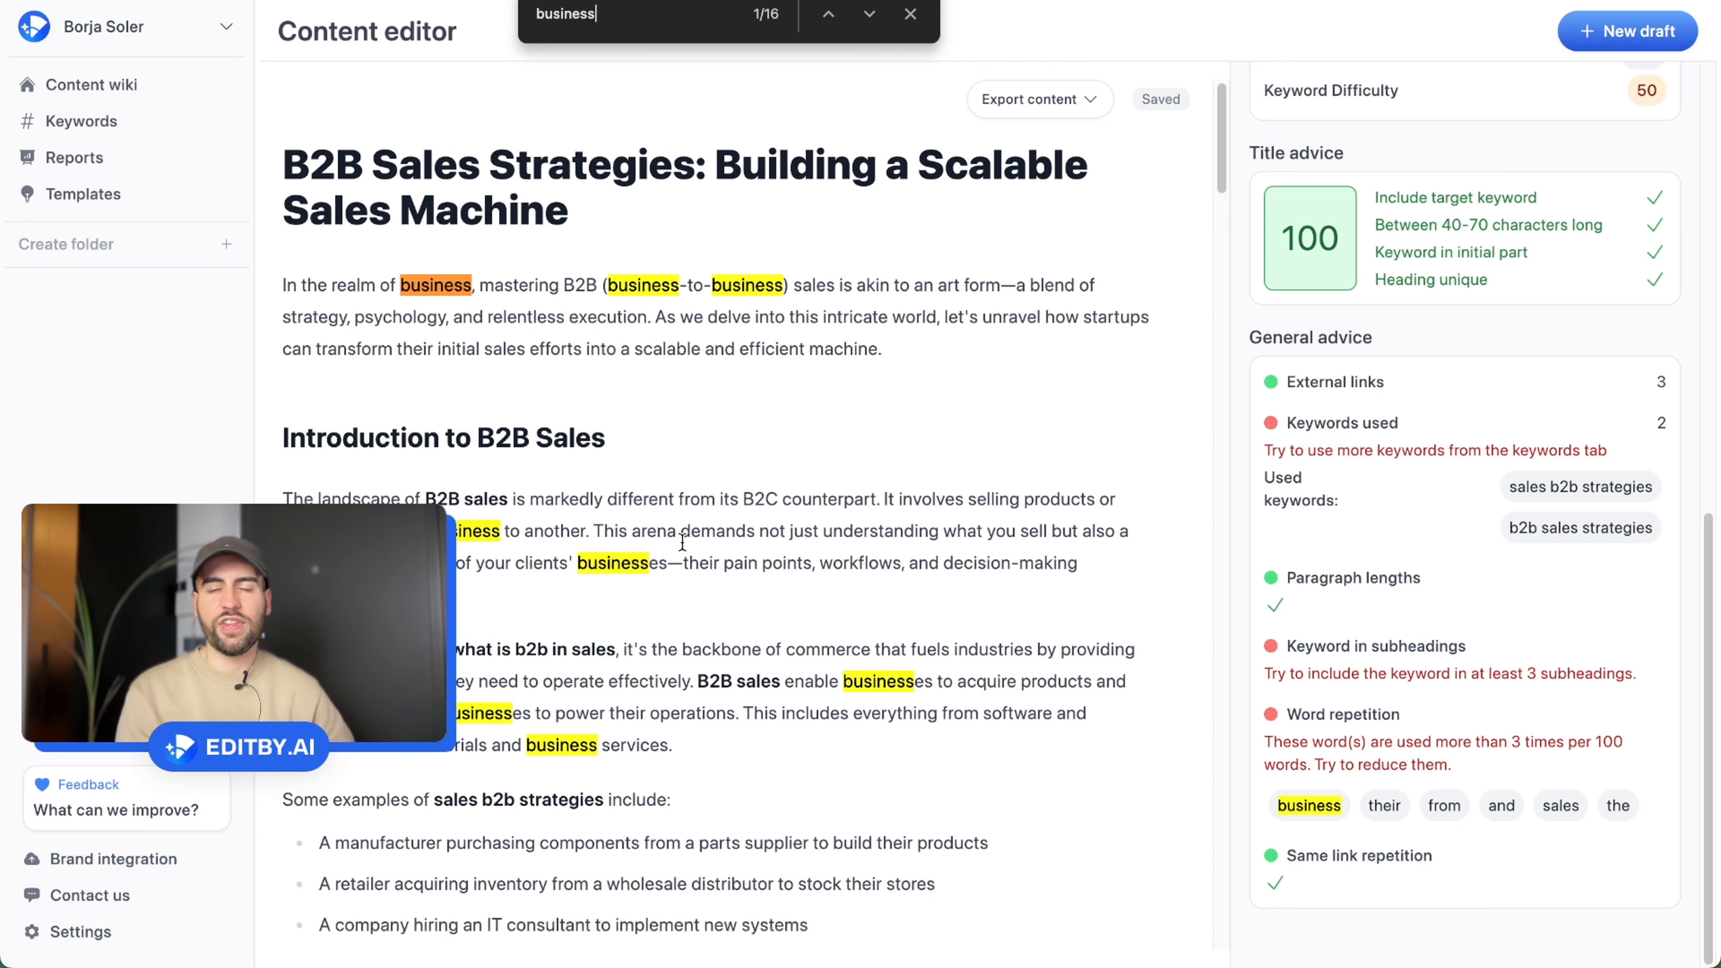
pyautogui.press('Escape')
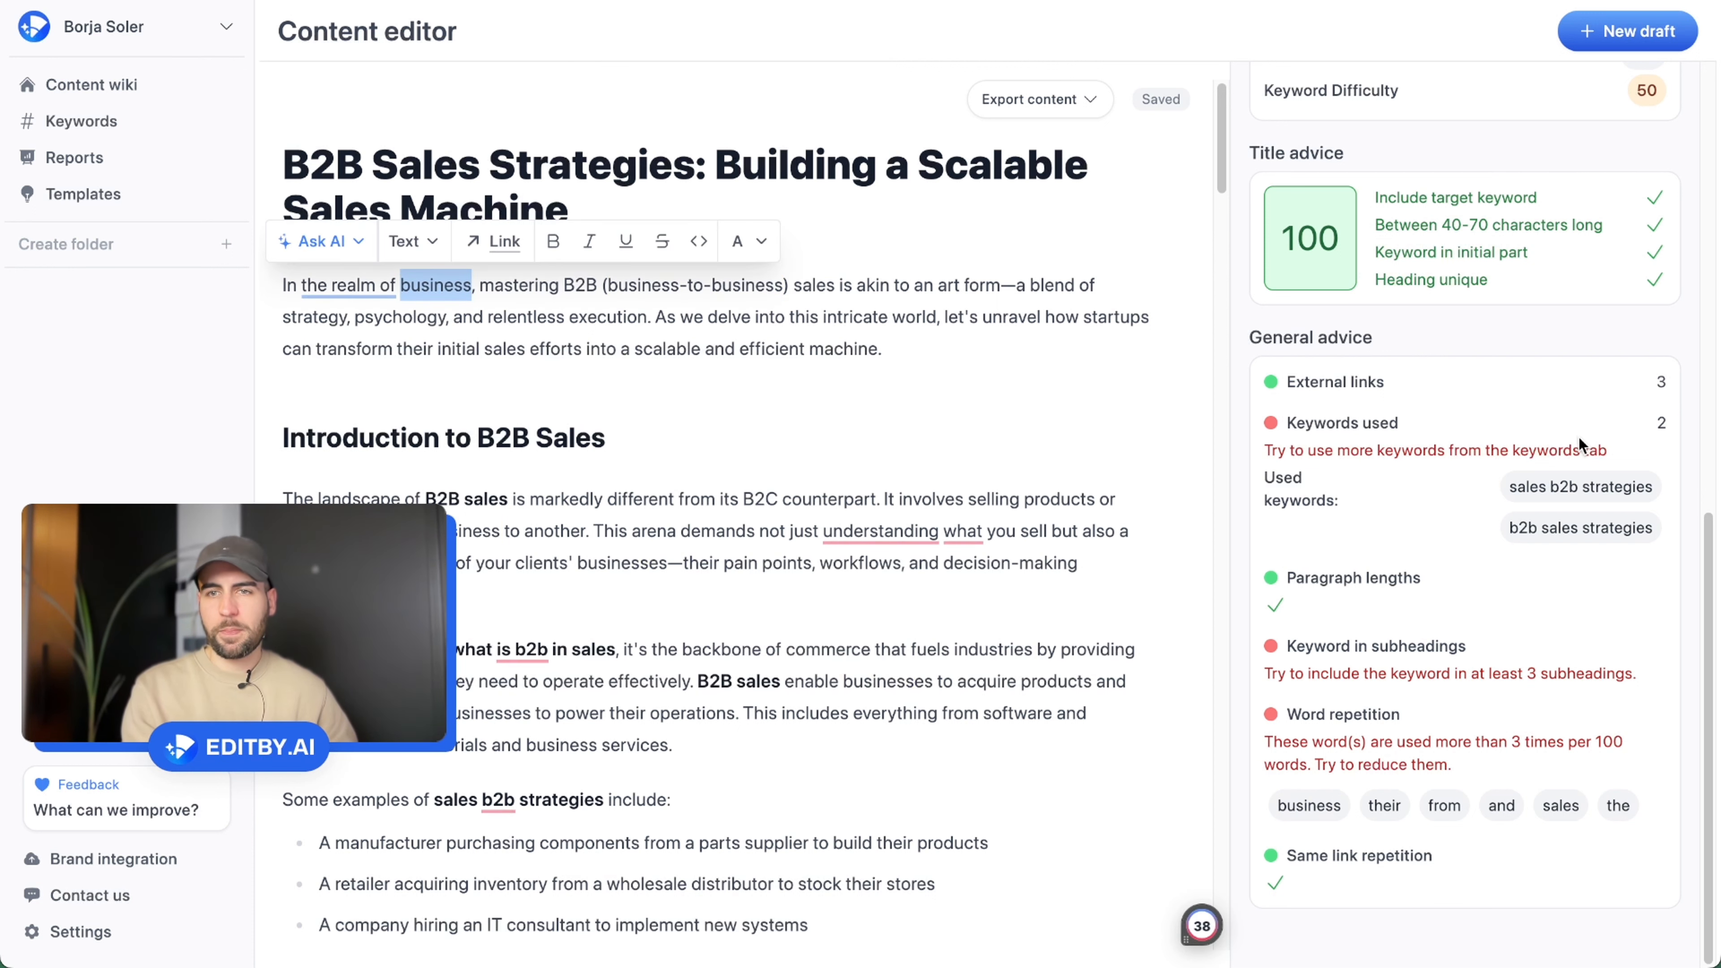
# Review the SEO score and content counts again, and open the analysis's questions section
pyautogui.scroll(10, 1579, 436)
pyautogui.scroll(2, 1575, 476)
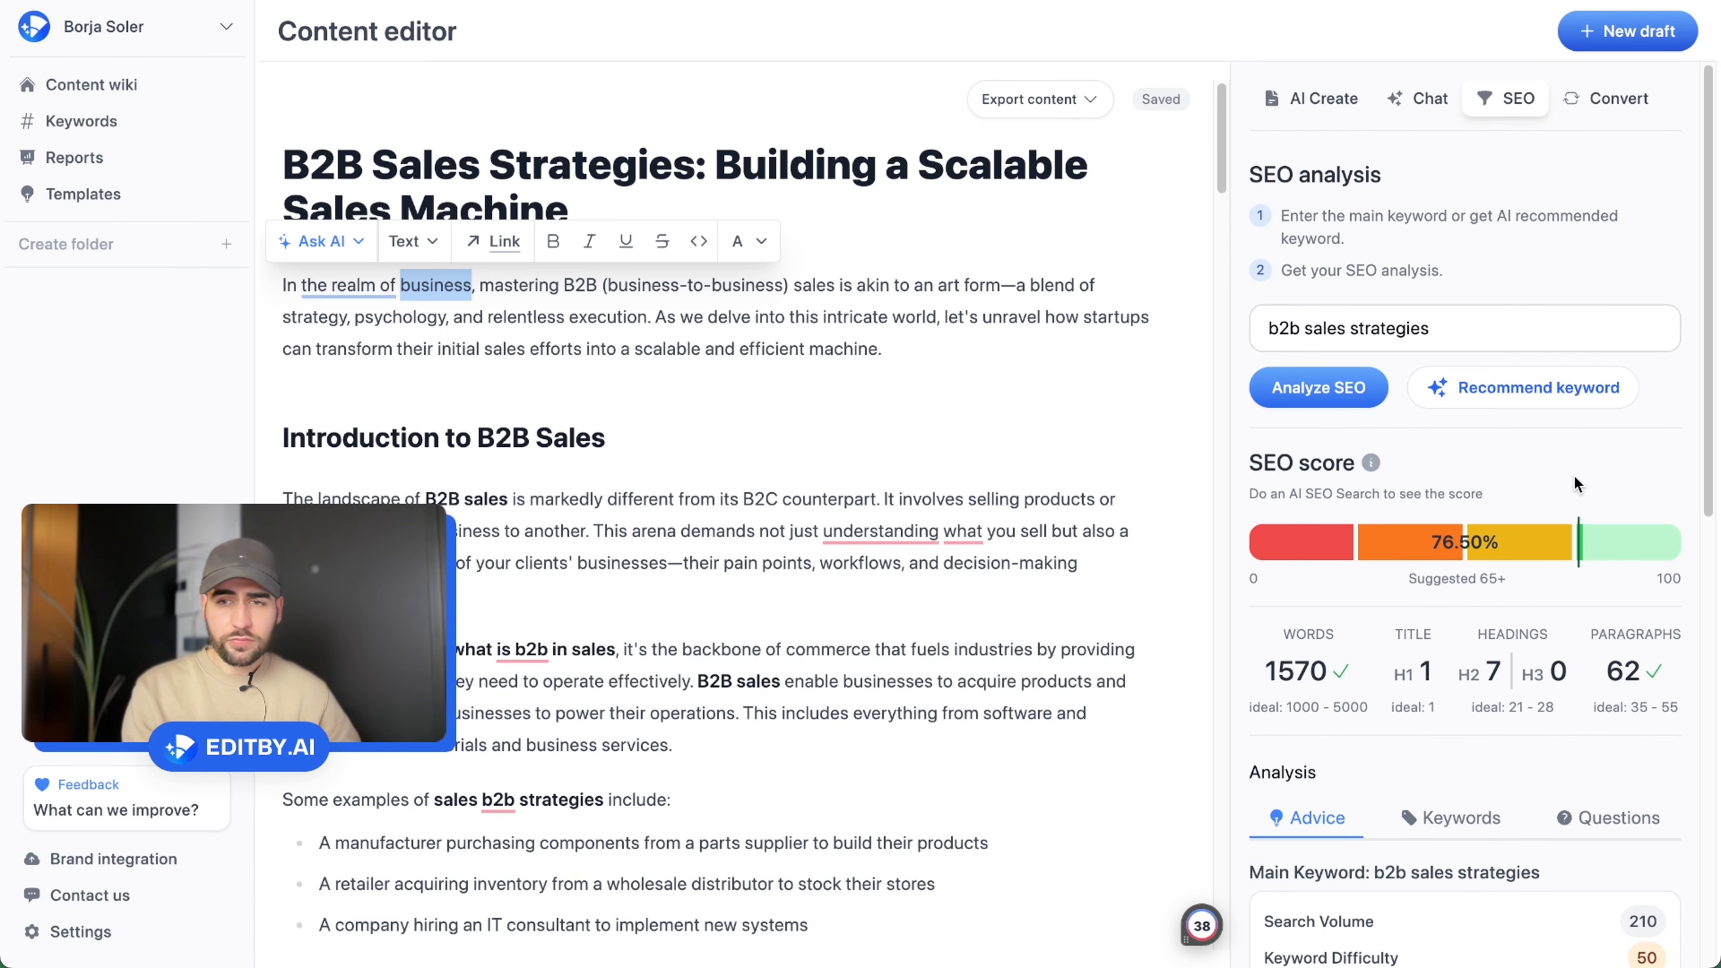
pyautogui.click(1608, 819)
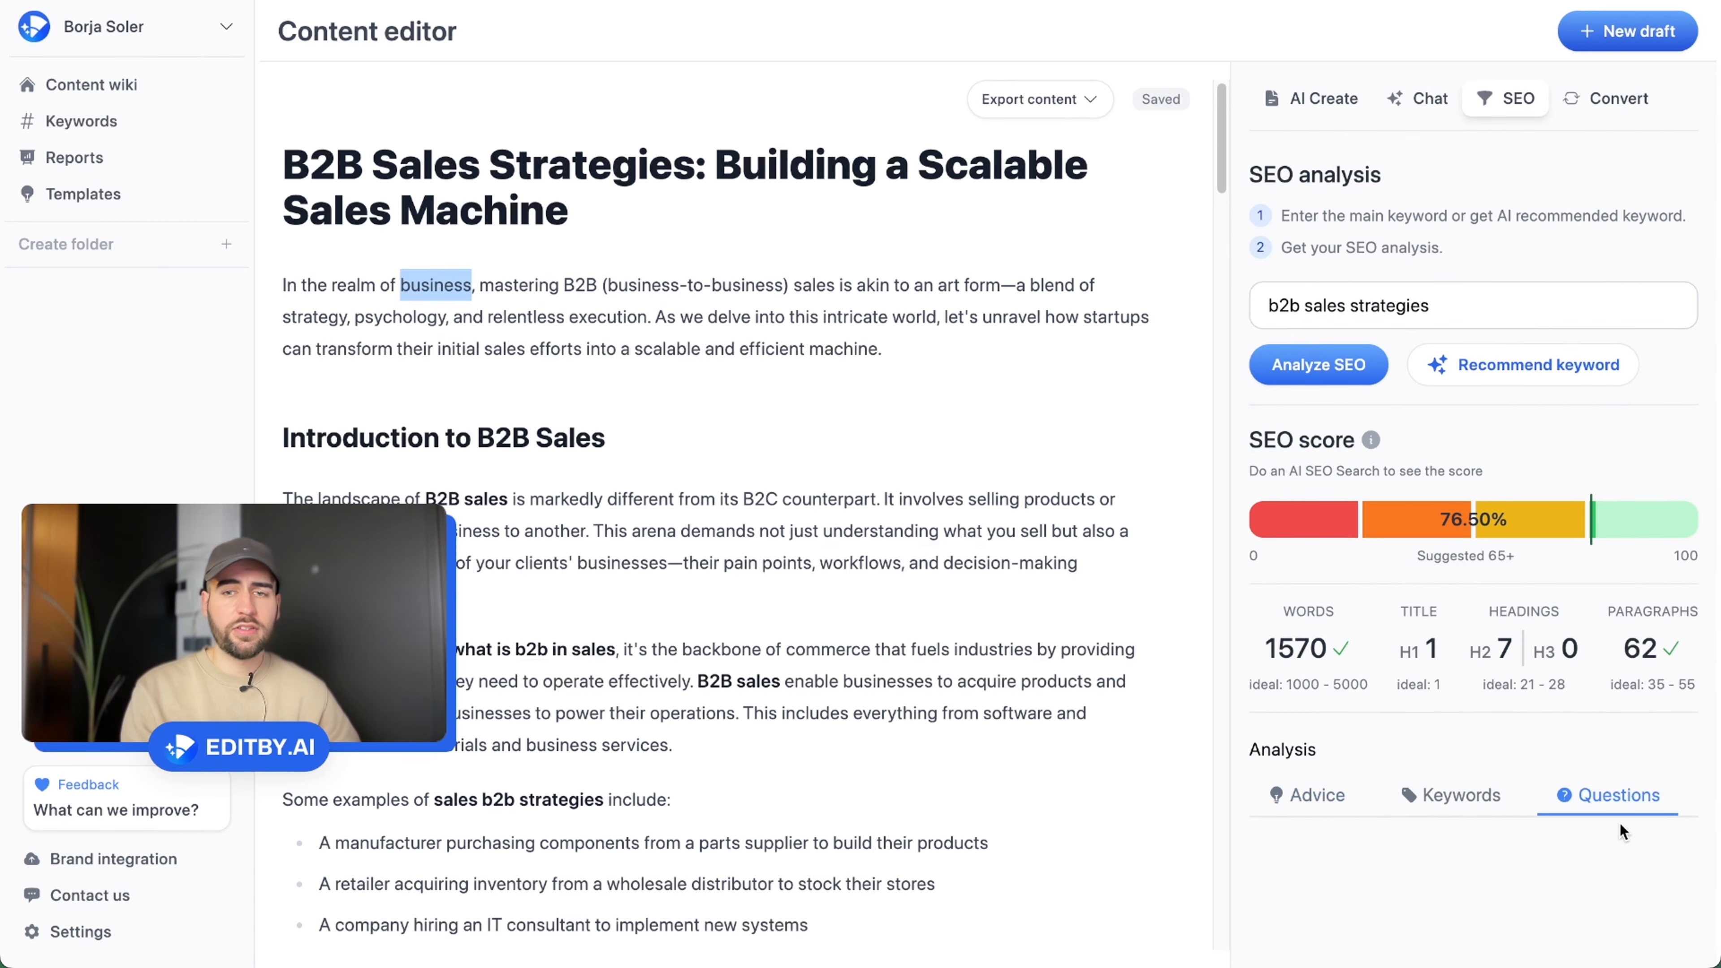
# Return to the SEO analysis's advice section and export the article by copying it for WordPress
pyautogui.click(1349, 800)
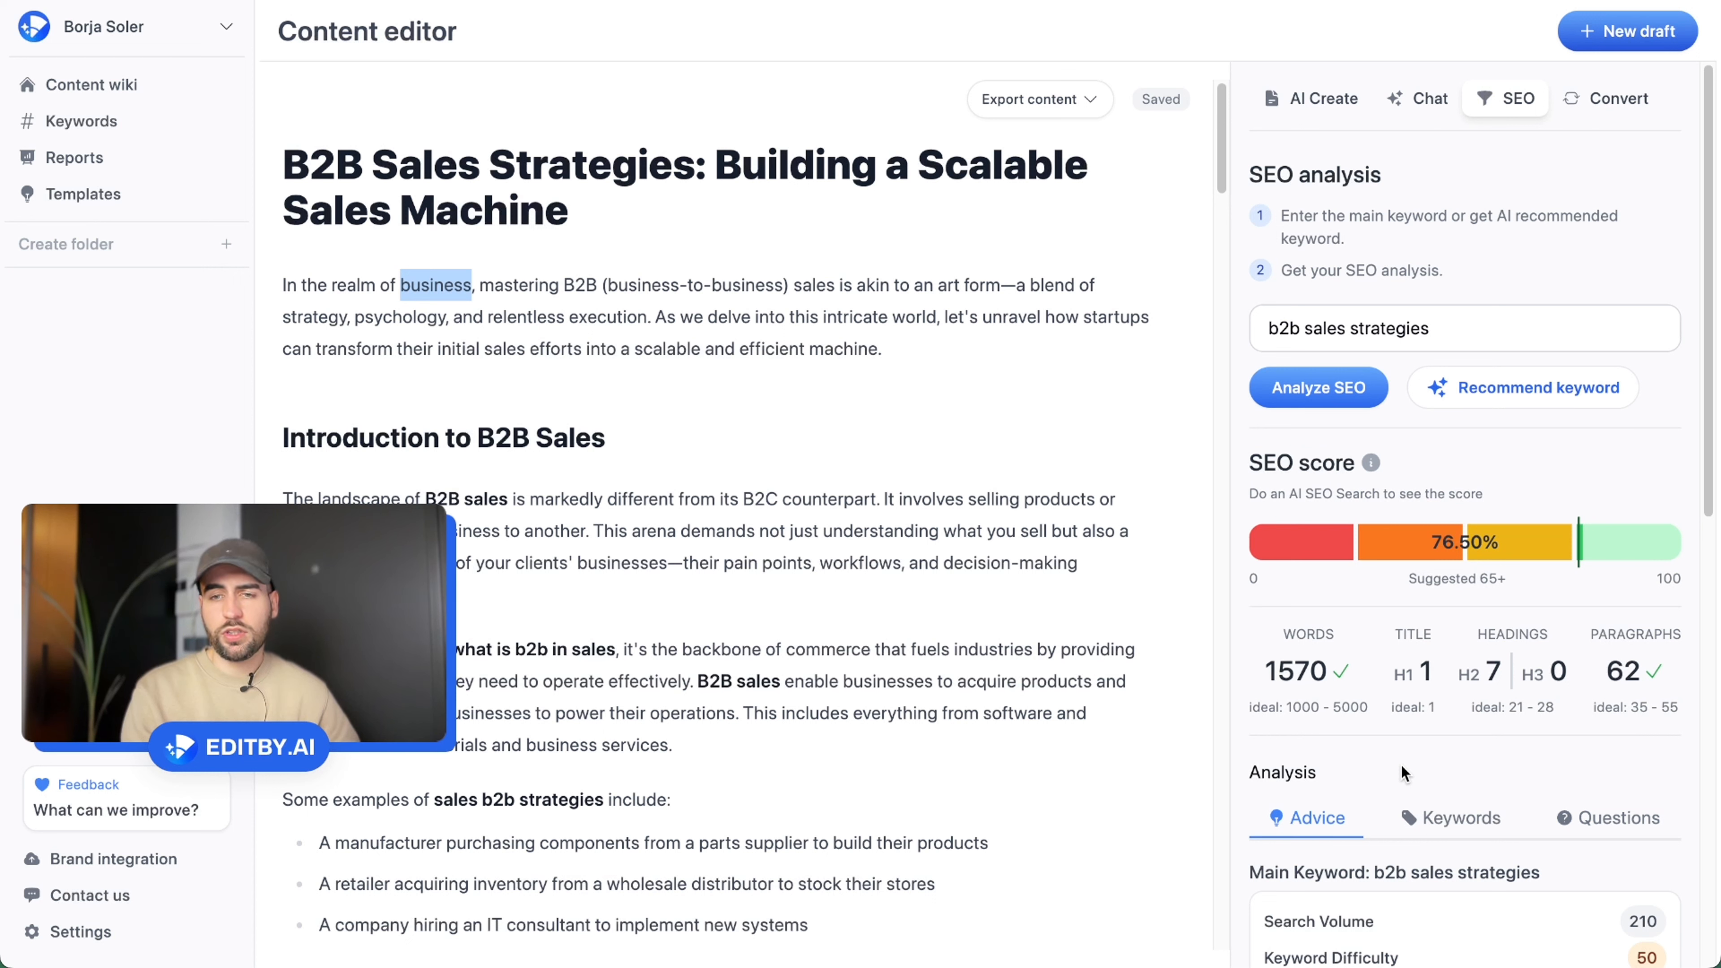
pyautogui.click(1402, 769)
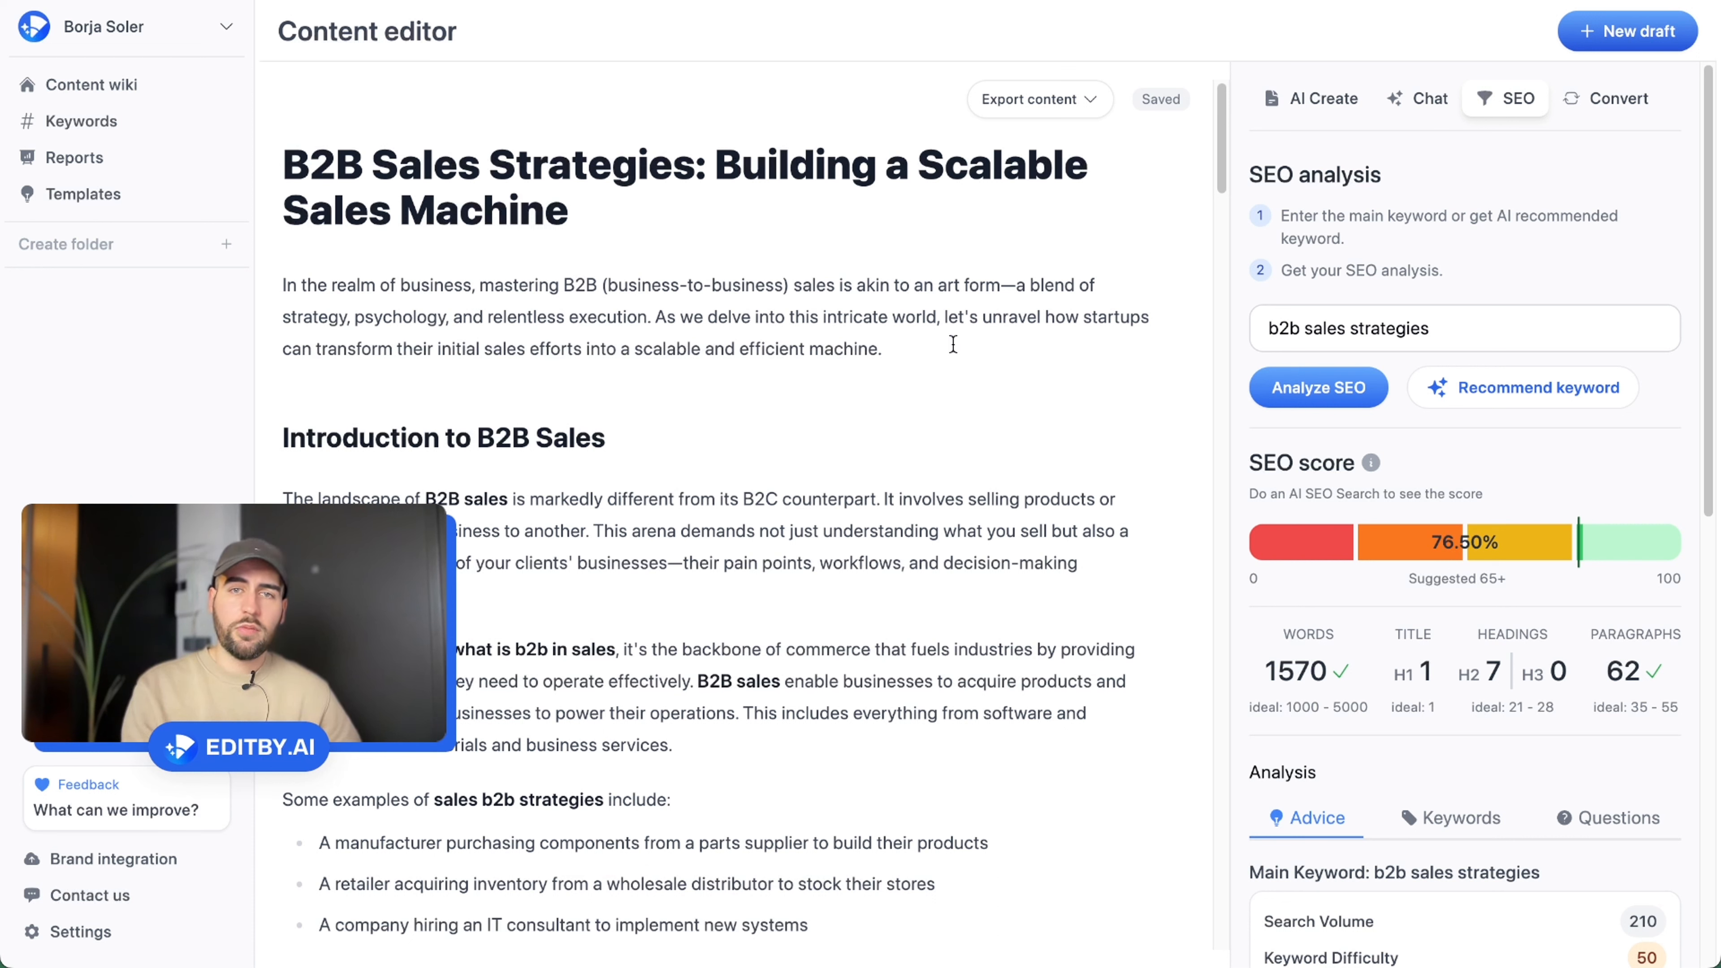
pyautogui.click(1082, 101)
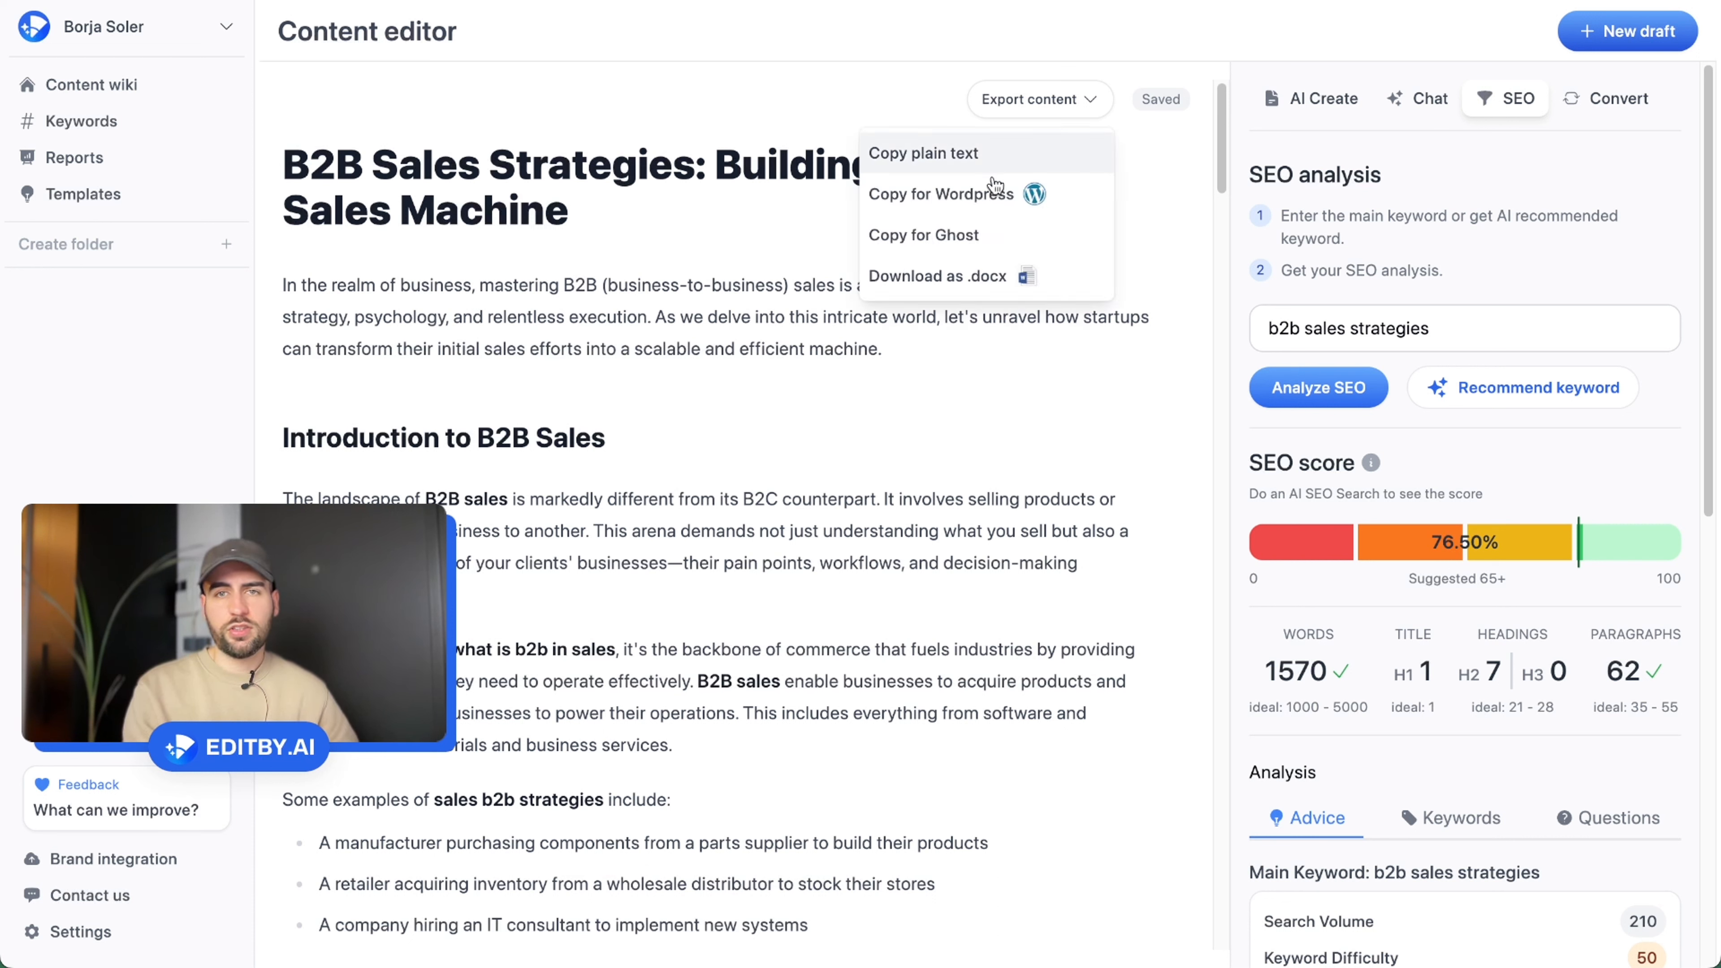
pyautogui.click(882, 200)
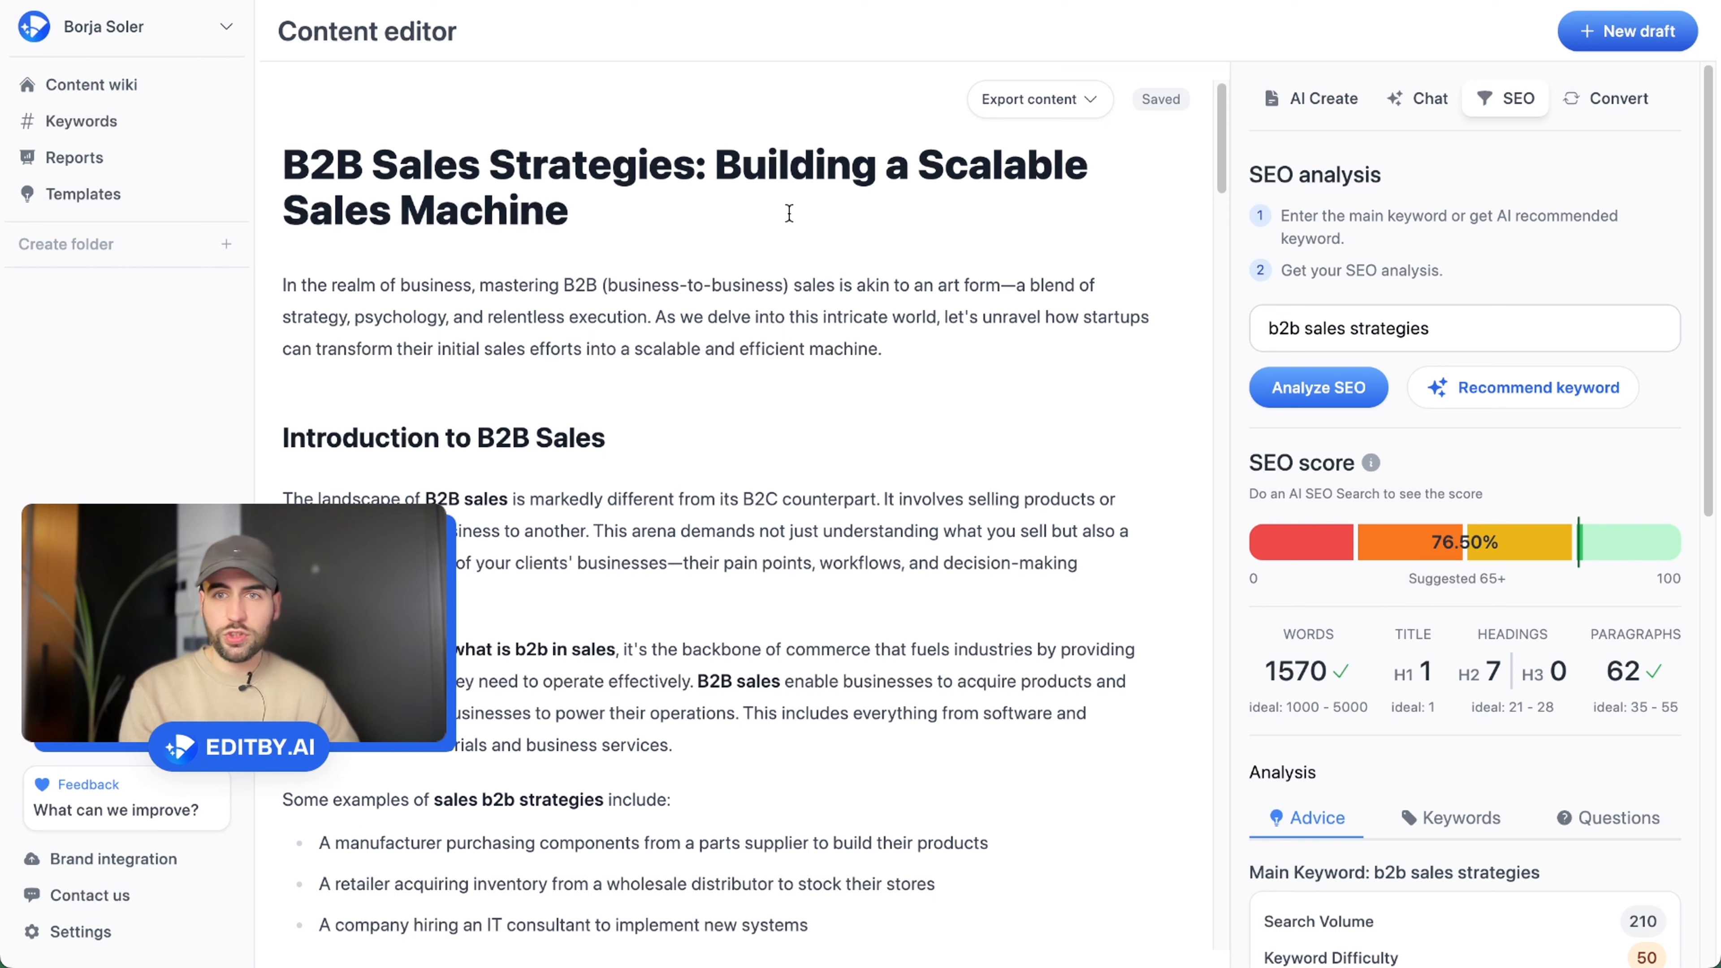
# Convert the B2B sales article into a LinkedIn post
pyautogui.click(1637, 112)
pyautogui.click(1298, 316)
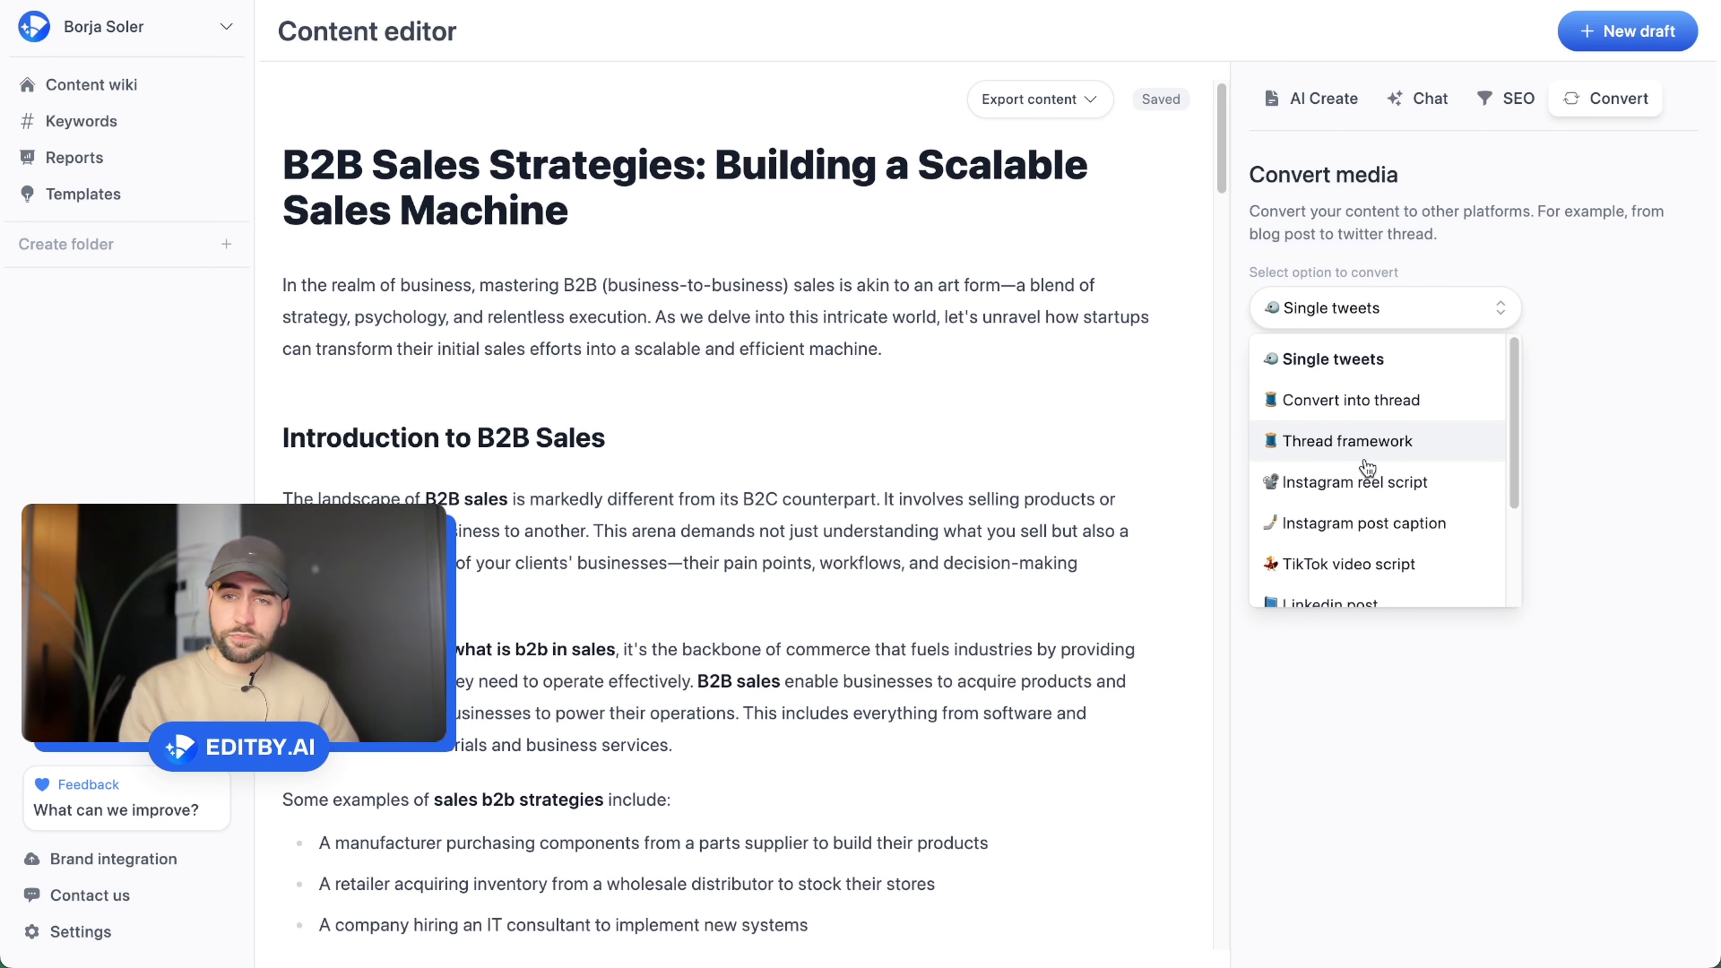
pyautogui.scroll(-2, 1362, 475)
pyautogui.click(1376, 524)
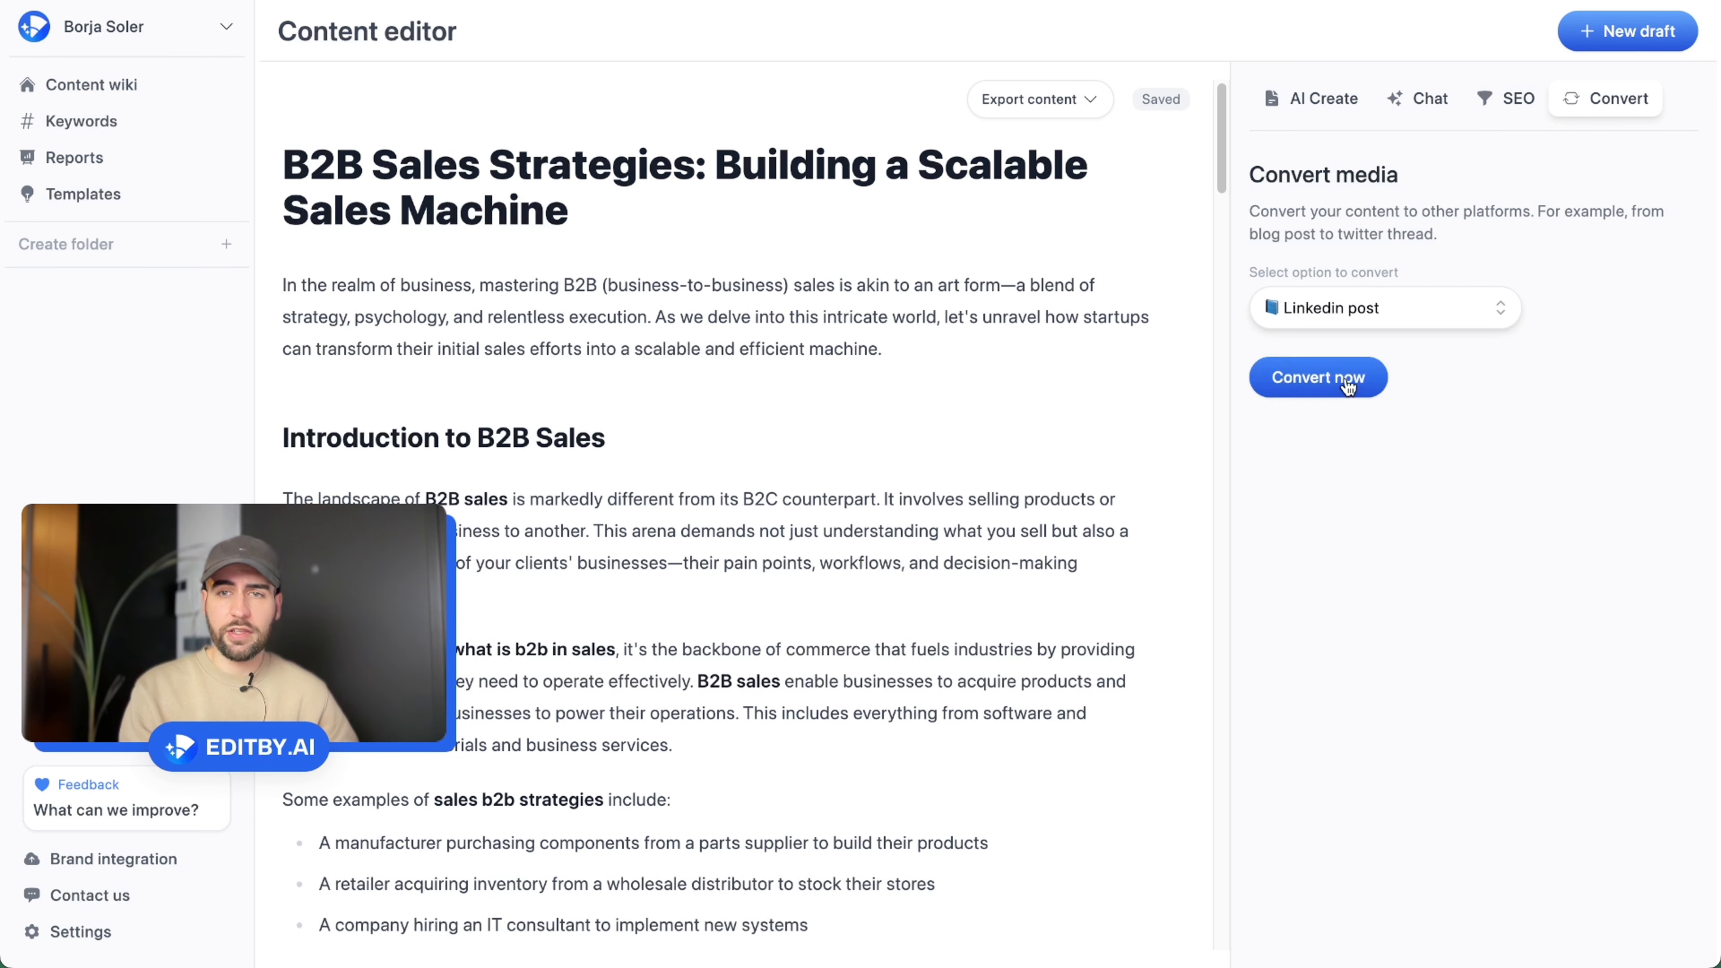
pyautogui.click(1346, 379)
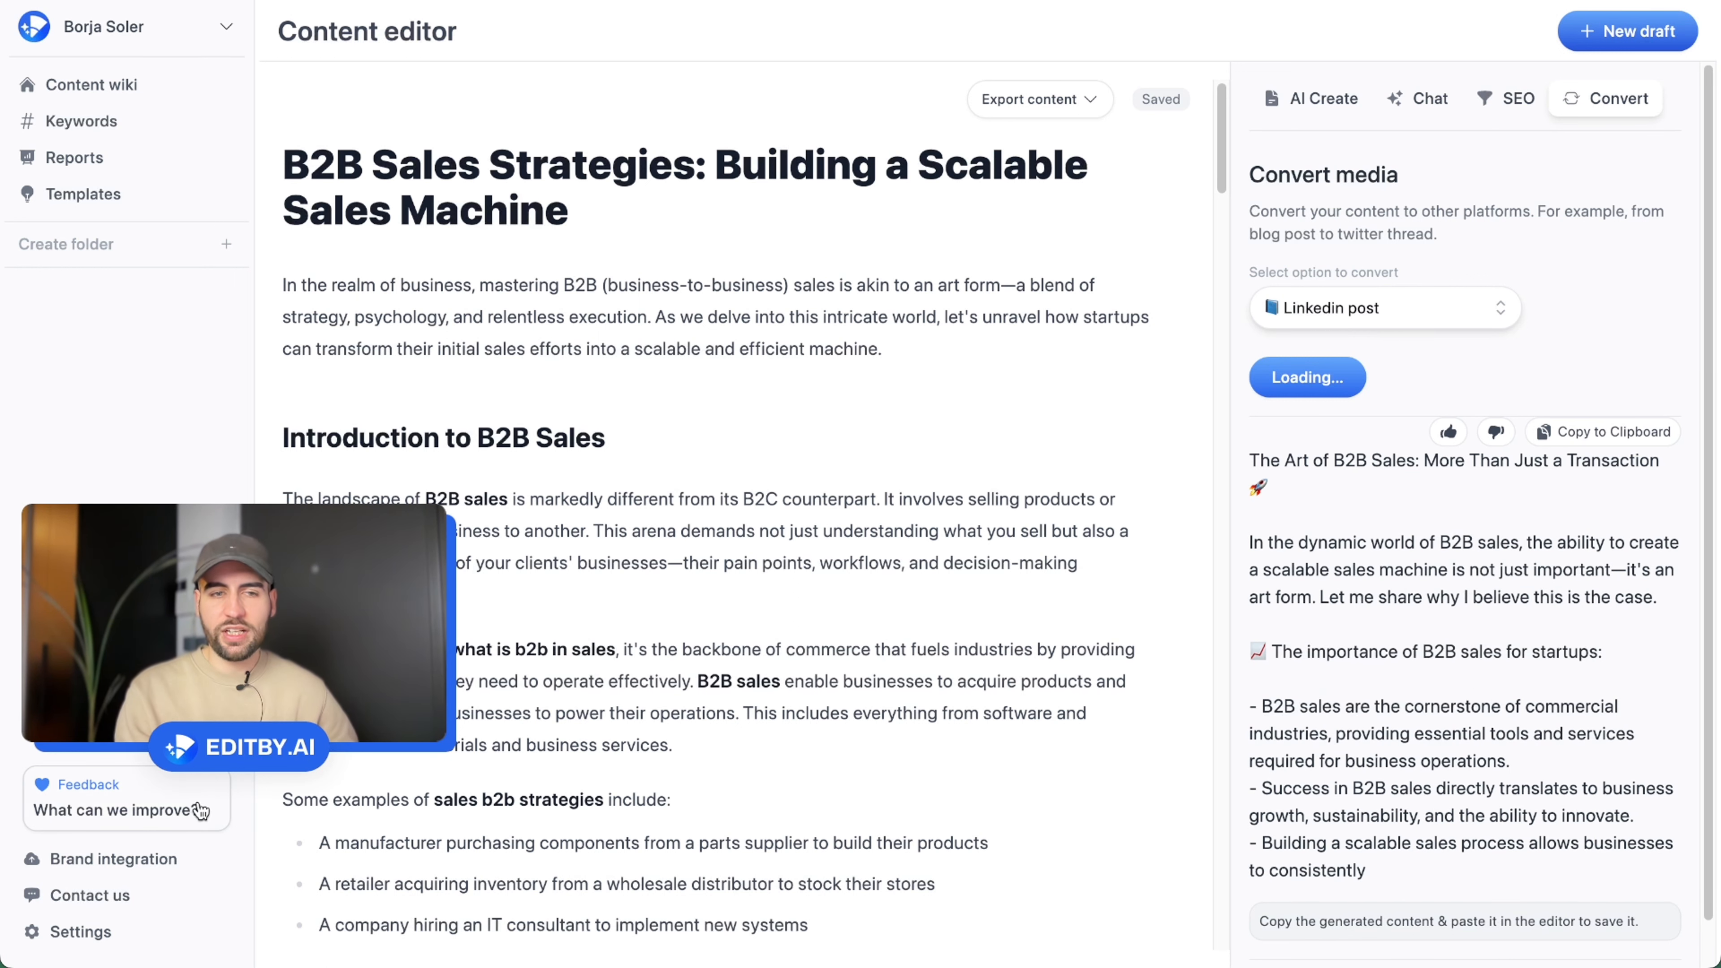
# Open the feedback form and review its questions on the biggest problem solved and the biggest issue with Editby
pyautogui.click(173, 828)
pyautogui.click(622, 447)
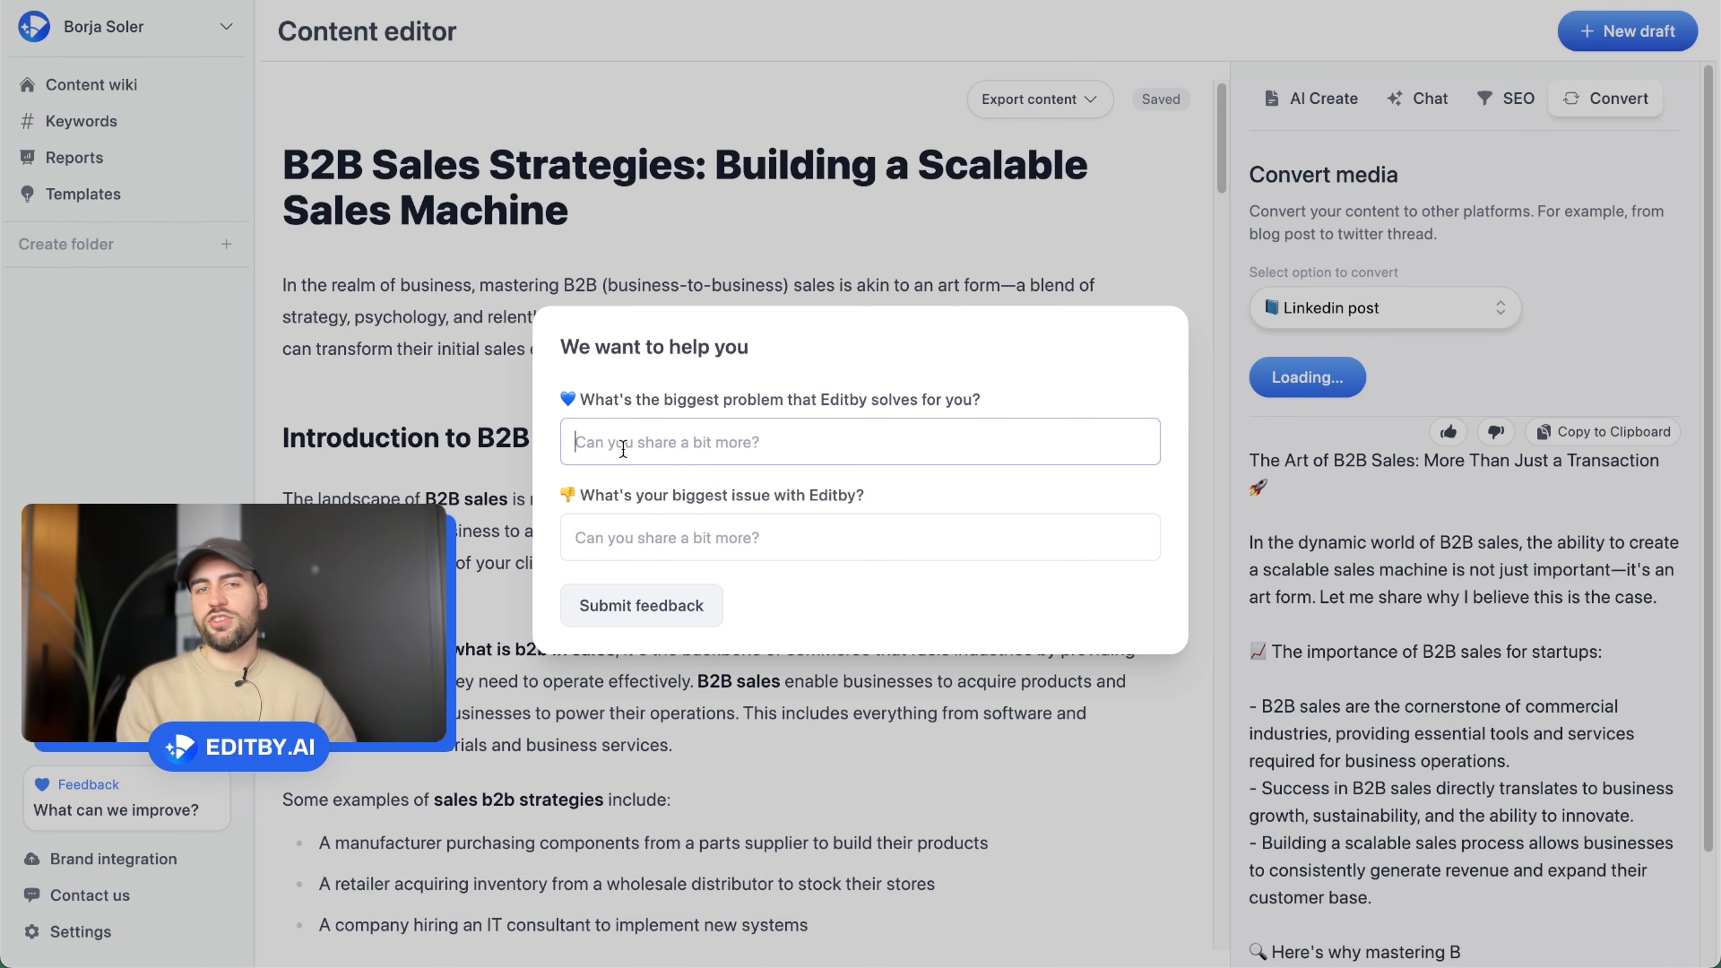
pyautogui.click(671, 547)
pyautogui.click(805, 596)
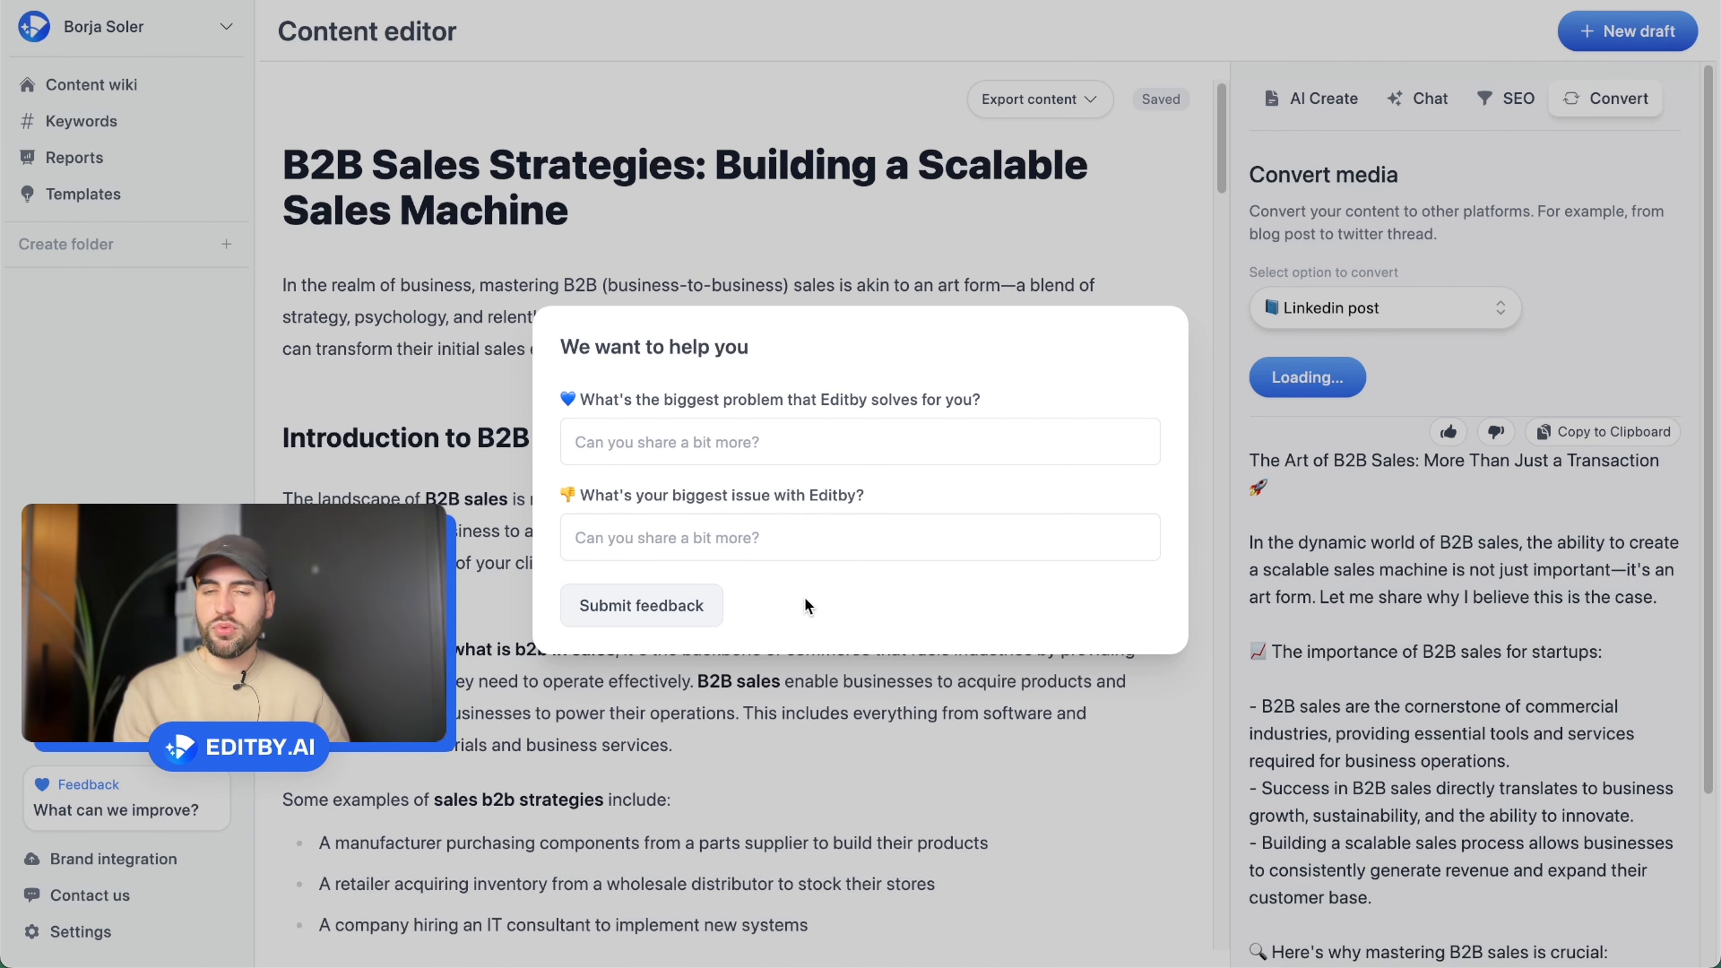